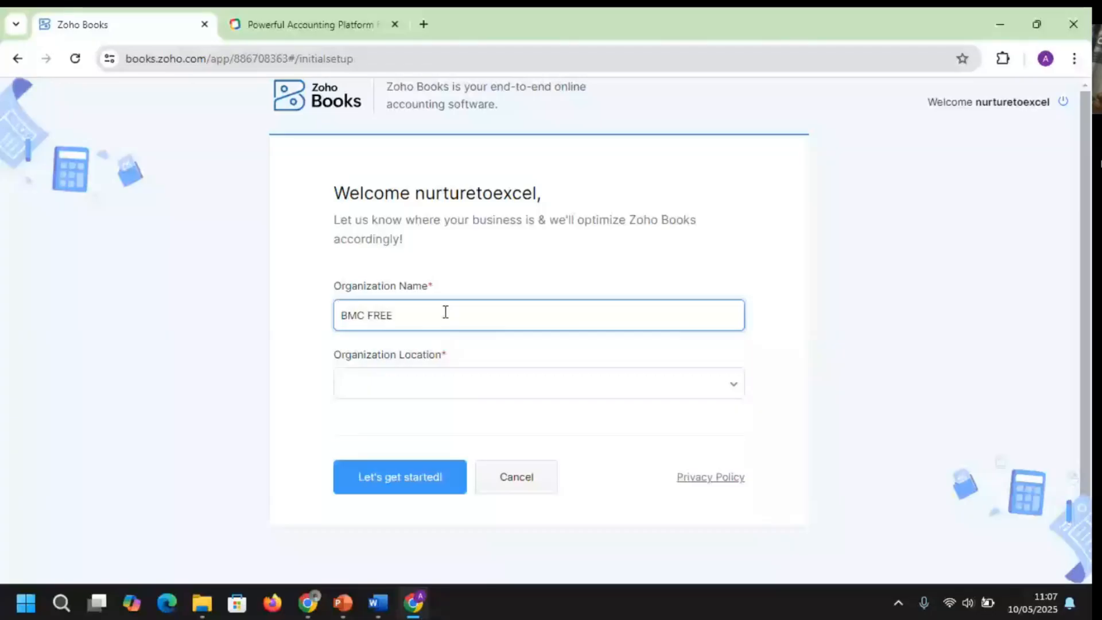
Complete the organization name as BMC FREE MASTERCLASS LTD, set location to Nigeria, and continue
type("MASTERCLASS LTD")
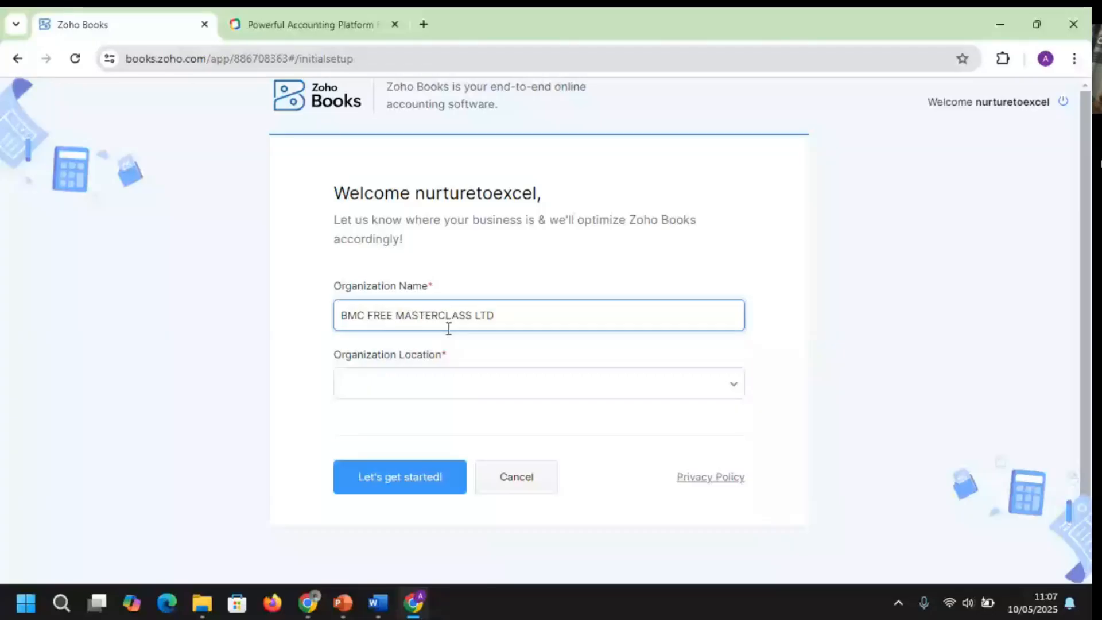
left_click(632, 394)
type("NI")
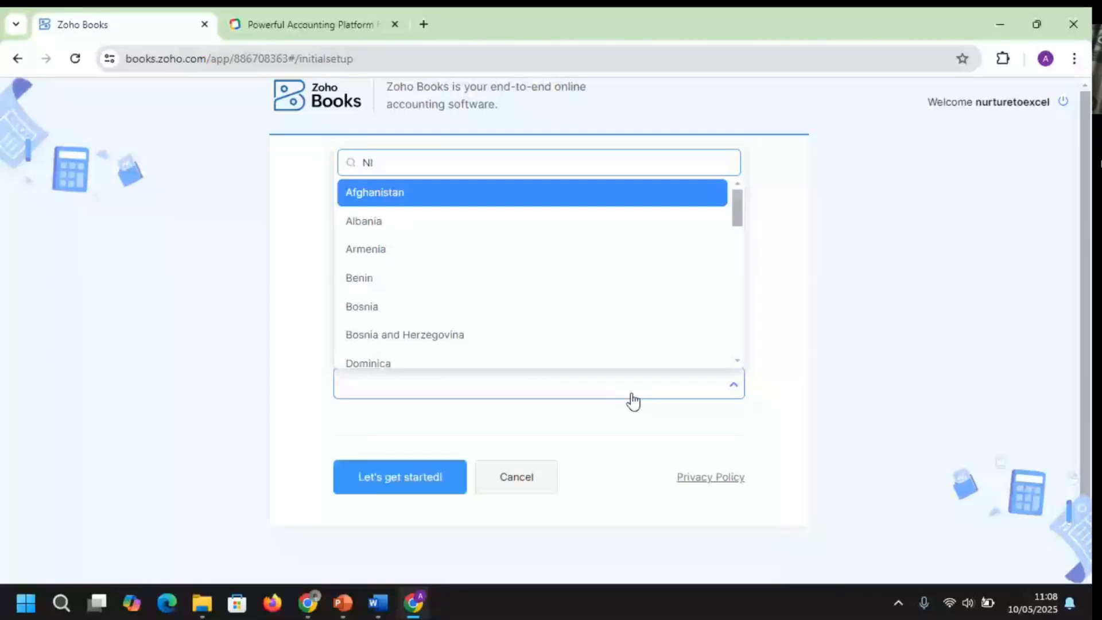
type("GERIA")
key("Return")
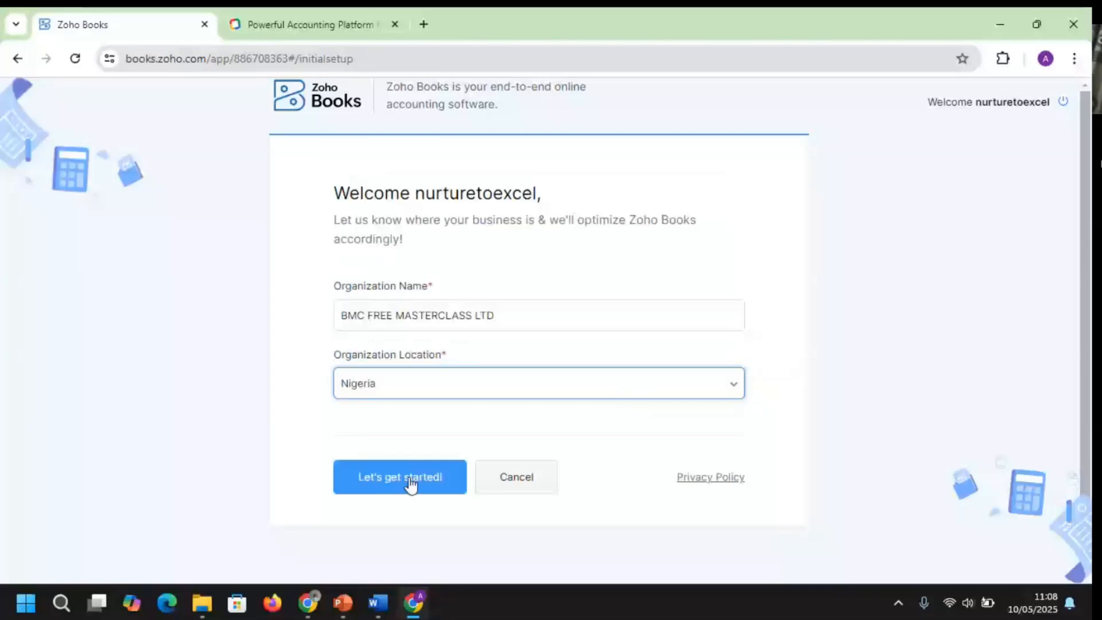
left_click(410, 485)
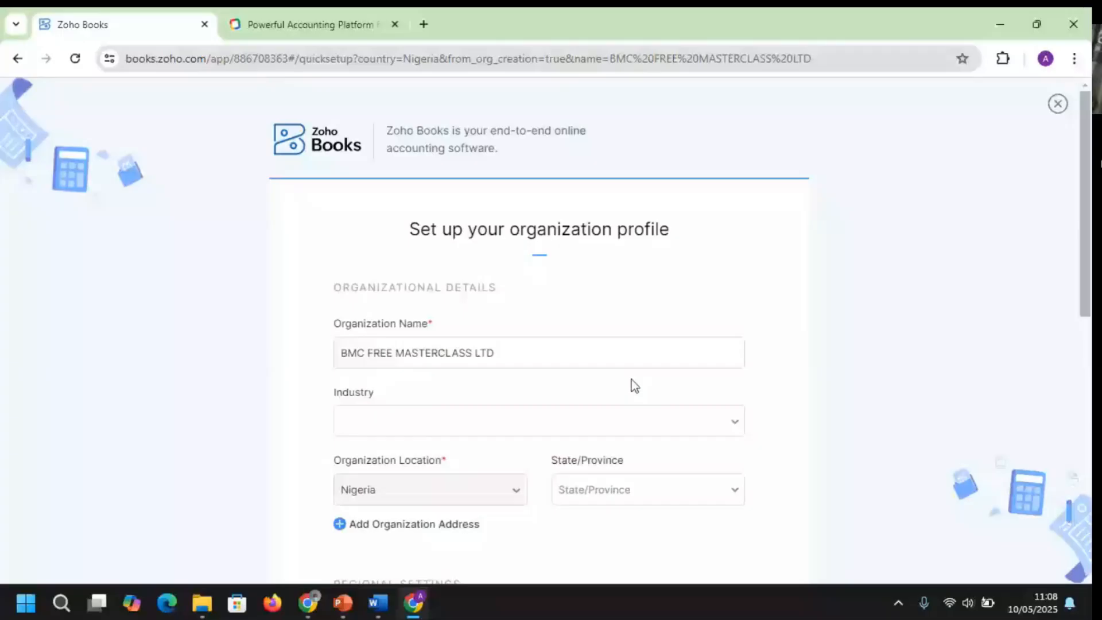
Set the organization's industry to Consumer Packaged Goods
scroll(630, 384, "down", 2)
left_click(666, 314)
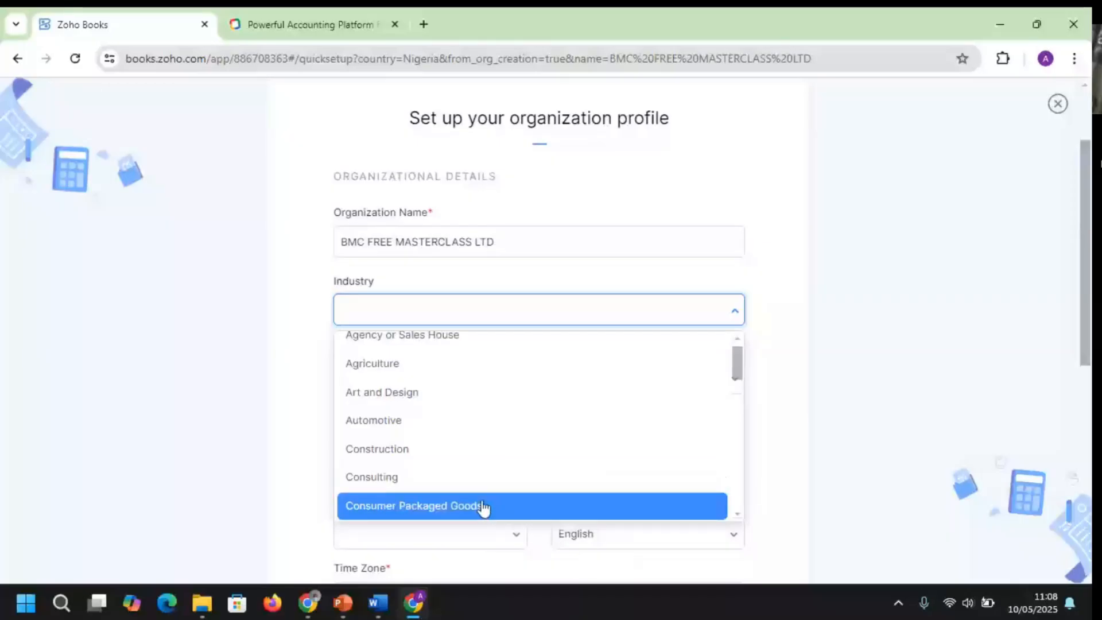
left_click(484, 507)
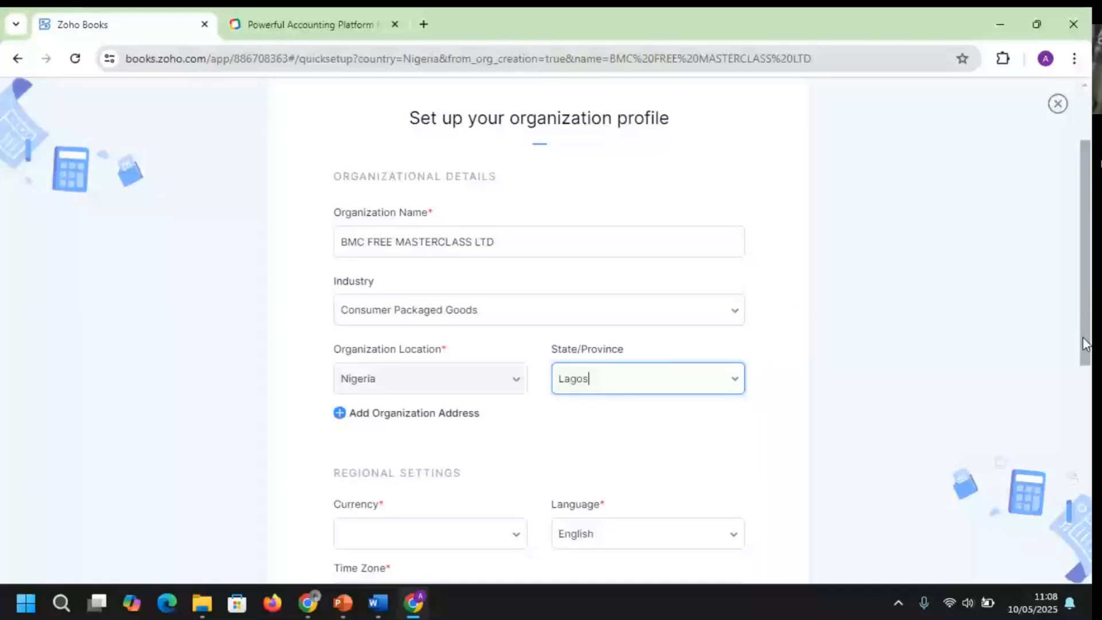
scroll(517, 328, "down", 3)
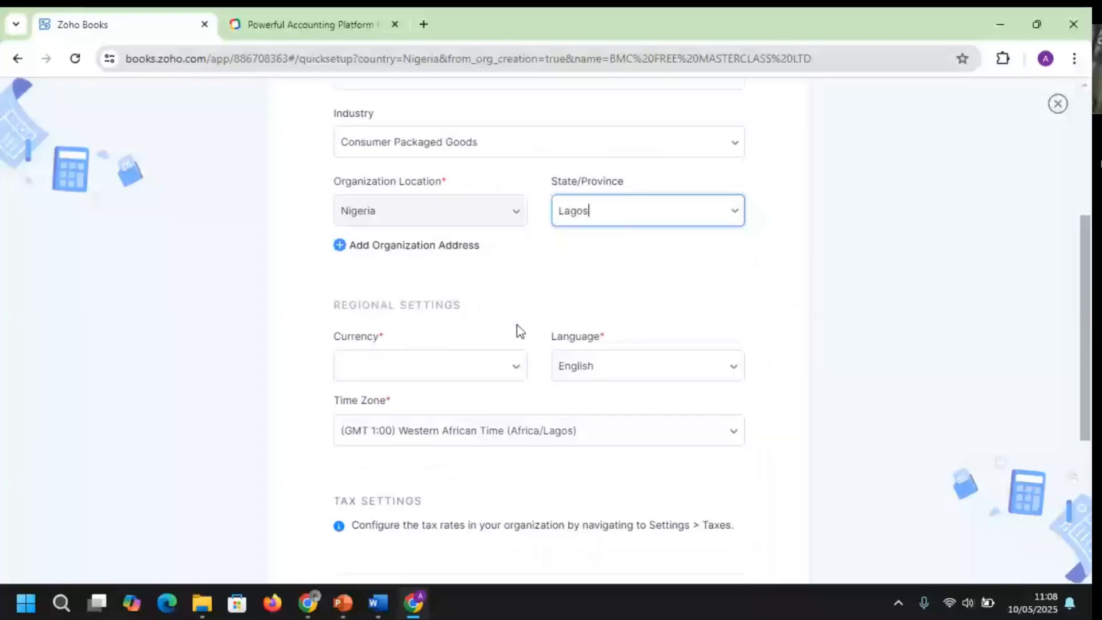
Choose NGN - Nigerian Naira as currency, save the profile, and glance at the Getting Started slide
left_click(485, 382)
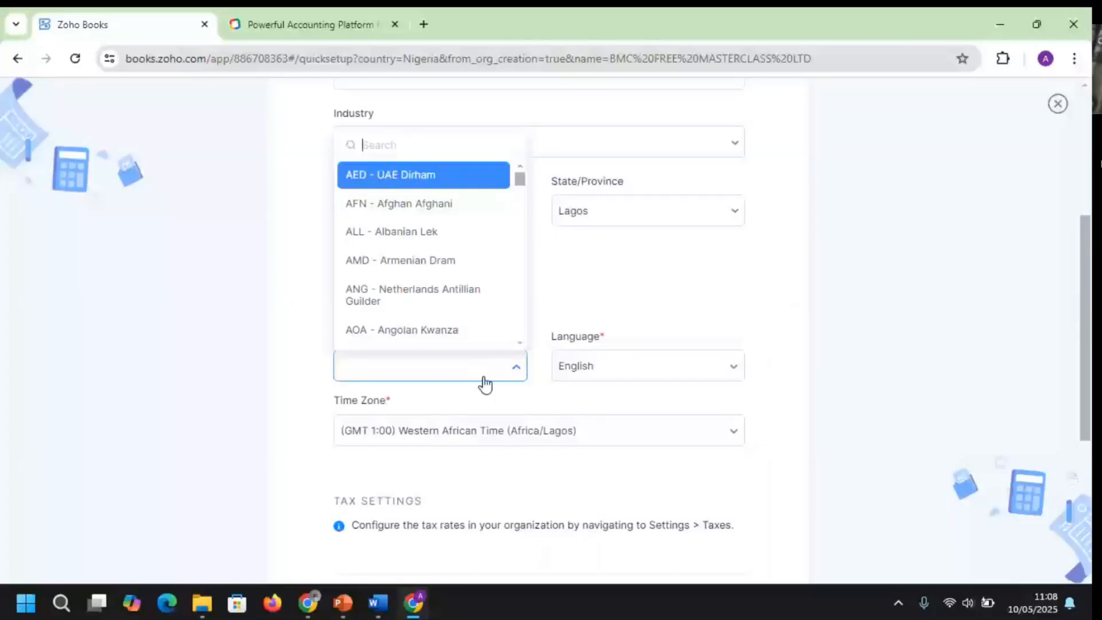
type("NG")
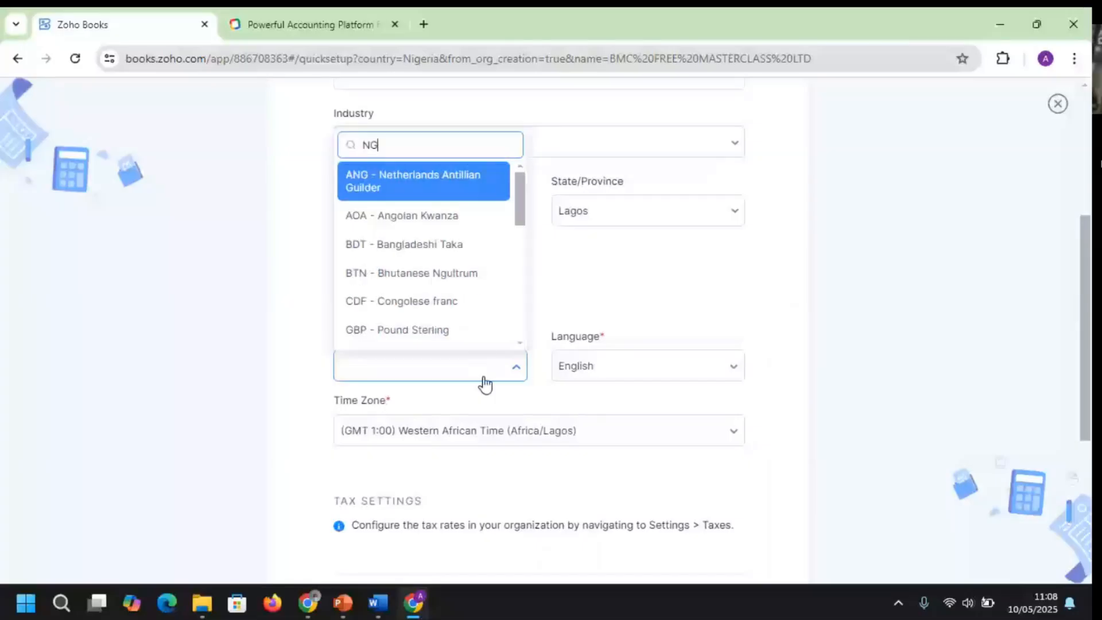
type("N")
key("Return")
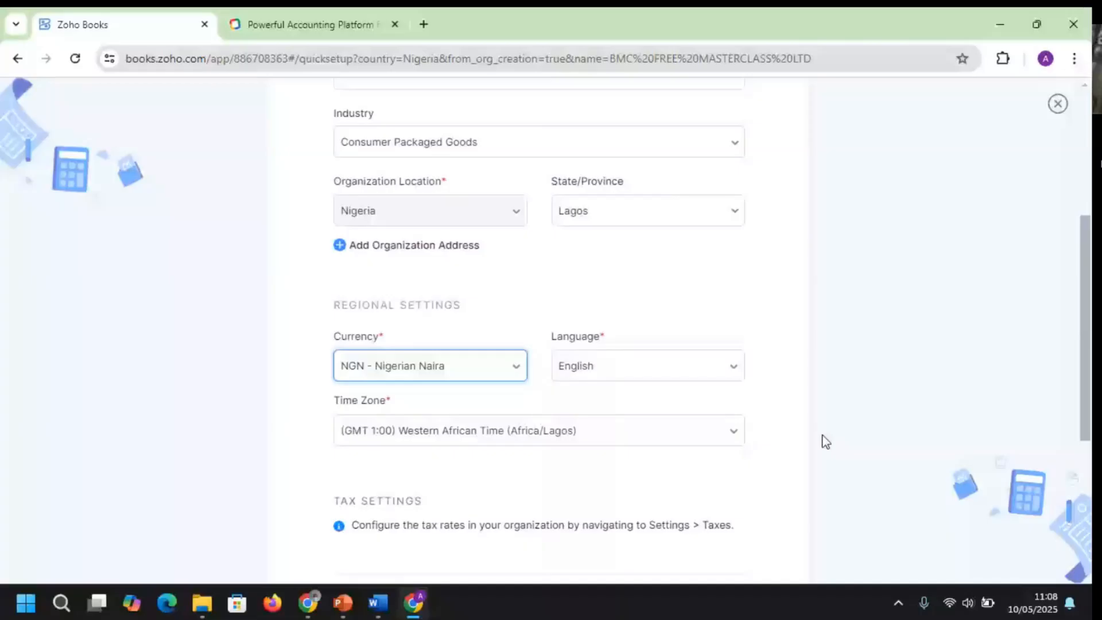
scroll(824, 443, "down", 5)
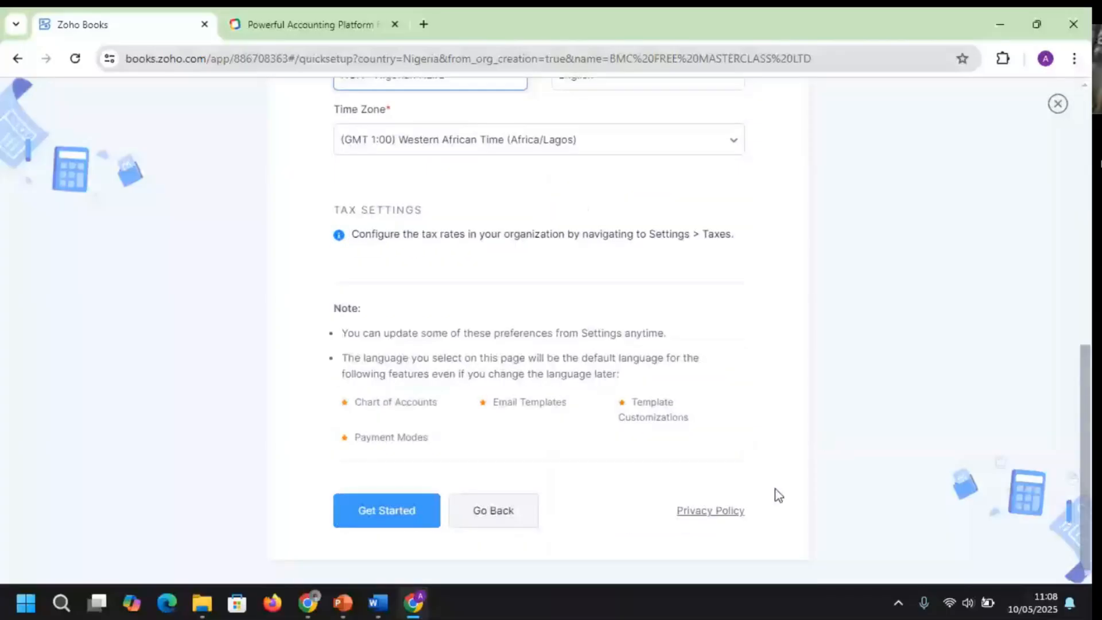
left_click(383, 514)
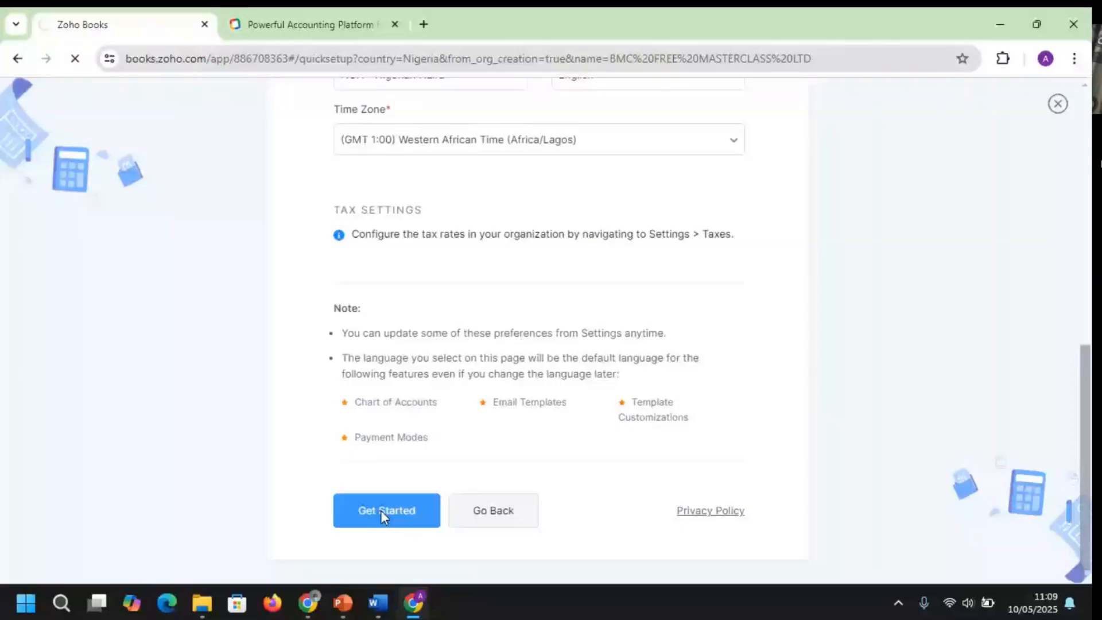
key("alt+Tab")
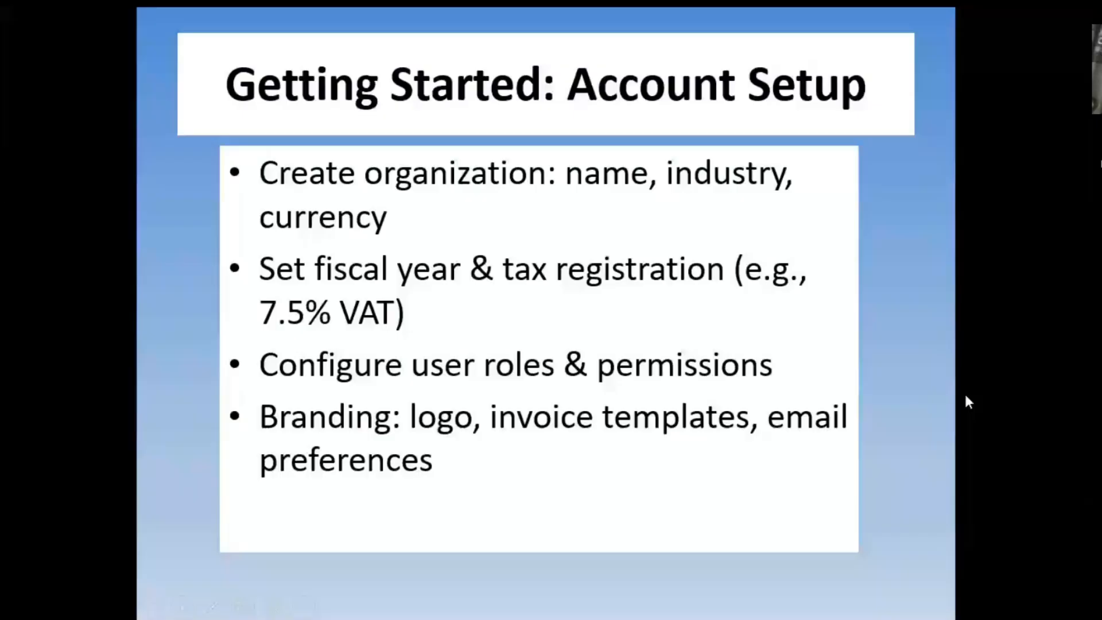
key("Escape")
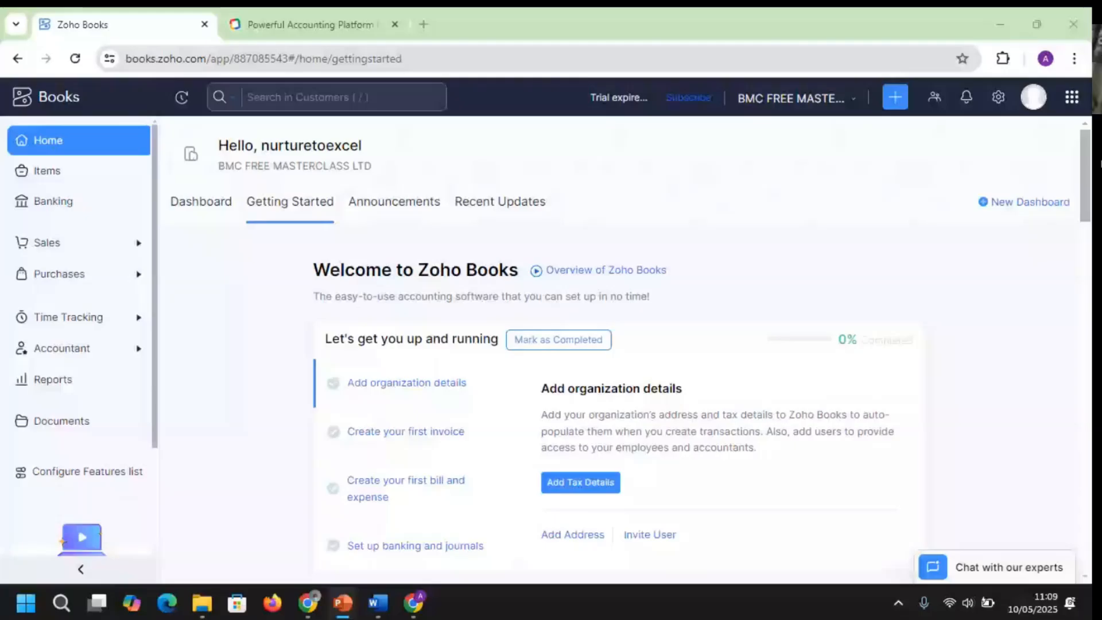
left_click(363, 391)
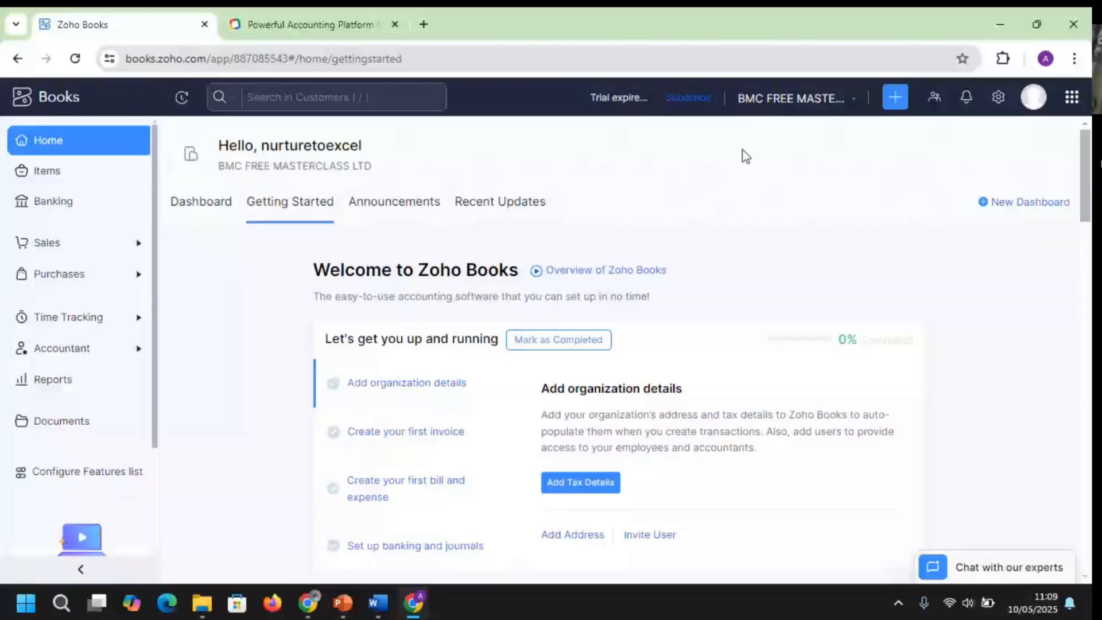
Open the Taxes settings by searching settings for 'tax'
left_click(999, 106)
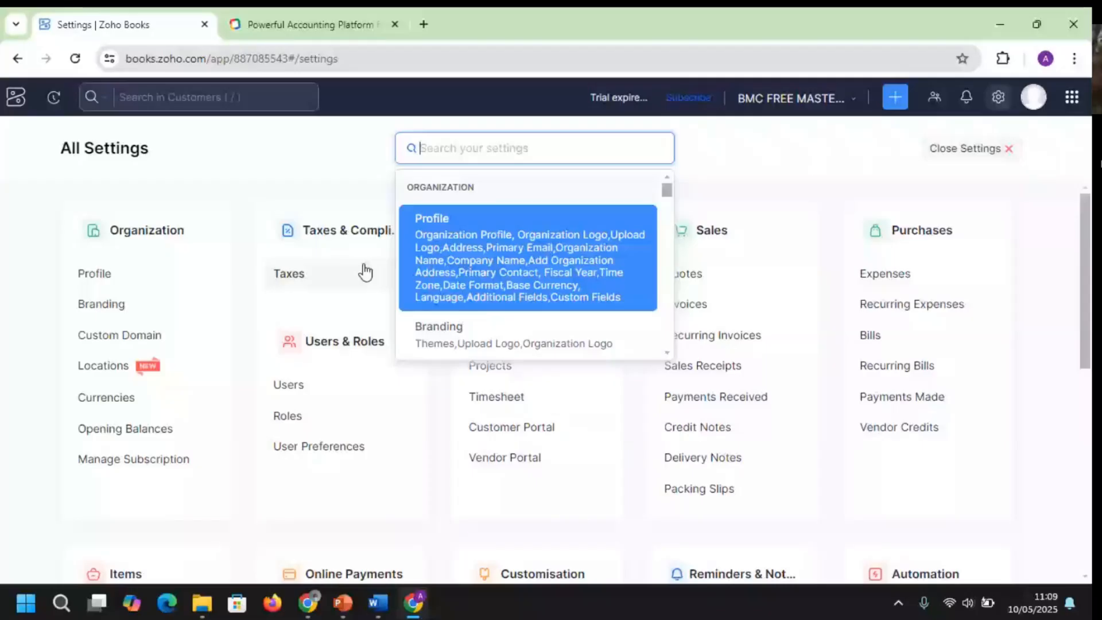
type("TAX")
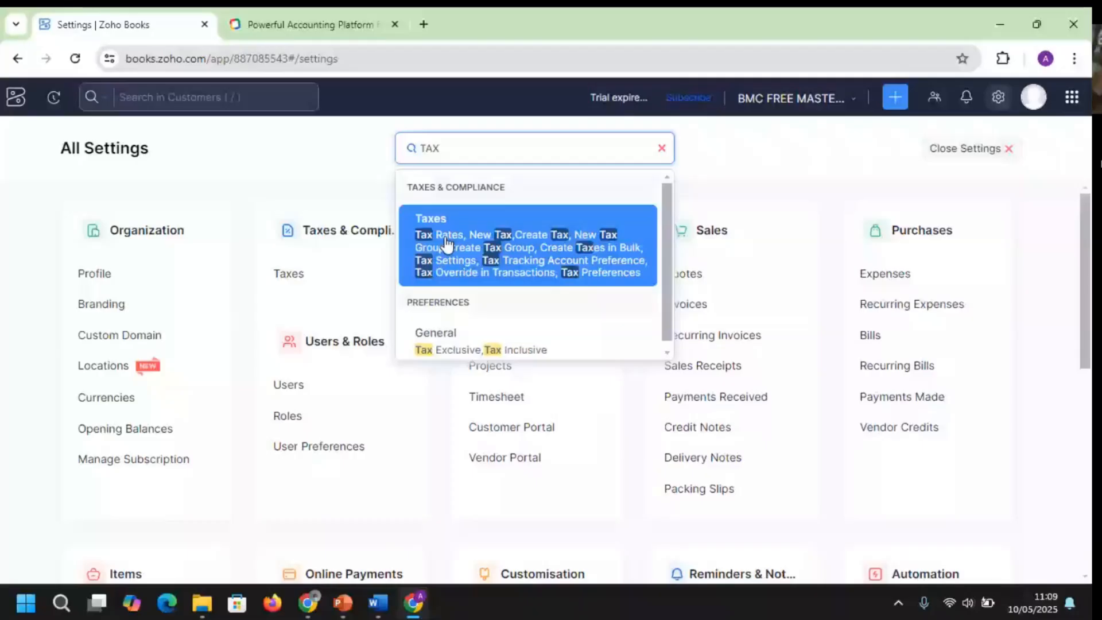
left_click(447, 244)
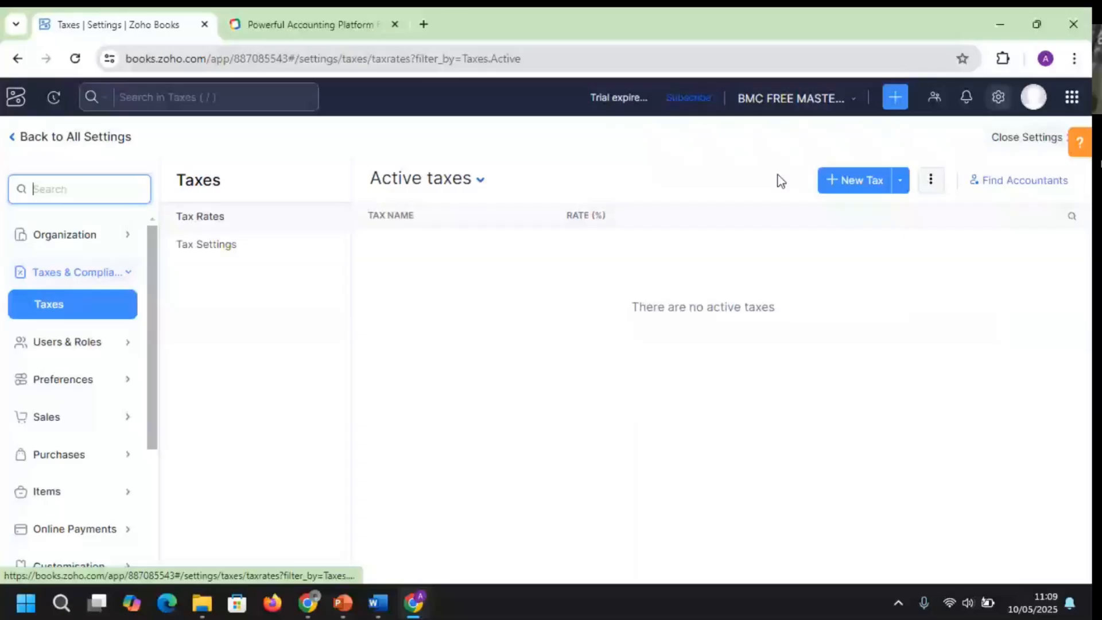
Create and save a new tax named VAT with a 7.5% rate
left_click(854, 180)
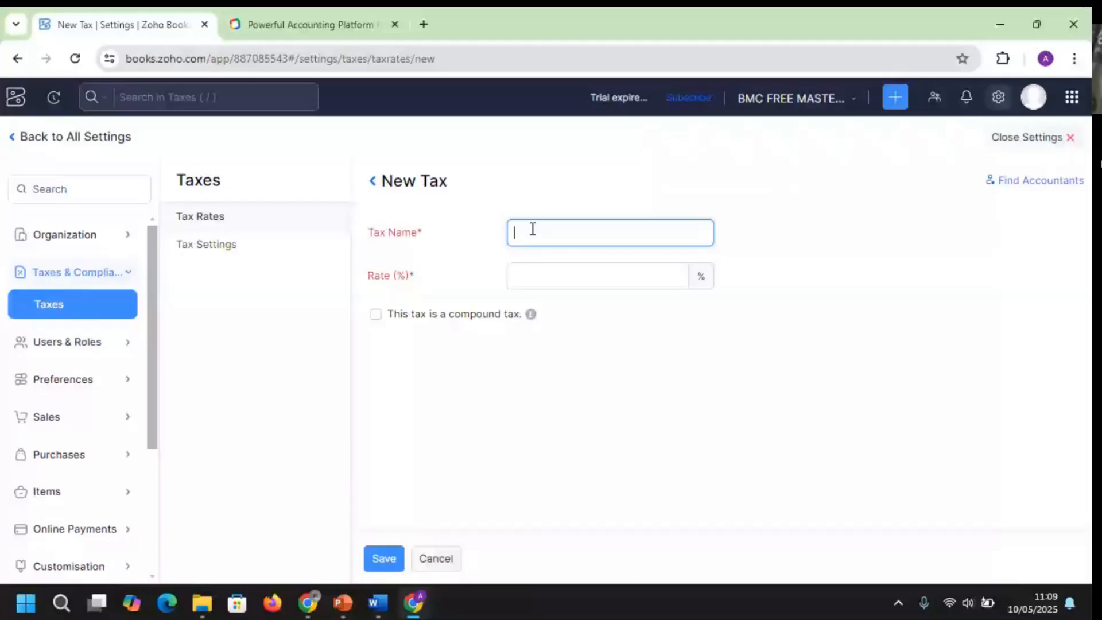
type("VAT")
left_click(549, 279)
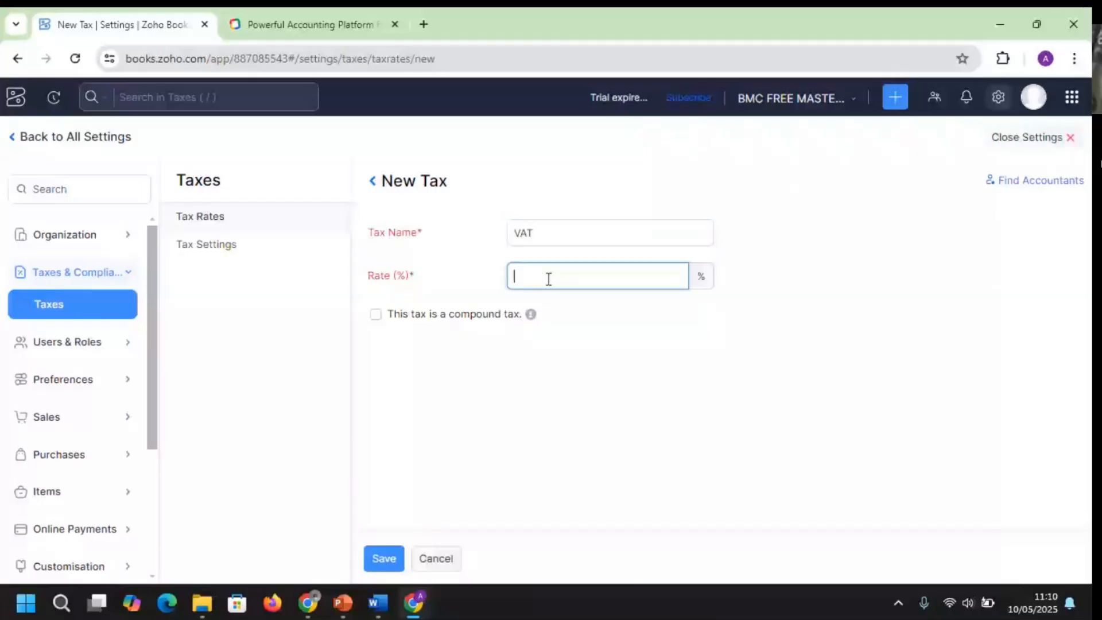
type("7.5")
left_click(395, 560)
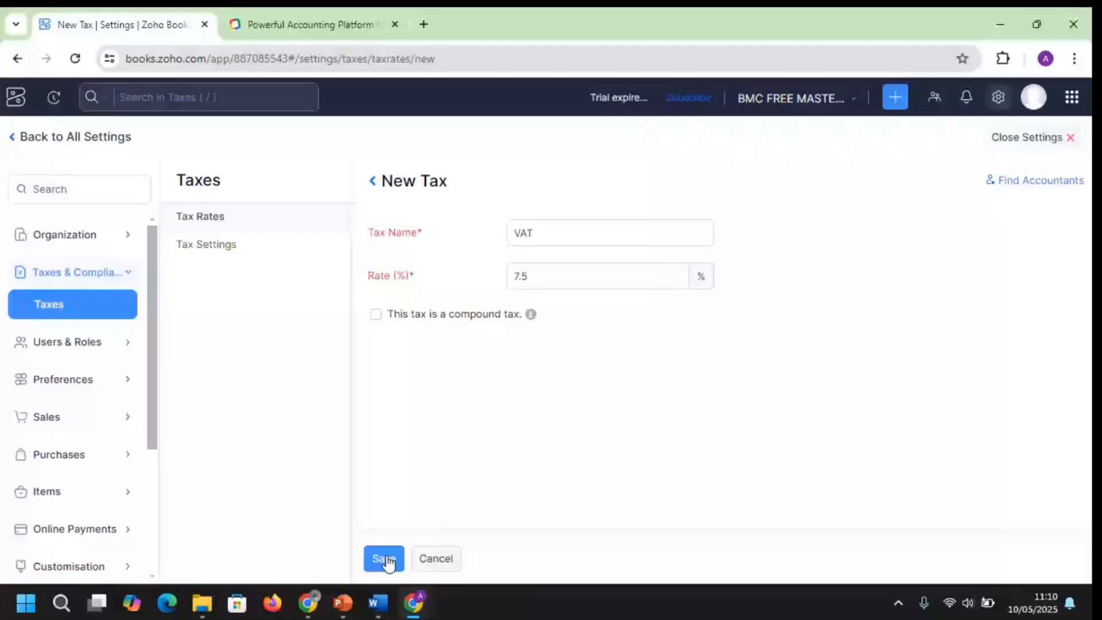
left_click(386, 560)
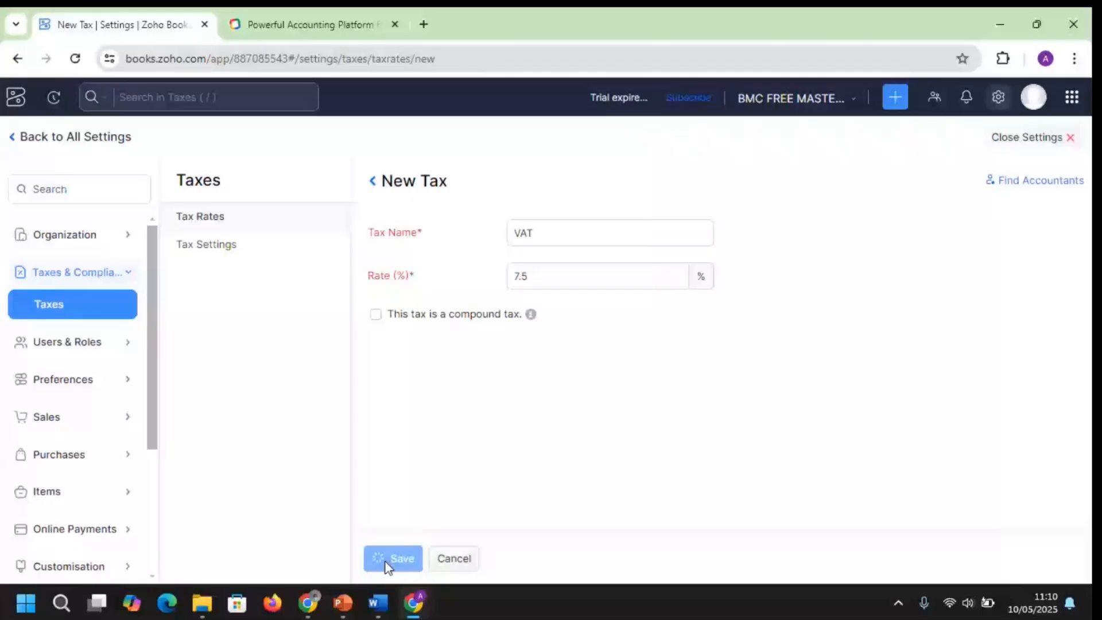
left_click(1049, 242)
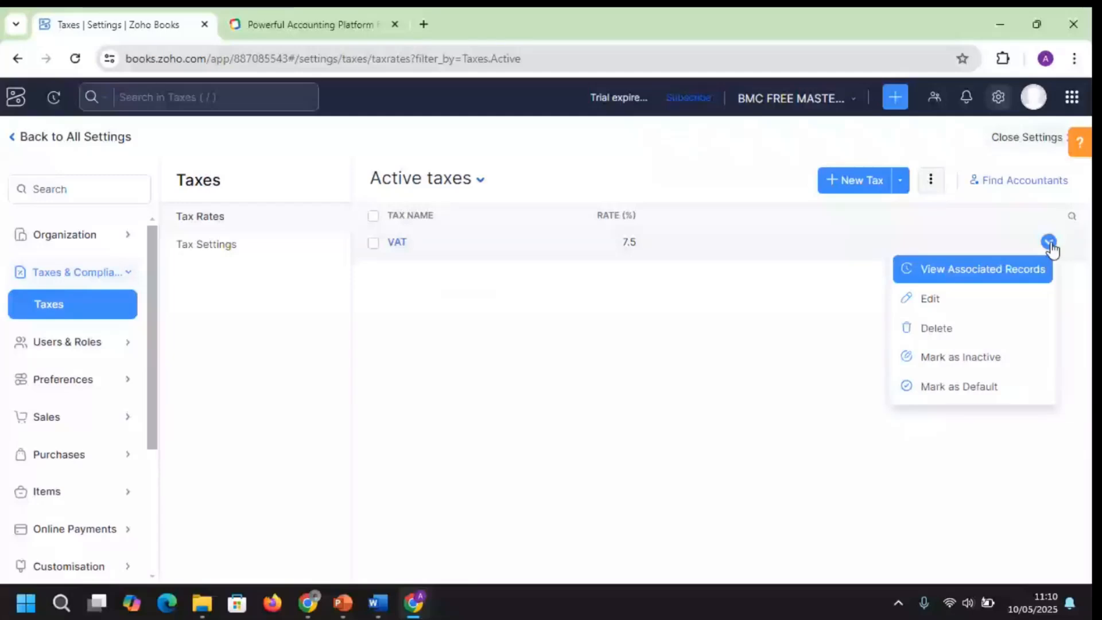
Leave the VAT Edit Tax page and return to the All Settings overview
left_click(207, 244)
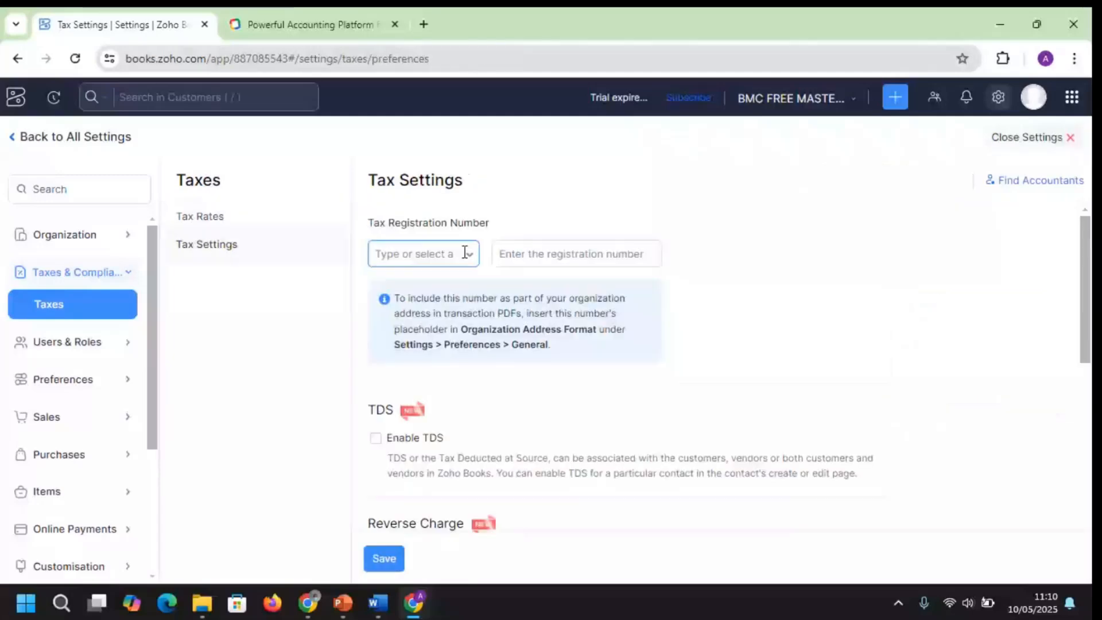
left_click(217, 228)
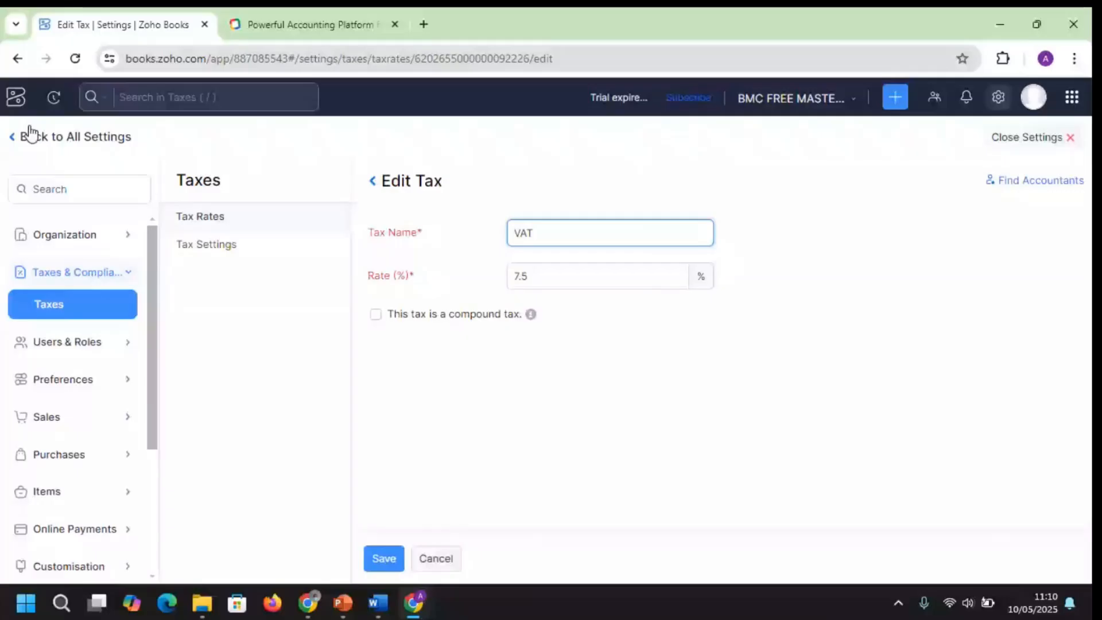
mouse_move(411, 609)
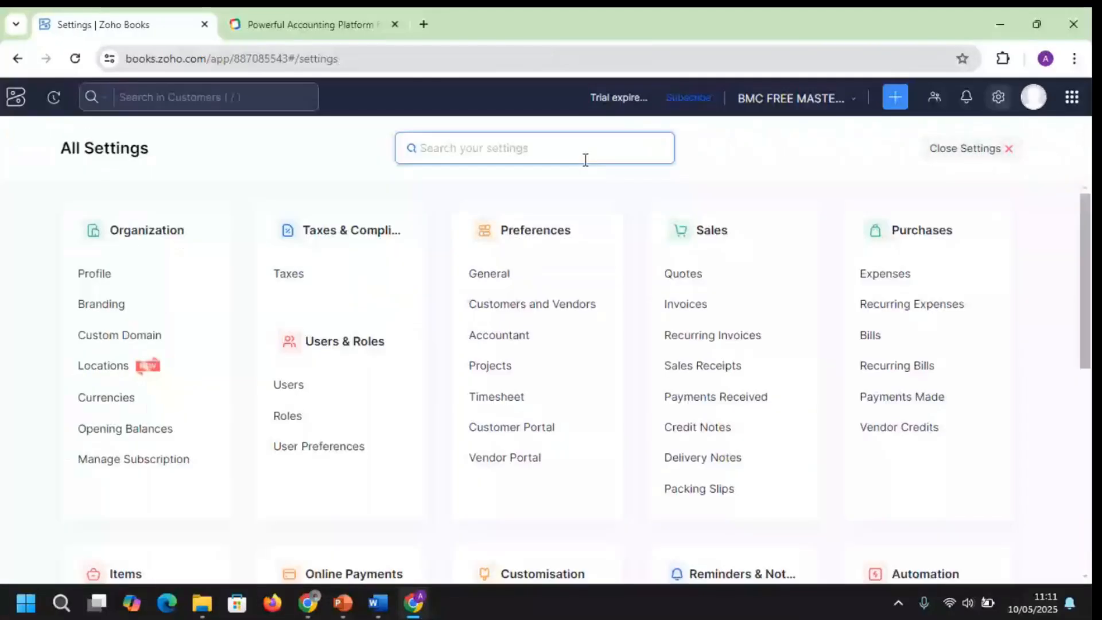
Open Roles settings, try editing the predefined Staff role, and dismiss the cannot-edit error
left_click(288, 416)
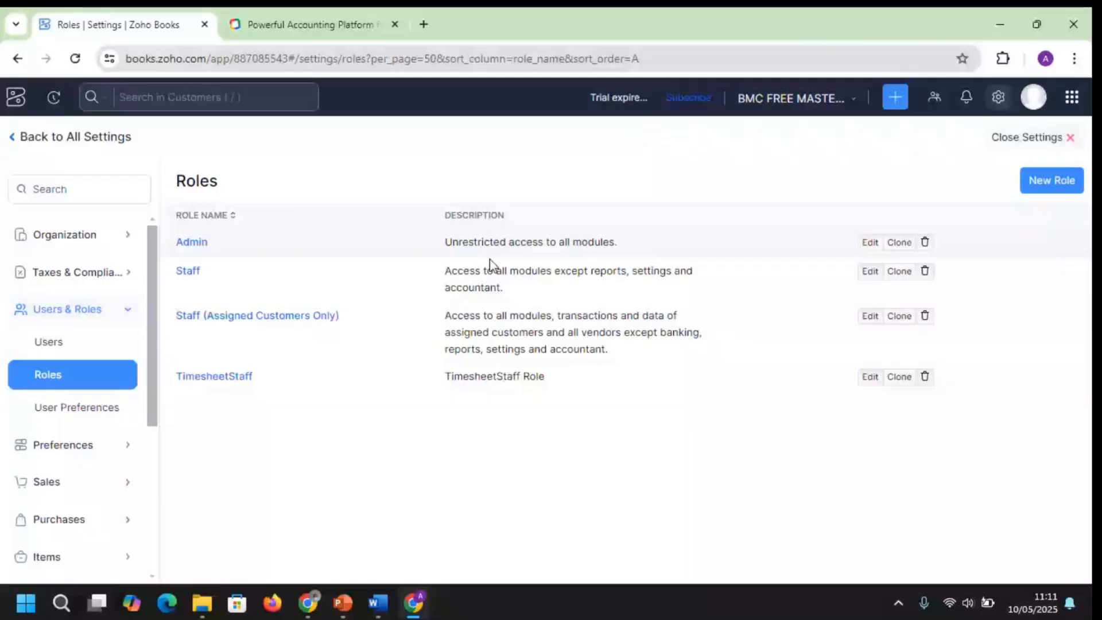
left_click(870, 272)
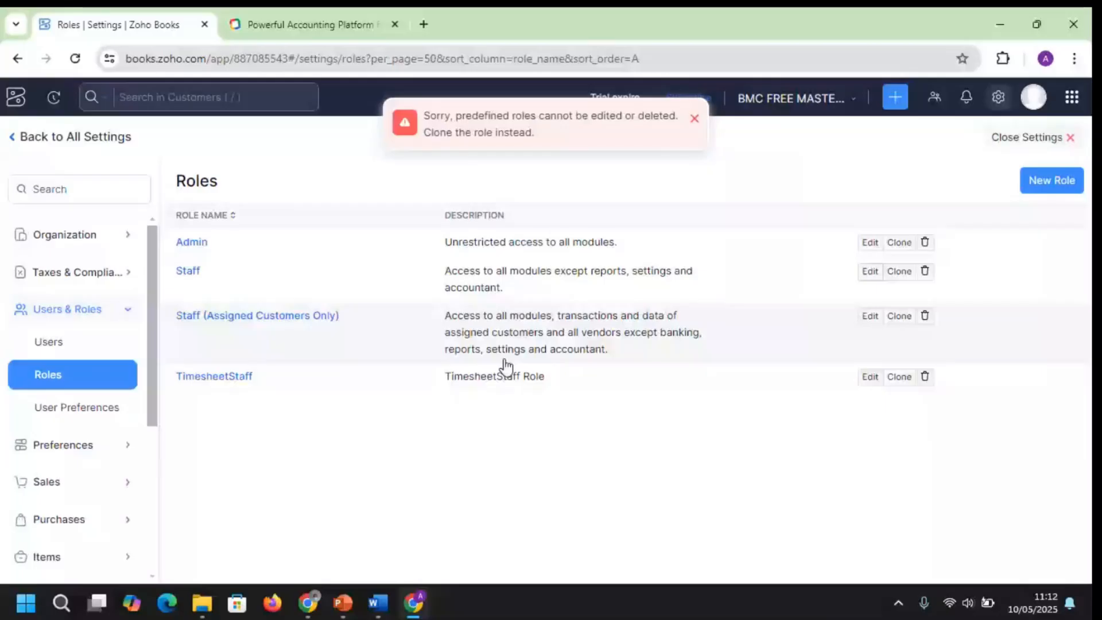
left_click(694, 119)
Start a new role and name it Sales
left_click(1051, 185)
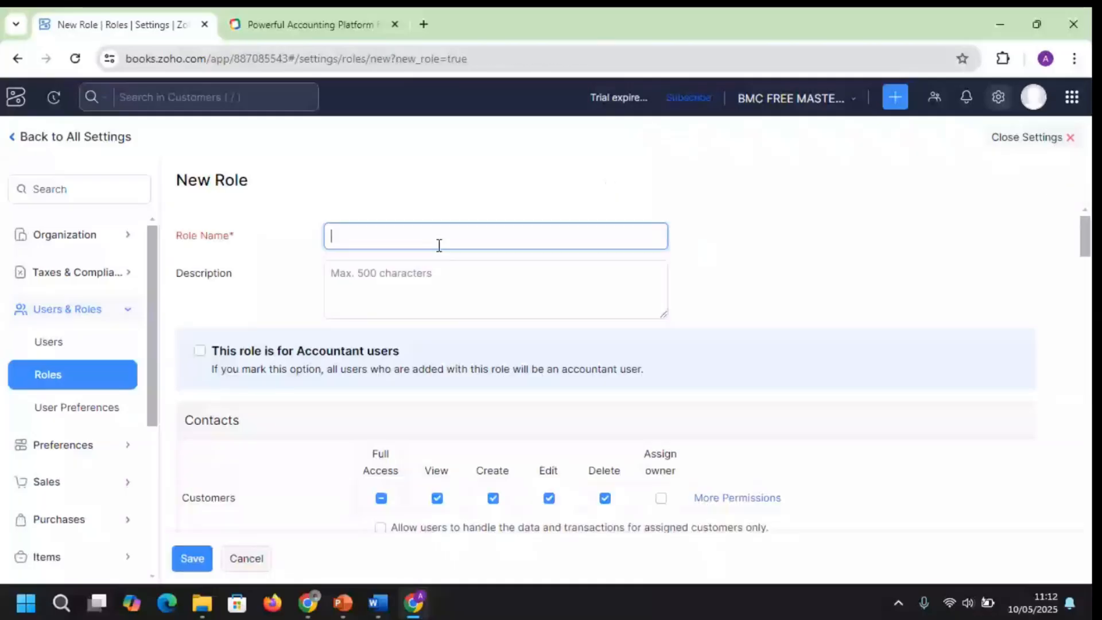
type("s")
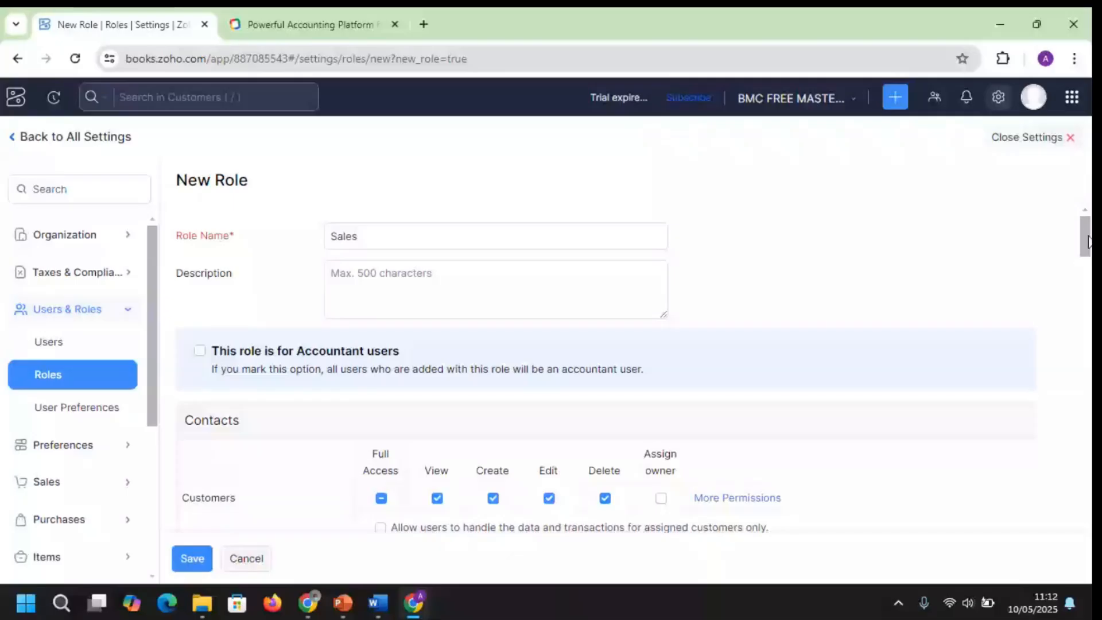
scroll(547, 259, "down", 2)
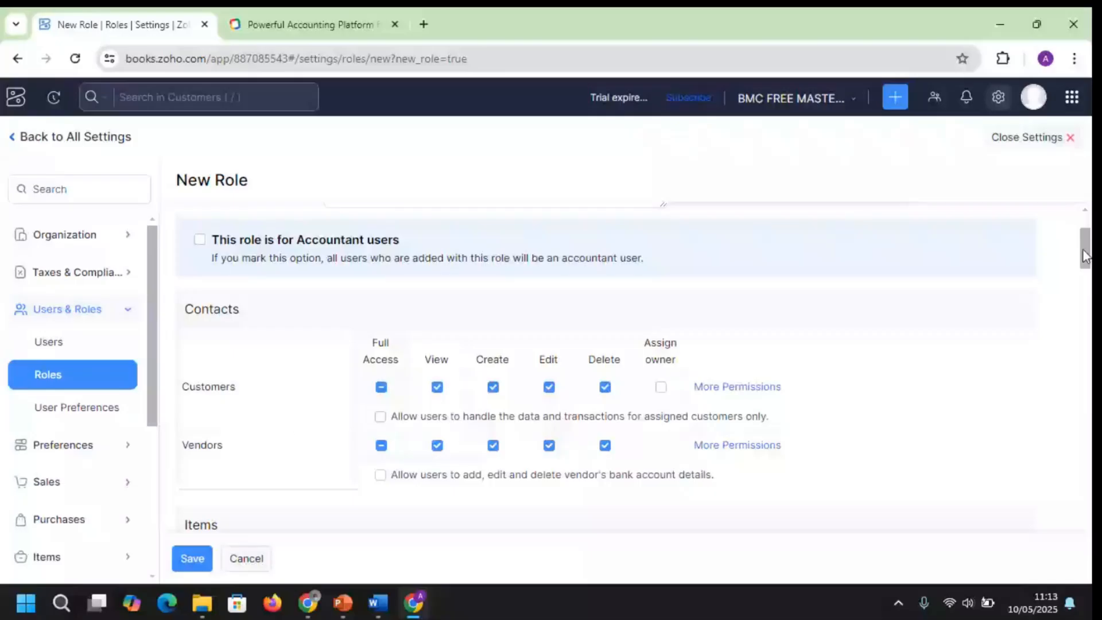
left_click_drag(1085, 253, 1086, 264)
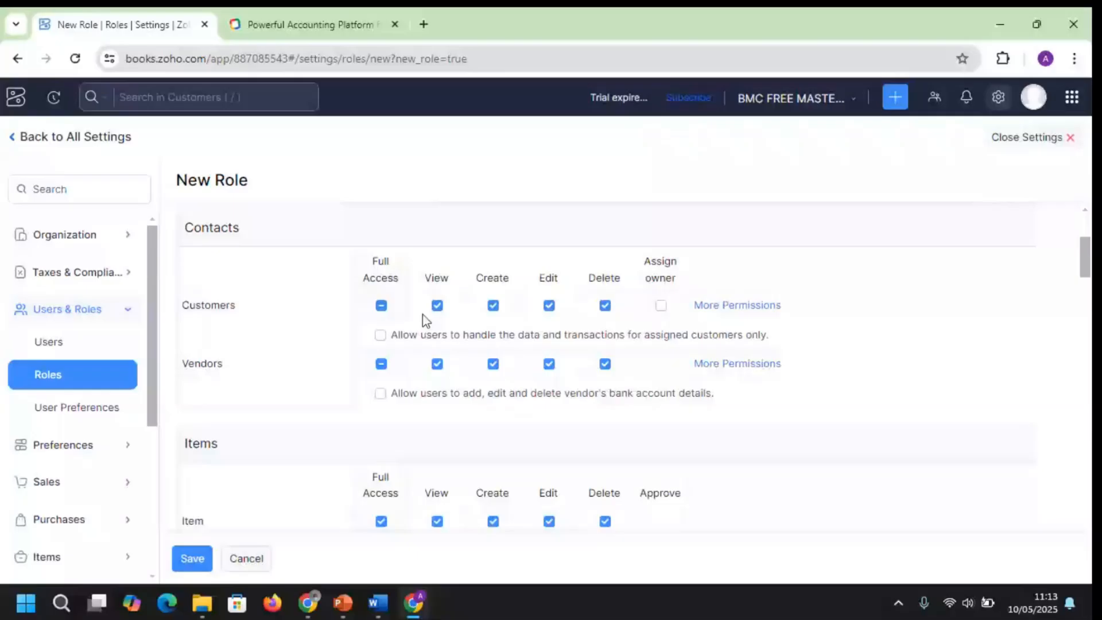
Grant the Sales role full Customers and Vendors access and save it
left_click(381, 306)
scroll(723, 279, "down", 1)
left_click(722, 277)
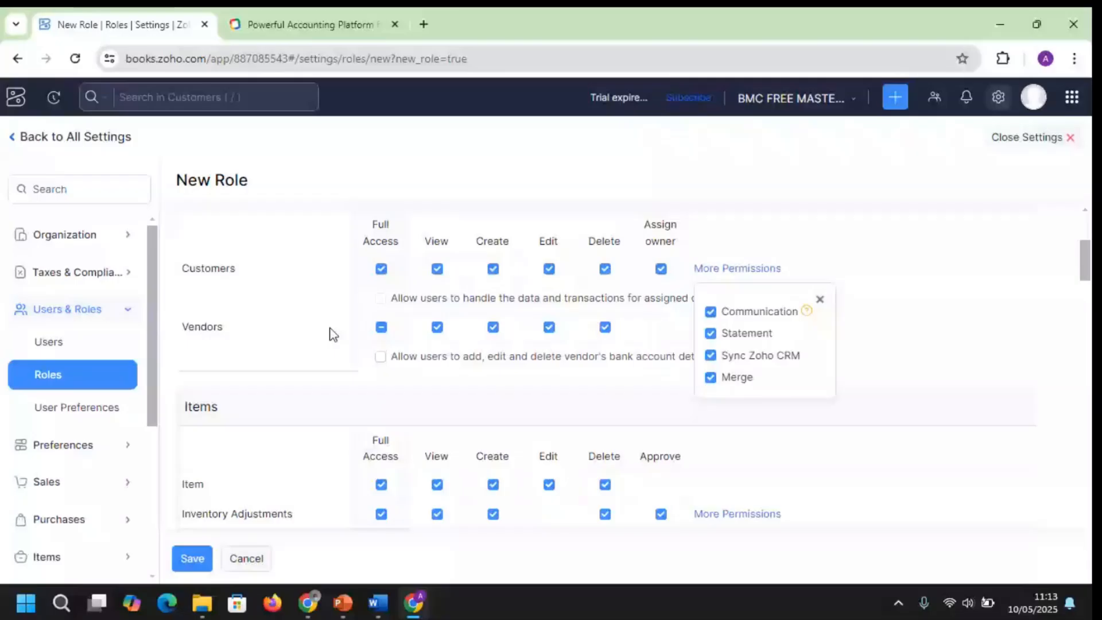
left_click(605, 327)
left_click(605, 327)
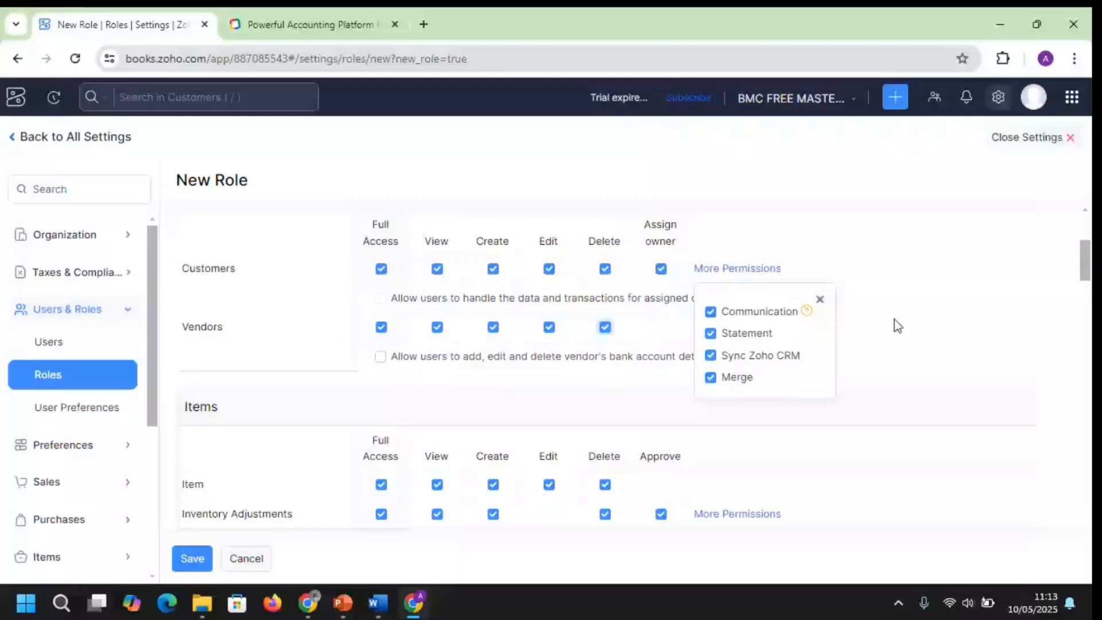
left_click(820, 298)
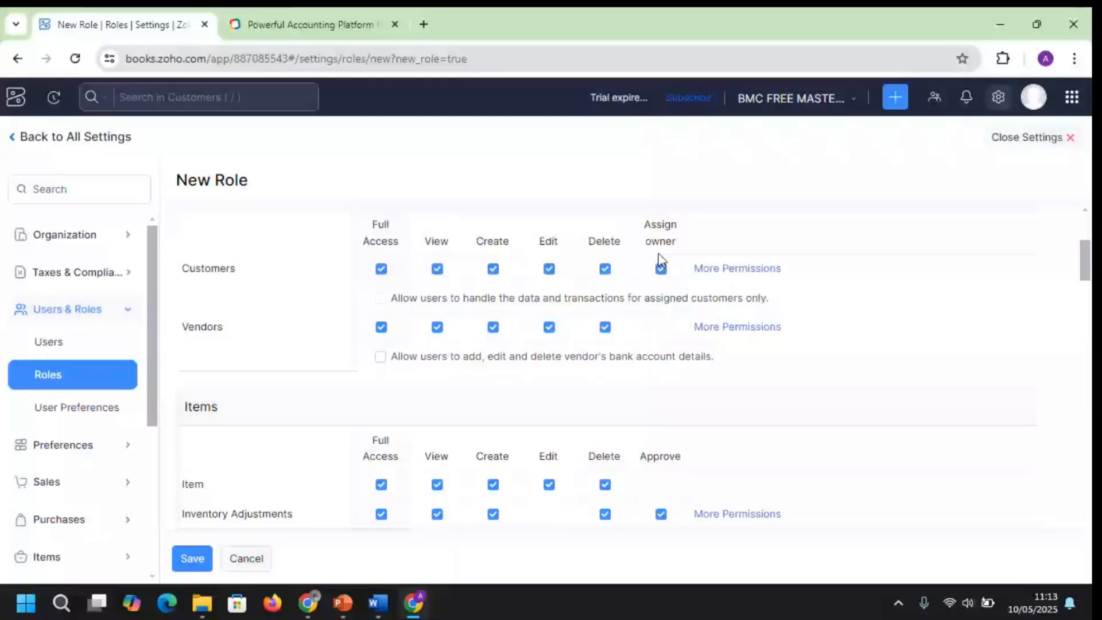
scroll(347, 330, "down", 2)
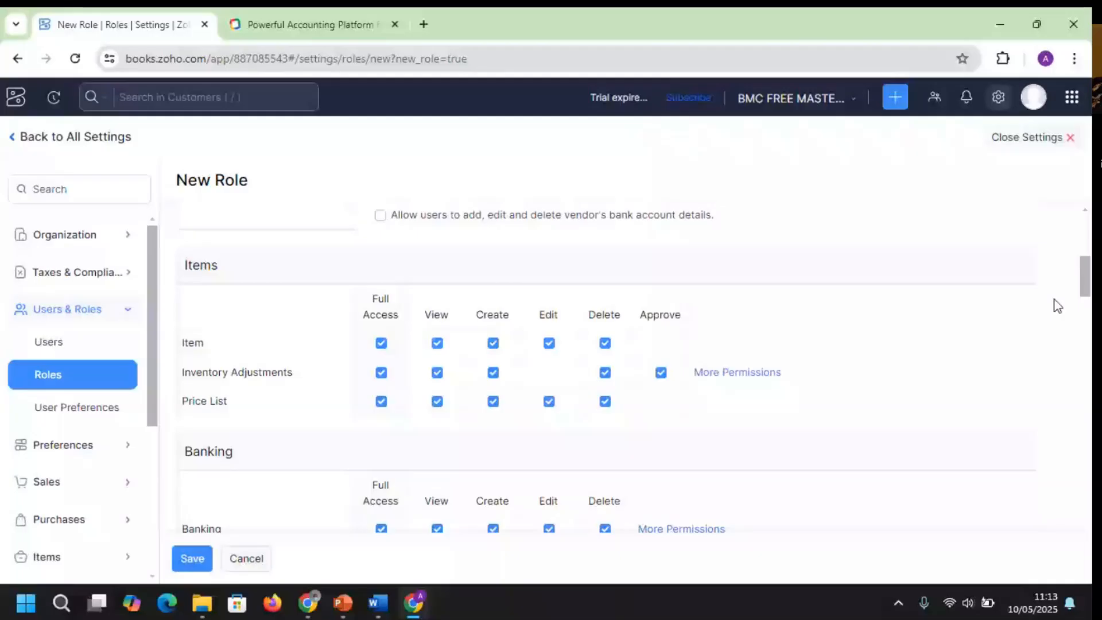
scroll(1055, 299, "down", 10)
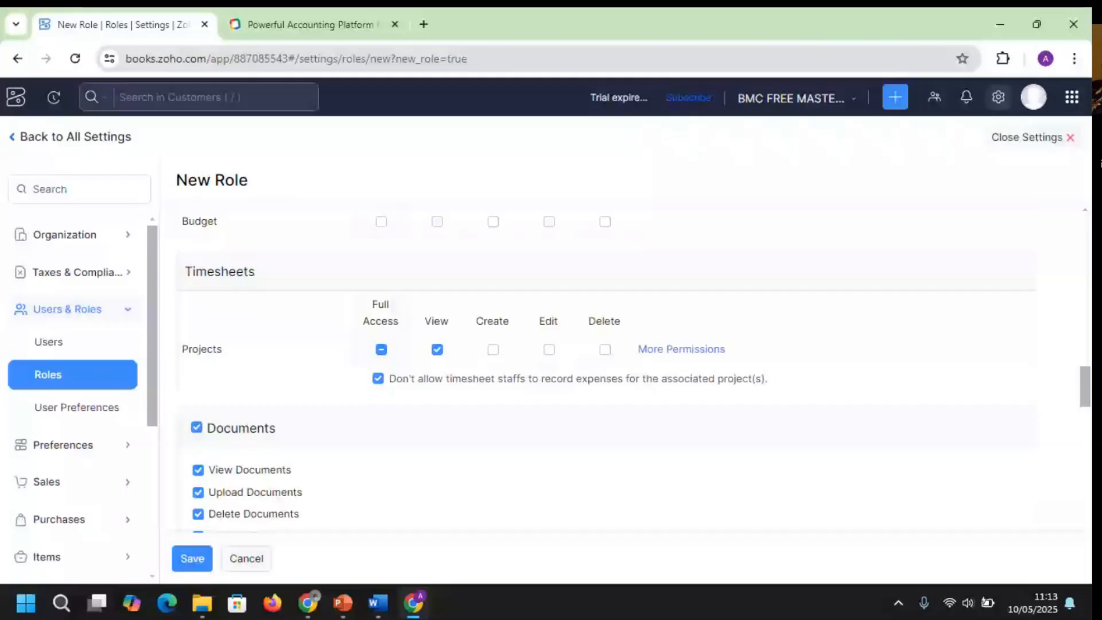
left_click(186, 556)
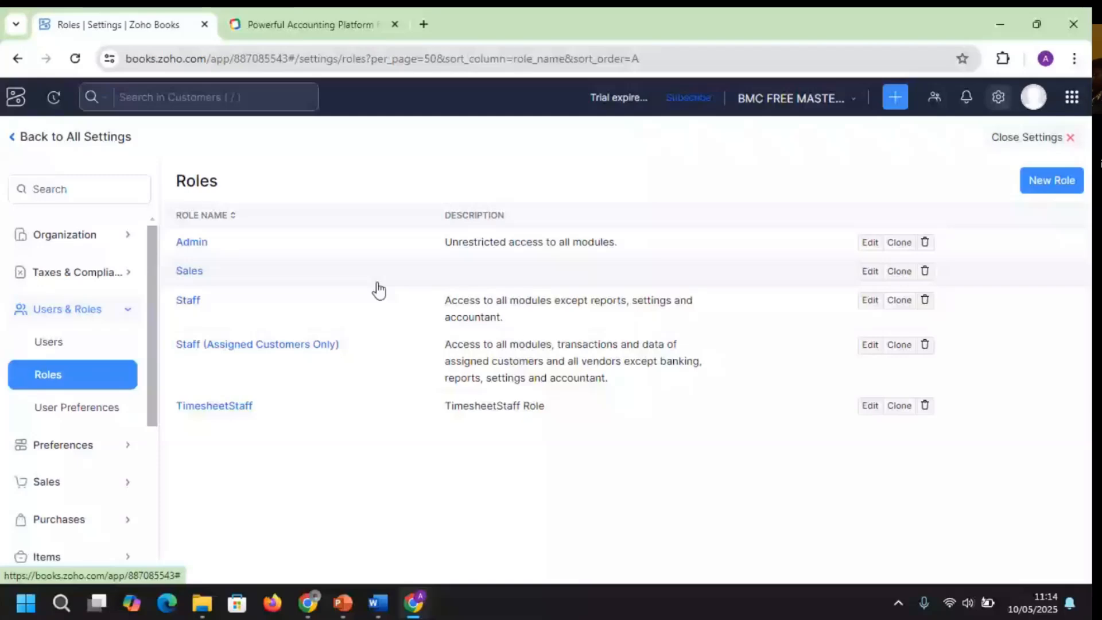
Go to the Users settings page and bring up the Invite User form
left_click(61, 343)
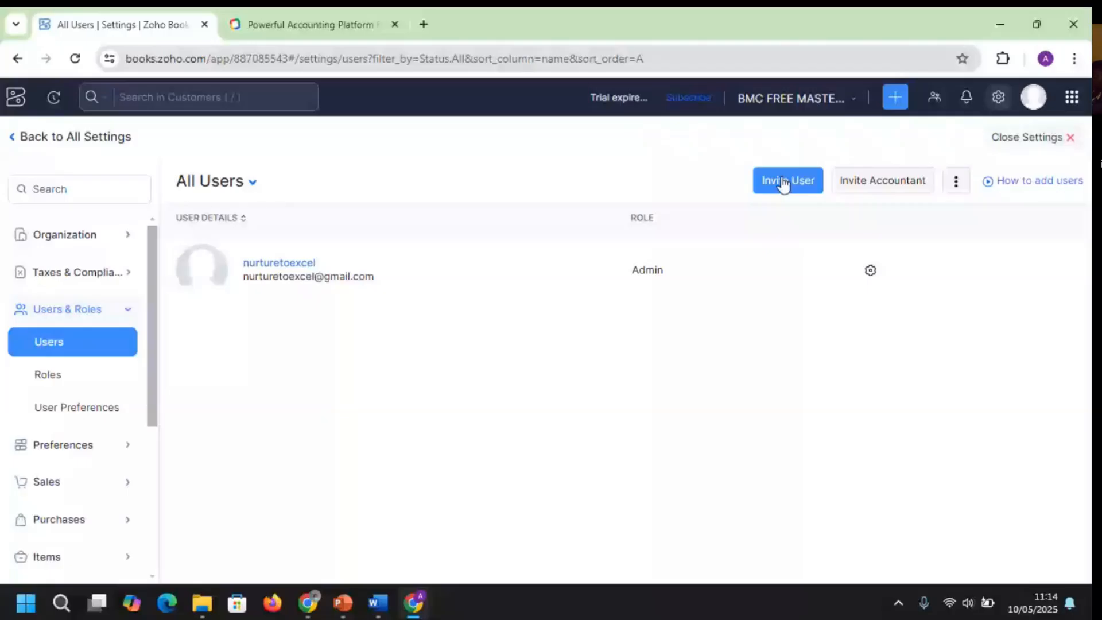
left_click(784, 182)
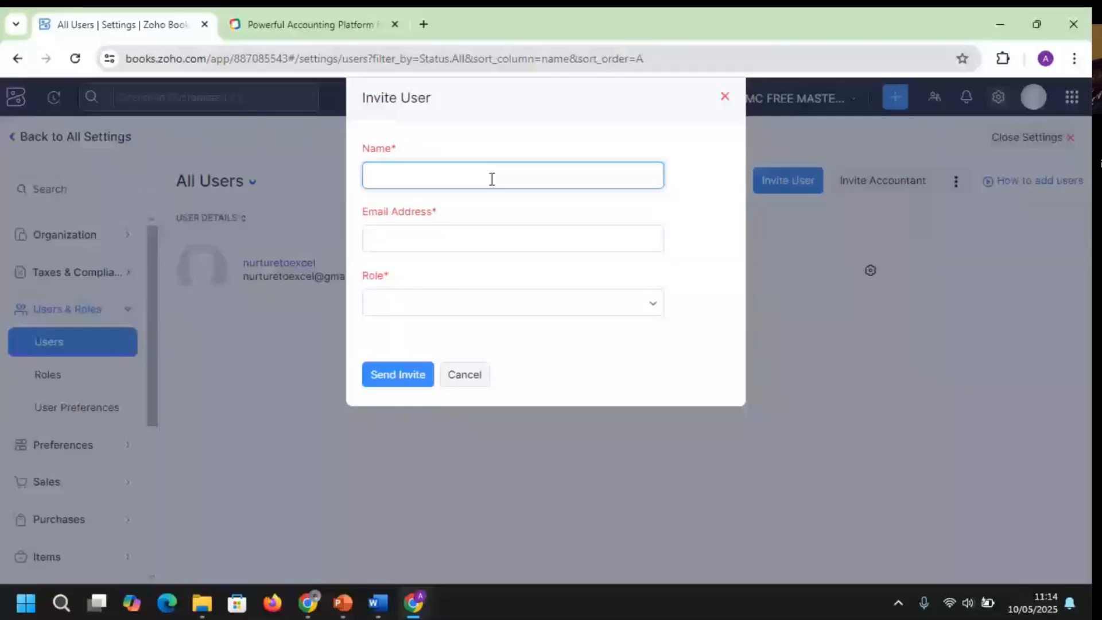
Enter the invitee's name, correcting an initial misspelling
left_click(491, 179)
type("mufatu")
key("ctrl+a")
key("BackSpace")
type("Muftau")
Fill in the invitee's e-mail address, assign the Sales role, and send the invitation
left_click(445, 234)
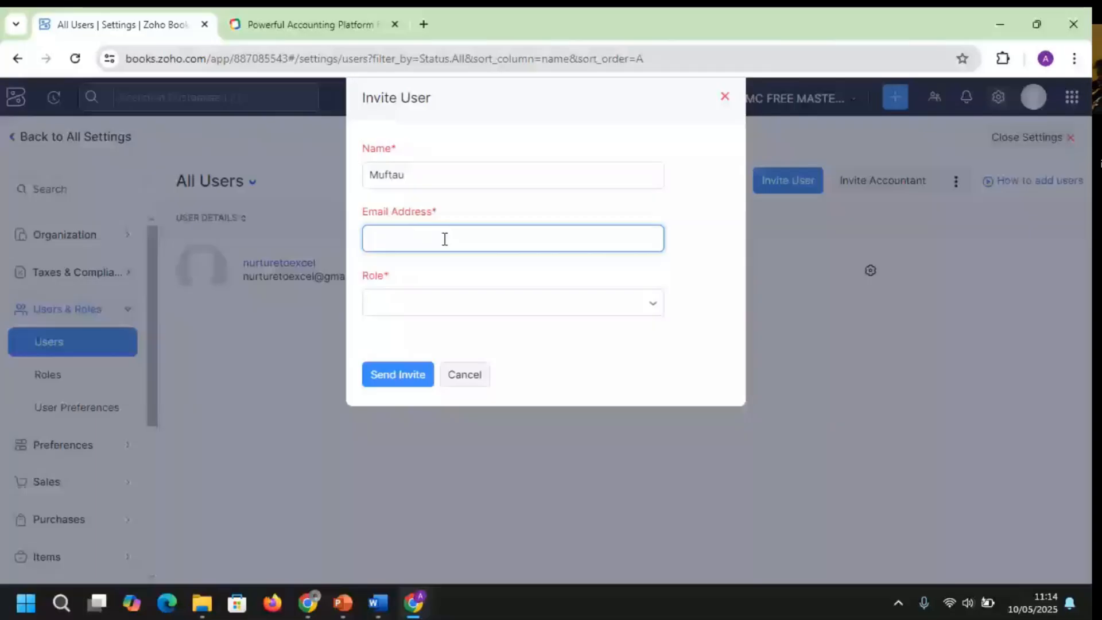
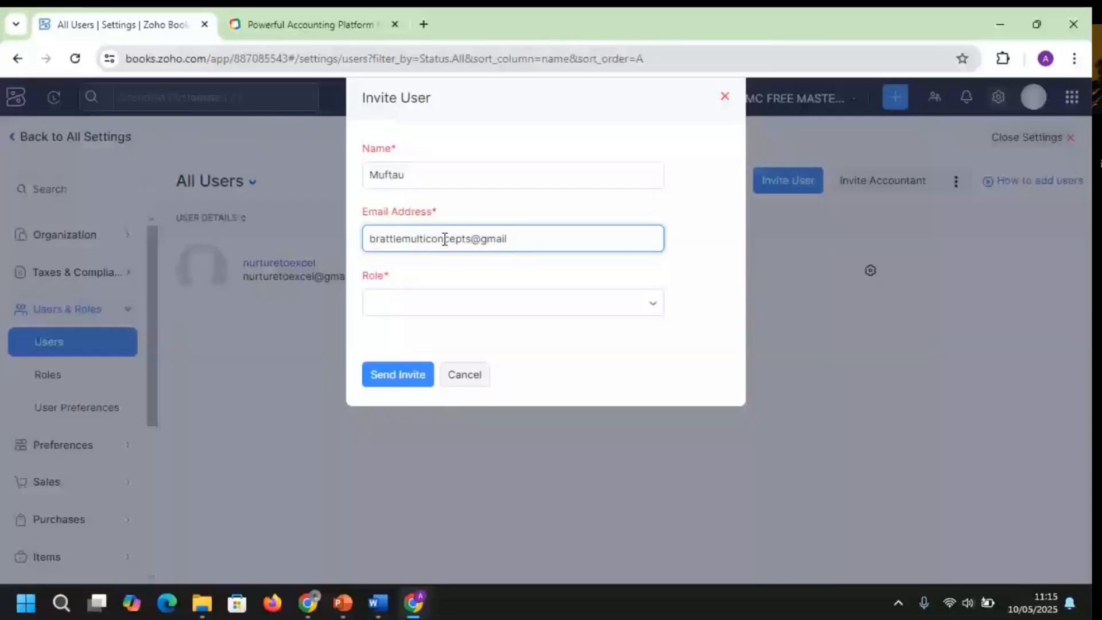
left_click(424, 310)
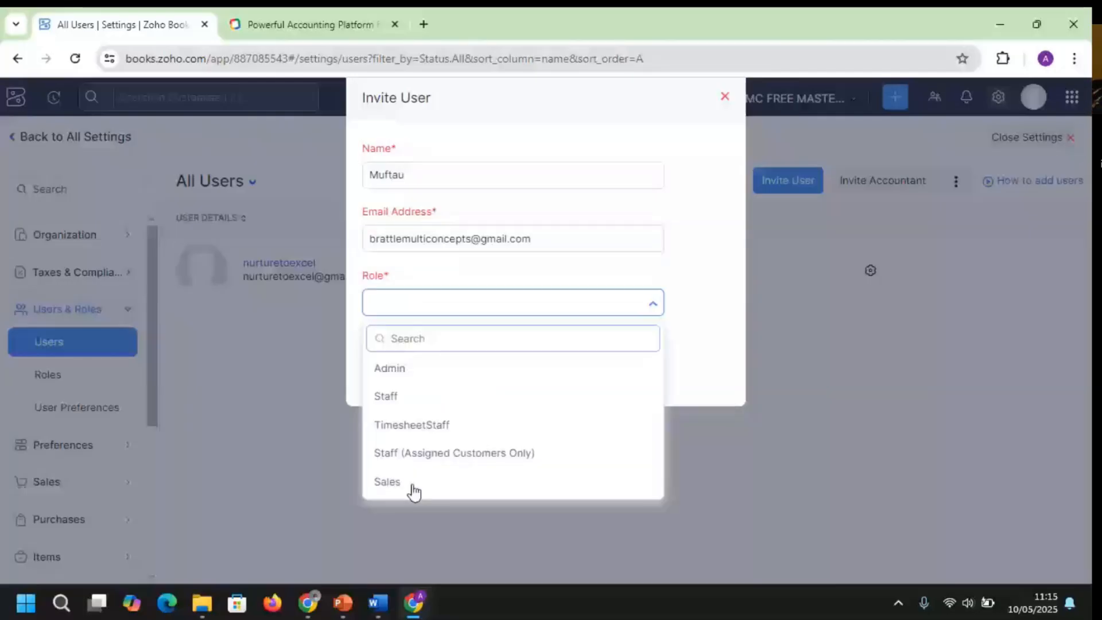
left_click(388, 483)
left_click(406, 376)
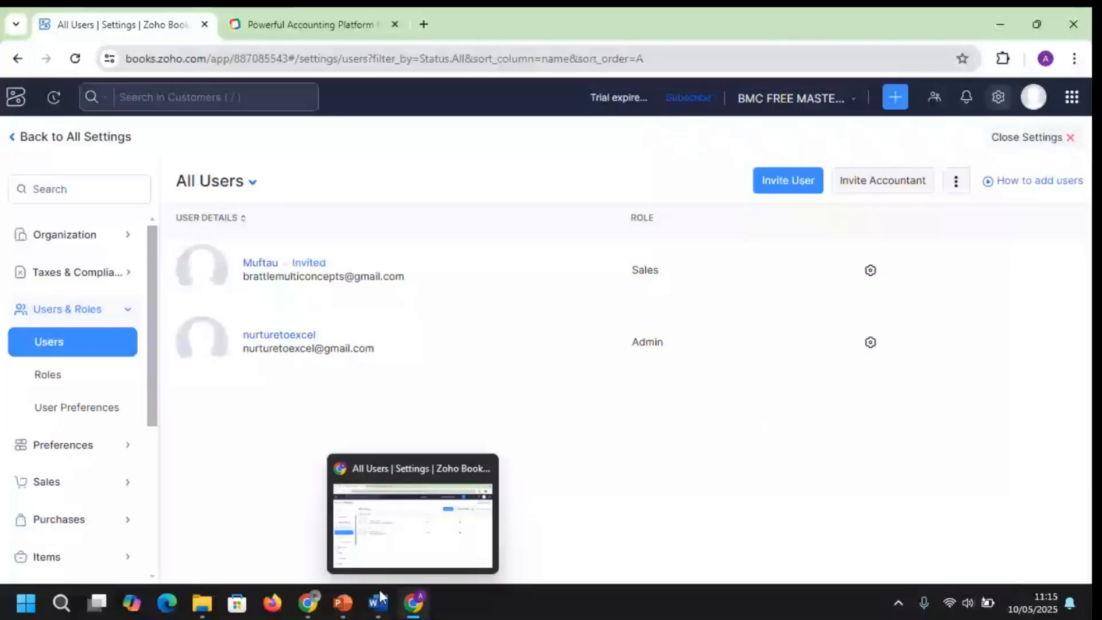
Briefly view the account setup slide, then return to Zoho Books settings and search 'log'
mouse_move(343, 597)
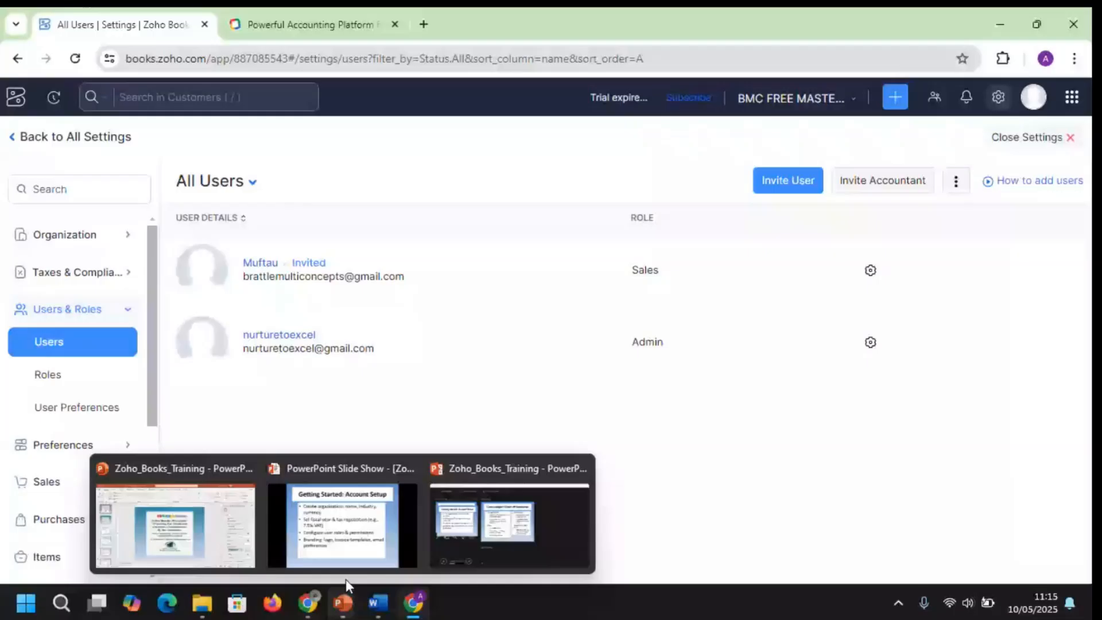
left_click(344, 525)
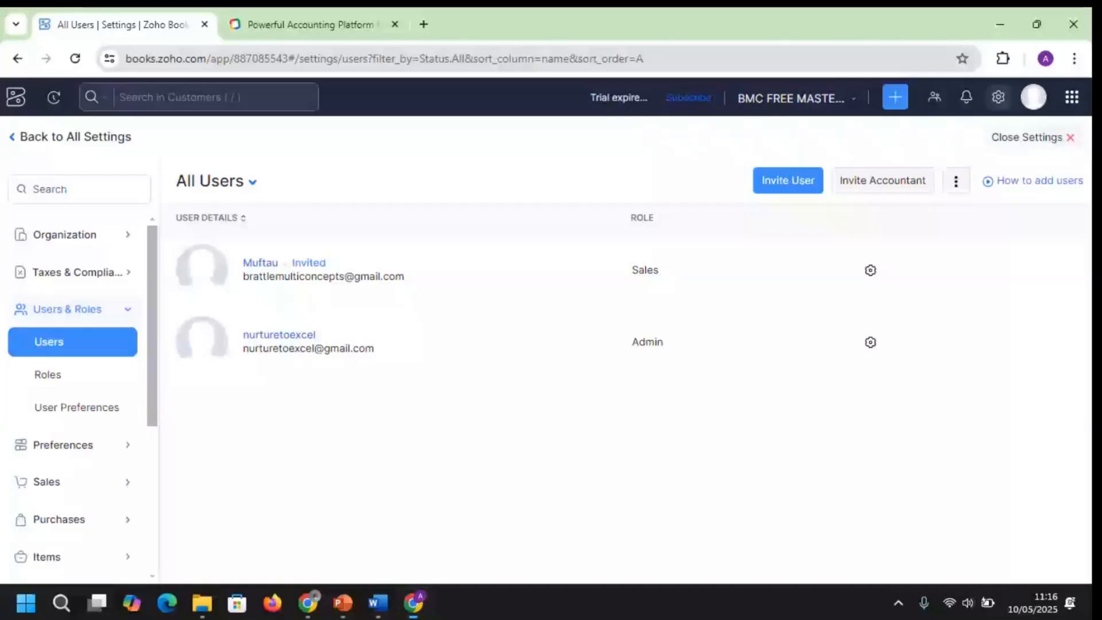
left_click(997, 99)
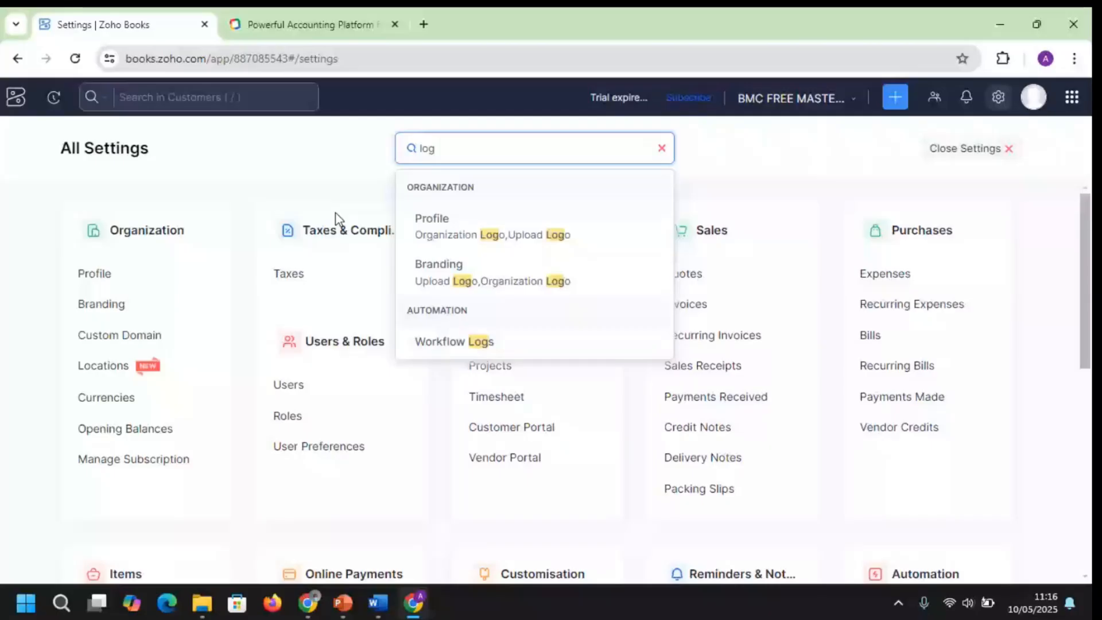
Upload the 'editted brattle logo' image from Documents as the Organization Logo in Profile settings
left_click(432, 219)
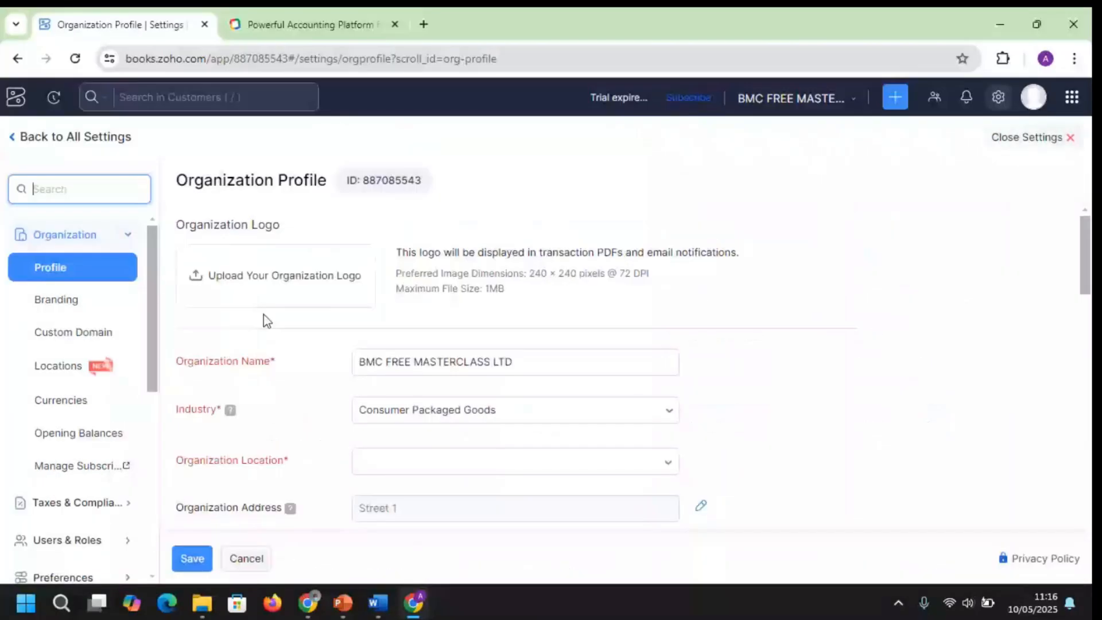
left_click(269, 270)
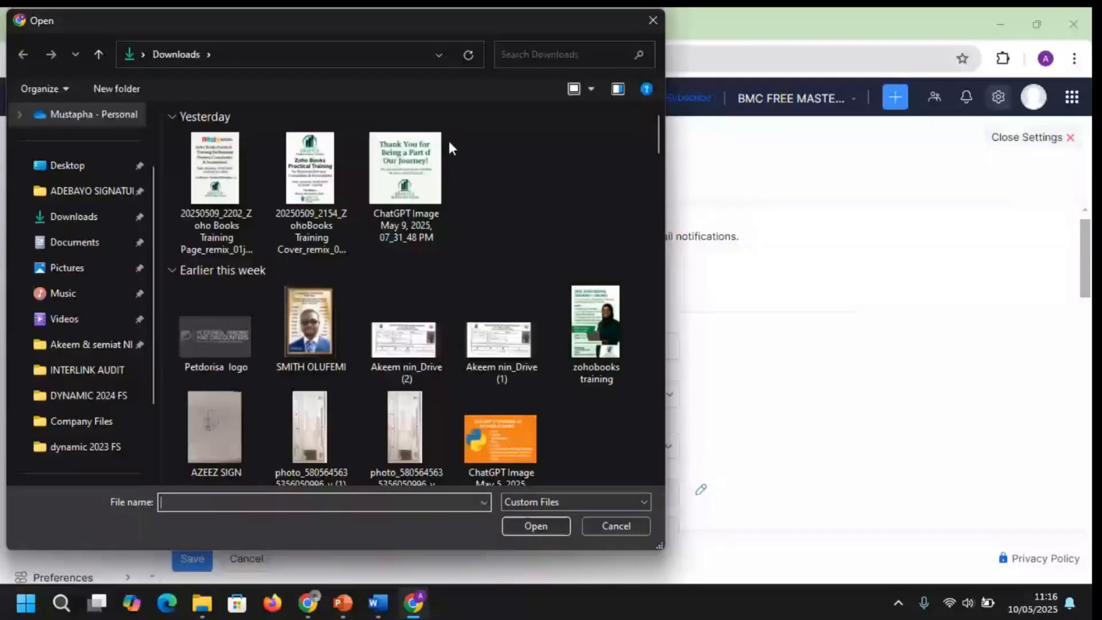
double_click(407, 180)
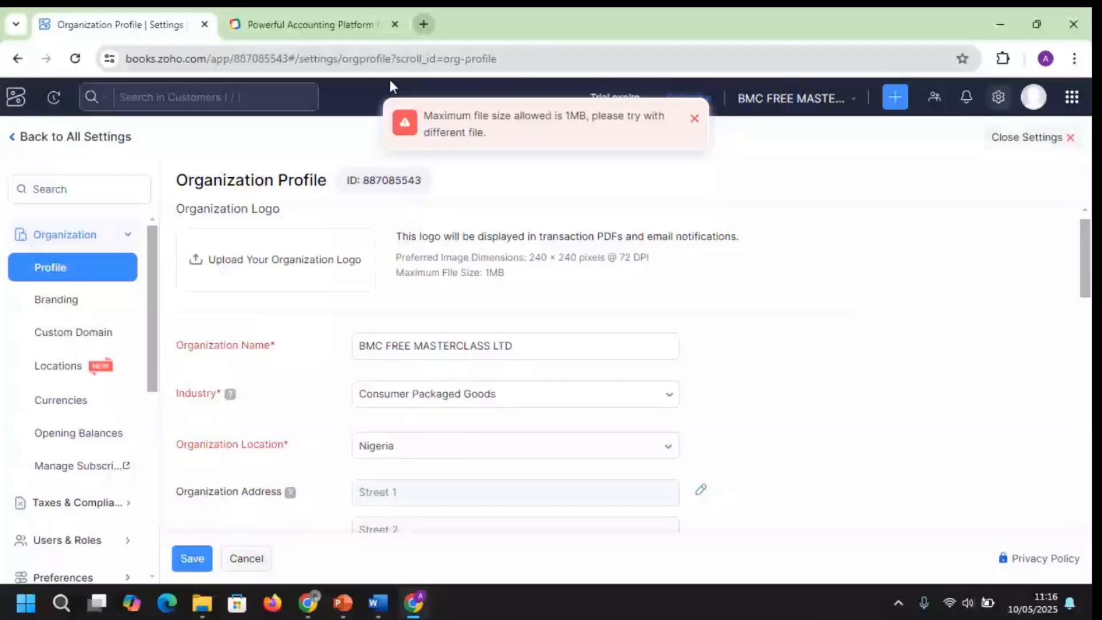
left_click(275, 259)
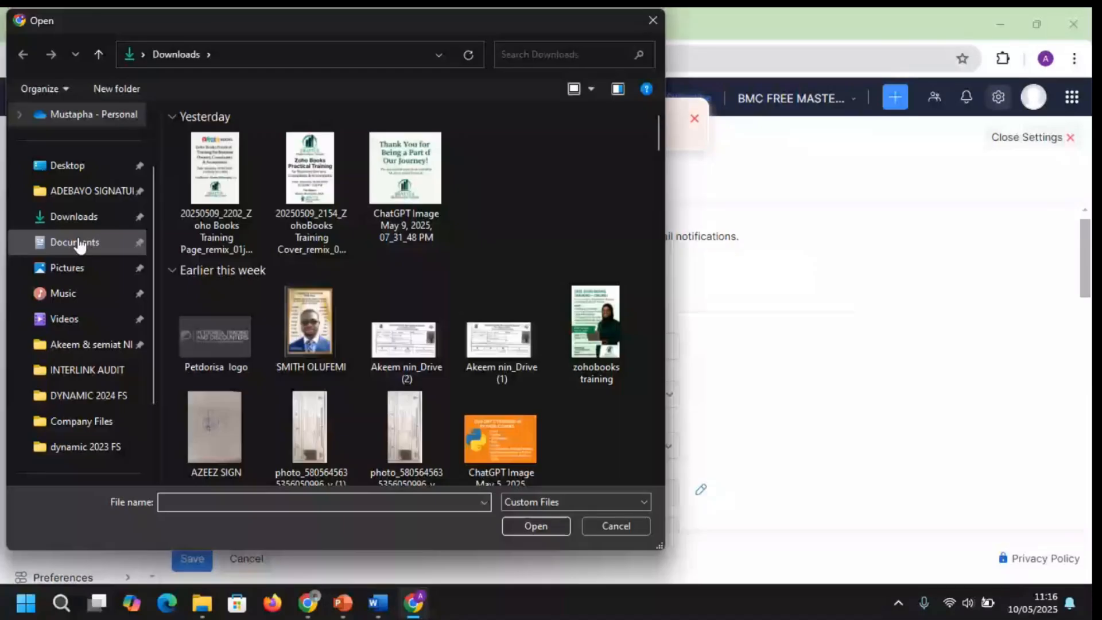
left_click(79, 245)
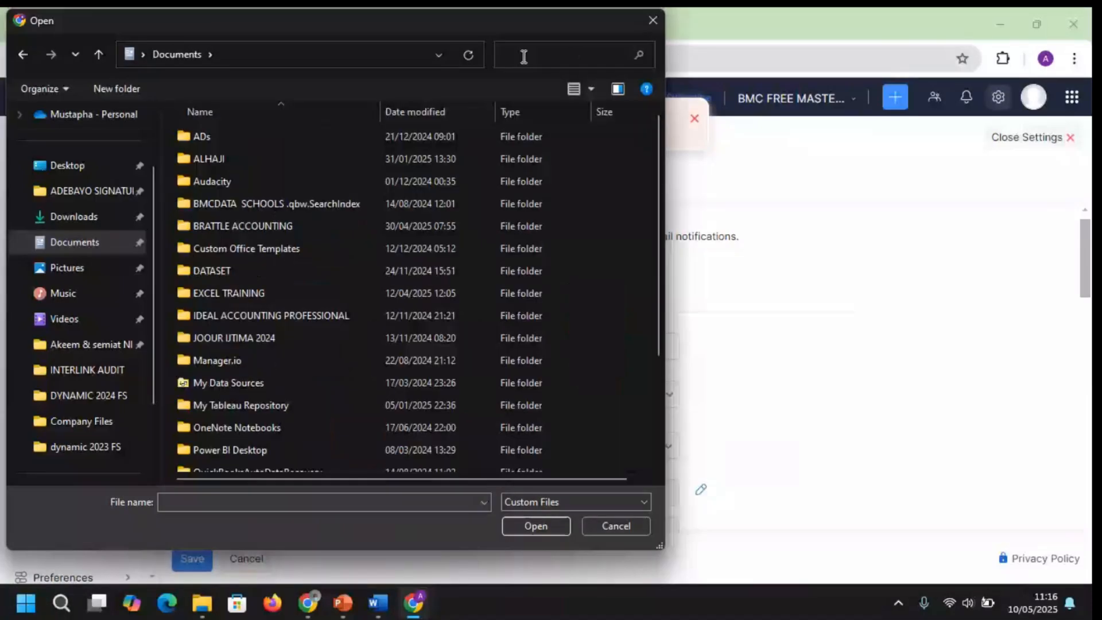
left_click(524, 57)
type("logo")
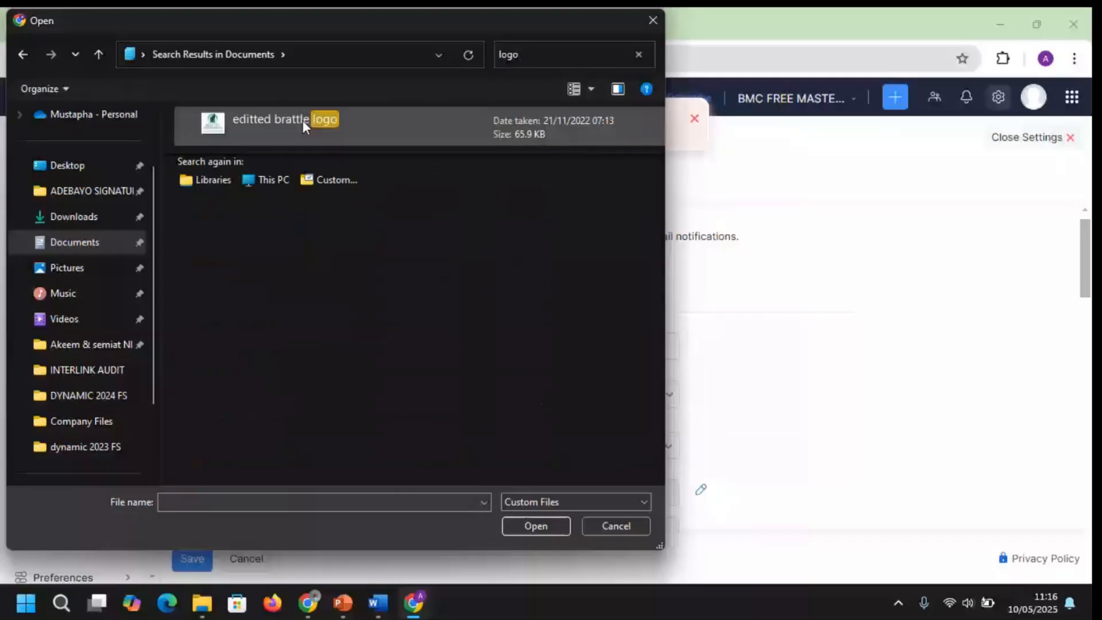
double_click(302, 120)
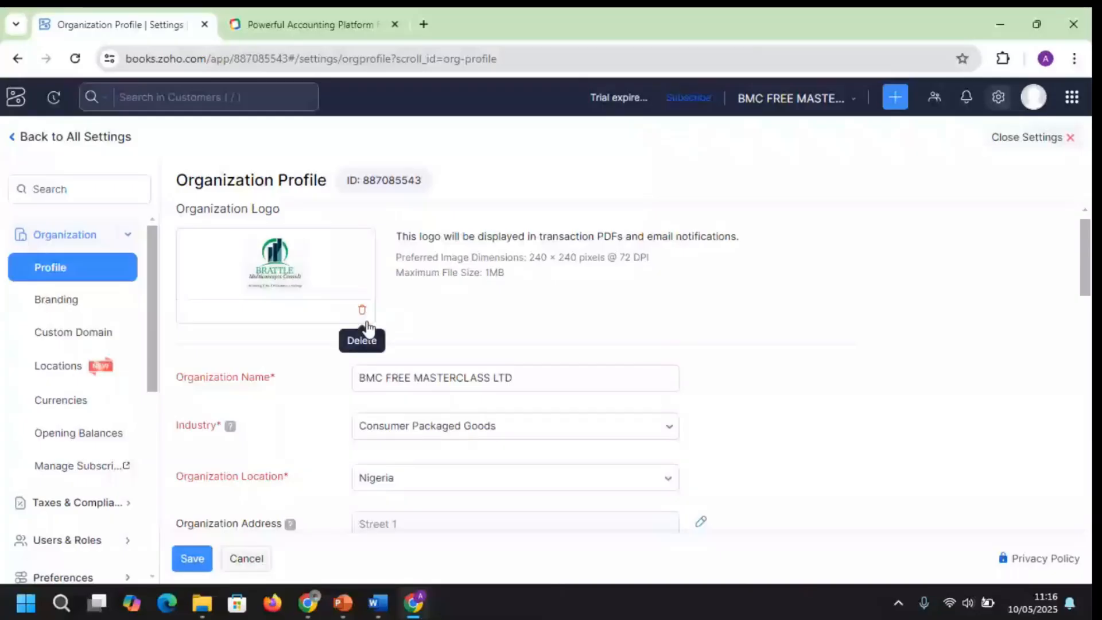
left_click(396, 388)
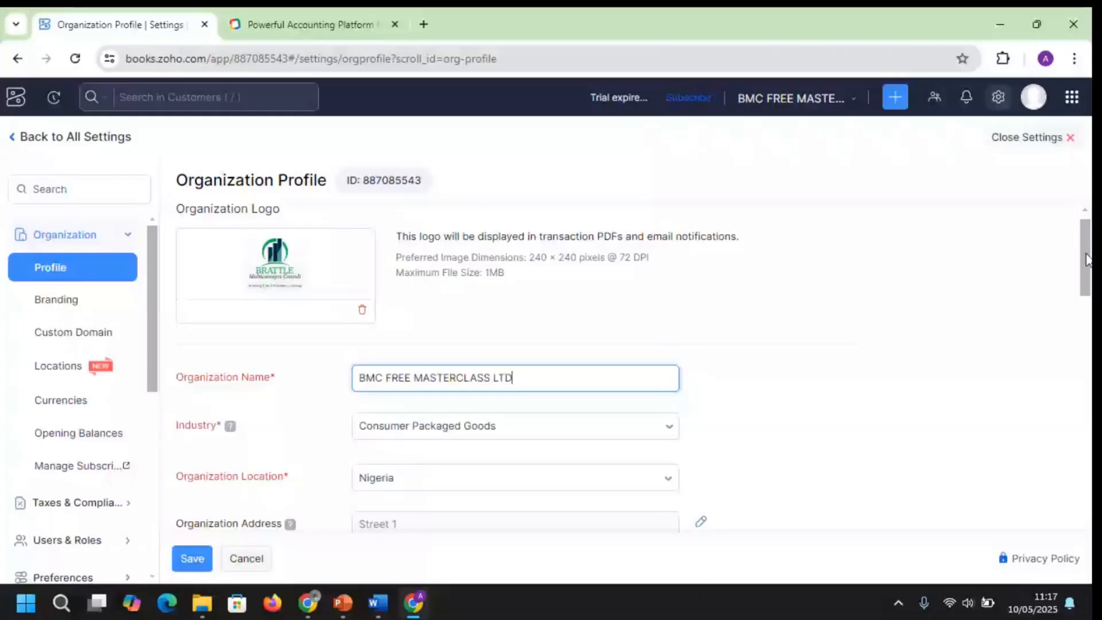
Enter the organization's two street lines and city in the address editor, then confirm with Proceed
scroll(725, 364, "down", 3)
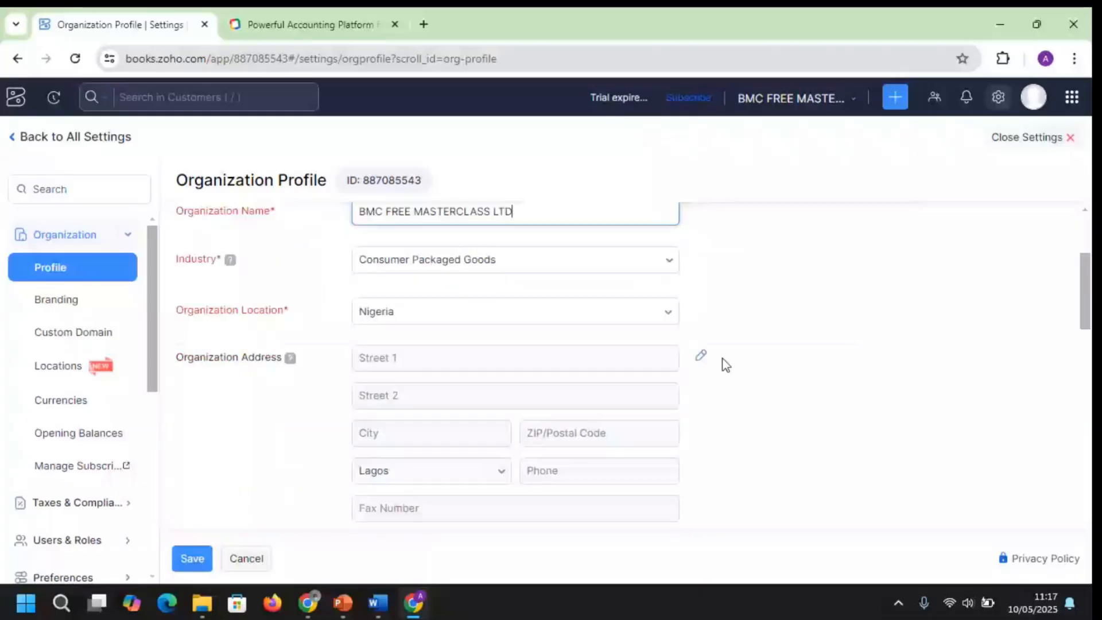
left_click(701, 356)
left_click(831, 258)
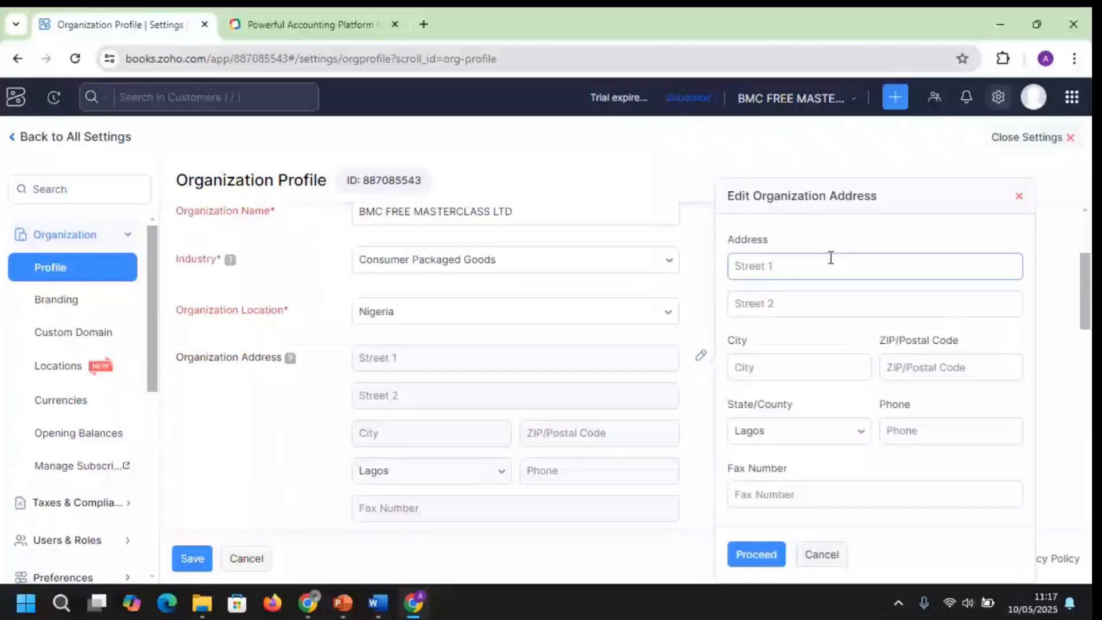
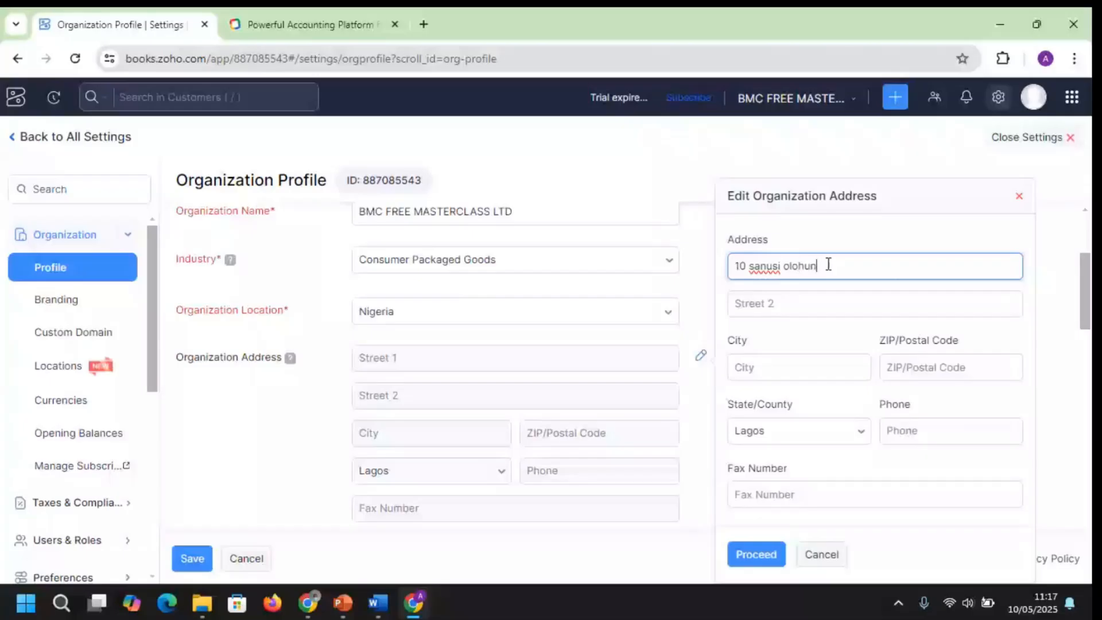
left_click(828, 294)
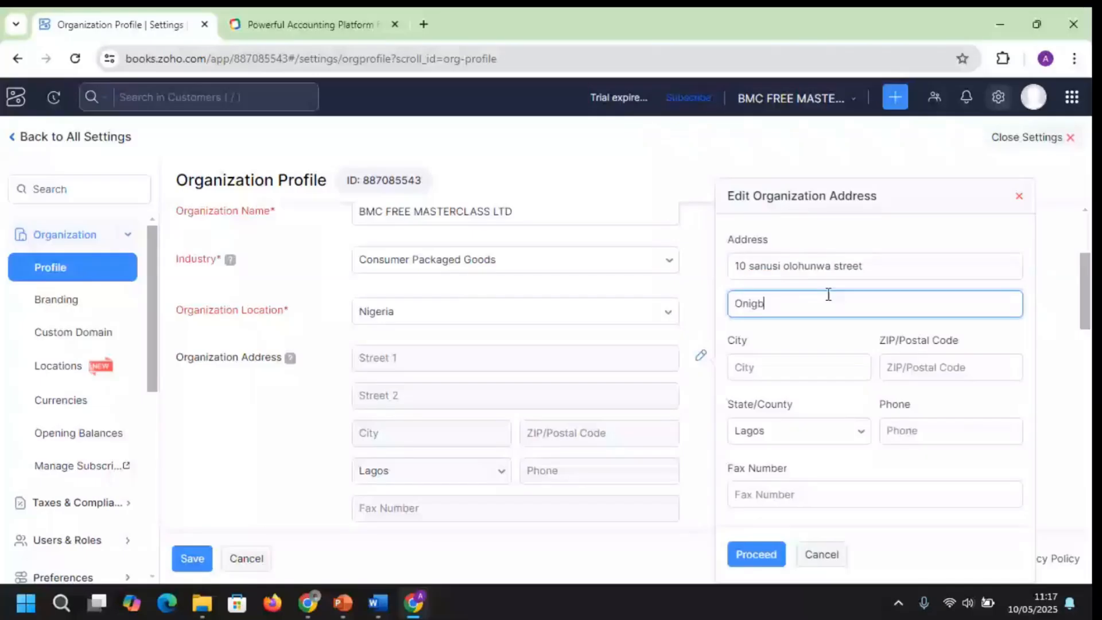
left_click(805, 360)
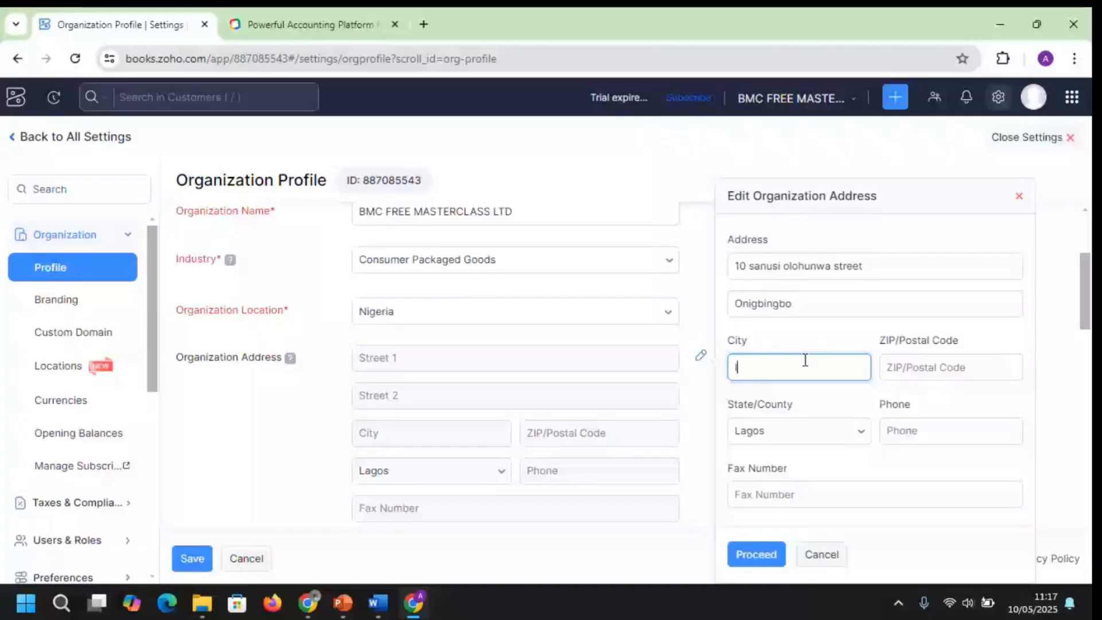
type("Ikeja")
left_click(757, 555)
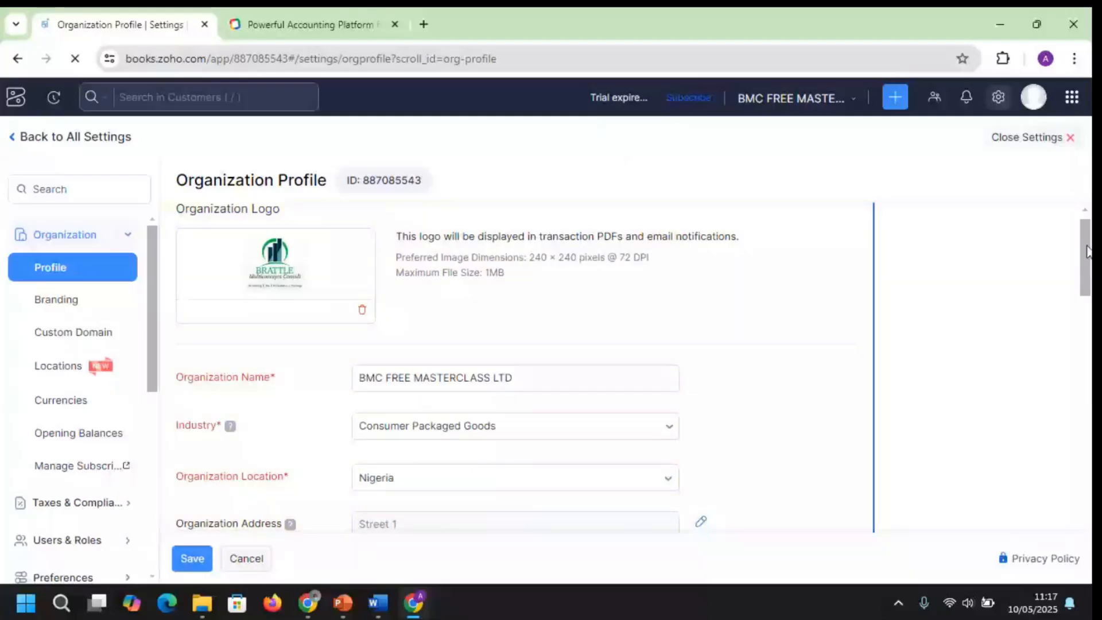
Save the BMC FREE MASTERCLASS LTD organization profile from the bottom of the form
left_click_drag(1086, 251, 1086, 323)
scroll(516, 367, "down", 5)
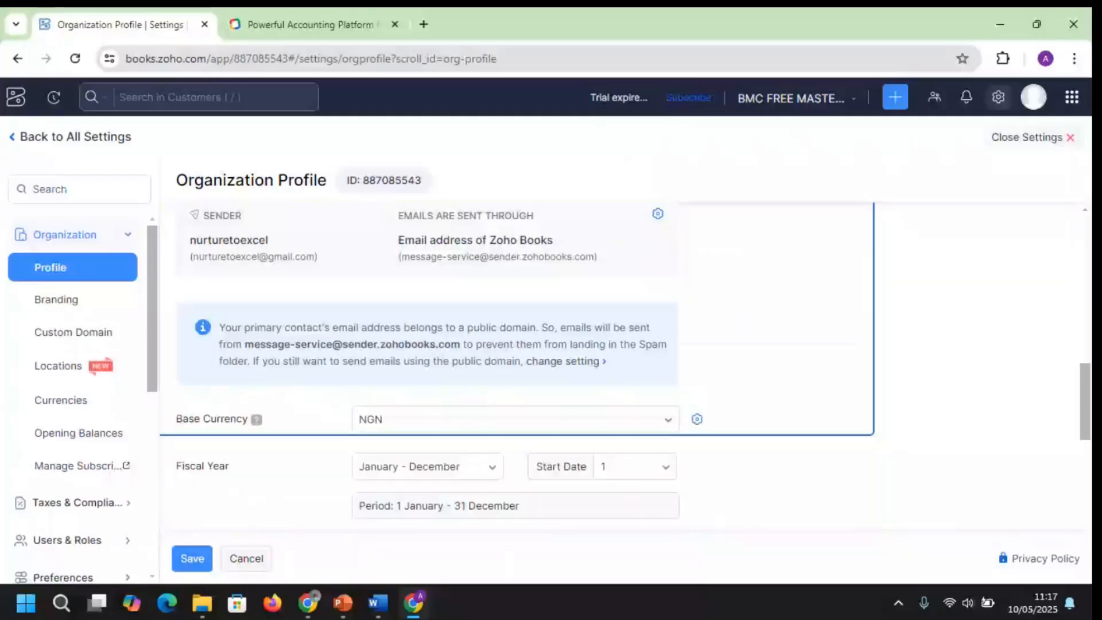
scroll(495, 418, "down", 1)
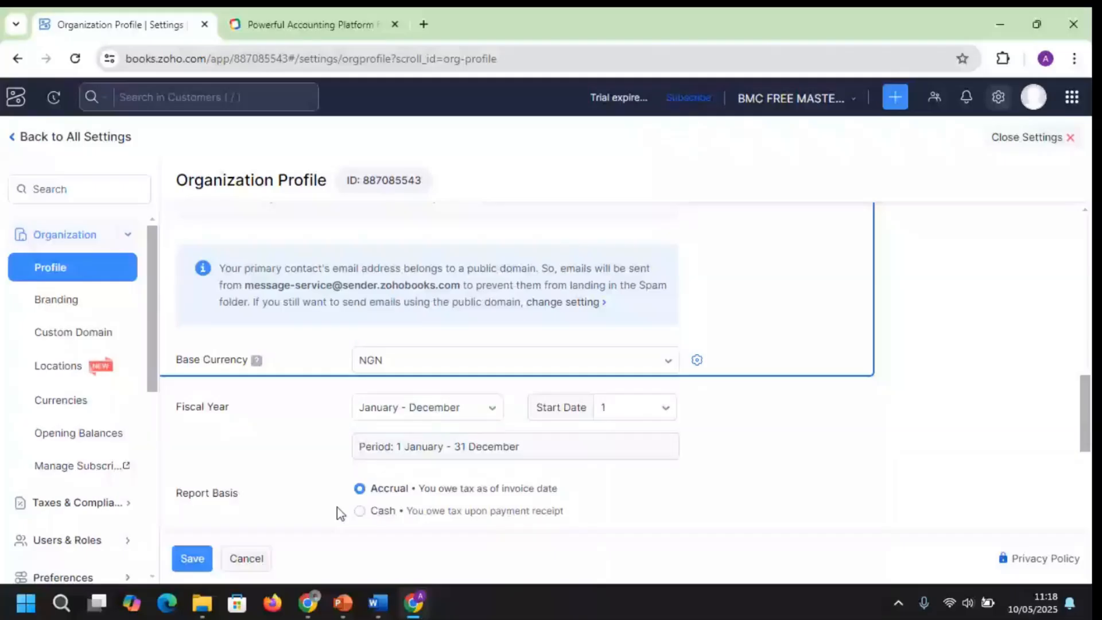
left_click_drag(1085, 404, 1086, 464)
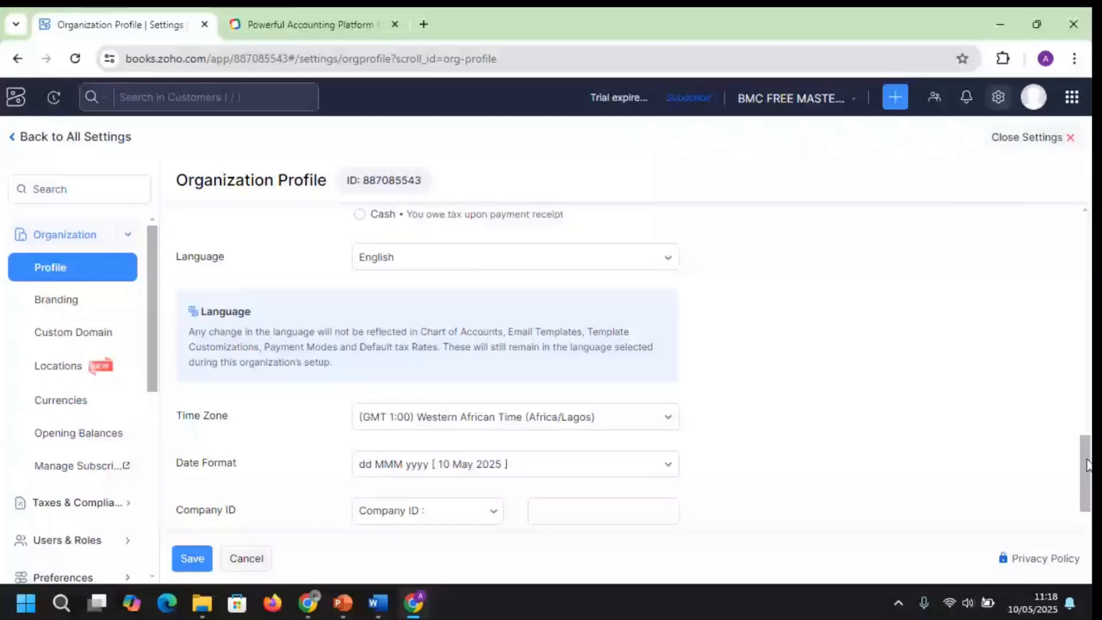
scroll(948, 453, "down", 2)
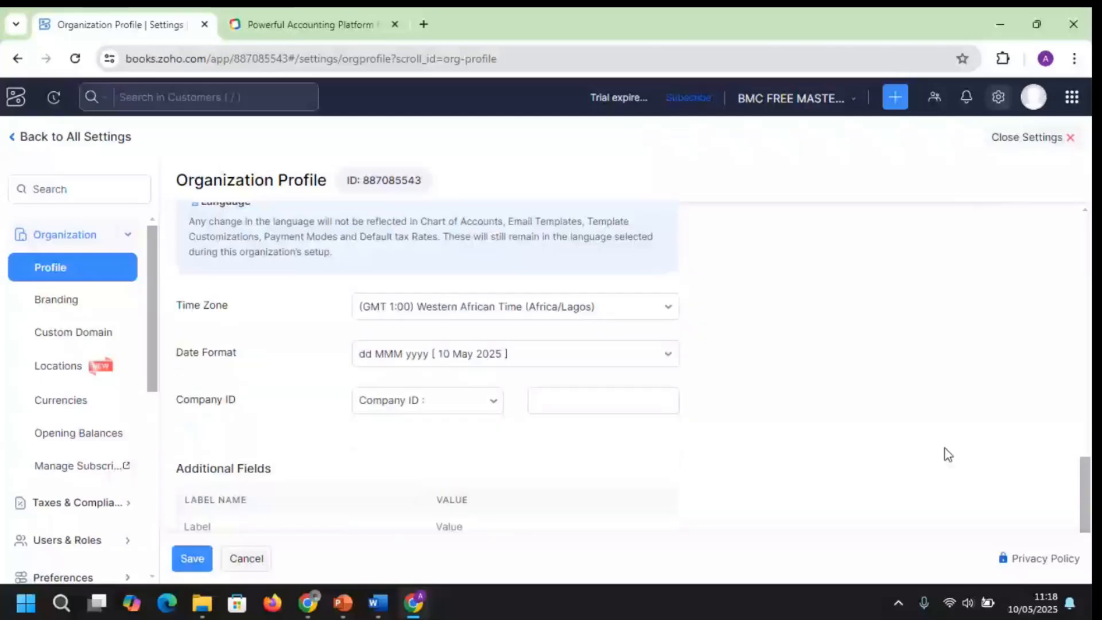
scroll(948, 454, "down", 3)
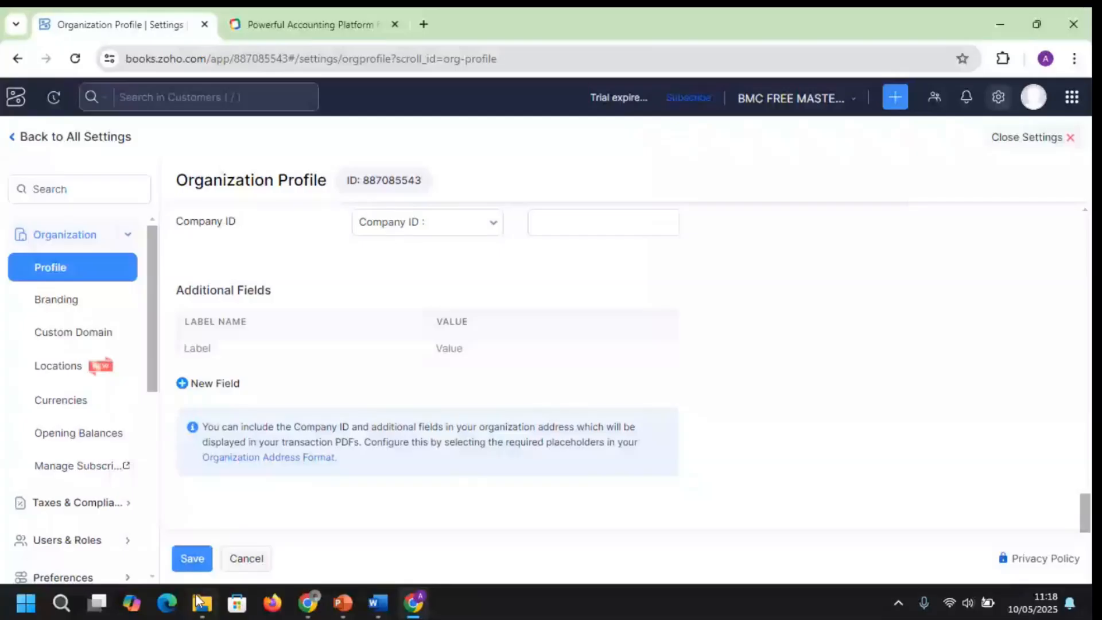
left_click(191, 558)
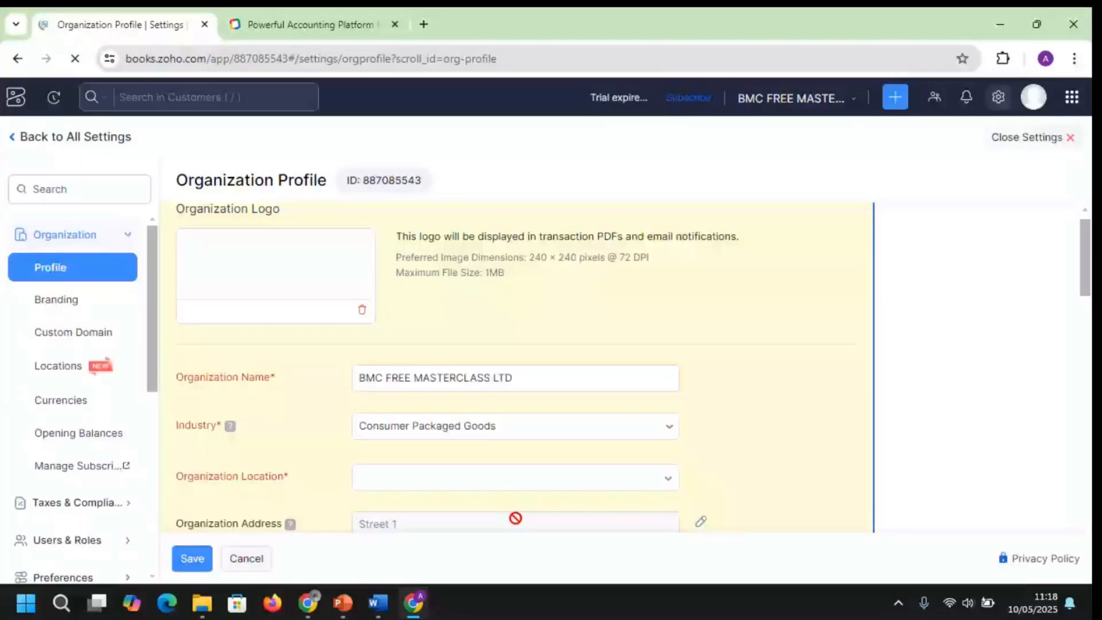
Scroll through the All Settings categories and return to the top of the overview
mouse_move(344, 603)
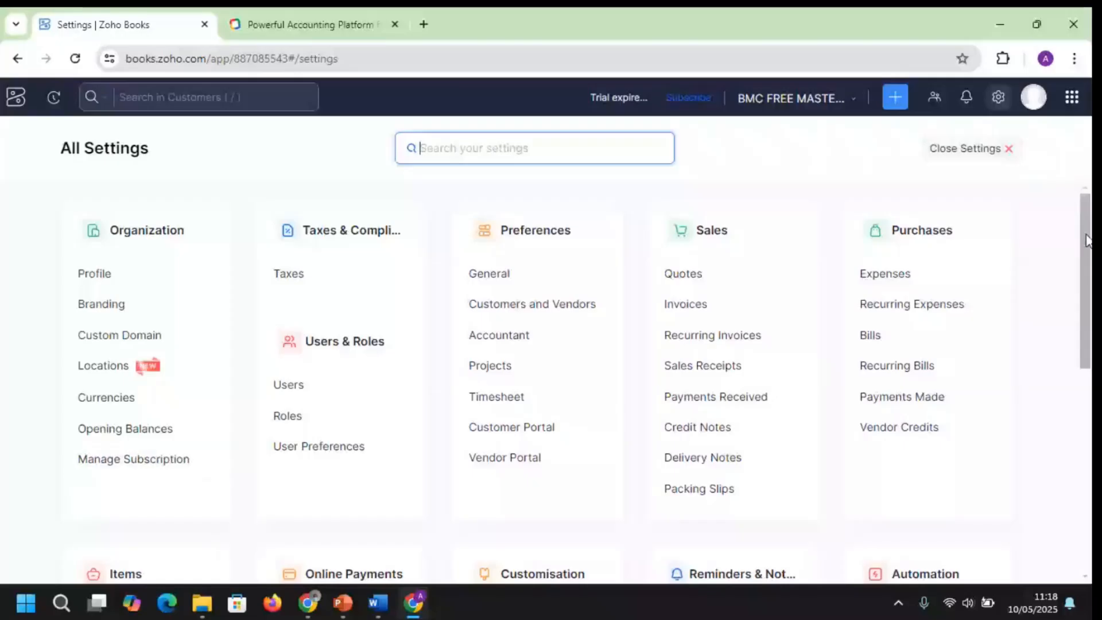
left_click_drag(1086, 240, 1086, 416)
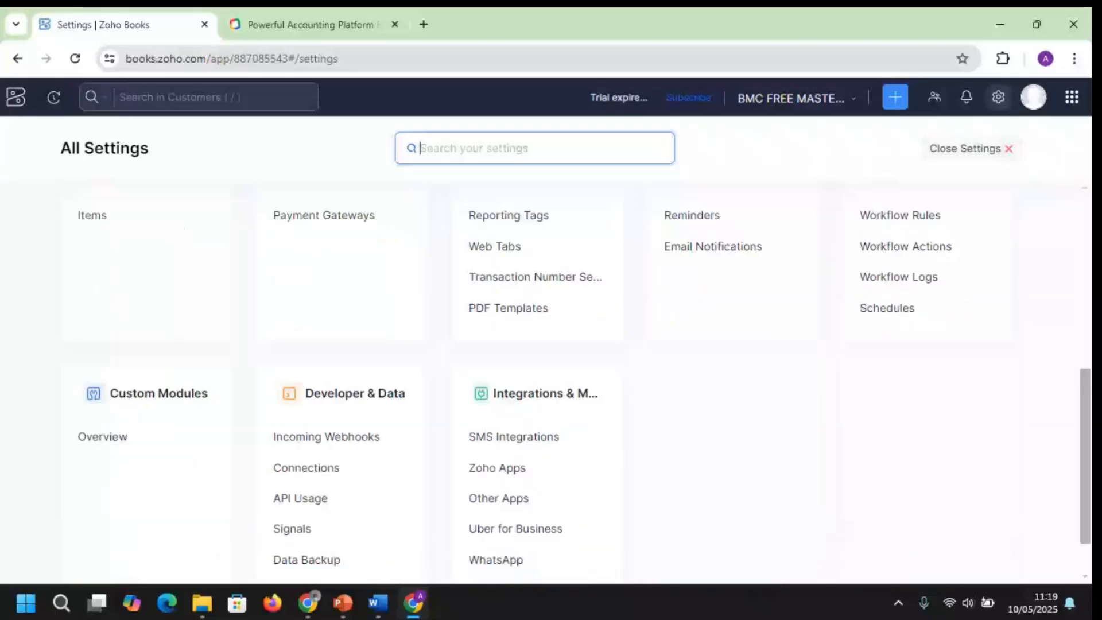
scroll(509, 411, "down", 1)
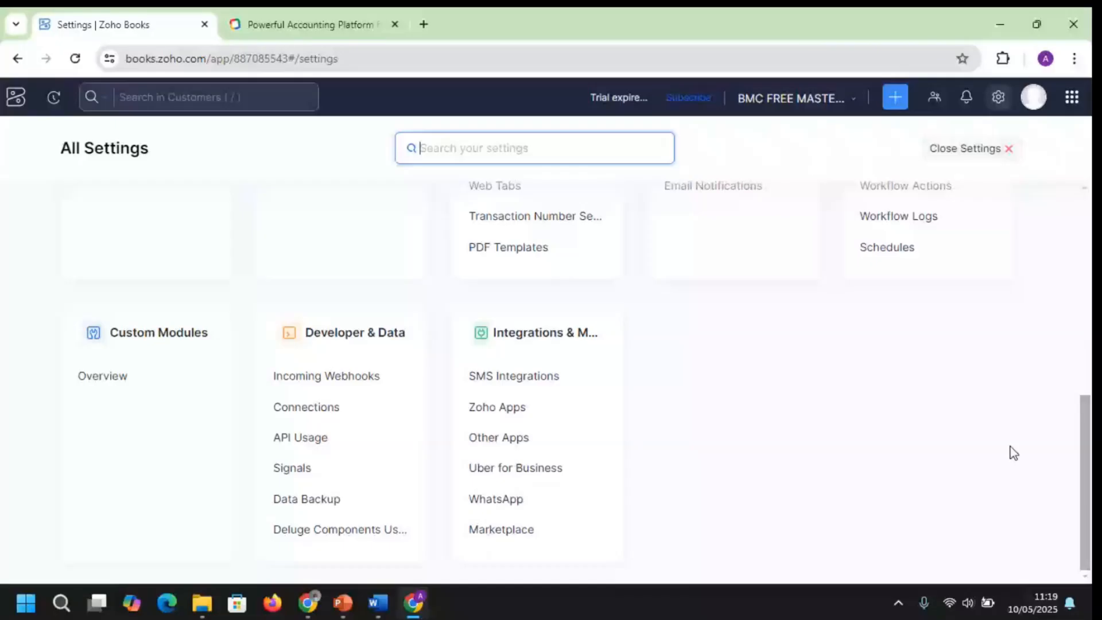
left_click_drag(1086, 450, 1089, 301)
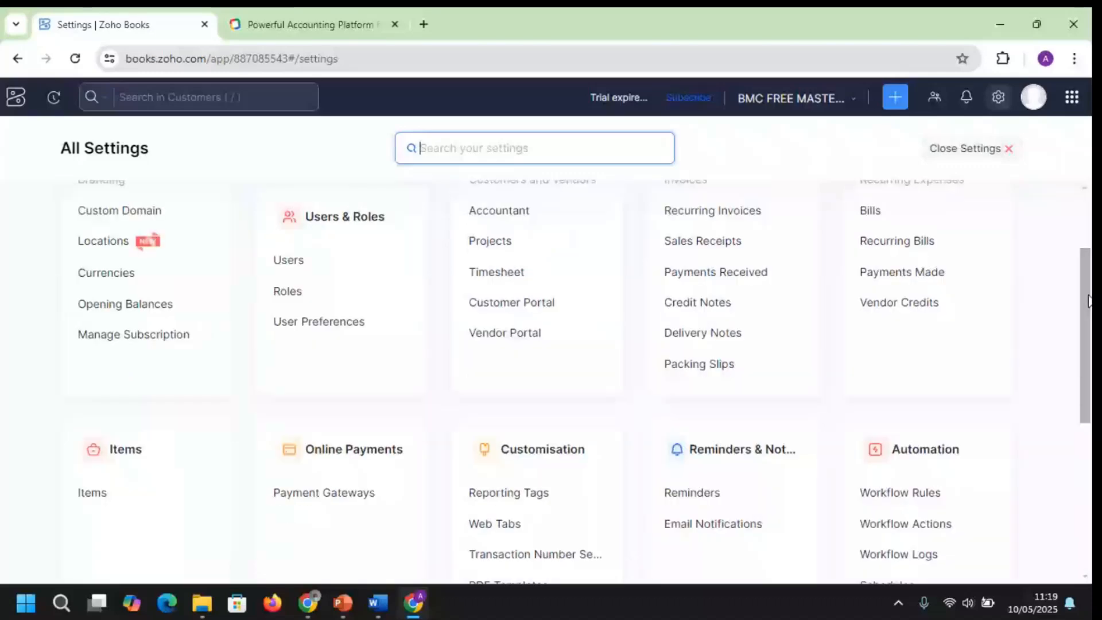
scroll(689, 305, "up", 3)
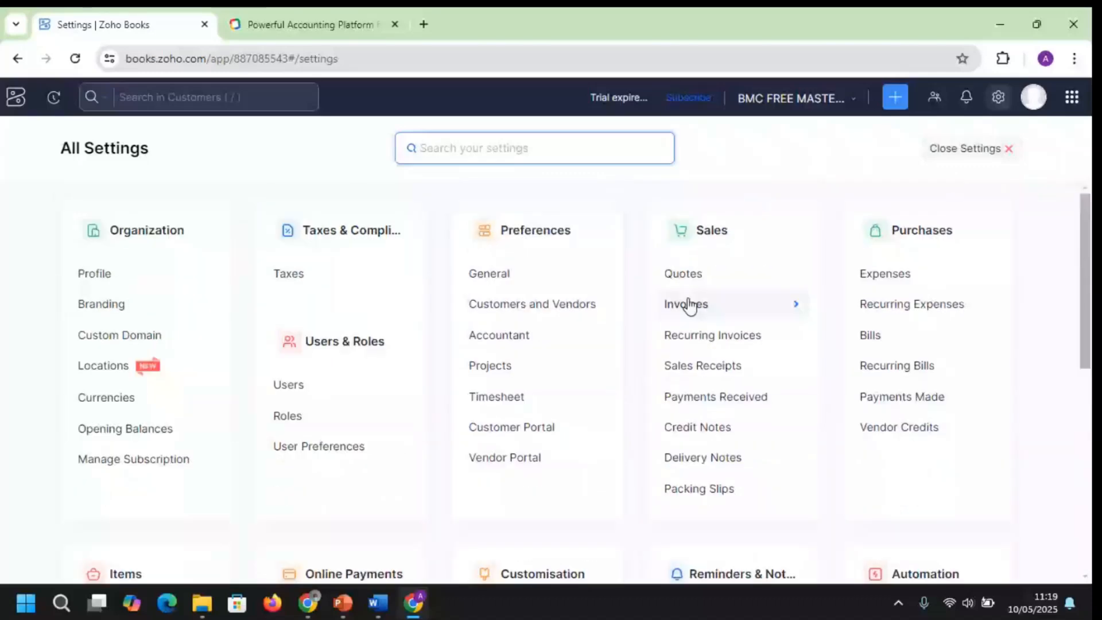
Look over the Invoices preferences' General settings, then return to the All Settings overview
left_click(687, 304)
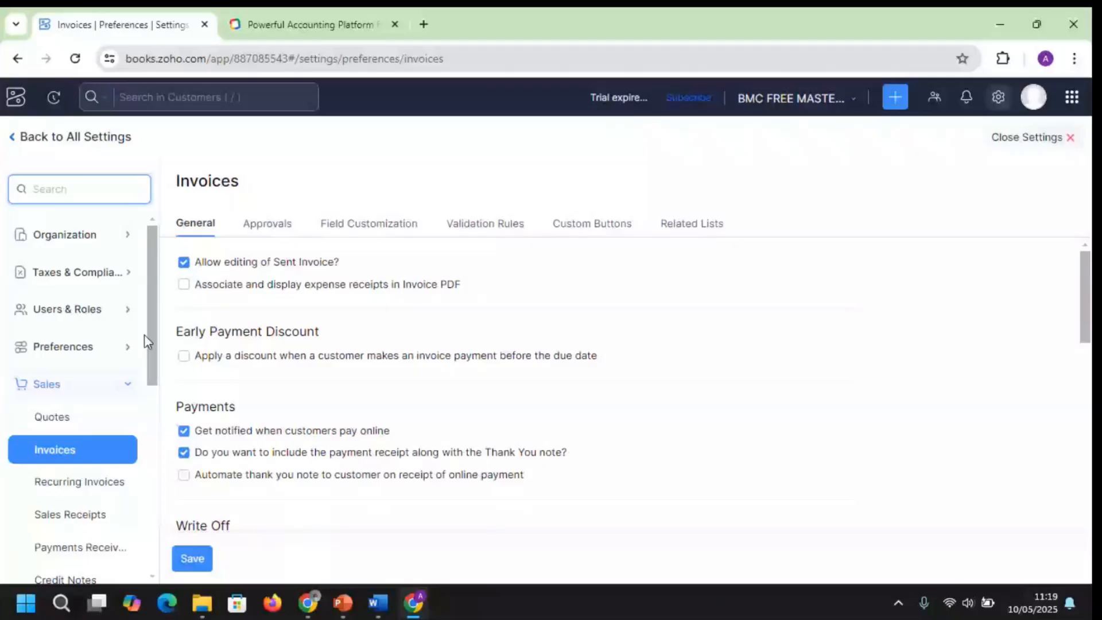
scroll(144, 334, "down", 1)
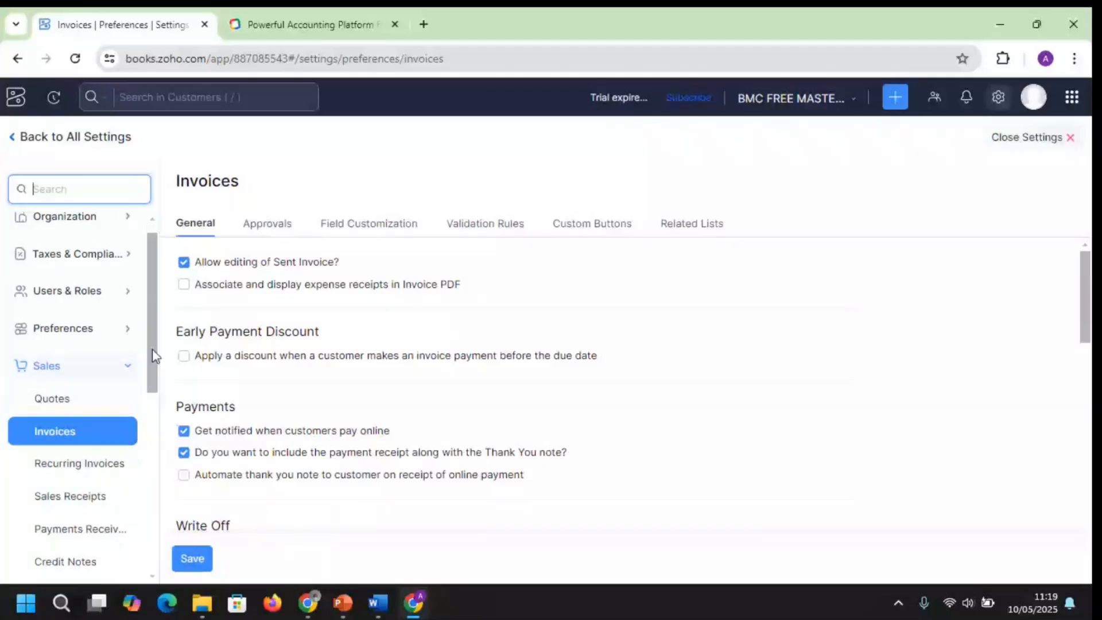
left_click_drag(153, 356, 156, 381)
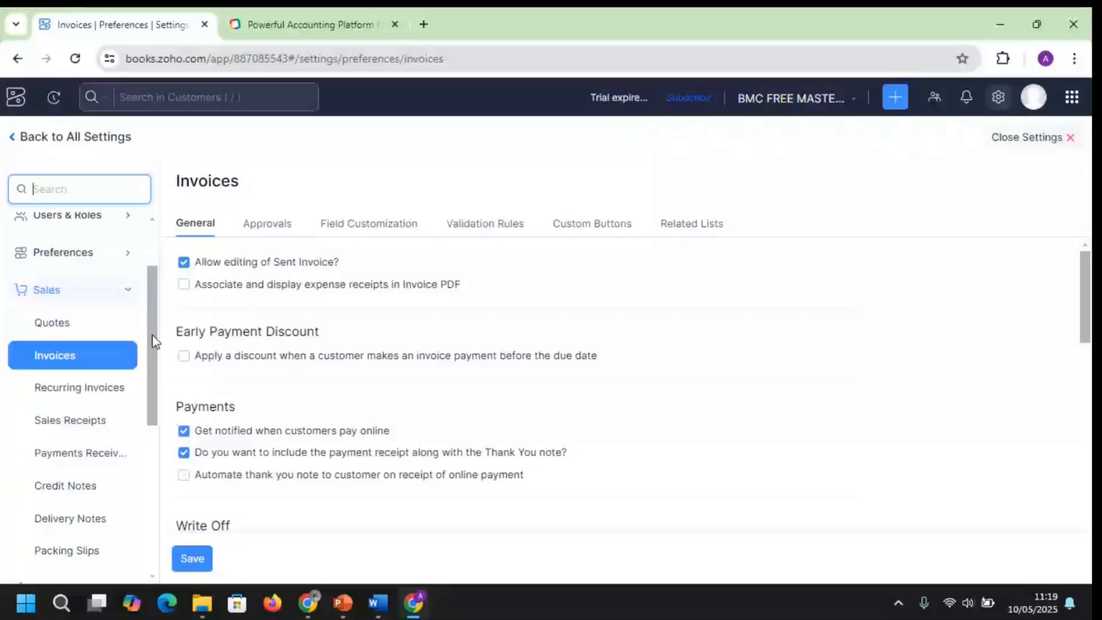
scroll(153, 335, "down", 6)
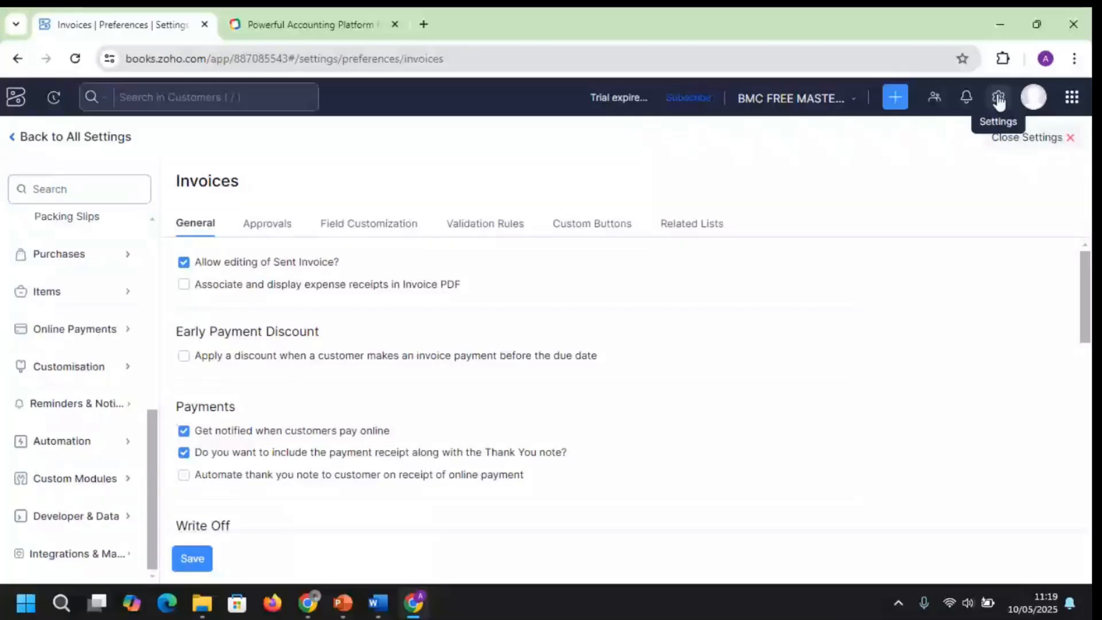
left_click(999, 99)
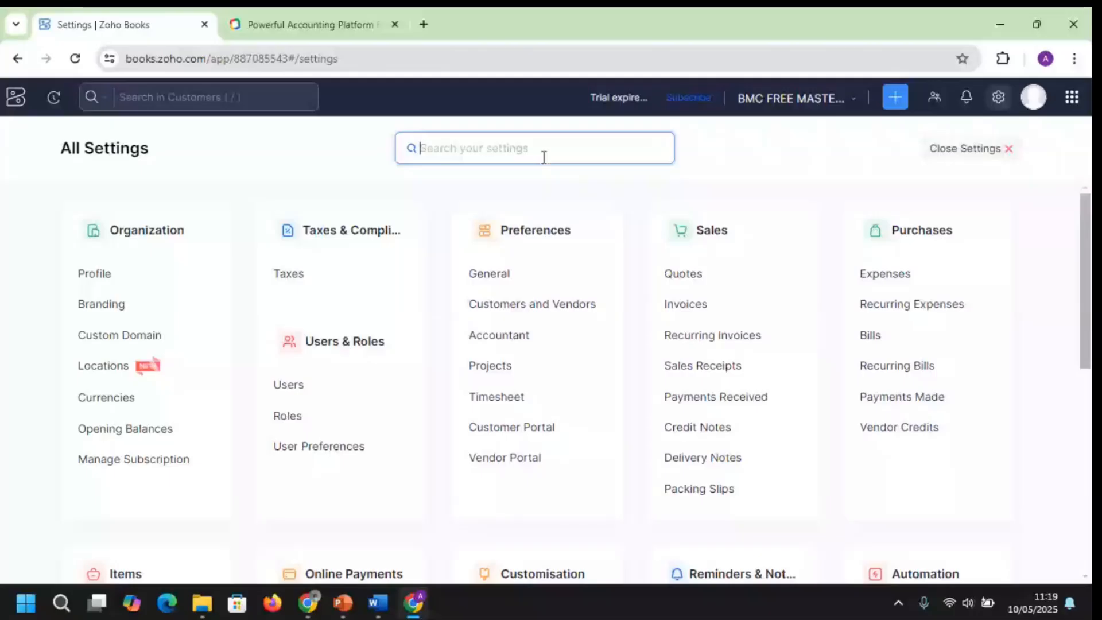
Search settings for 'templ' and open PDF Templates to list the Standard invoice template
type("templ")
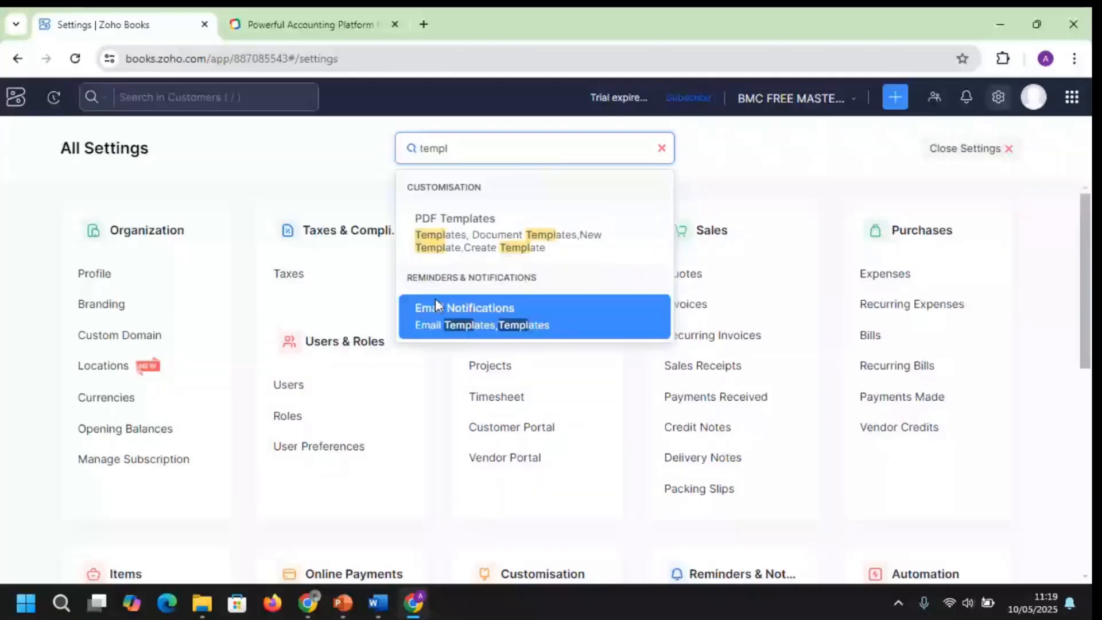
left_click(550, 248)
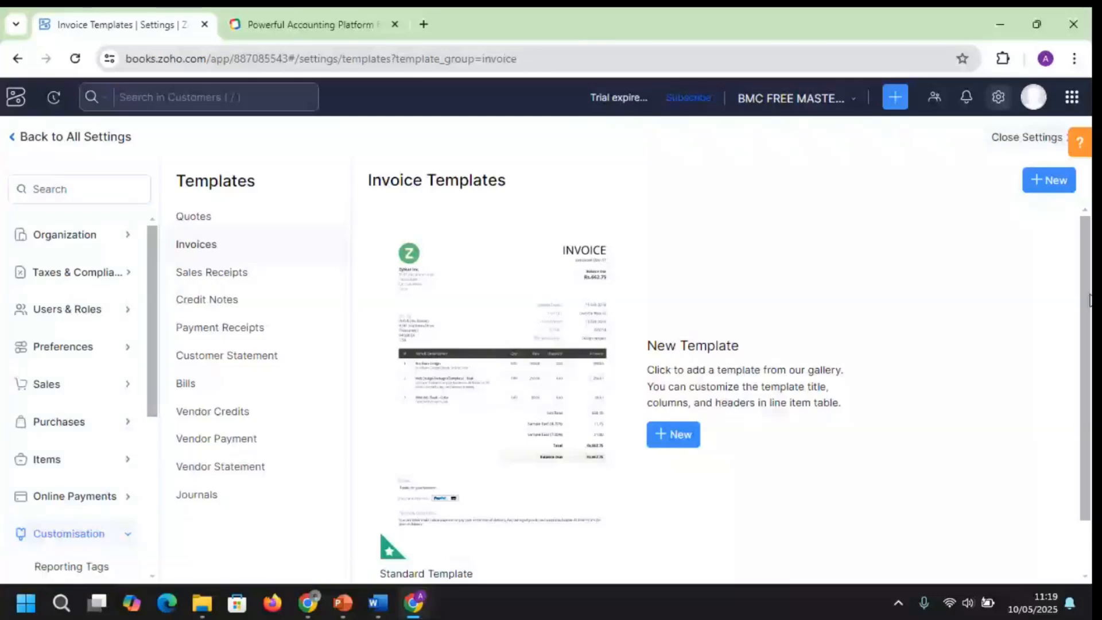
mouse_move(516, 400)
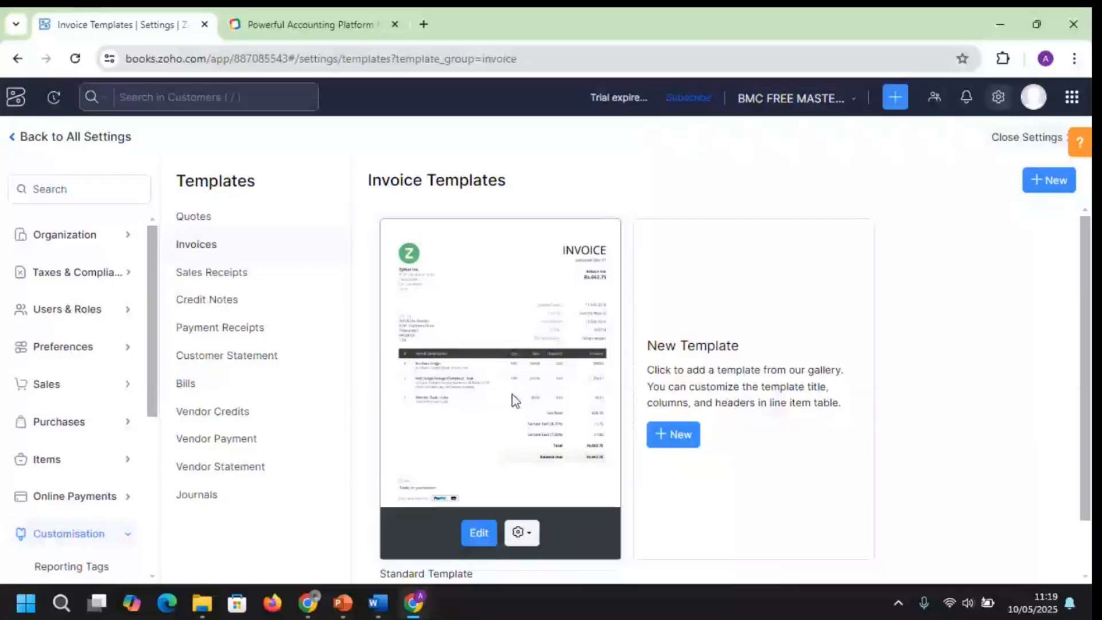
scroll(481, 449, "down", 1)
Open the Standard Template for editing and view its PDF font list without changing the font
left_click(479, 470)
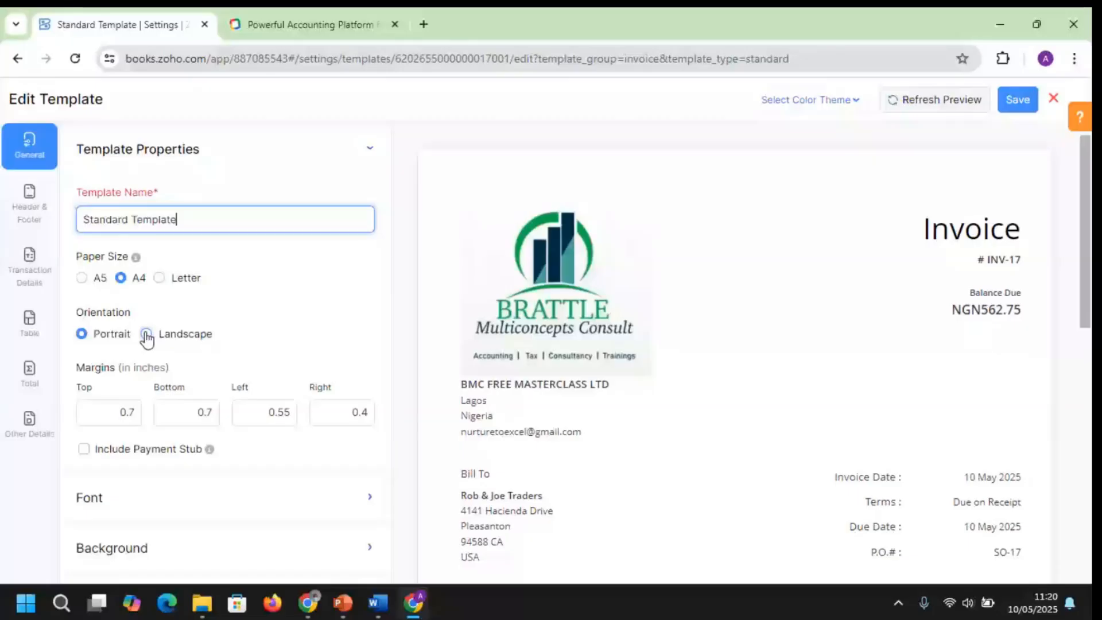
left_click(428, 286)
scroll(428, 286, "down", 1)
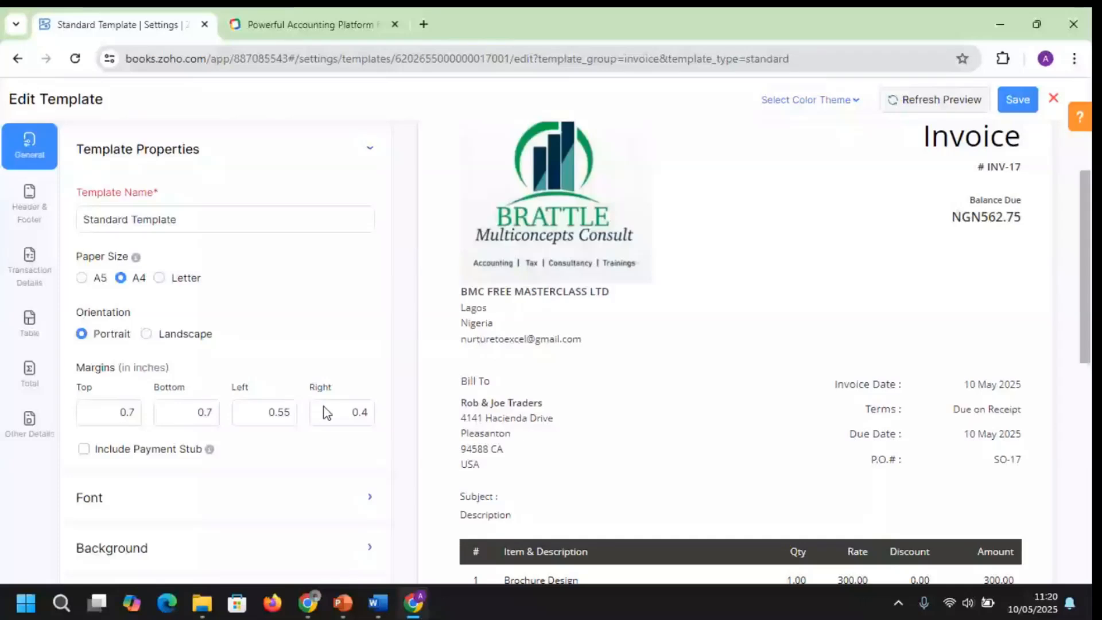
left_click(367, 497)
left_click(367, 276)
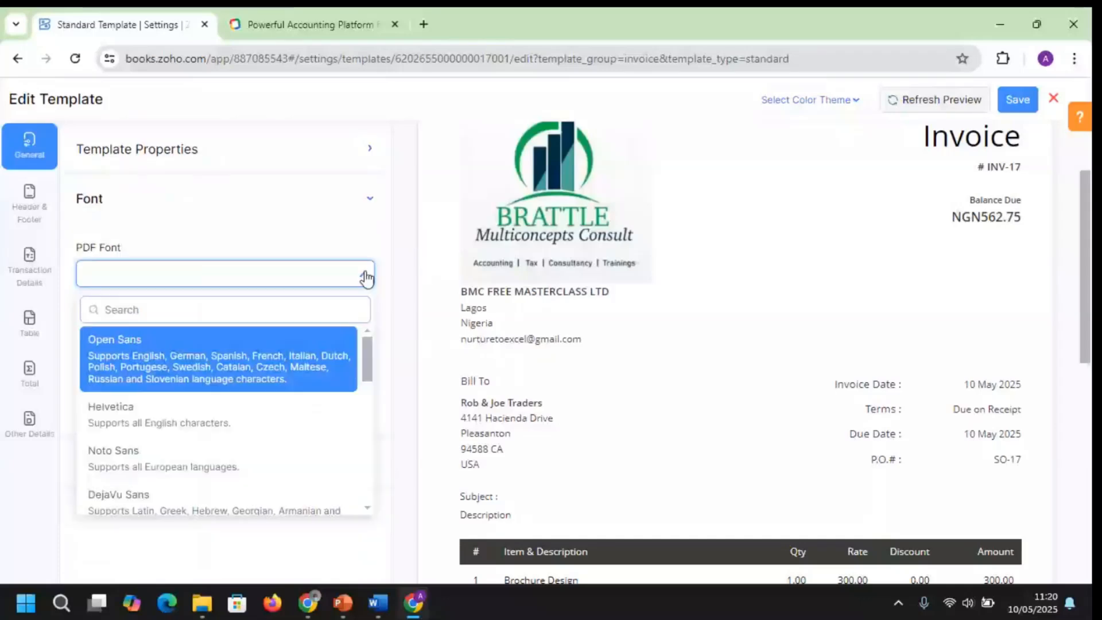
left_click(367, 276)
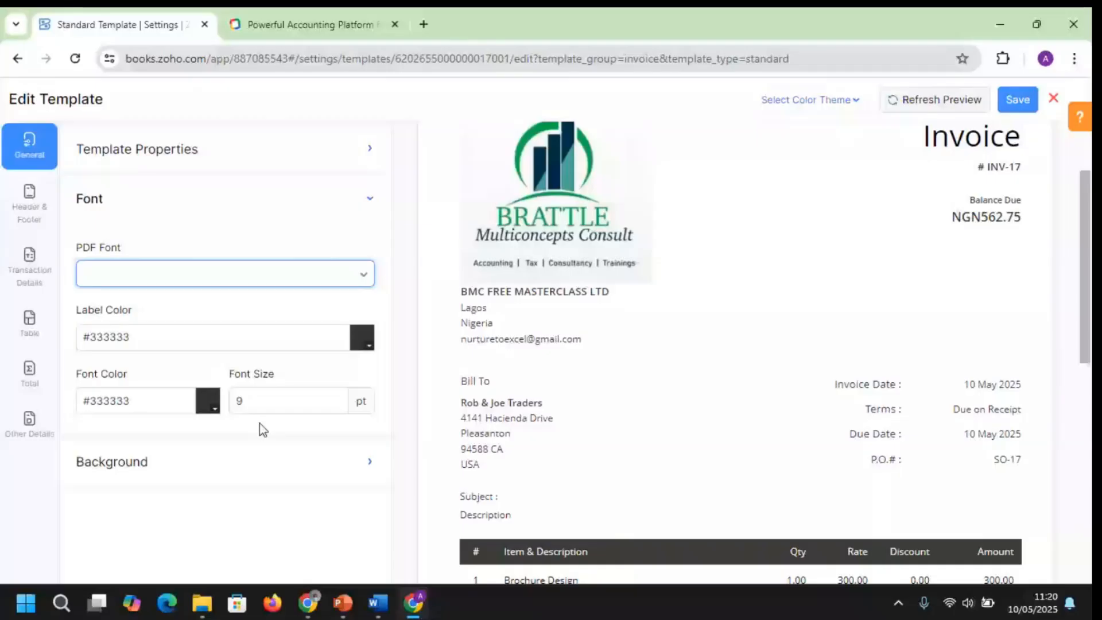
Review the template's background, header and footer, transaction details, item table and total settings
left_click(112, 462)
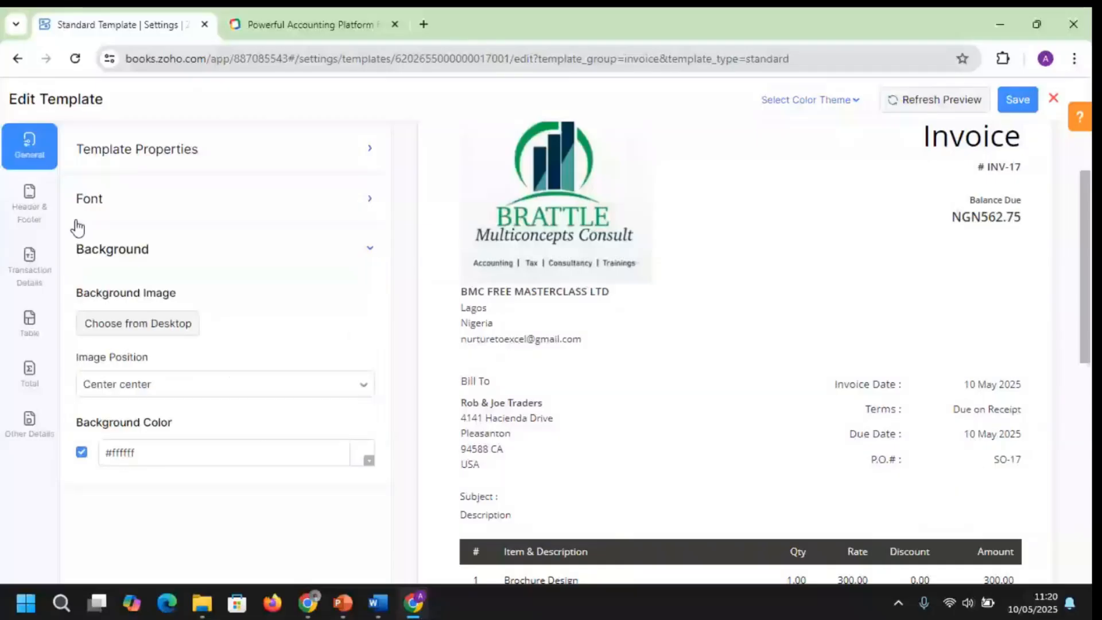
left_click(29, 204)
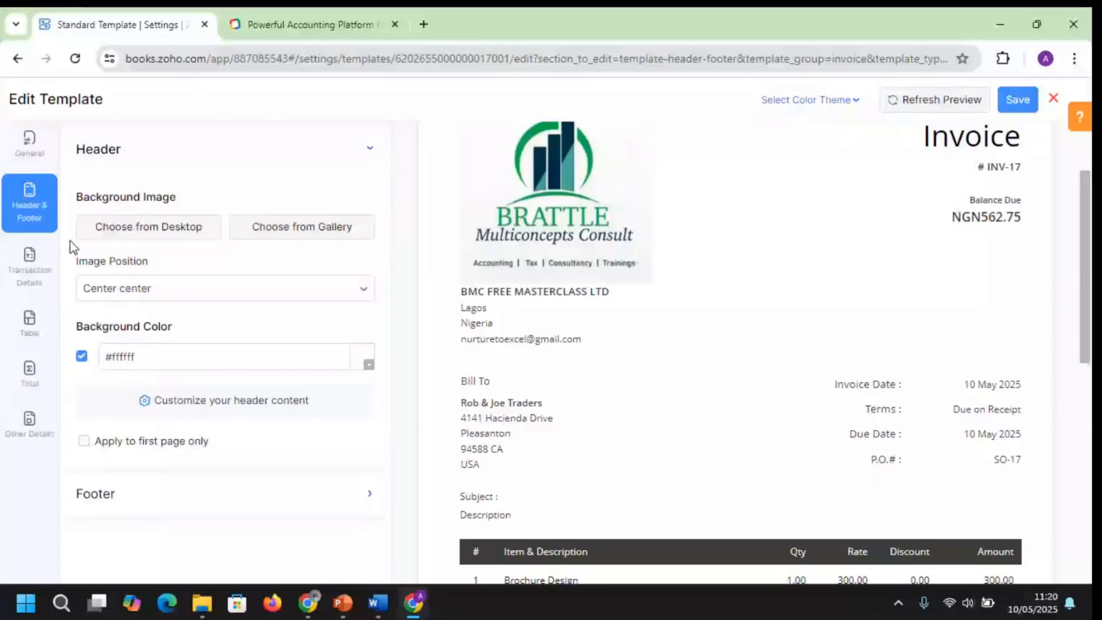
left_click(30, 266)
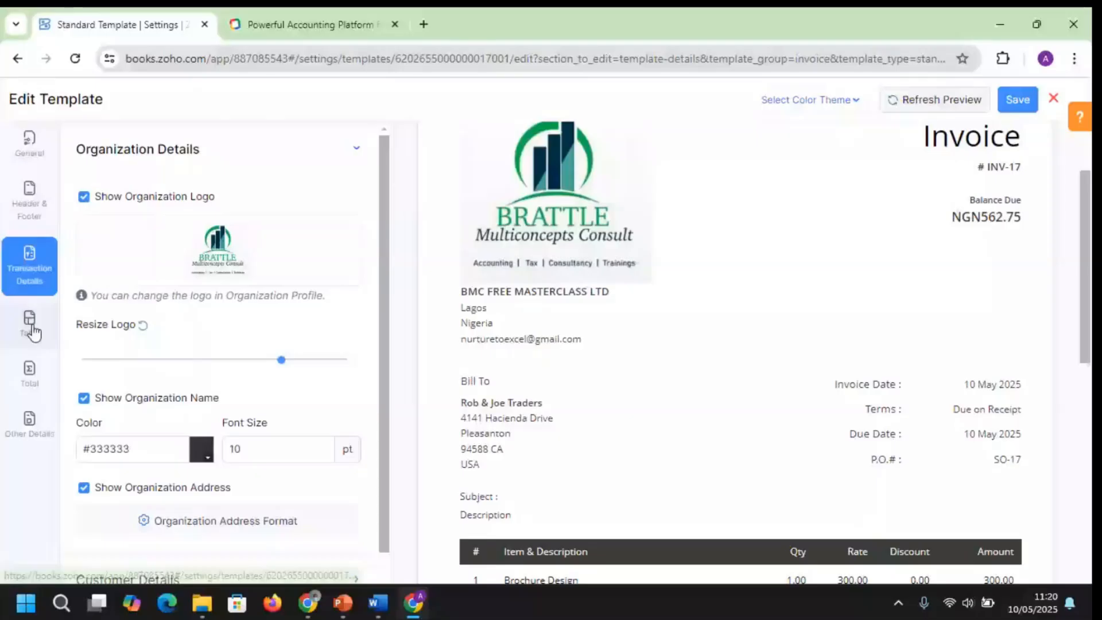
left_click(30, 324)
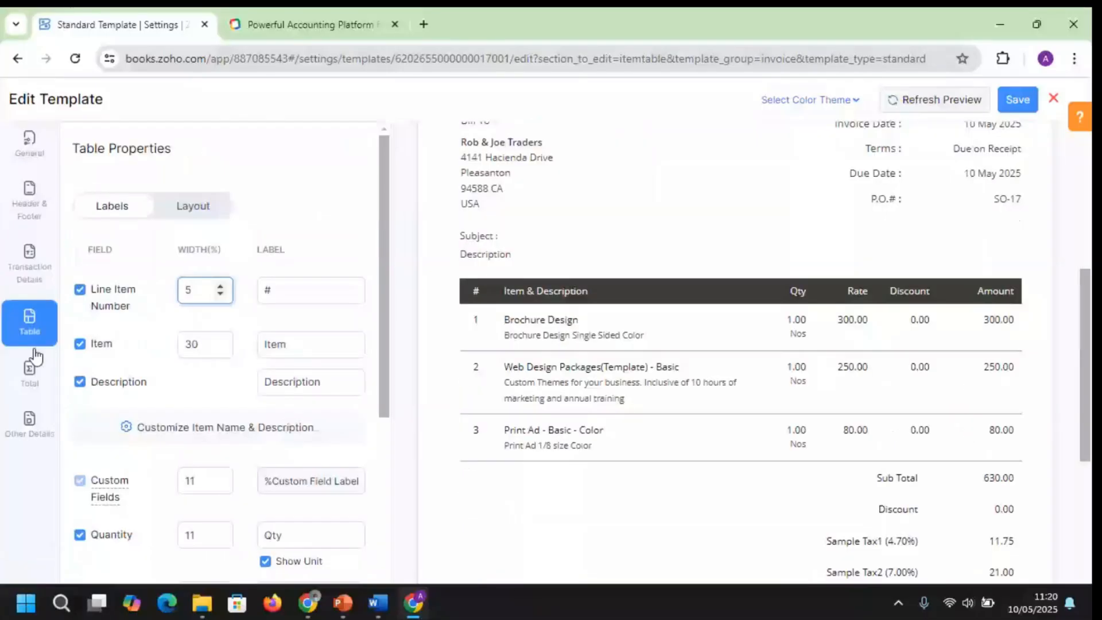
left_click(34, 363)
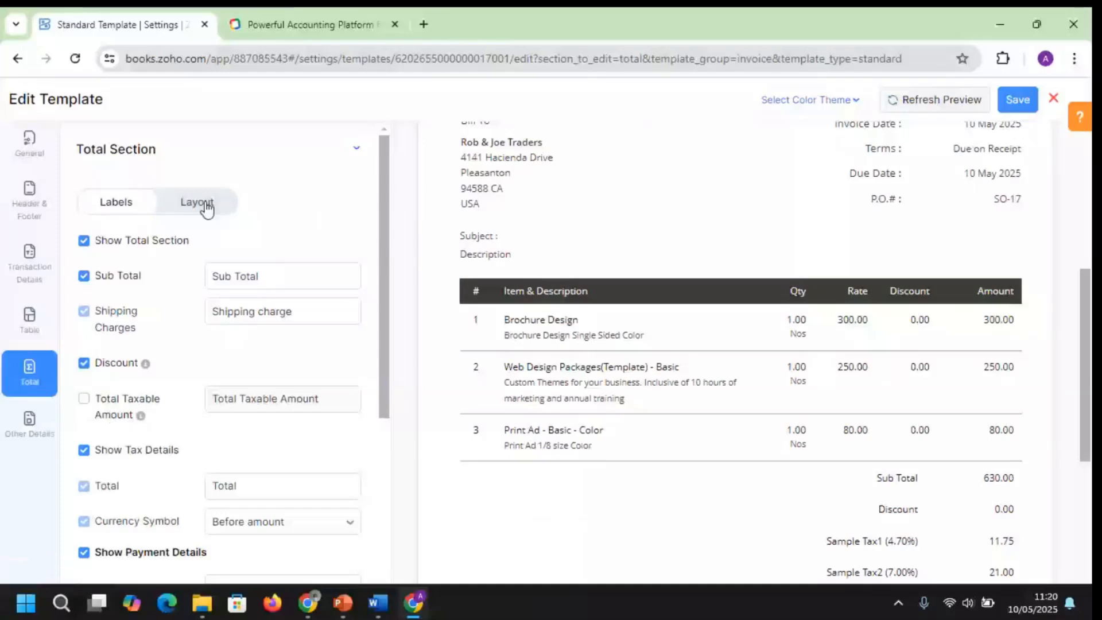
scroll(311, 378, "down", 5)
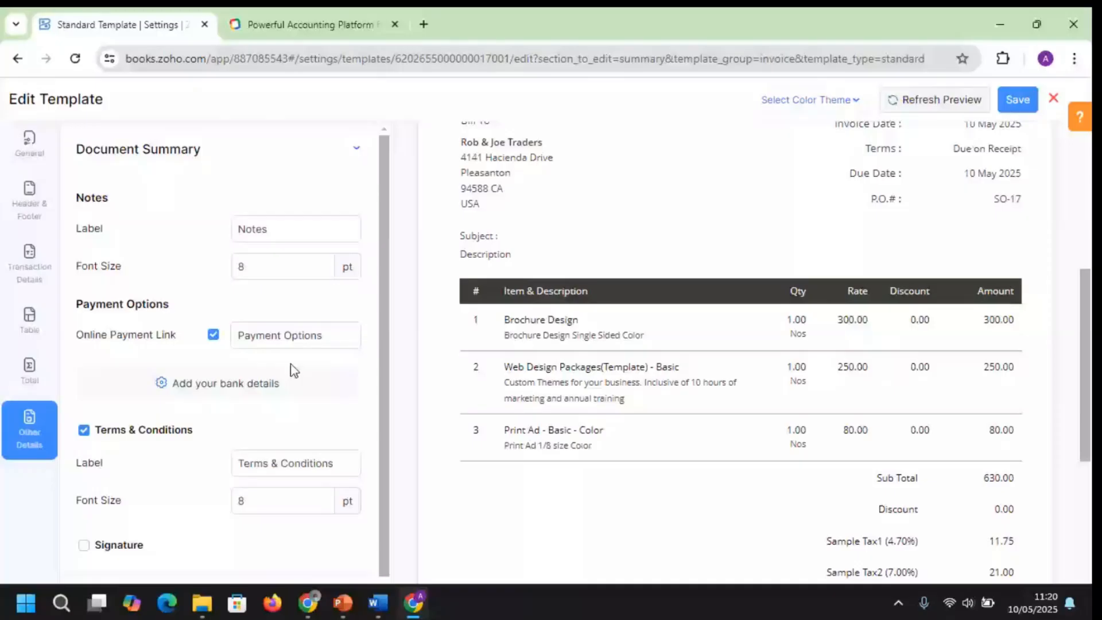
Close the Standard Template editor unsaved, browse the 21 new invoice templates, then dismiss the gallery
left_click(1055, 100)
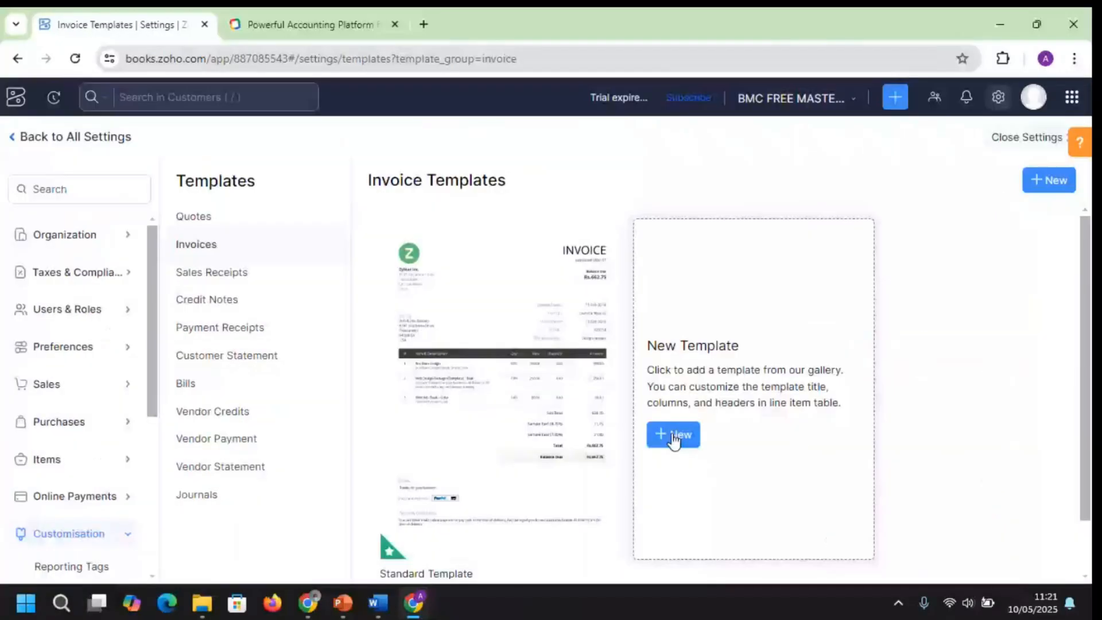
left_click(673, 438)
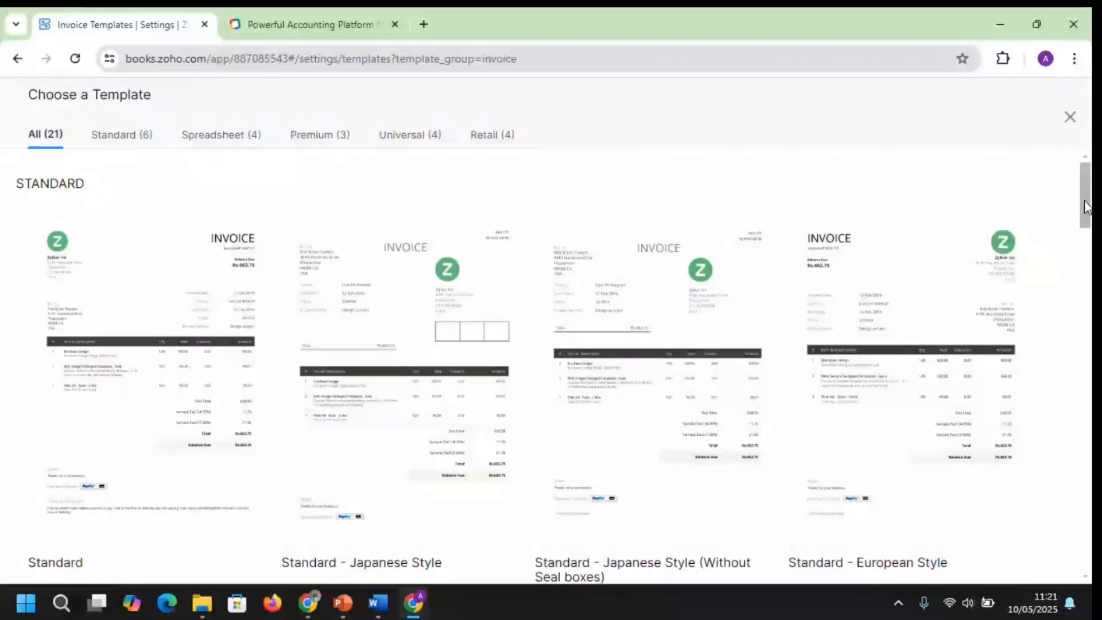
left_click_drag(1087, 206, 1087, 277)
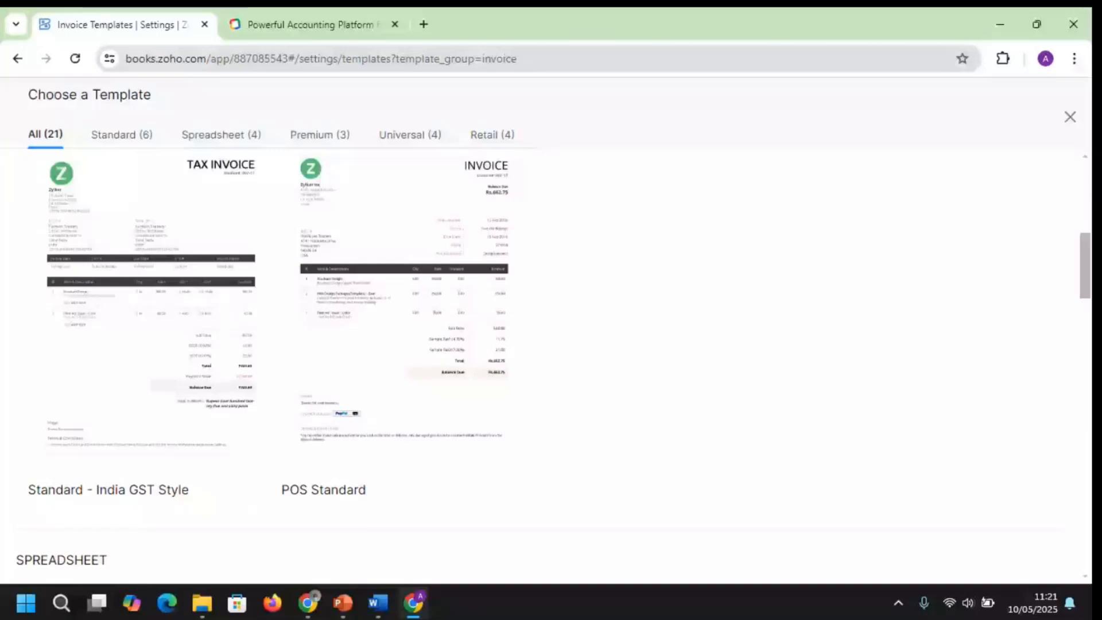
left_click_drag(1085, 277, 1085, 419)
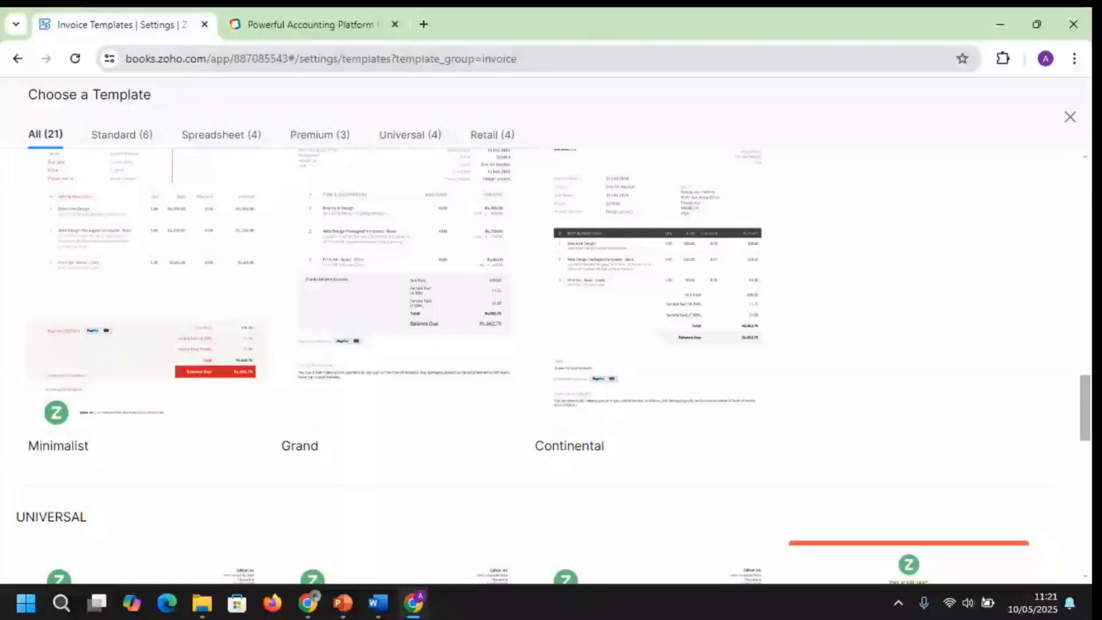
scroll(997, 357, "down", 6)
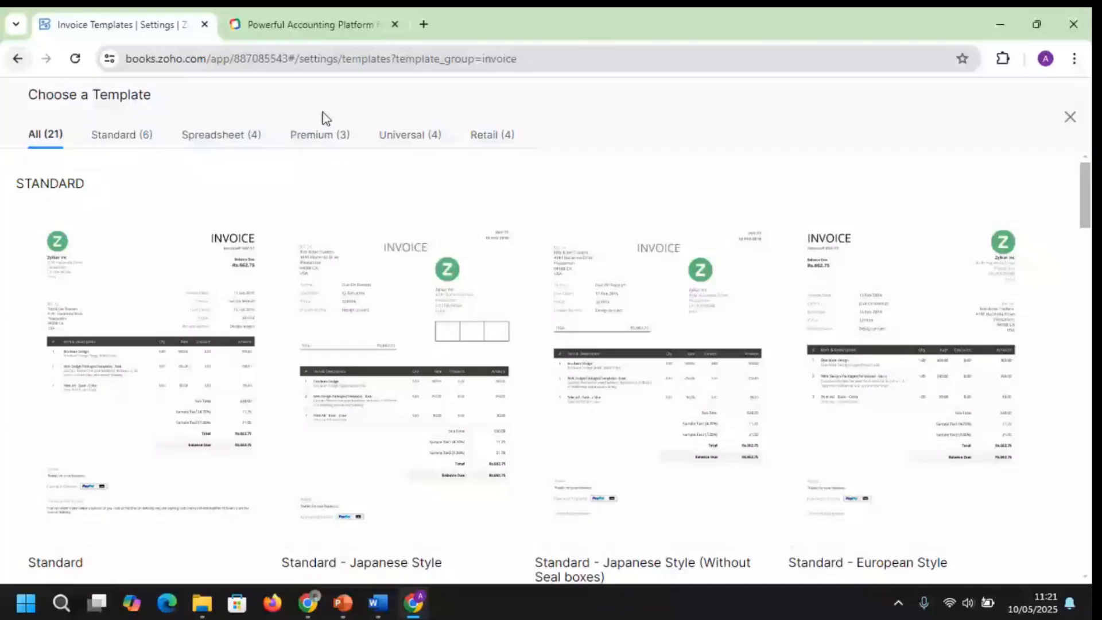
key("Escape")
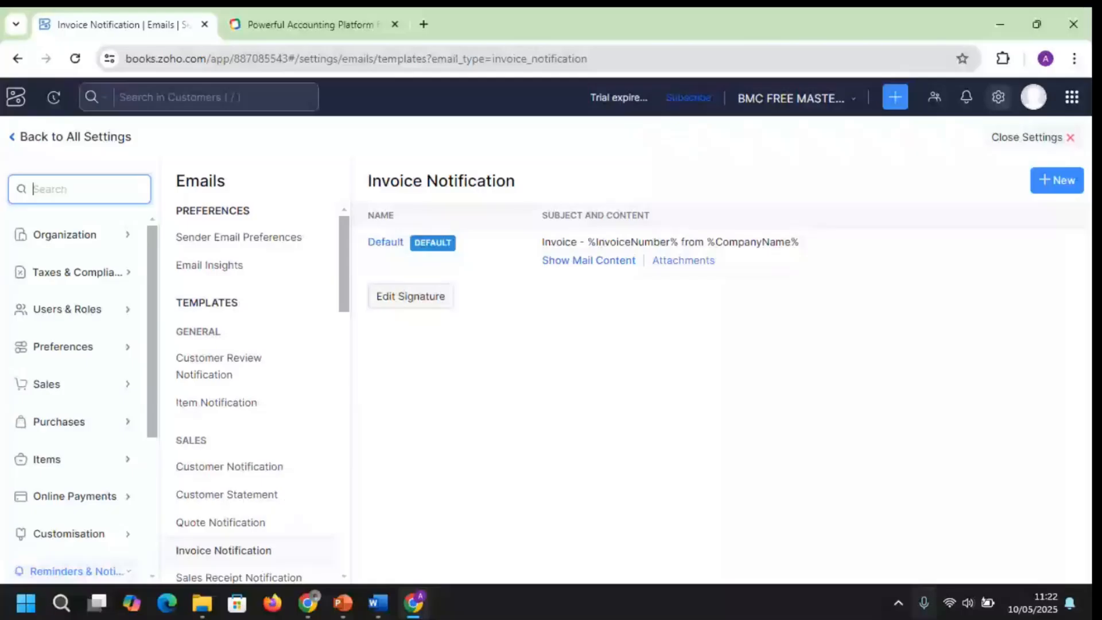
Bring up the Invoice Notification email templates, showing the Default template's subject
mouse_move(342, 602)
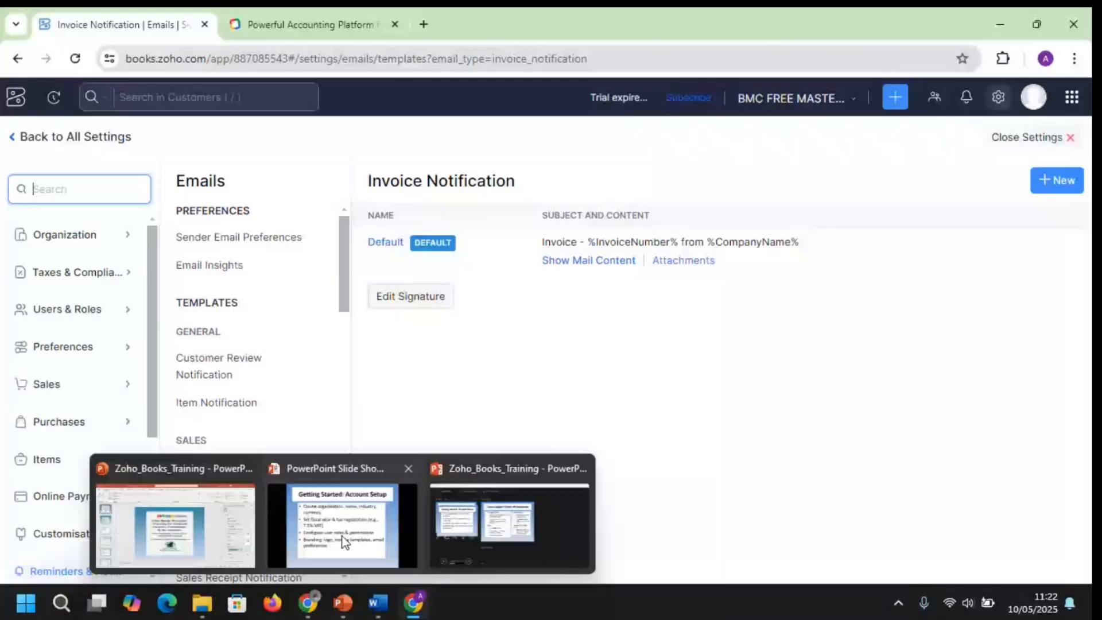
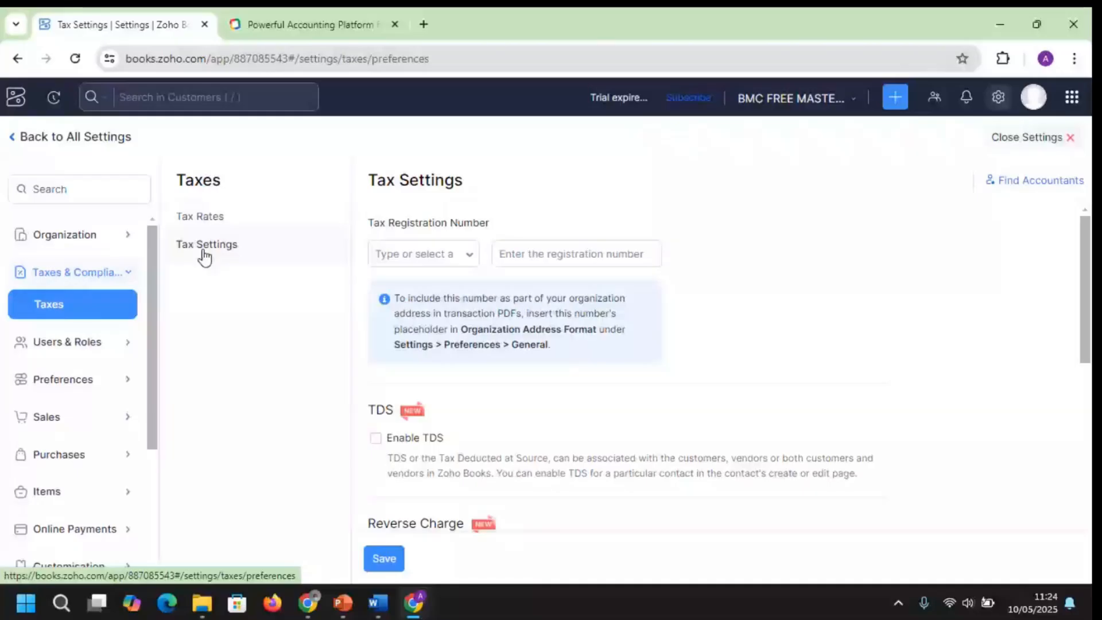
scroll(1091, 325, "down", 3)
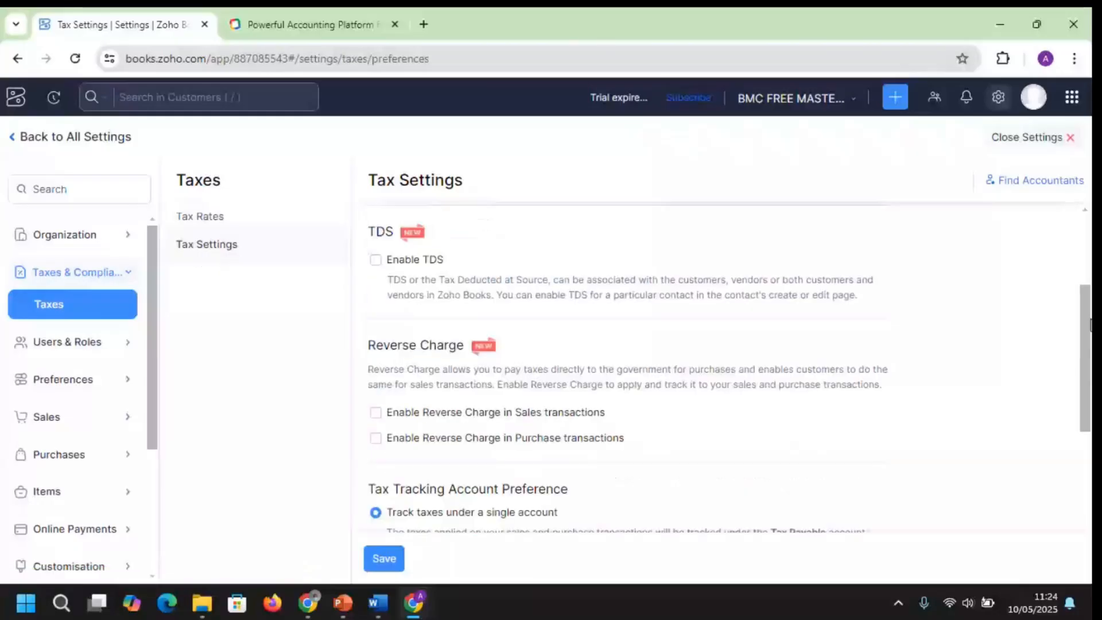
left_click_drag(1091, 324, 1091, 367)
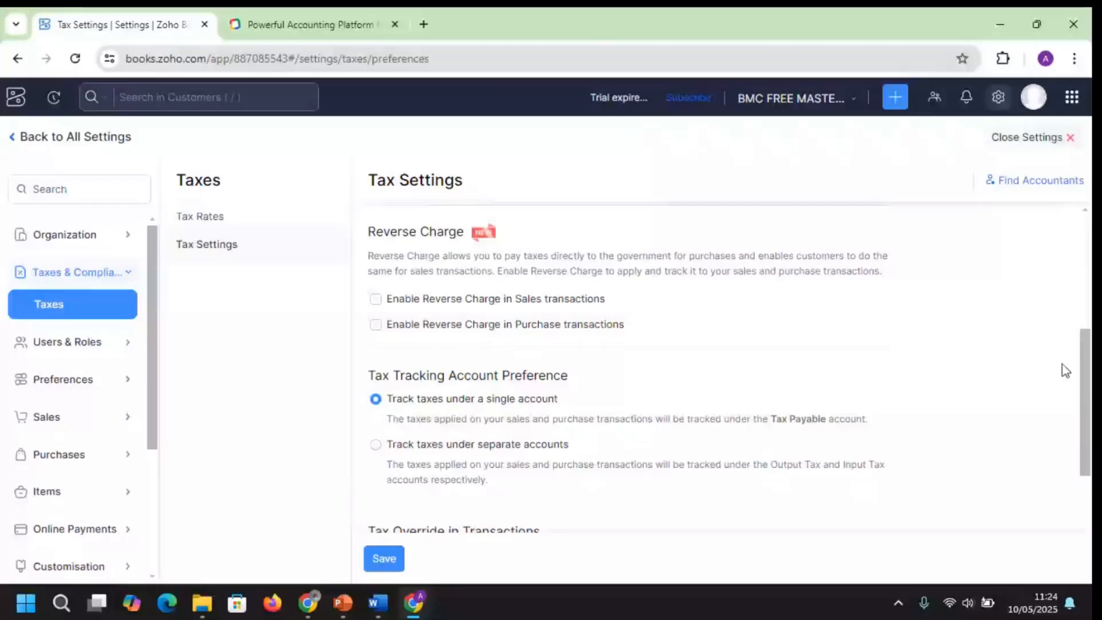
scroll(1070, 221, "up", 5)
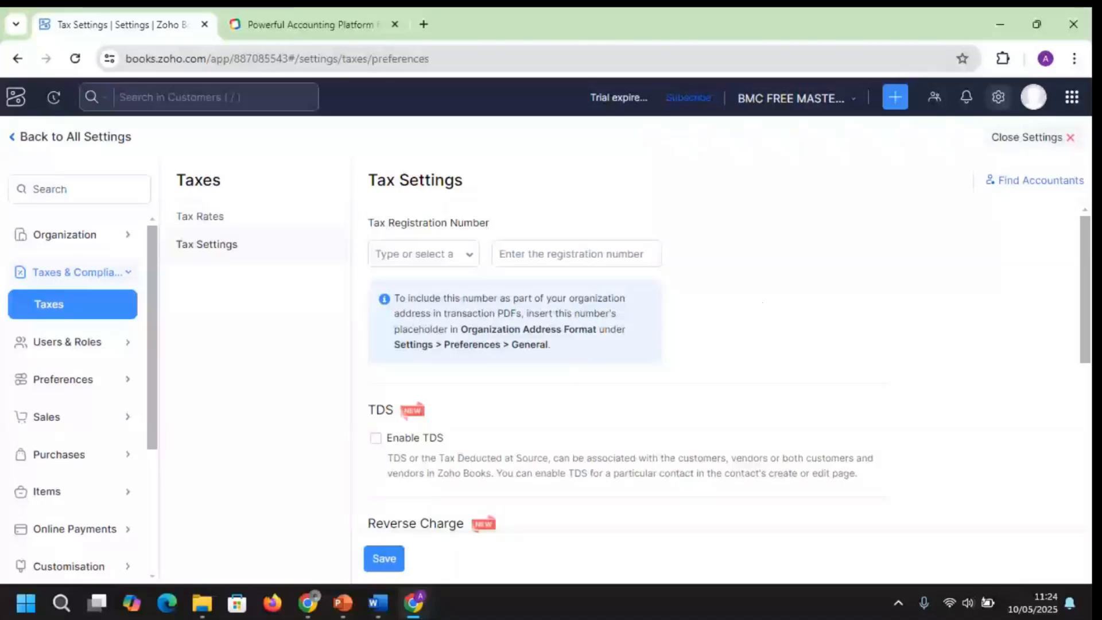
scroll(1085, 289, "down", 1)
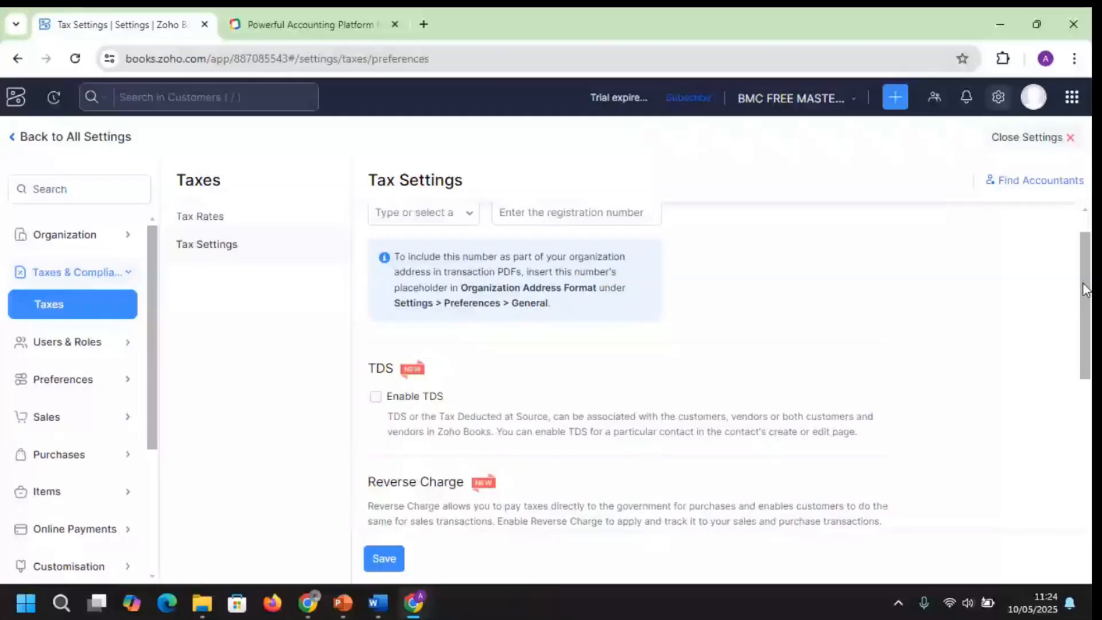
scroll(401, 357, "down", 1)
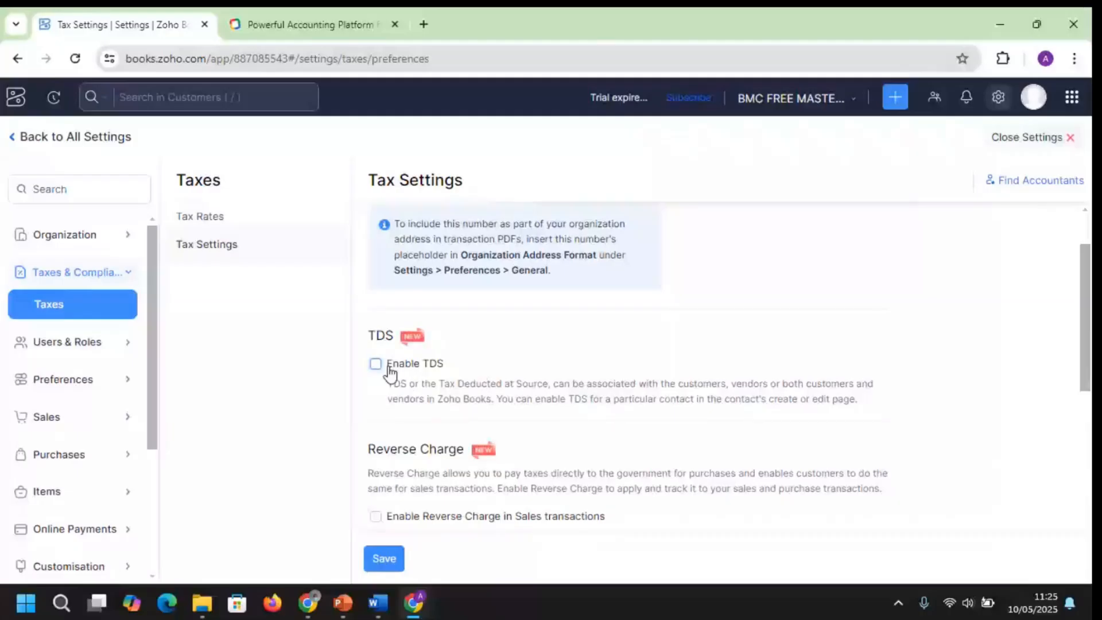
Enable TDS and apply it to both customers and vendors
left_click(389, 368)
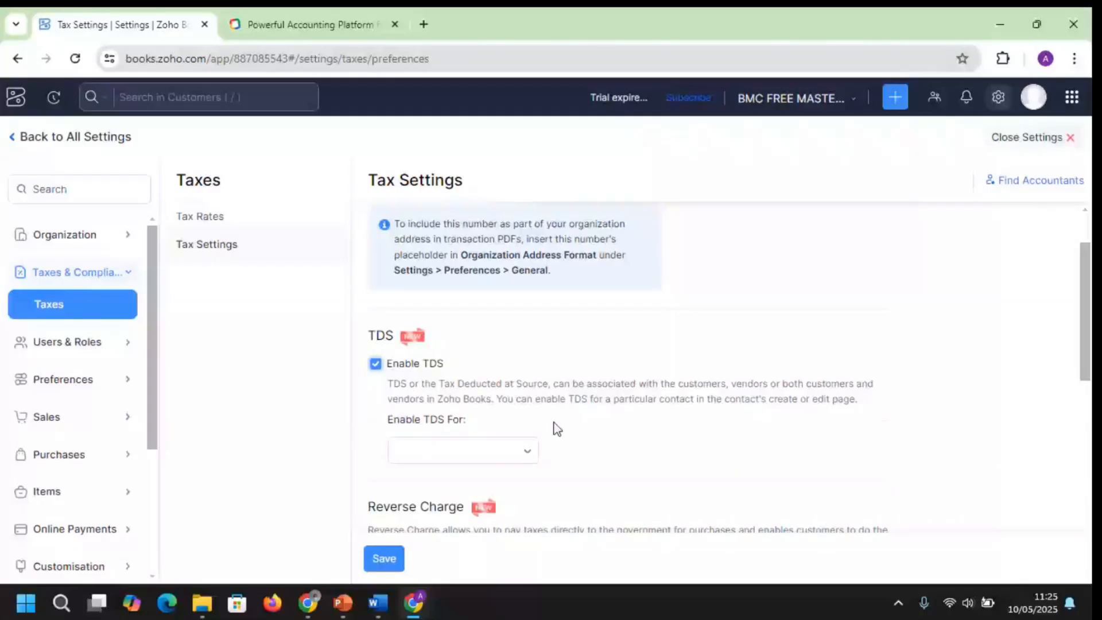
left_click(524, 458)
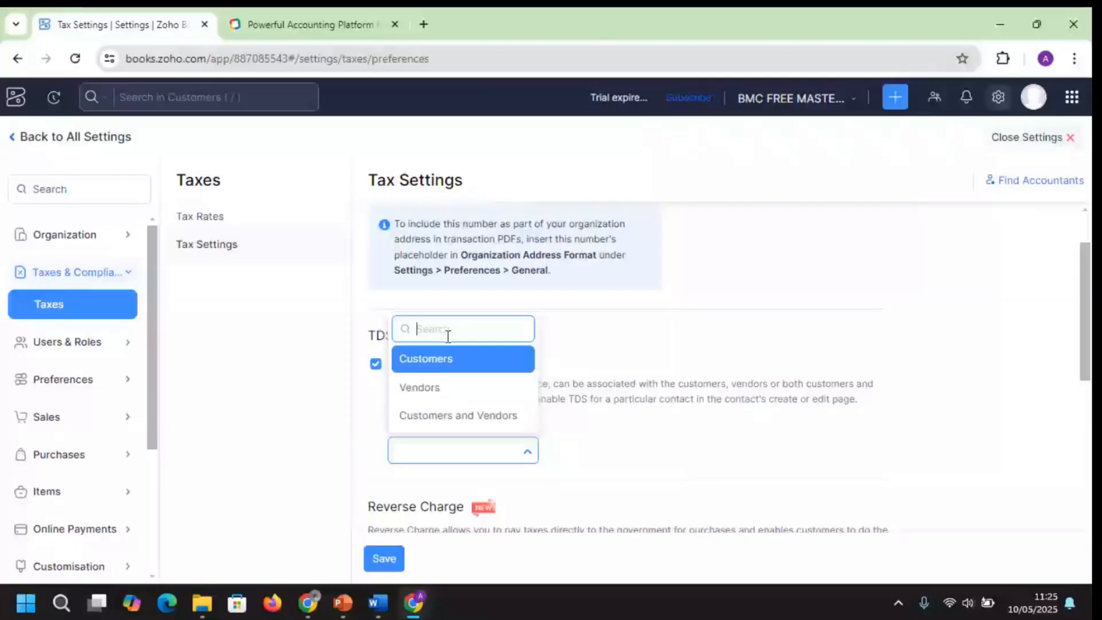
left_click(452, 420)
Scroll through the remaining tax settings and go back to the home dashboard
scroll(1088, 376, "down", 3)
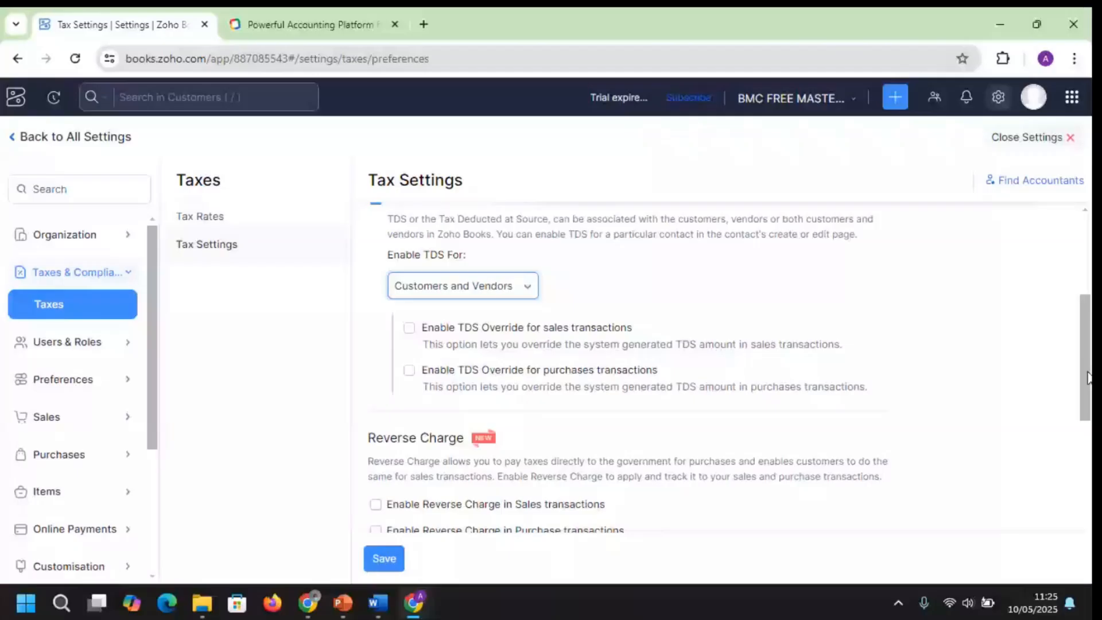
left_click_drag(1088, 372, 1086, 369)
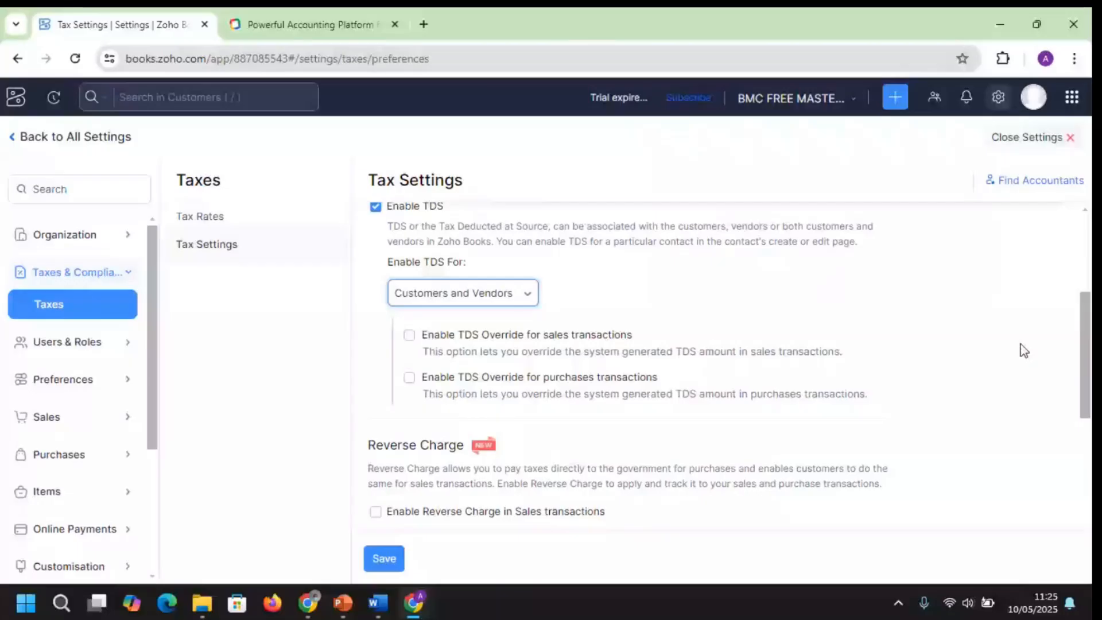
scroll(1024, 349, "down", 5)
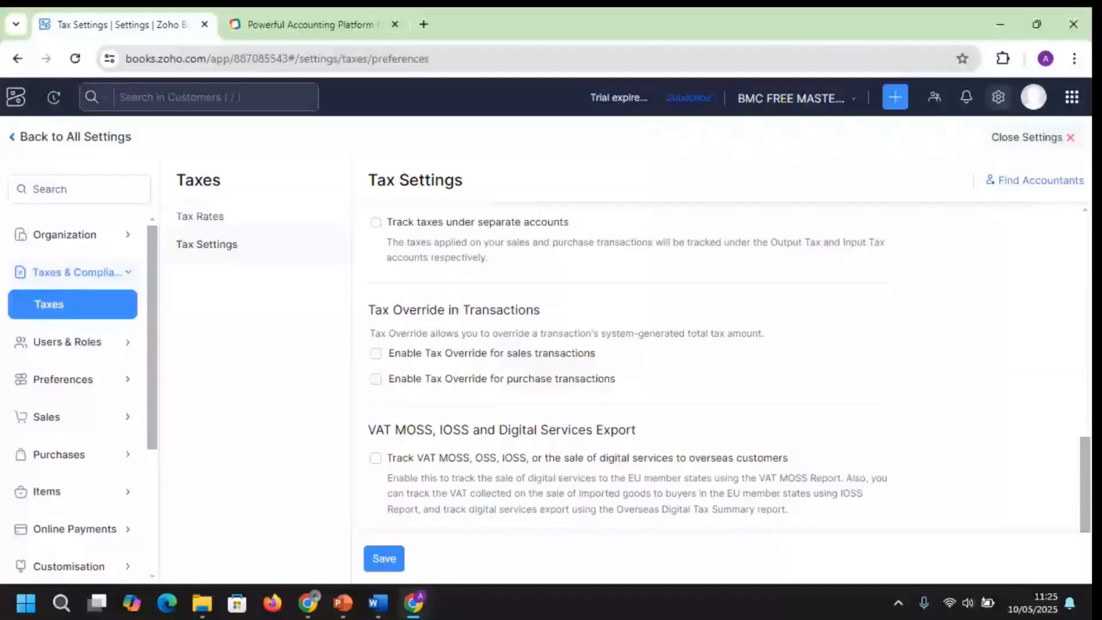
scroll(1084, 484, "down", 1)
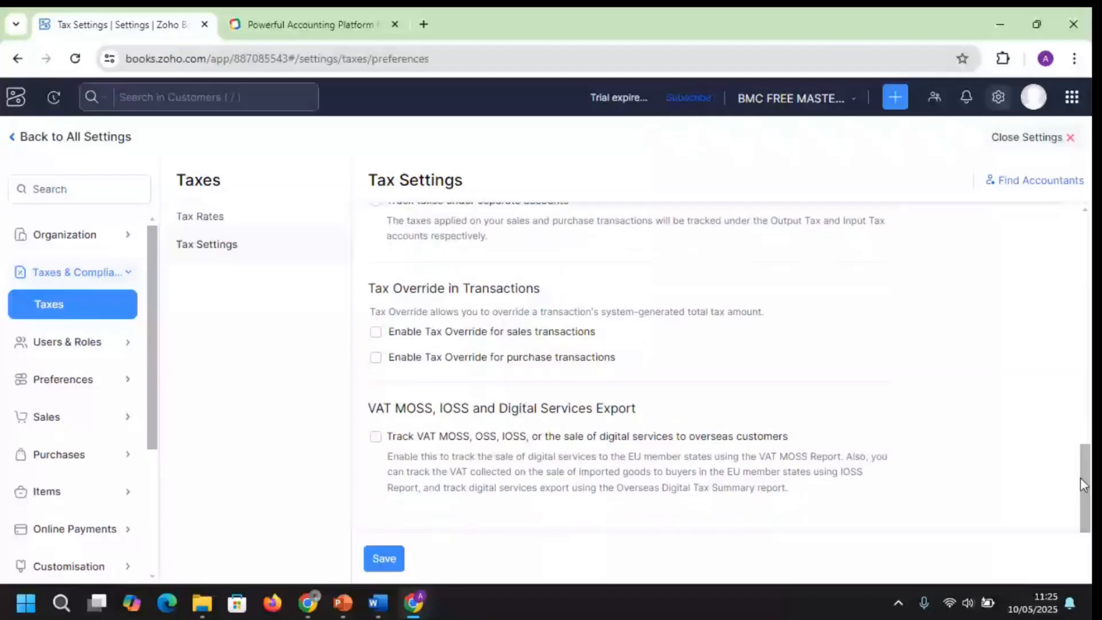
left_click_drag(1084, 484, 1051, 253)
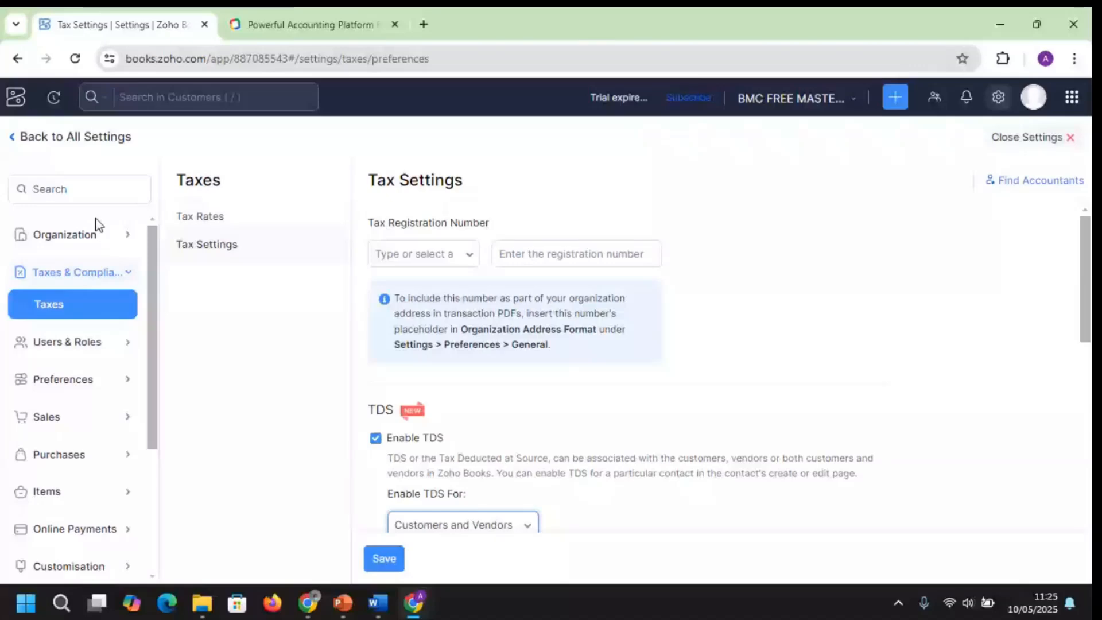
left_click(29, 130)
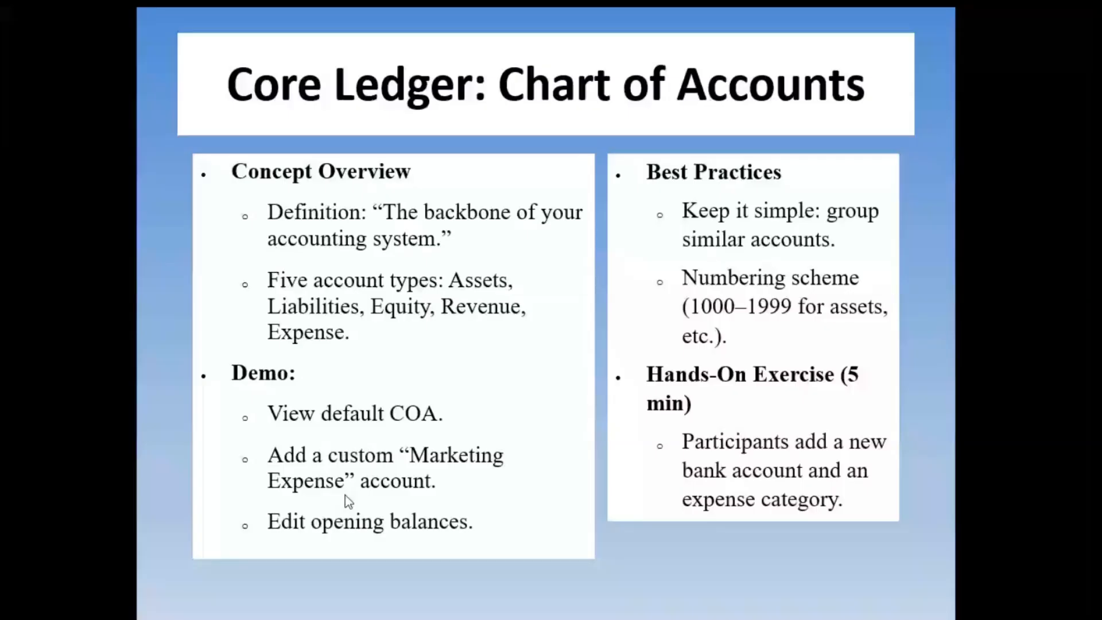
End the Chart of Accounts slide show and switch back to the Zoho Books browser window
key("Escape")
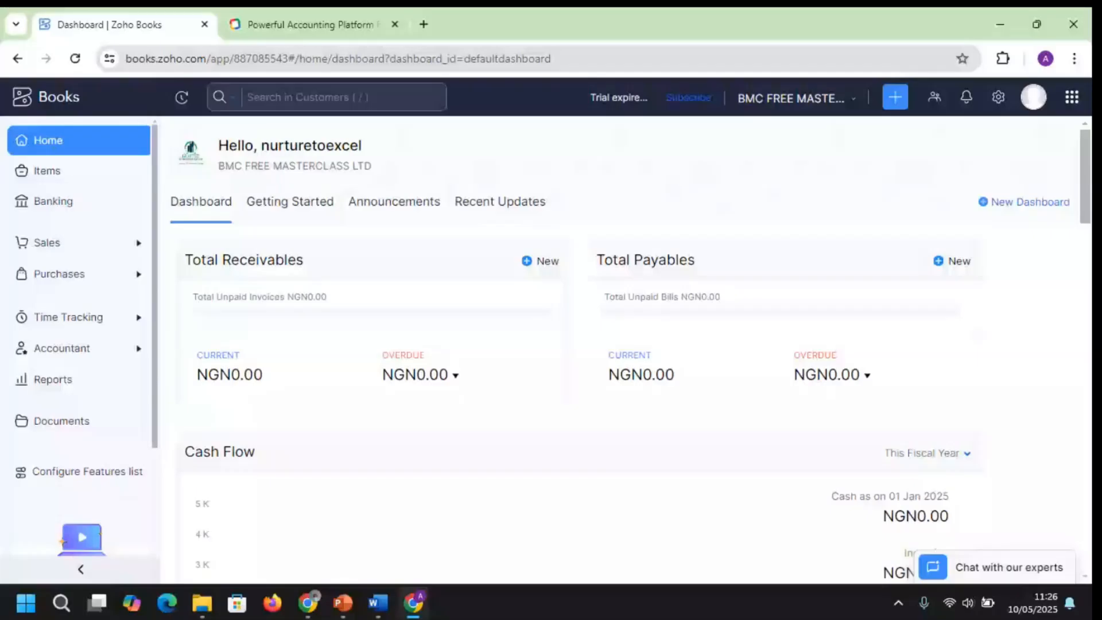
key("alt+Tab")
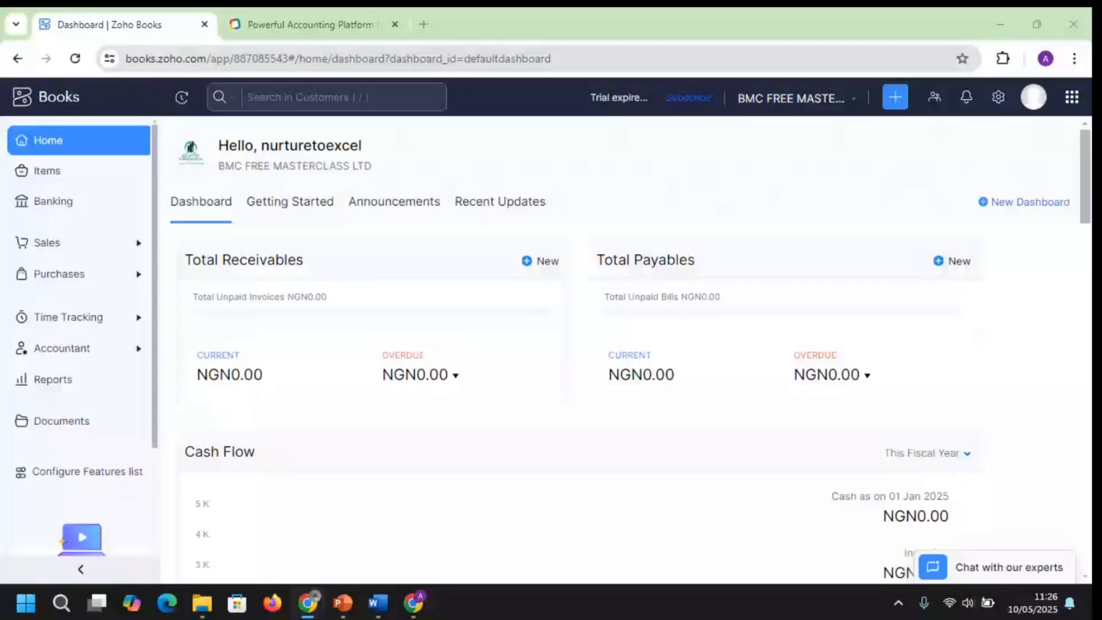
Compare the Free, Standard, Professional and Premium plans on the pricing page, then return to the dashboard
left_click(293, 25)
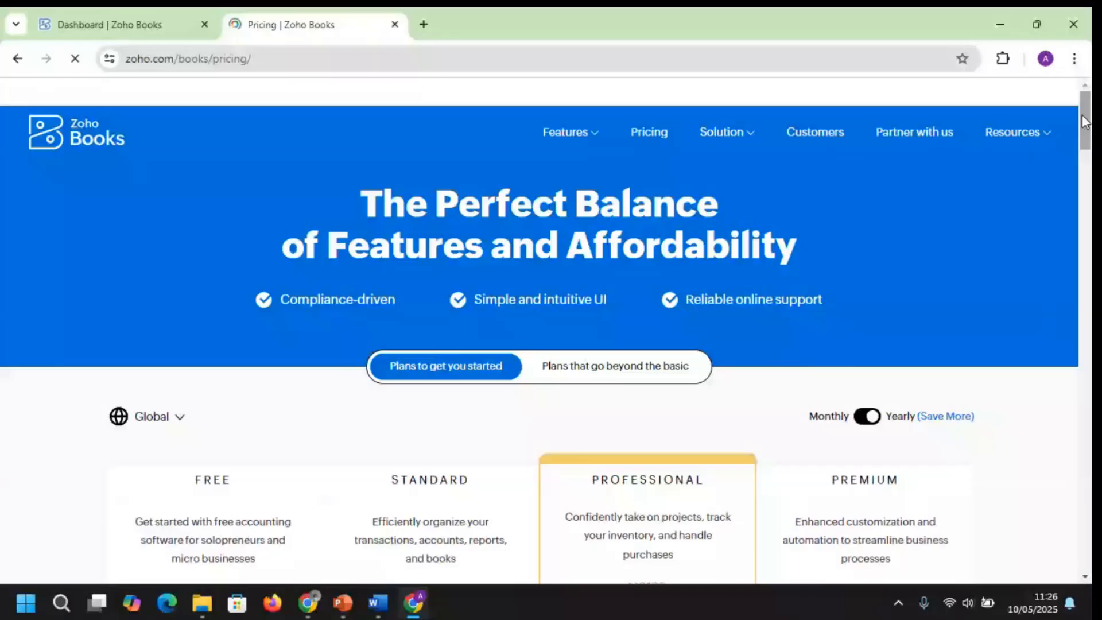
left_click_drag(1084, 121, 1084, 212)
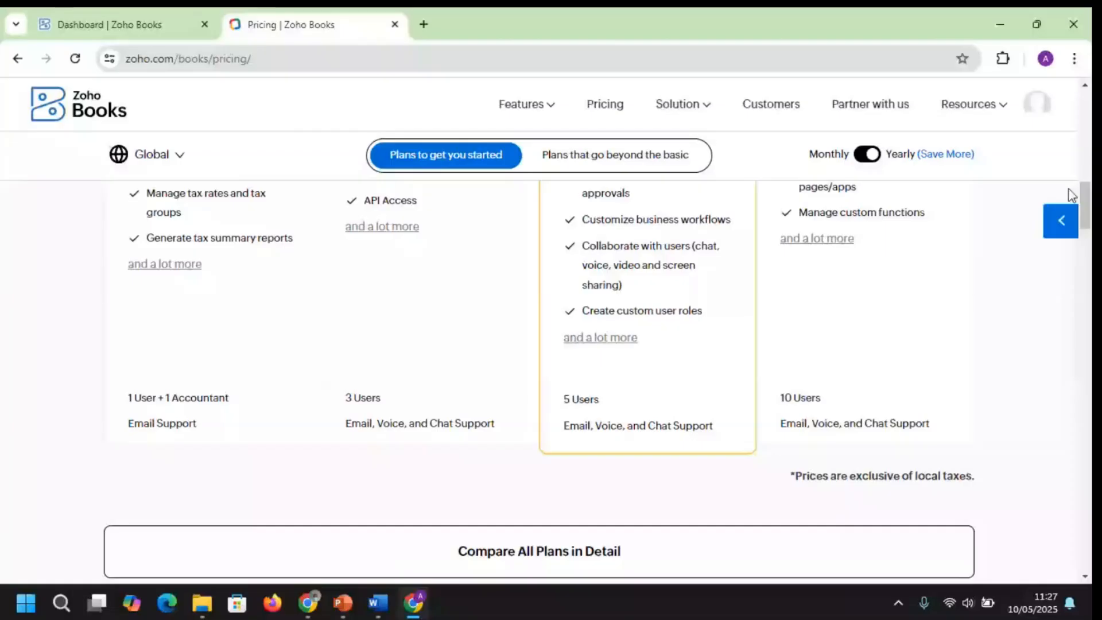
scroll(156, 393, "down", 7)
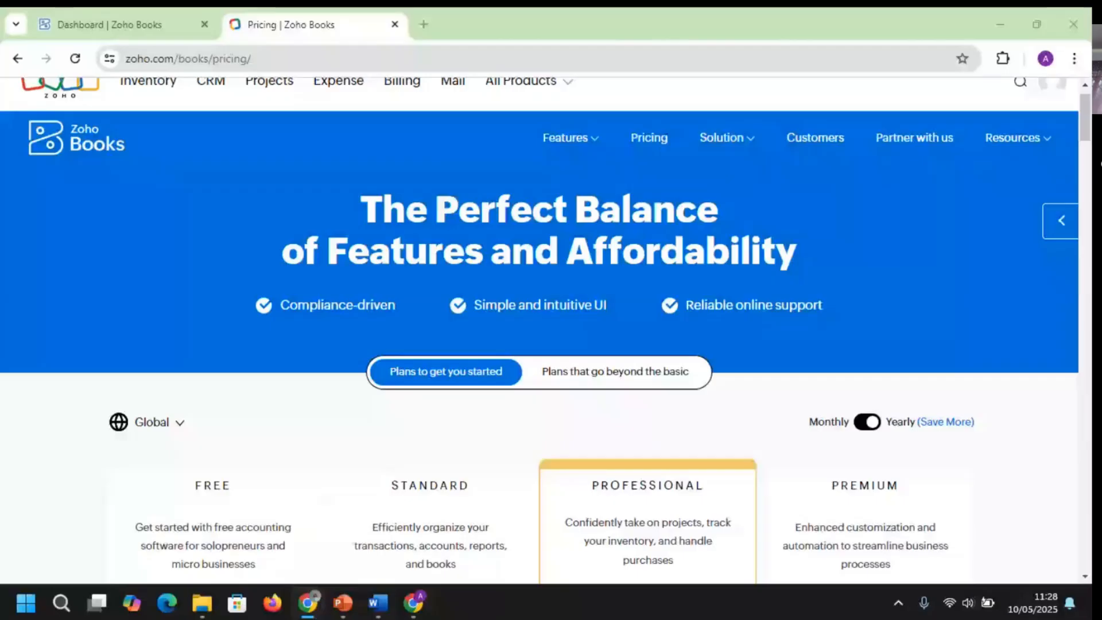
left_click(145, 32)
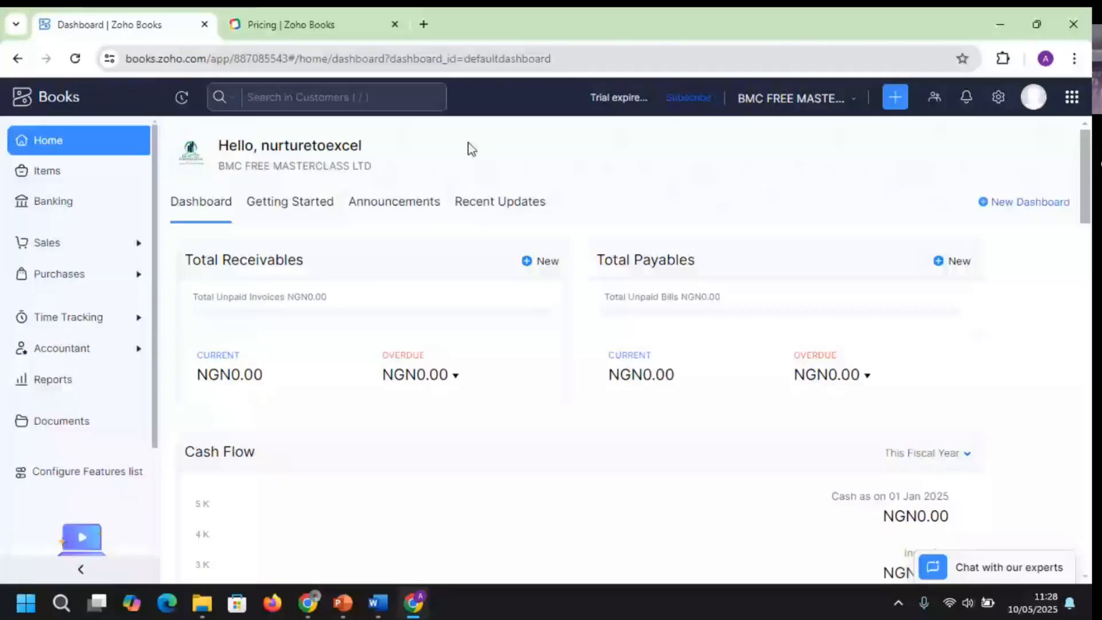
Start a new browser tab with 'zoho desktop' entered in the address bar
key("ctrl+t")
type("zoho de")
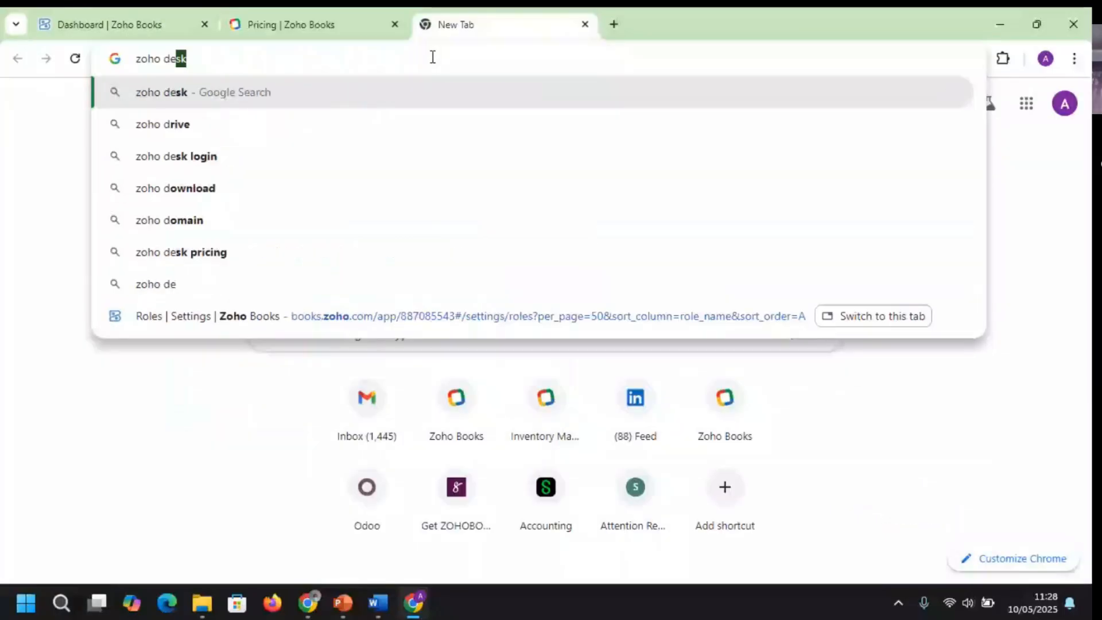
type("skto")
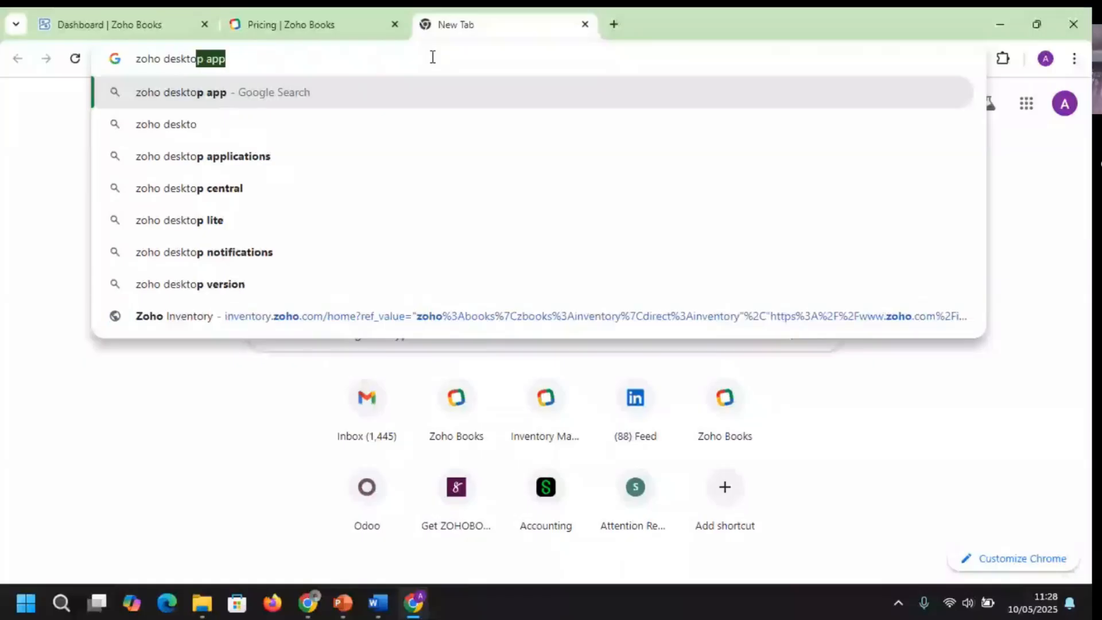
type("p")
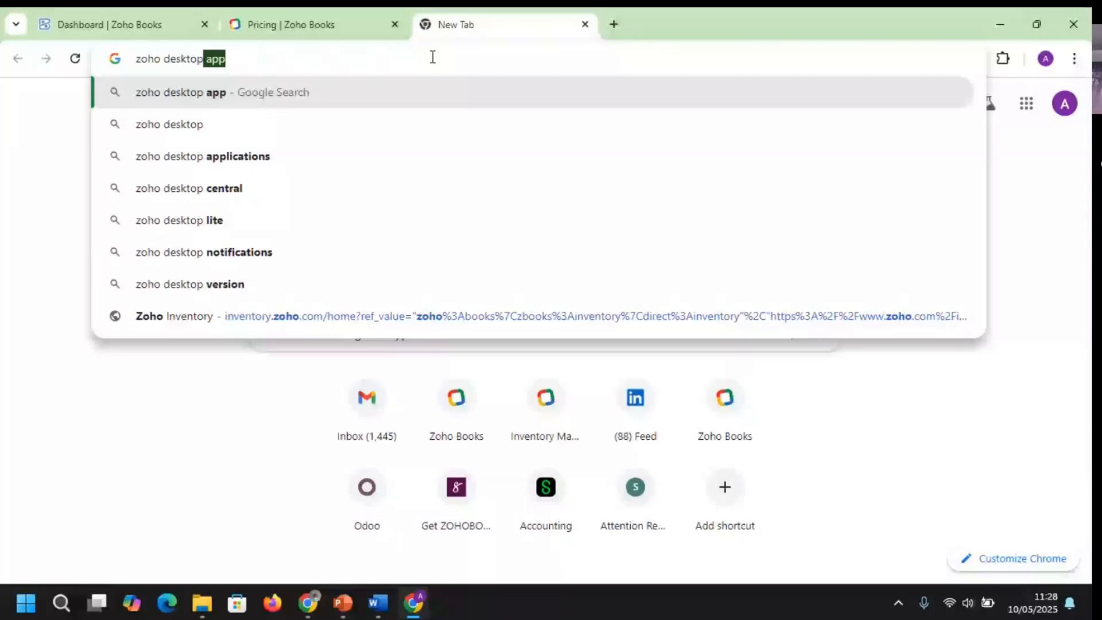
Search Google for Zoho desktop apps, skim the results, and return to the dashboard tab
key("Return")
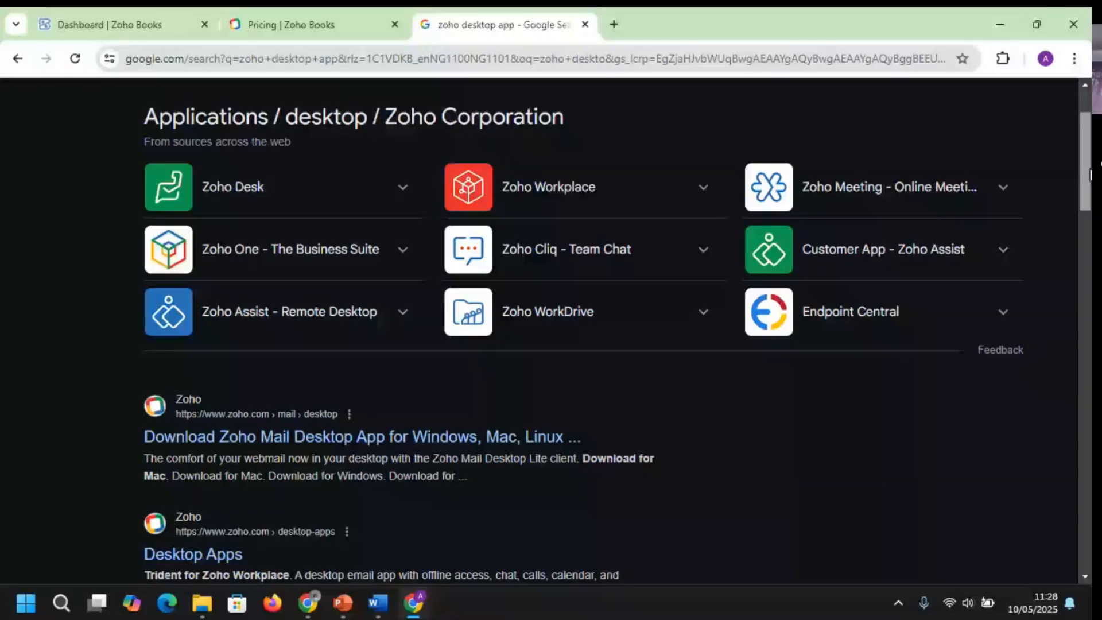
scroll(249, 509, "down", 1)
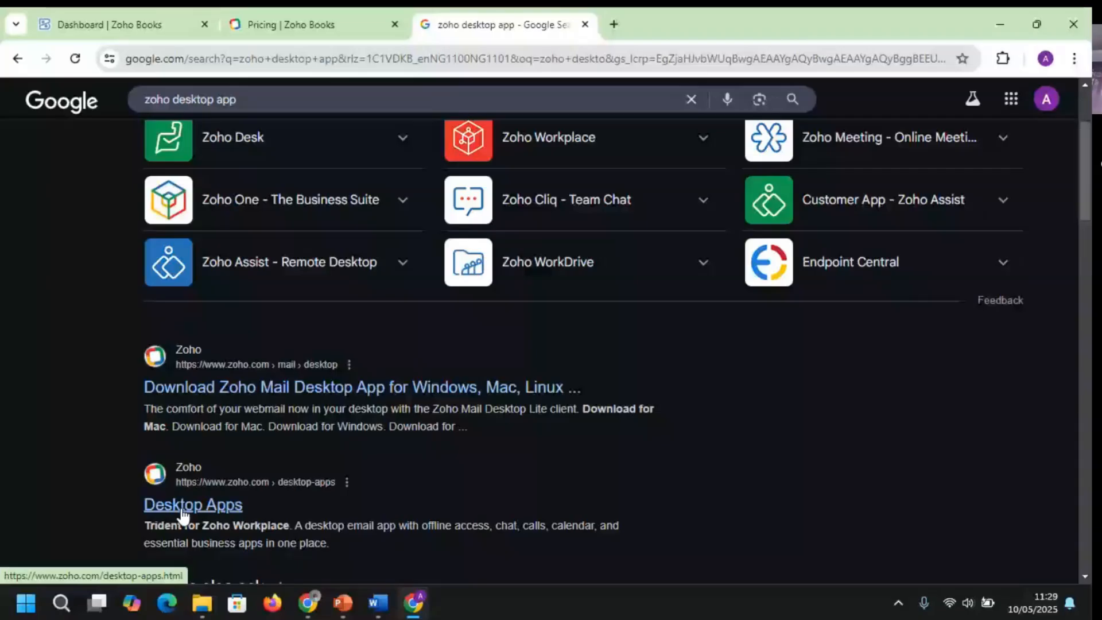
key("ctrl+1")
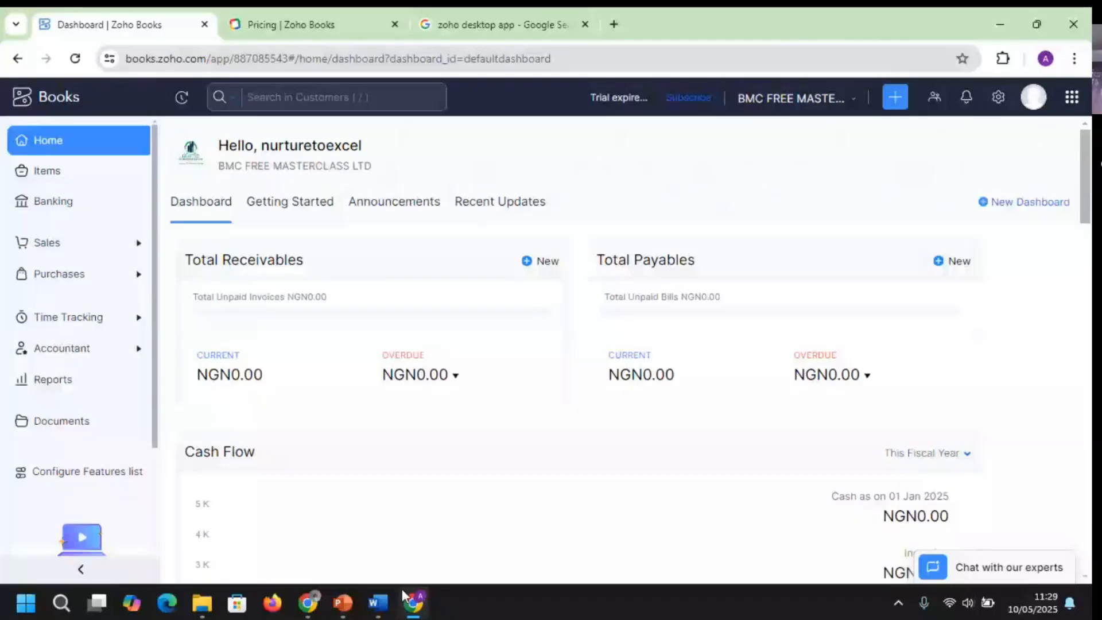
mouse_move(343, 603)
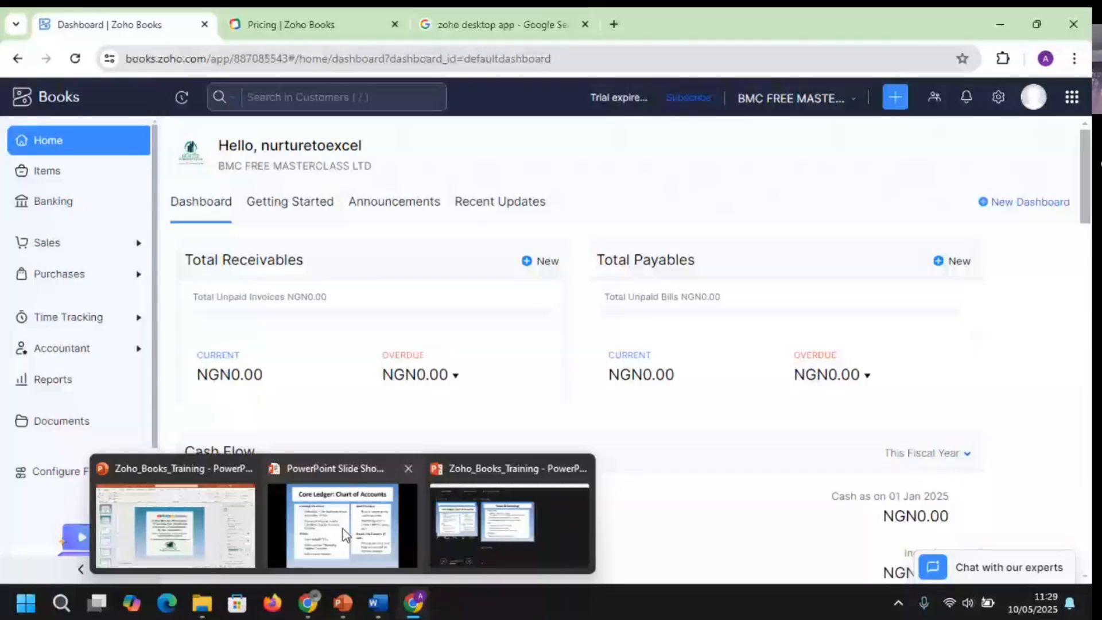
left_click(343, 529)
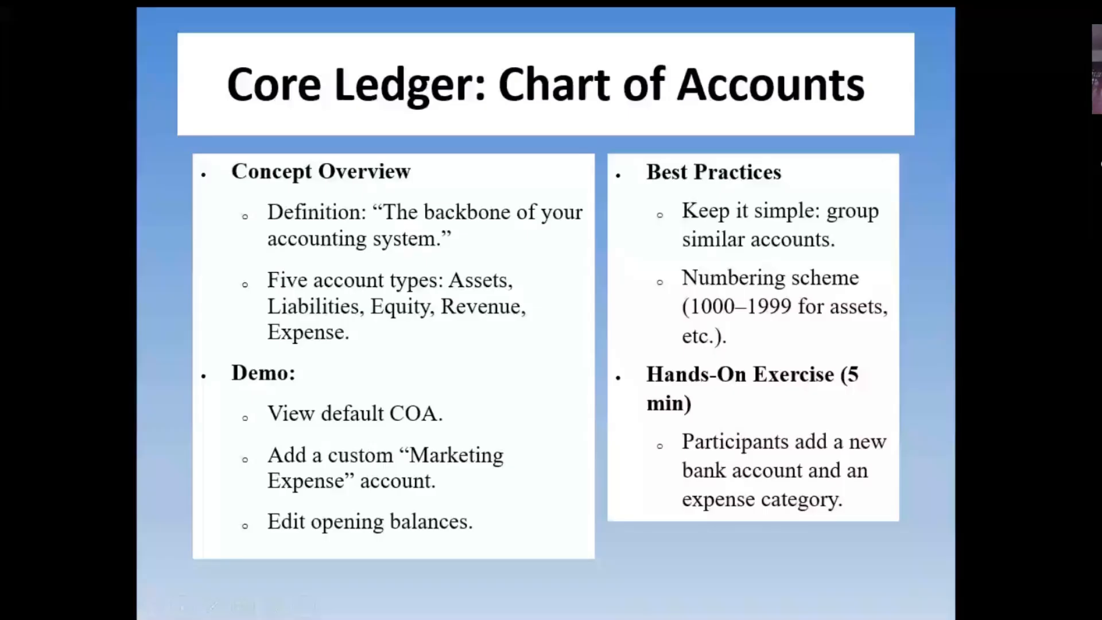
key("alt+Tab")
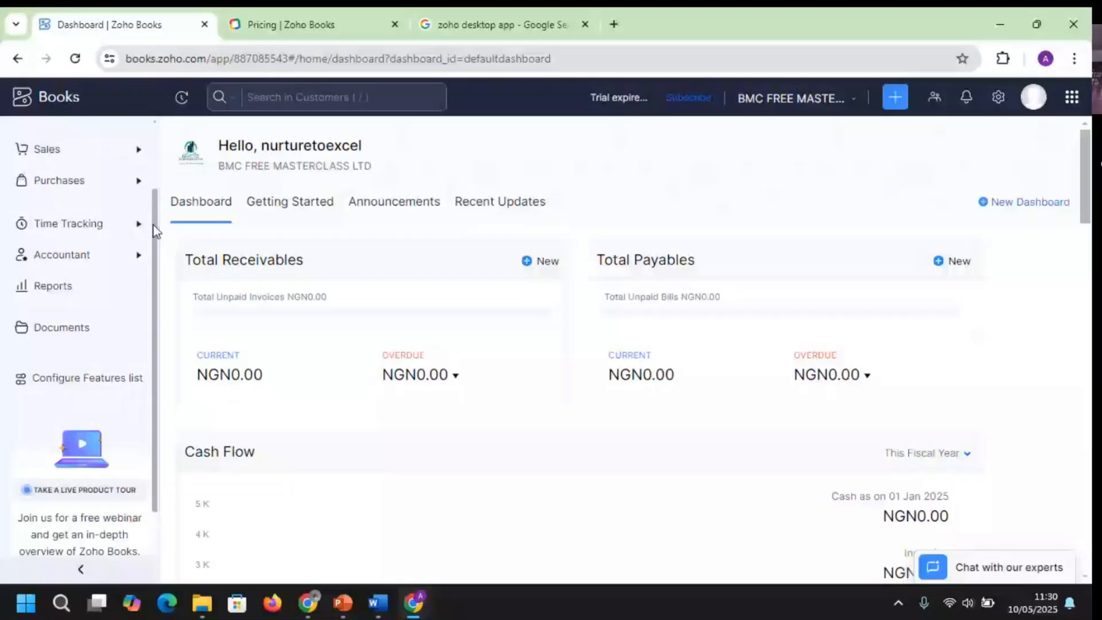
scroll(52, 150, "up", 2)
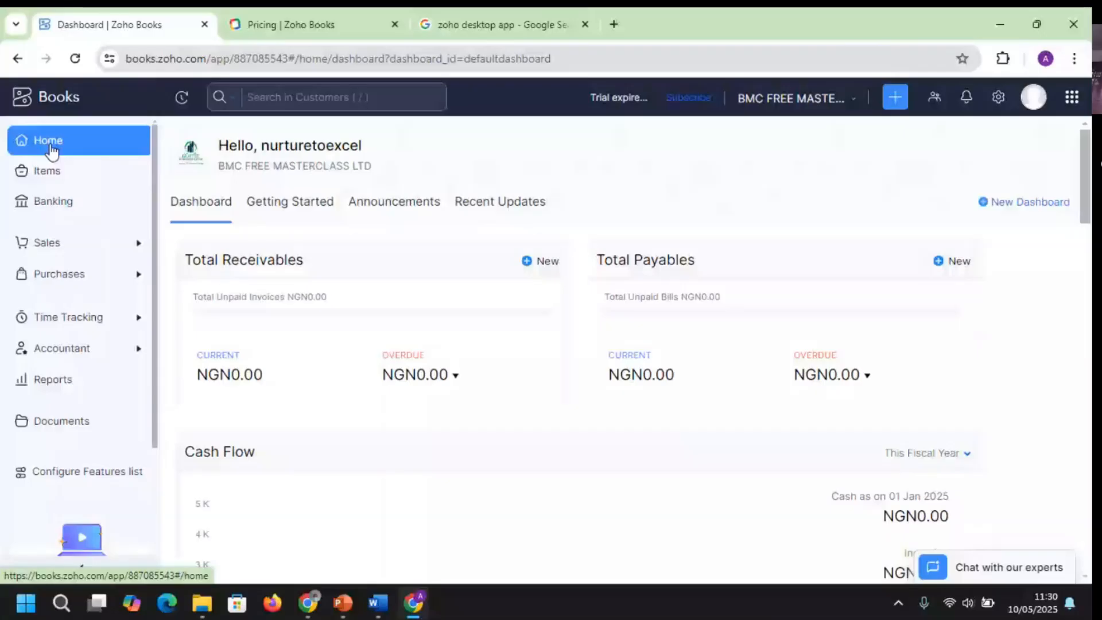
Visit Banking, then expand the Accountant group in the sidebar to reach Chart of Accounts
left_click(53, 201)
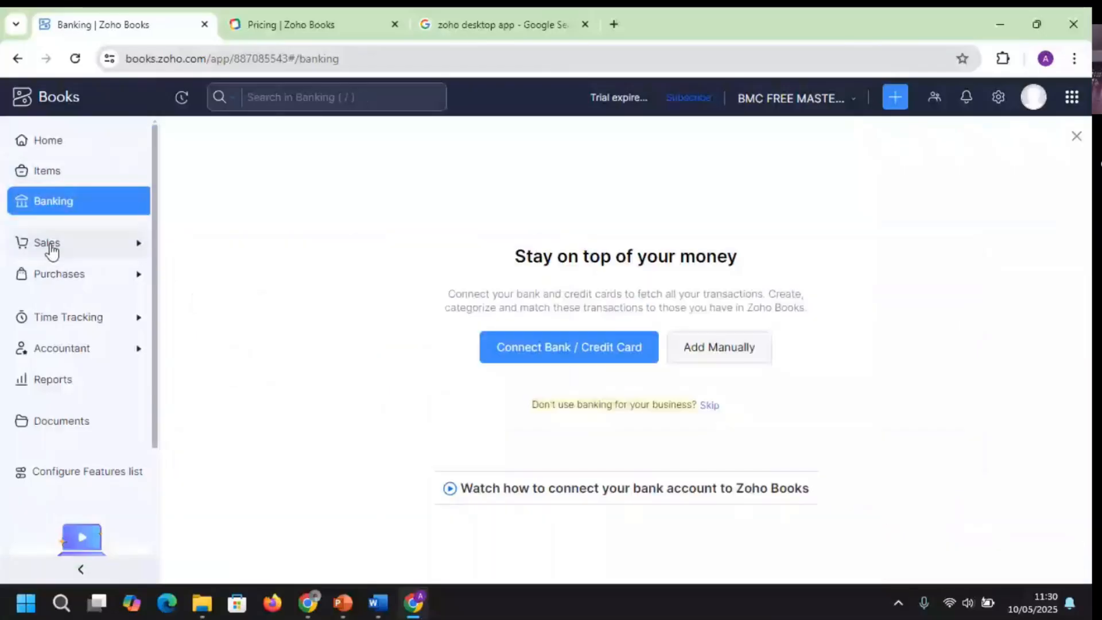
left_click(51, 246)
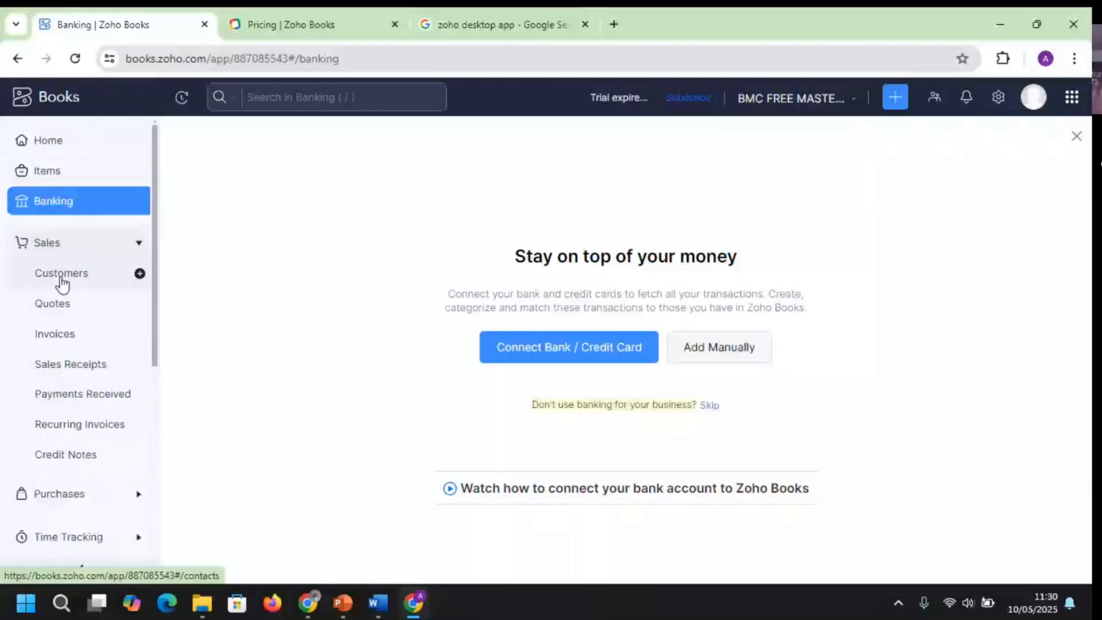
left_click(57, 247)
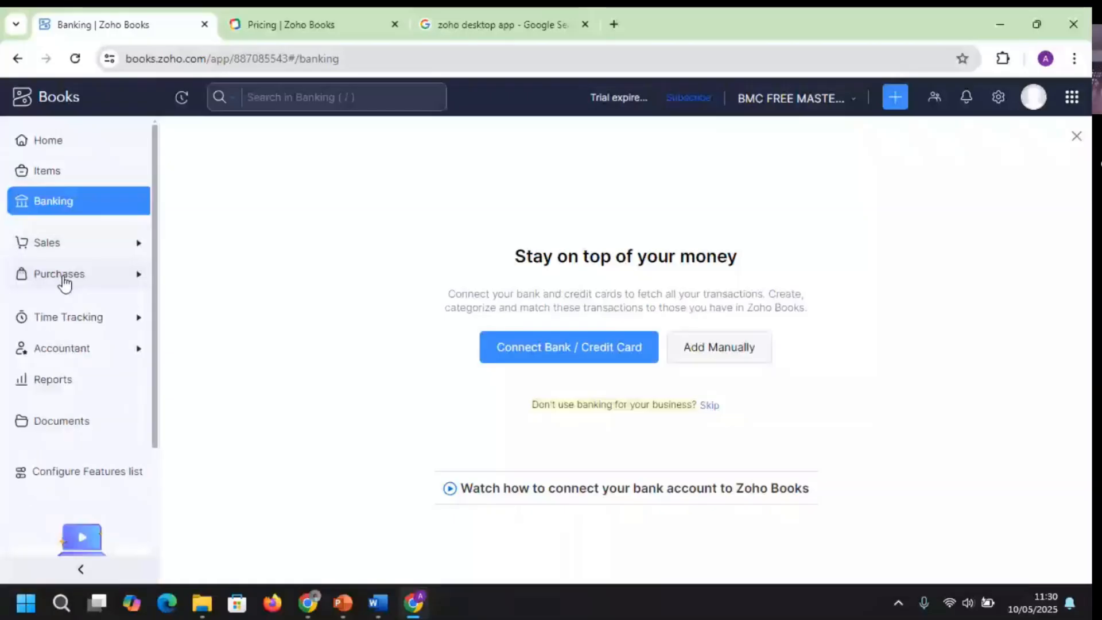
left_click(147, 342)
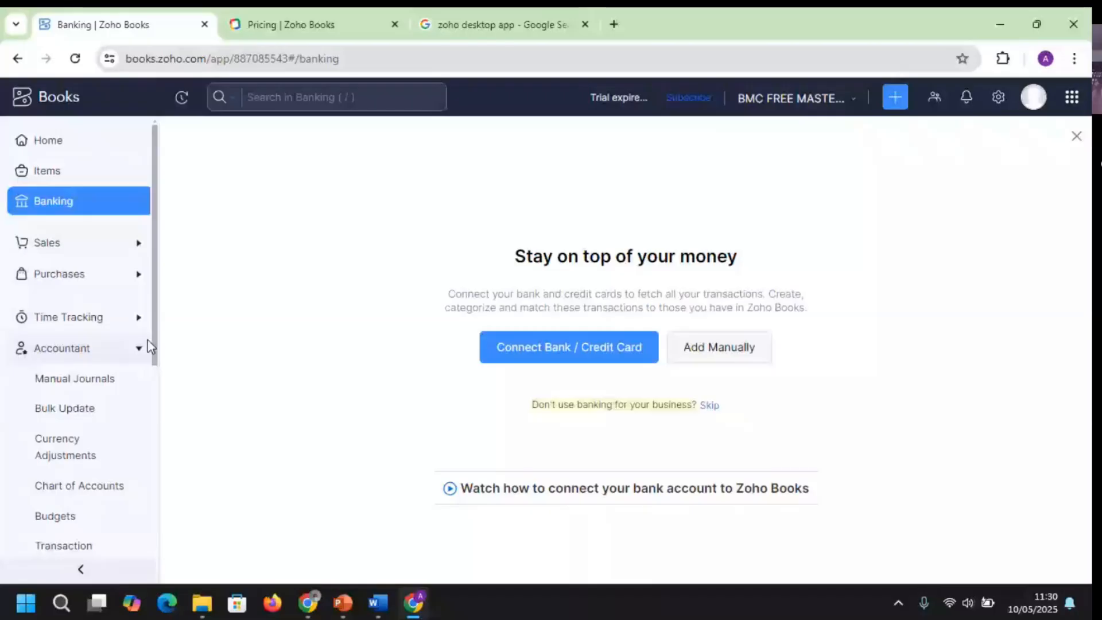
left_click_drag(156, 306, 163, 376)
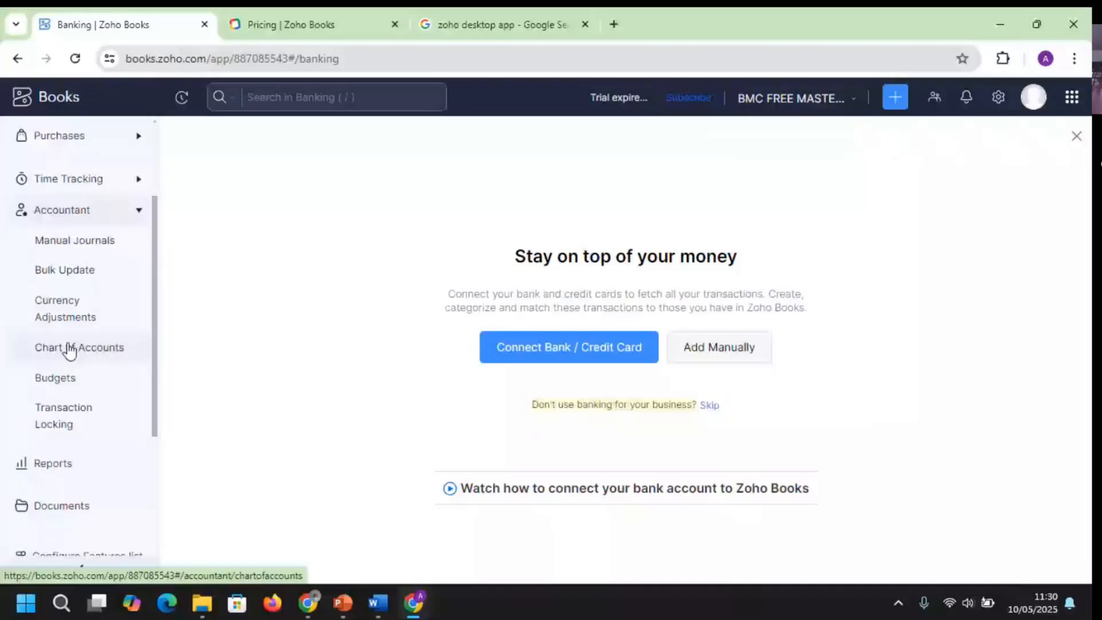
left_click(70, 349)
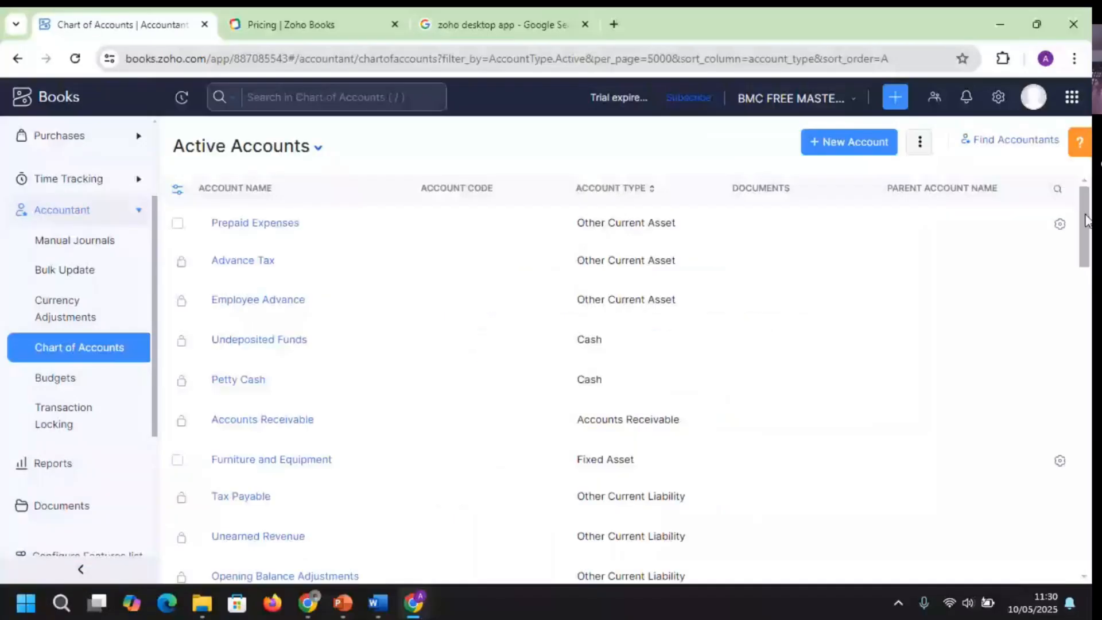
scroll(574, 373, "down", 10)
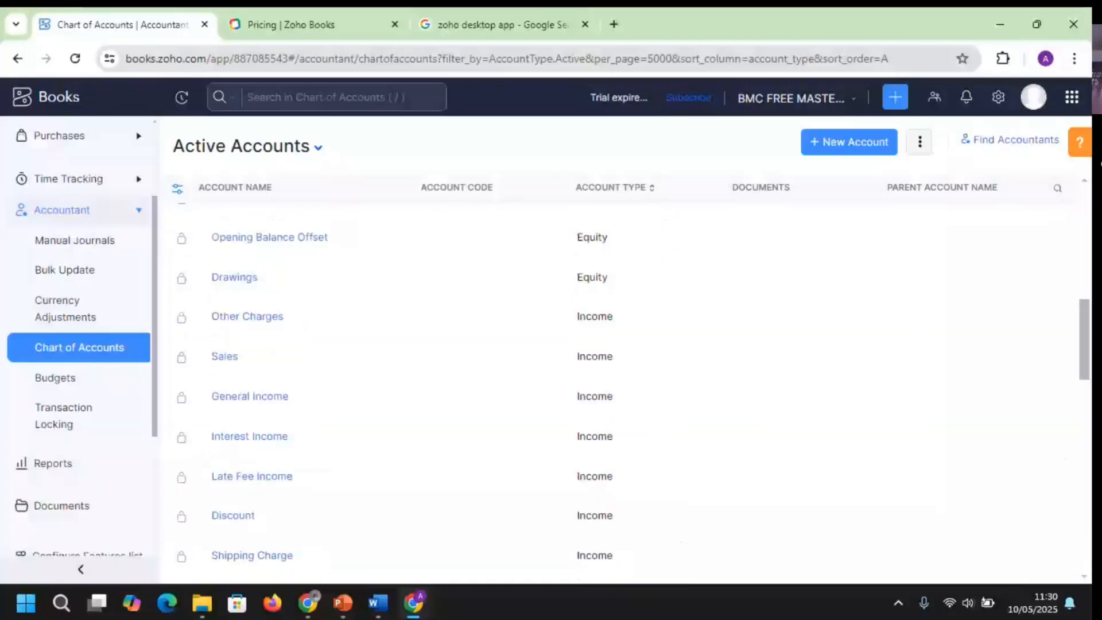
scroll(574, 373, "down", 5)
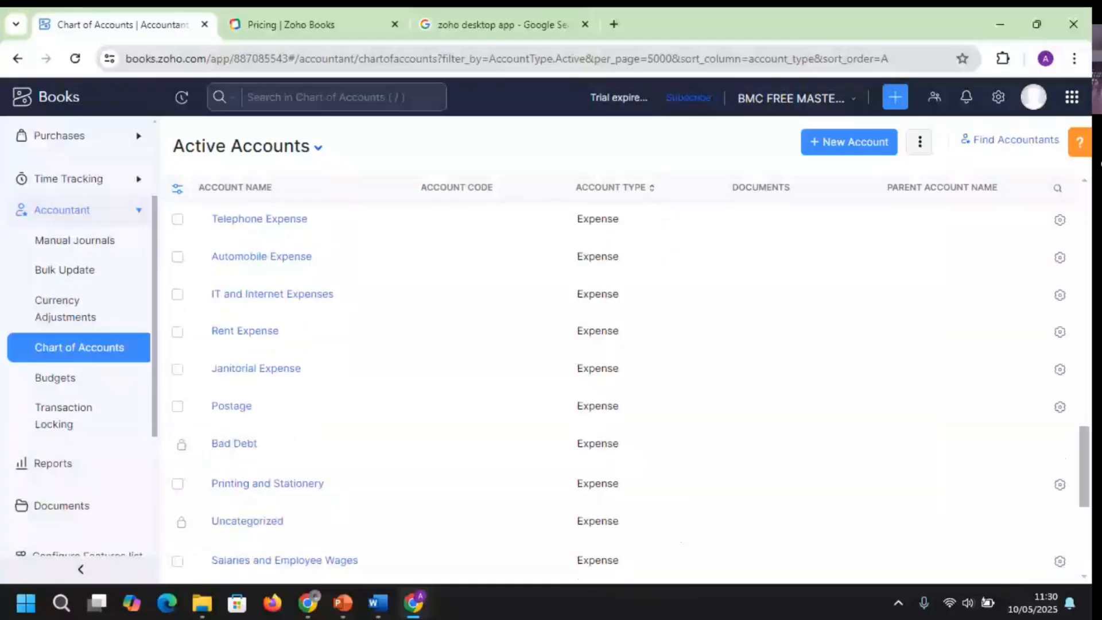
scroll(574, 373, "down", 1)
scroll(574, 373, "up", 5)
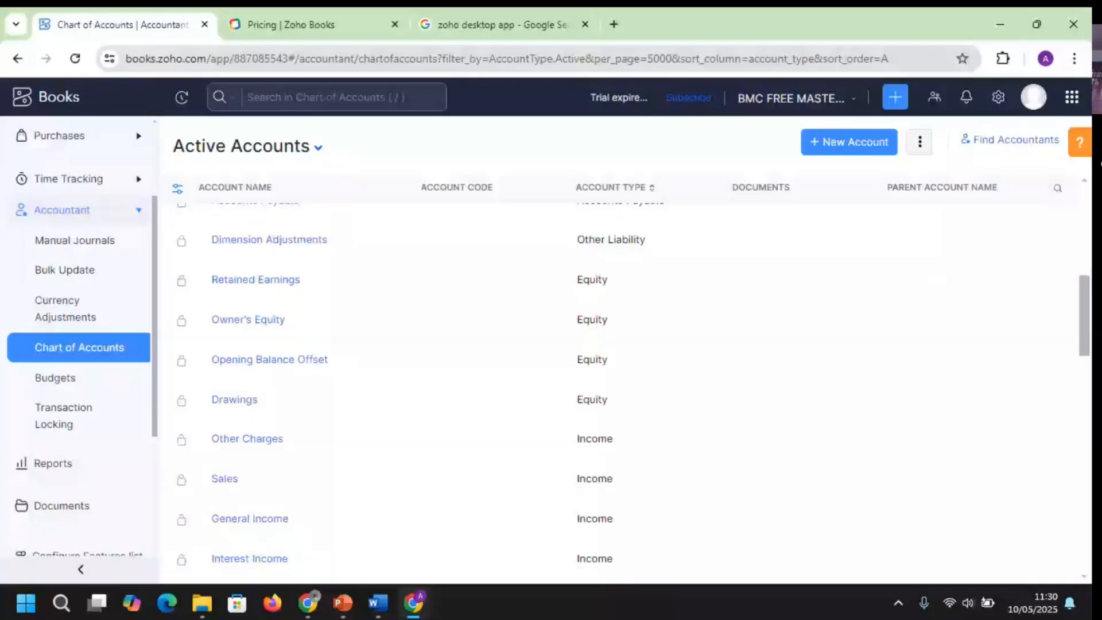
scroll(981, 262, "up", 10)
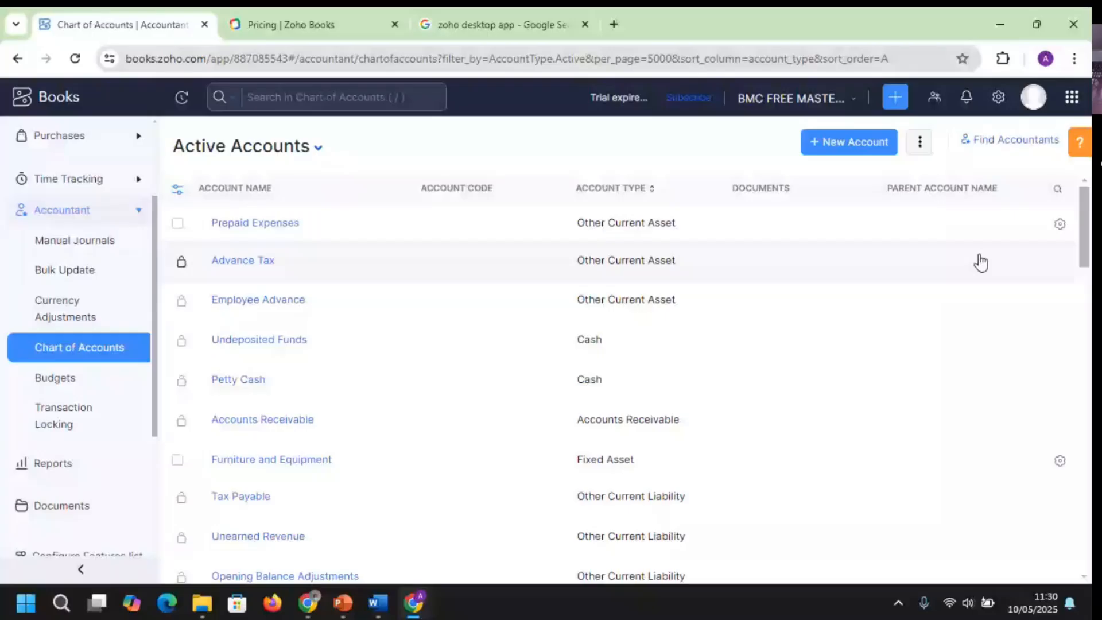
left_click(1059, 224)
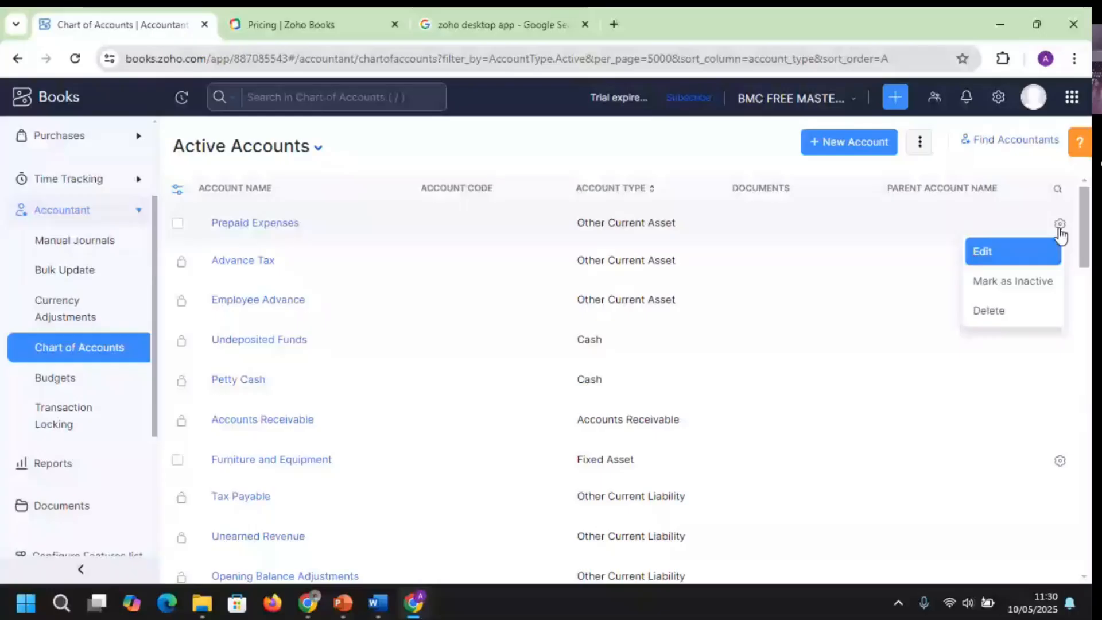
mouse_move(181, 265)
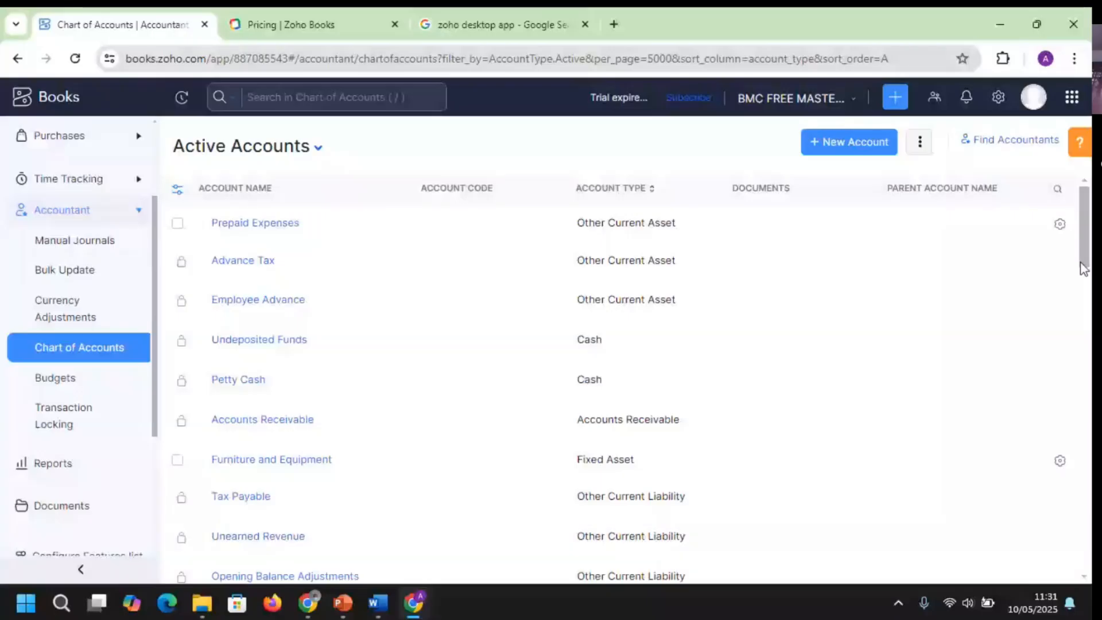
left_click_drag(1082, 263, 1083, 332)
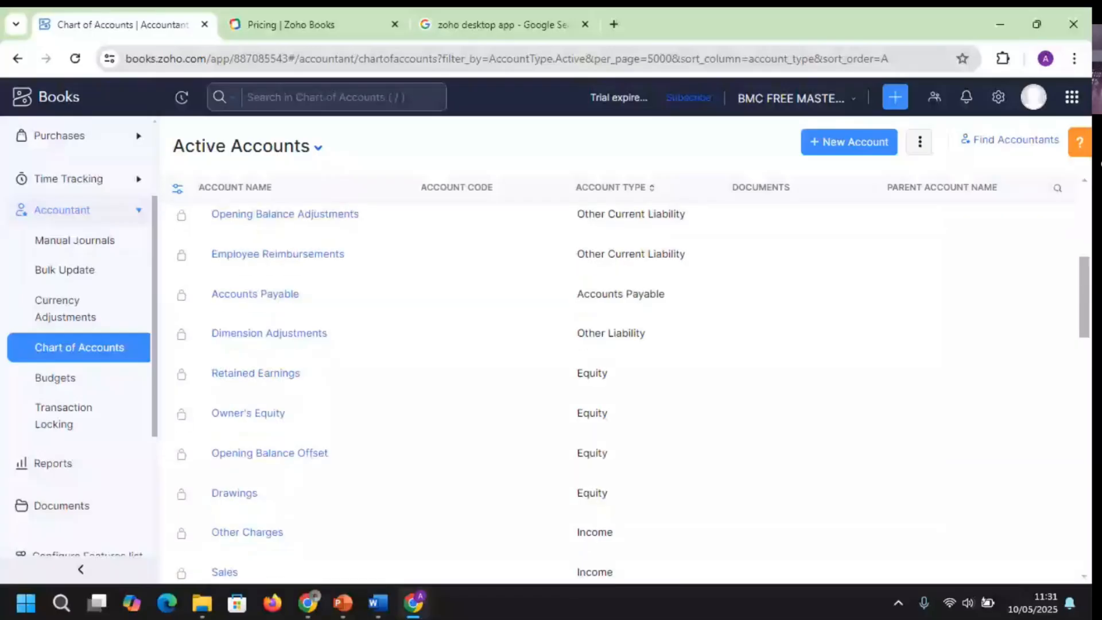
left_click_drag(1082, 332, 1082, 536)
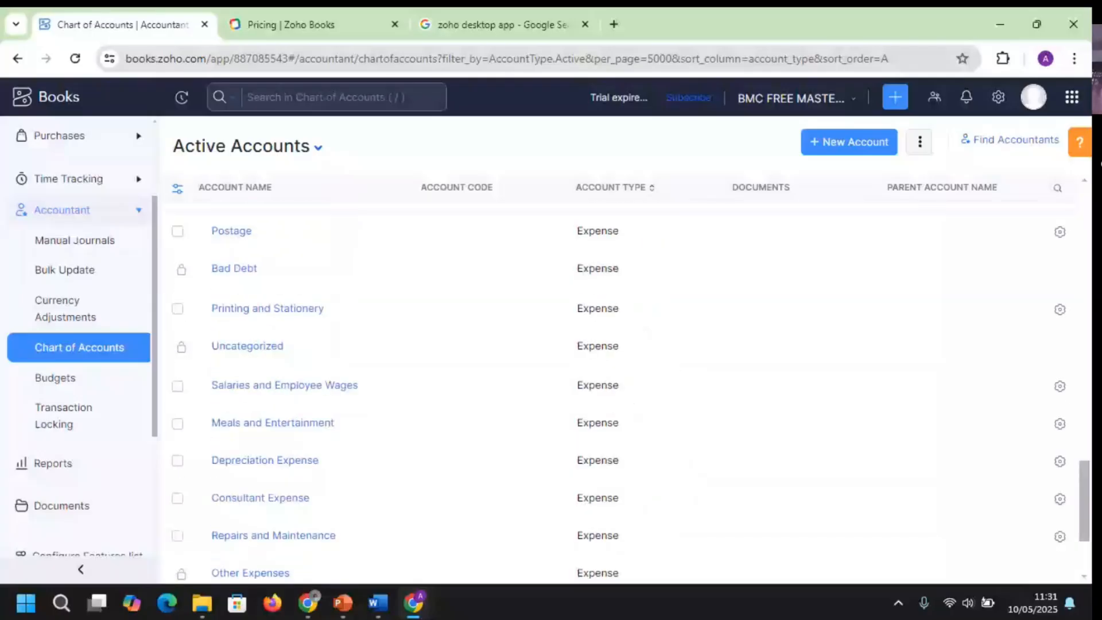
scroll(1071, 538, "down", 2)
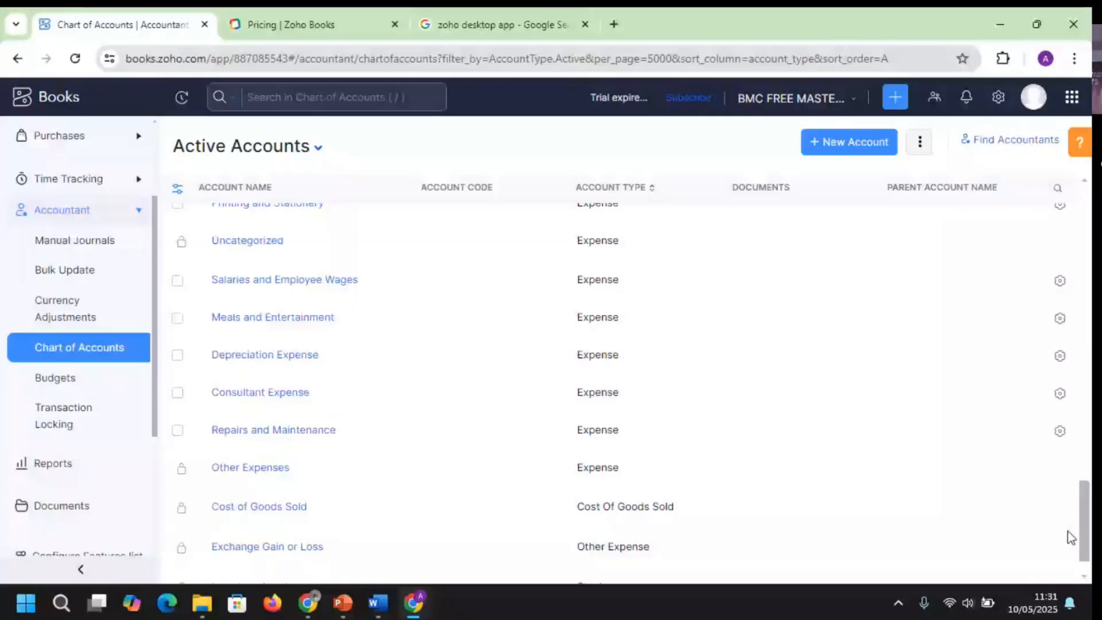
left_click_drag(1071, 537, 1061, 225)
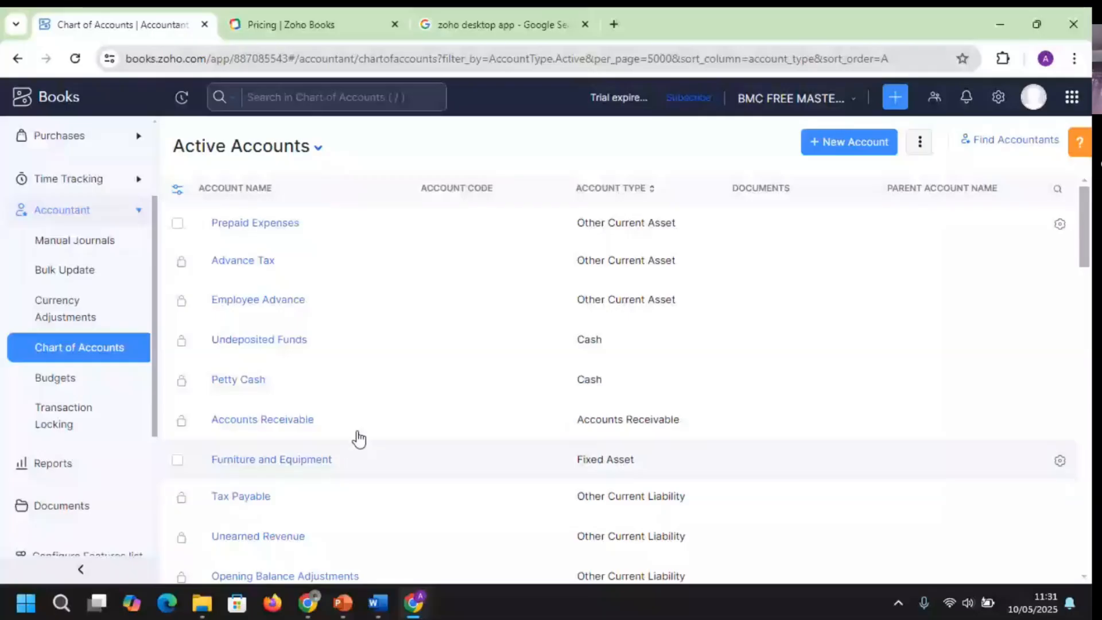
Start a new account with Fixed Asset as the account type
left_click(830, 151)
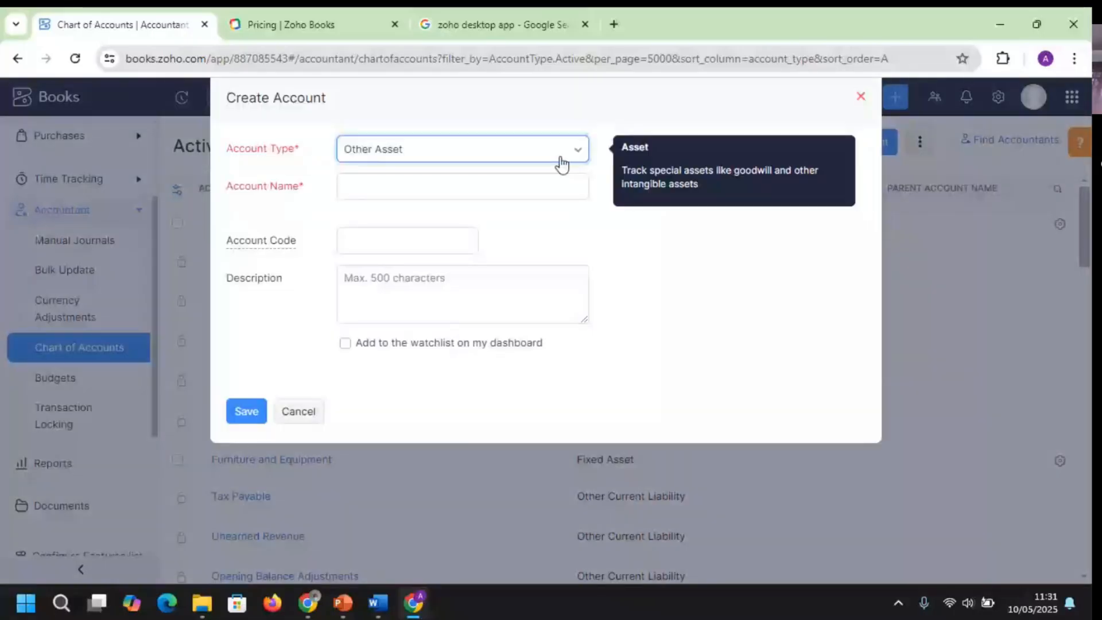
left_click(584, 158)
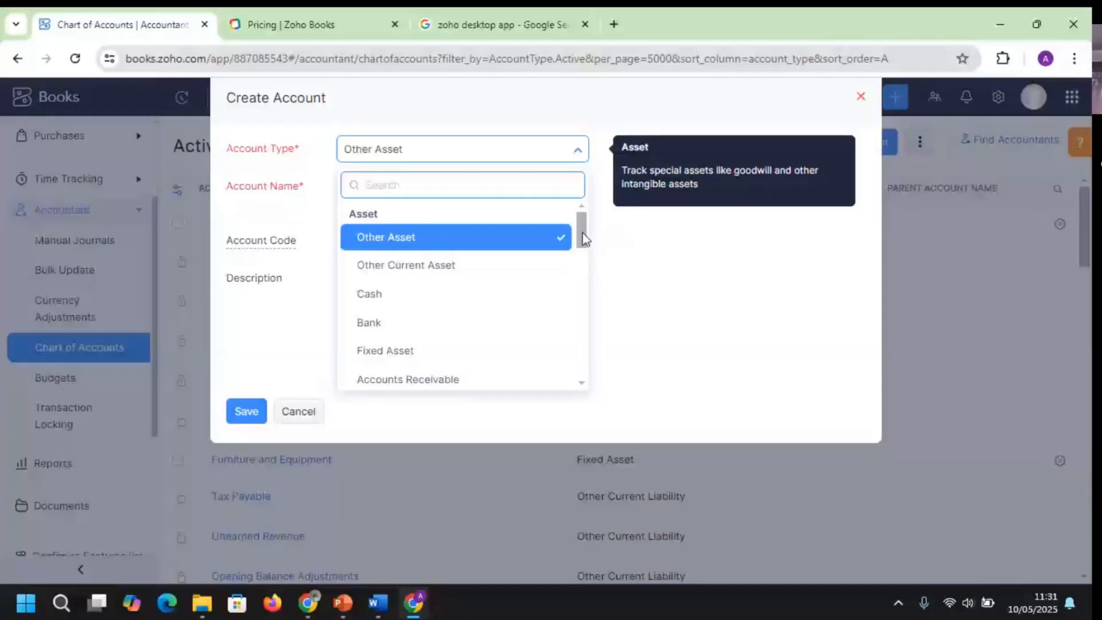
left_click_drag(585, 238, 581, 251)
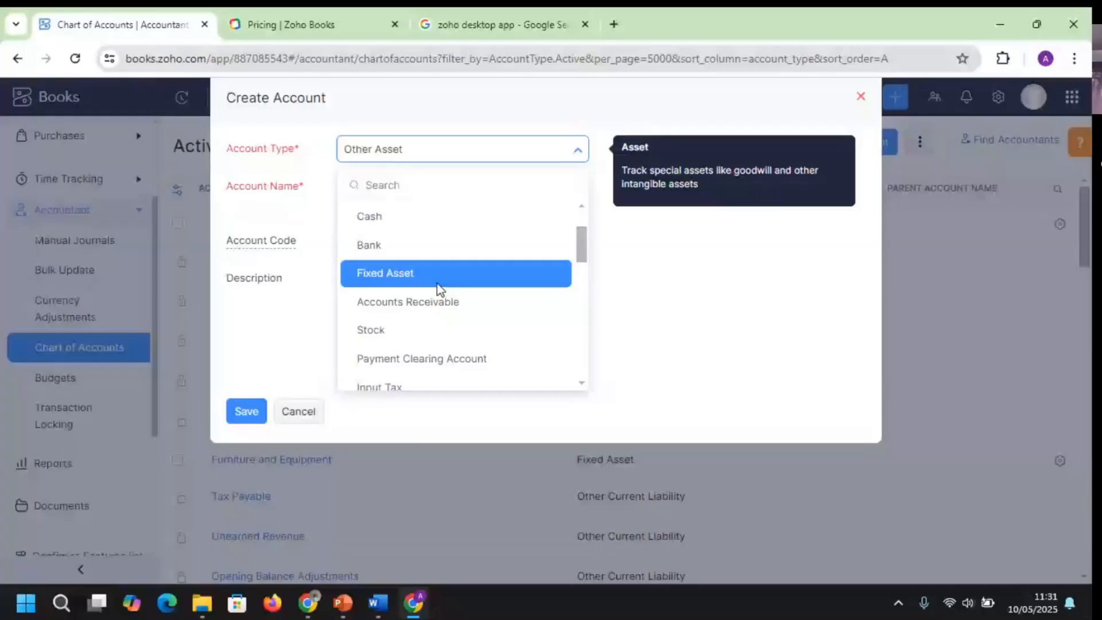
left_click(441, 282)
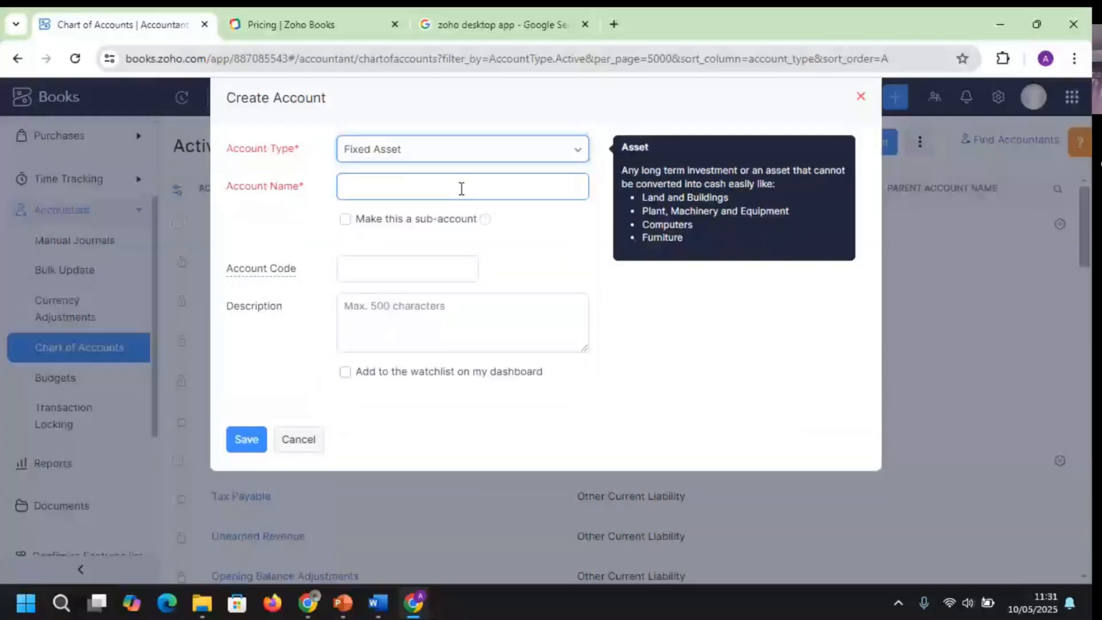
Name the account 'Plant & Machinery NBV', correcting the typos along the way
left_click(437, 183)
type("Plant")
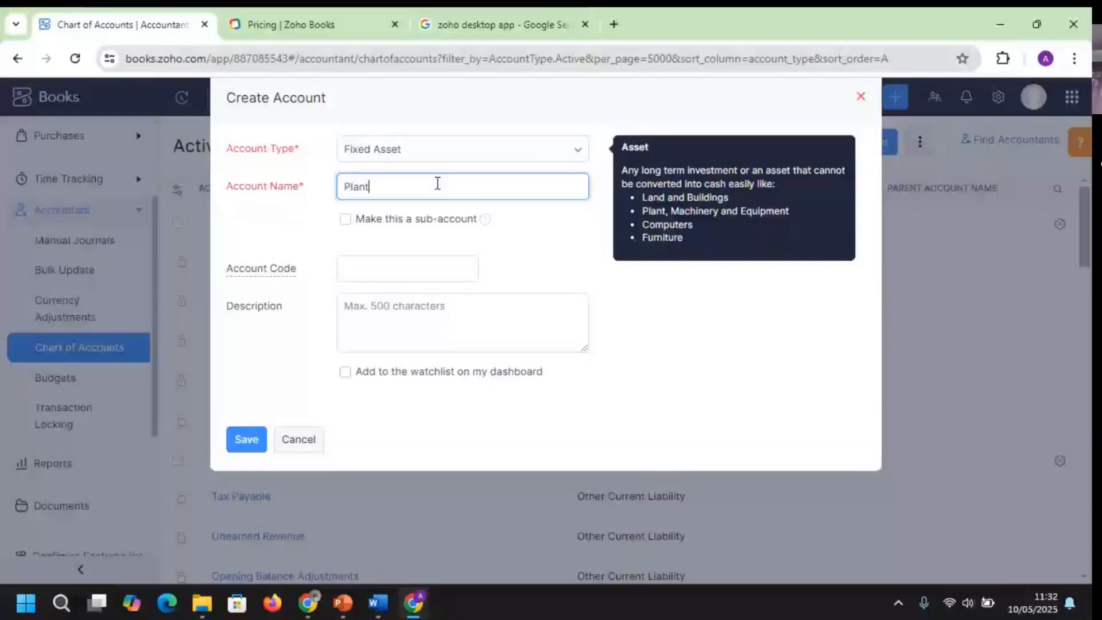
type(" & machi")
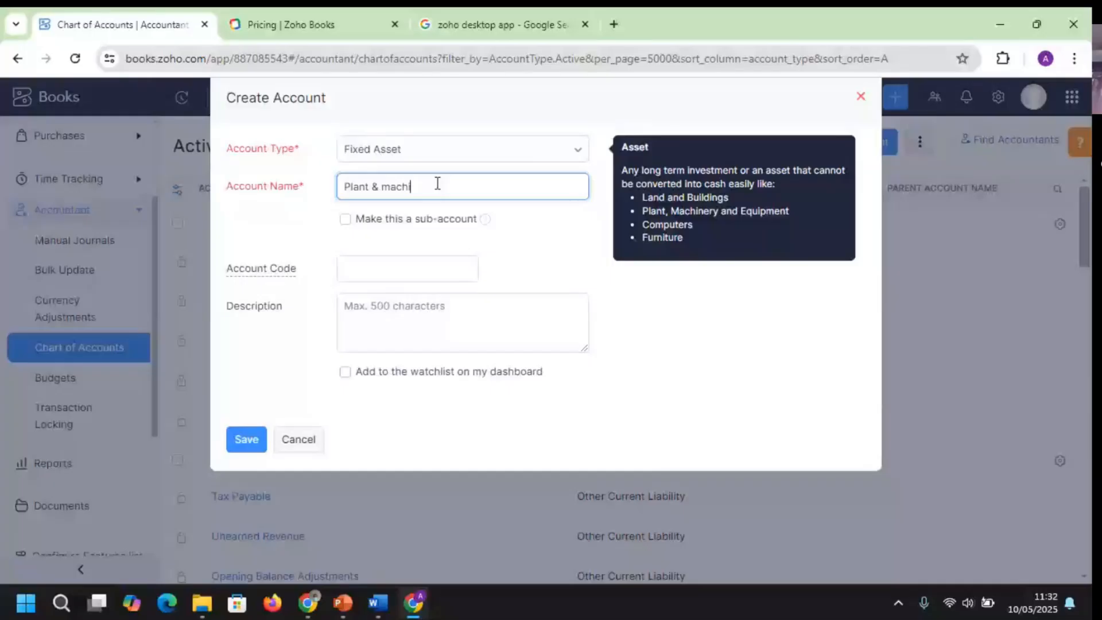
type("neru")
type("y")
left_click(392, 184)
key("BackSpace")
type("M")
left_click(533, 188)
type("NBV")
Enter account code 11001 and save the Plant & Machinery NBV account
left_click(376, 270)
type("100")
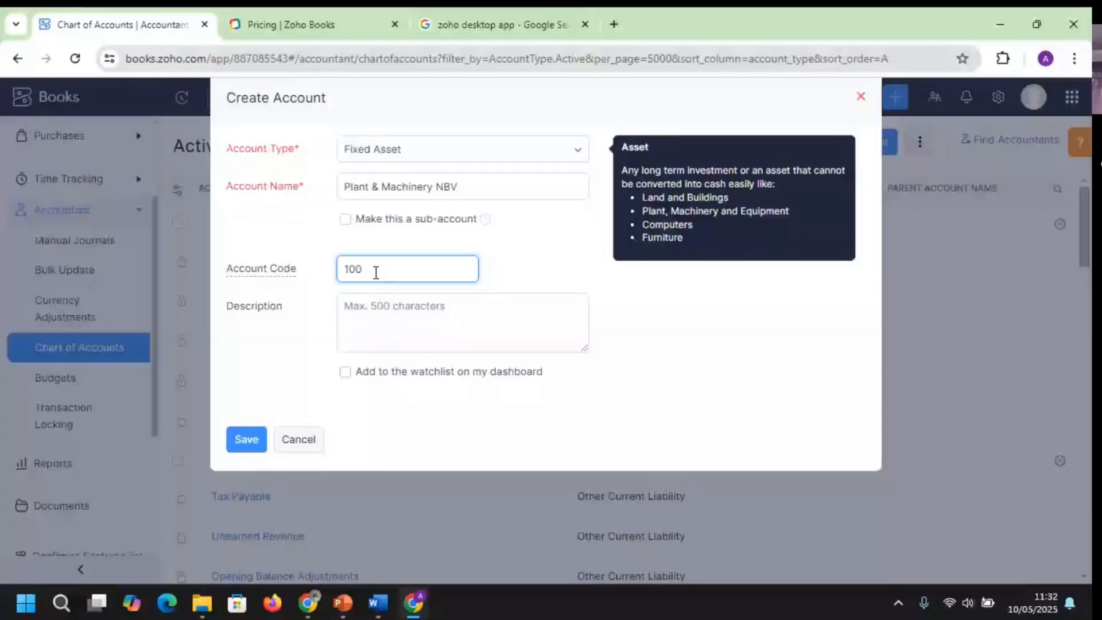
key("BackSpace")
key("BackSpace")
type("10")
type("001")
left_click(464, 187)
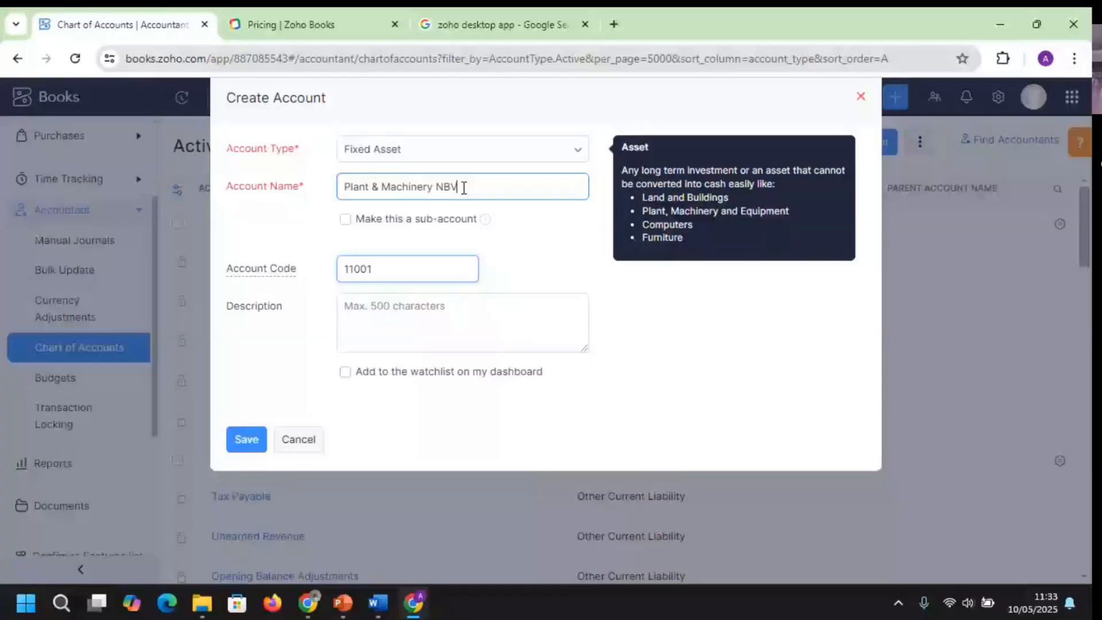
key("ctrl+a")
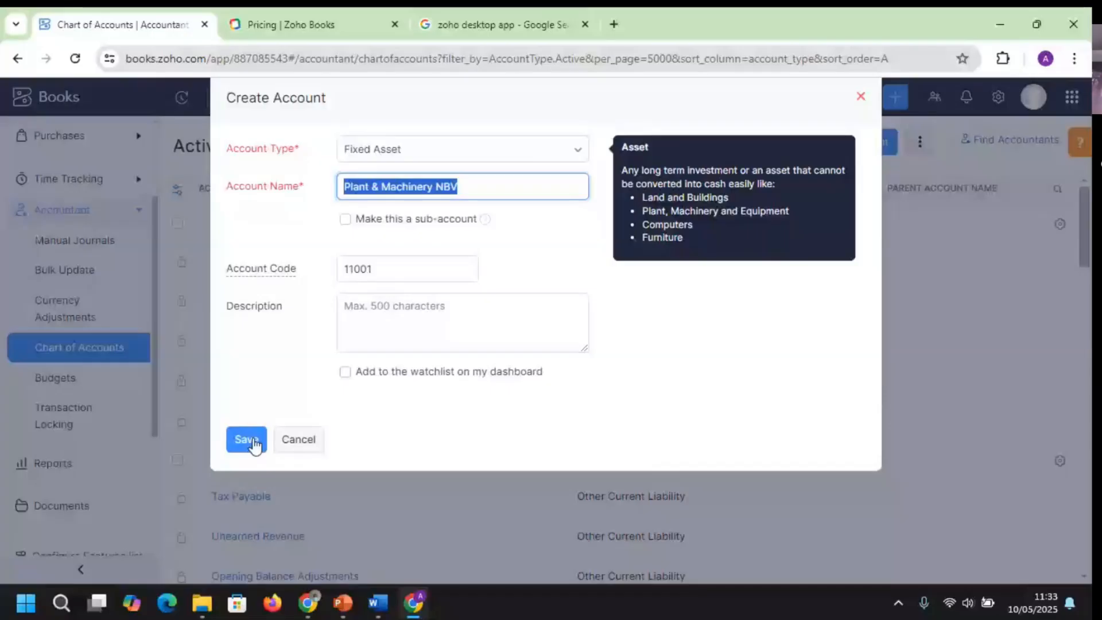
left_click(245, 440)
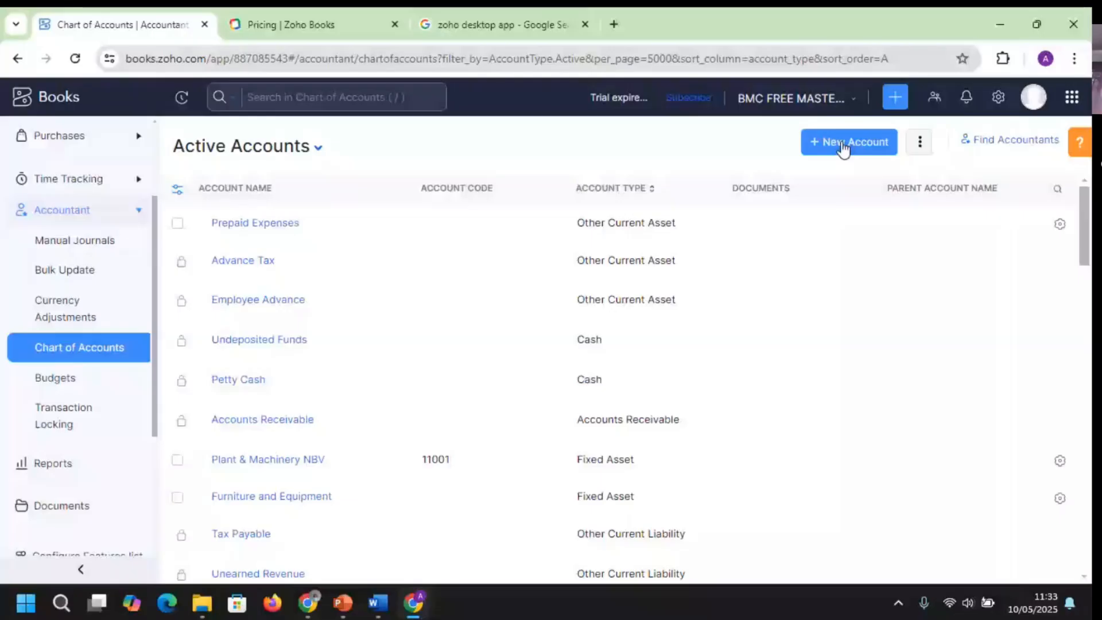
Create Fixed Asset 'Plant & Machinery Cost', code 11001a, under parent [11001] Plant & Machinery NBV
left_click(843, 144)
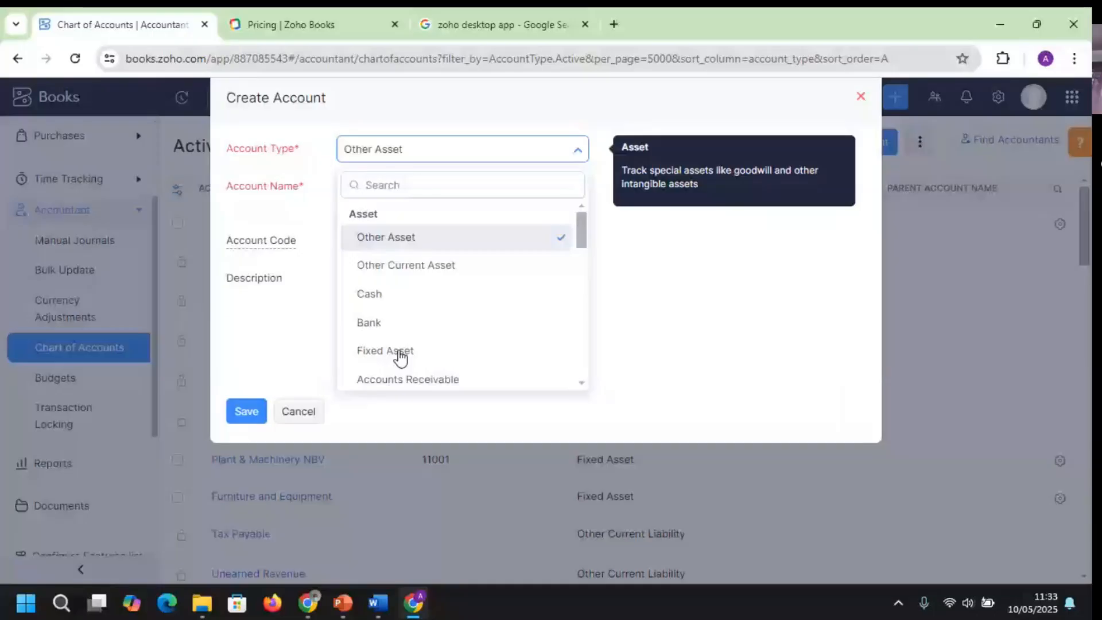
left_click(400, 353)
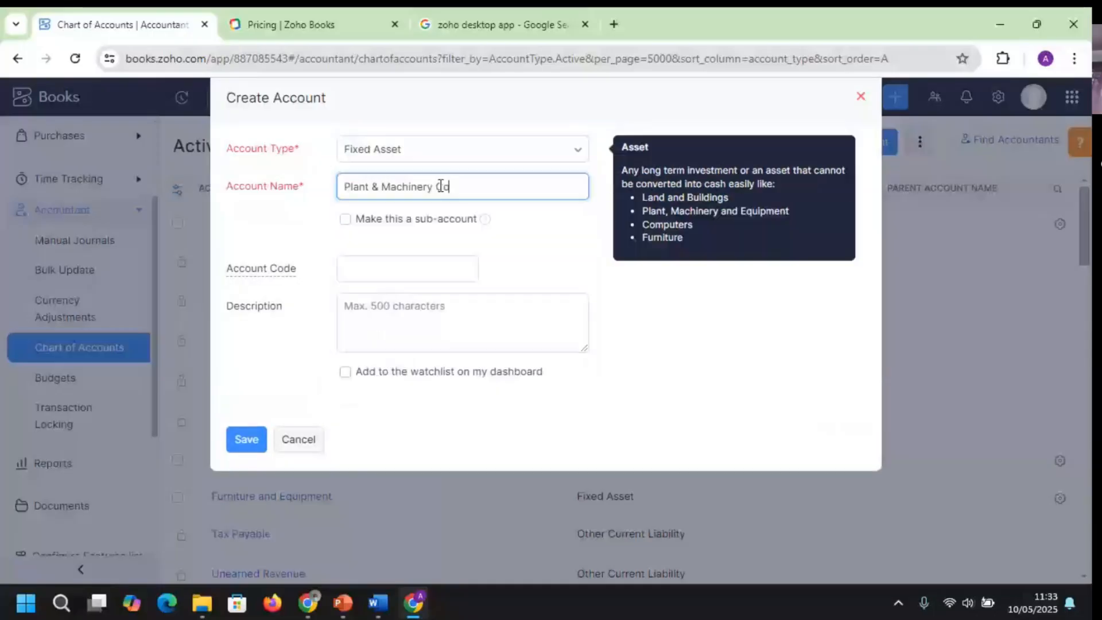
type("st")
left_click(349, 225)
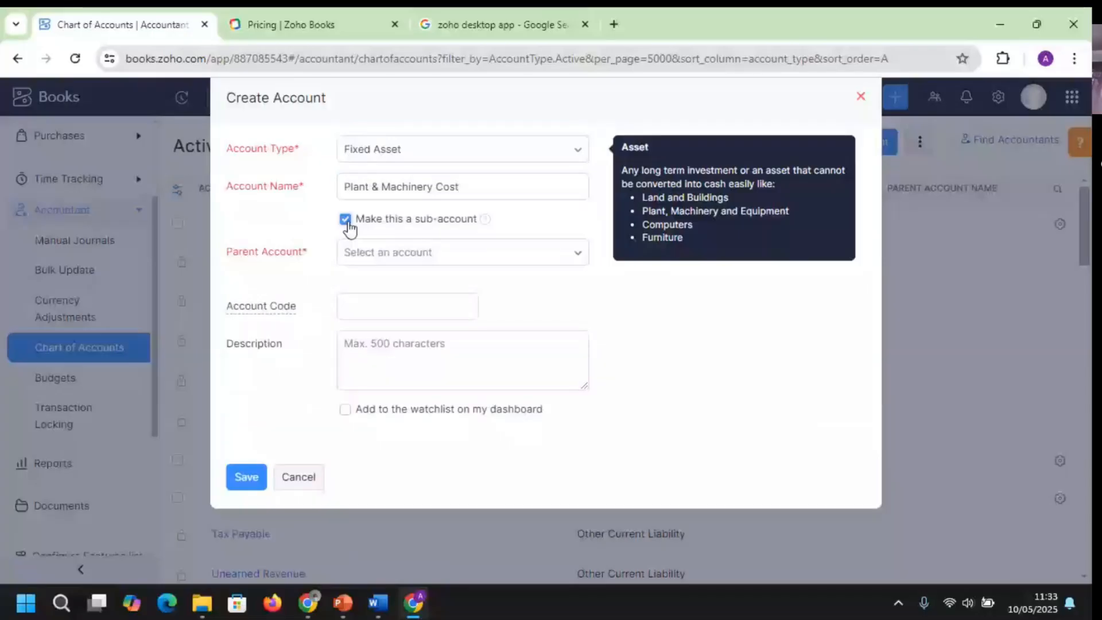
left_click(536, 258)
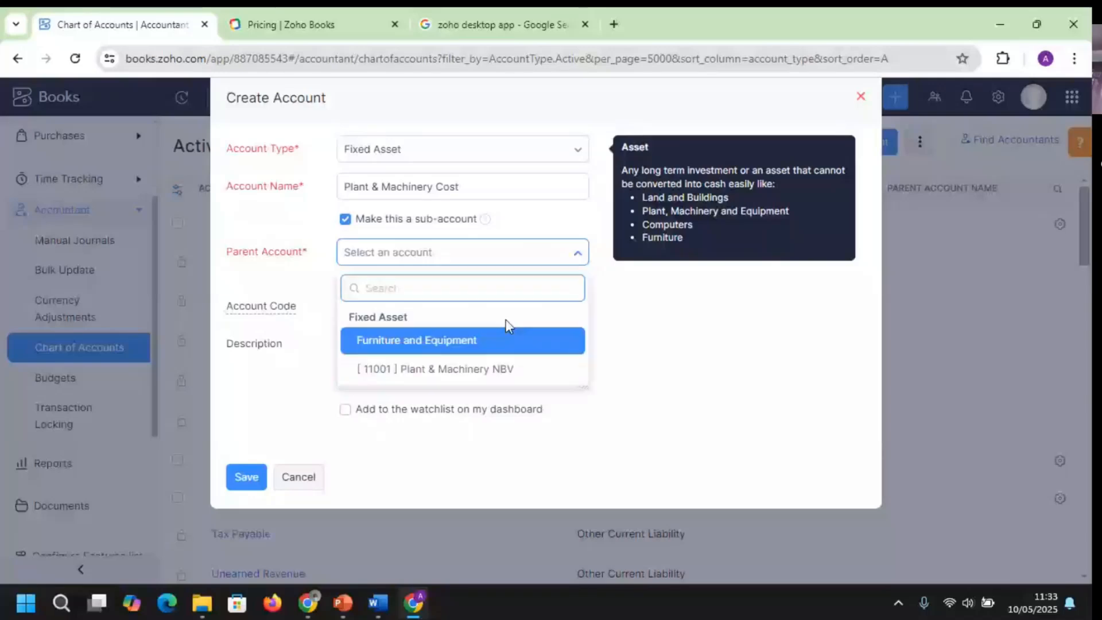
left_click(480, 376)
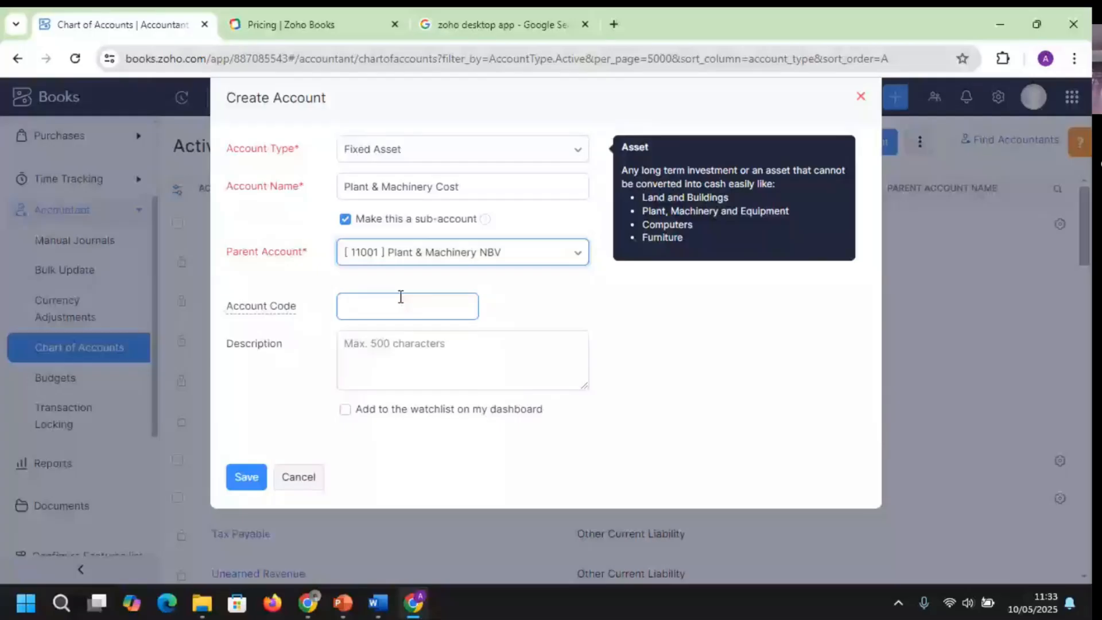
left_click(400, 297)
type("1")
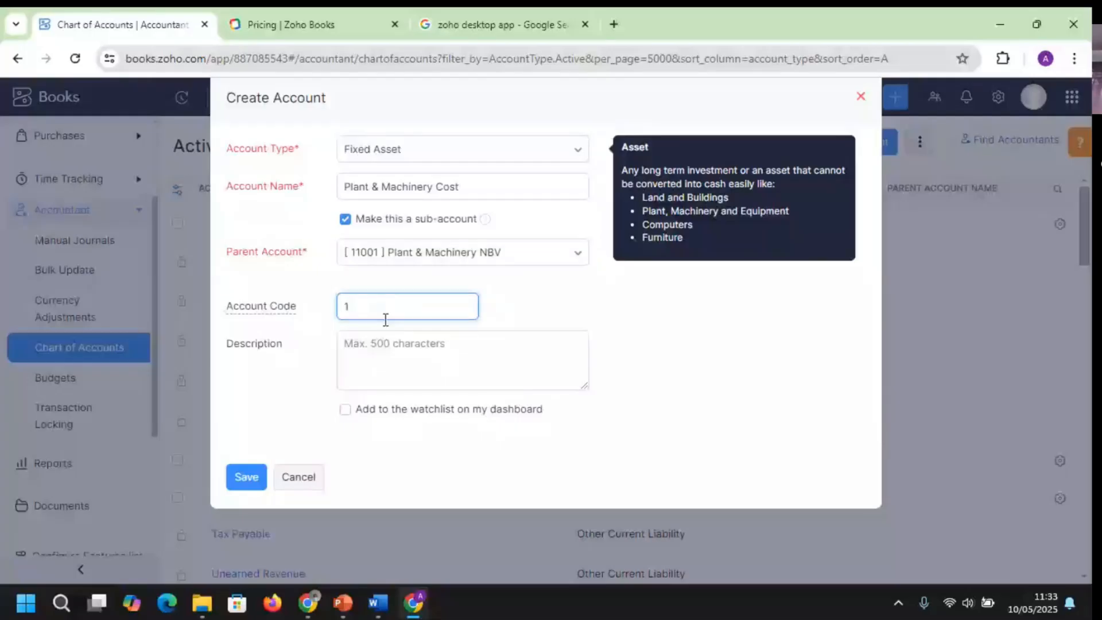
type("1001a")
left_click(247, 477)
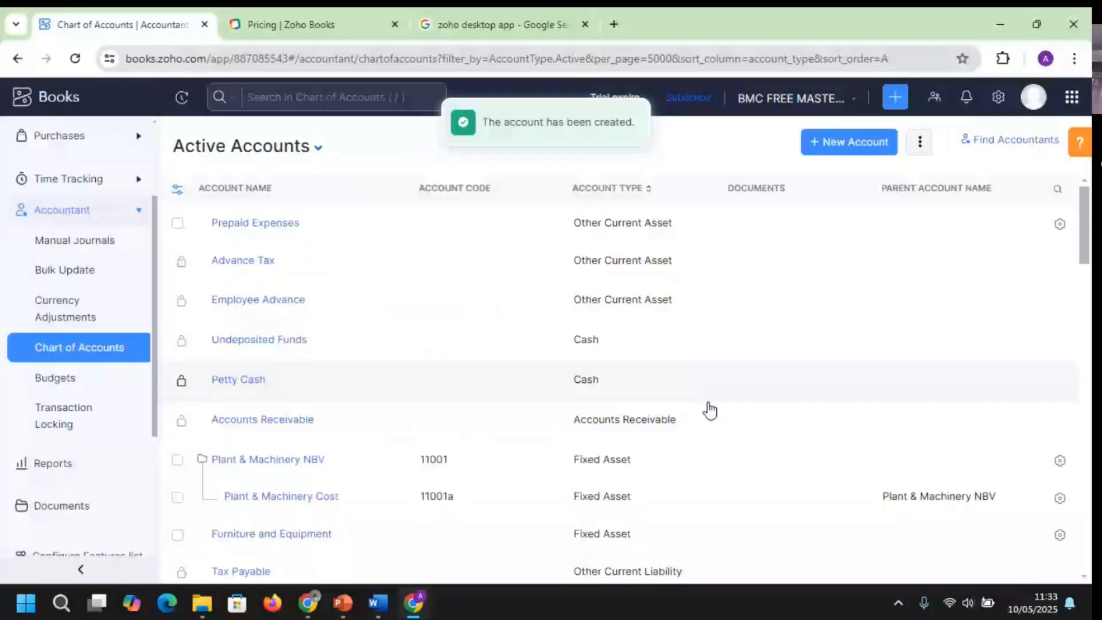
Save Fixed Asset 'Plant & Machinery - Acc Depr' as a sub-account of Plant & Machinery NBV
left_click(851, 145)
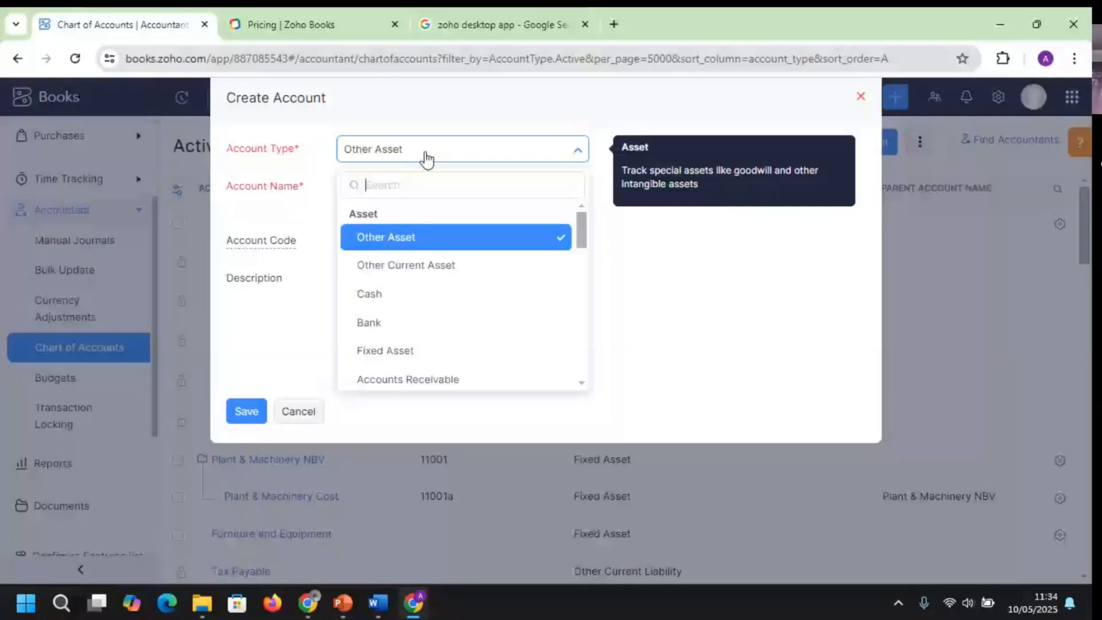
left_click(385, 350)
left_click(435, 188)
type("Plant & Machinery NBV")
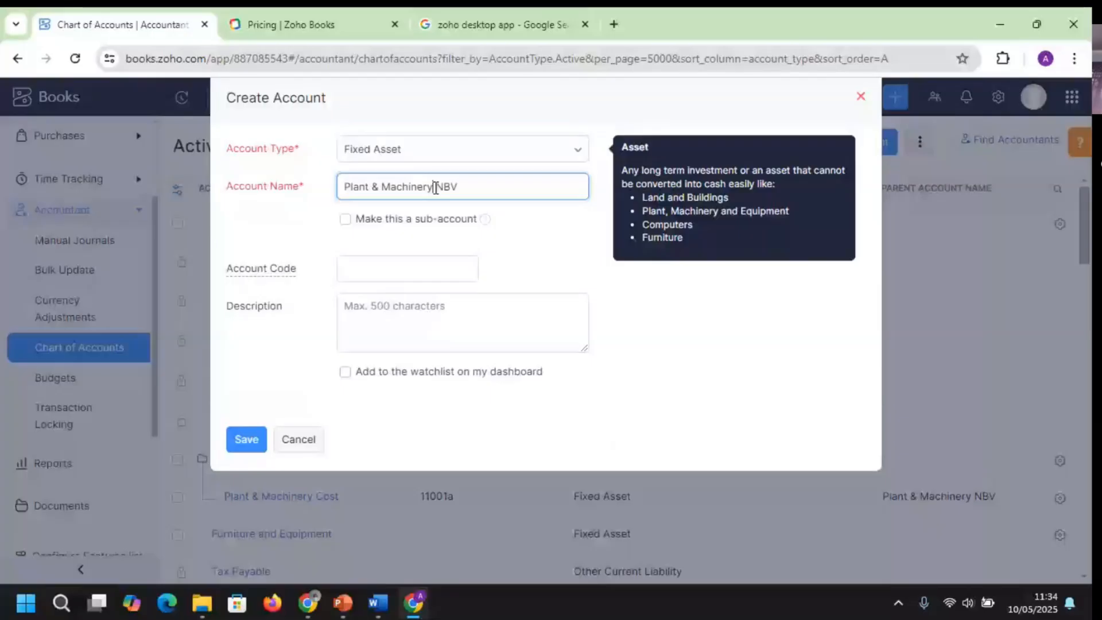
key("BackSpace")
key("BackSpace")
key("BackSpace")
type("- Acc Depr")
left_click(345, 219)
left_click(462, 252)
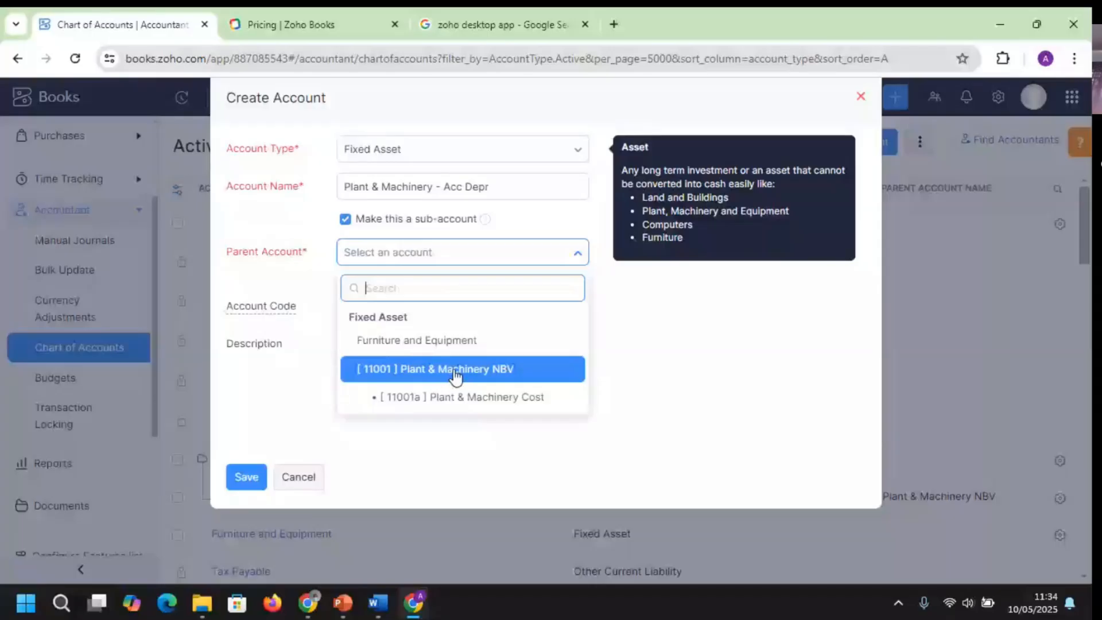
left_click(456, 371)
left_click(246, 477)
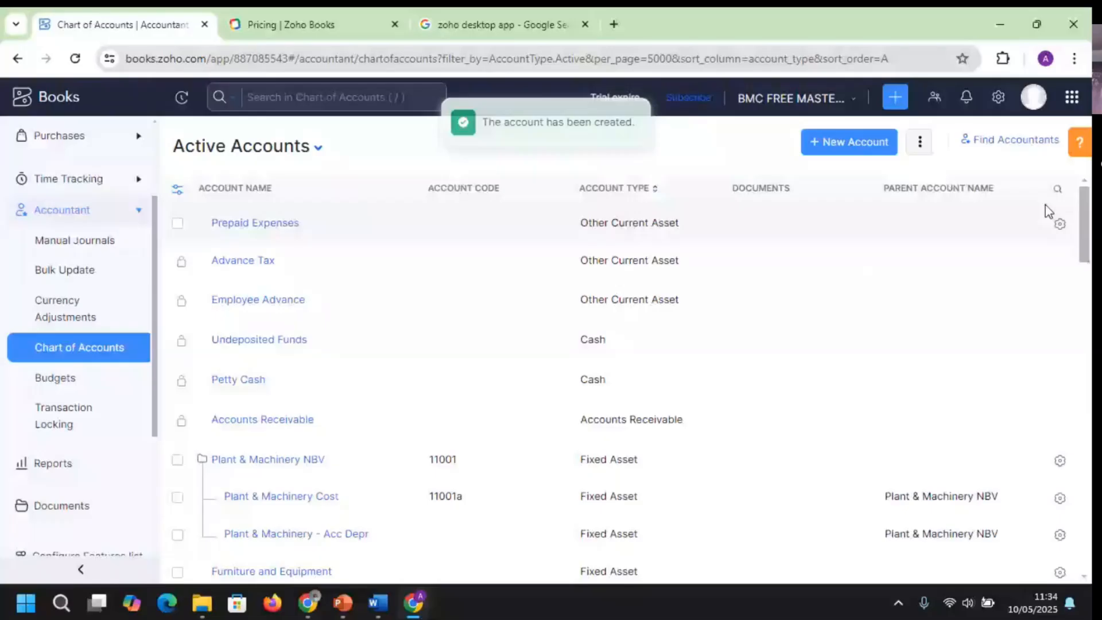
scroll(255, 304, "down", 3)
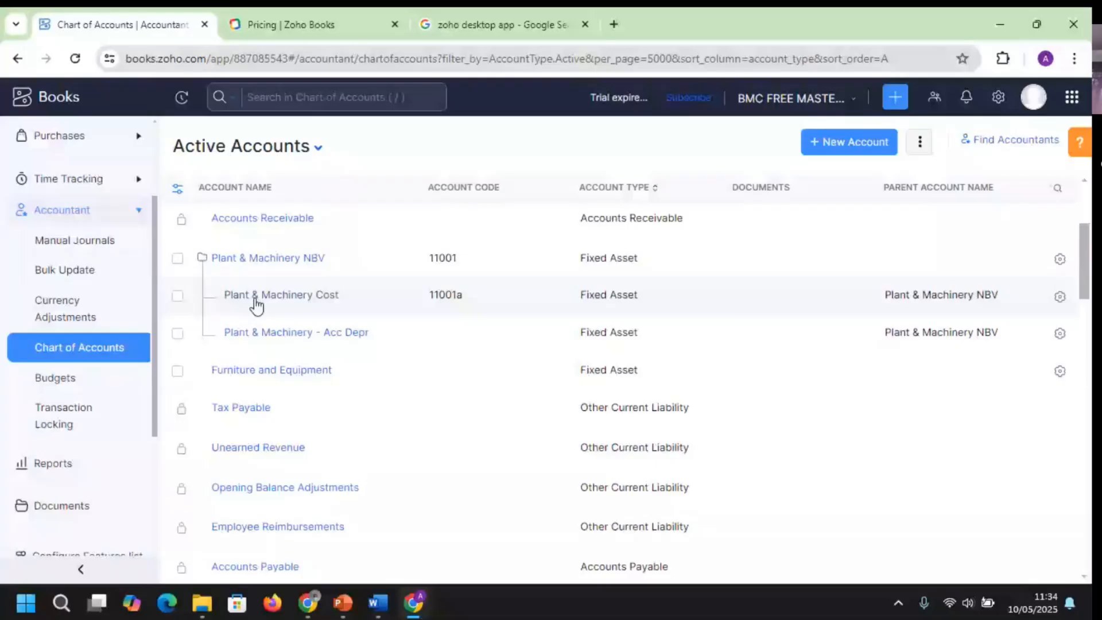
View the Plant & Machinery NBV account's NGN0.00 closing balance, then begin another new account
left_click(180, 270)
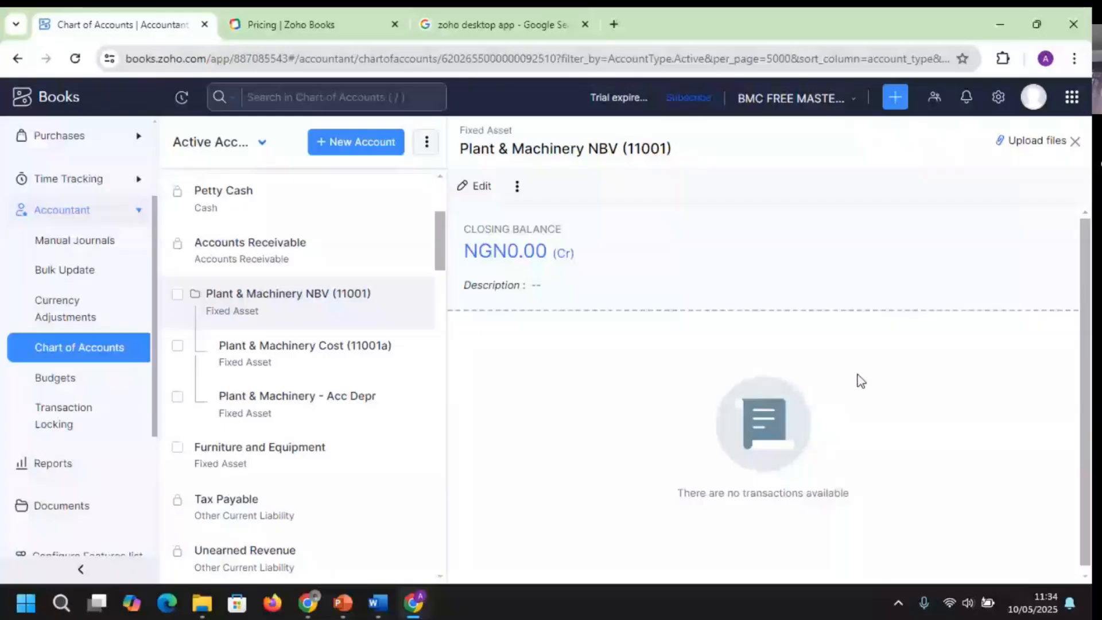
scroll(355, 275, "up", 3)
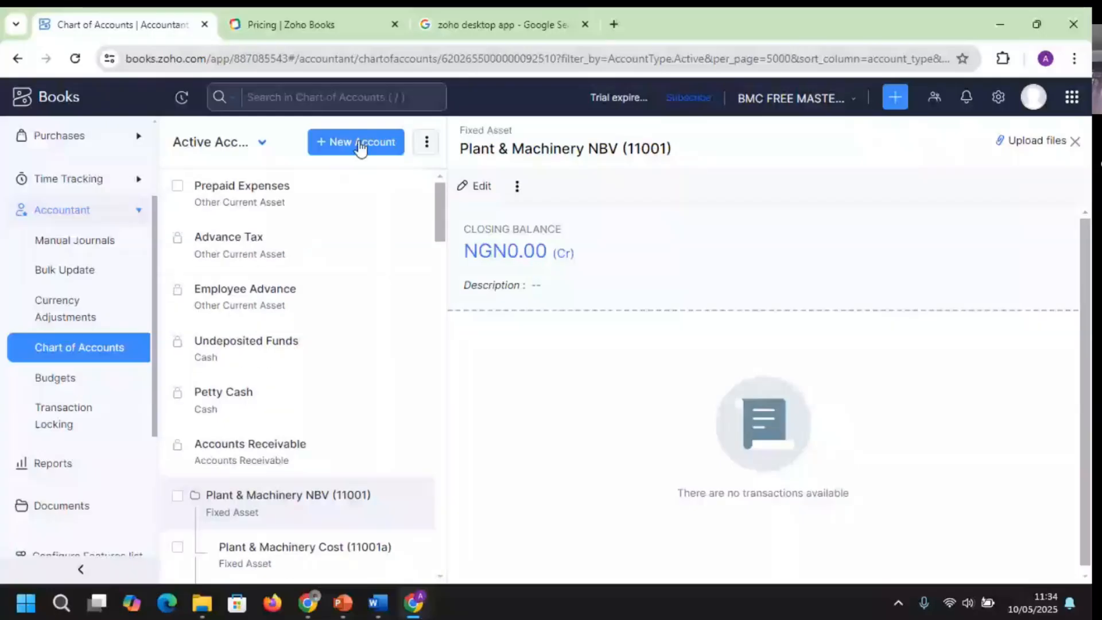
left_click(360, 147)
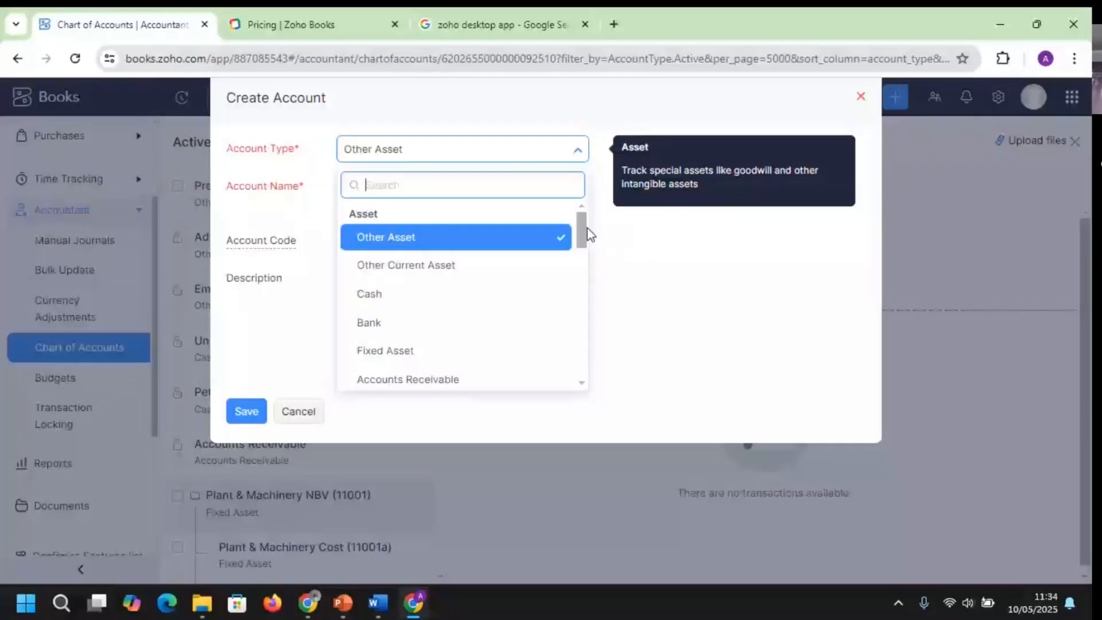
Add a new Income-type account named 'Income - Noodle' and save it
left_click_drag(588, 229, 572, 351)
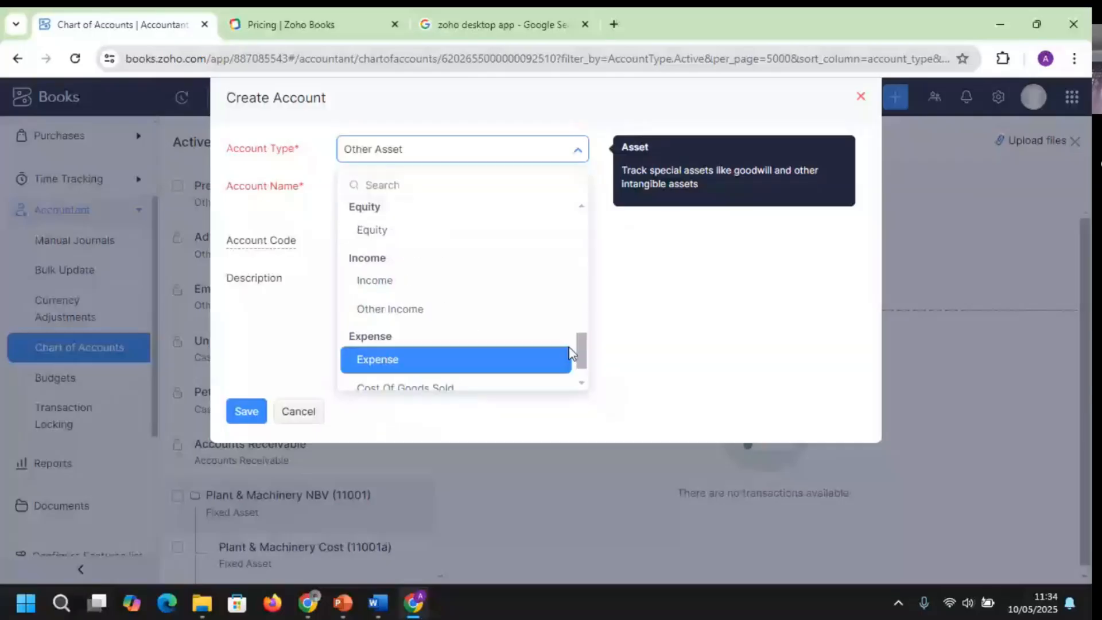
left_click(377, 281)
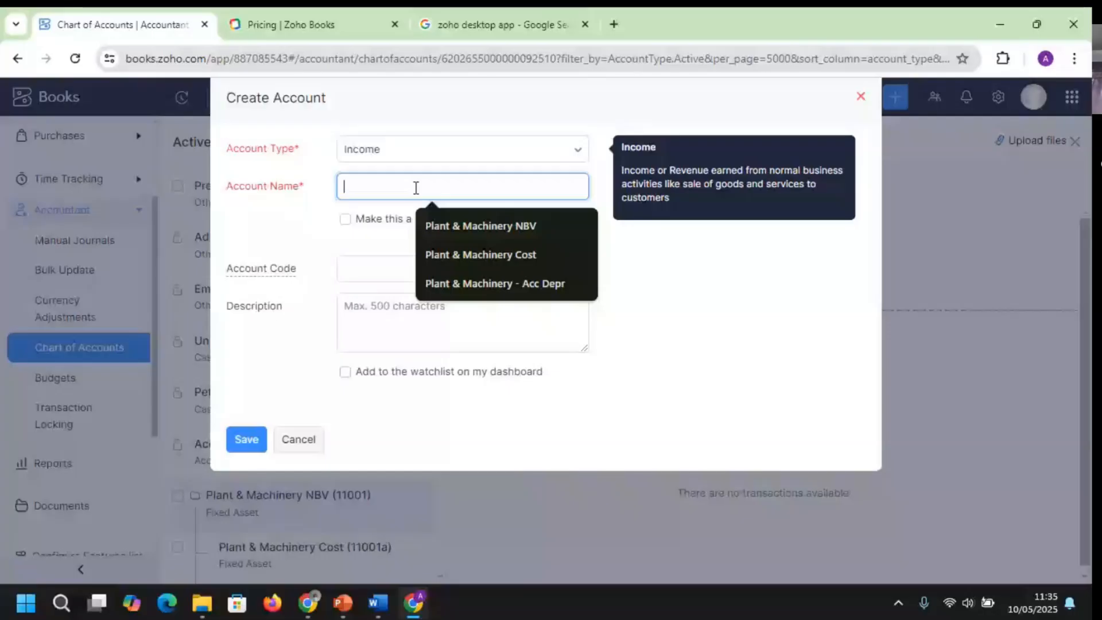
type("Noodle")
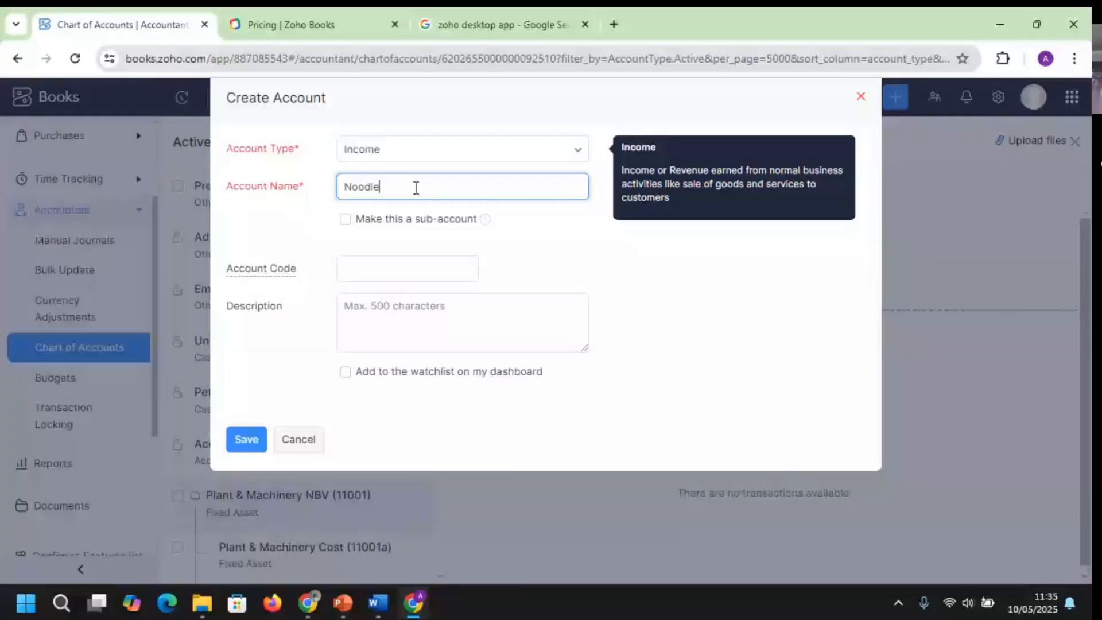
key("Home")
type("Honeywell")
key("Return")
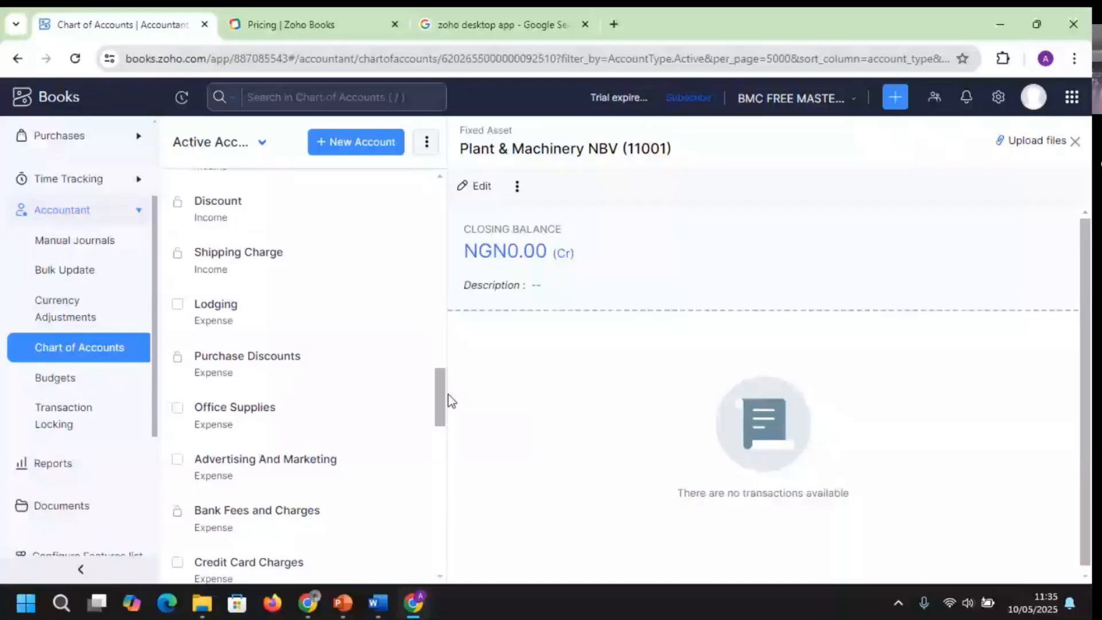
Close the account detail pane, find Income - Noodle among the Income accounts, and open its gear menu
left_click_drag(448, 395, 455, 370)
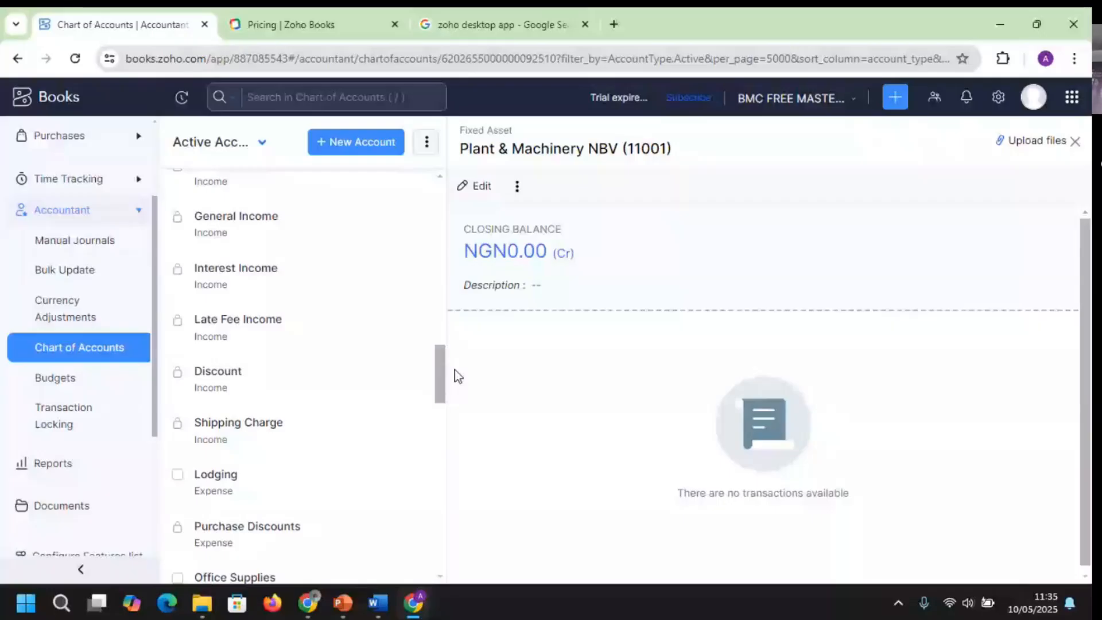
left_click_drag(454, 370, 441, 198)
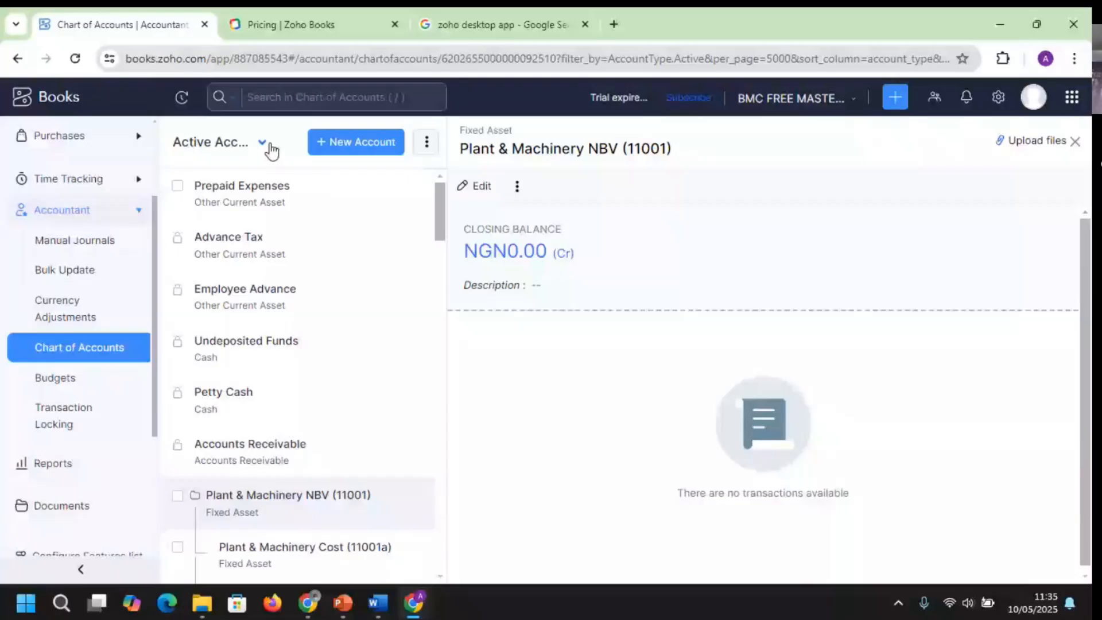
left_click(81, 355)
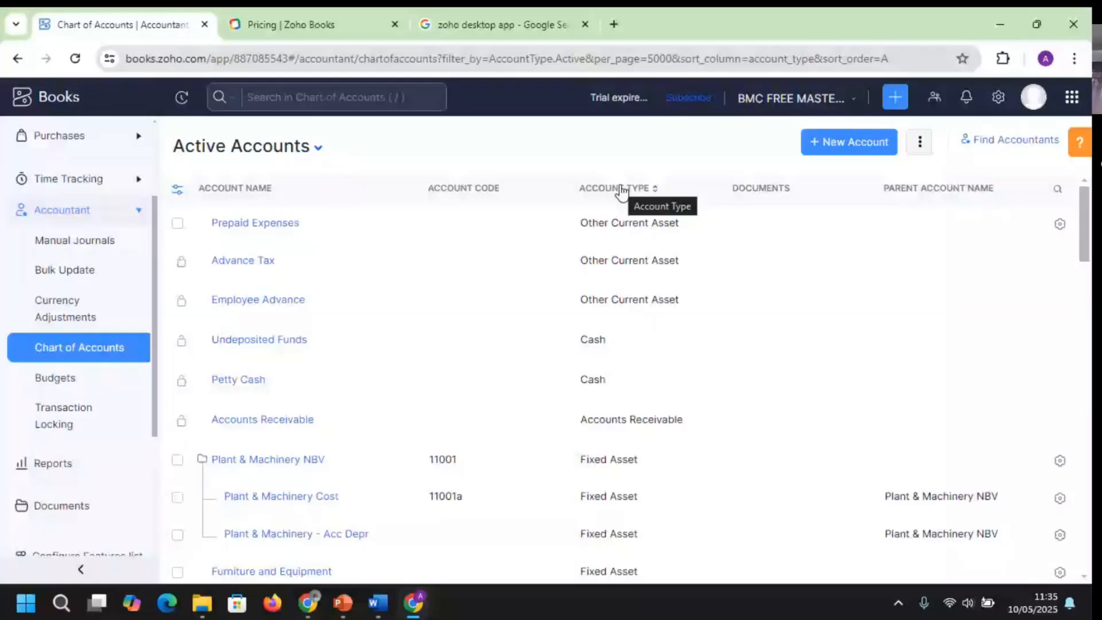
scroll(622, 191, "down", 10)
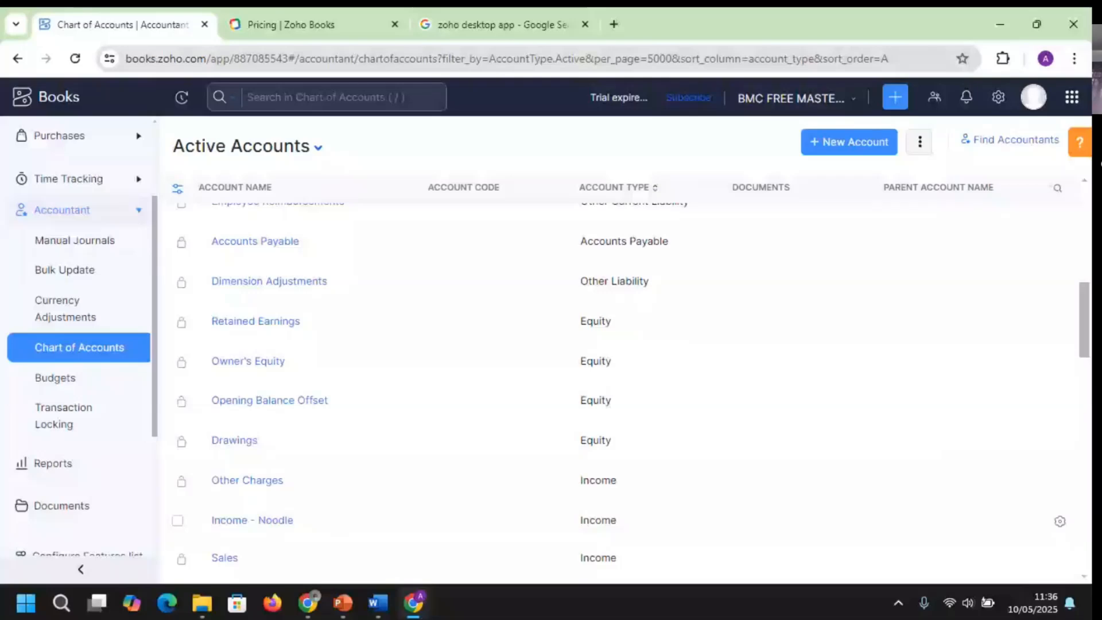
scroll(625, 390, "down", 5)
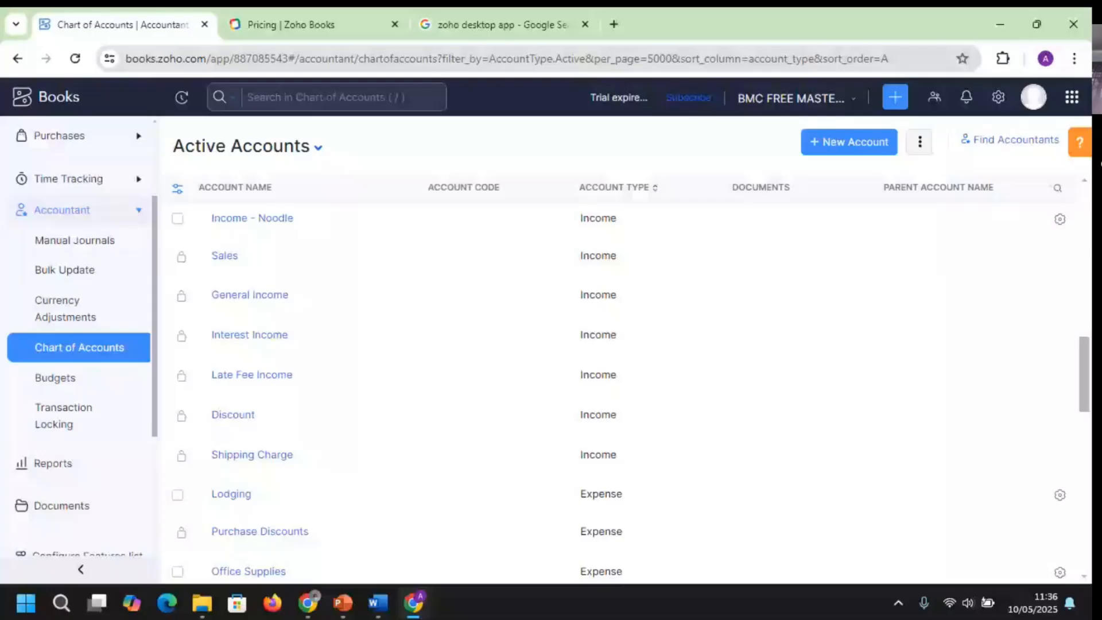
scroll(626, 391, "up", 2)
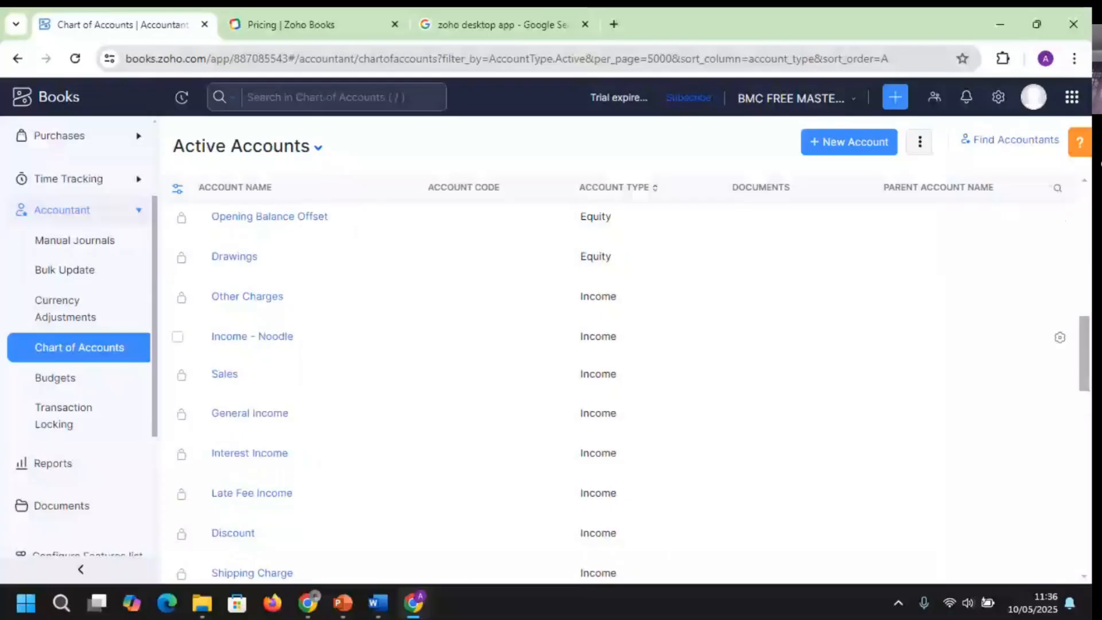
left_click(1059, 336)
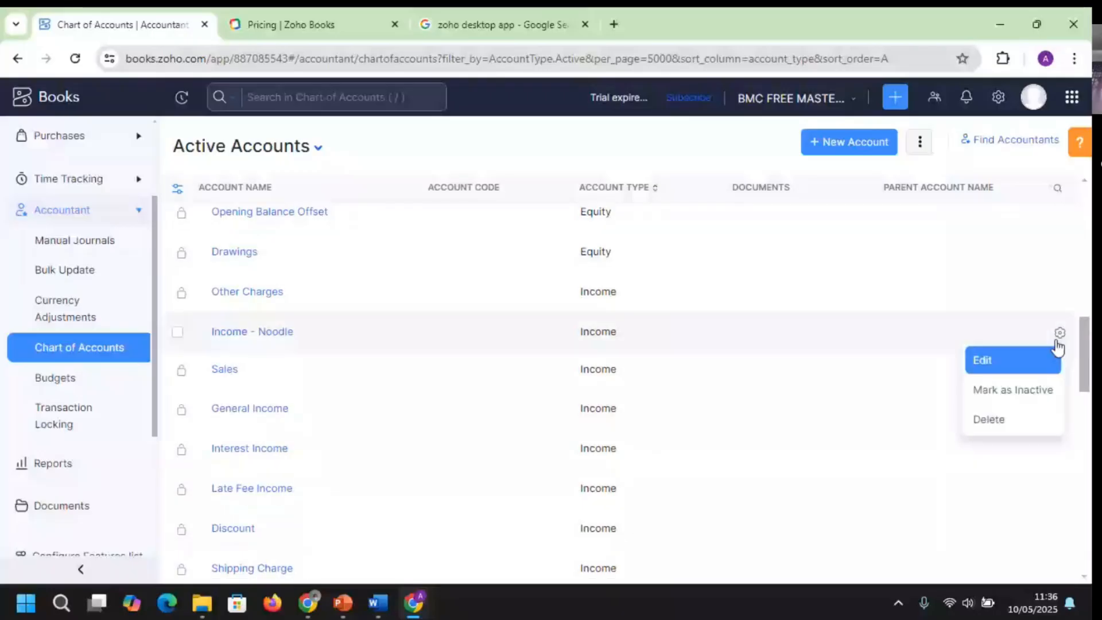
Edit Income - Noodle so its Account Code is 40001, and save
left_click(1056, 357)
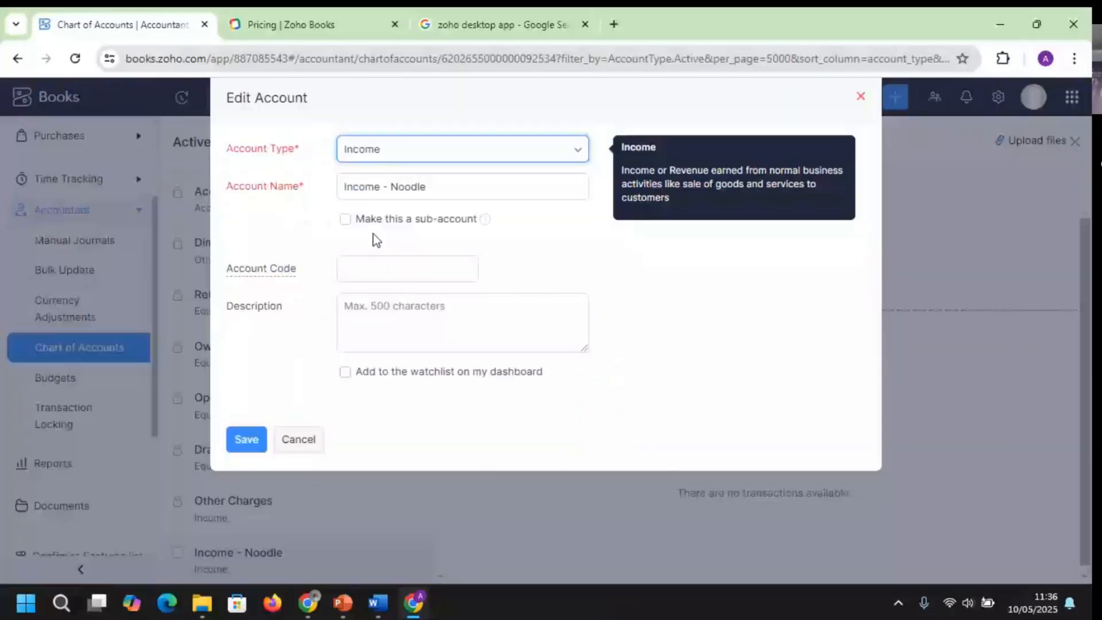
left_click(363, 269)
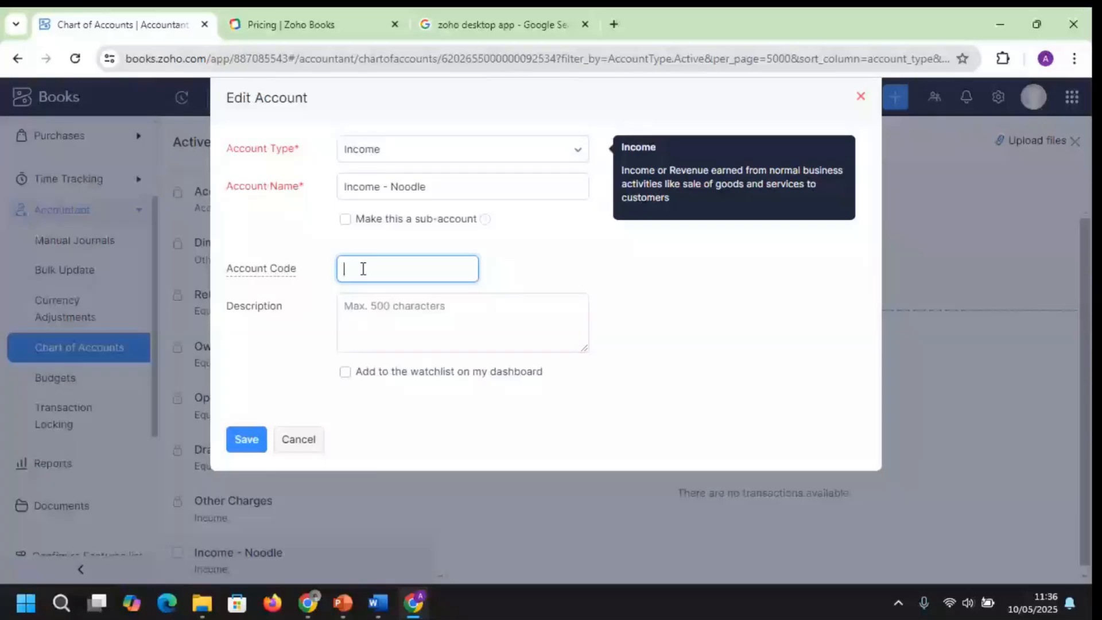
type("40001")
key("Return")
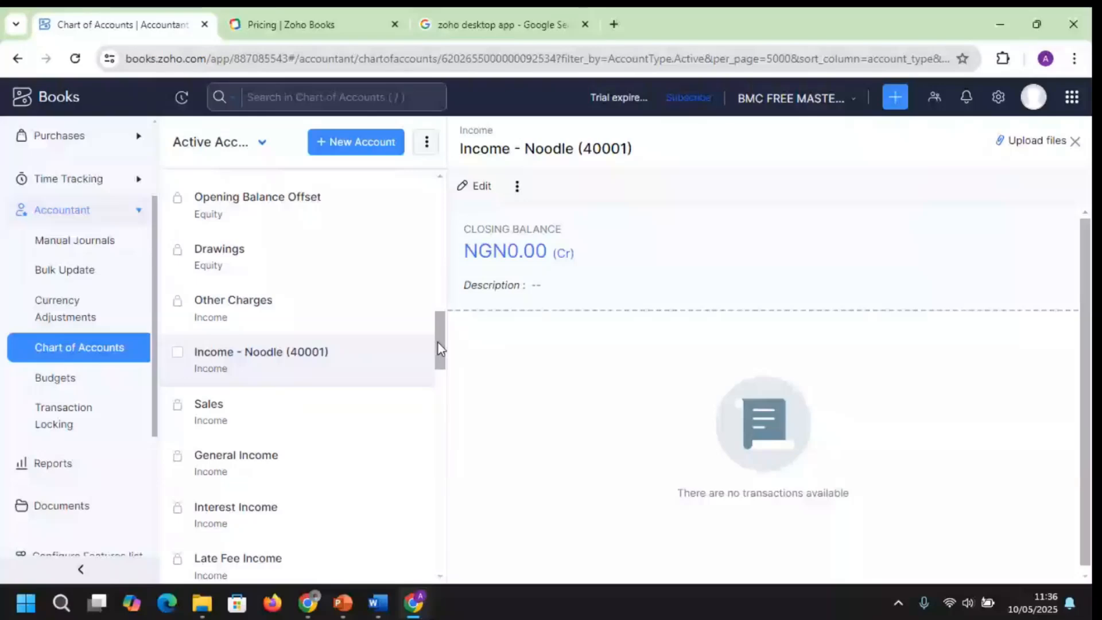
left_click_drag(438, 343, 433, 270)
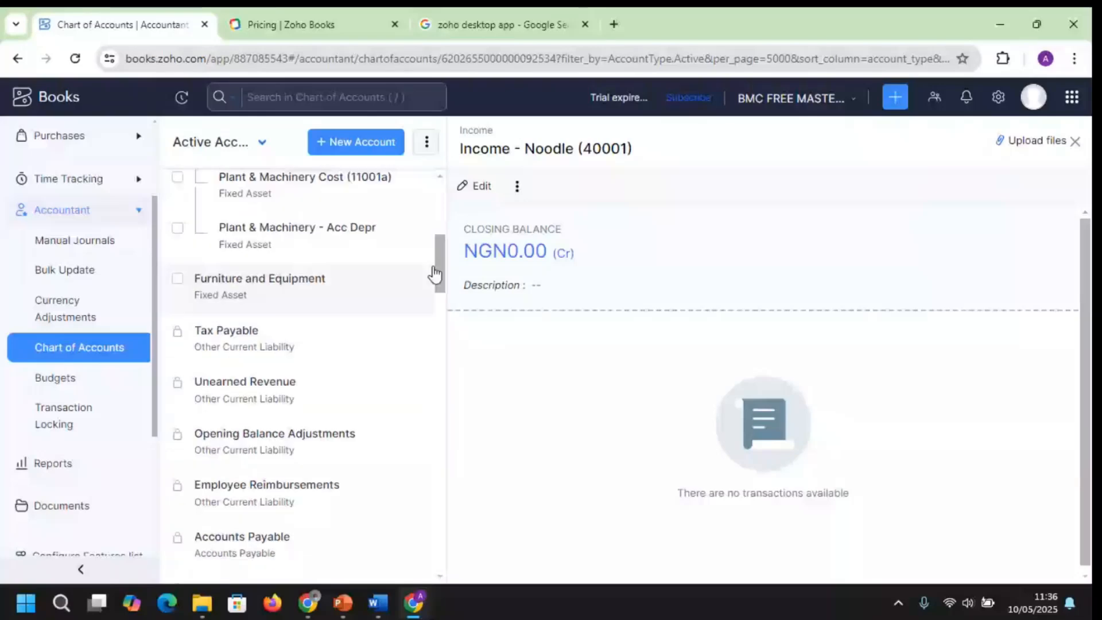
mouse_move(362, 613)
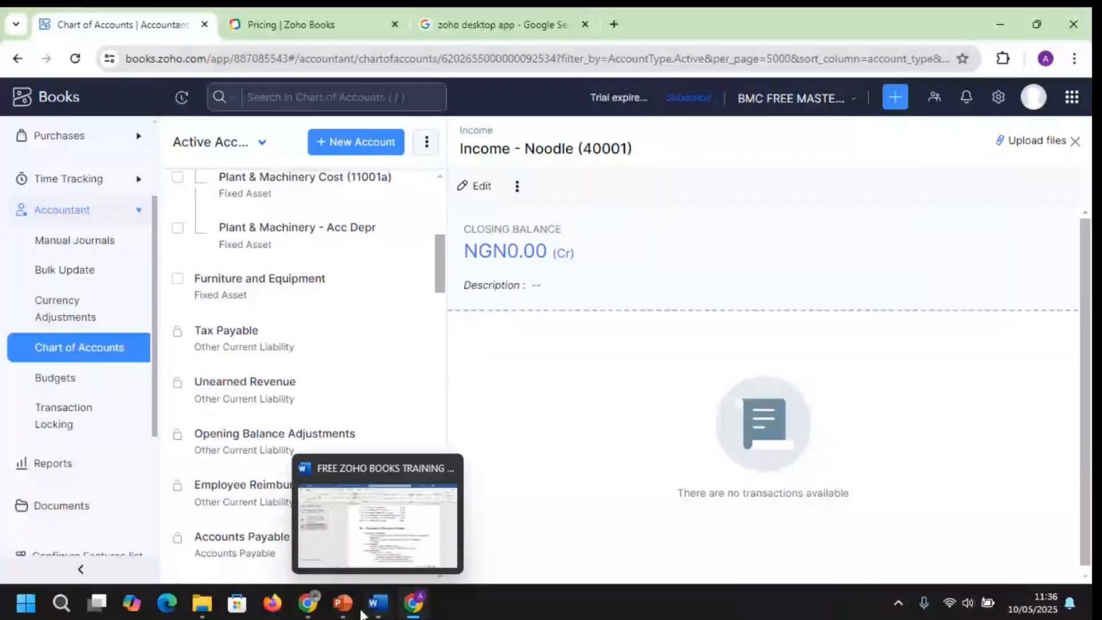
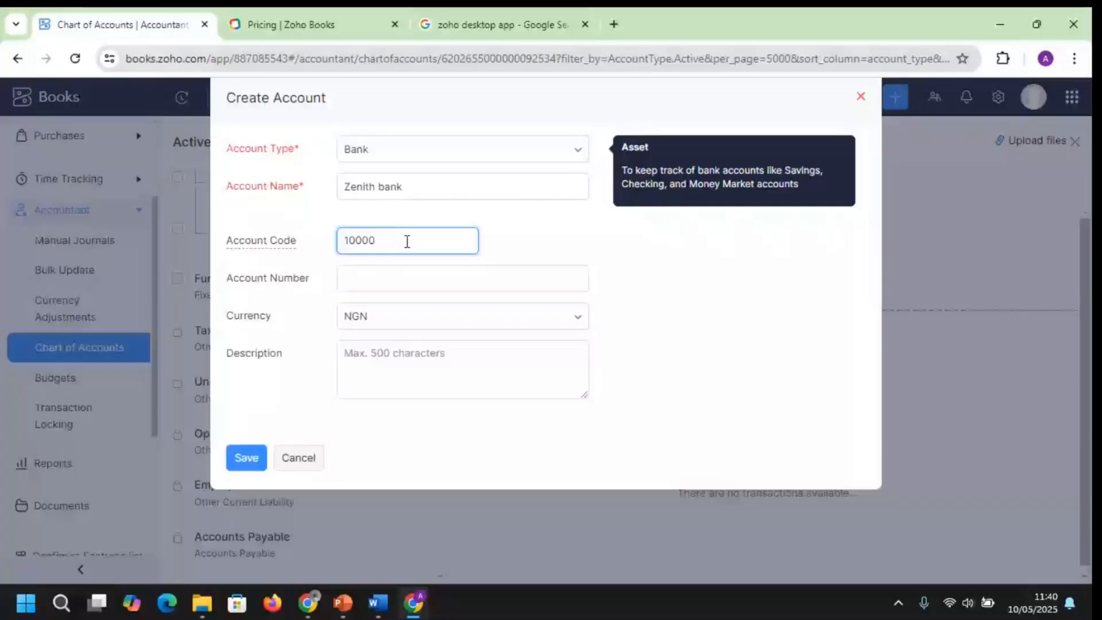
Set the Zenith bank account code to 10001, save it, and return to the full Chart of Accounts
key("BackSpace")
type("1")
left_click(391, 281)
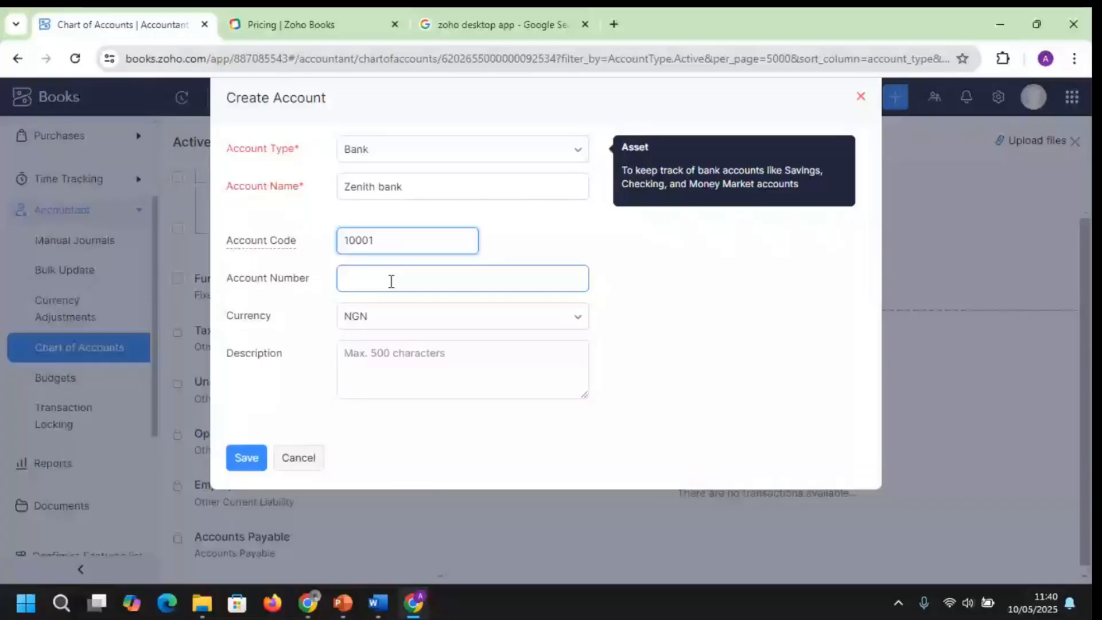
left_click(391, 281)
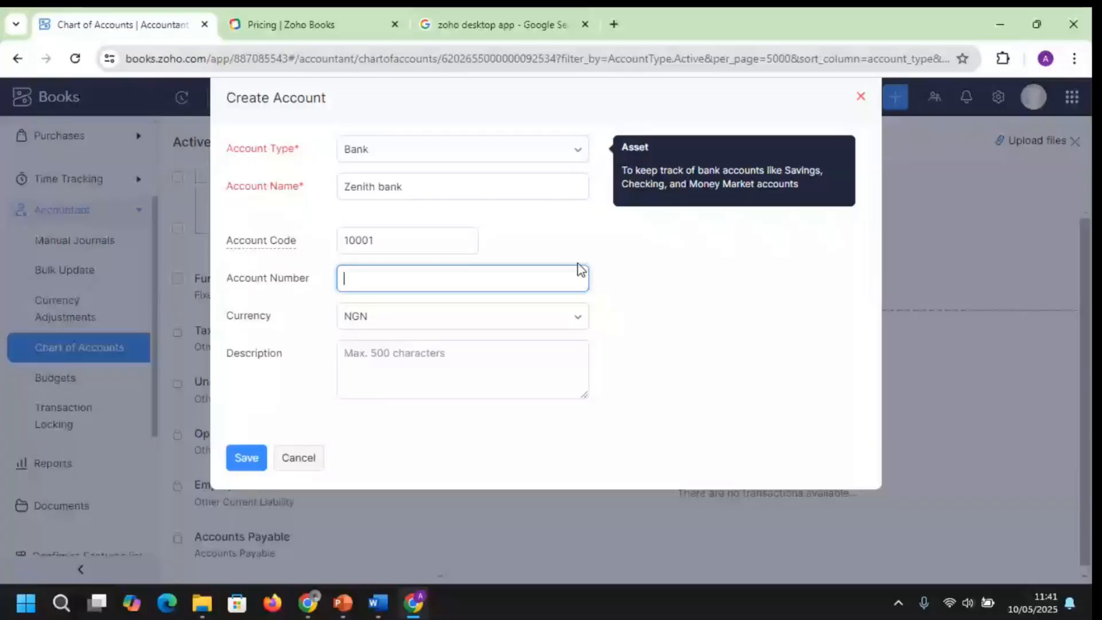
left_click(247, 459)
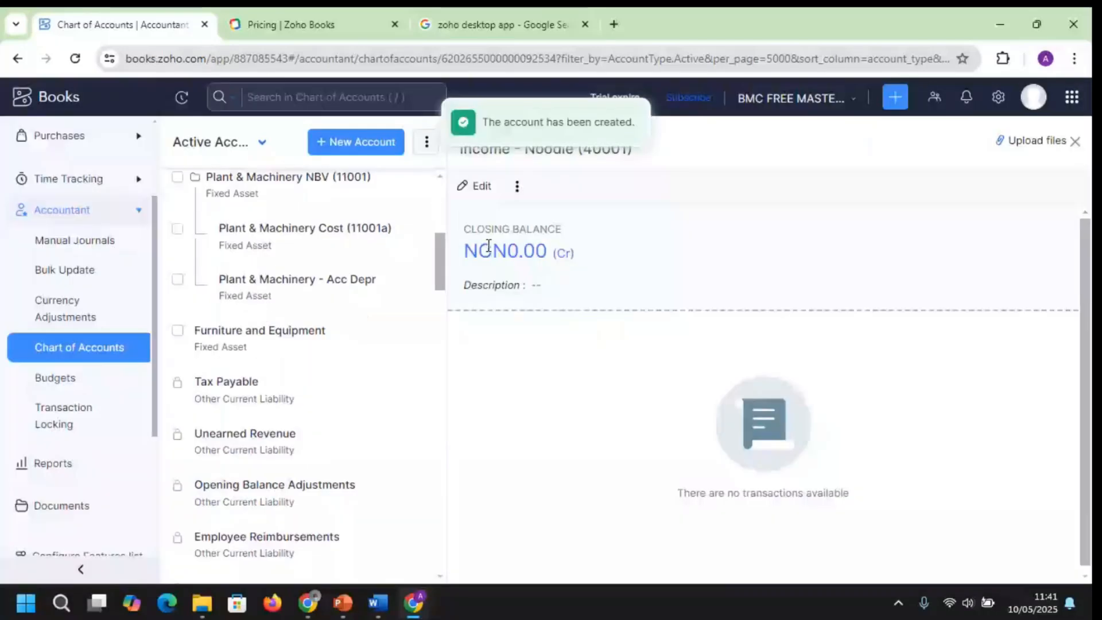
scroll(442, 172, "up", 6)
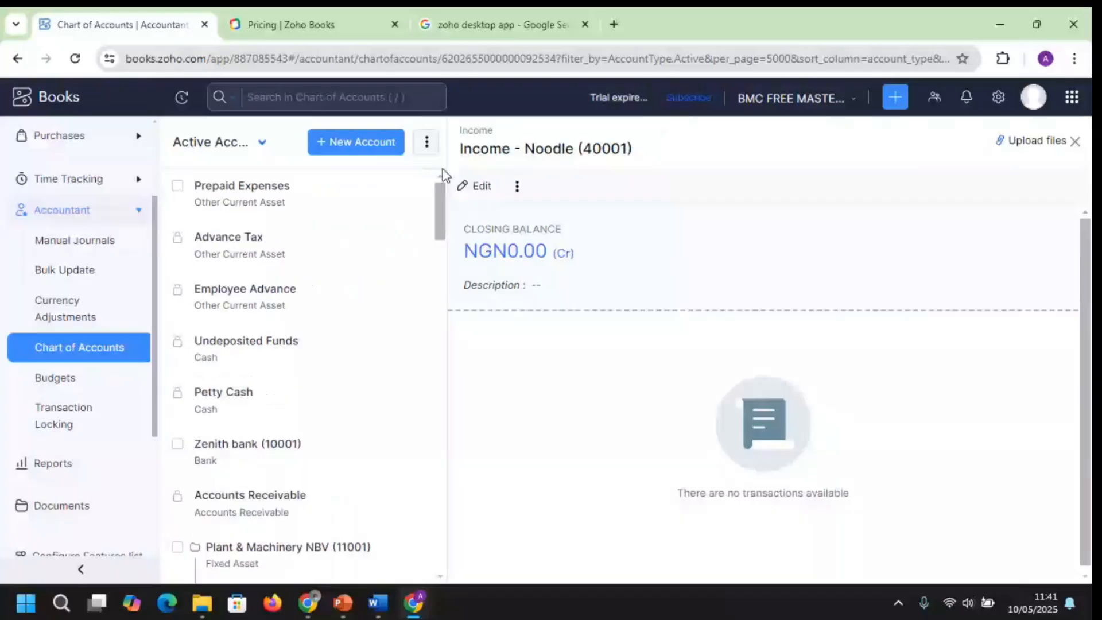
left_click(85, 347)
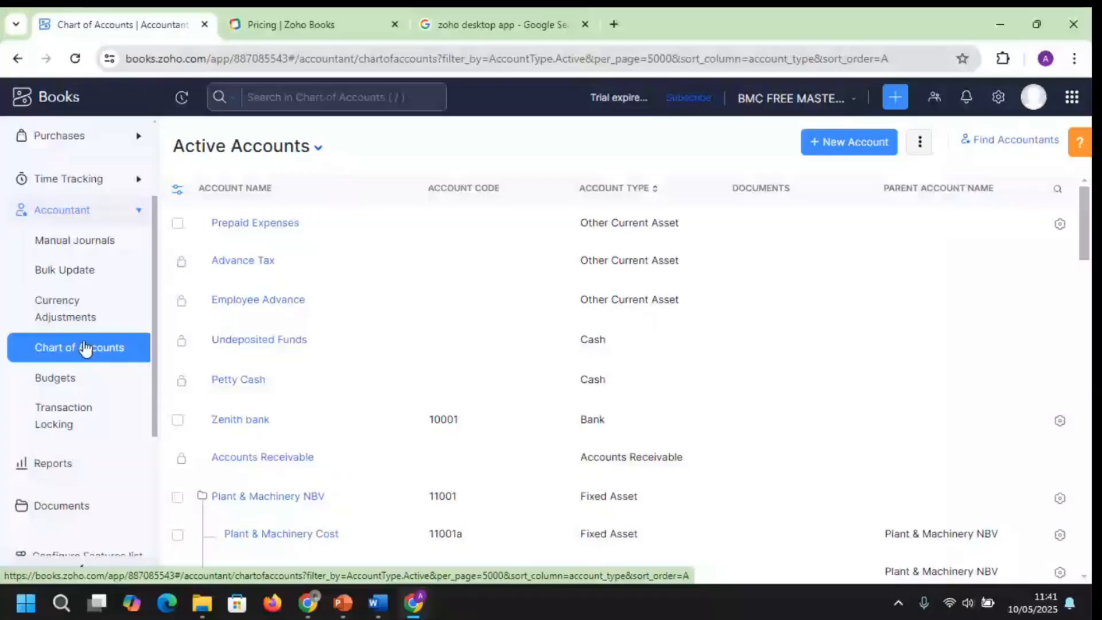
Create a new Bank-type account named 'Zenith - Ogba' and save it
left_click(855, 143)
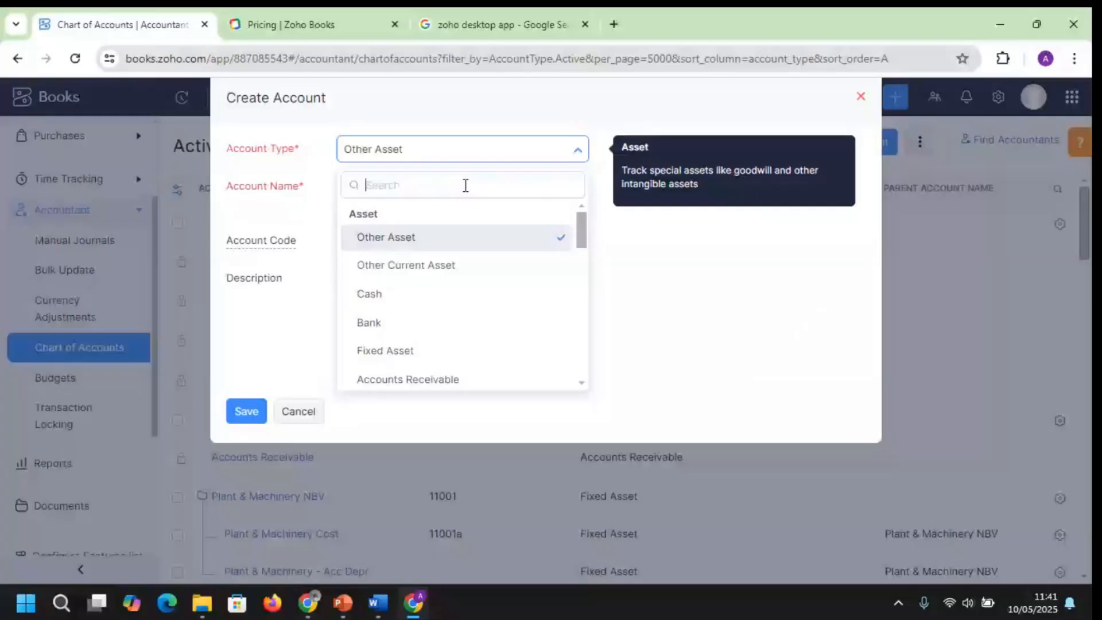
left_click(369, 322)
left_click(383, 186)
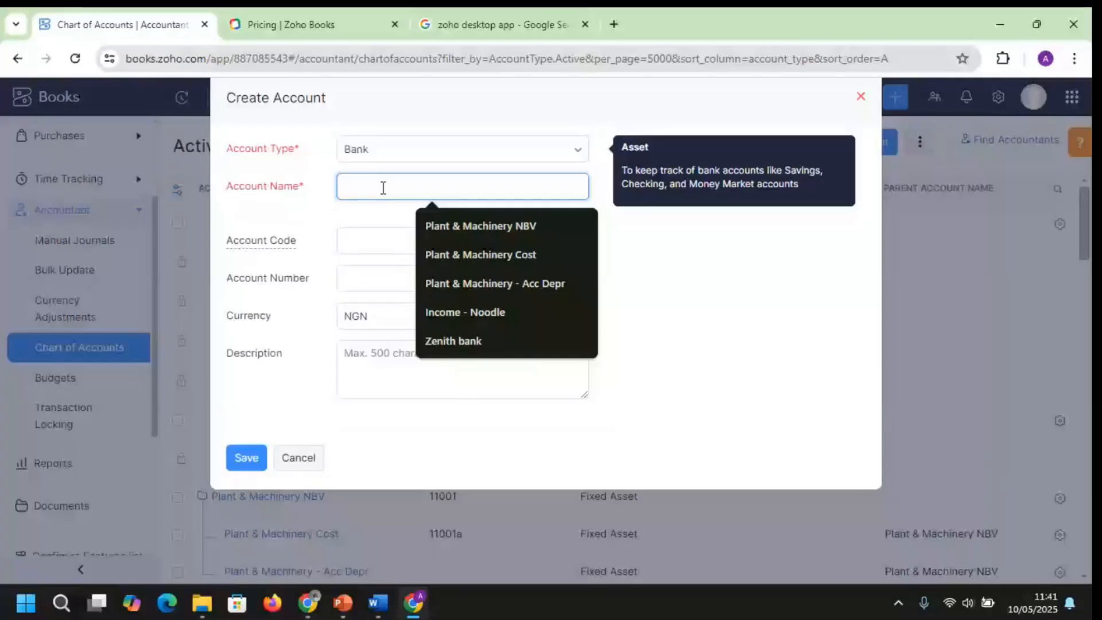
type("Zenith -")
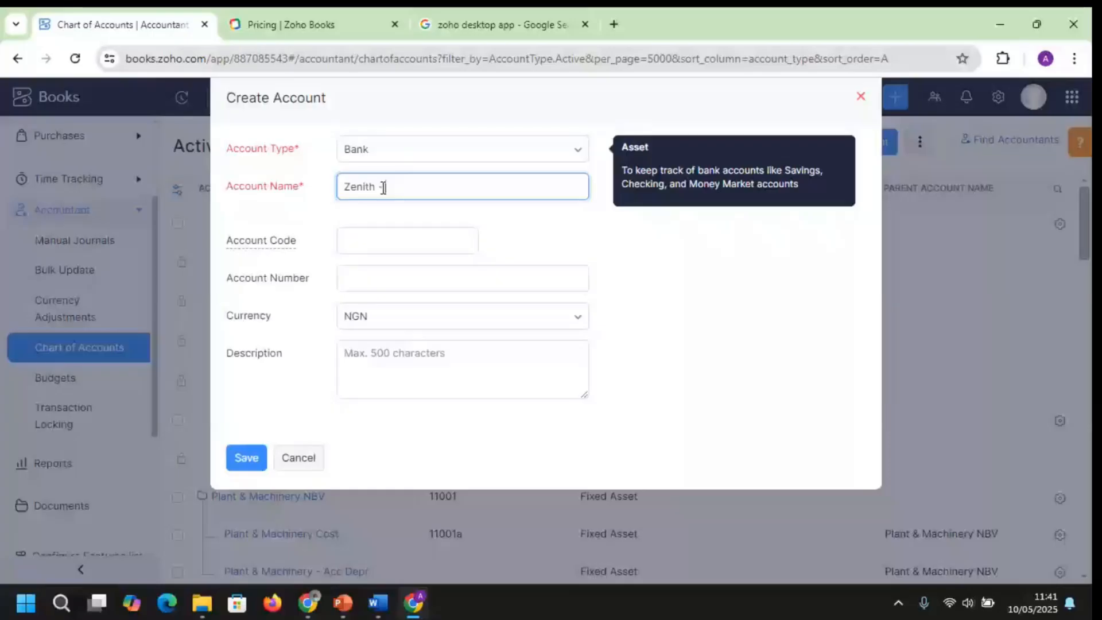
type("  Ogba")
left_click(451, 150)
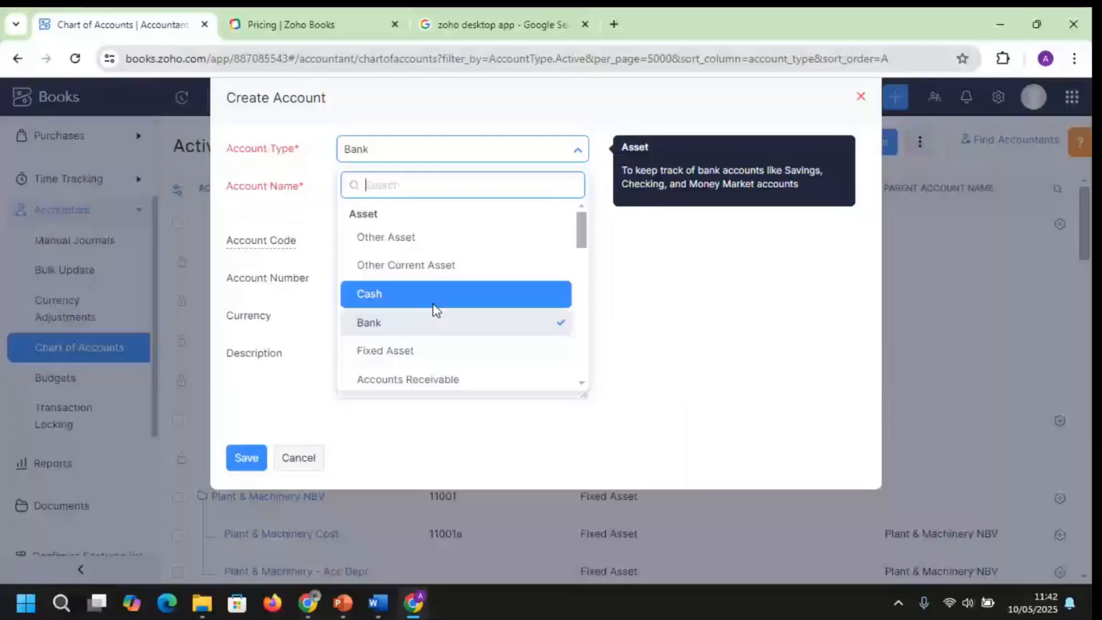
left_click(435, 321)
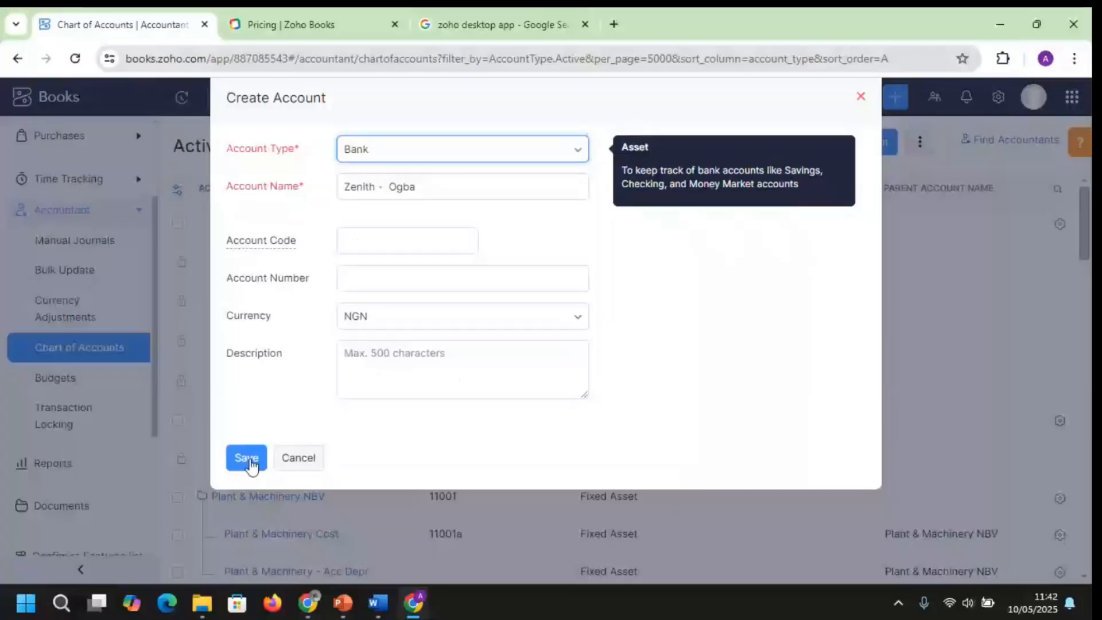
left_click(248, 459)
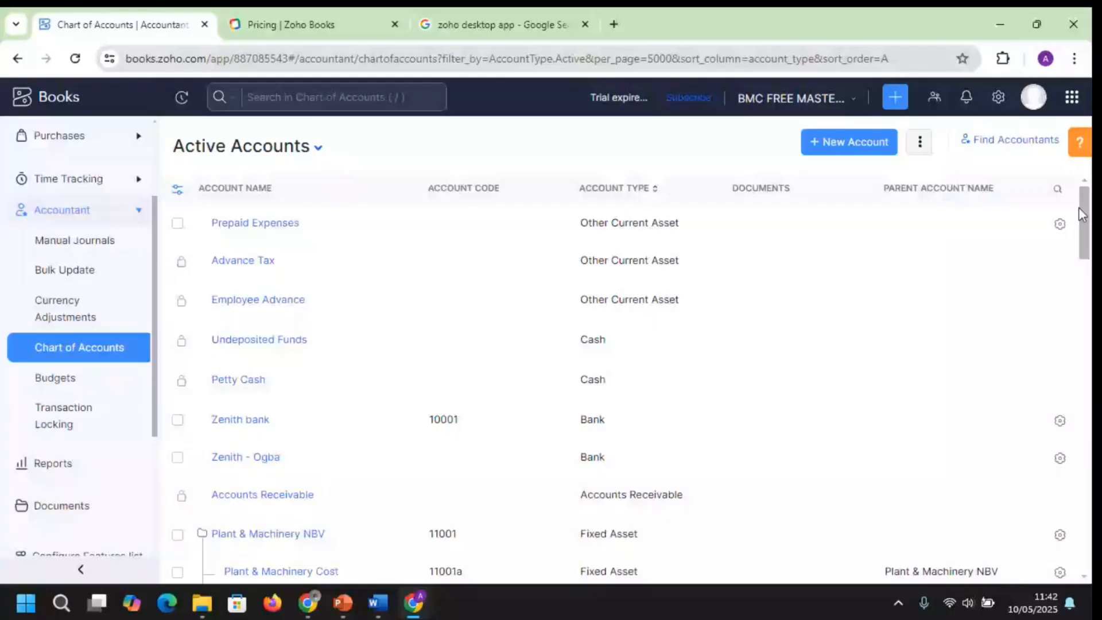
left_click(673, 445)
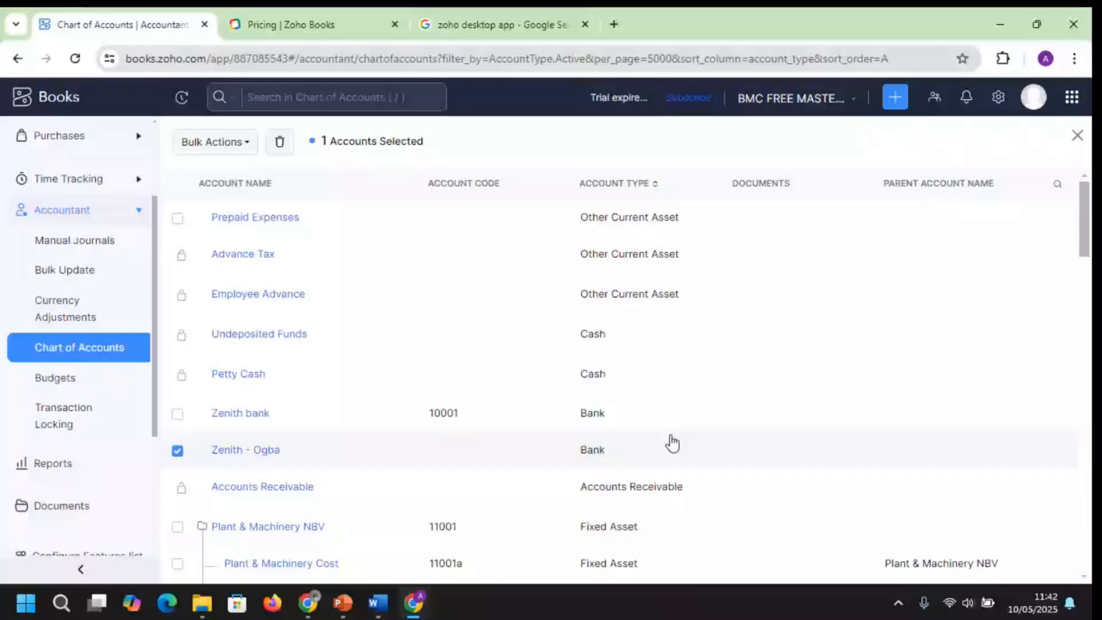
Edit the Zenith - Ogba account to set its account code to 10002 and save
left_click(672, 445)
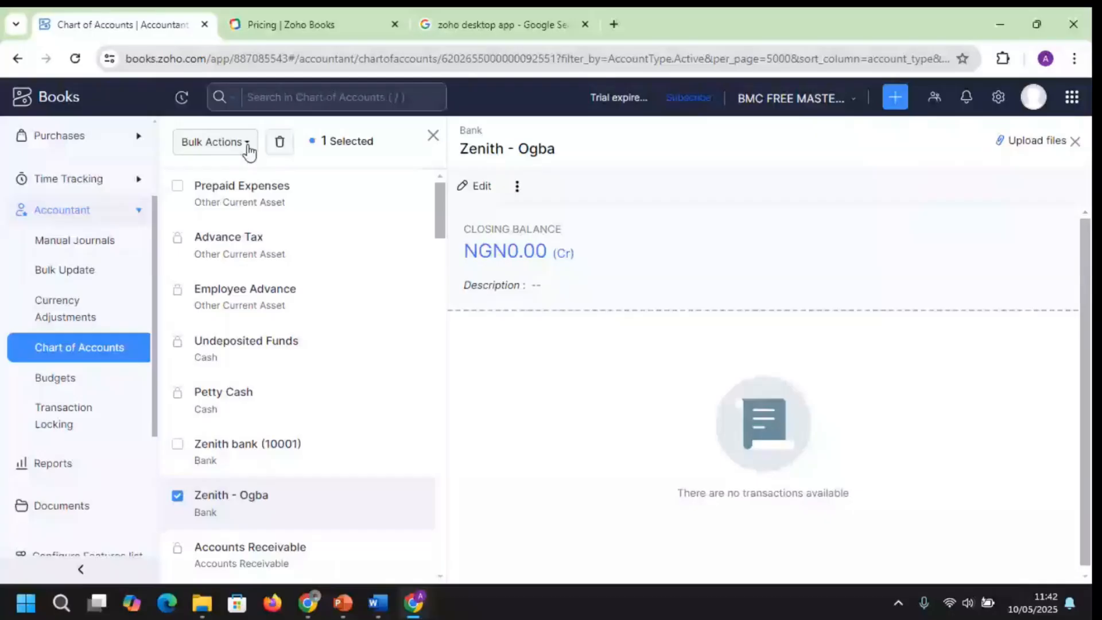
left_click(481, 186)
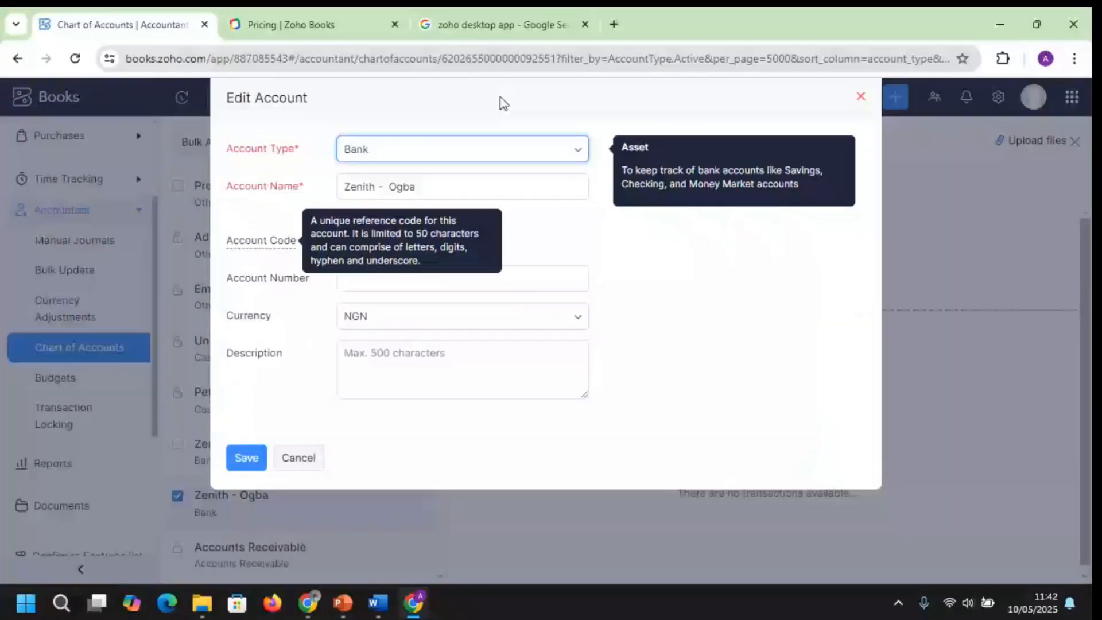
left_click(421, 239)
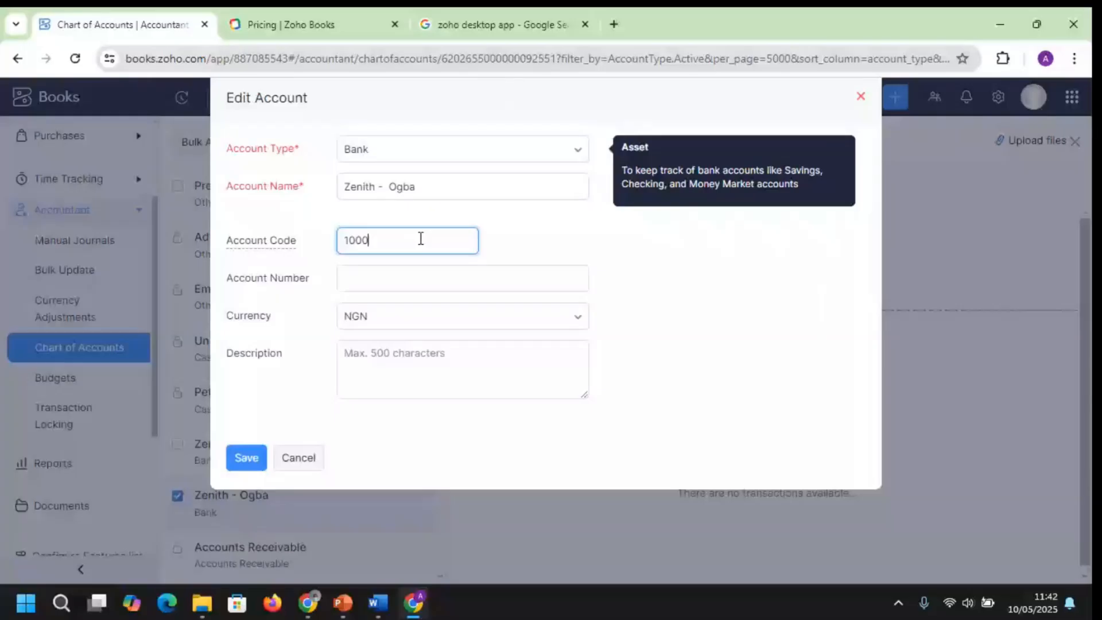
type("2")
key("Return")
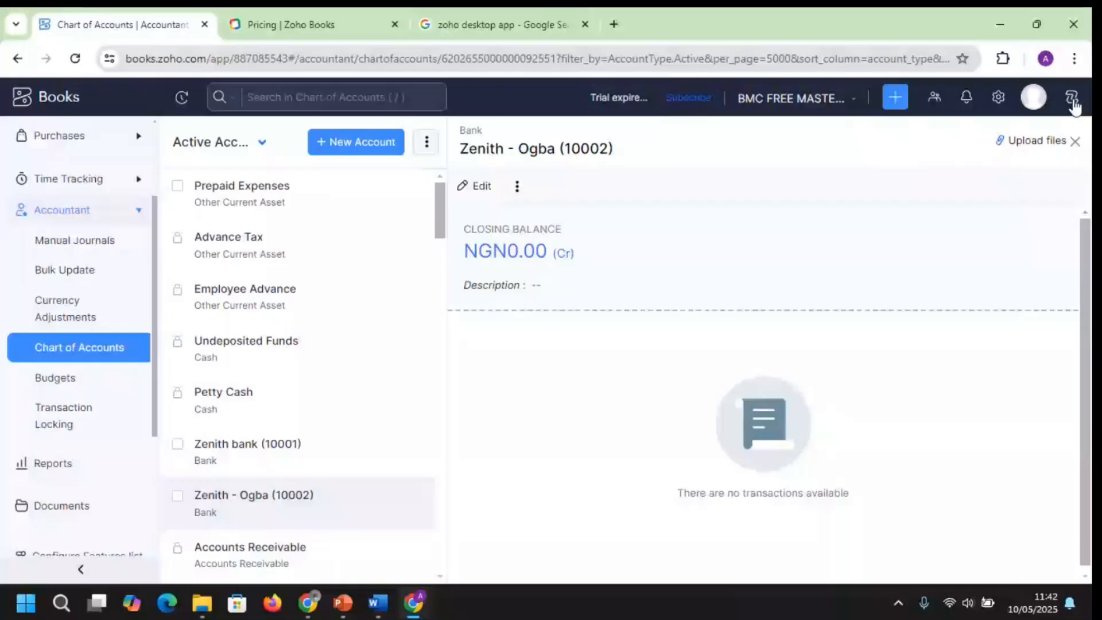
left_click(1073, 99)
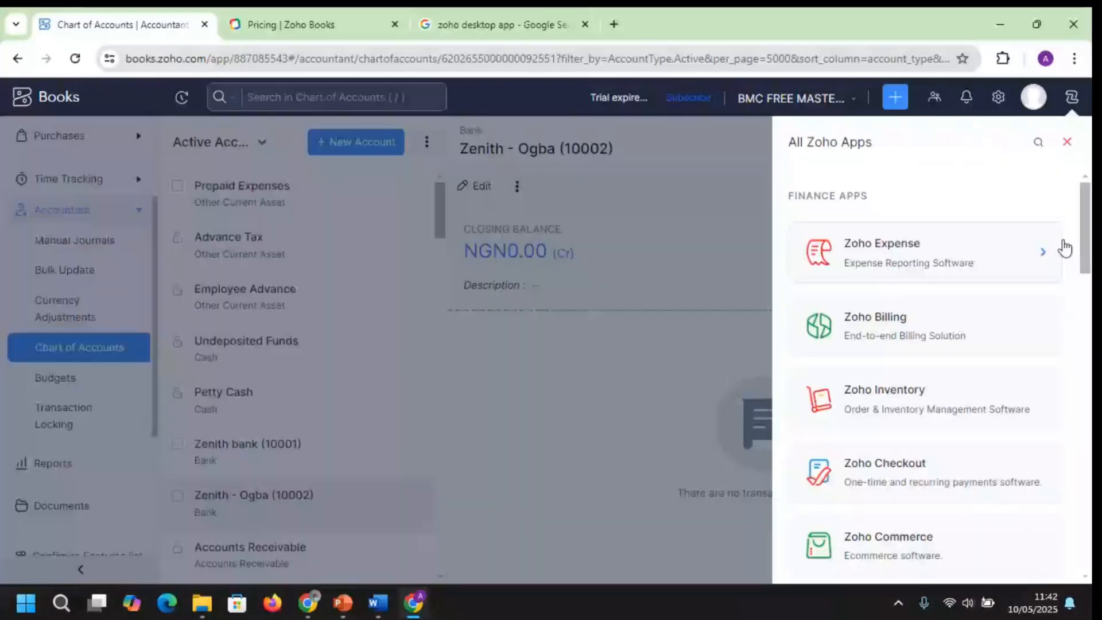
scroll(1065, 248, "down", 2)
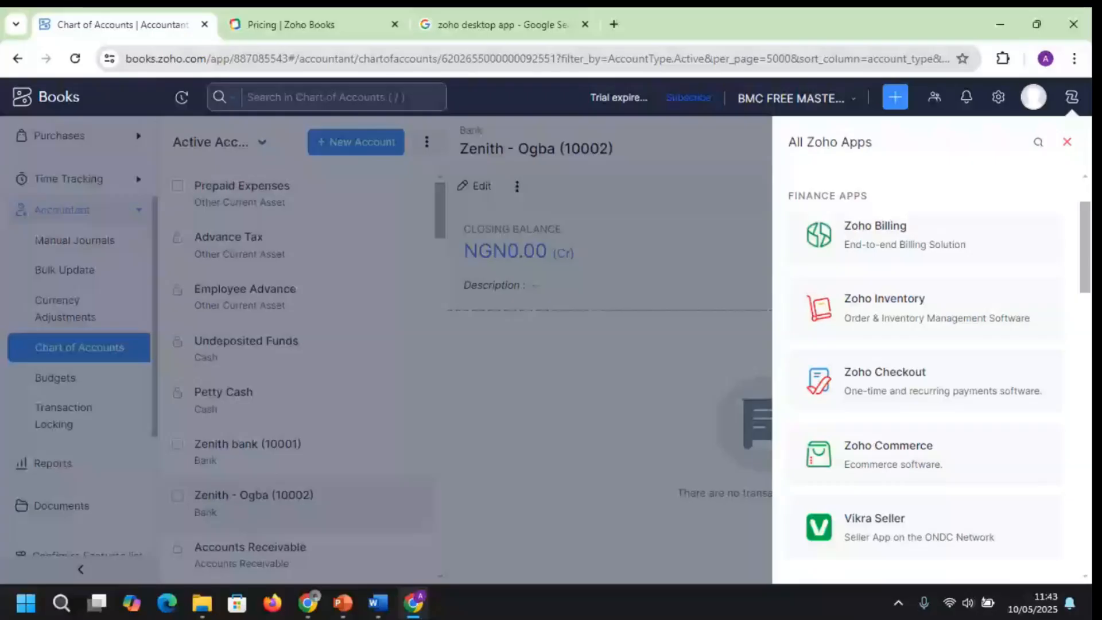
scroll(930, 344, "down", 10)
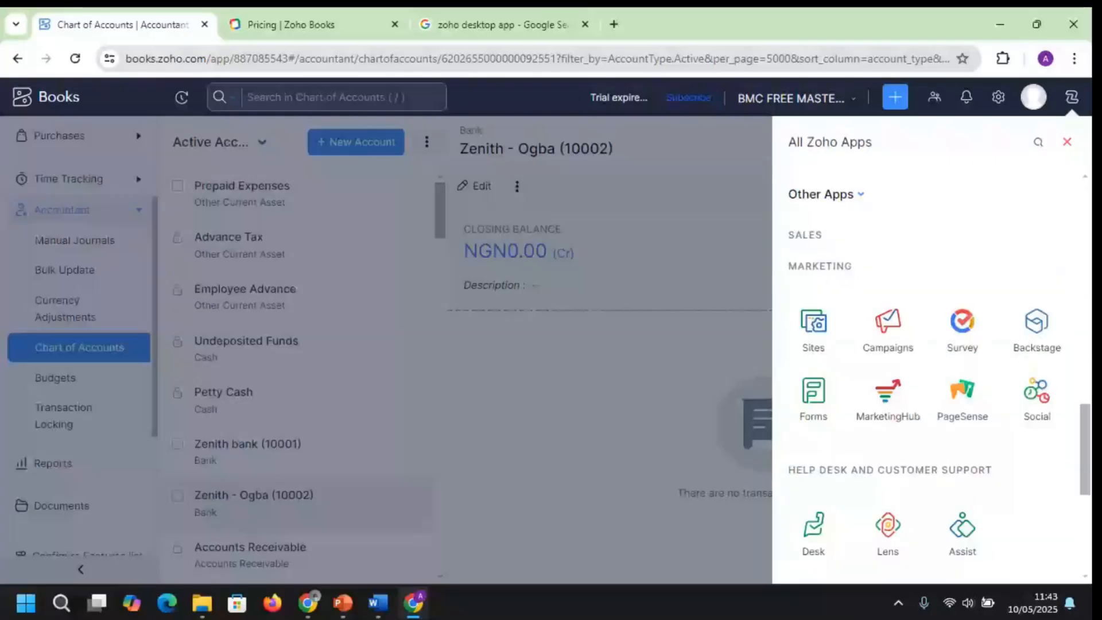
left_click(1067, 142)
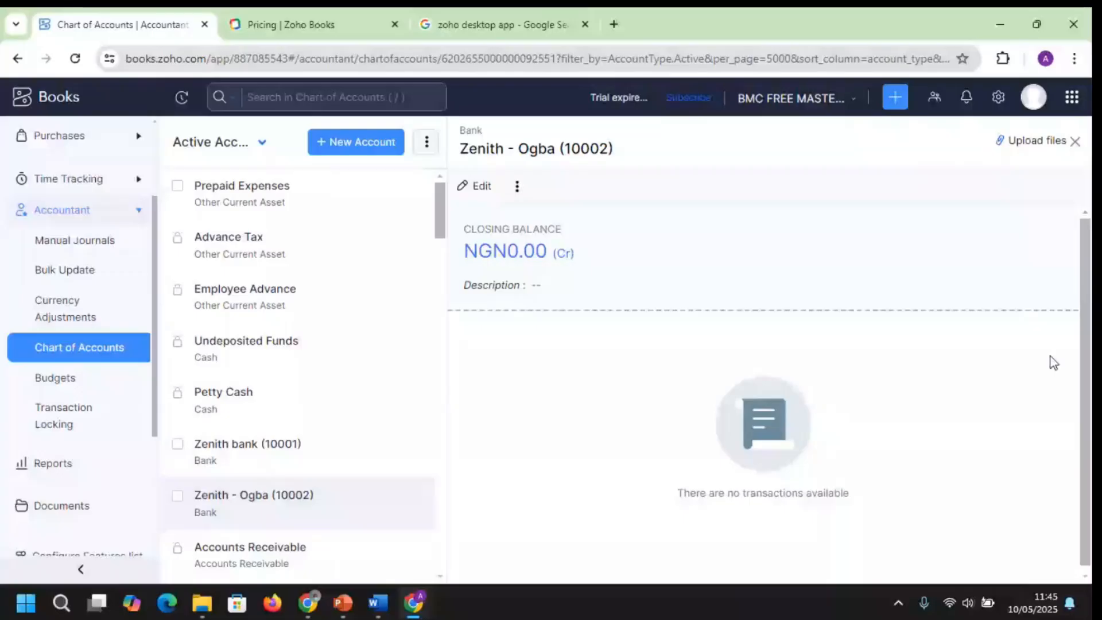
Open the Undeposited Funds account from the accounts list and bring up its Edit Account form
left_click(1075, 142)
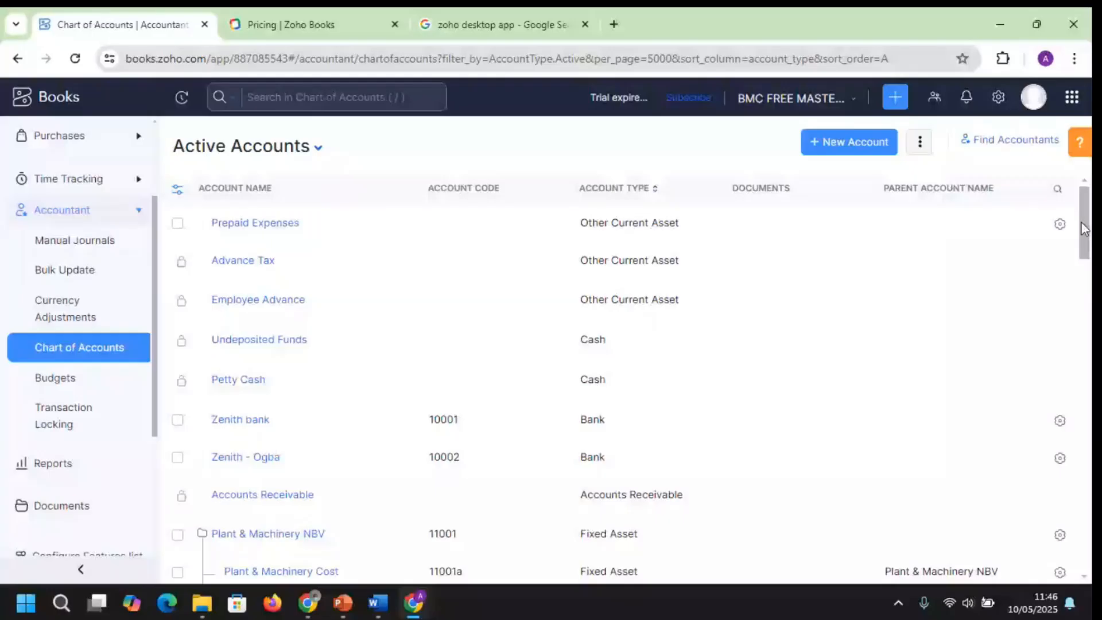
left_click(259, 339)
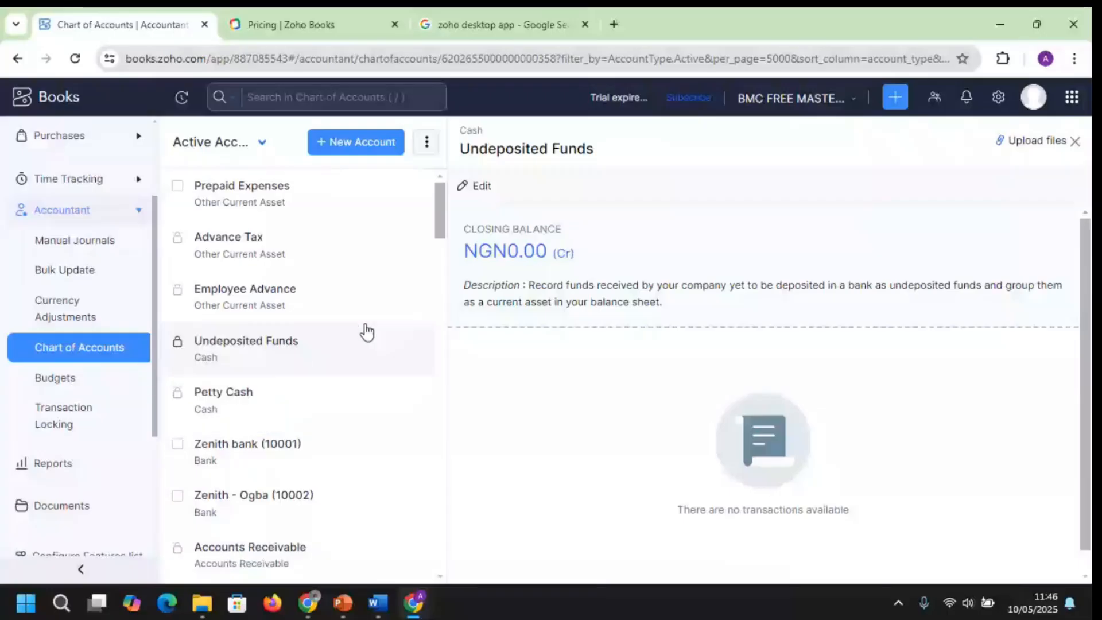
left_click(425, 146)
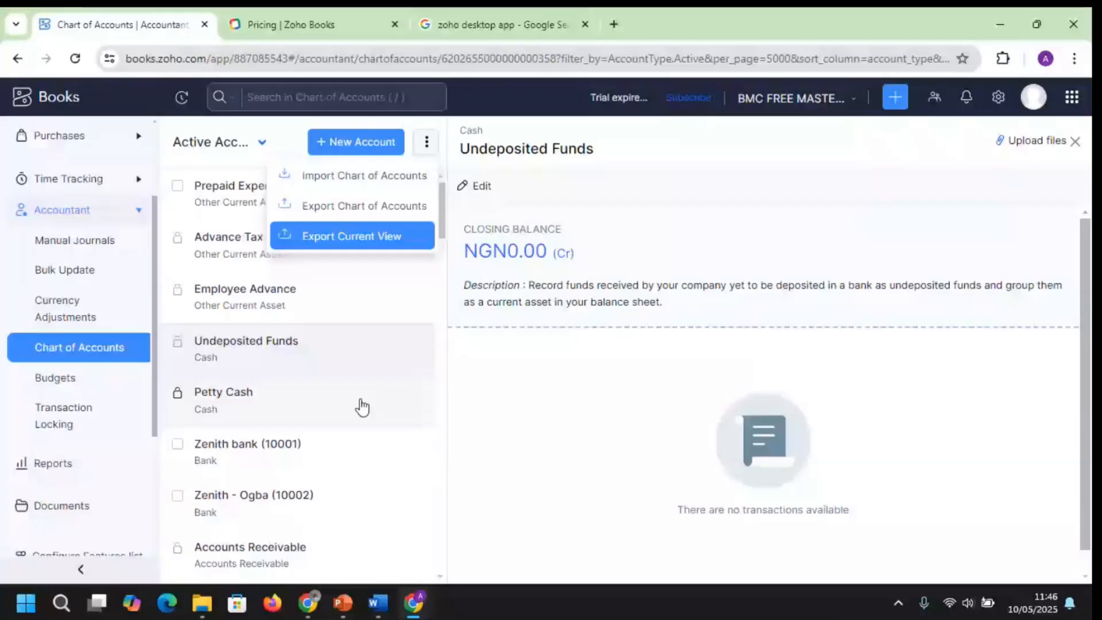
left_click(462, 211)
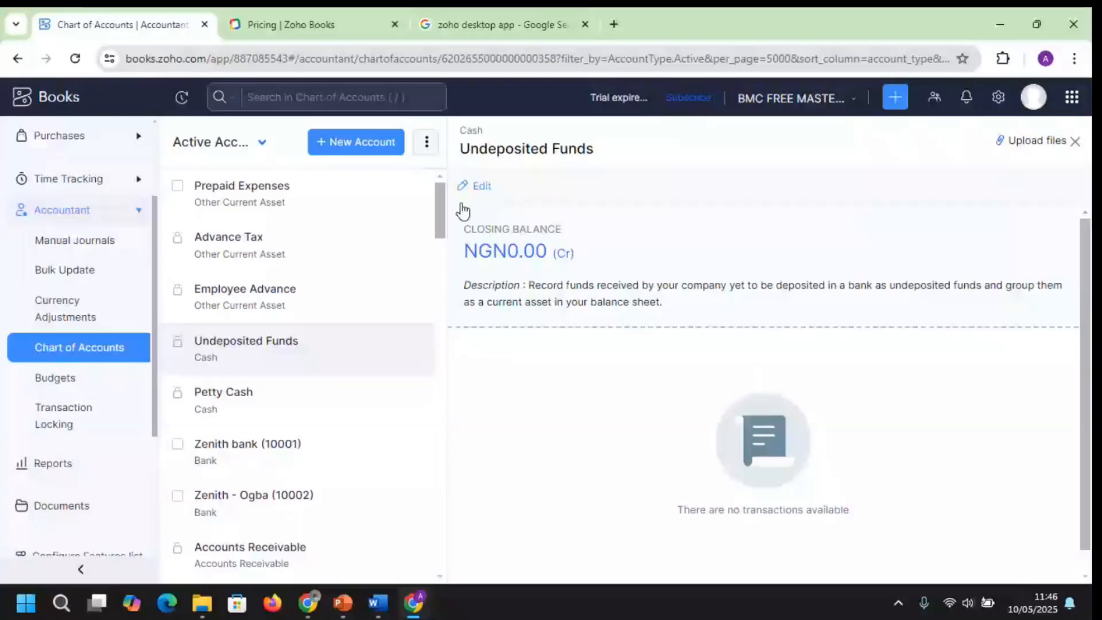
left_click(427, 144)
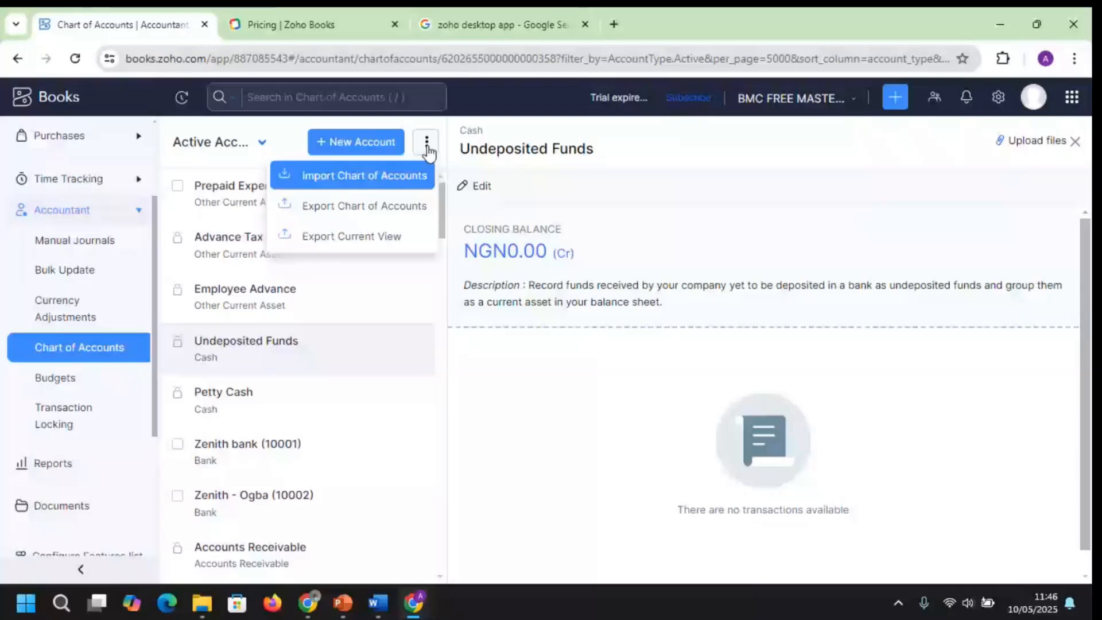
left_click(480, 186)
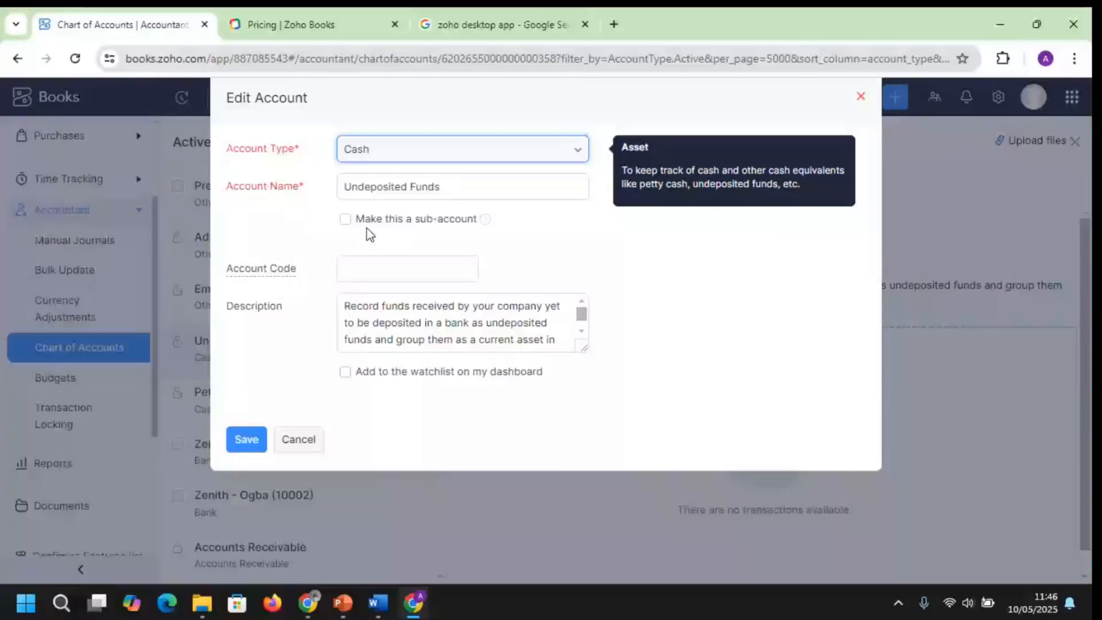
Rename Undeposited Funds to 'IMPREST' with account code 10101 and save it
left_click(860, 97)
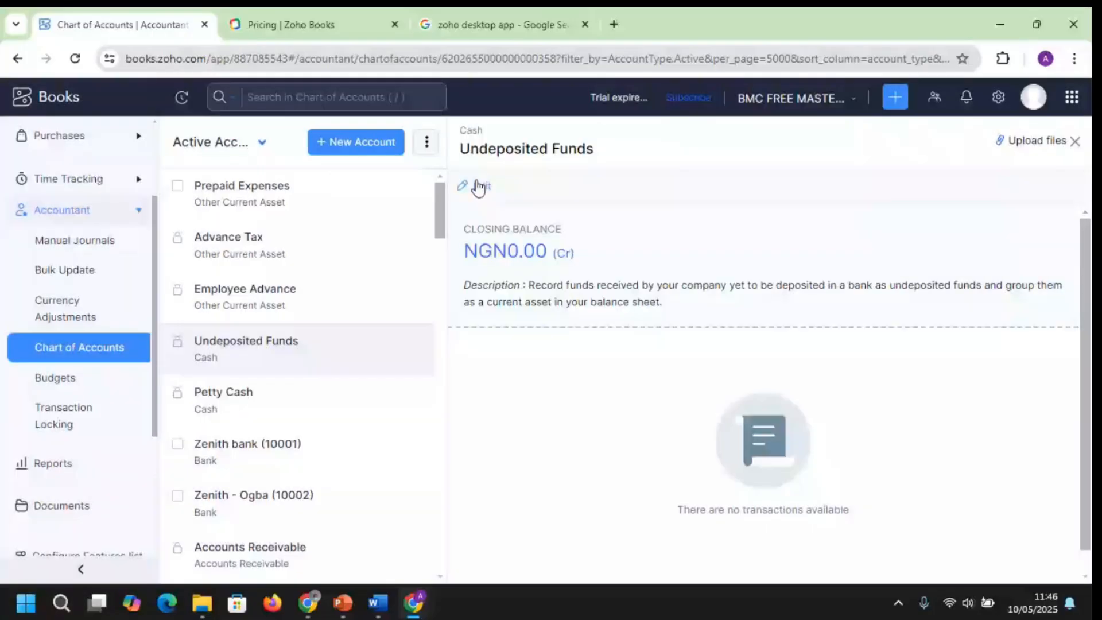
left_click(478, 187)
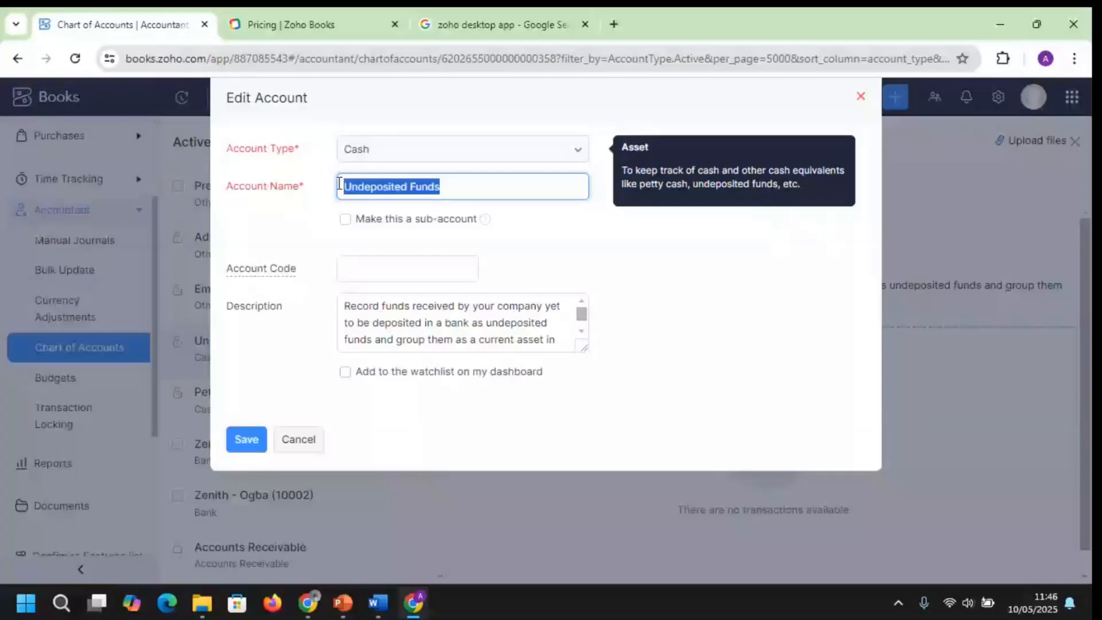
type("IMPRES")
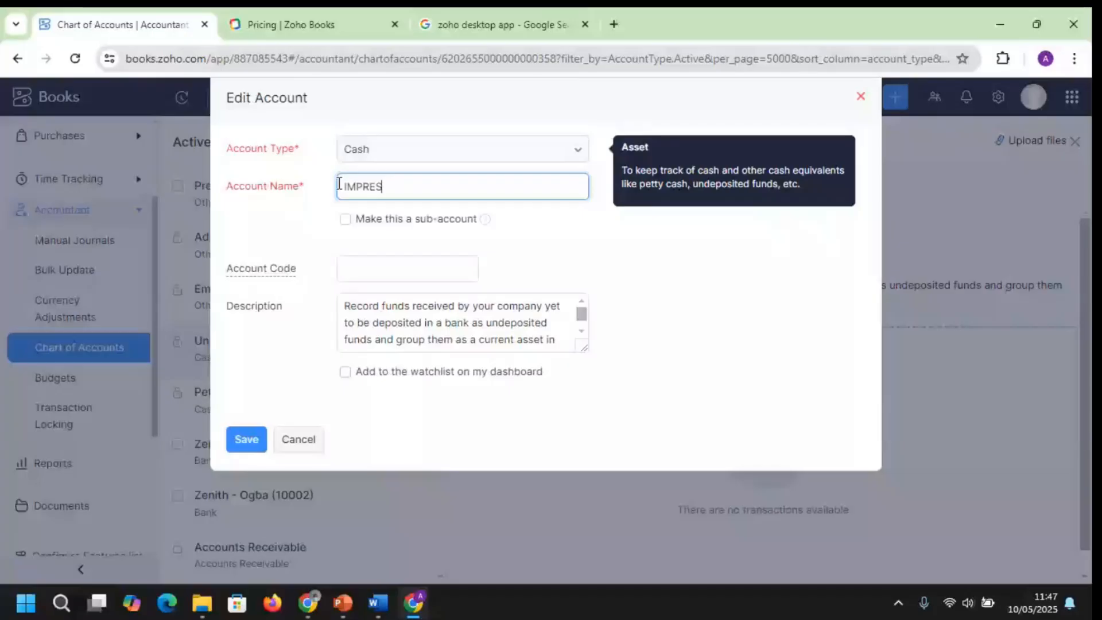
type("T")
left_click(411, 273)
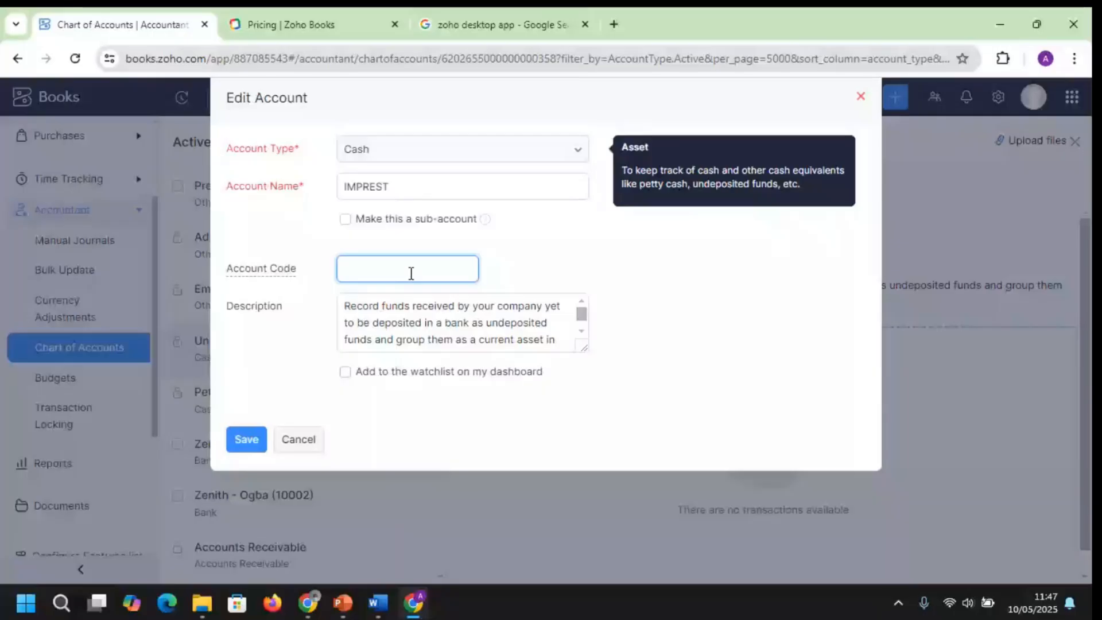
type("1")
key("BackSpace")
type("0101")
left_click(246, 439)
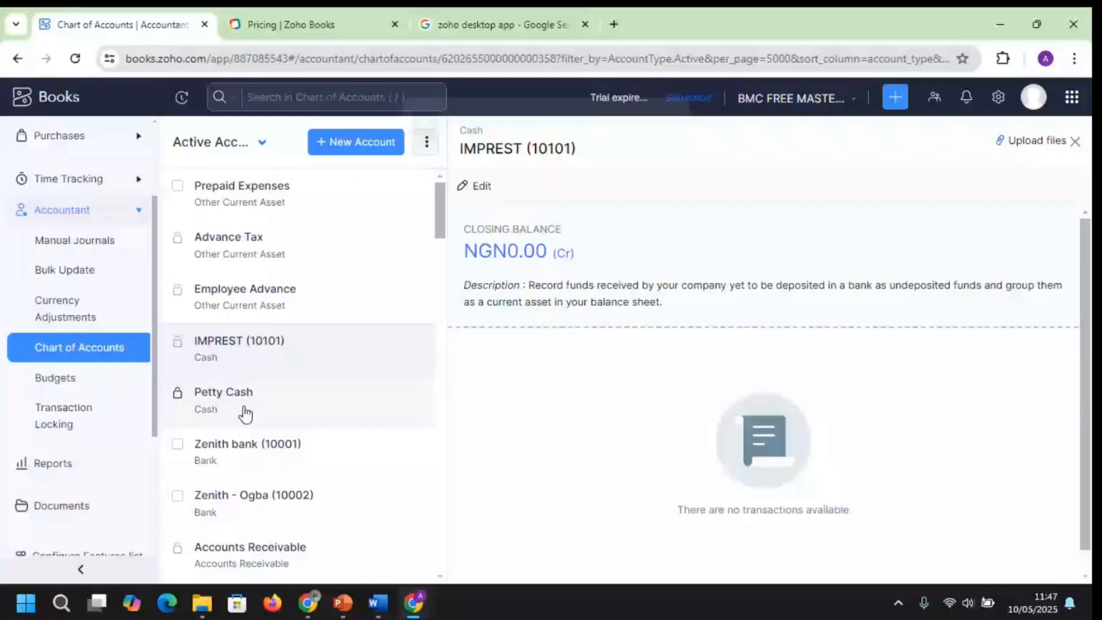
Rename the Petty Cash account to 'Main Cash' and save it
left_click(237, 409)
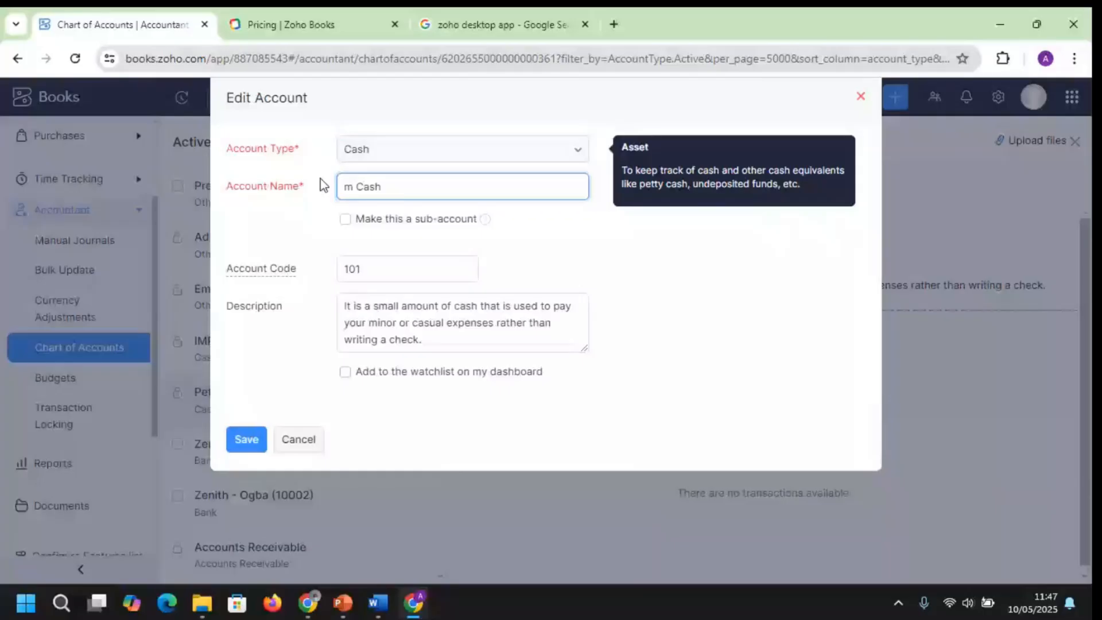
key("BackSpace")
type("Main")
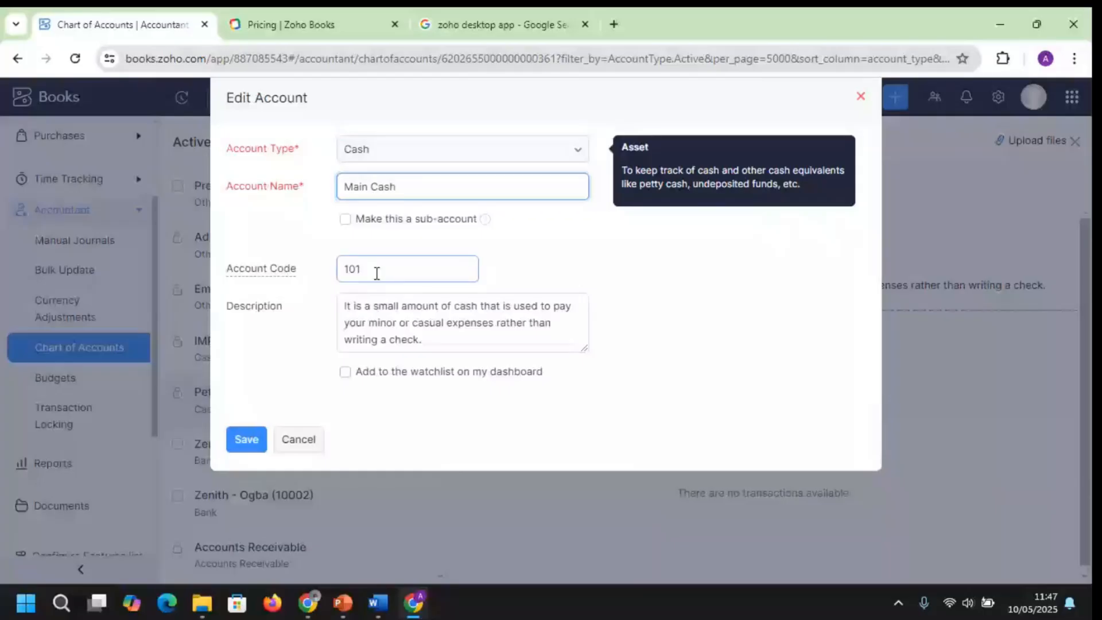
left_click(241, 443)
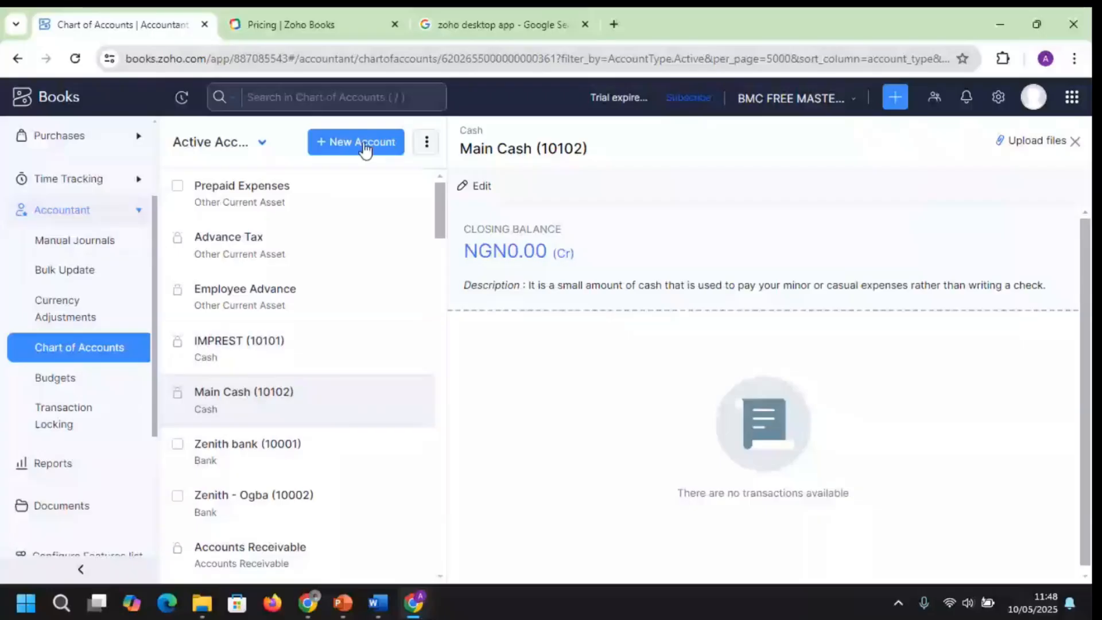
Download the sample_accounts.csv template from Import Chart of Accounts and open it
left_click(426, 142)
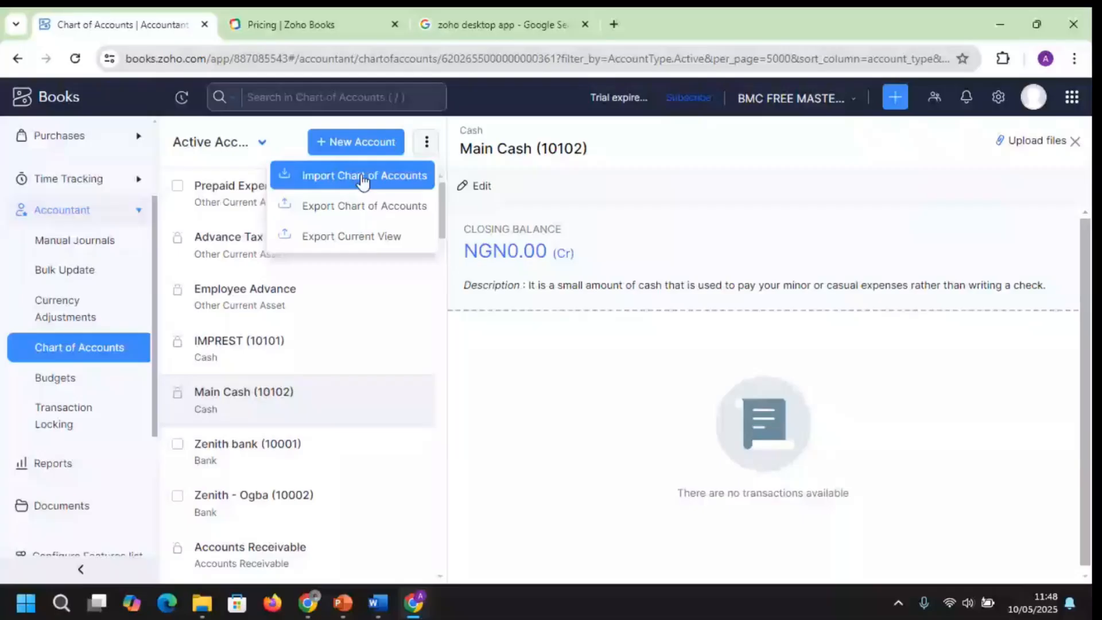
left_click(354, 190)
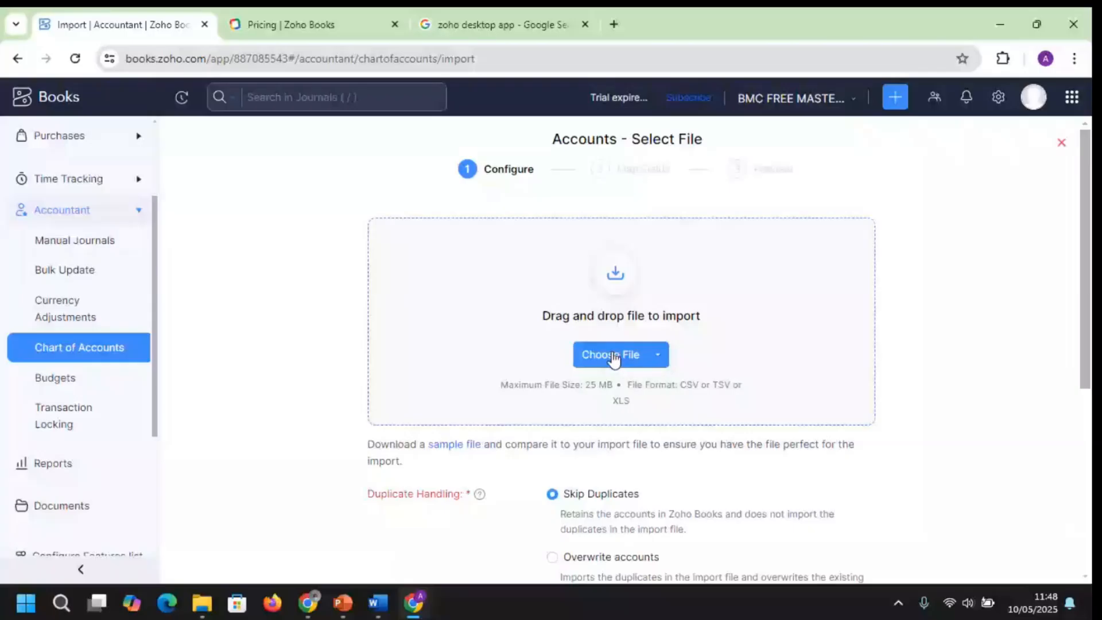
left_click(460, 452)
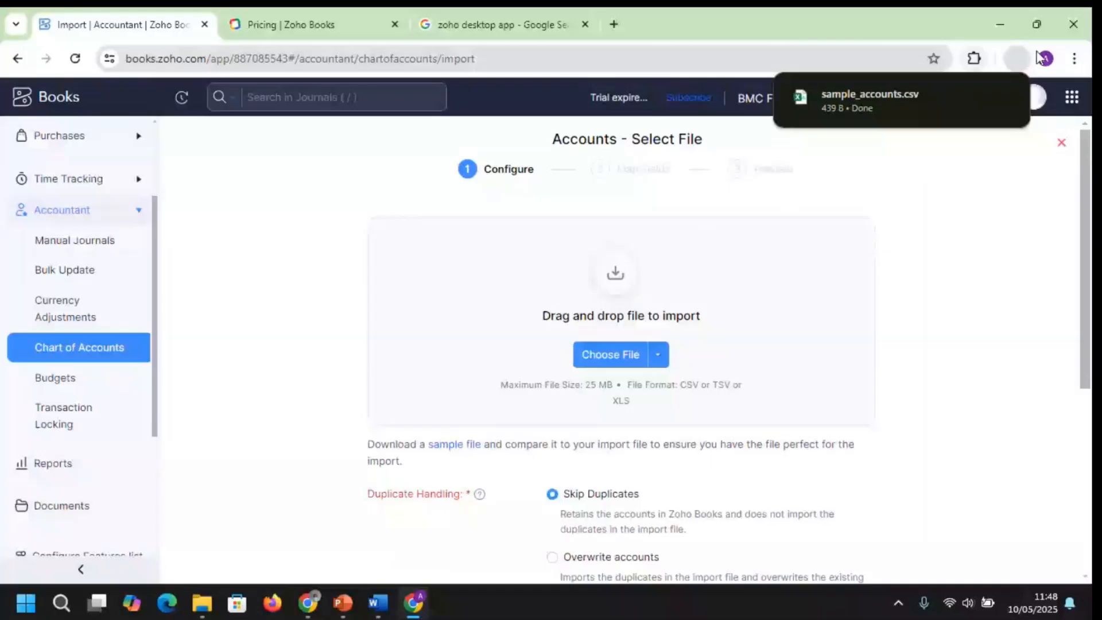
left_click(870, 101)
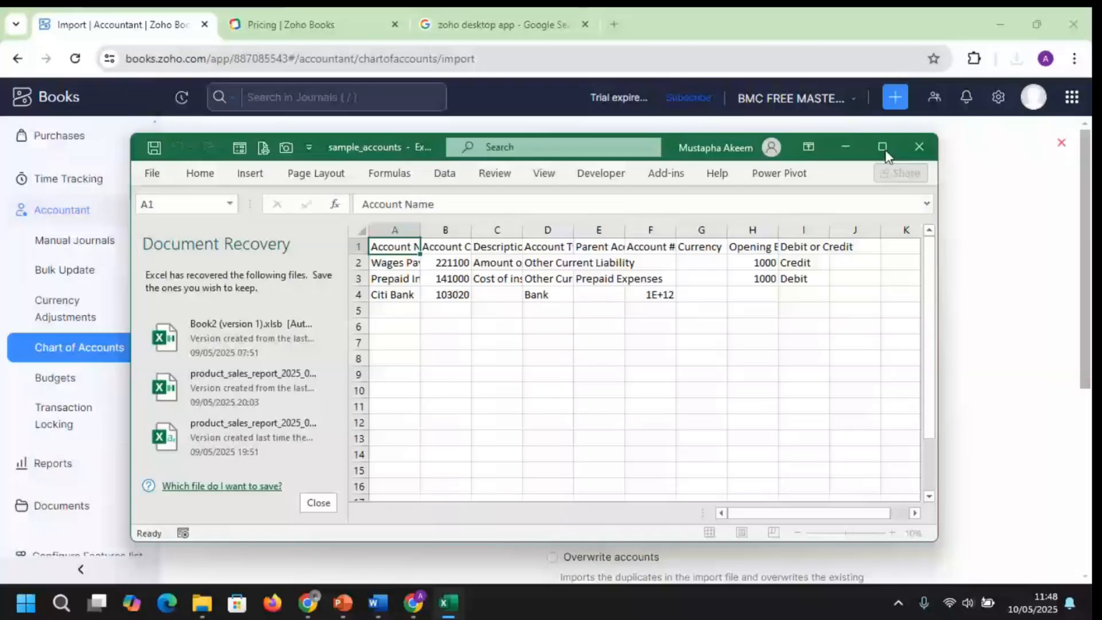
Maximize Excel, dismiss Document Recovery, and widen columns B and C to read the sample_accounts headers
left_click(883, 147)
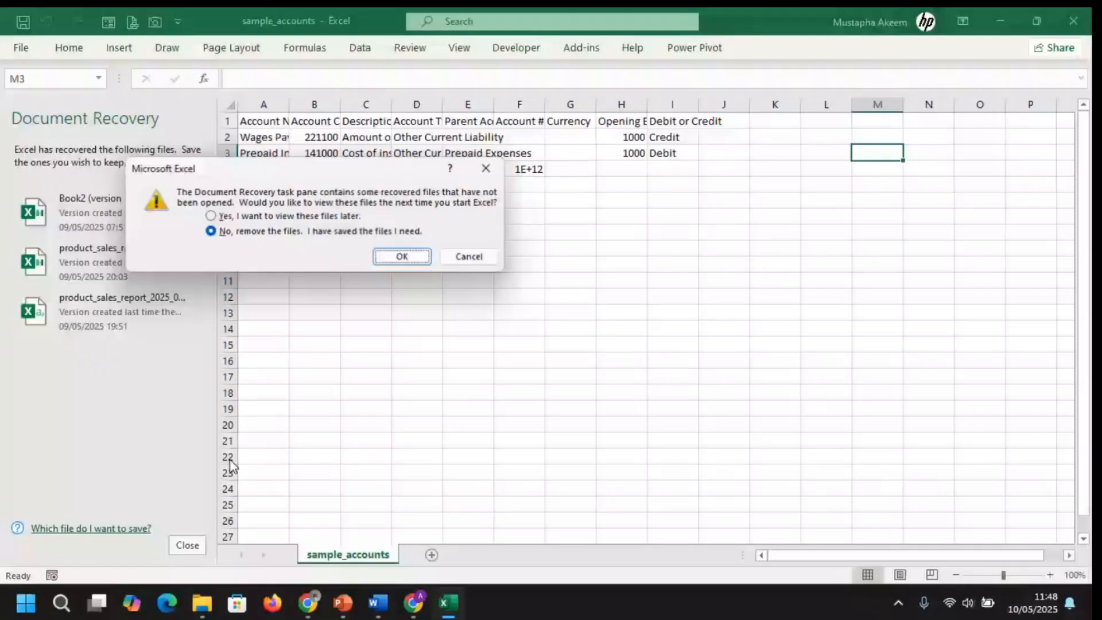
key("Return")
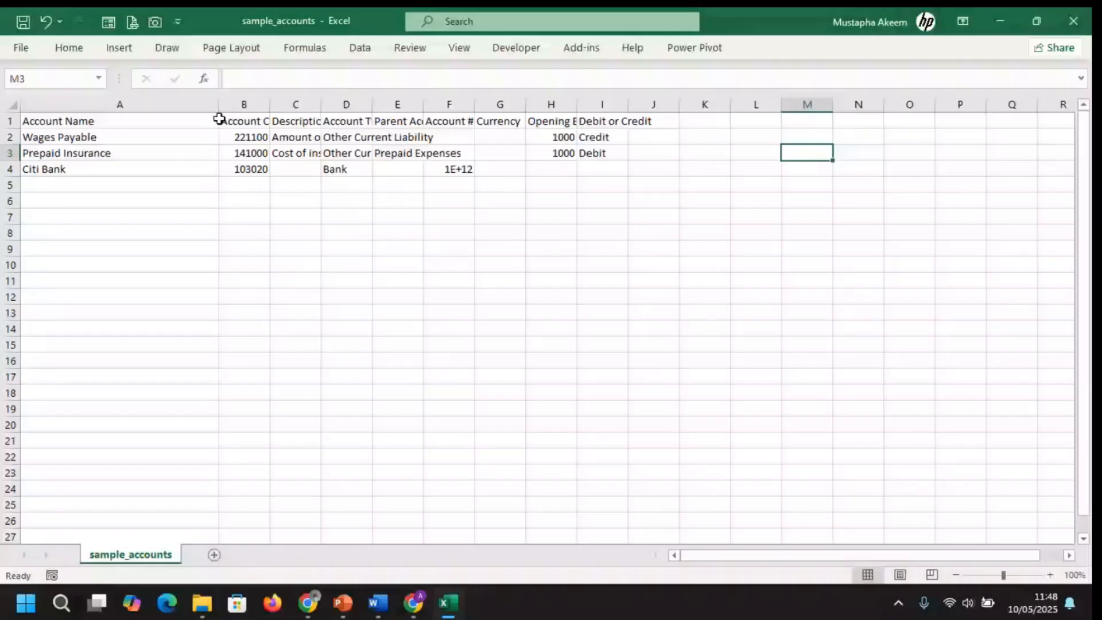
left_click_drag(270, 105, 327, 105)
left_click_drag(379, 105, 570, 105)
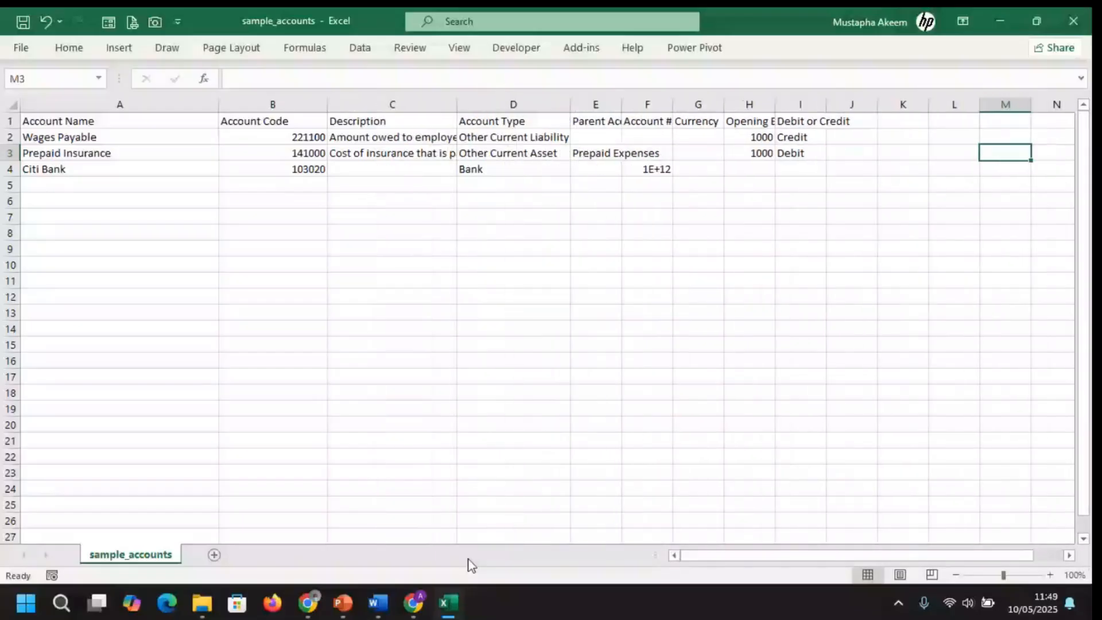
left_click(414, 603)
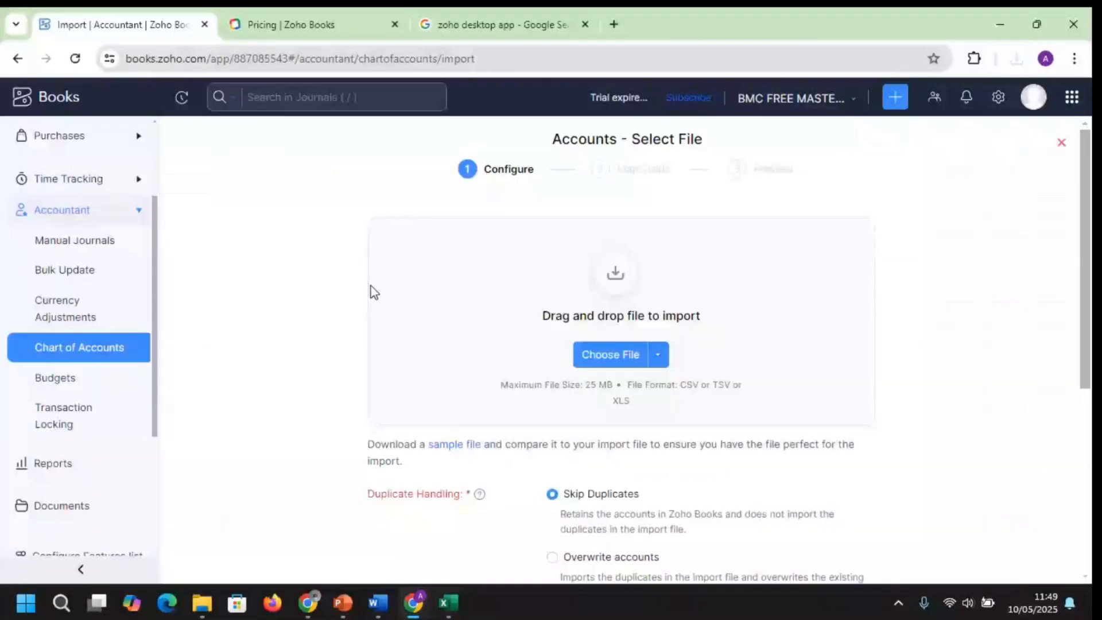
Return to Chart of Accounts and scroll through the active accounts down to Inventory Asset
left_click(86, 352)
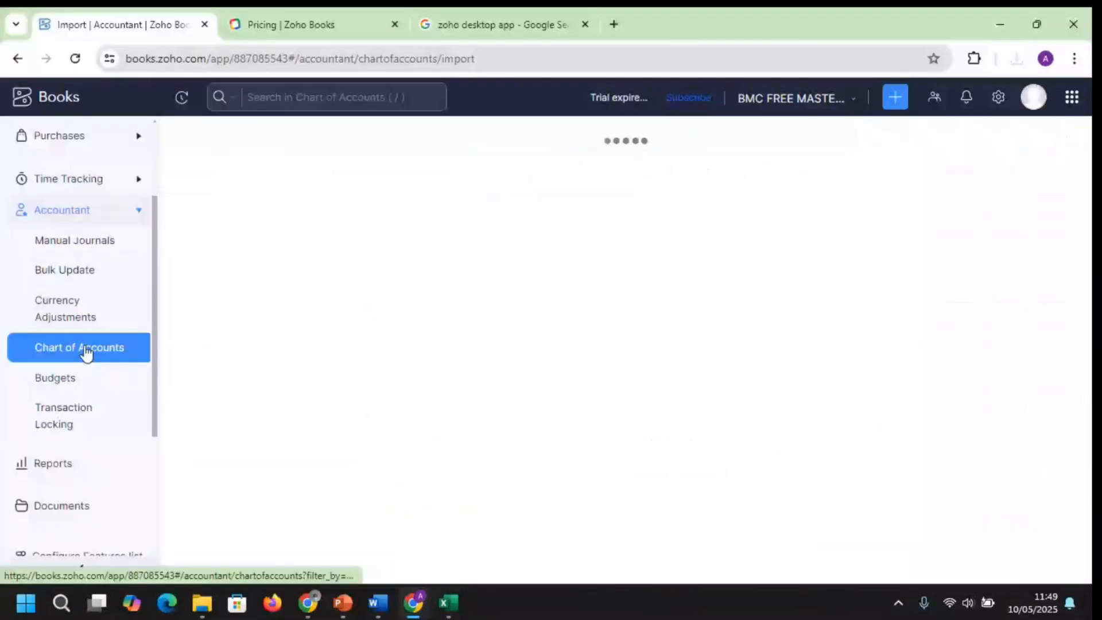
left_click(843, 135)
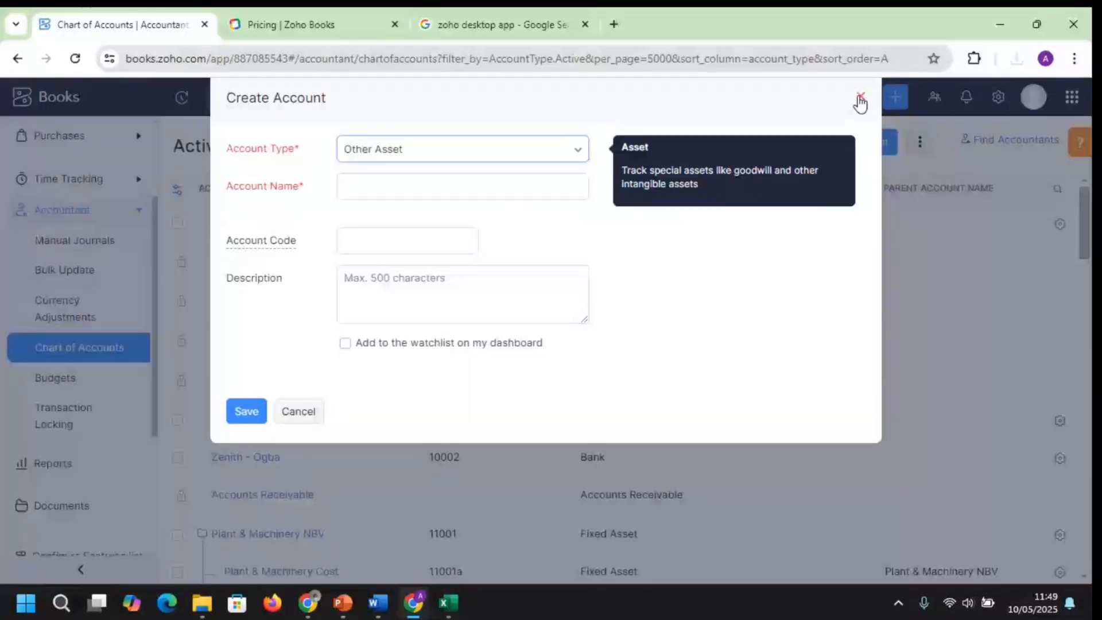
left_click(860, 99)
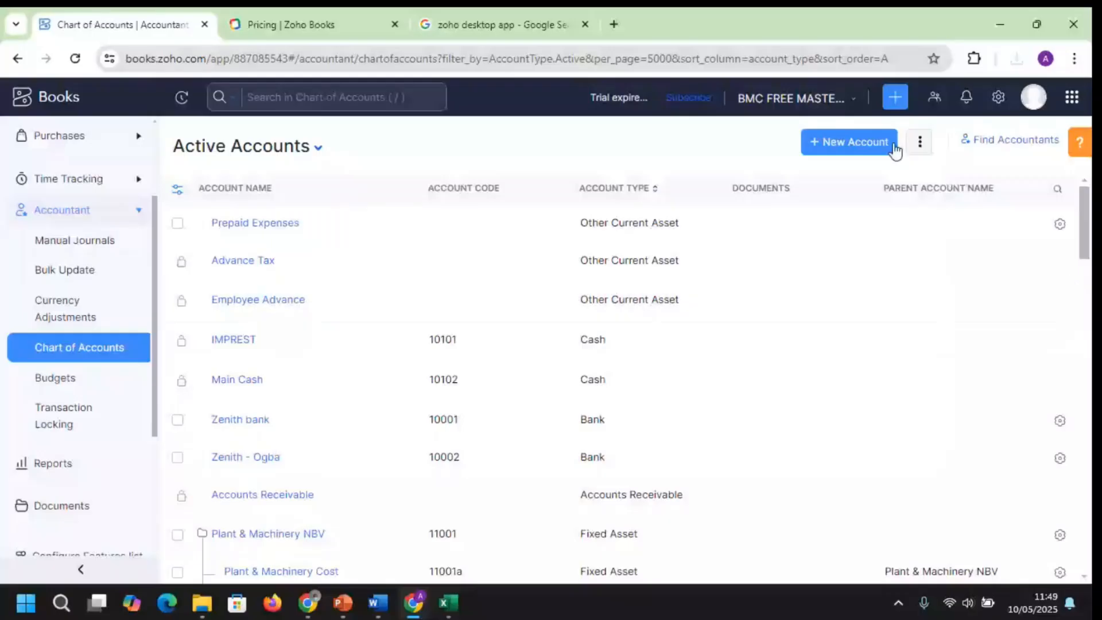
scroll(1087, 229, "down", 1)
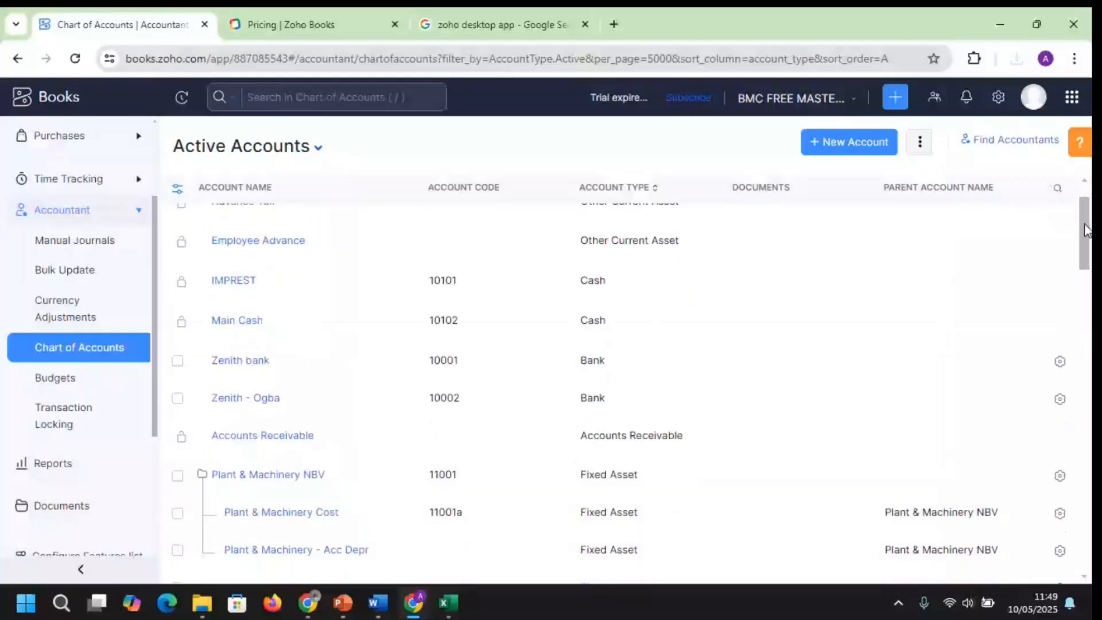
mouse_move(1086, 230)
left_mouse_down()
mouse_move(1089, 278)
mouse_move(1081, 220)
left_mouse_up()
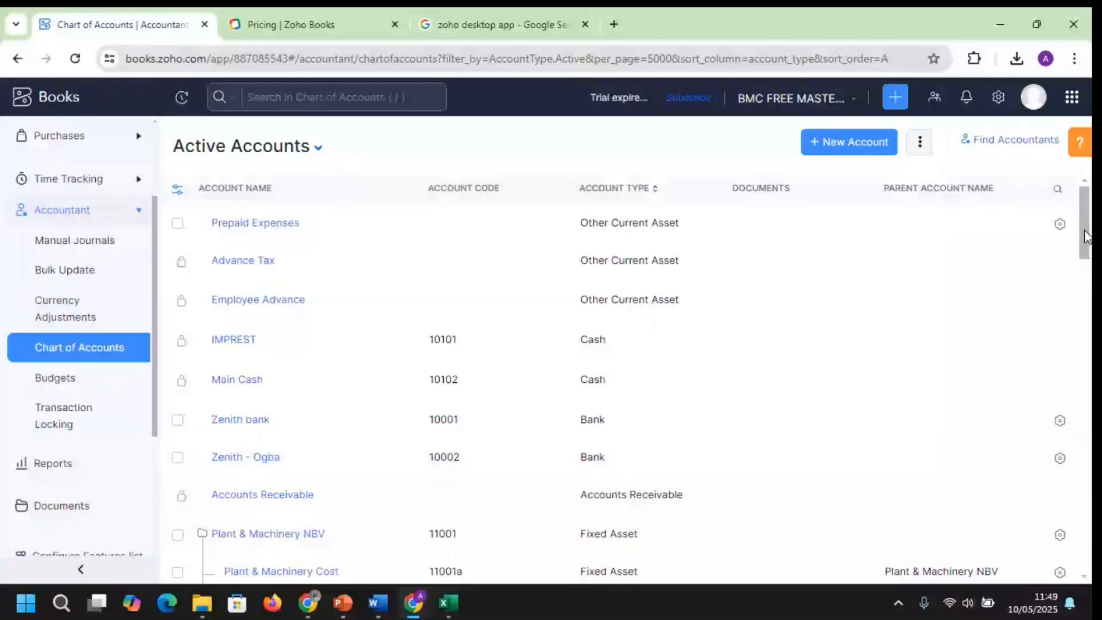
left_click_drag(1087, 235, 1089, 524)
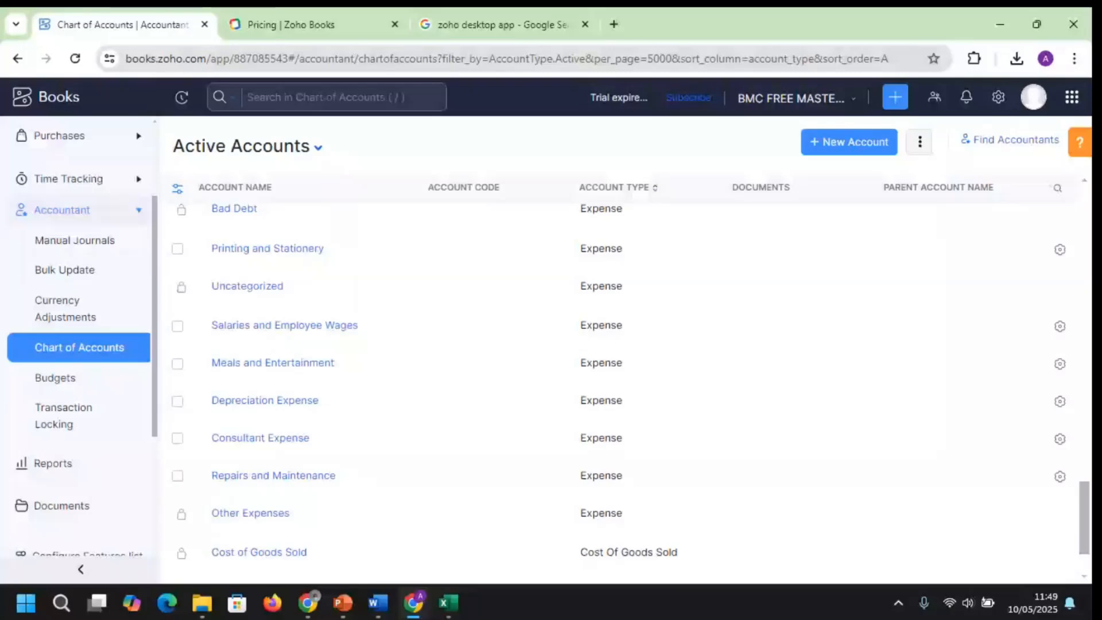
scroll(625, 379, "down", 2)
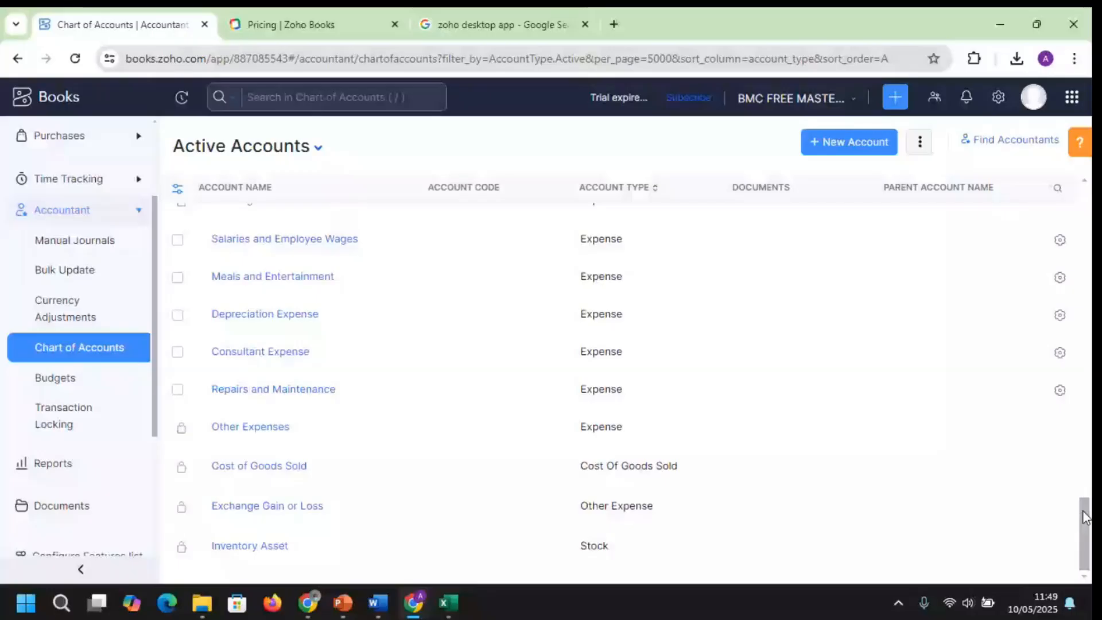
left_click_drag(1085, 516, 883, 141)
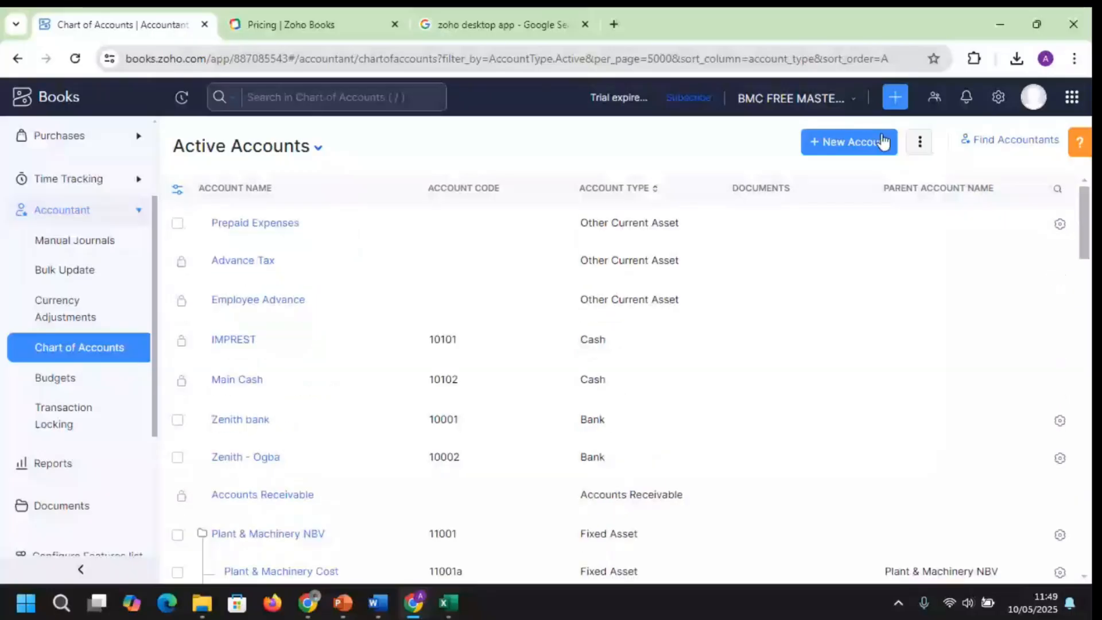
left_click(920, 143)
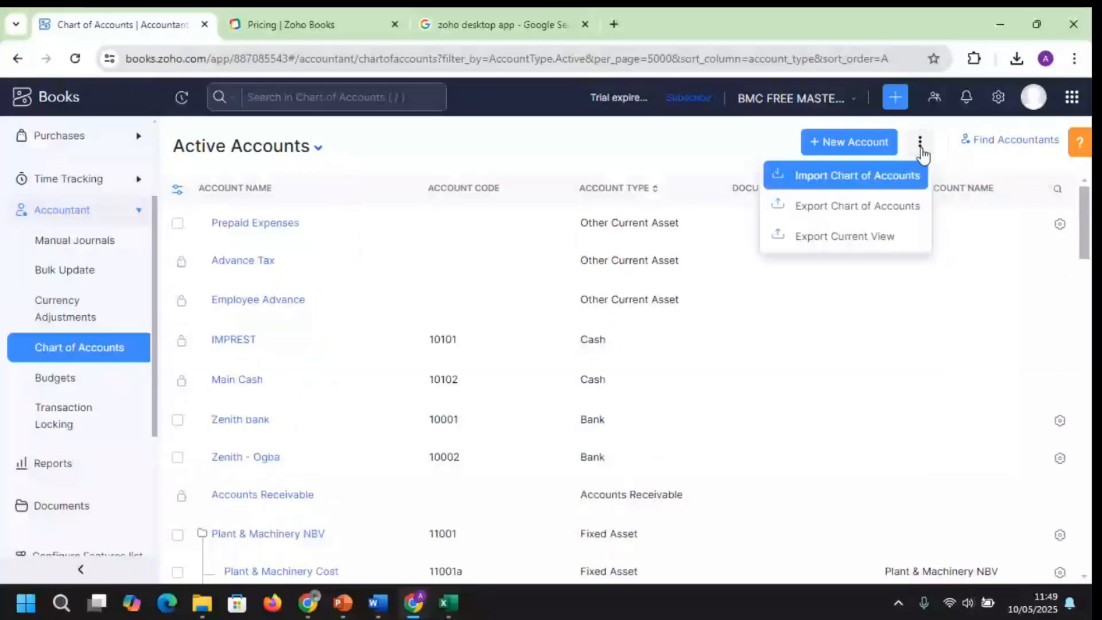
Export the chart of accounts as CSV without a password and open Chart_of_Accounts.csv
left_click(838, 206)
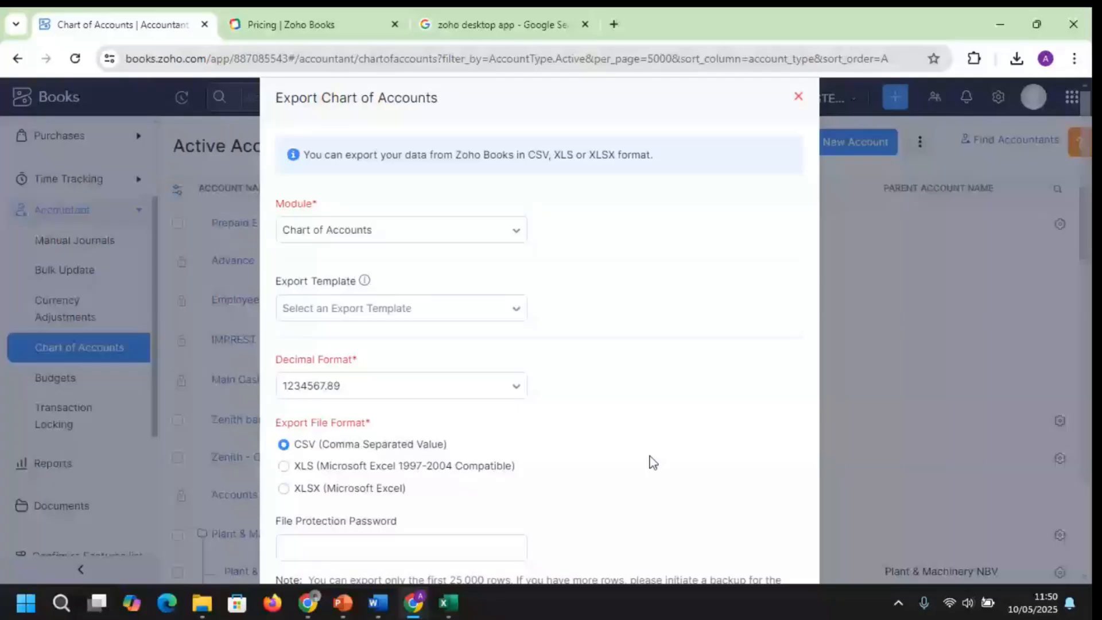
scroll(653, 462, "down", 1)
scroll(669, 454, "down", 2)
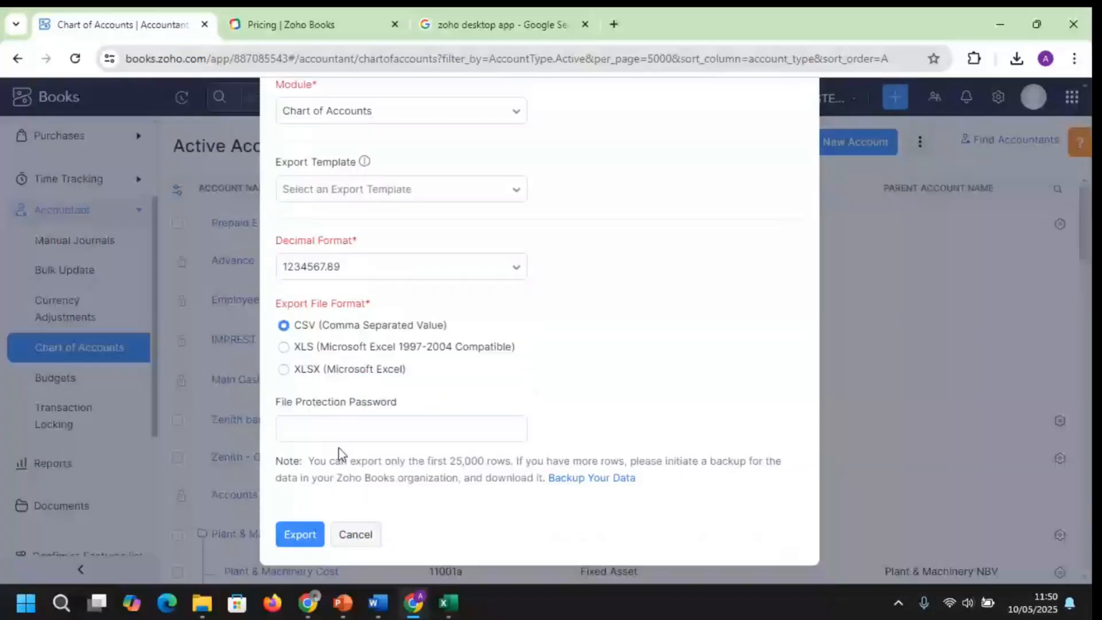
left_click(340, 436)
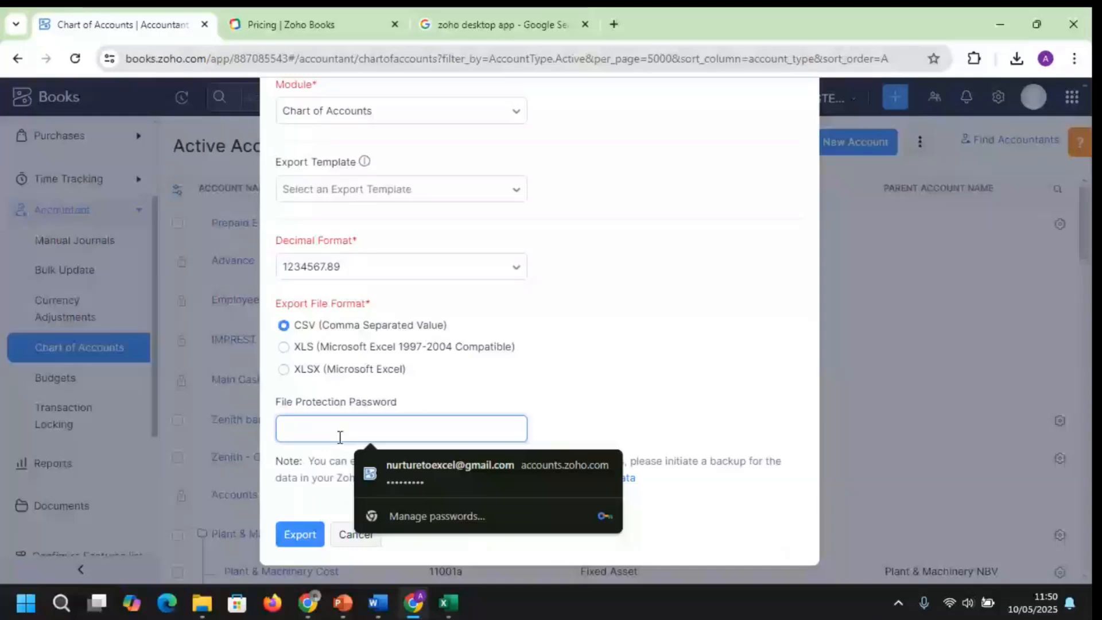
type("••••••")
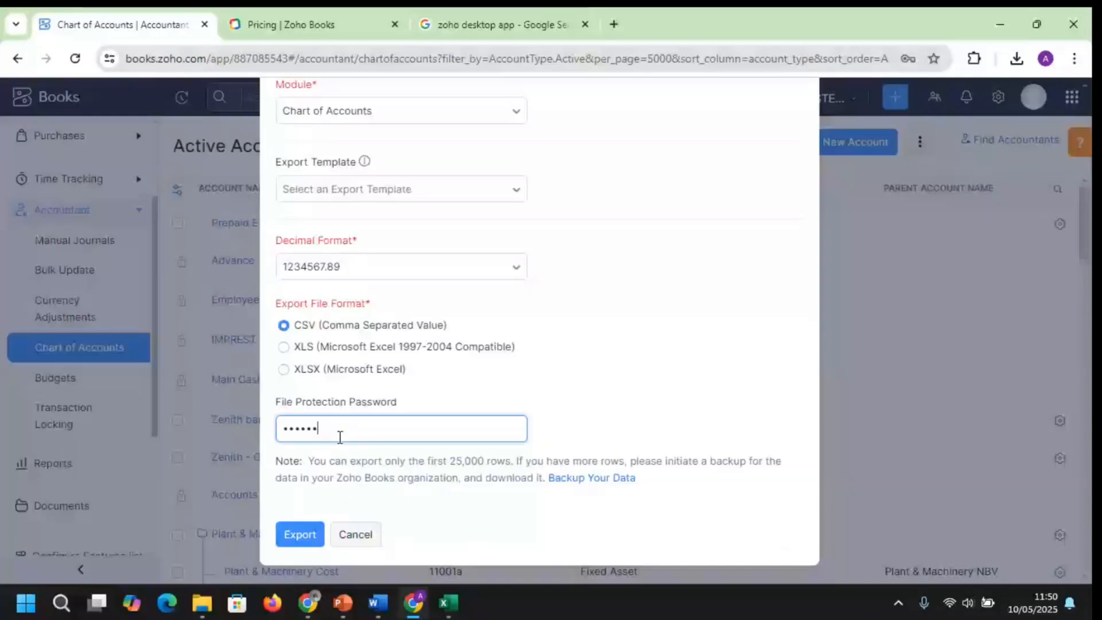
key("BackSpace")
key("BackSpace")
key("BackSpace")
key("BackSpace")
key("BackSpace")
key("BackSpace")
left_click(308, 540)
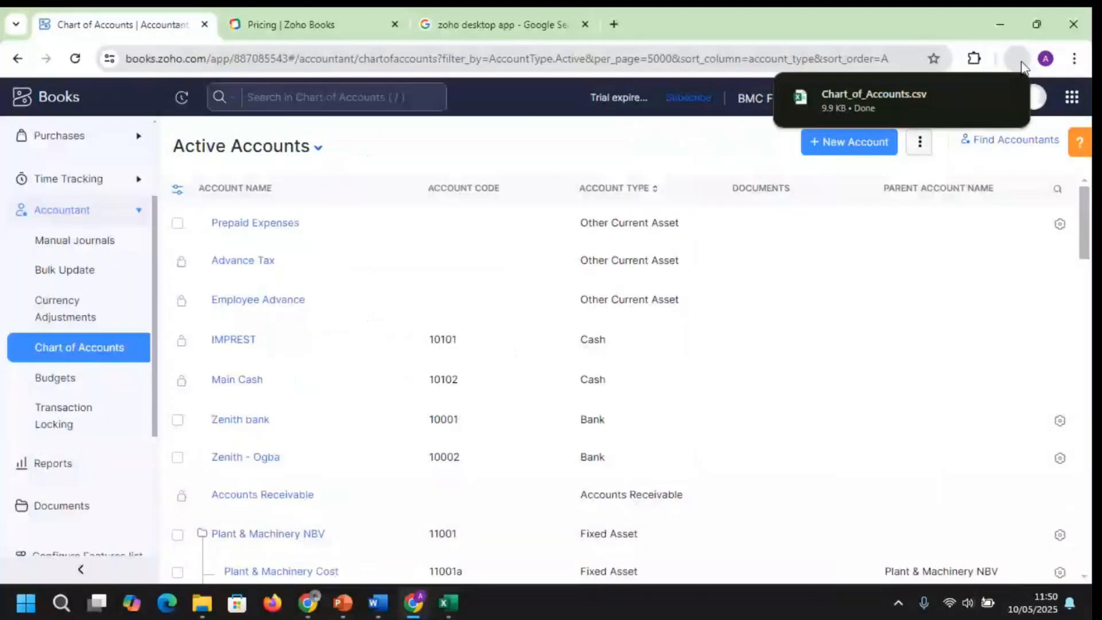
left_click(898, 101)
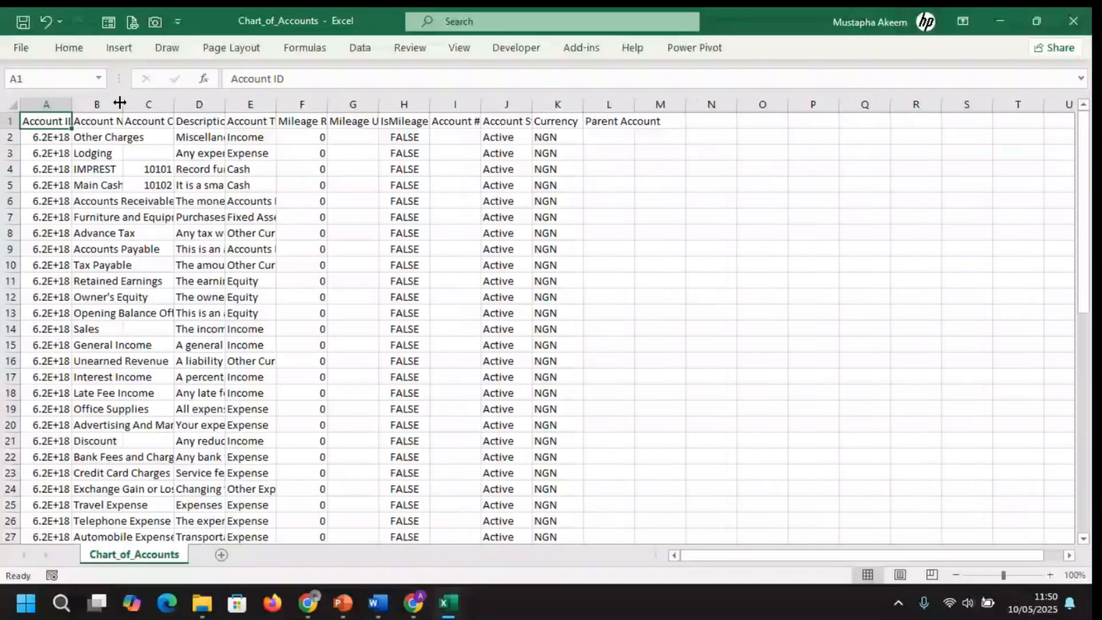
AutoFit the Account Name and Account ID columns, and drag Account Code and Description wider
double_click(120, 104)
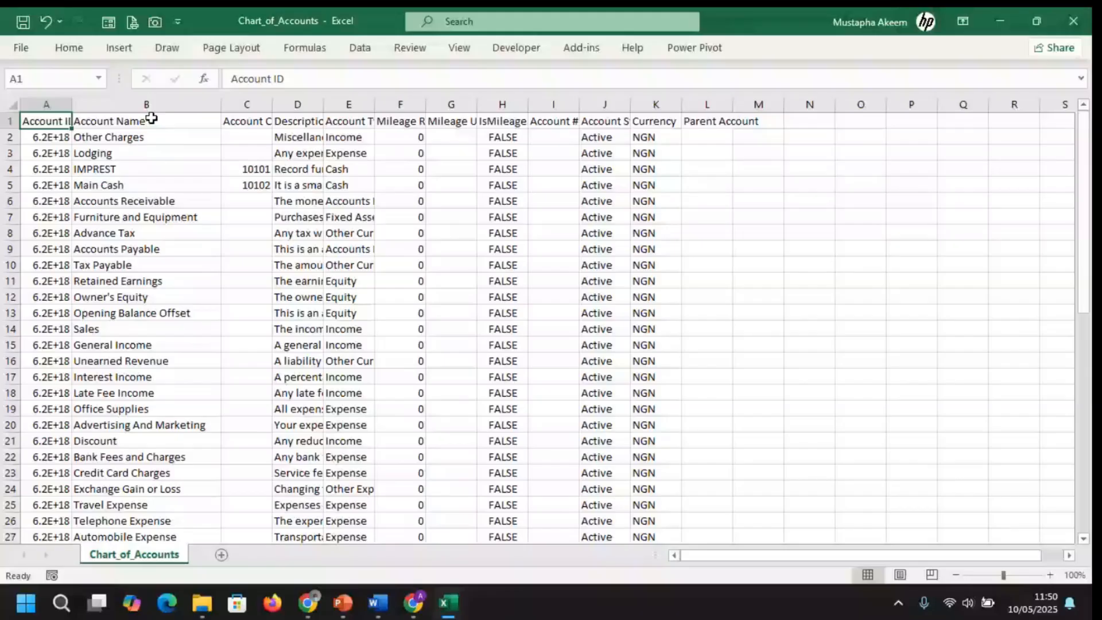
double_click(72, 104)
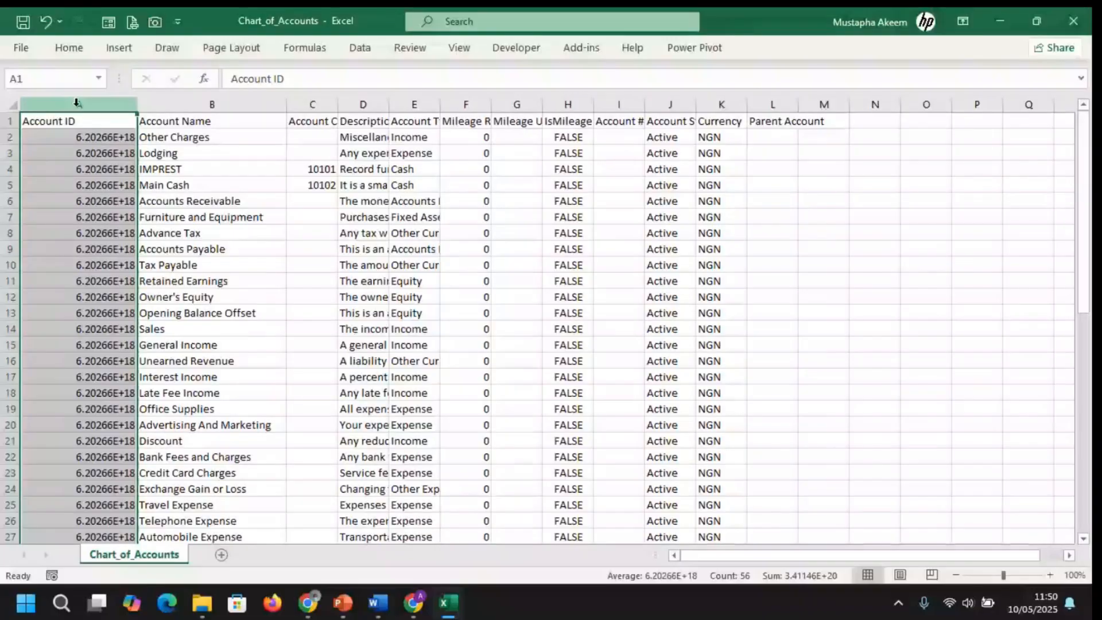
left_click(211, 104)
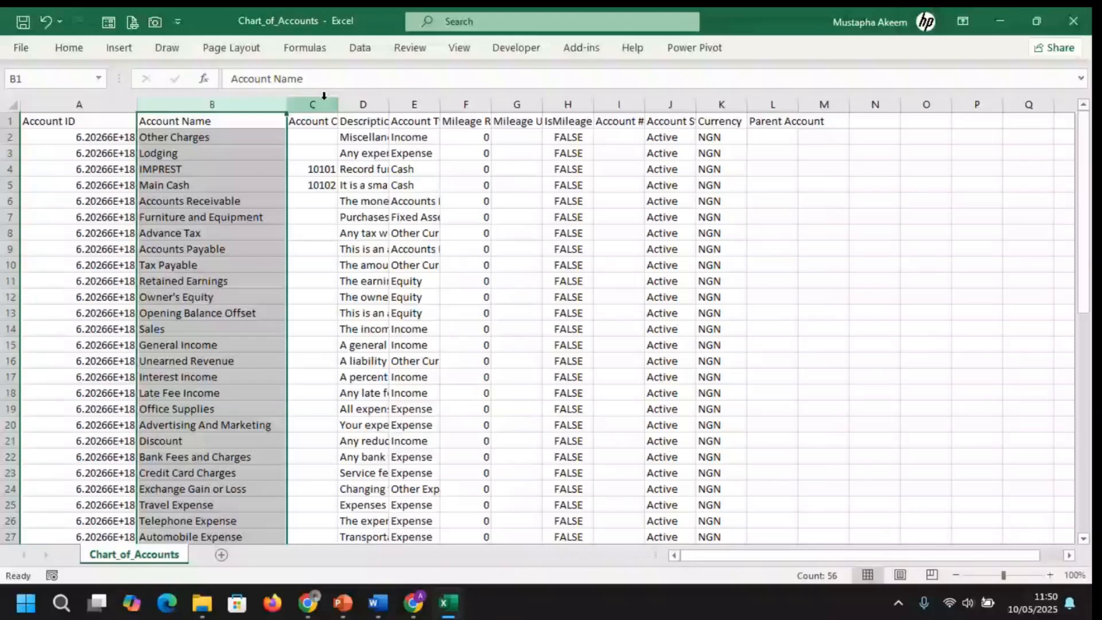
left_click_drag(338, 104, 382, 104)
left_click(372, 168)
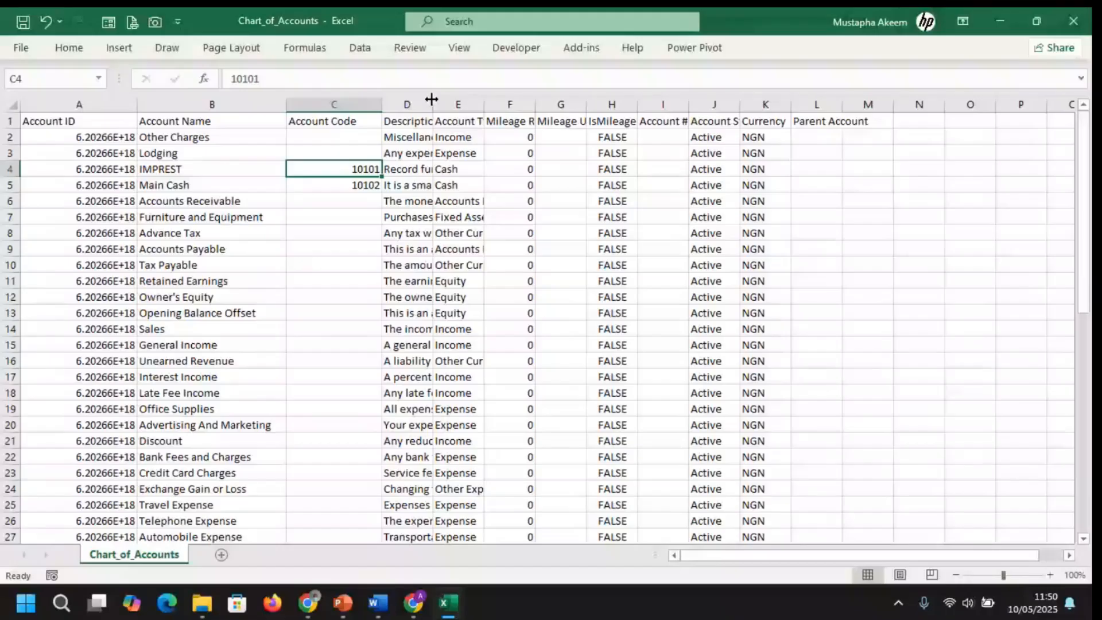
left_click_drag(432, 99, 490, 99)
left_click_drag(356, 169, 367, 179)
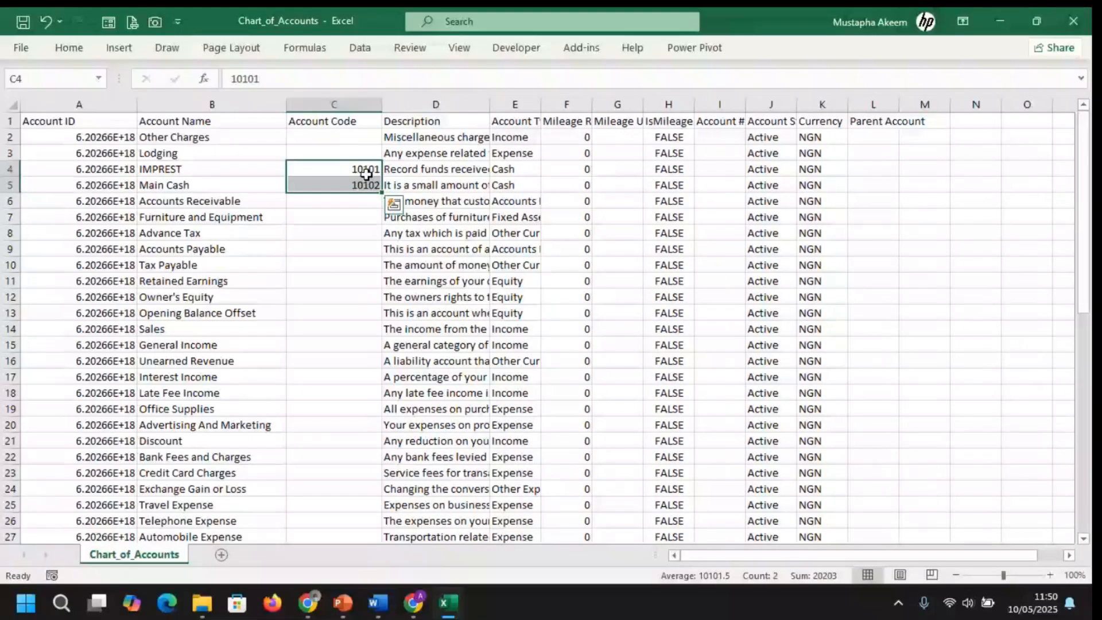
left_click_drag(366, 174, 364, 187)
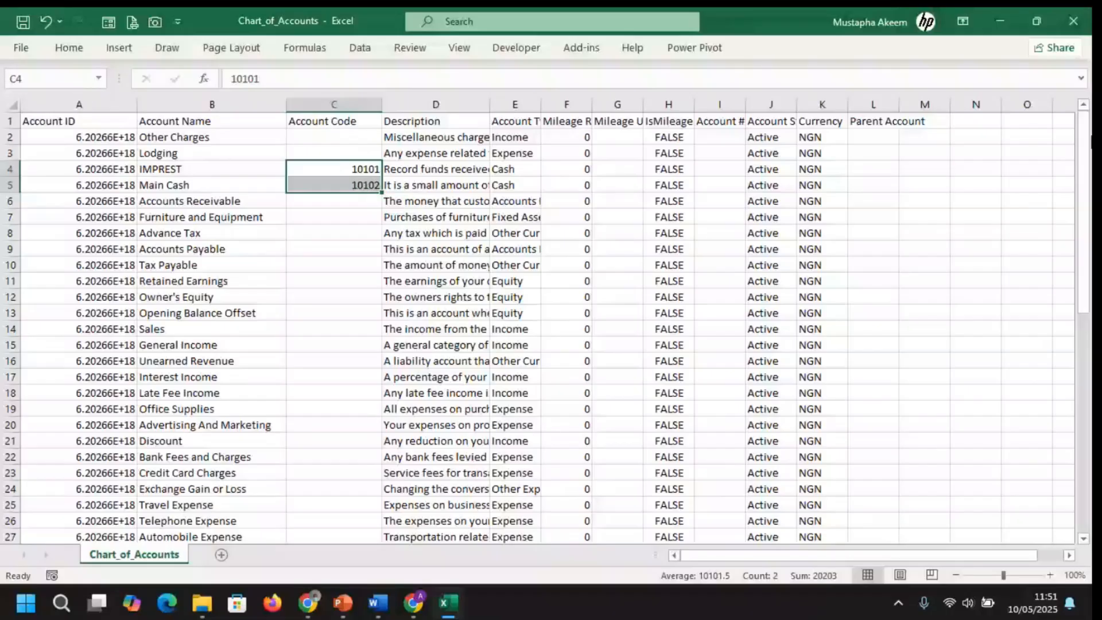
left_click_drag(1087, 129, 1091, 350)
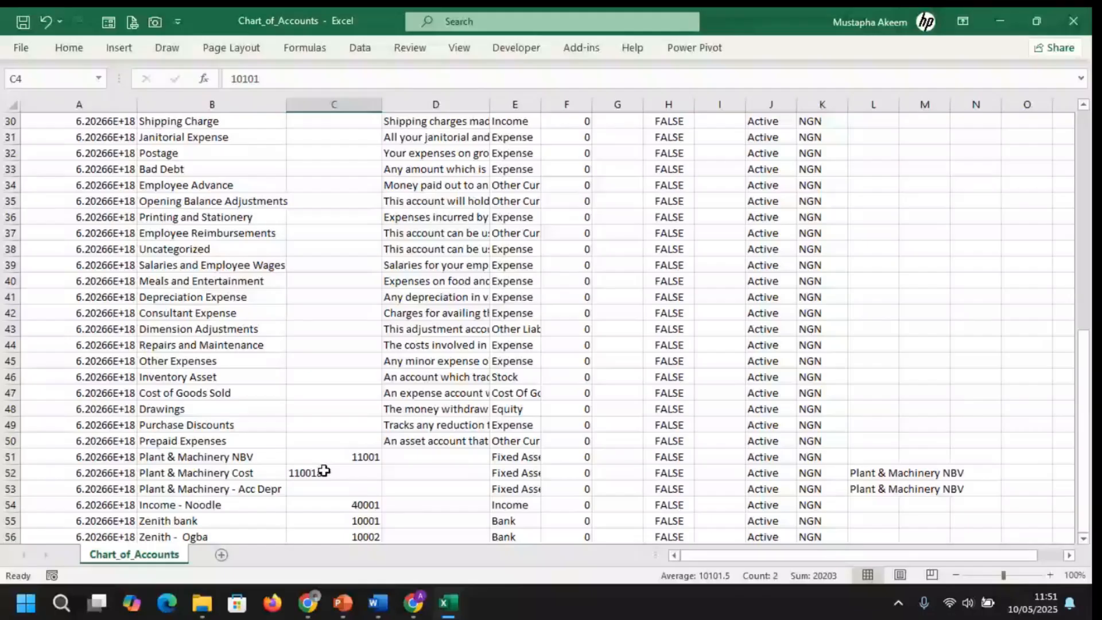
Change the Plant & Machinery Cost code from 11001a to 11002 and check the neighbouring codes
key("Return")
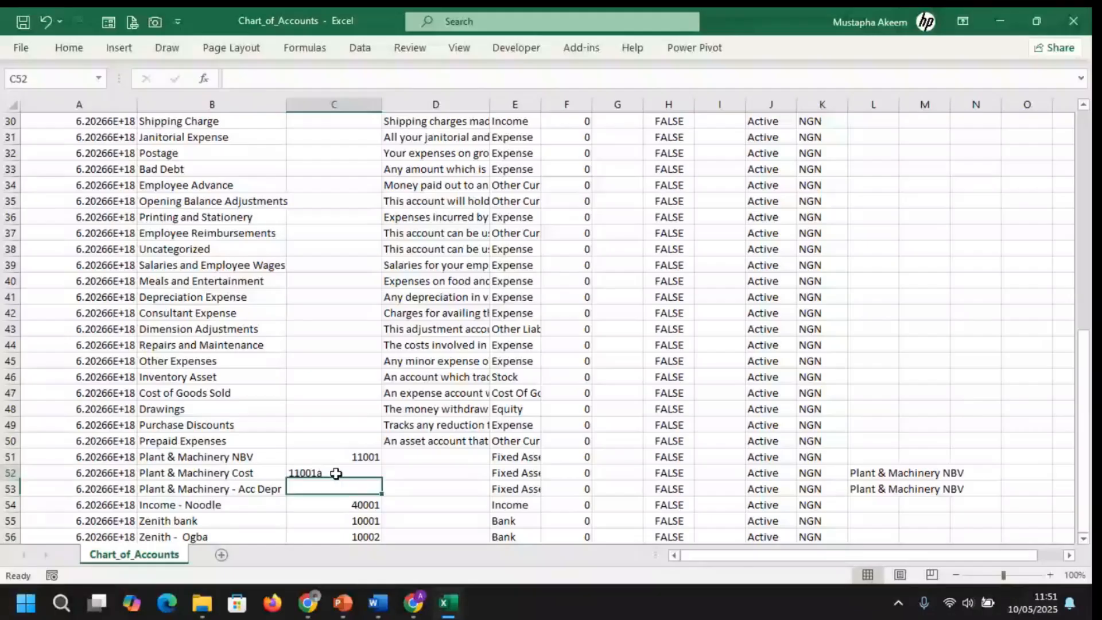
left_click(336, 473)
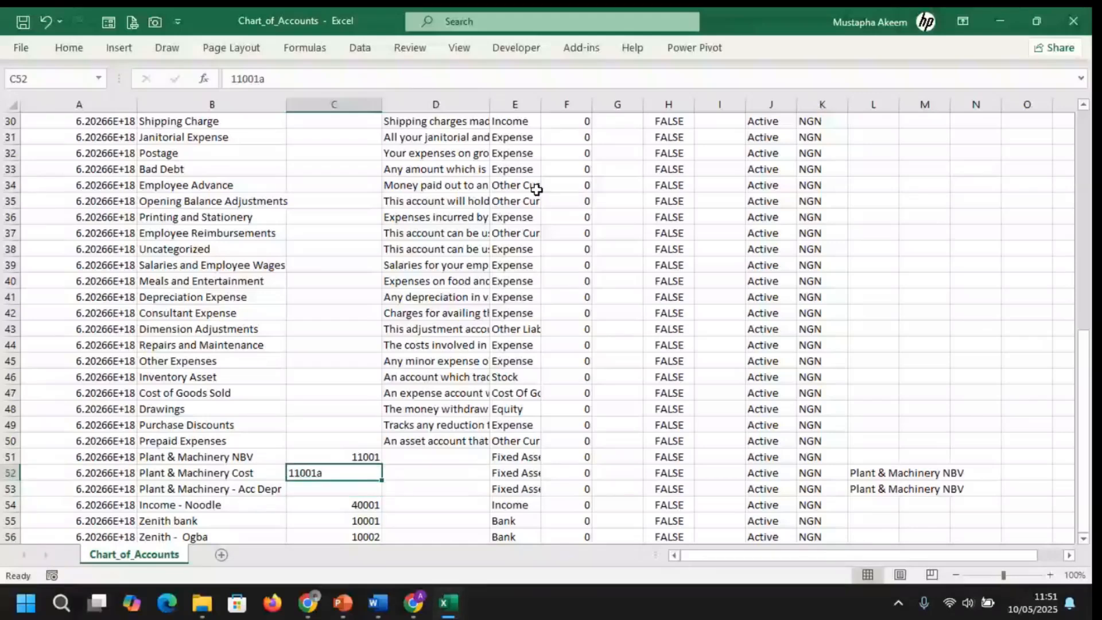
left_click(288, 81)
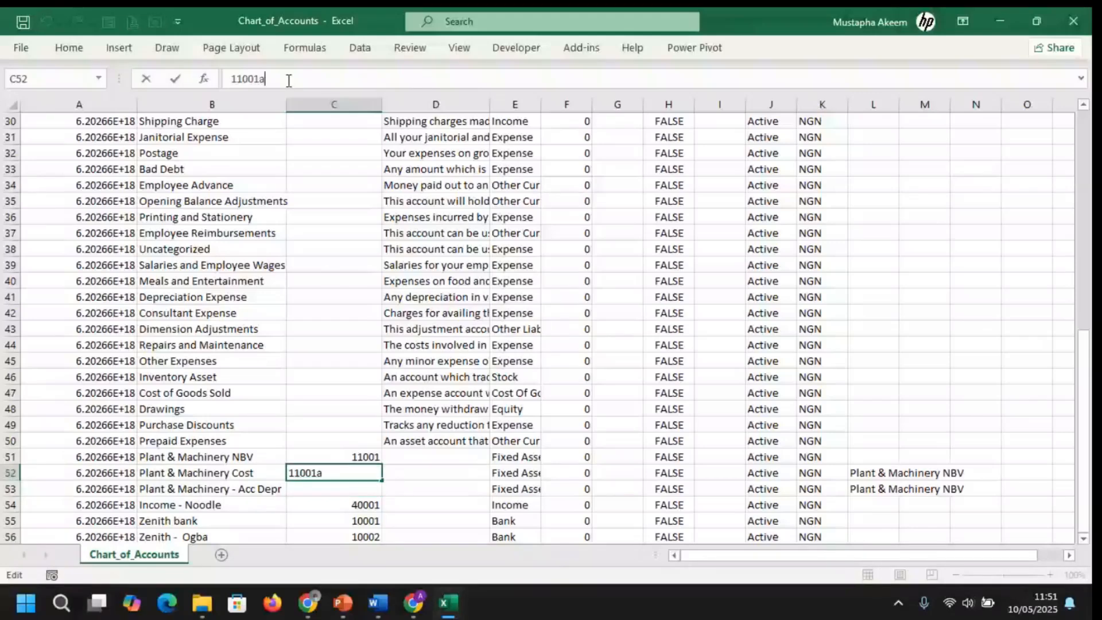
key("BackSpace")
key("BackSpace")
type("2")
key("ctrl+Return")
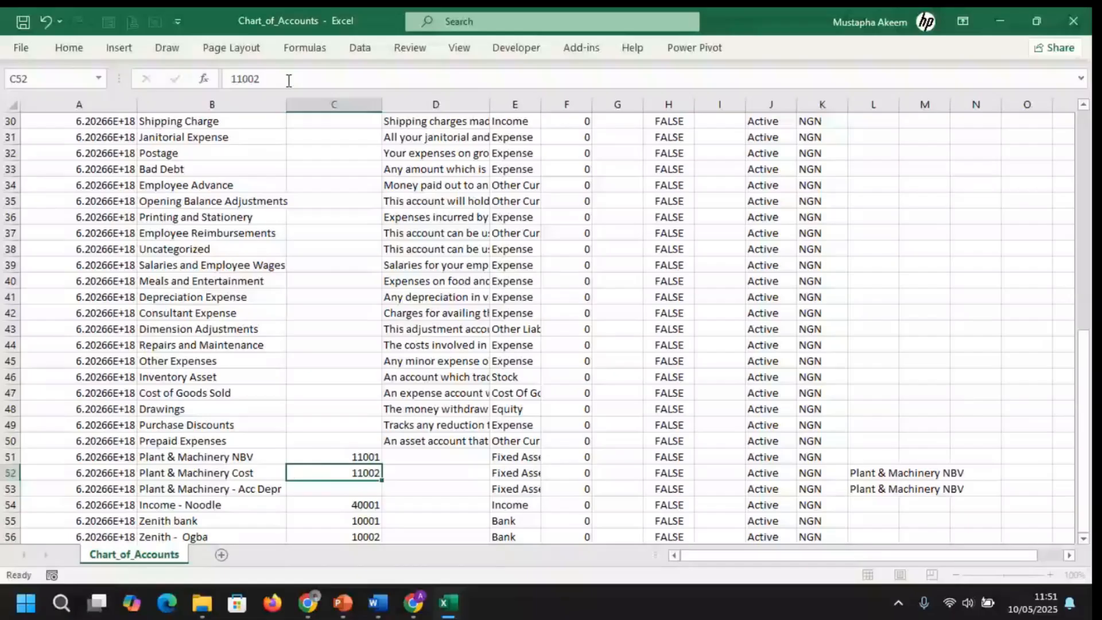
key("Down")
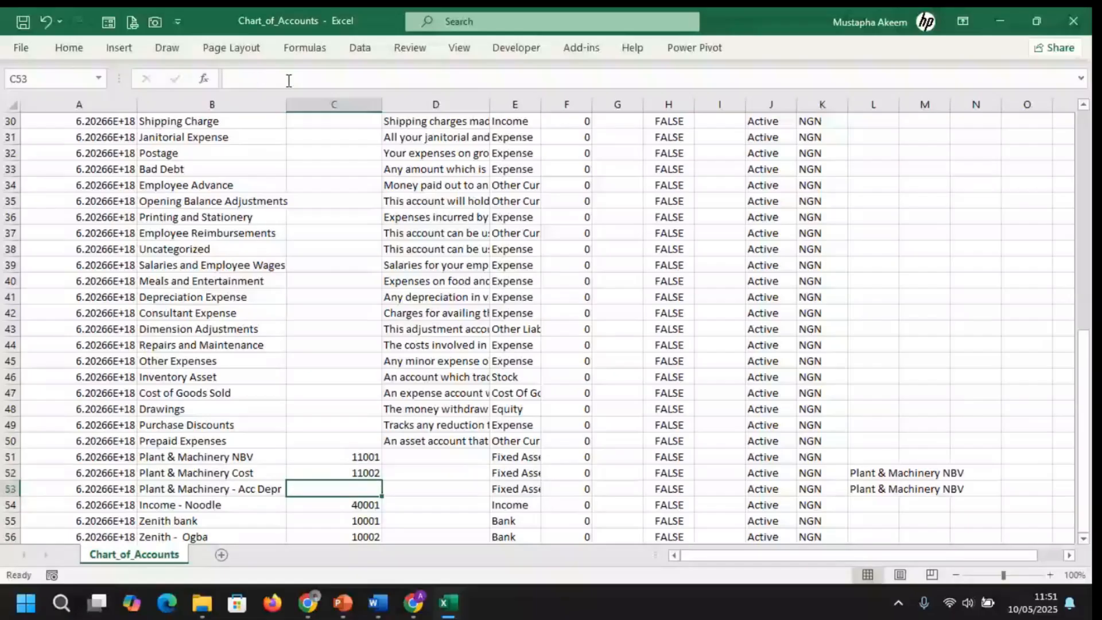
left_click(368, 458)
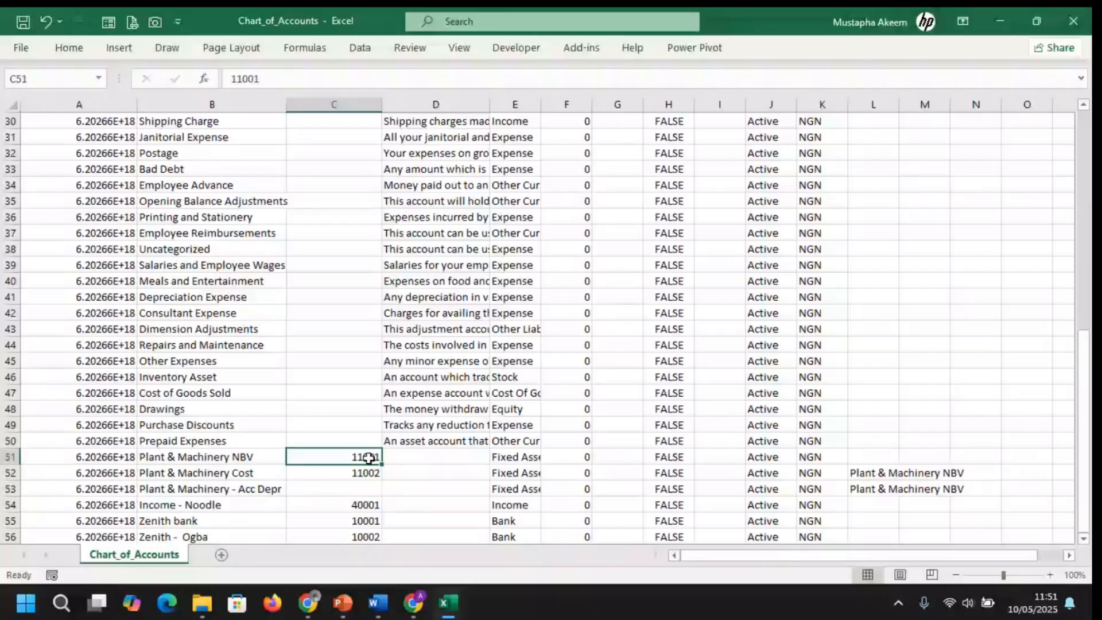
key("Down")
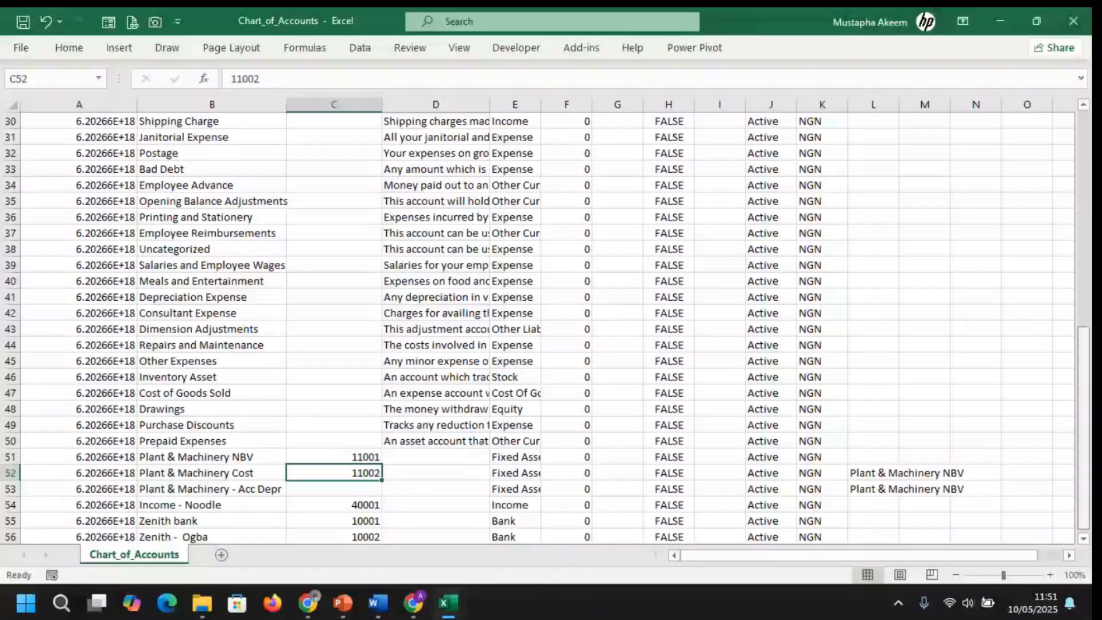
Widen the Account Type column so full type names are readable
left_click_drag(1083, 428, 1083, 212)
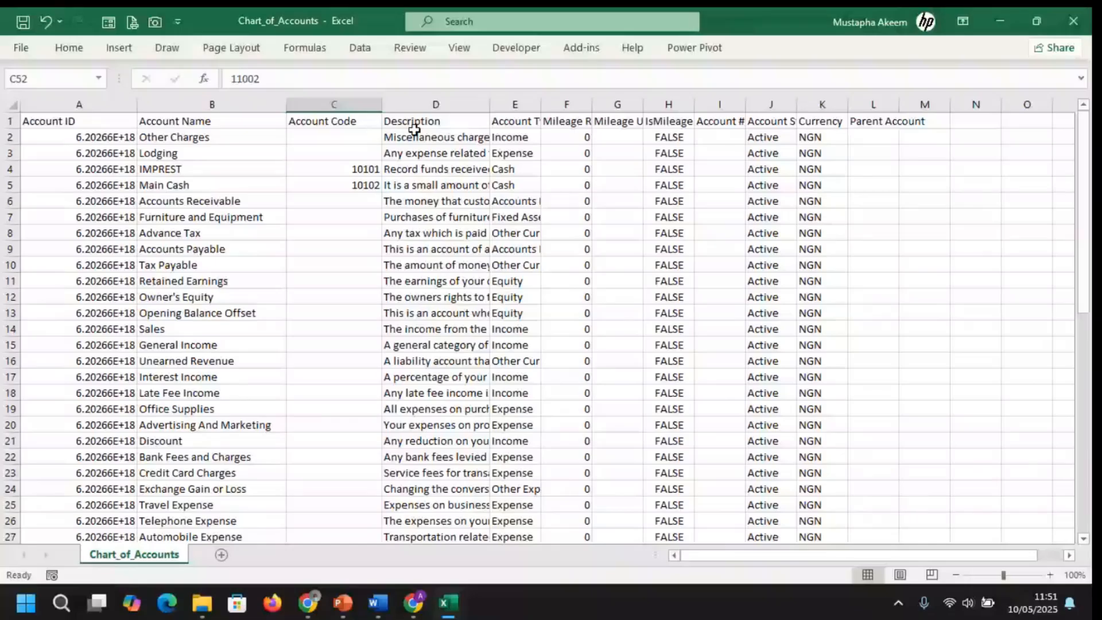
left_click(425, 104)
left_click_drag(541, 104, 593, 102)
left_click_drag(516, 136, 566, 597)
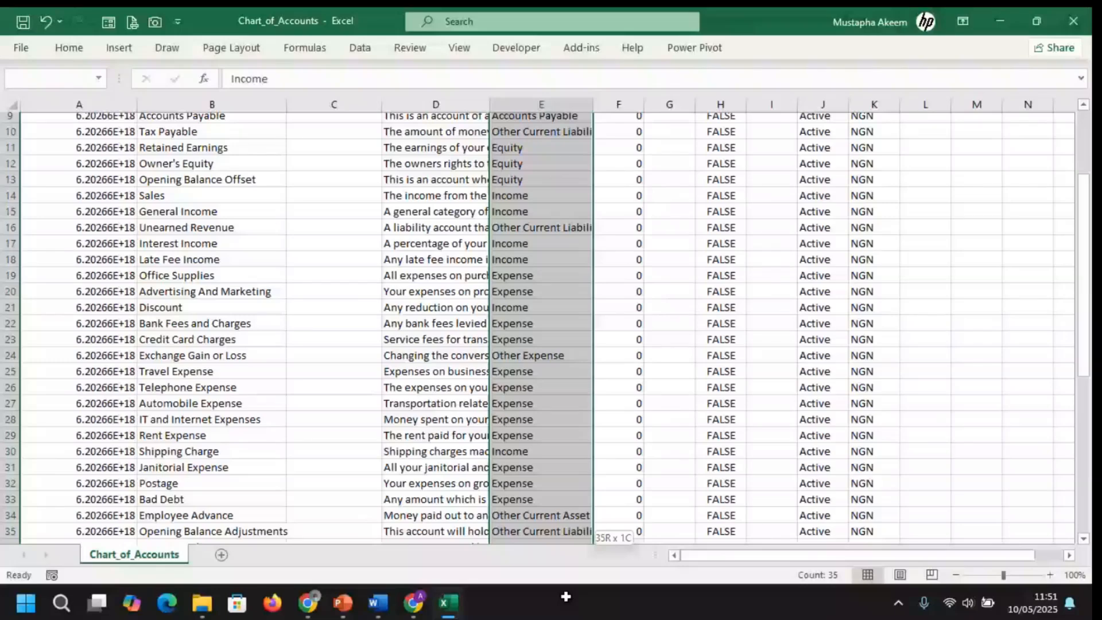
Delete the Credit and Debit entries in I2:I3 of the sample_accounts workbook
left_click_drag(565, 597, 565, 597)
left_click(533, 364)
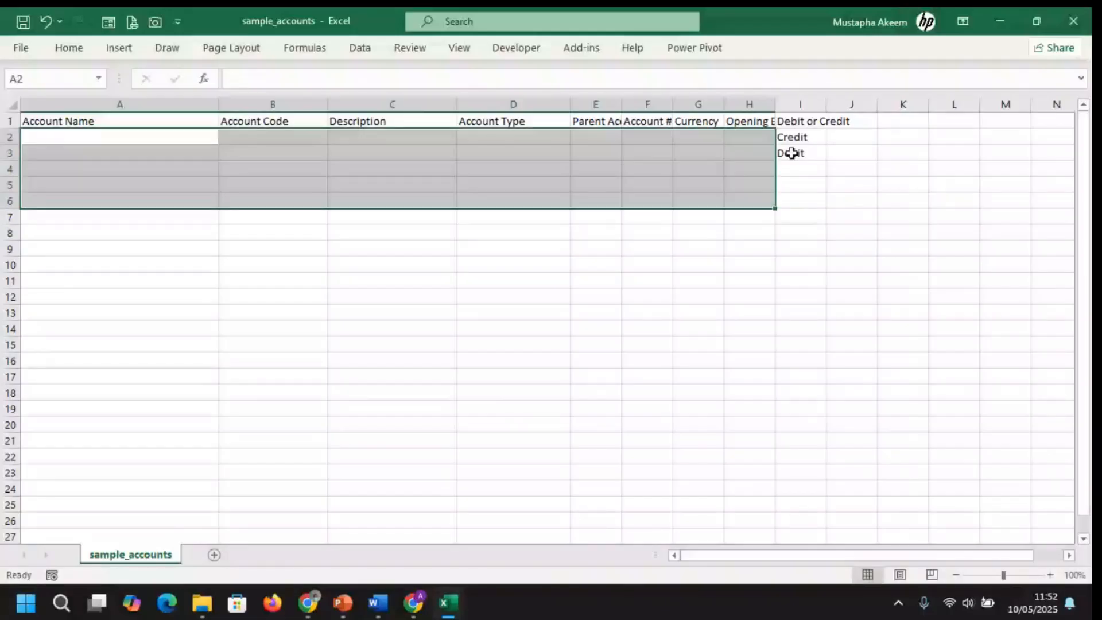
left_click_drag(792, 137, 796, 157)
key("Delete")
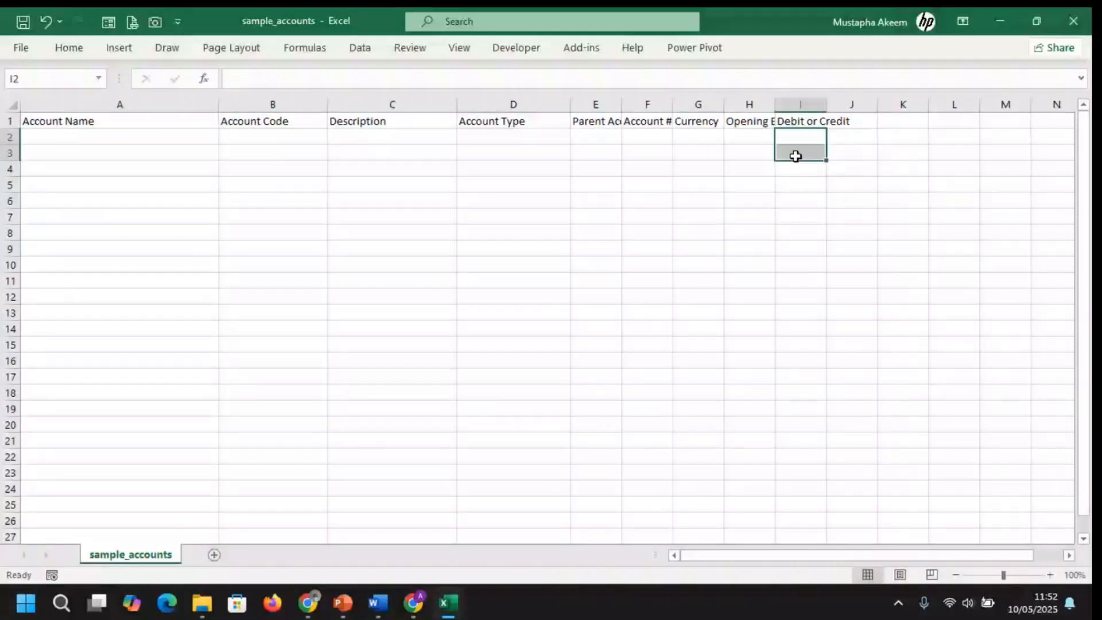
left_click(507, 139)
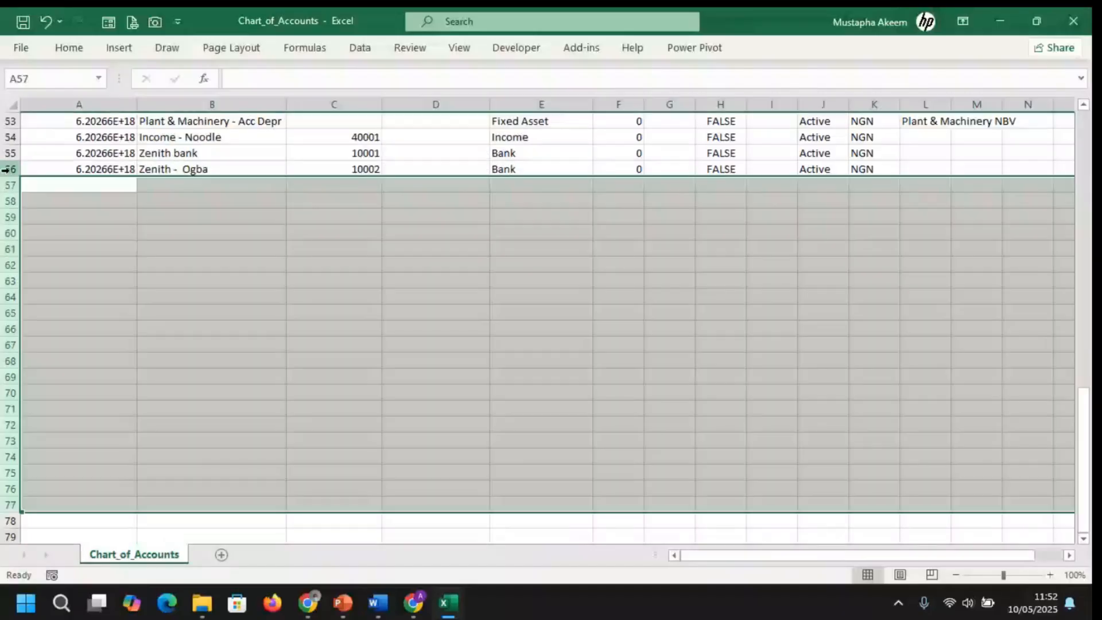
Minimize the Chart_of_Accounts workbook and go back to Zoho Books' Active Accounts list in Chrome
left_click_drag(4, 170, 22, 122)
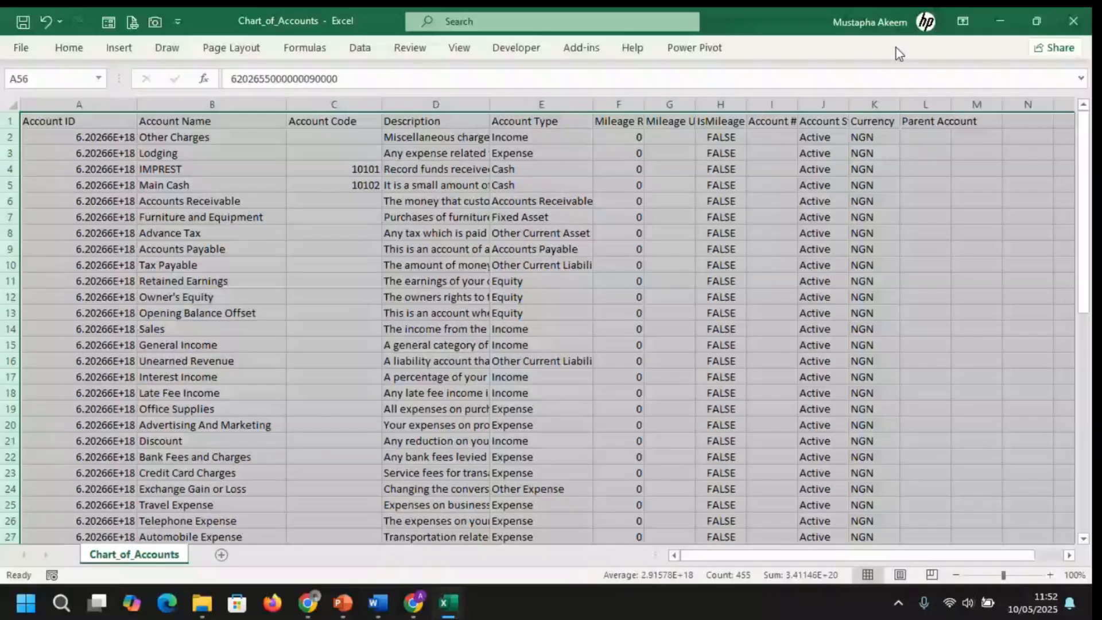
left_click(999, 23)
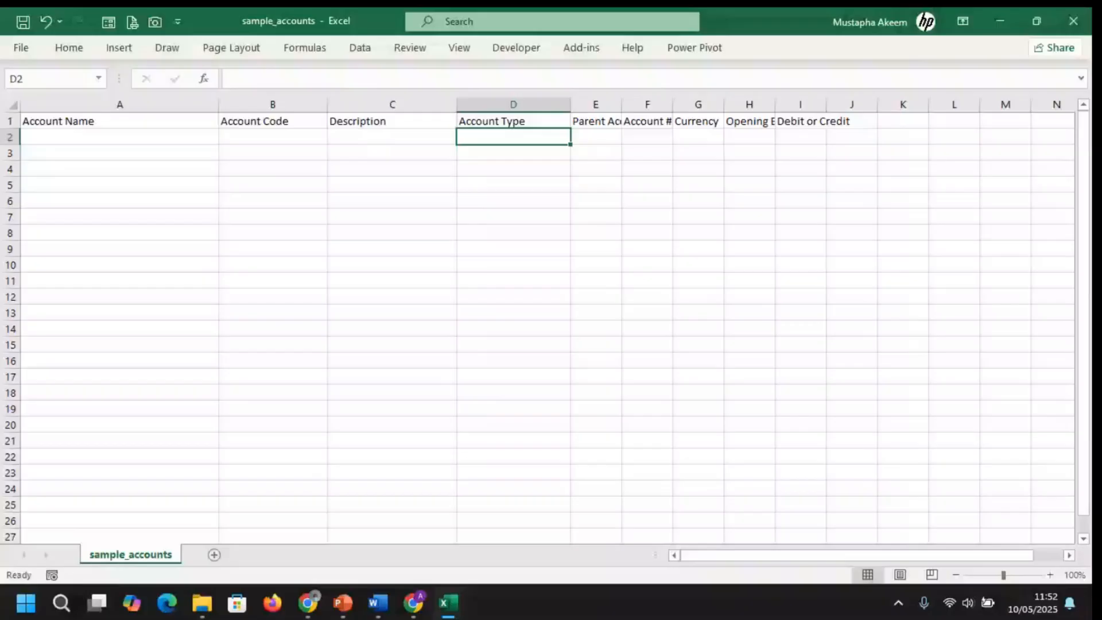
key("alt+Tab")
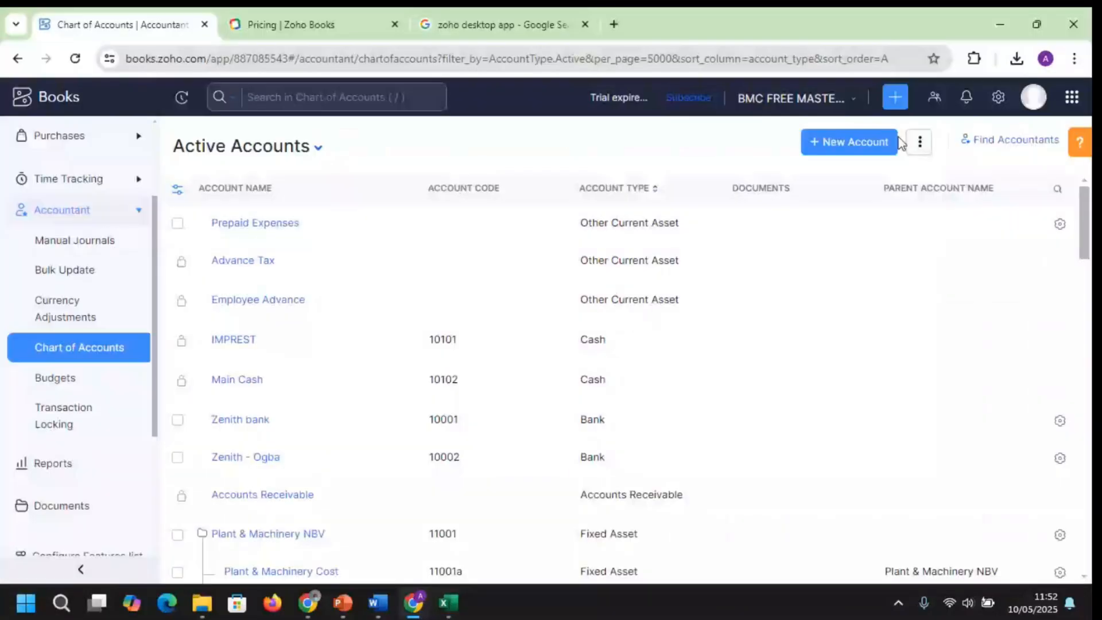
Begin Import Chart of Accounts and attach Chart_of_Accounts.csv from Downloads
left_click(919, 142)
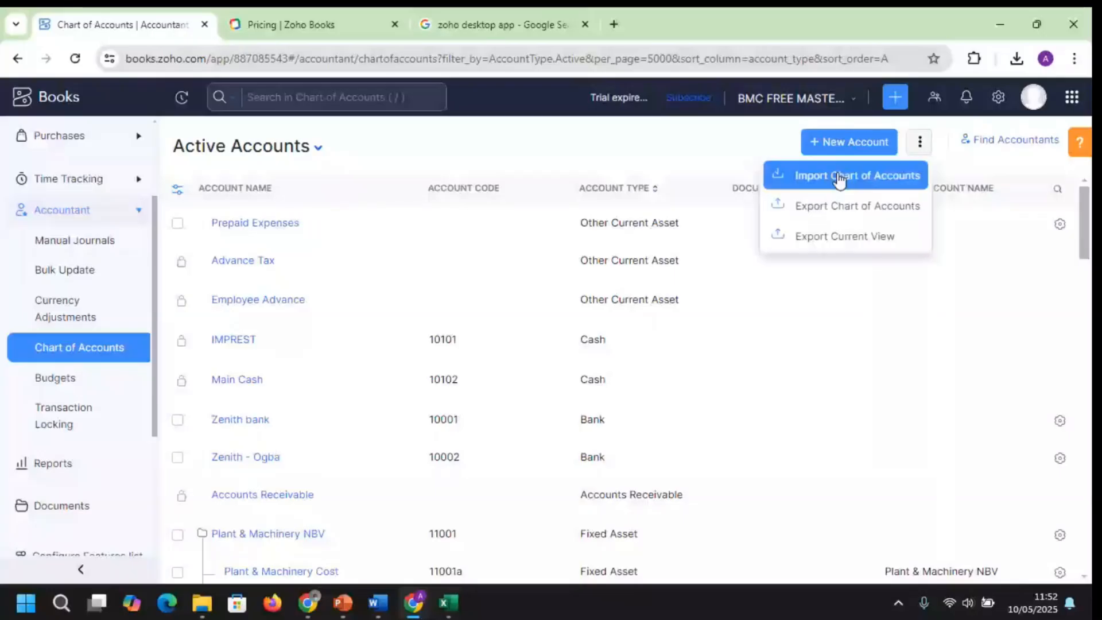
left_click(839, 178)
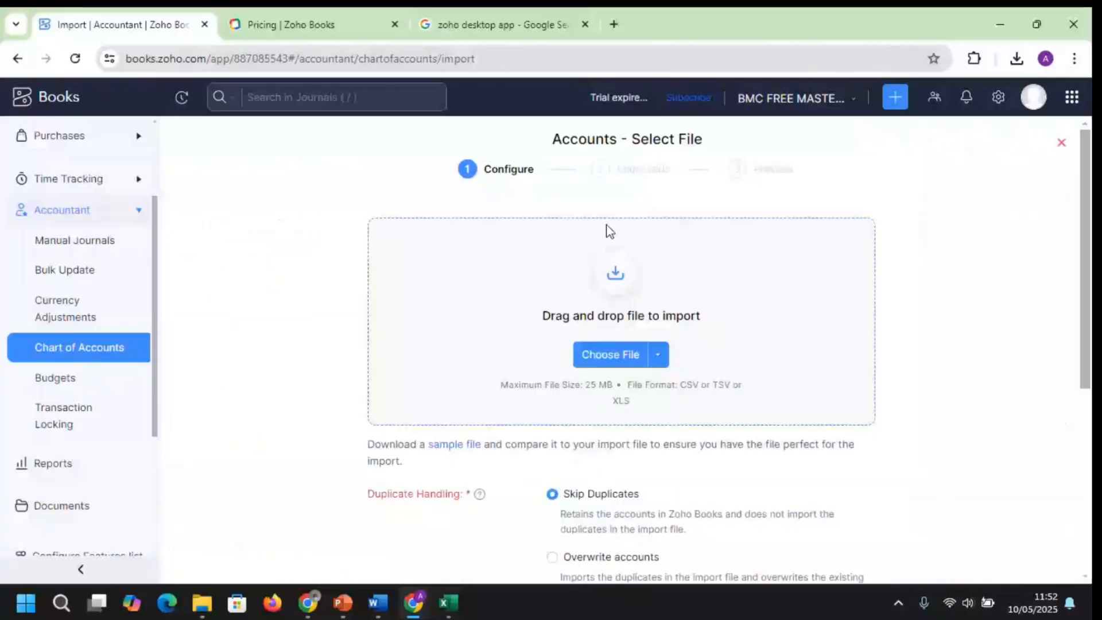
left_click(611, 355)
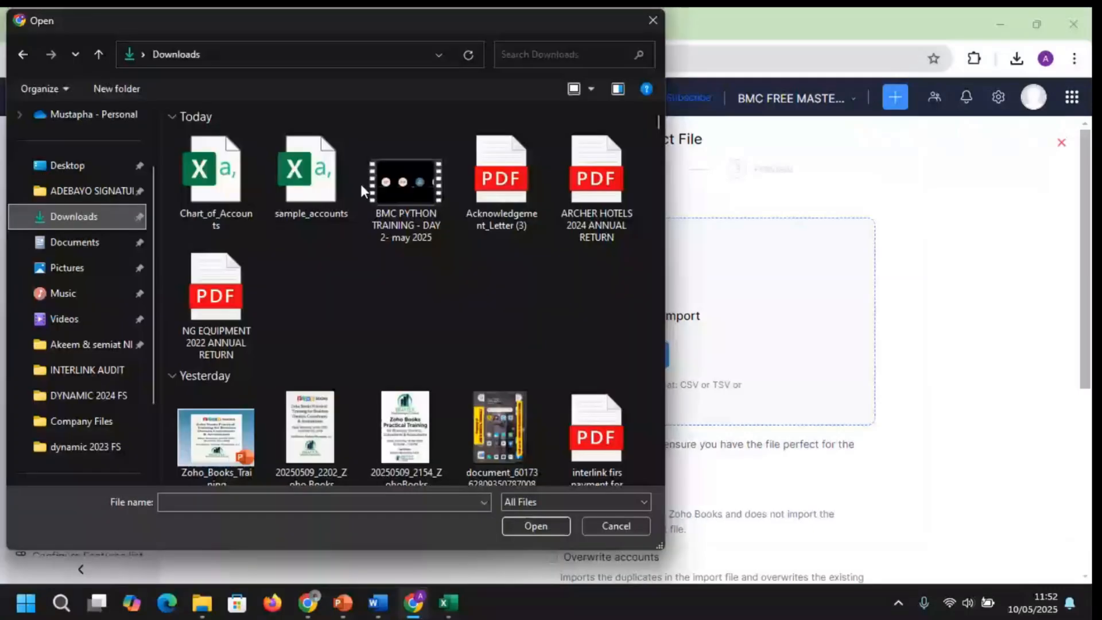
left_click(217, 179)
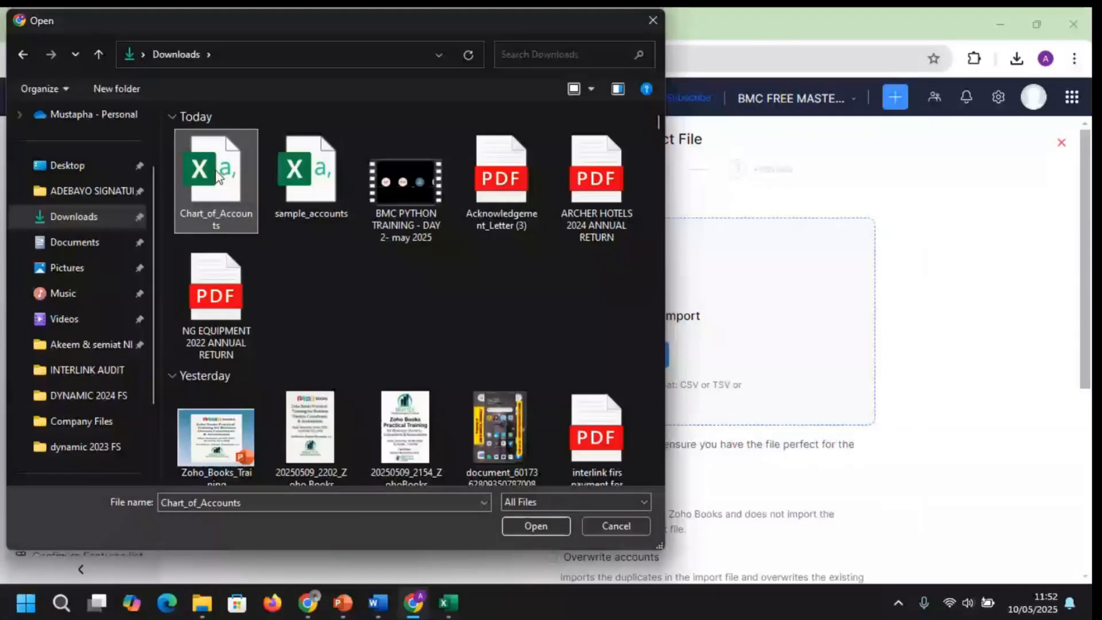
double_click(217, 179)
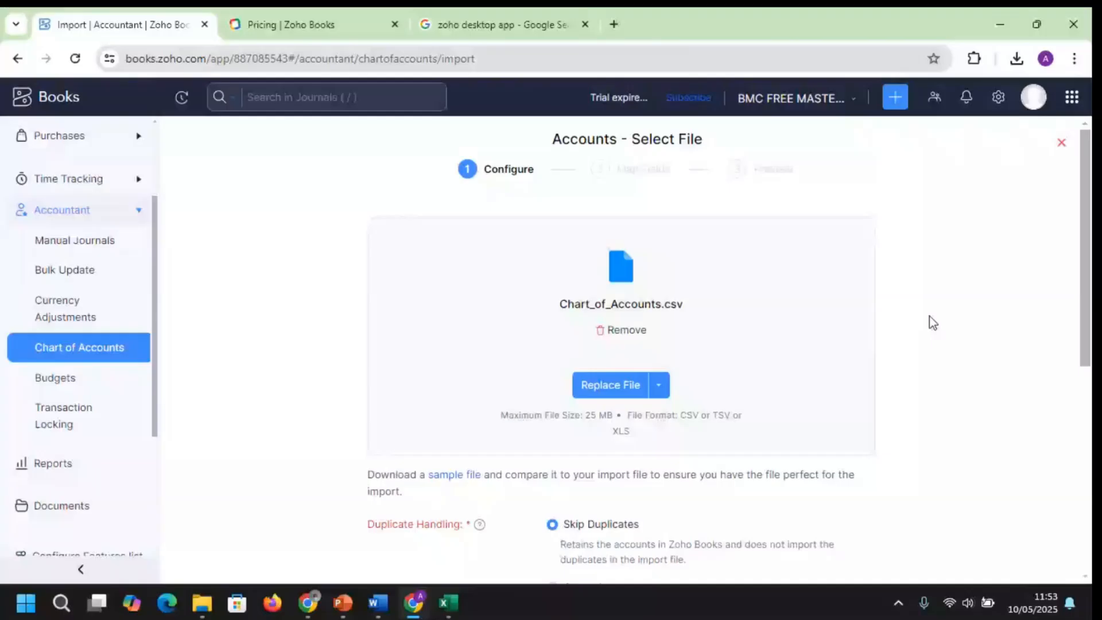
Set duplicate handling to overwrite existing accounts and proceed to Map Fields
scroll(662, 302, "down", 2)
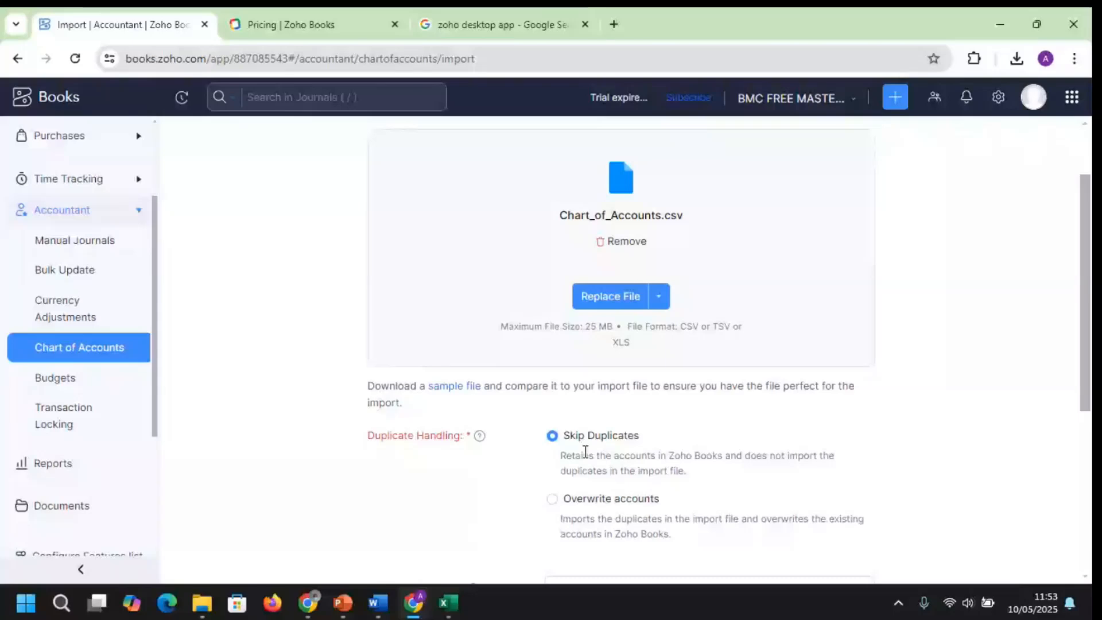
left_click(658, 297)
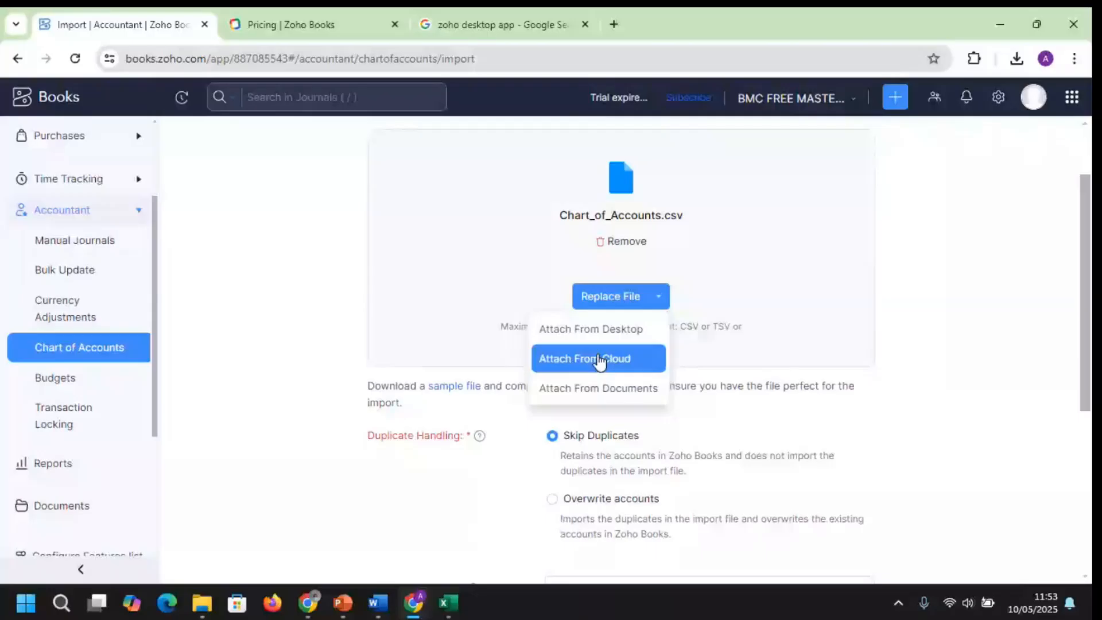
left_click(556, 436)
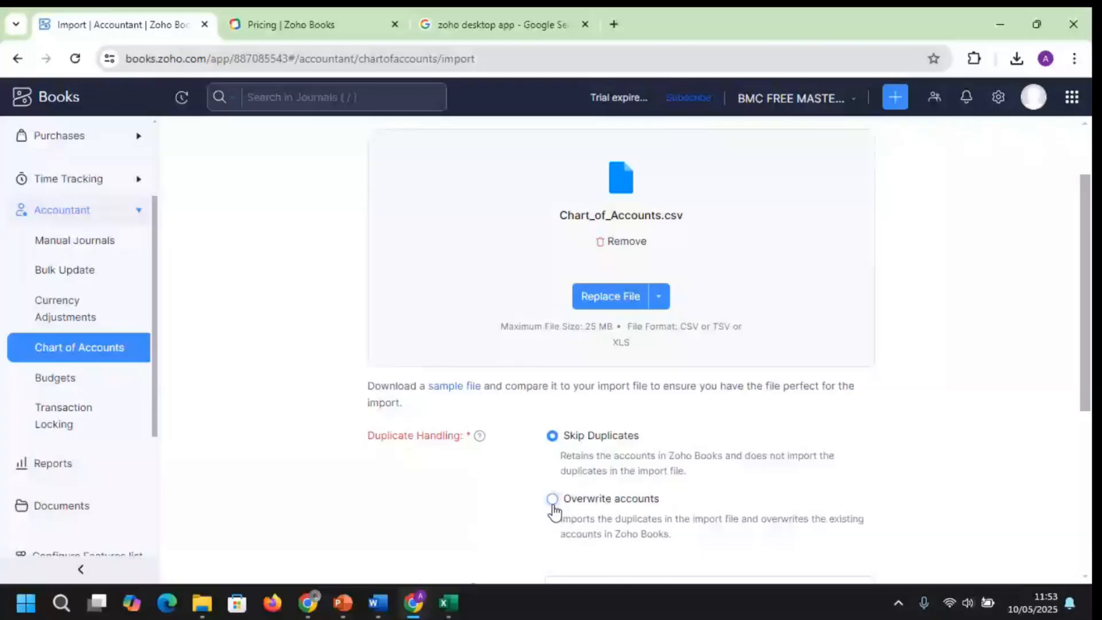
left_click(560, 505)
scroll(1085, 332, "down", 5)
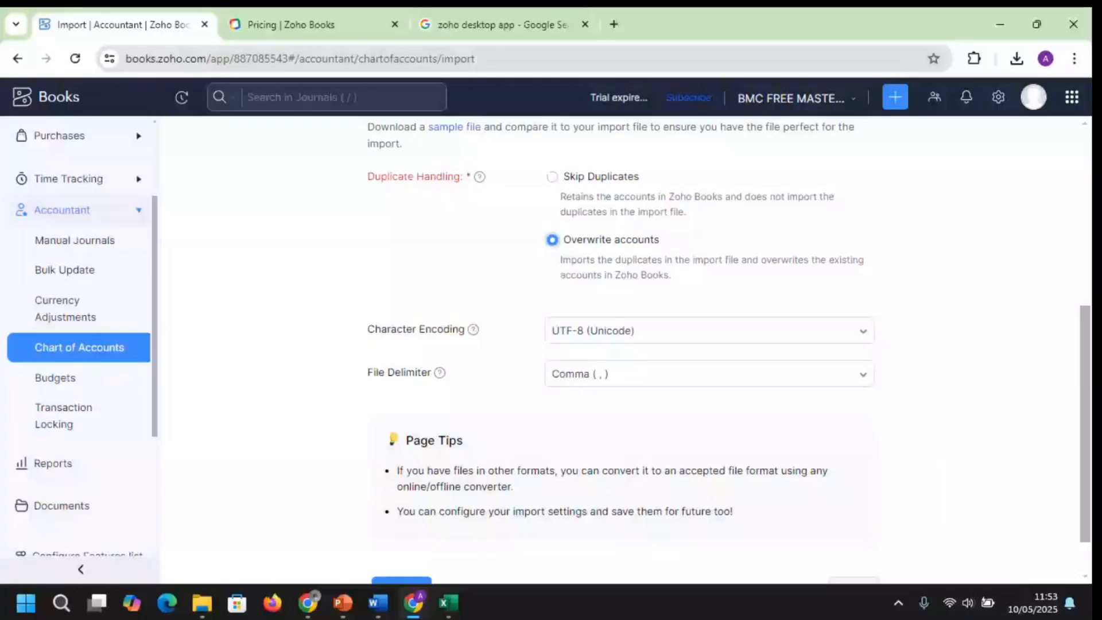
scroll(425, 547, "down", 1)
left_click(425, 539)
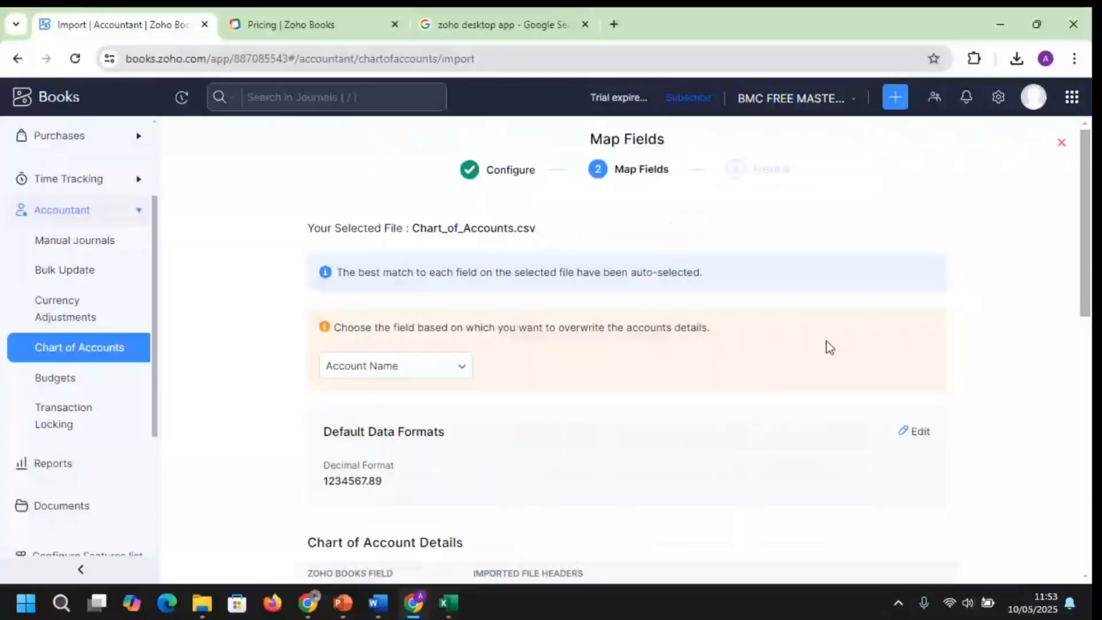
scroll(1087, 263, "down", 1)
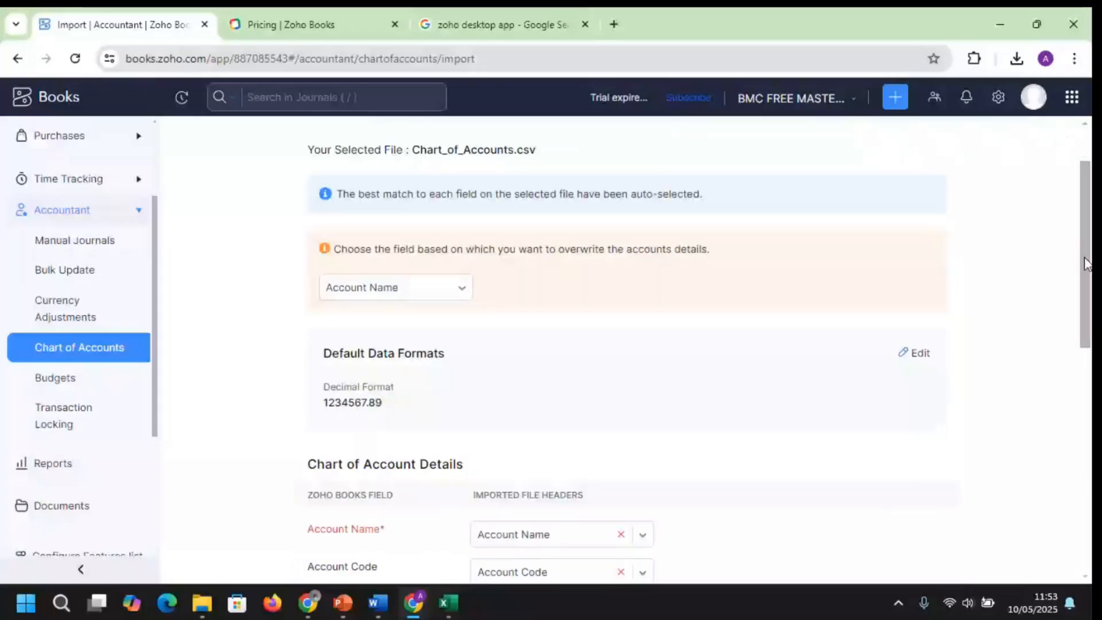
left_click(461, 291)
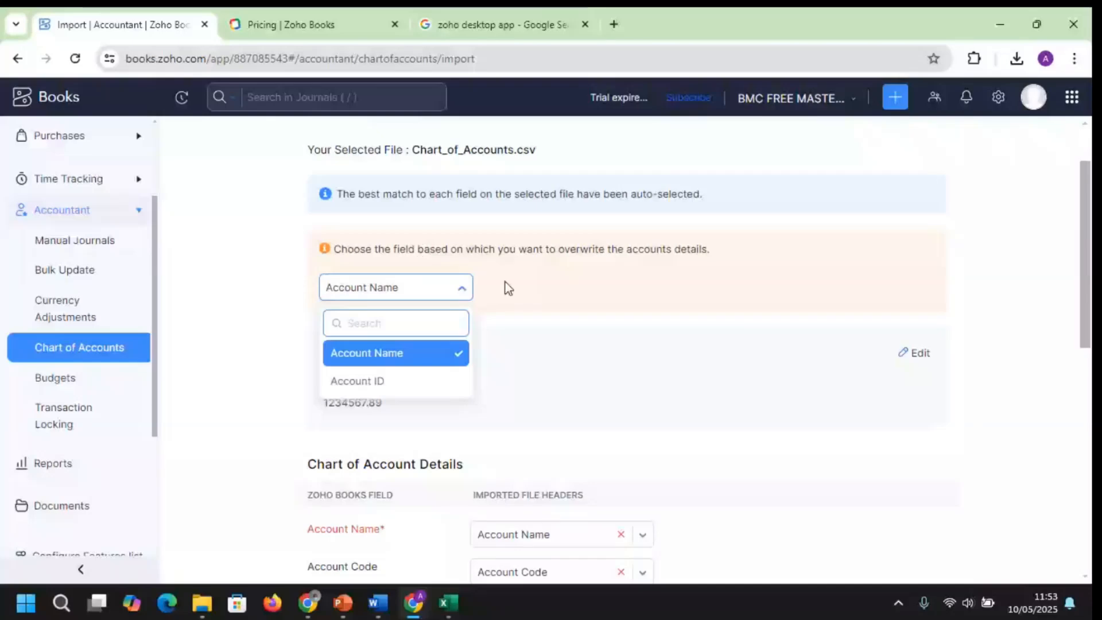
left_click(447, 294)
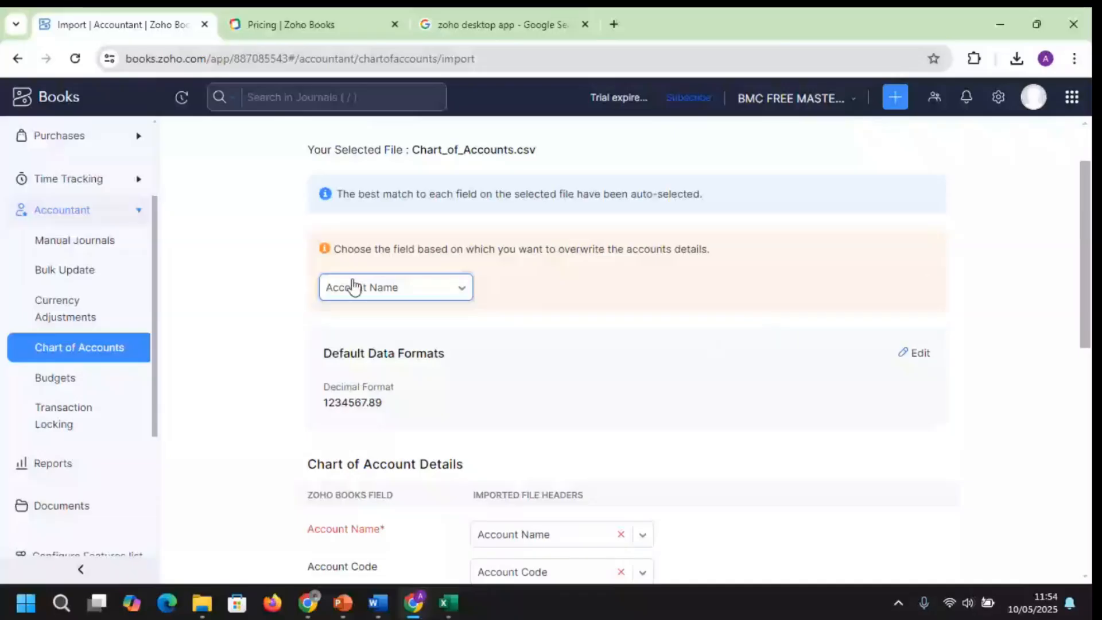
left_click(432, 290)
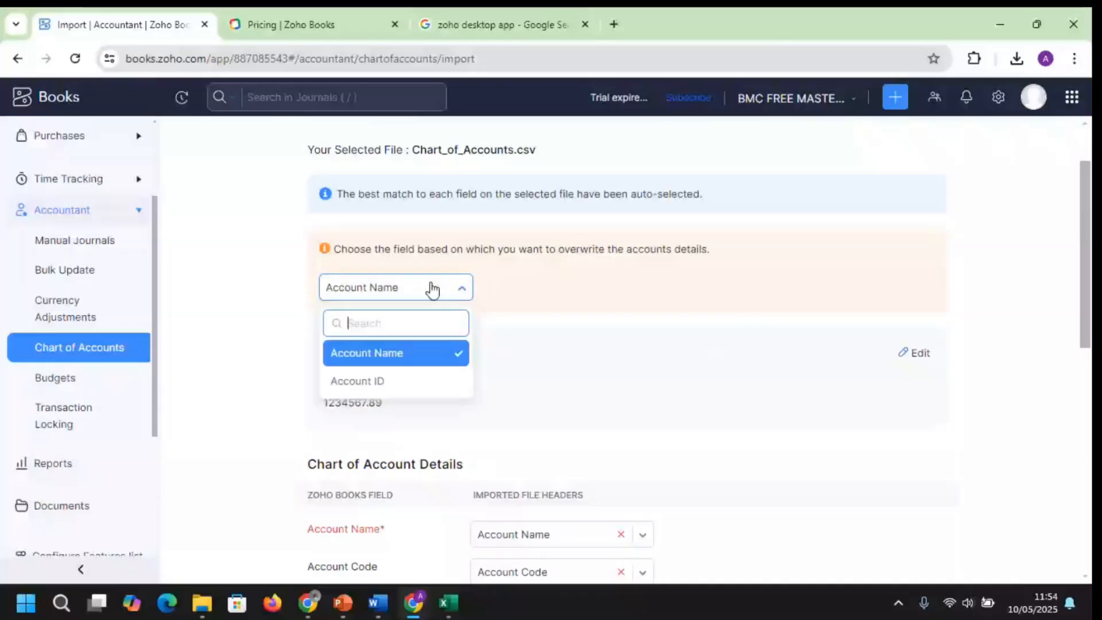
left_click(417, 383)
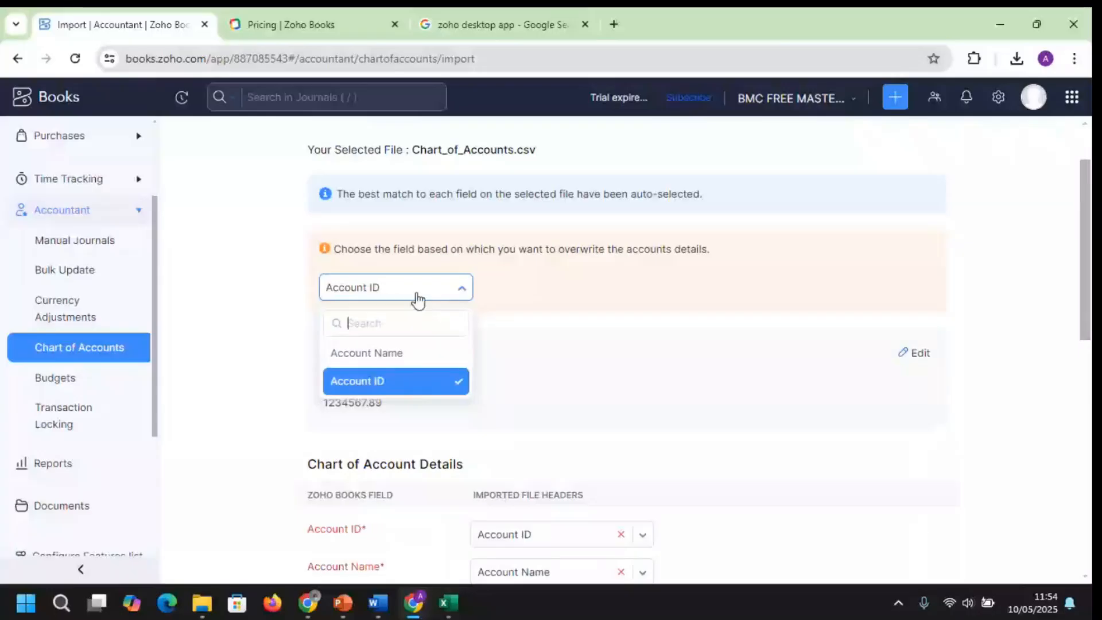
left_click(408, 354)
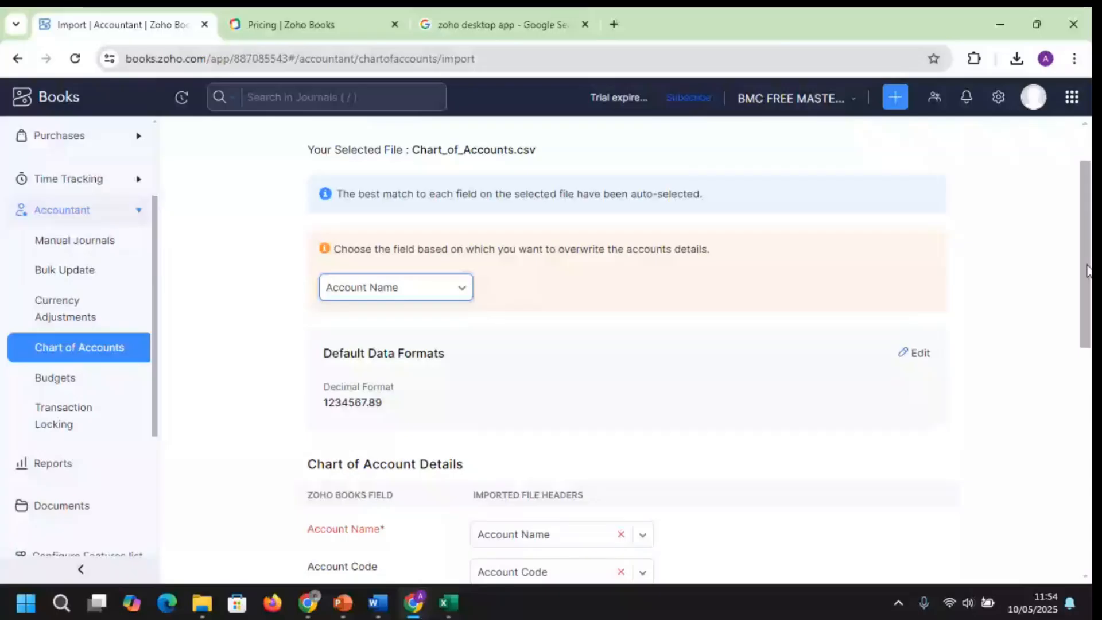
scroll(465, 354, "down", 5)
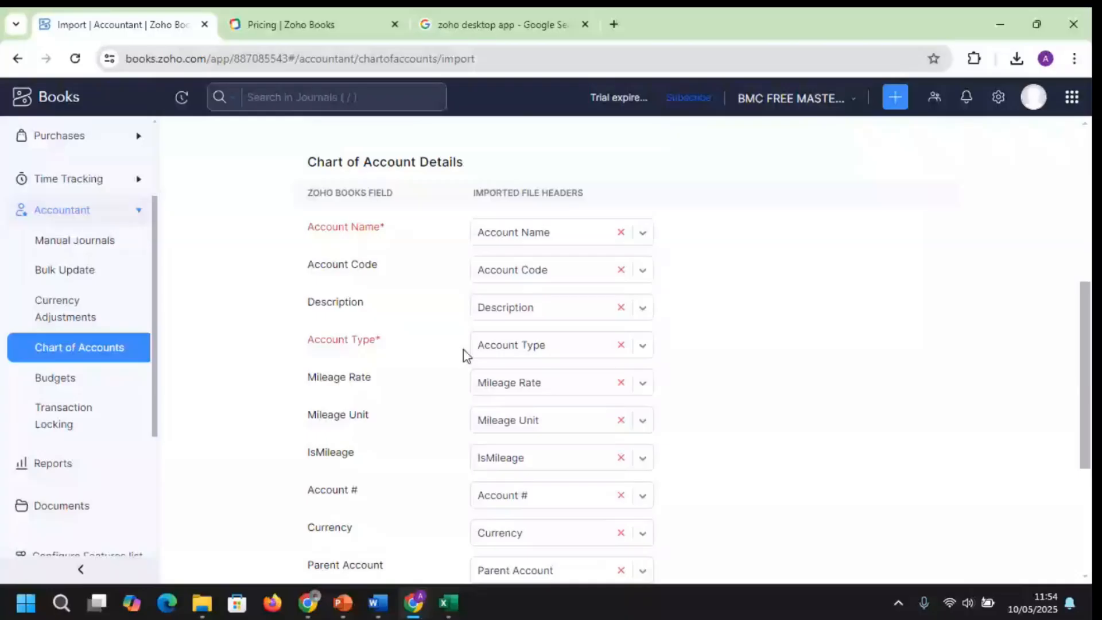
Confirm the automatic Account Name and Account Type mappings, then continue to the Preview step
left_click_drag(307, 184, 319, 533)
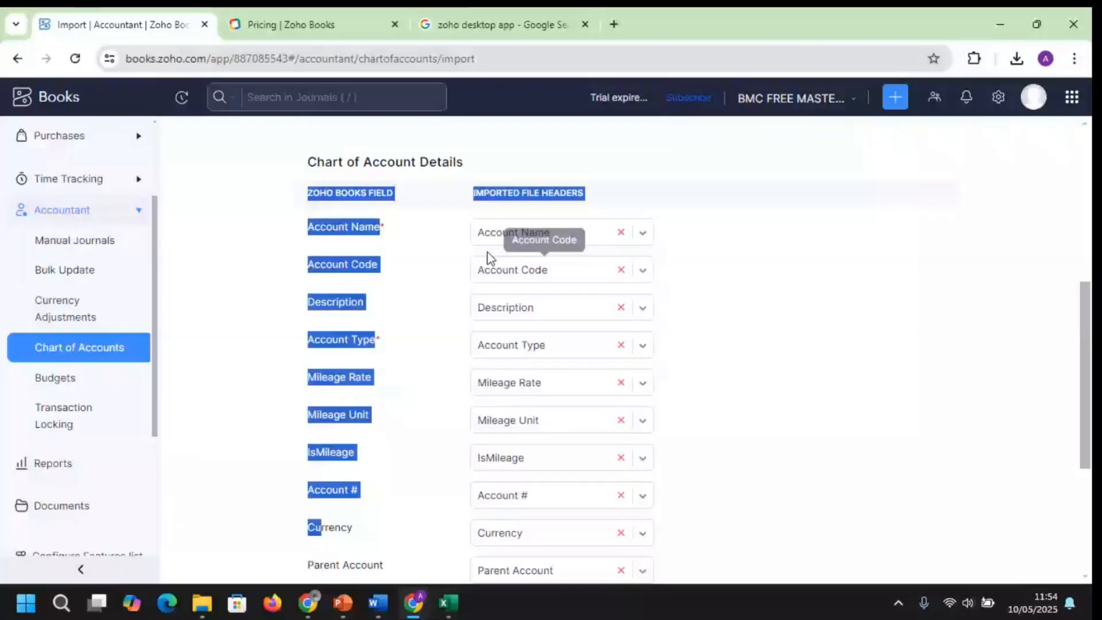
left_click(391, 241)
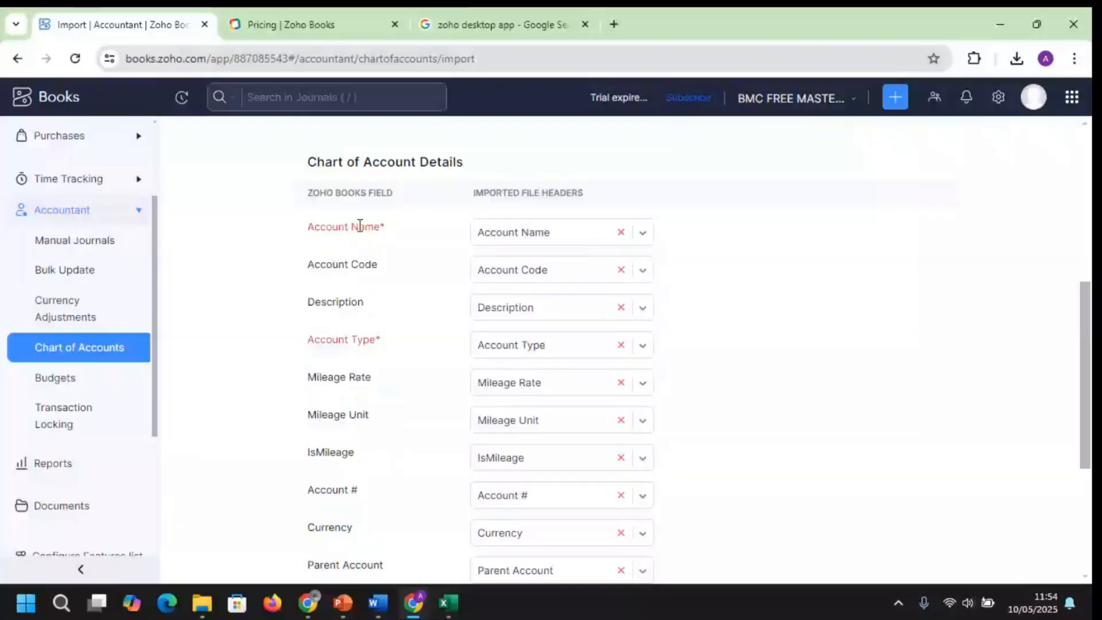
left_click(643, 234)
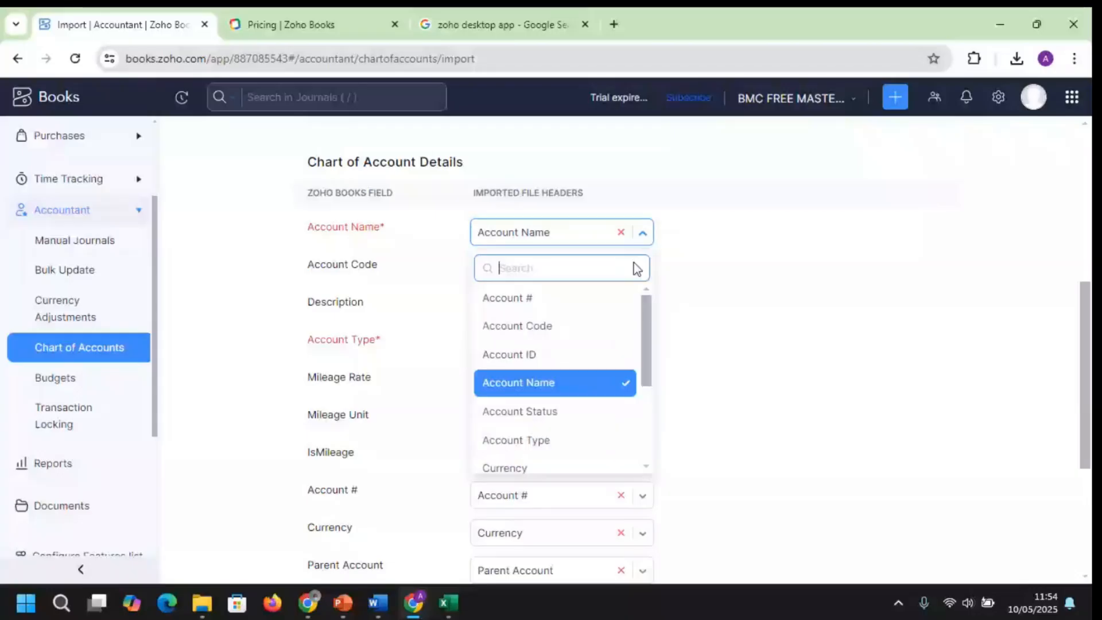
left_click(546, 394)
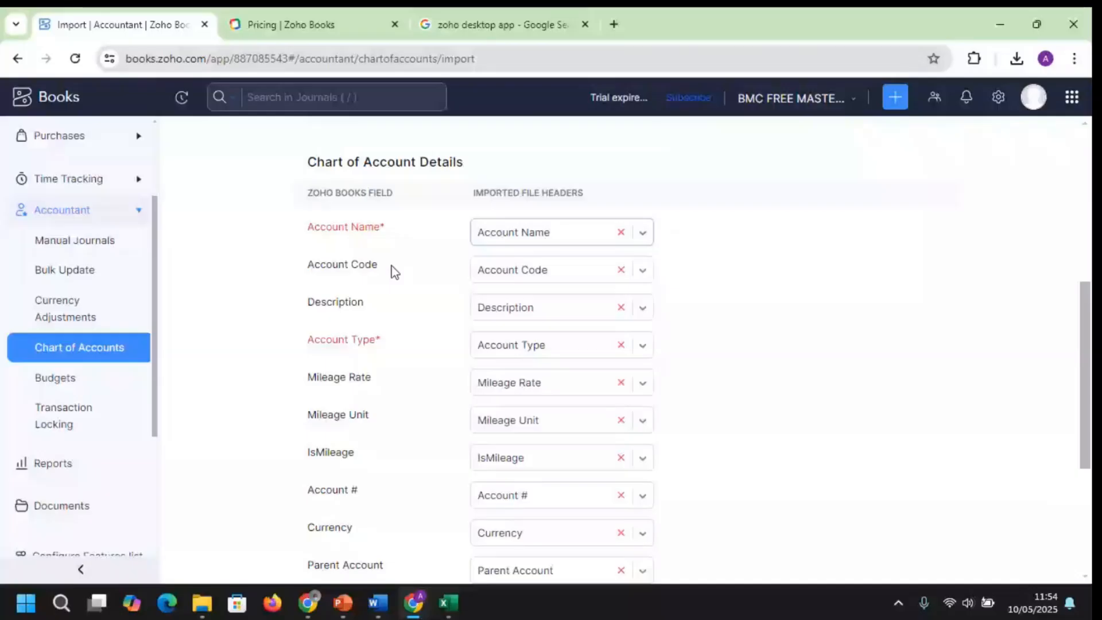
key("Tab")
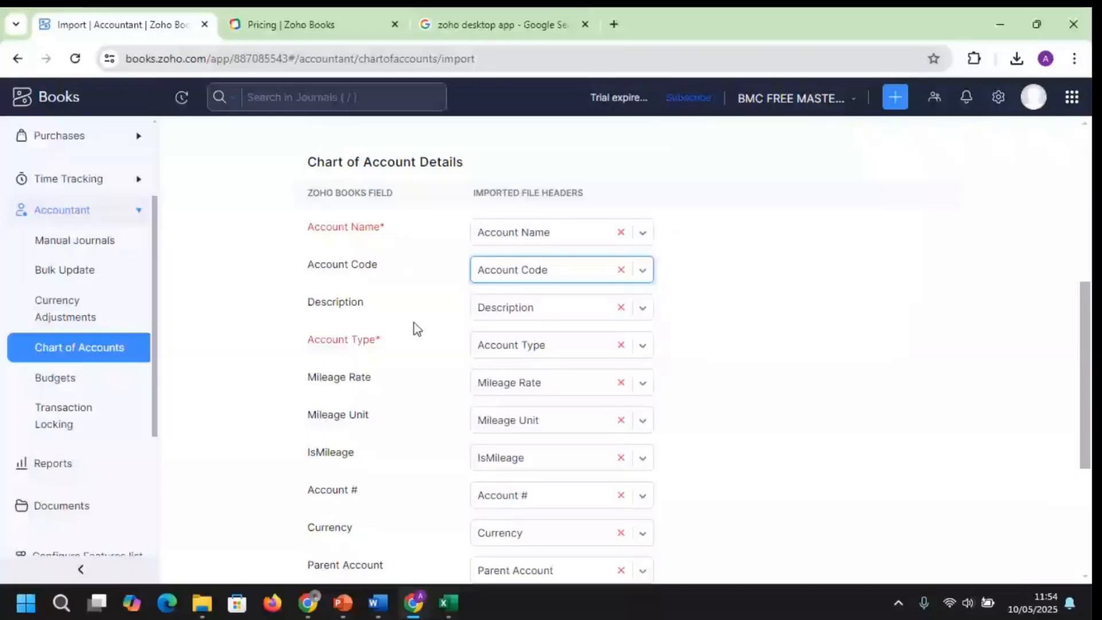
left_click(642, 346)
left_click(603, 292)
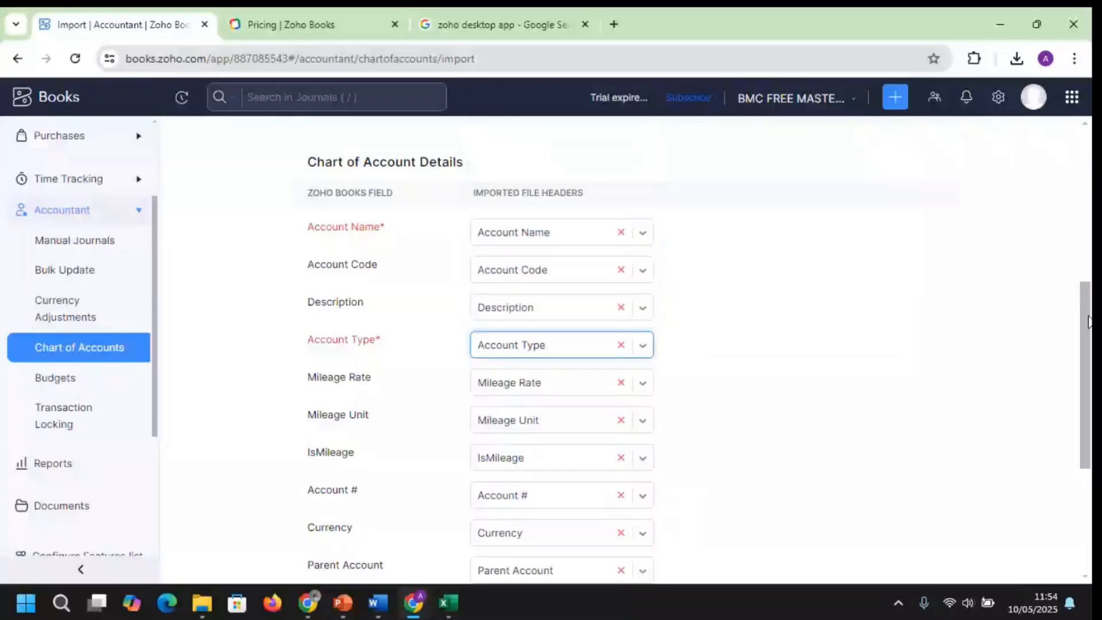
scroll(345, 299, "down", 3)
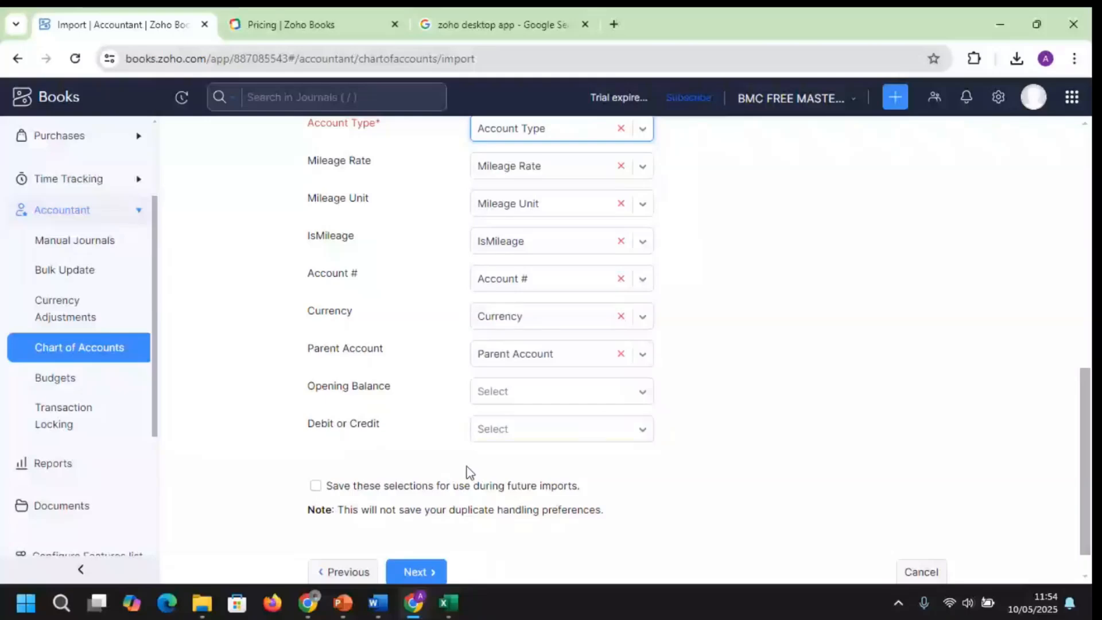
left_click(438, 570)
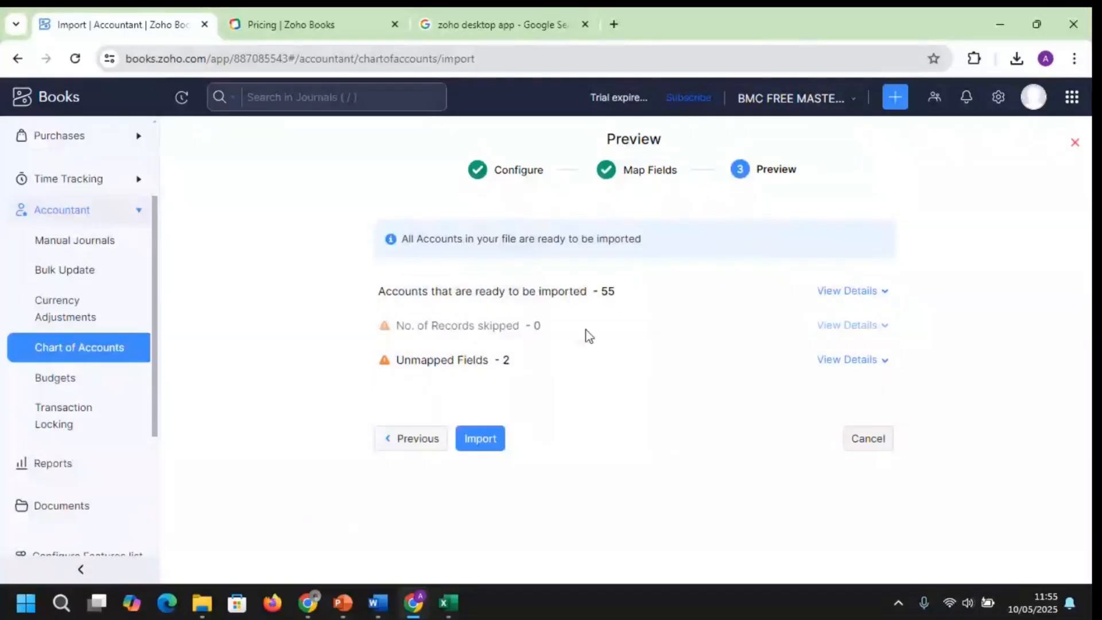
View the unmapped Account ID and Account Status fields, then go back to Map Fields
left_click(887, 361)
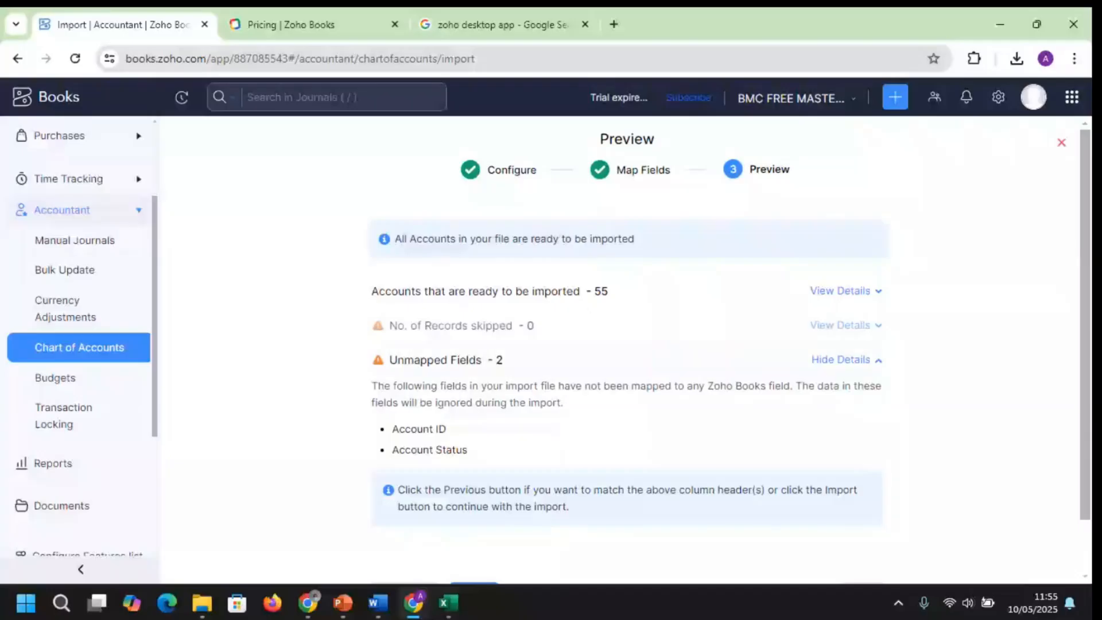
scroll(626, 344, "down", 1)
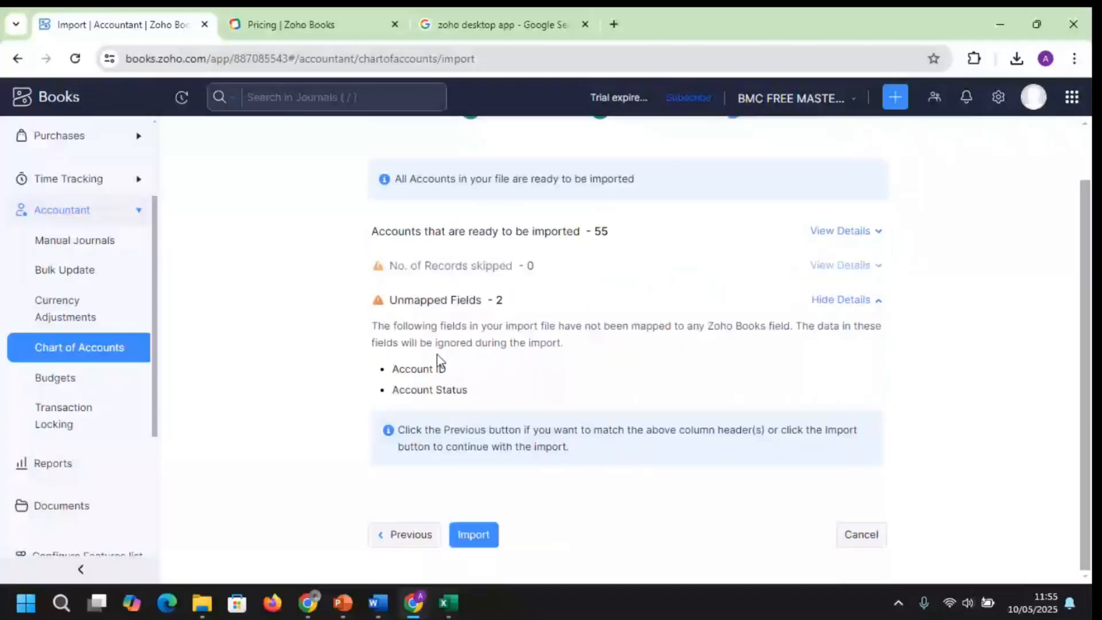
left_click(411, 535)
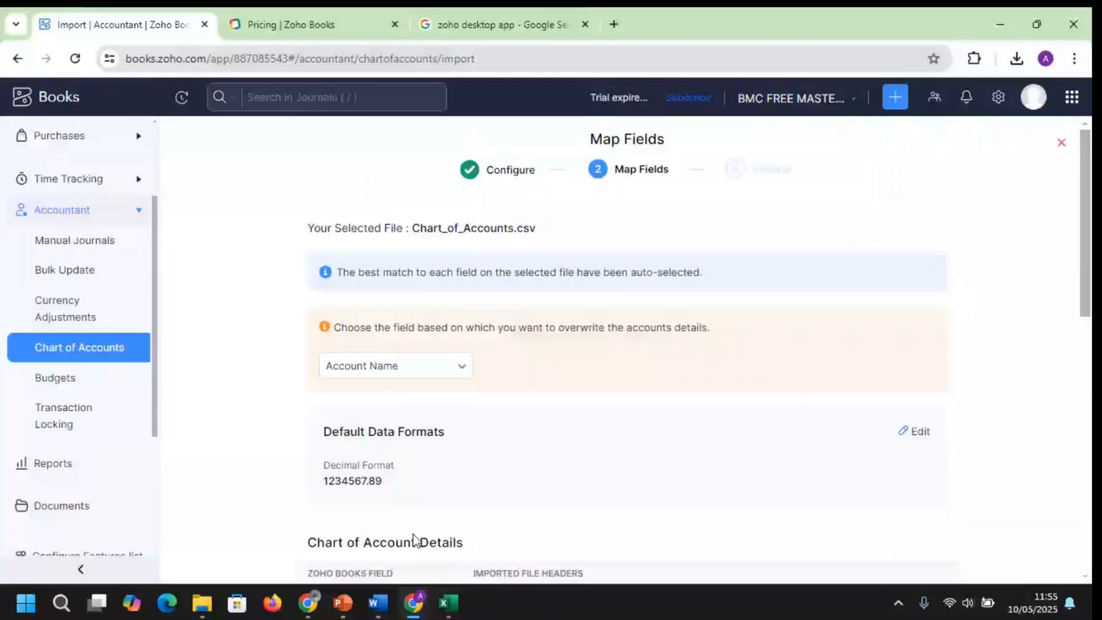
Try mapping Opening Balance to Account ID, clear it to leave it unmapped, and resubmit
scroll(414, 540, "down", 5)
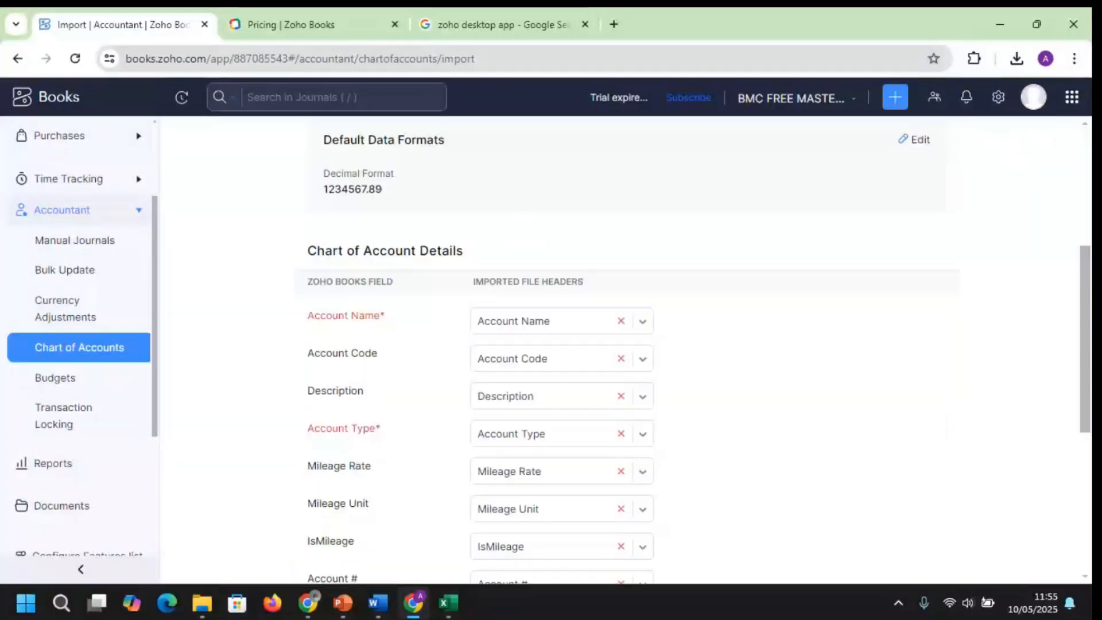
scroll(551, 350, "down", 6)
scroll(551, 350, "up", 5)
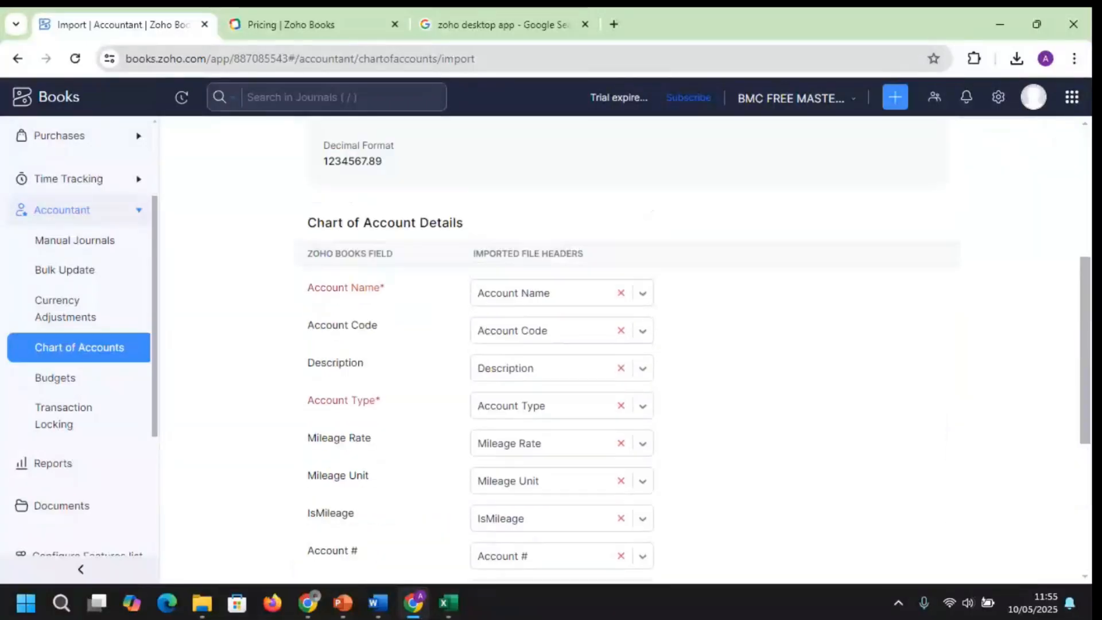
scroll(626, 350, "up", 1)
scroll(430, 277, "down", 1)
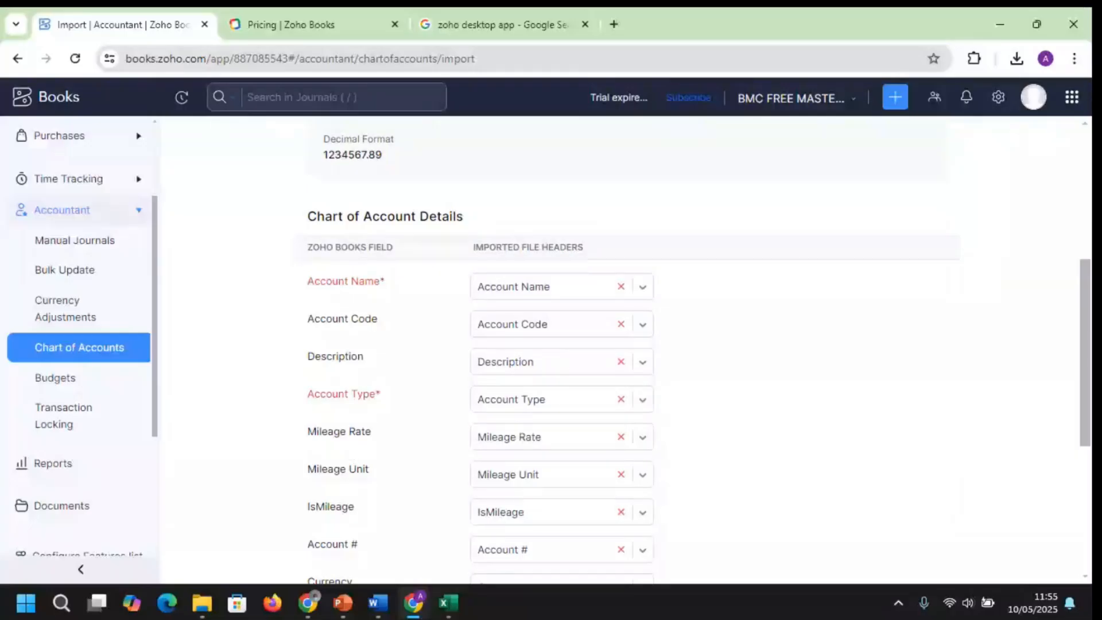
left_click_drag(1086, 294, 1087, 407)
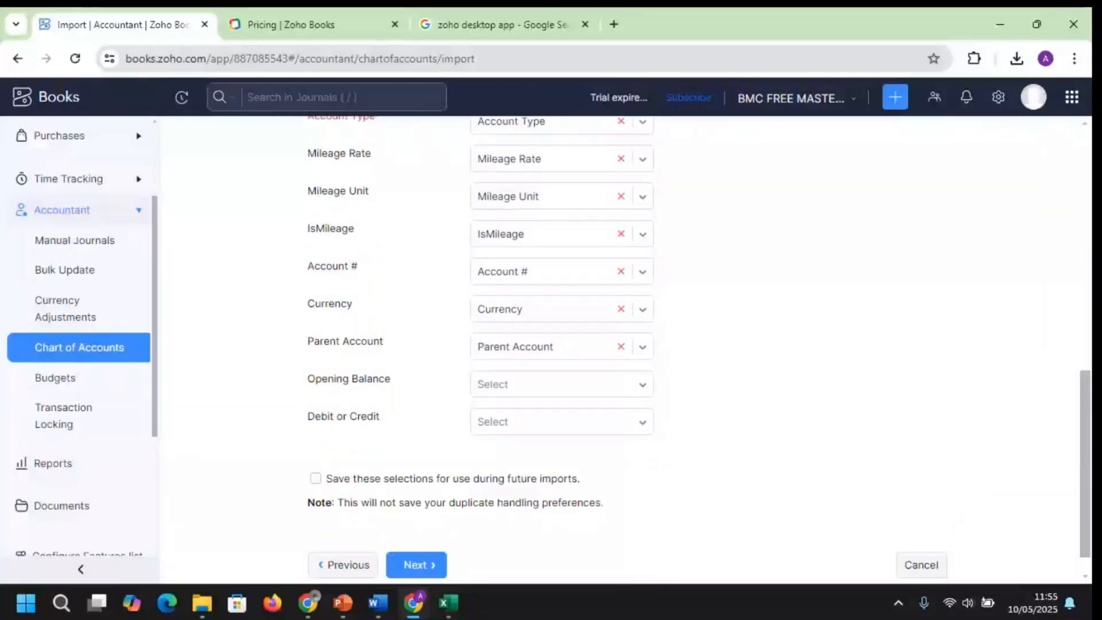
left_click(642, 397)
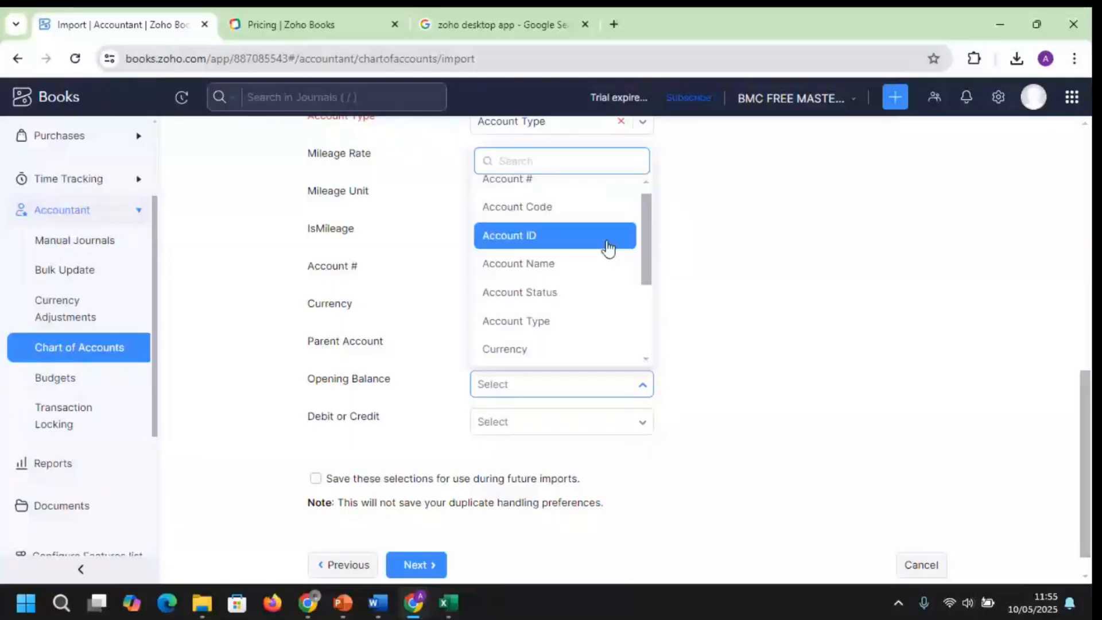
left_click(608, 248)
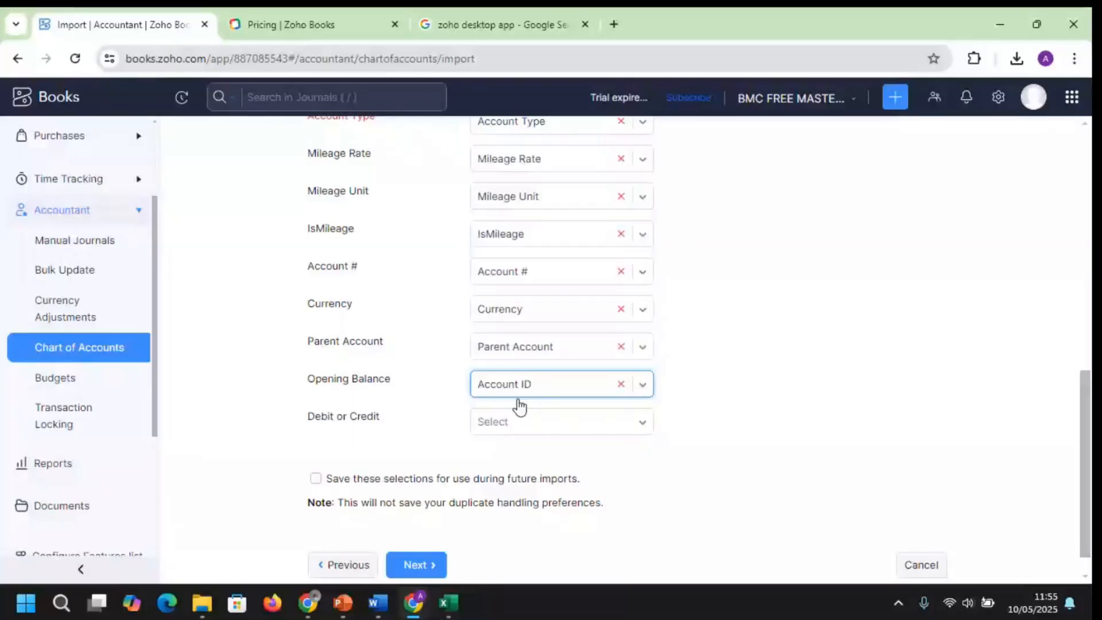
left_click(618, 385)
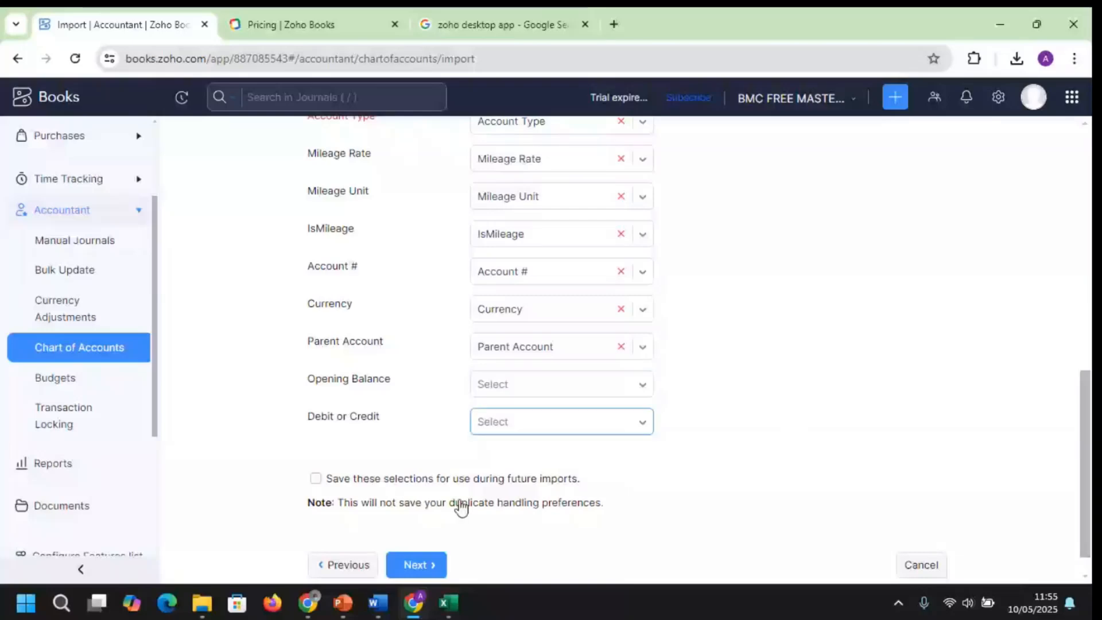
left_click(420, 567)
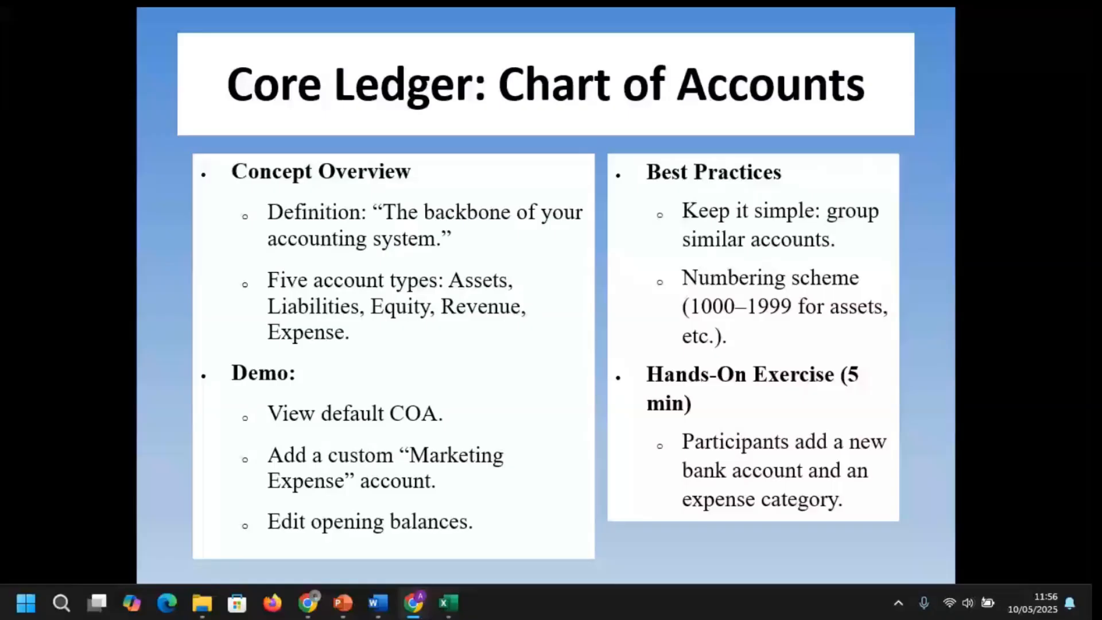
Show the Chart of Accounts slide, then exit the slideshow back to the import preview
left_click(476, 465)
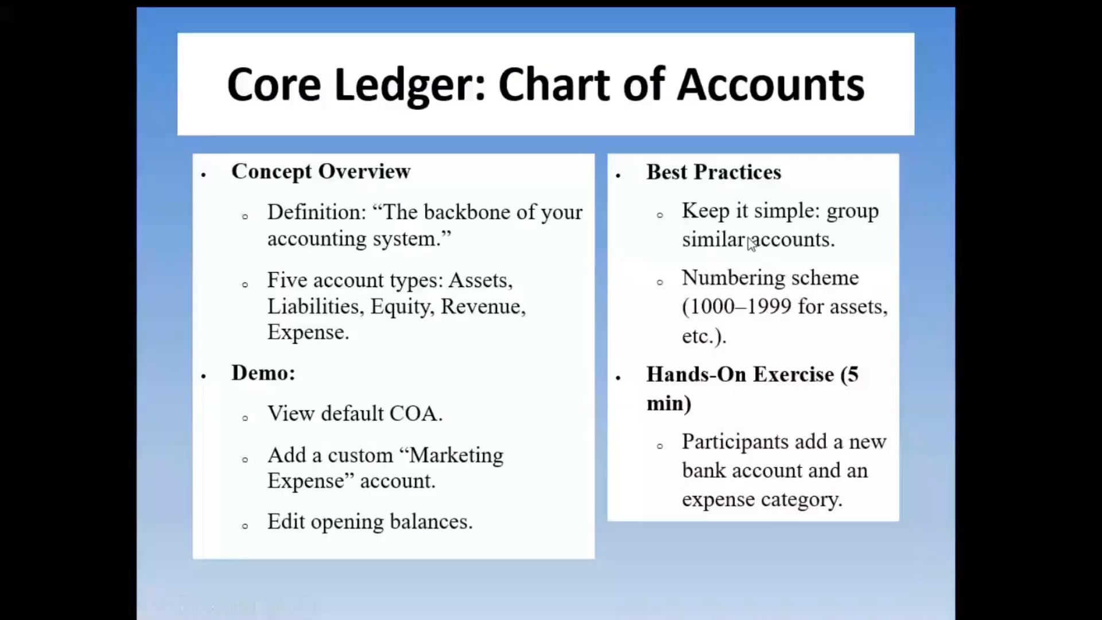
left_click(418, 349)
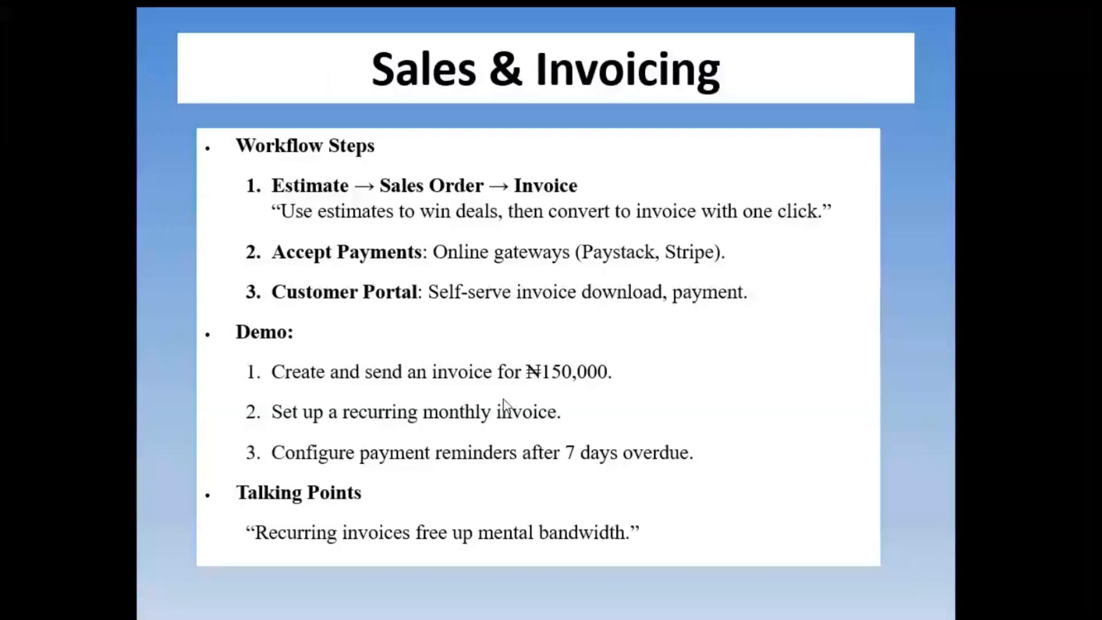
key("Left")
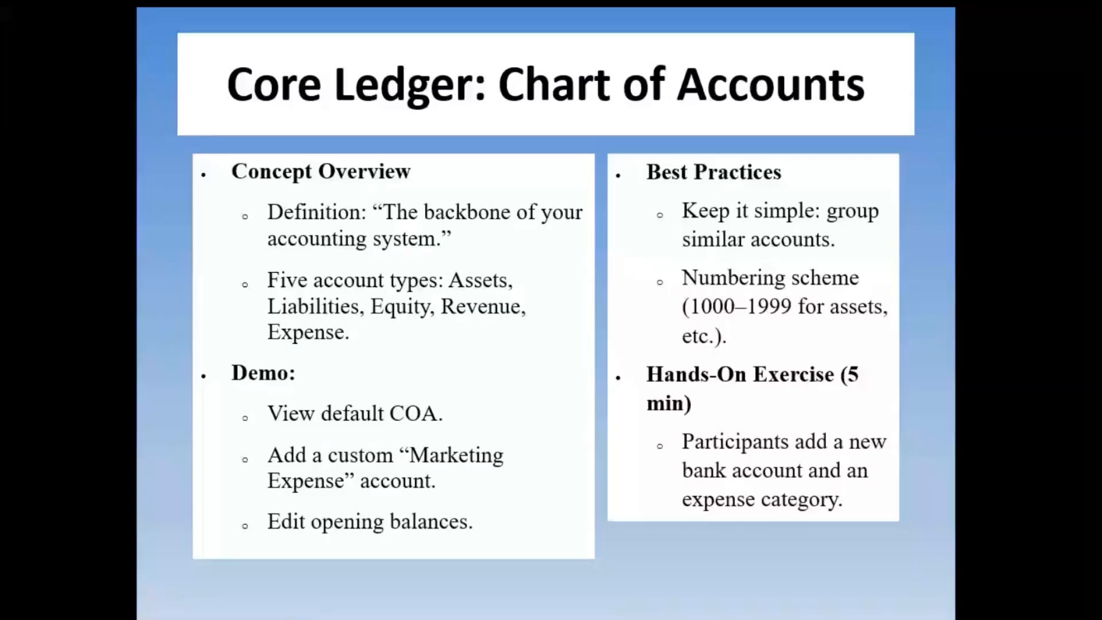
key("alt+Tab")
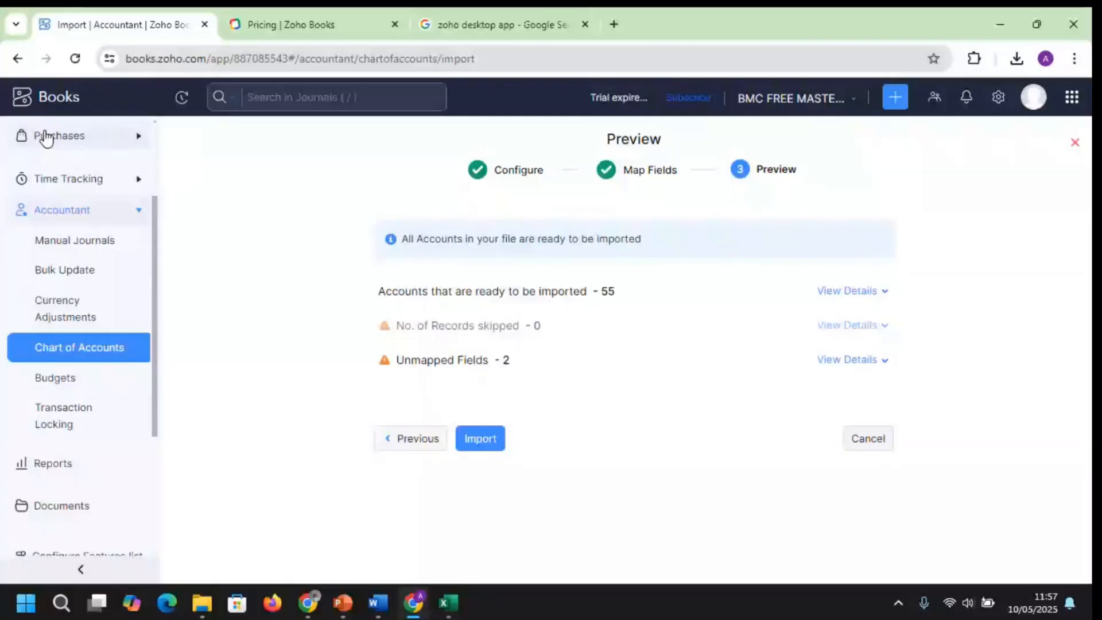
Scroll the sidebar away from the 55-account import preview, then open All Settings from the gear icon
scroll(46, 138, "up", 2)
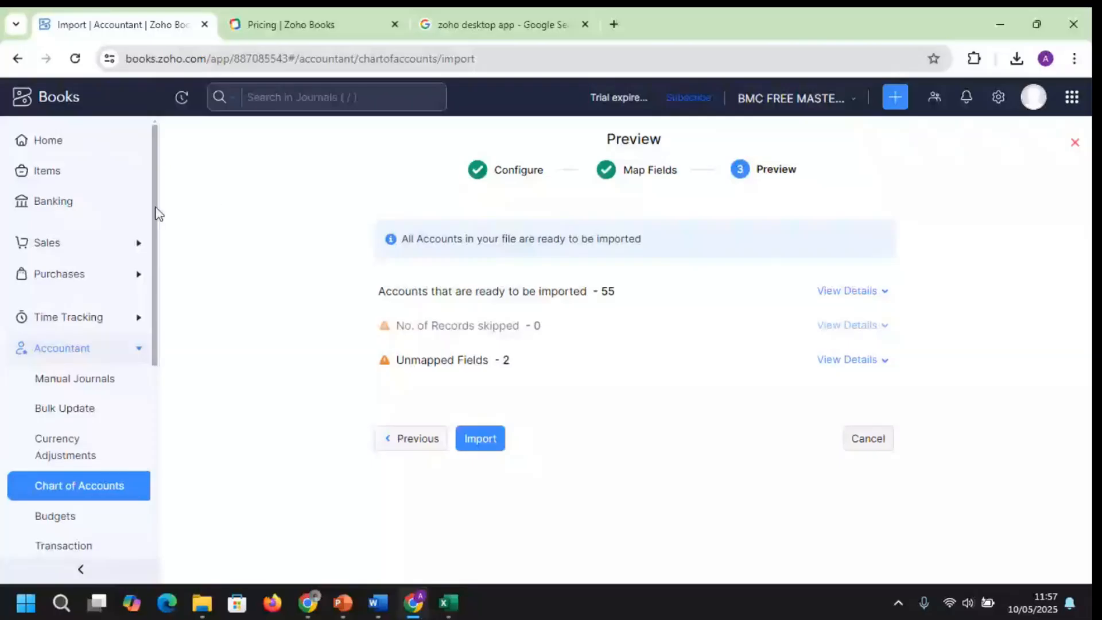
left_click_drag(156, 213, 165, 295)
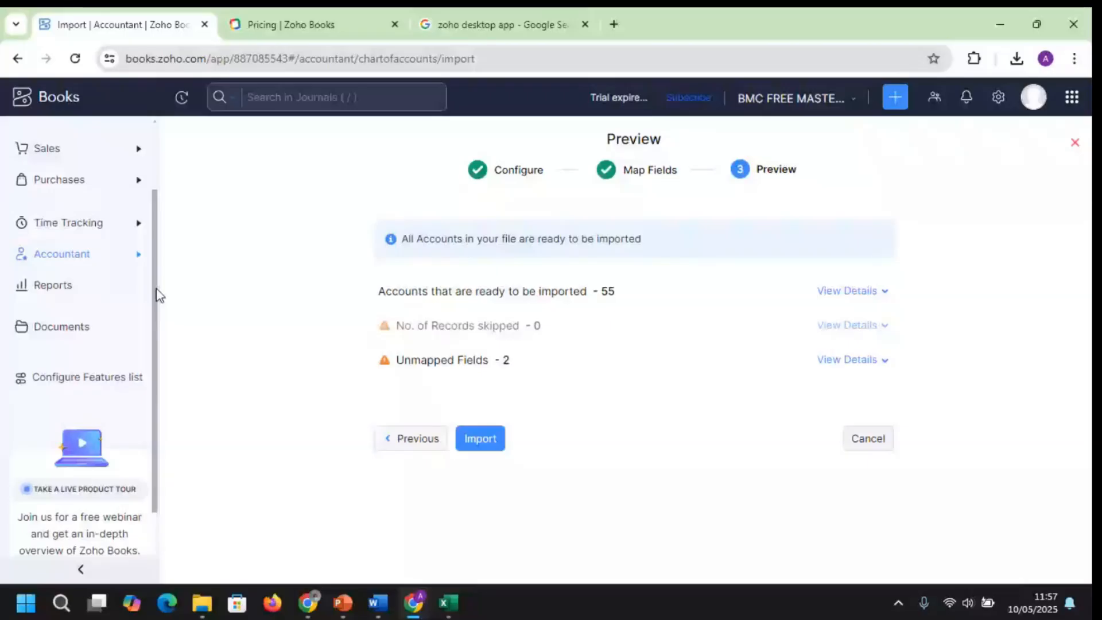
left_click_drag(157, 289, 155, 181)
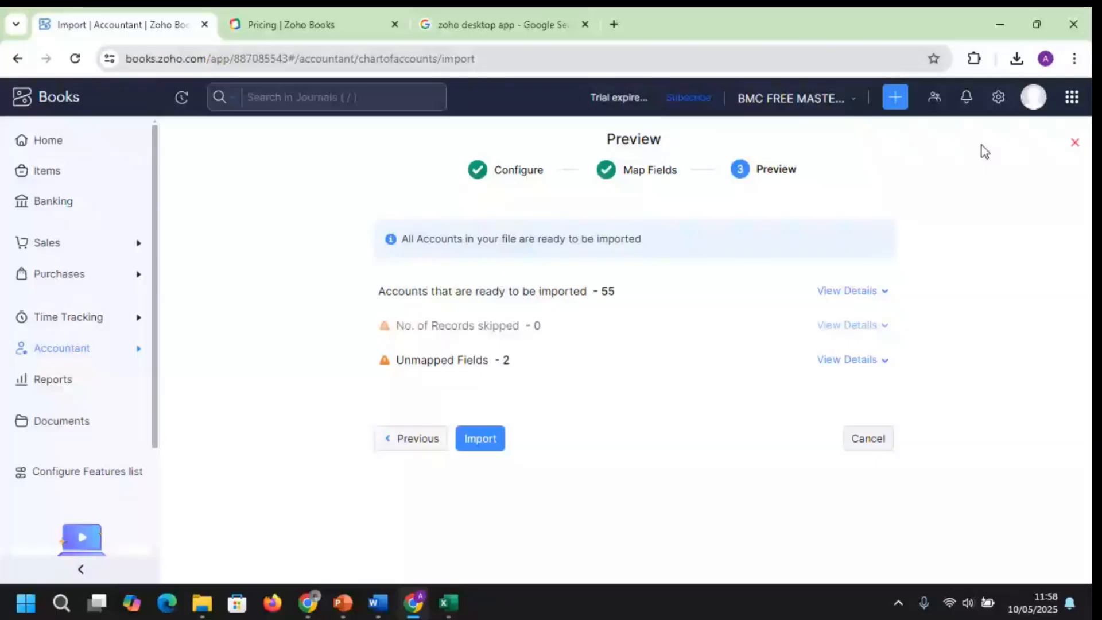
left_click(998, 97)
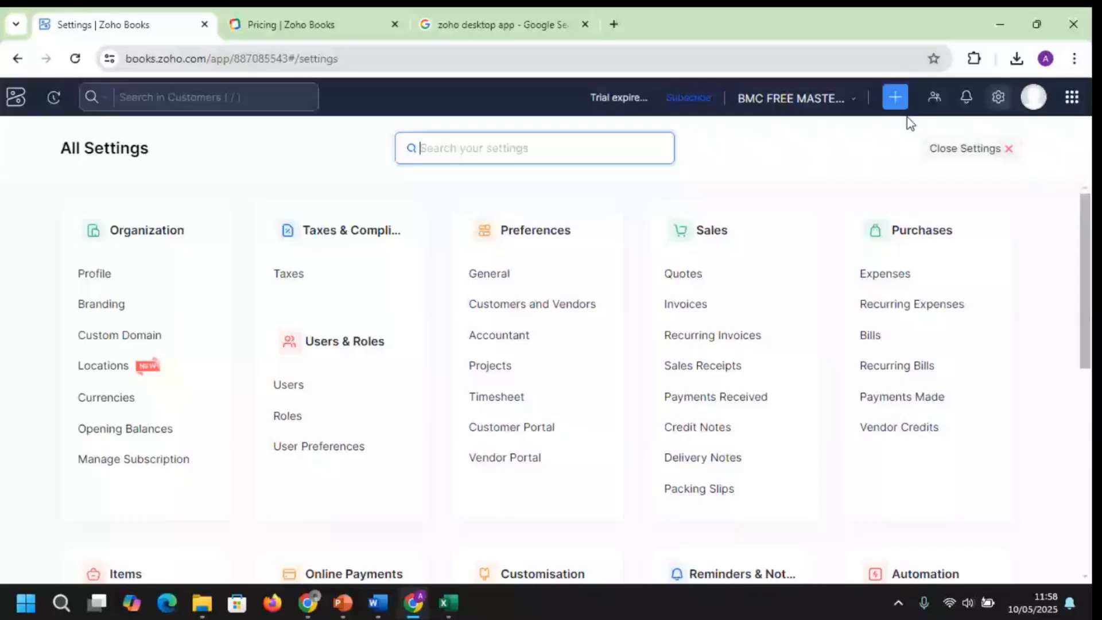
Browse the All Settings groups, briefly bringing up and dismissing the settings search suggestions
left_click_drag(1085, 247, 1088, 448)
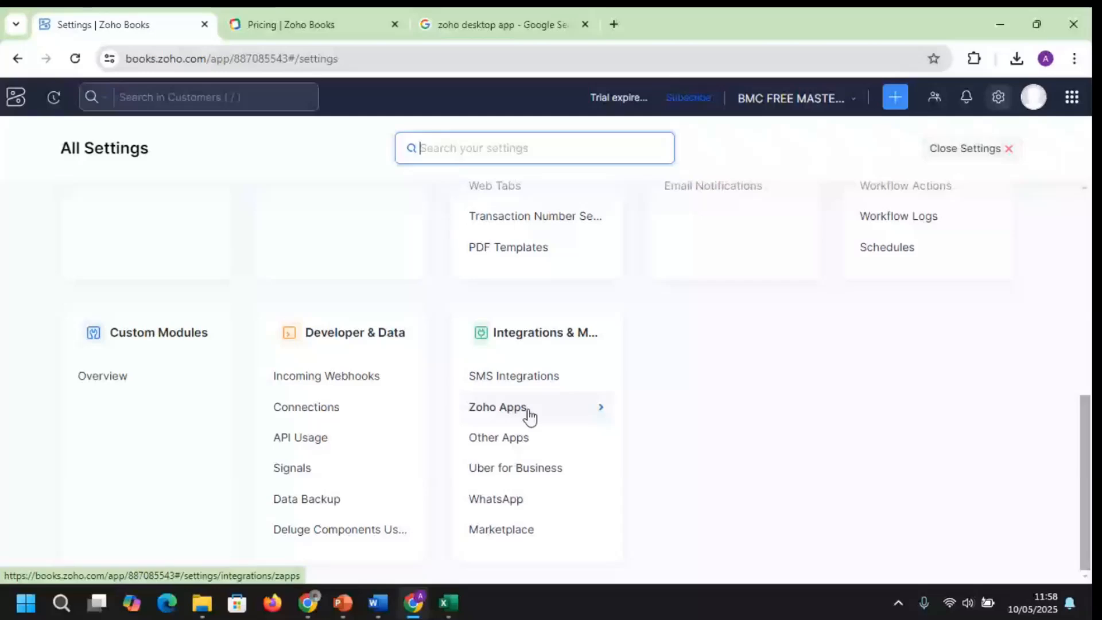
key("Up")
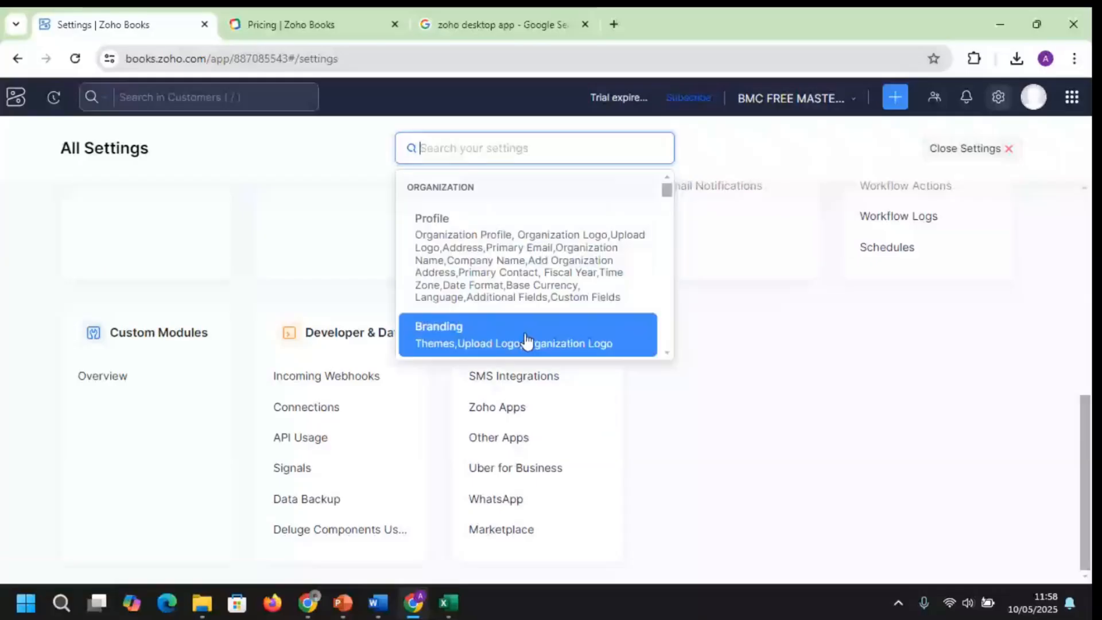
left_click(799, 383)
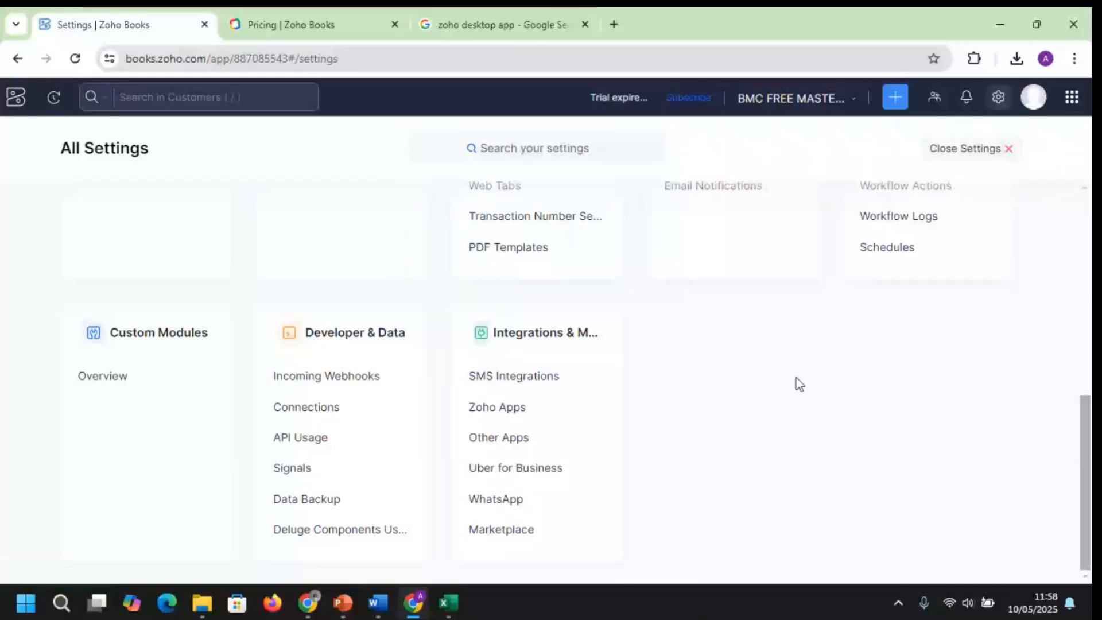
left_click_drag(1084, 445, 1081, 274)
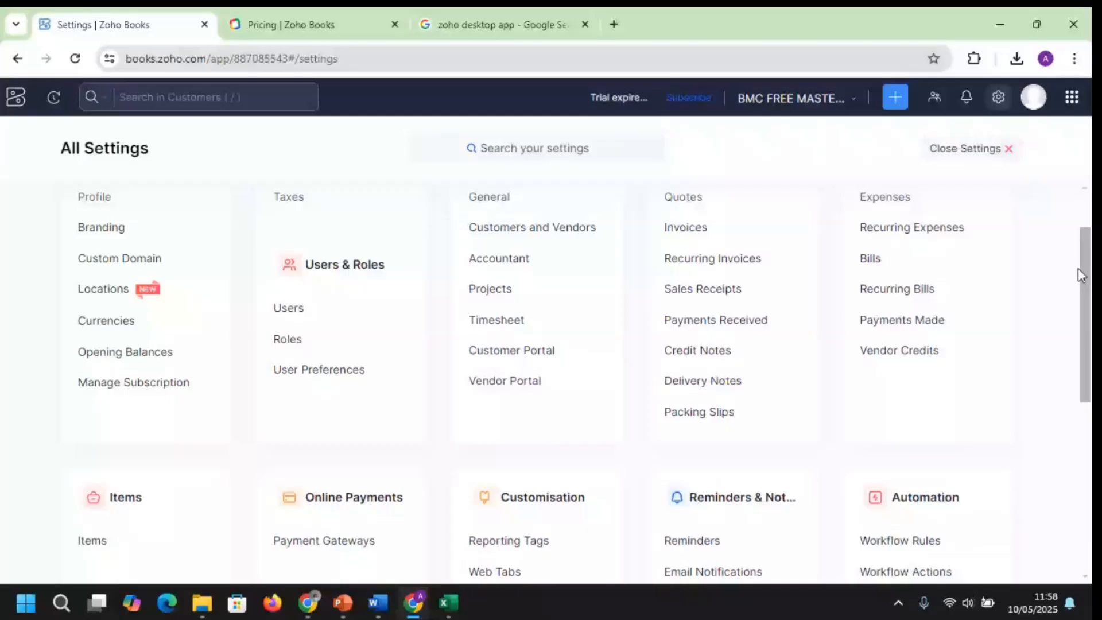
left_click_drag(1079, 269, 1079, 233)
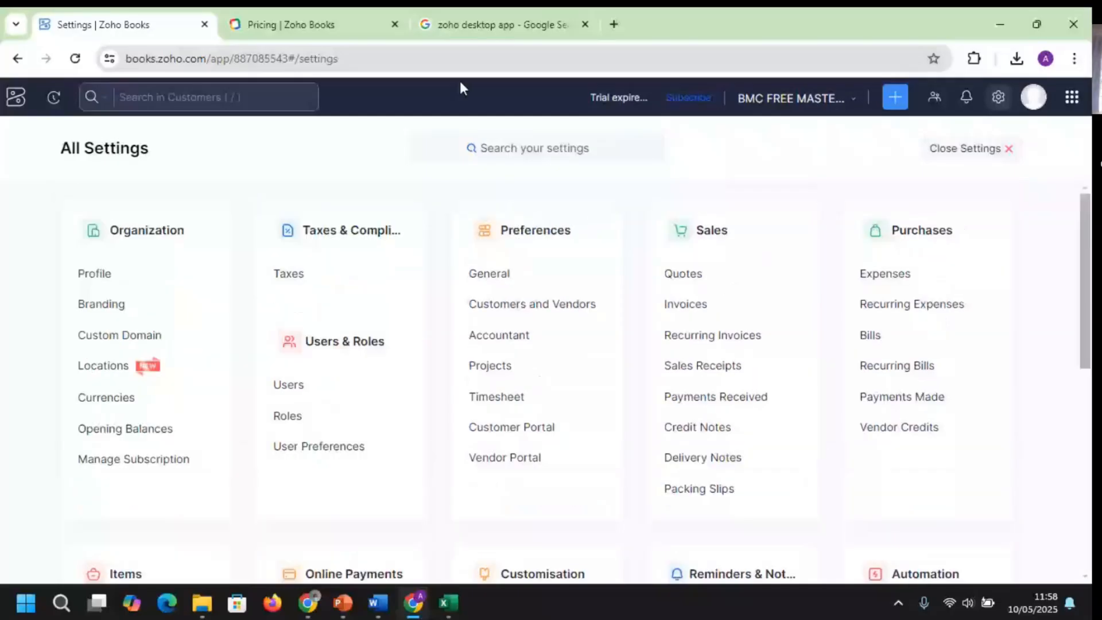
Close settings, go to Banking and open the Add Bank or Credit Card page
left_click(1008, 150)
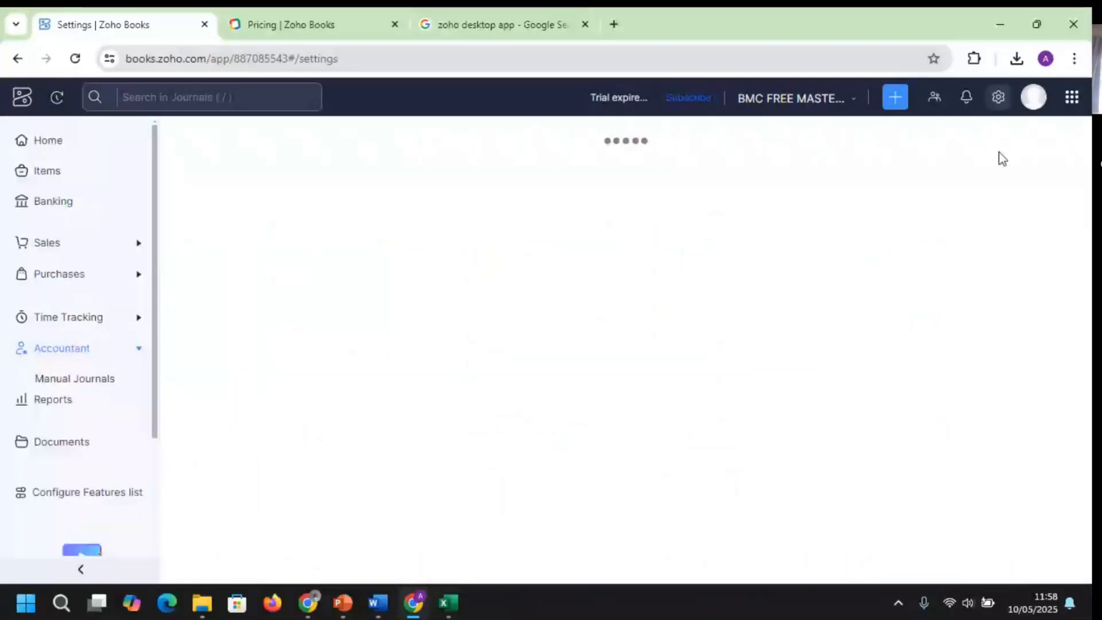
left_click(68, 212)
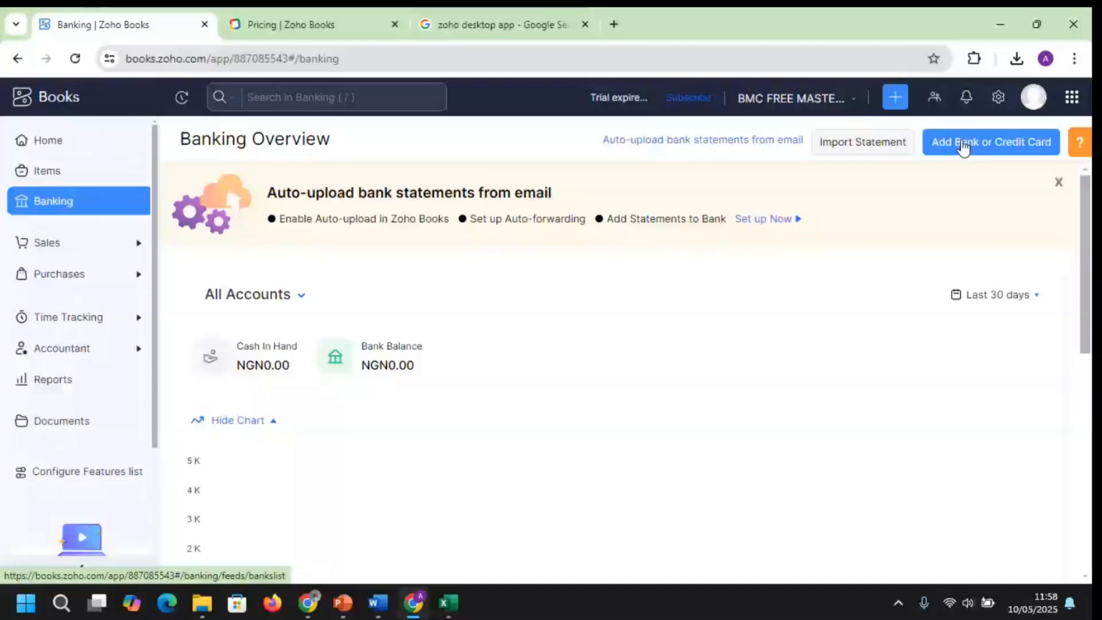
left_click(869, 151)
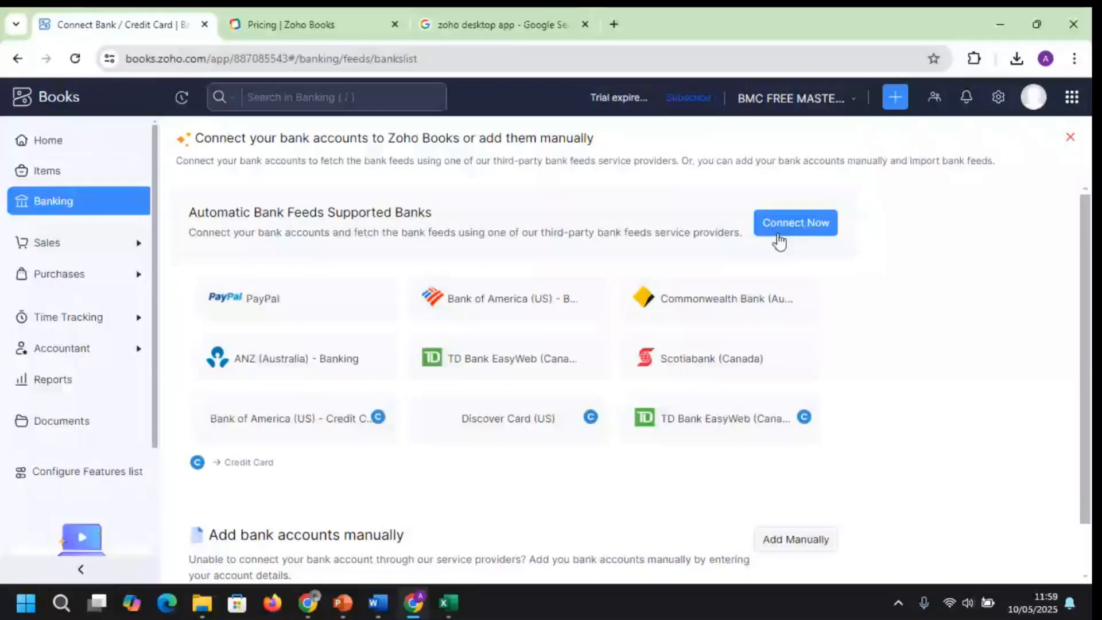
Look at manual bank entry, return to supported banks, and choose Connect Now for Yodlee bank feeds
scroll(779, 241, "down", 1)
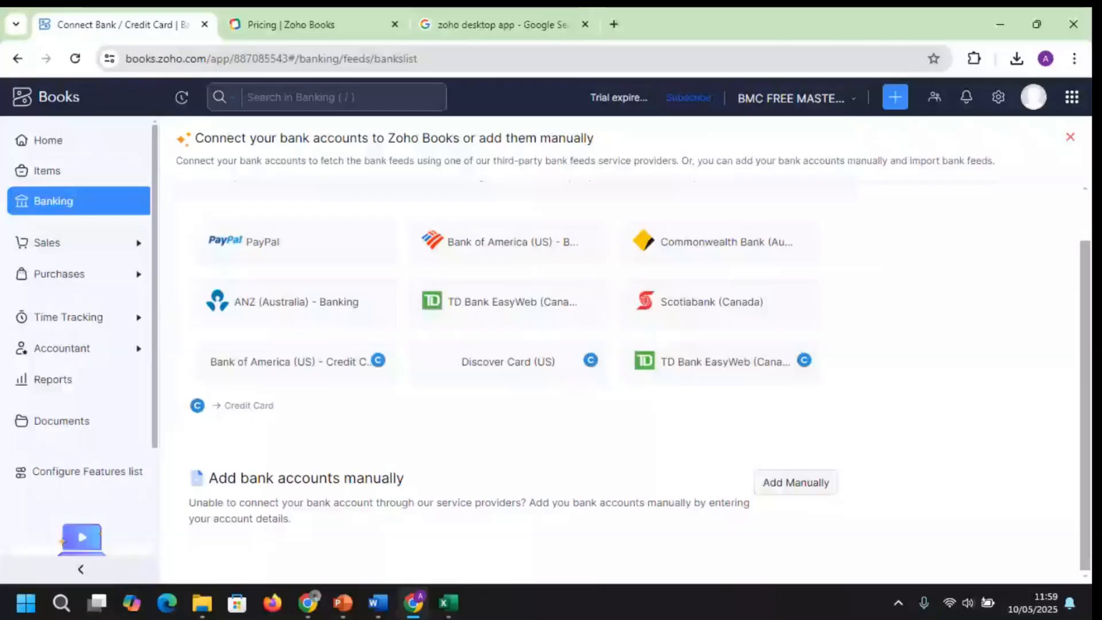
left_click(796, 482)
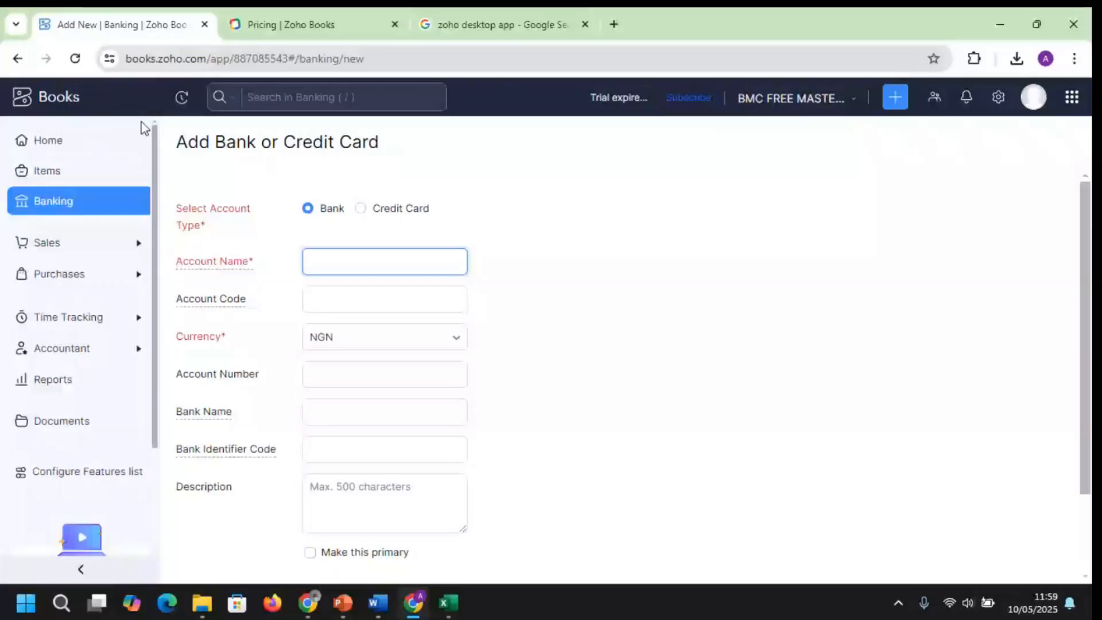
left_click(18, 59)
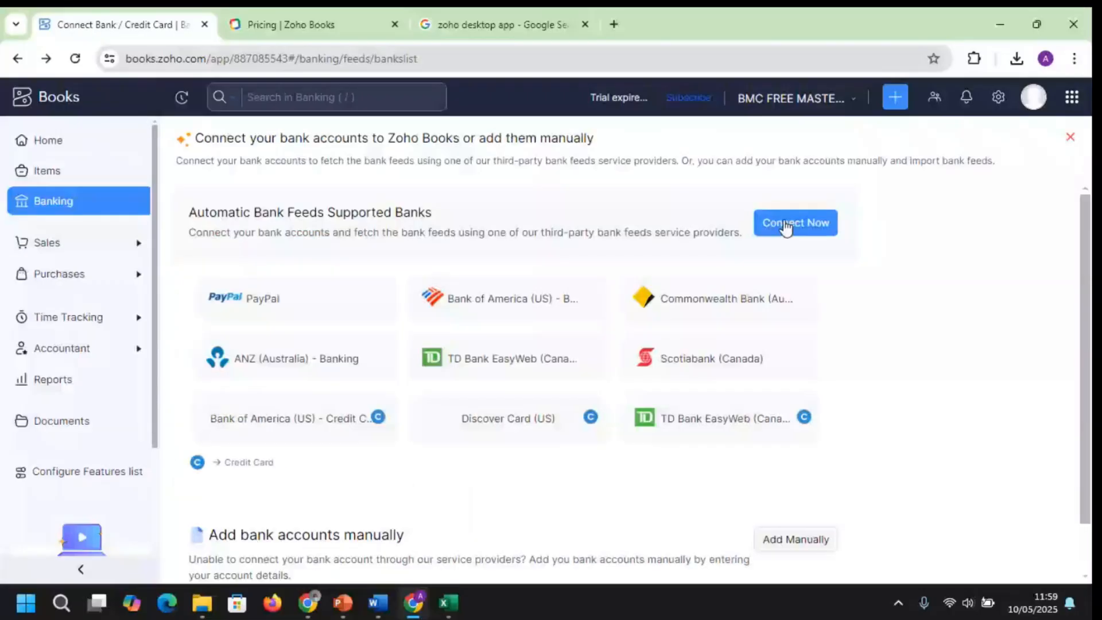
left_click(785, 228)
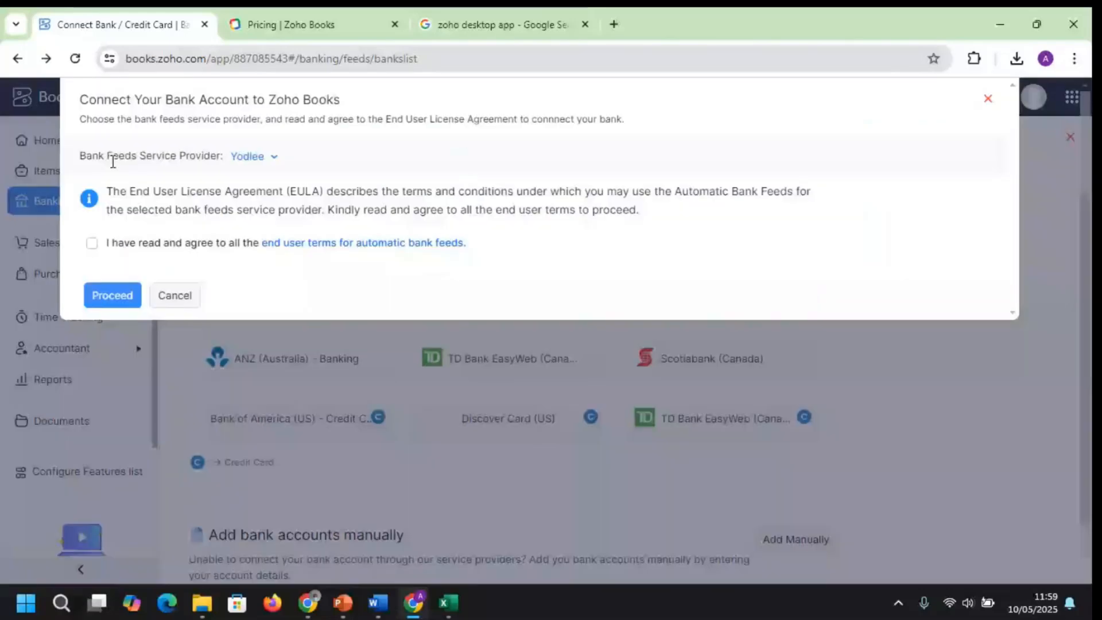
Proceed past the Yodlee EULA, then close the Connect Your Bank Account dialog
left_click(109, 294)
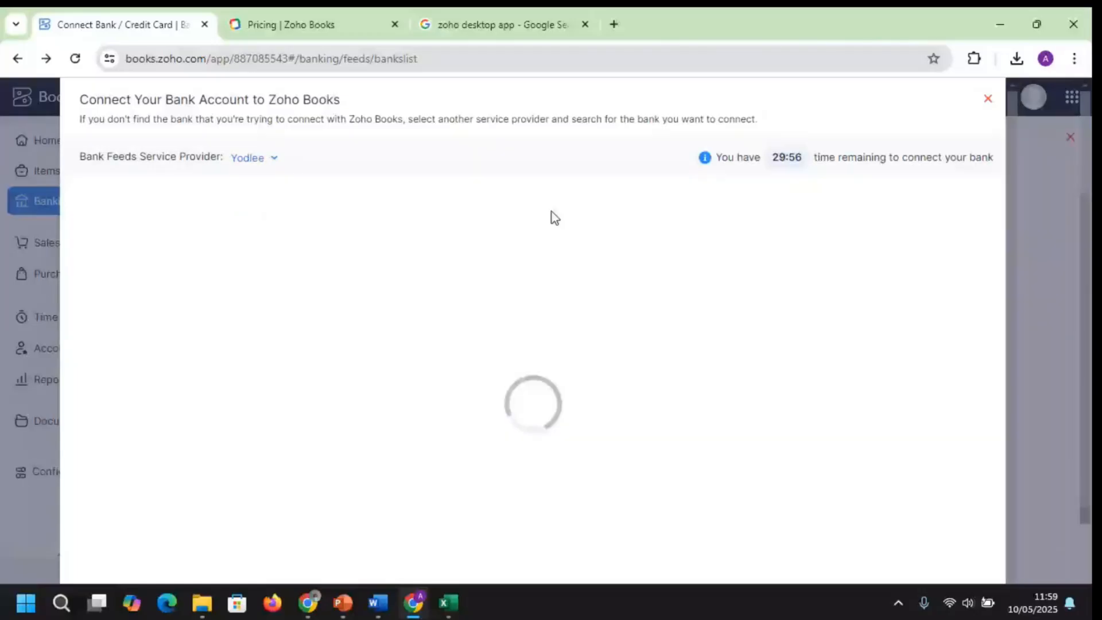
left_click(988, 100)
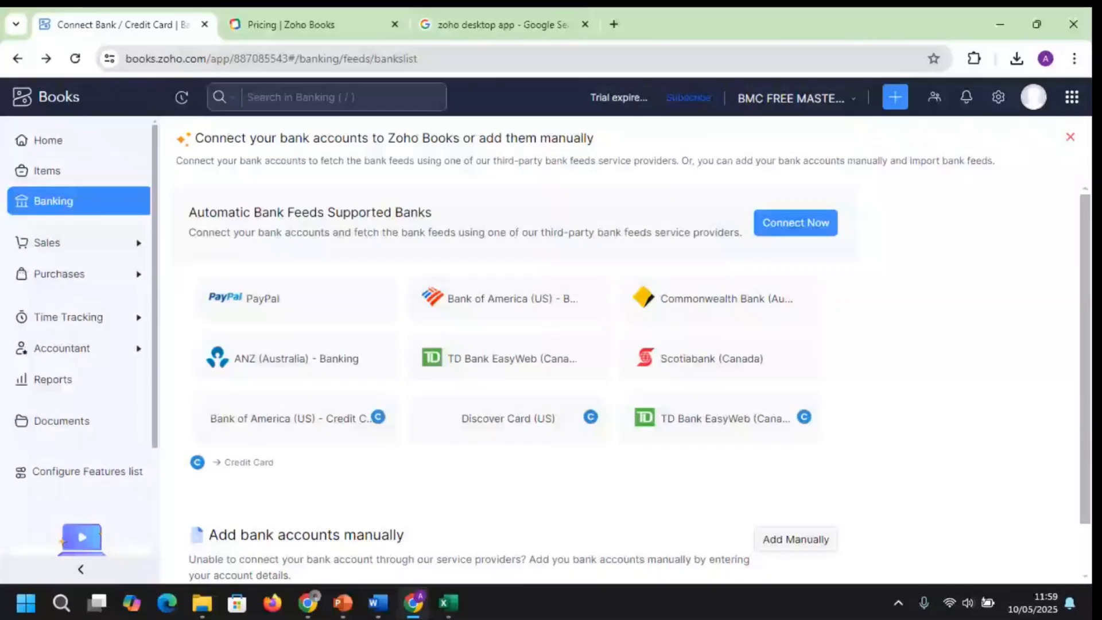
Close the Connect Bank page, return to the NGN0.00 Home dashboard, then switch to Excel's Chart_of_Accounts
left_click(1070, 137)
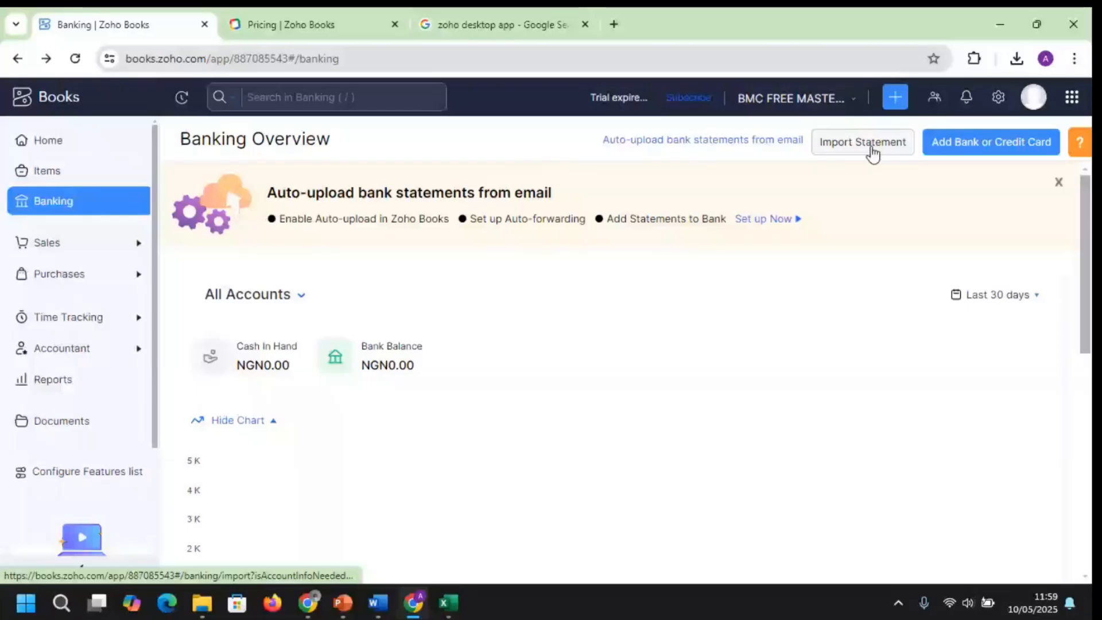
left_click(94, 144)
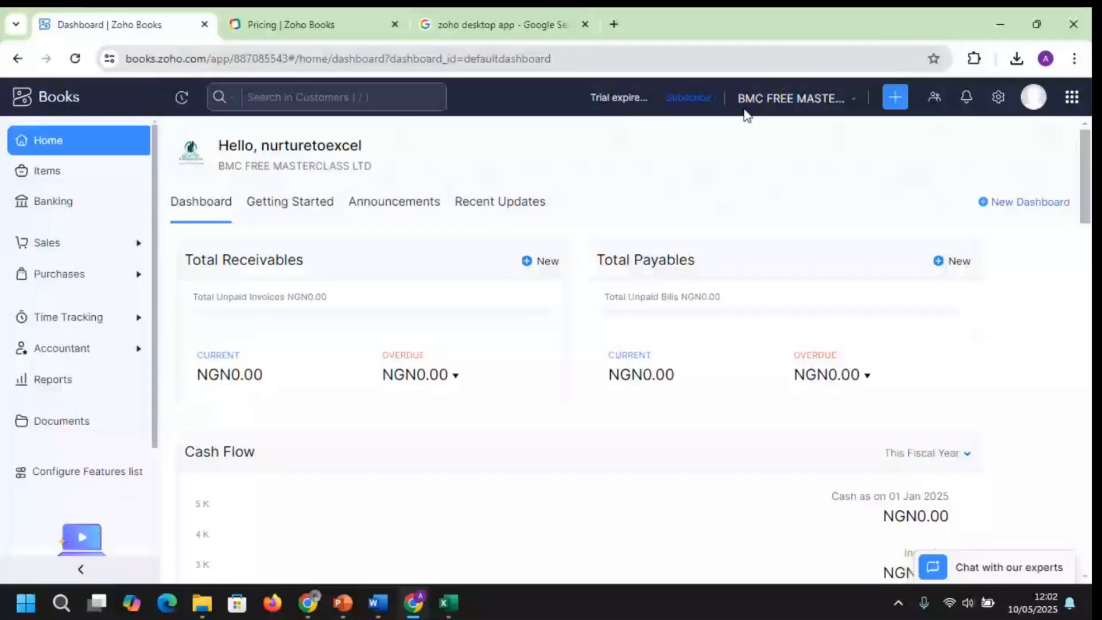
left_click(448, 603)
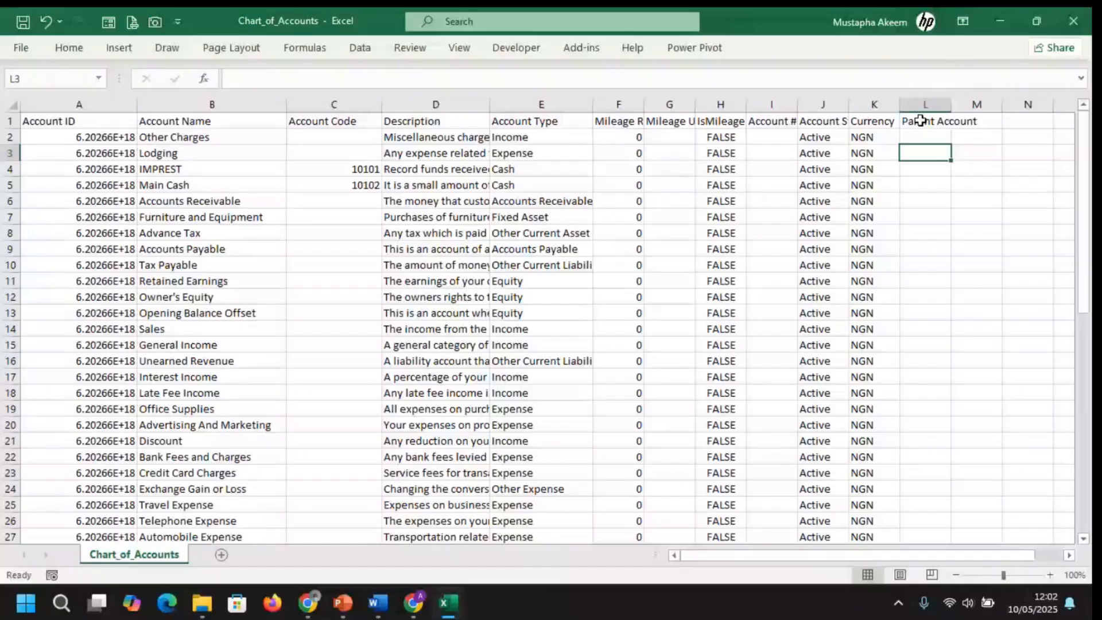
Select Parent Account column L and the Plant & Machinery NBV entries in L52:L53
left_click(920, 121)
key("ctrl+shift+Down")
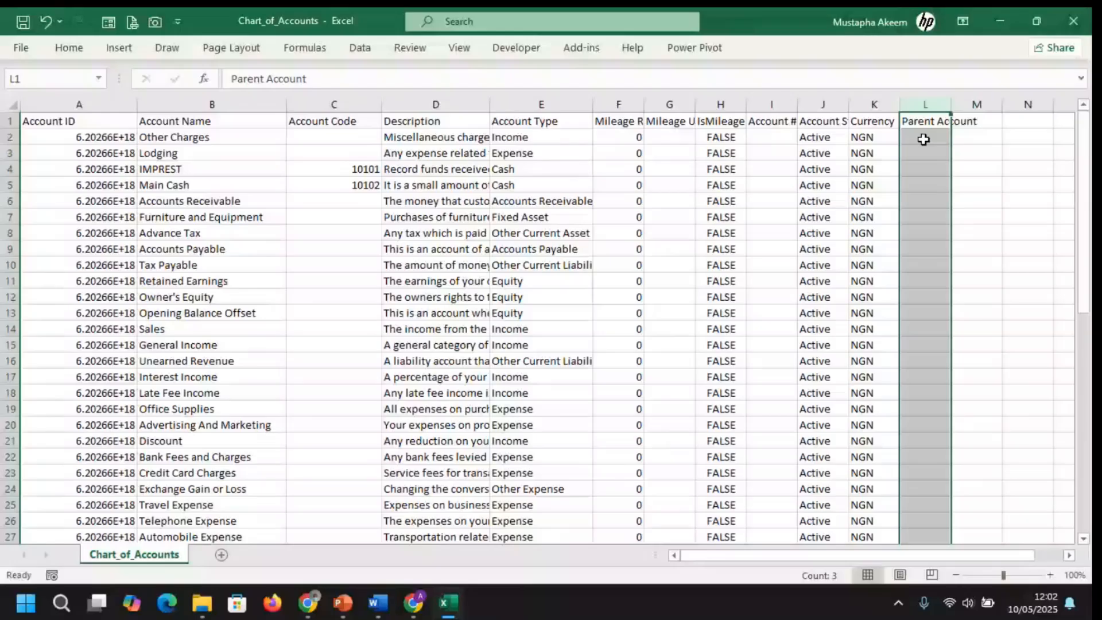
scroll(8, 473, "down", 10)
left_click(8, 473)
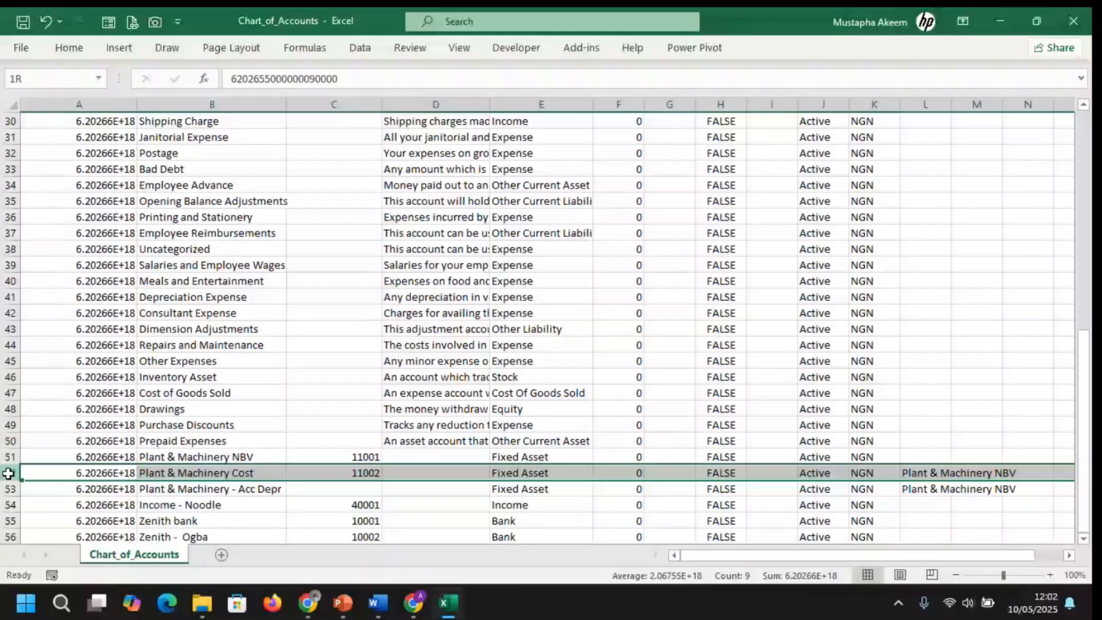
left_click_drag(925, 473, 935, 487)
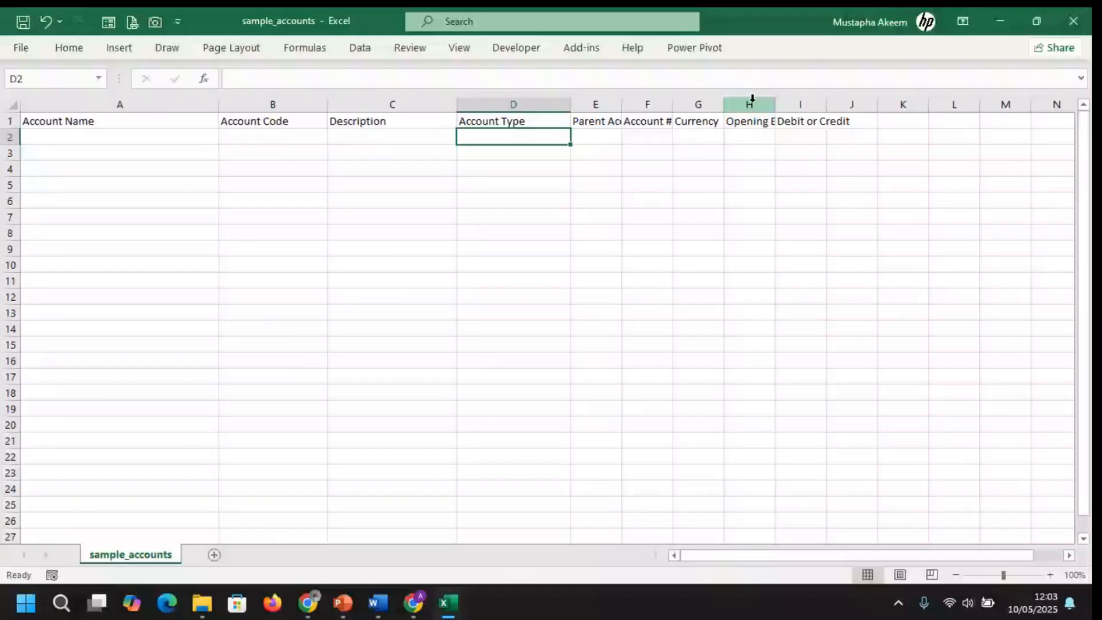
In sample_accounts, select and widen columns H and I (Opening Balance, Debit or Credit)
left_click_drag(753, 99, 800, 104)
left_click_drag(775, 104, 833, 102)
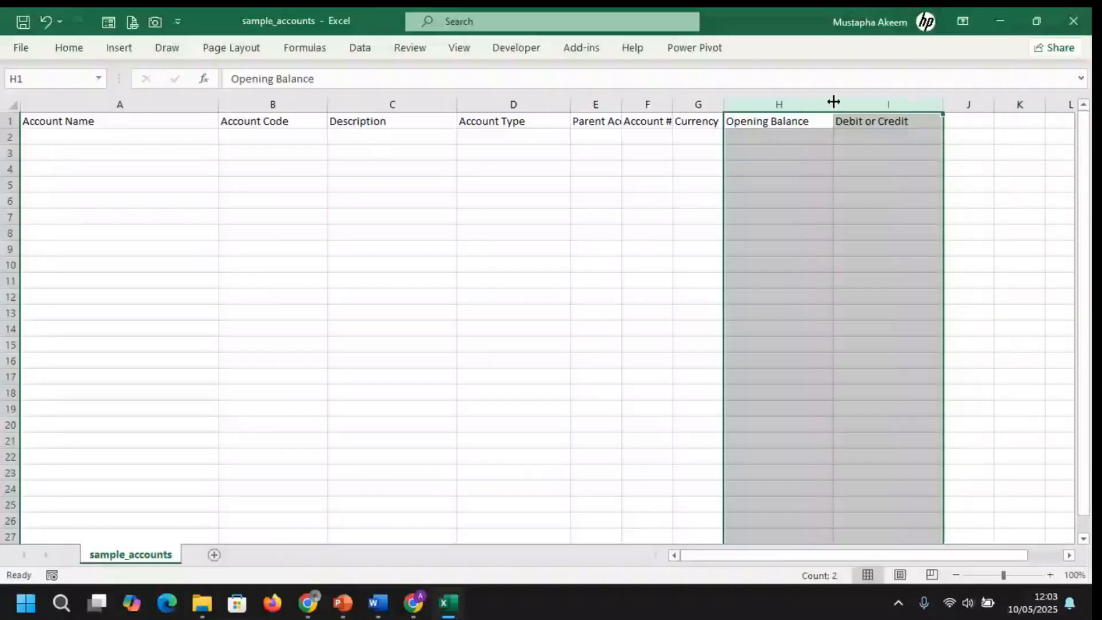
left_click_drag(833, 102, 852, 103)
left_click(798, 103)
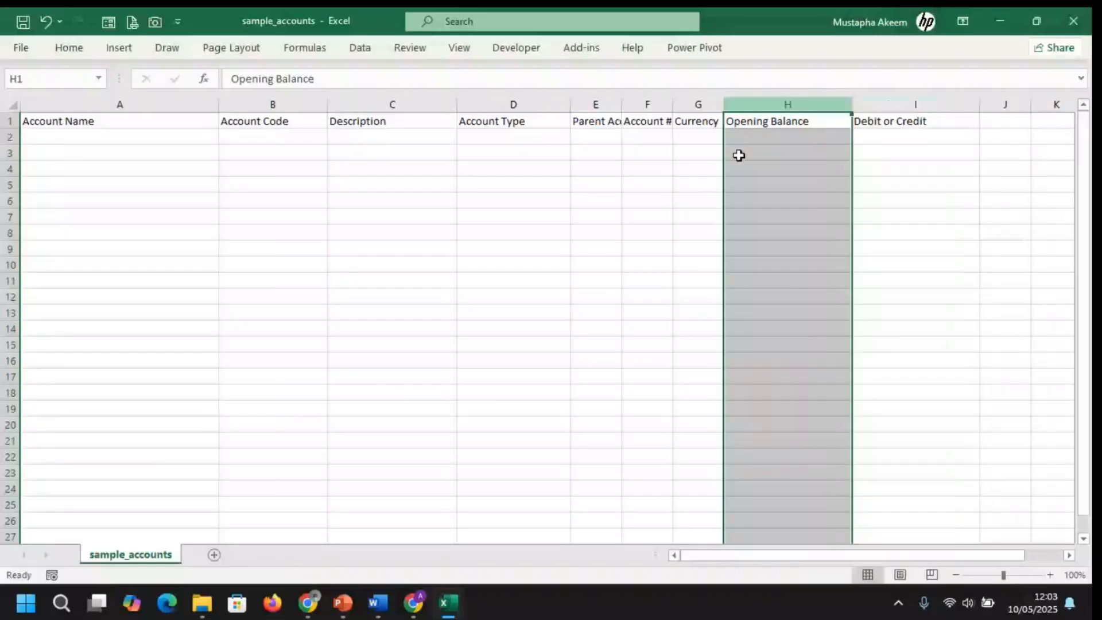
Bring up the Zoho Books dashboard briefly, then return to the sample_accounts workbook
mouse_move(414, 610)
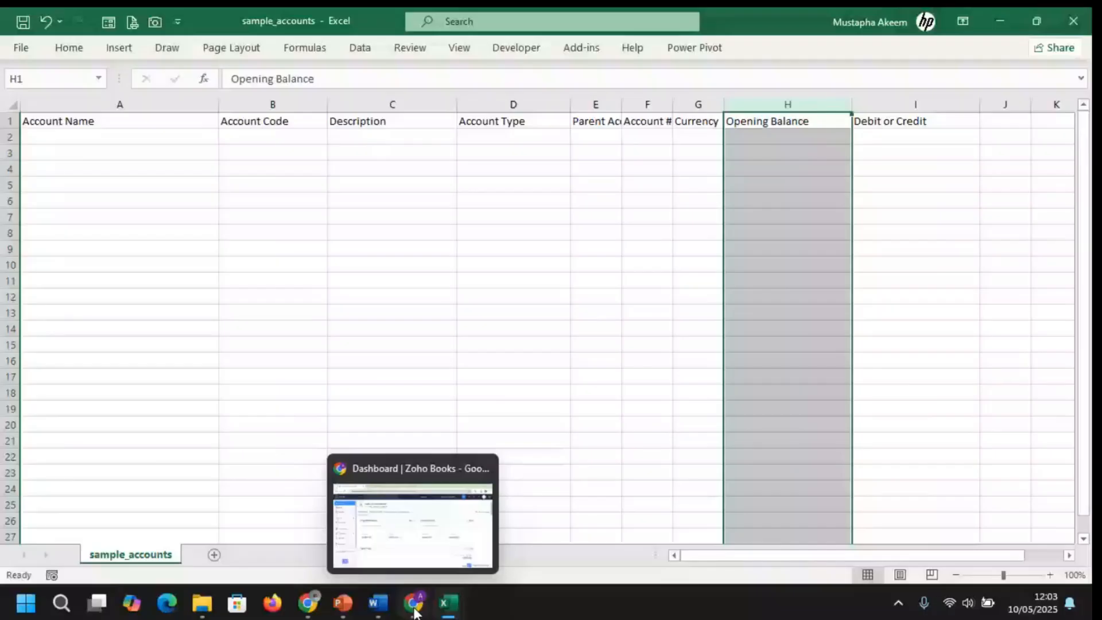
left_click(415, 611)
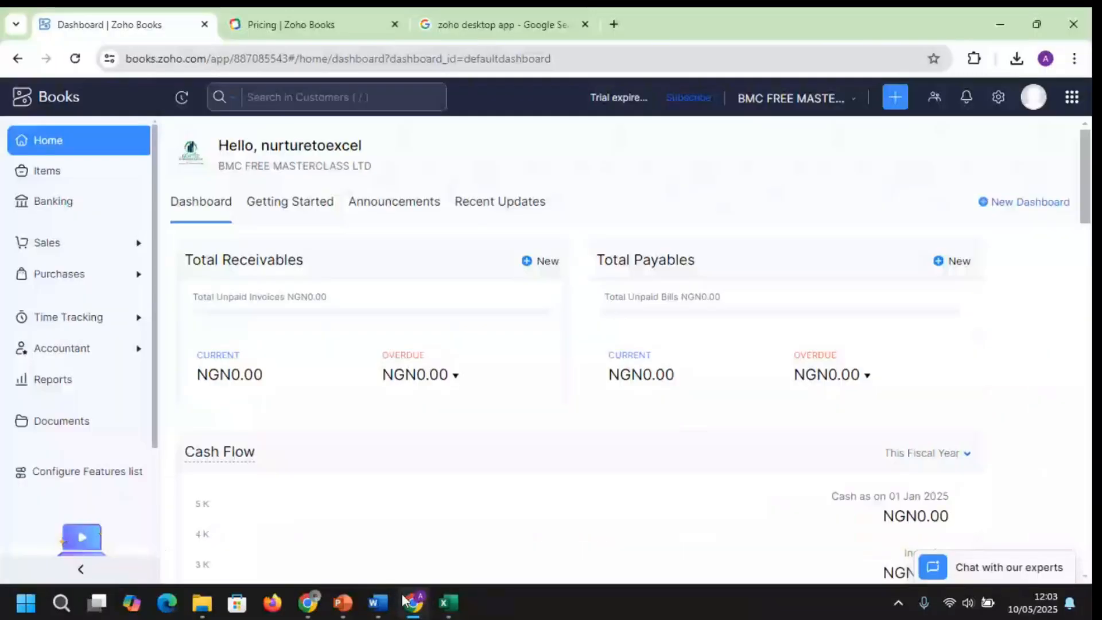
mouse_move(448, 603)
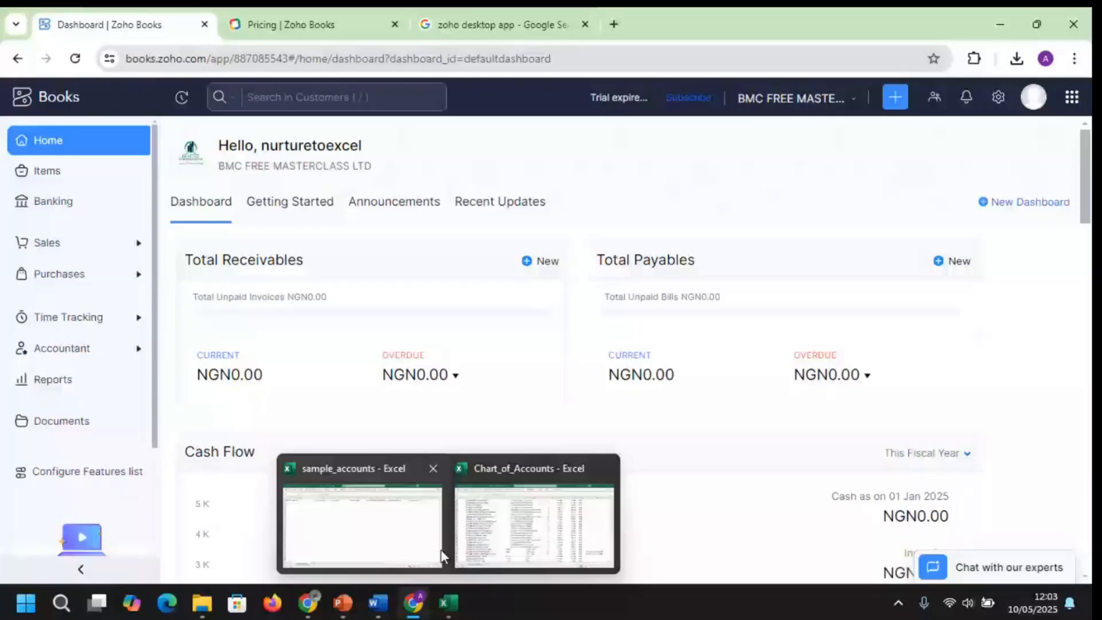
left_click(440, 550)
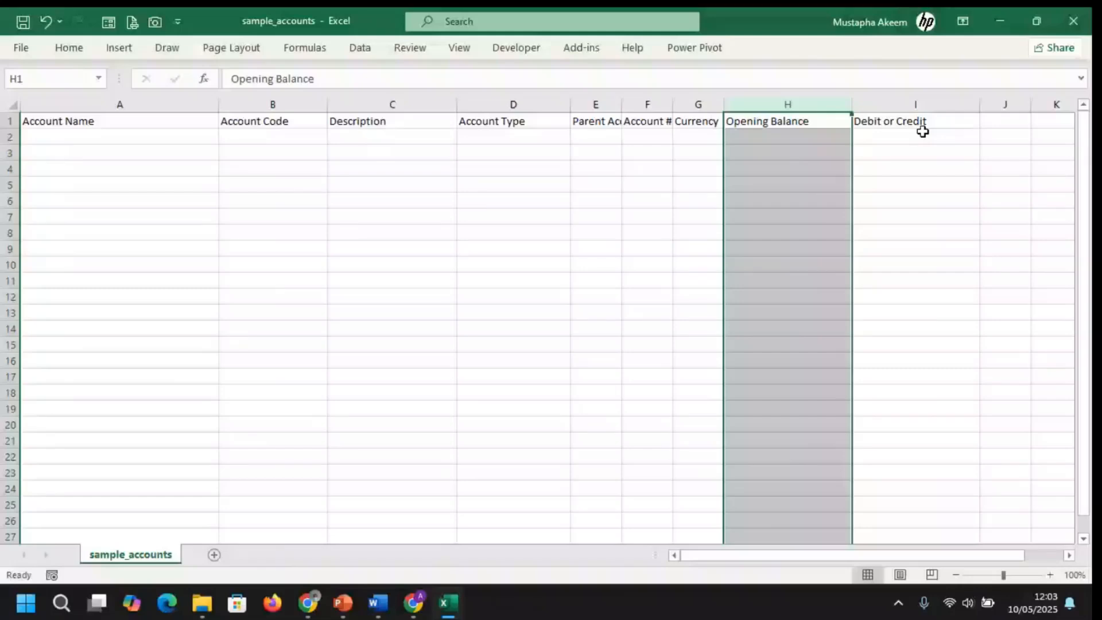
Reselect the Opening Balance and Debit or Credit columns down the sheet
left_click(922, 133)
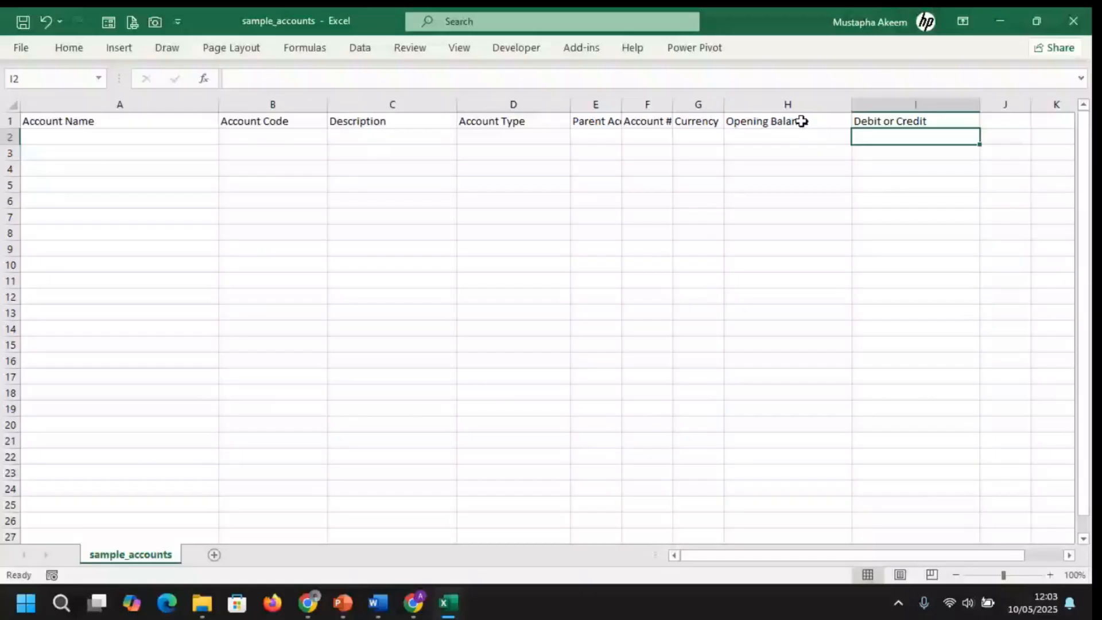
left_click(802, 121)
key("ctrl+shift+Down")
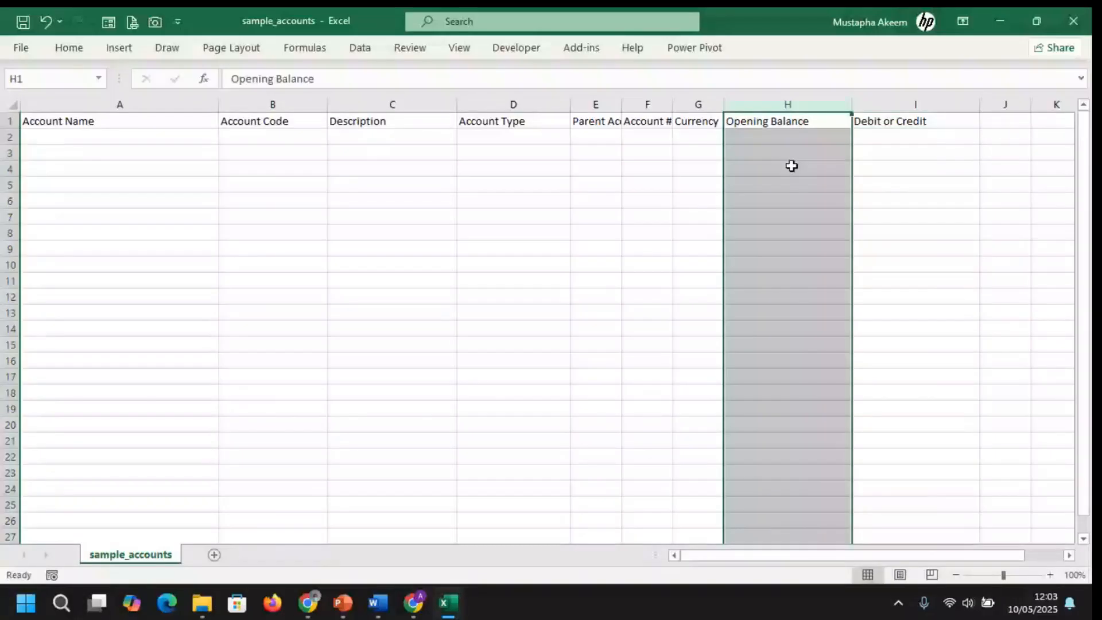
left_click(897, 99)
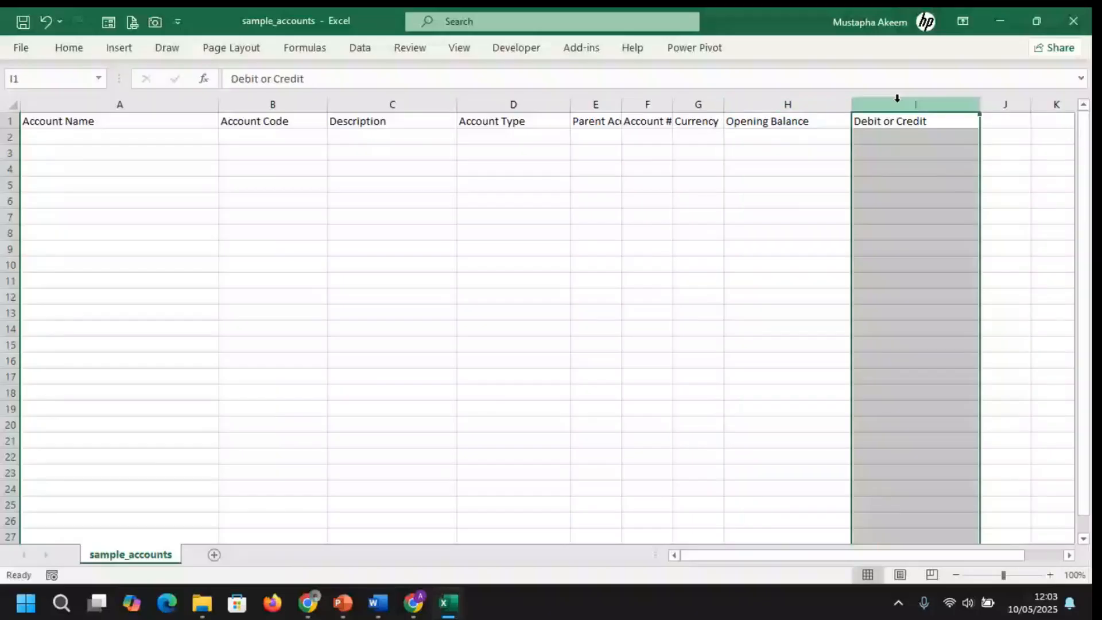
left_click_drag(801, 102, 897, 102)
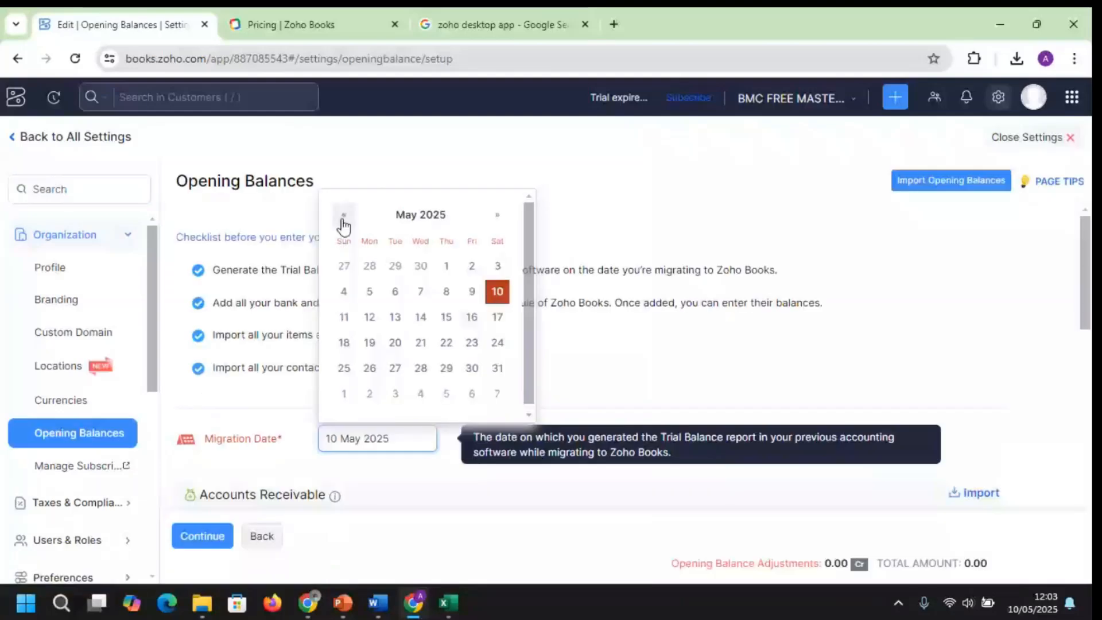
left_click(344, 216)
left_click(344, 216)
left_click(344, 216)
left_click(344, 216)
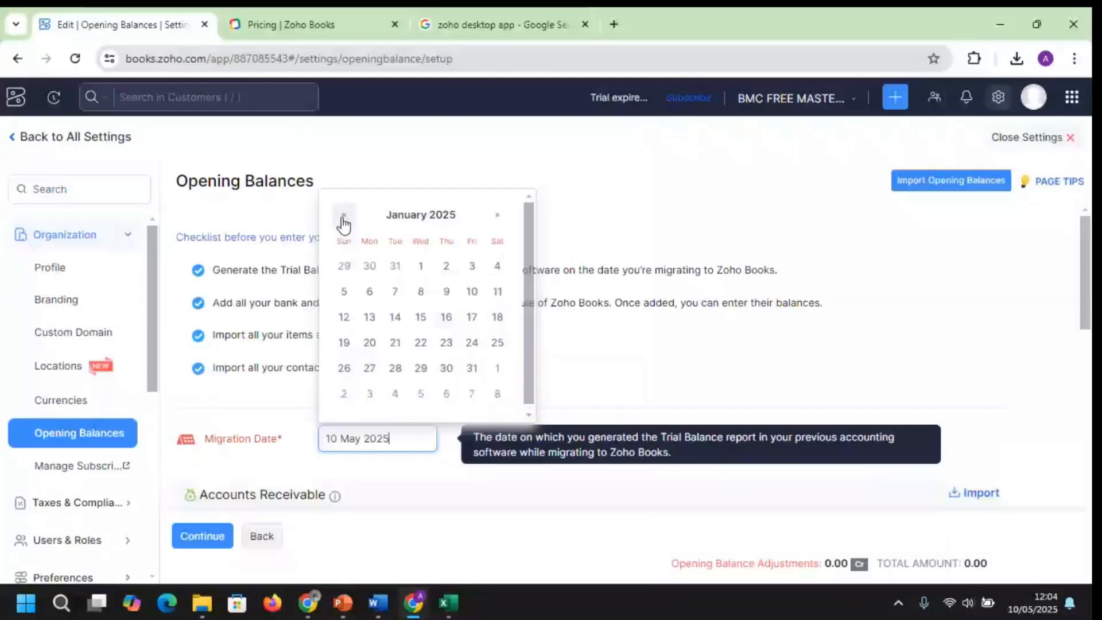
left_click(344, 217)
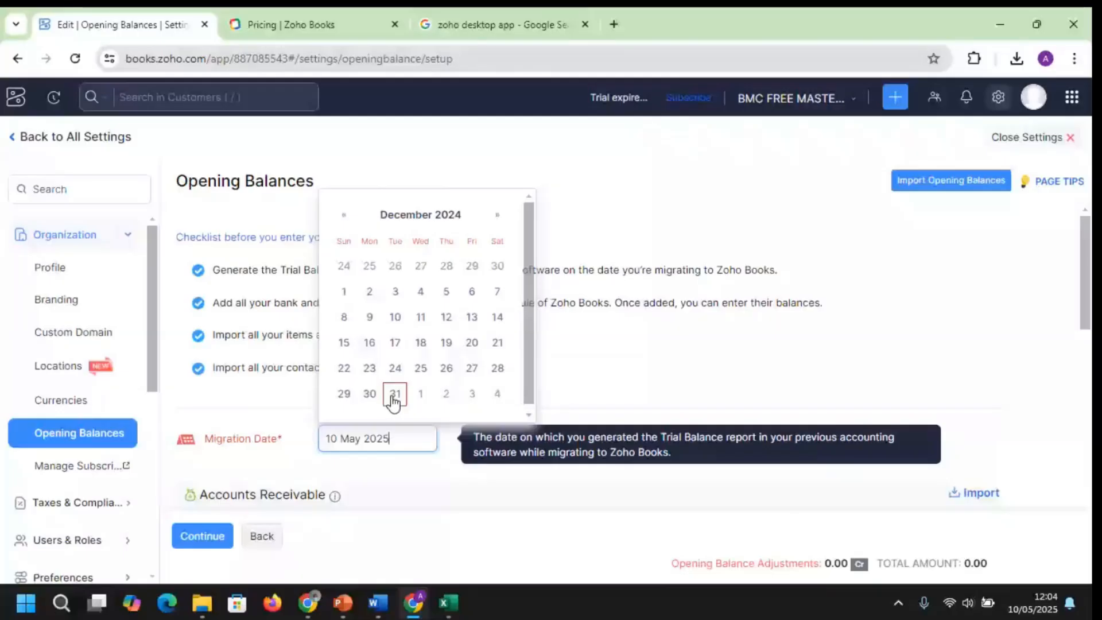
left_click(395, 395)
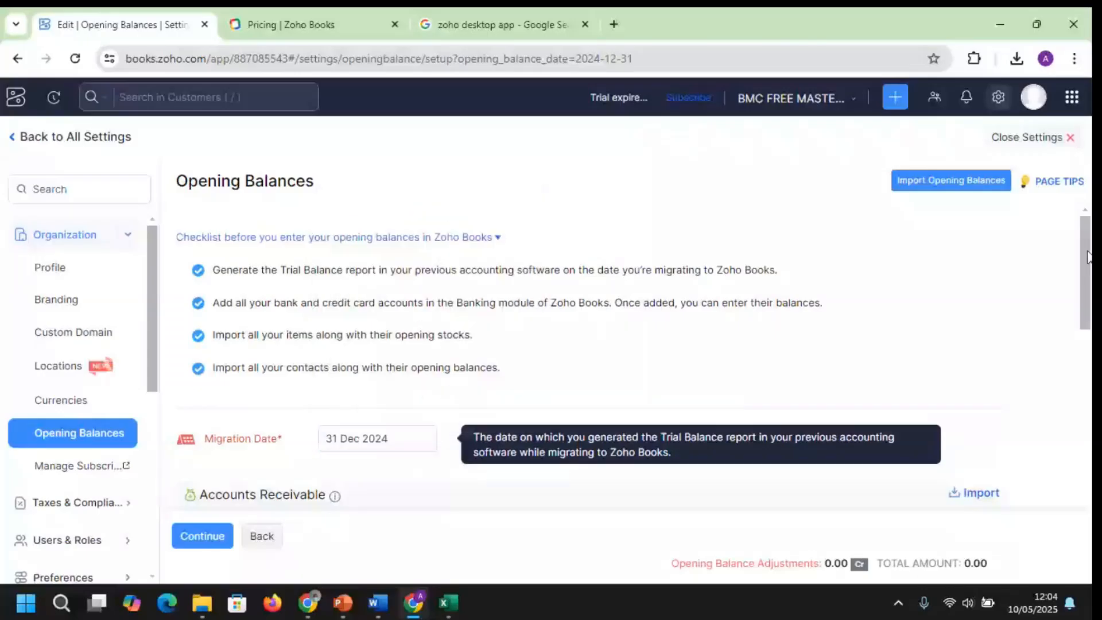
left_click_drag(1088, 257, 1088, 297)
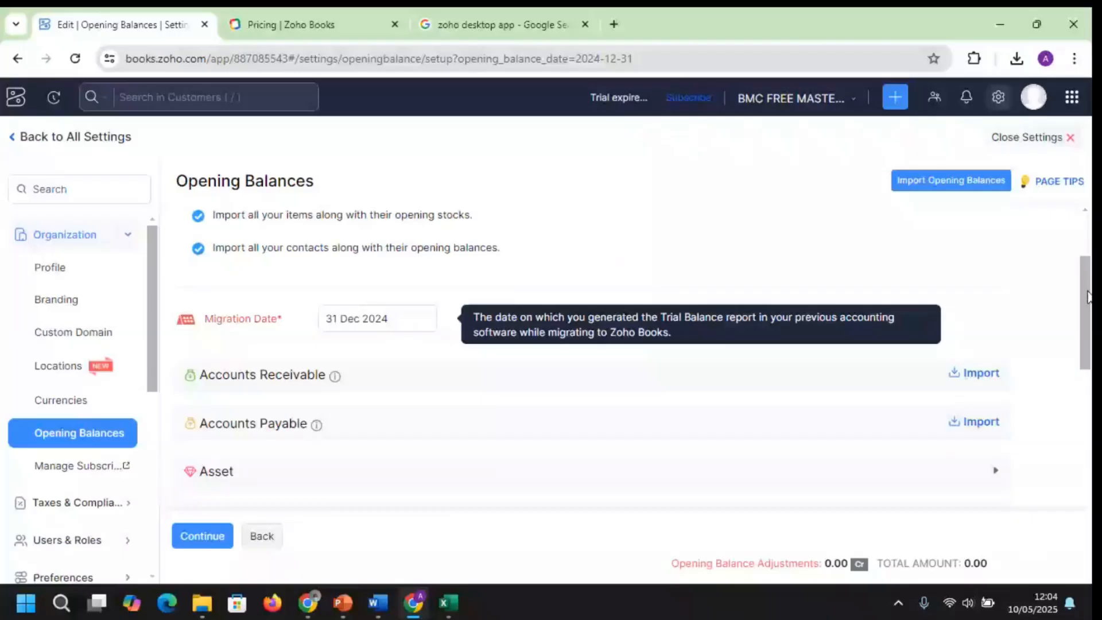
scroll(954, 201, "up", 2)
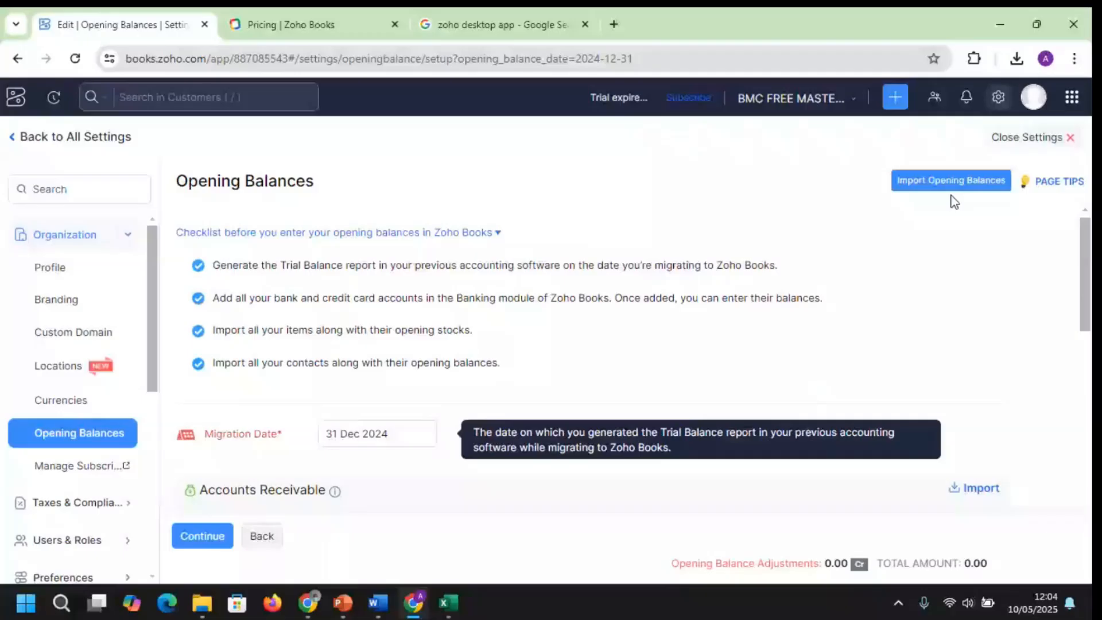
scroll(954, 201, "down", 2)
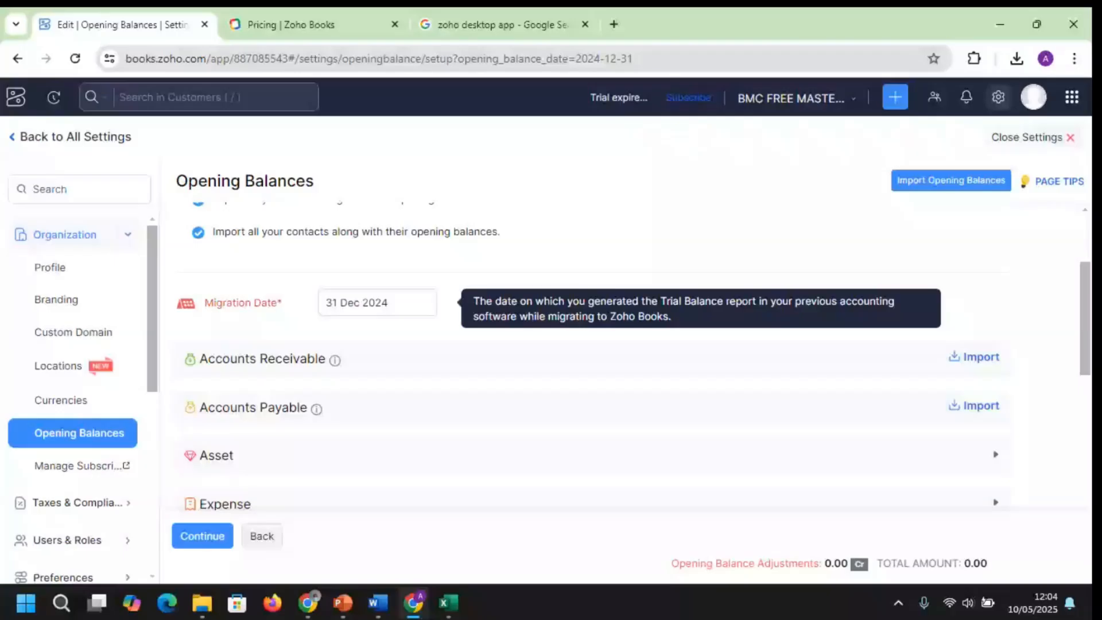
scroll(591, 356, "down", 1)
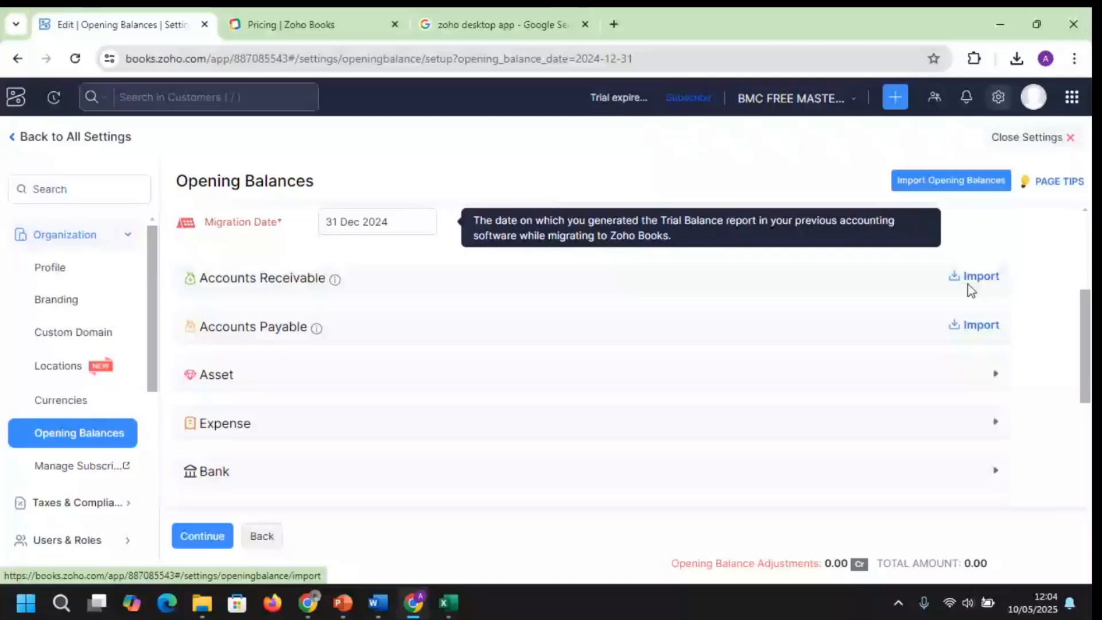
left_click(968, 281)
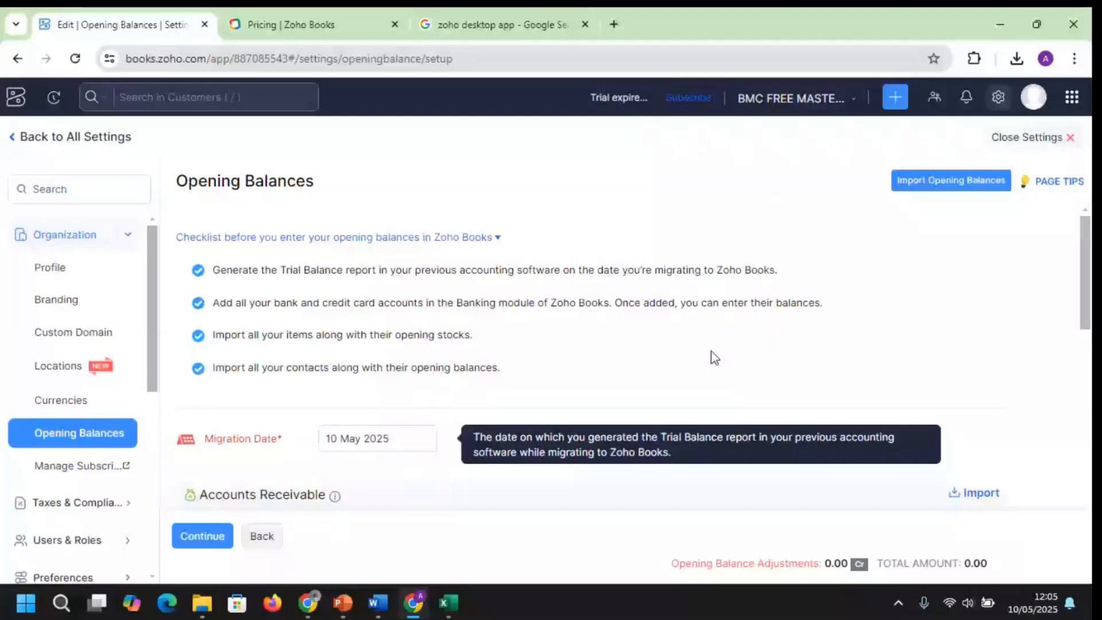
Enter opening debits of 1000 for Advance Tax, 23330 for Employee Advance and 23444 for Prepaid Expenses
scroll(711, 352, "down", 5)
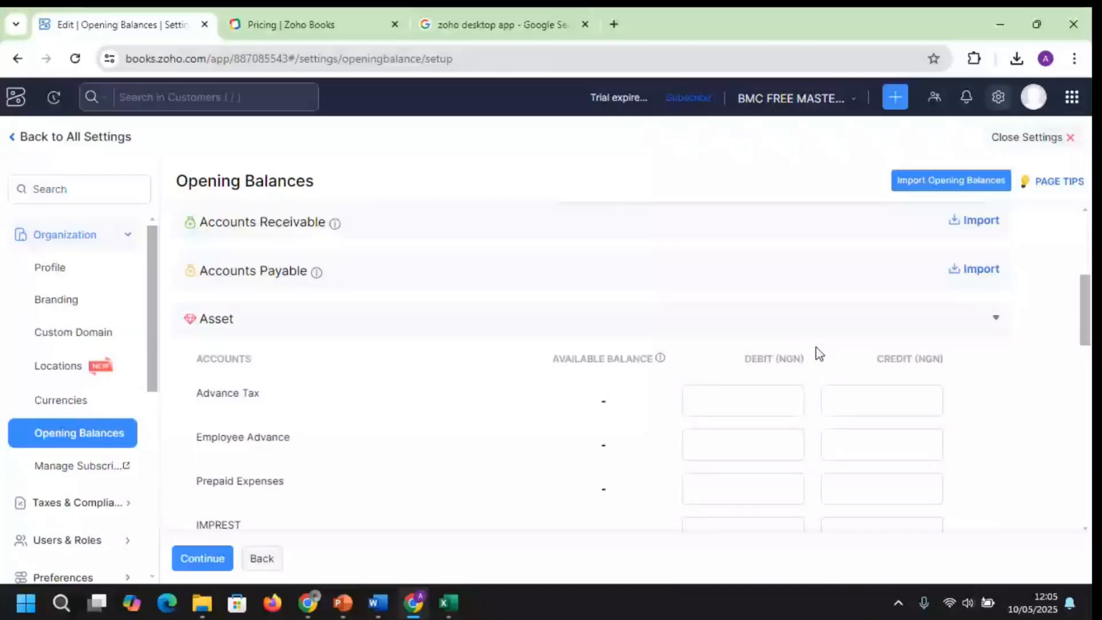
left_click(890, 399)
left_click(740, 399)
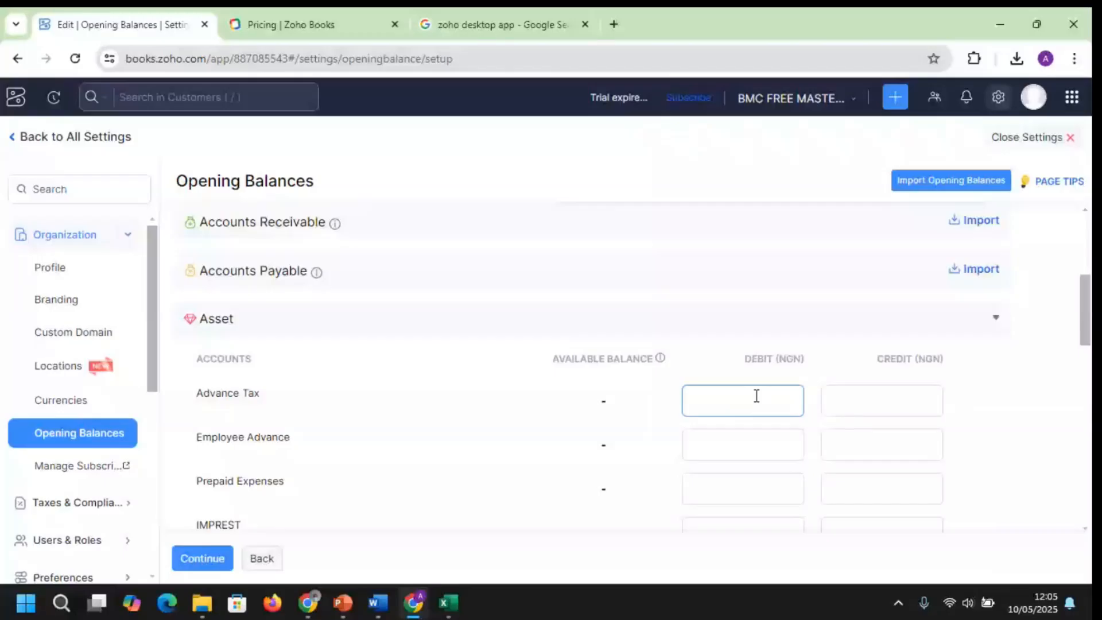
left_click(881, 401)
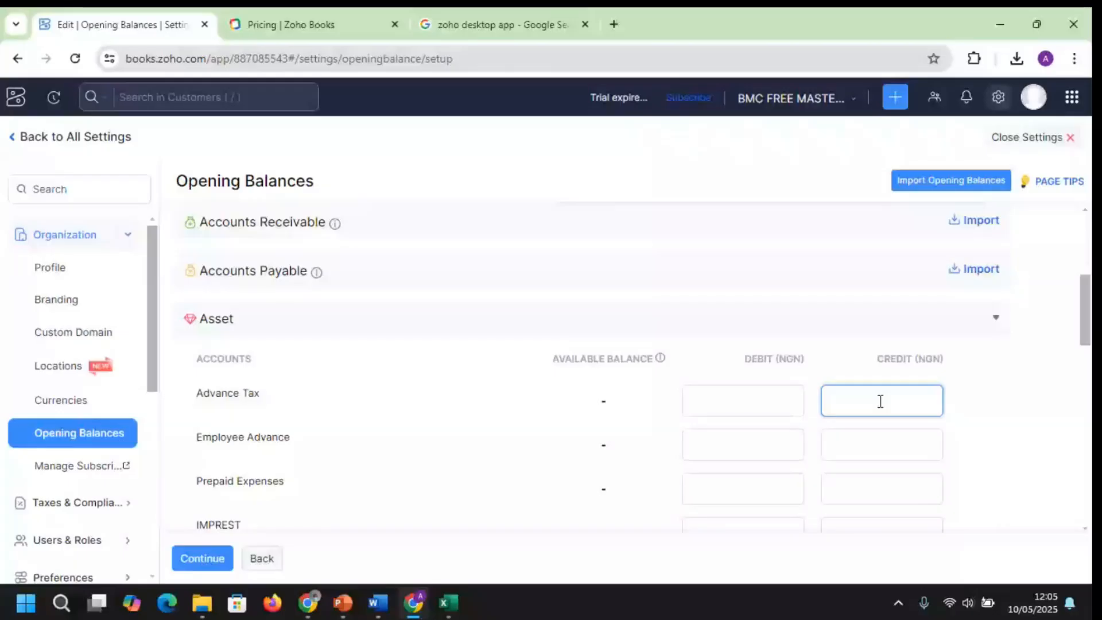
left_click(764, 390)
type("1000")
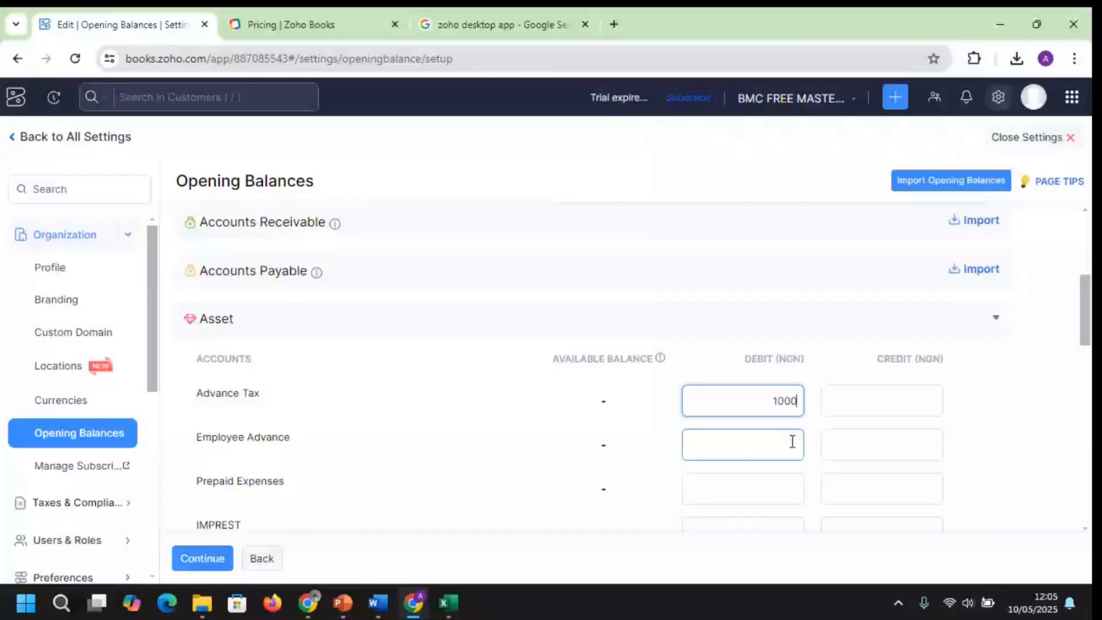
left_click(792, 441)
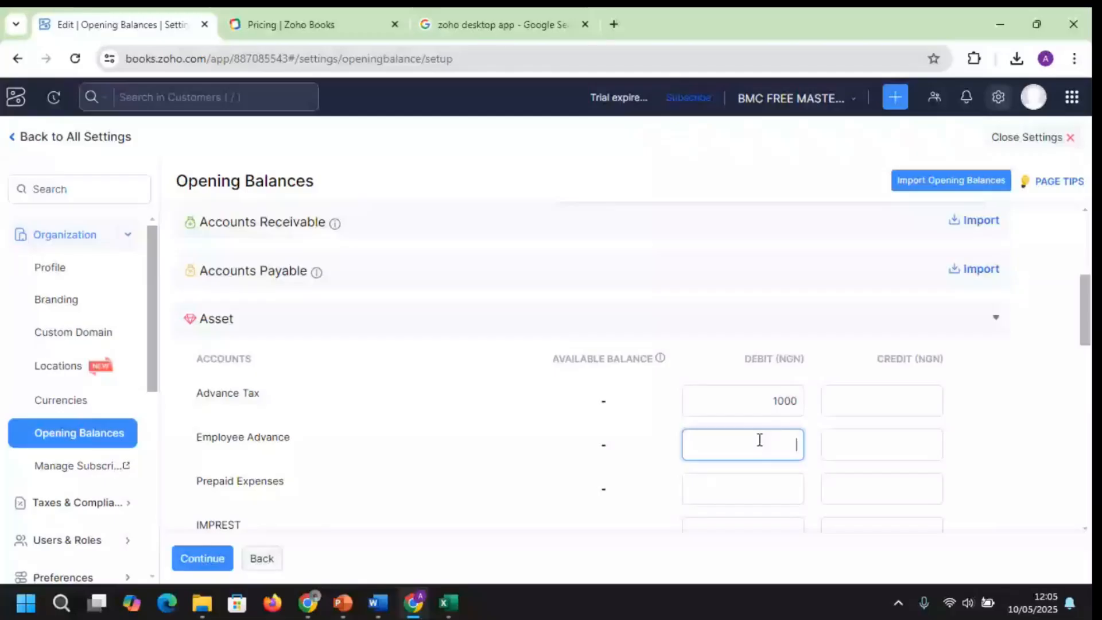
type("23330")
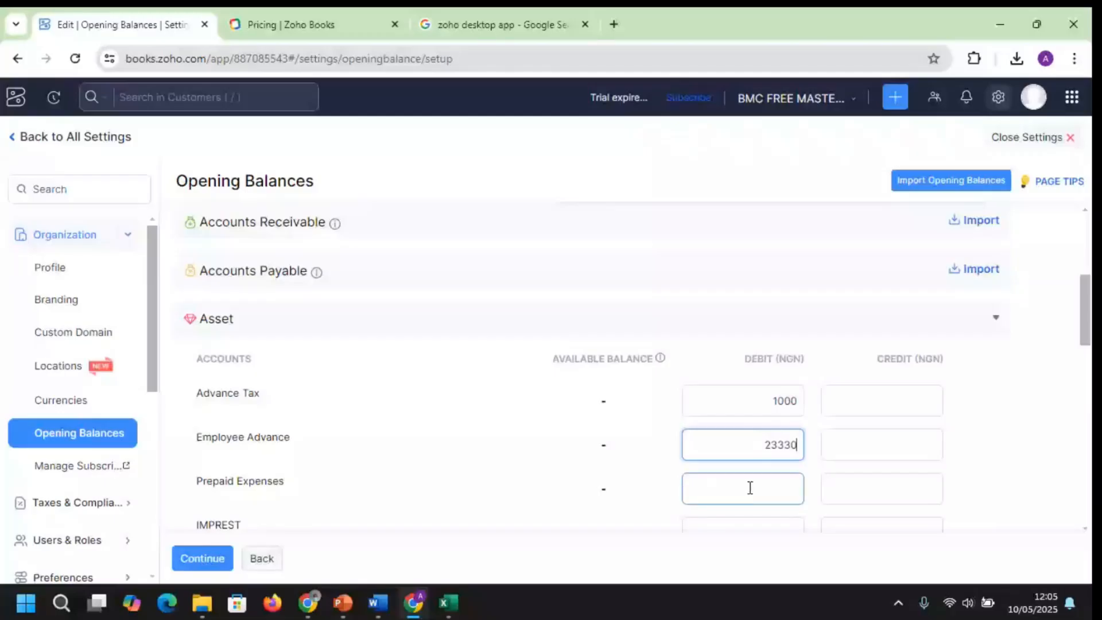
left_click(750, 487)
type("23444")
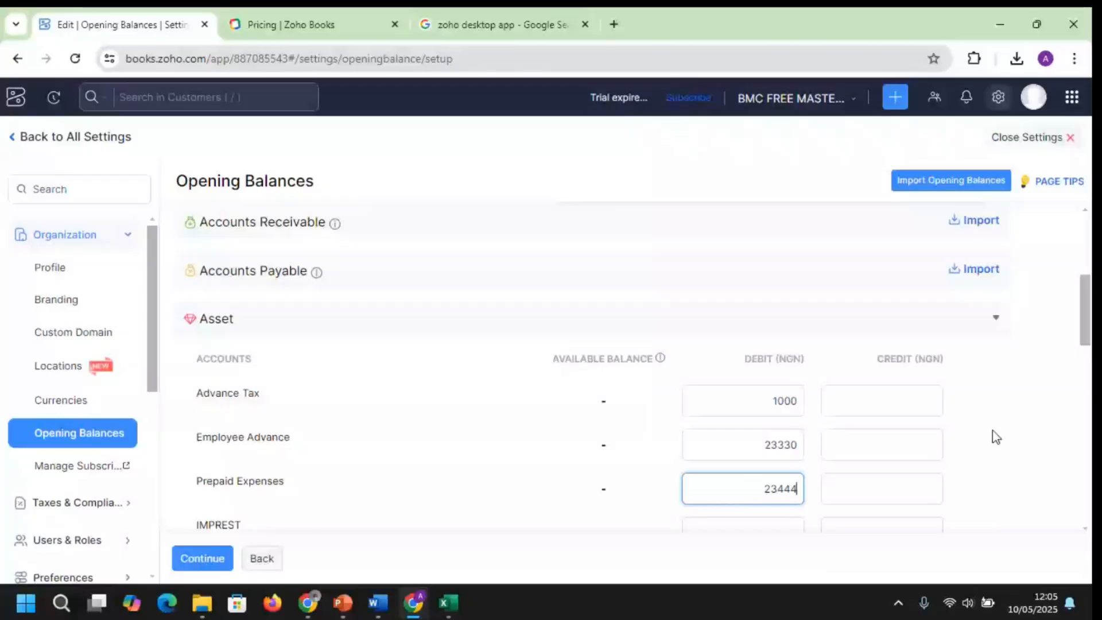
Enter opening debits of 14300 for IMPREST and 3000 for Main Cash
left_click_drag(1089, 325, 1087, 304)
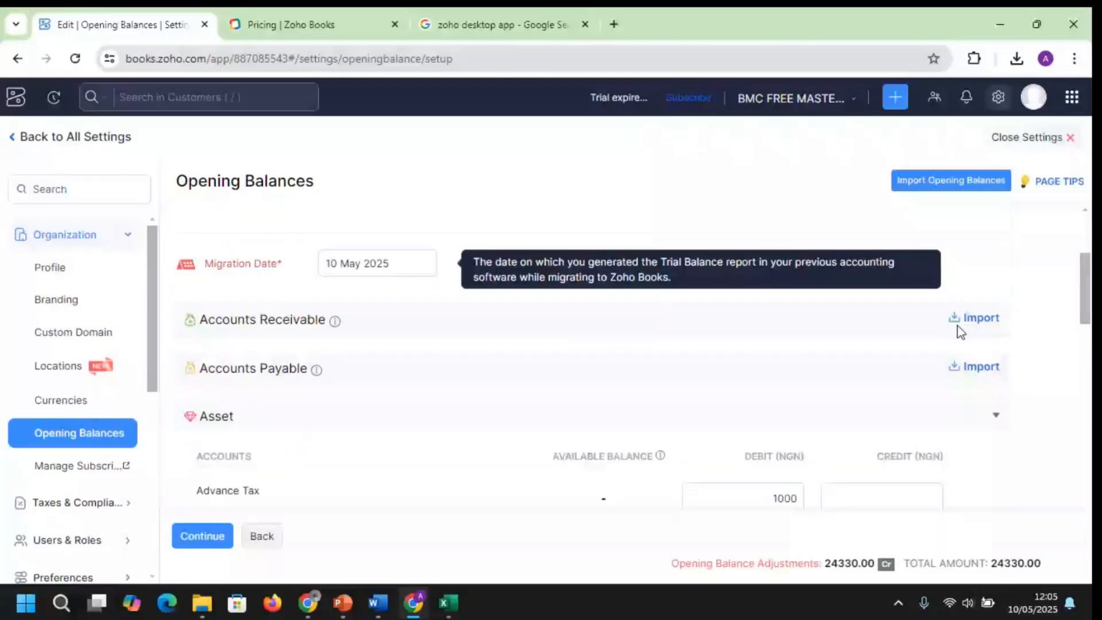
scroll(766, 299, "down", 5)
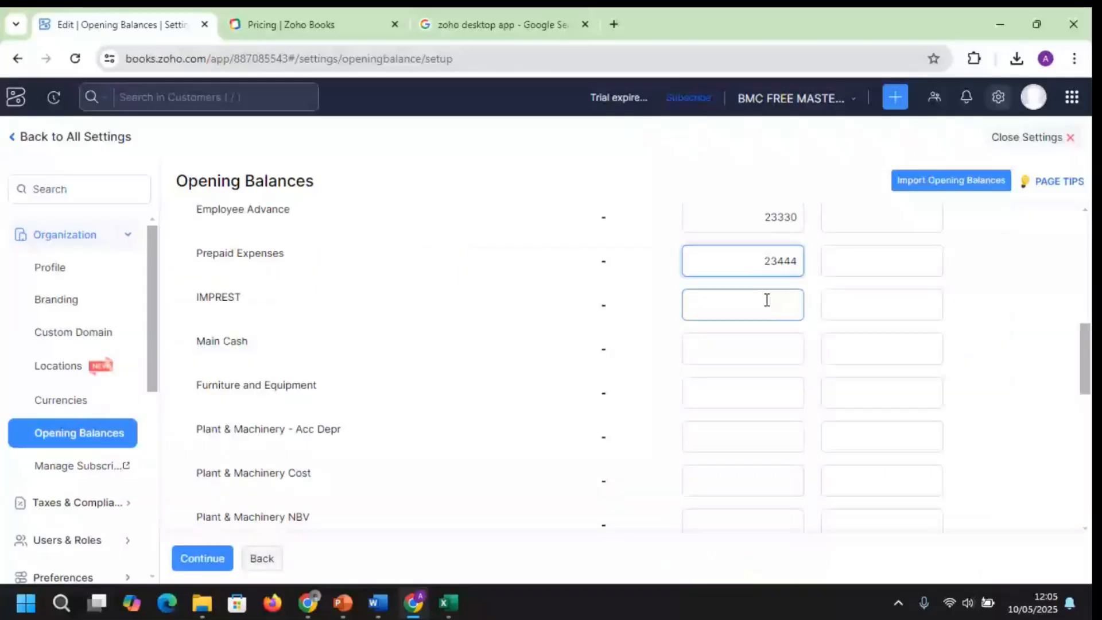
left_click(767, 299)
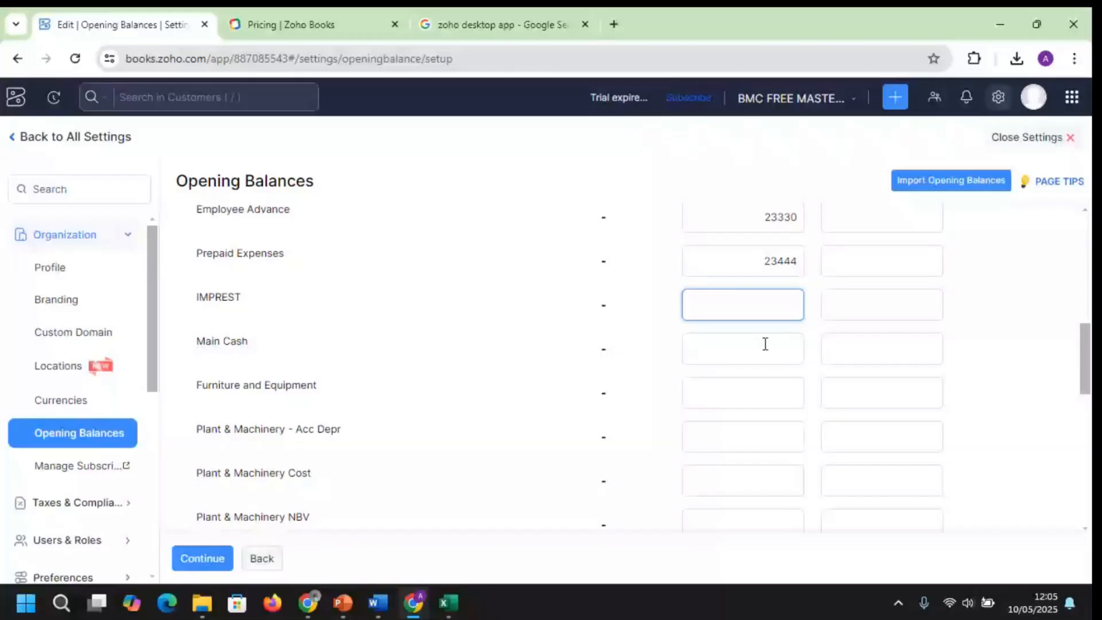
type("14300")
left_click(844, 349)
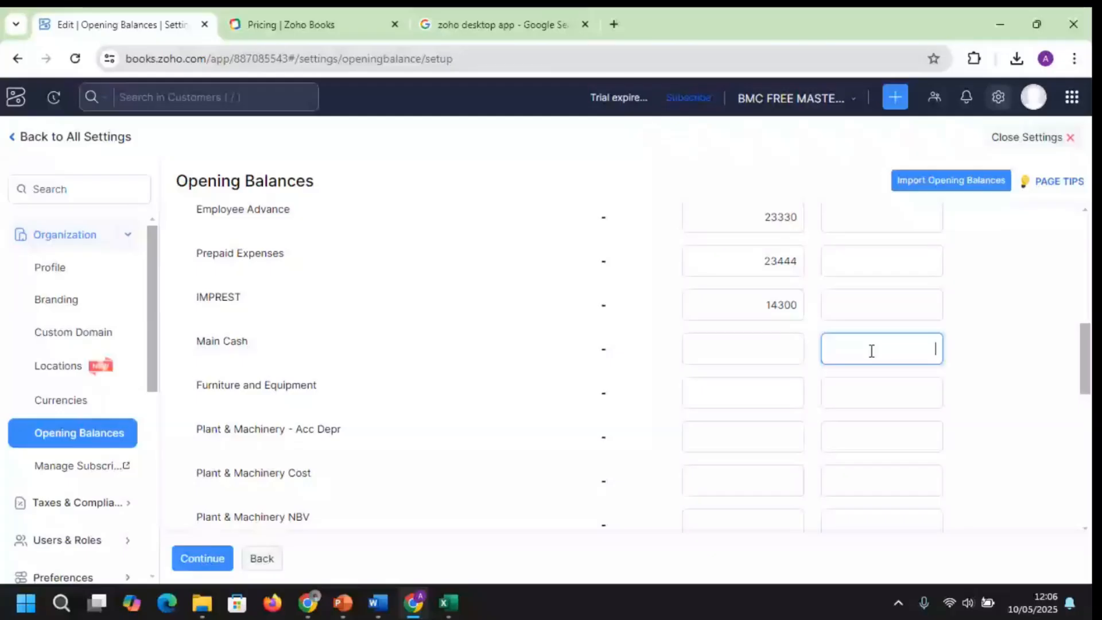
left_click(739, 348)
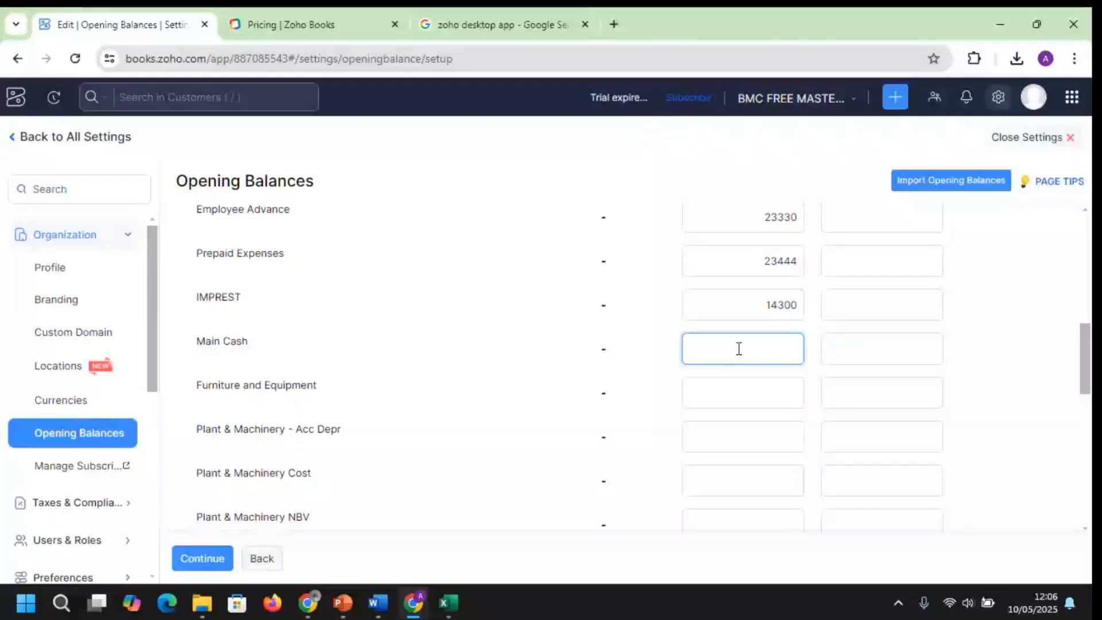
type("3000")
Enter debits of 200000 for Furniture and Equipment, 180000 for Acc Depr and 300000 for Plant & Machinery Cost
left_click(742, 392)
left_click(743, 393)
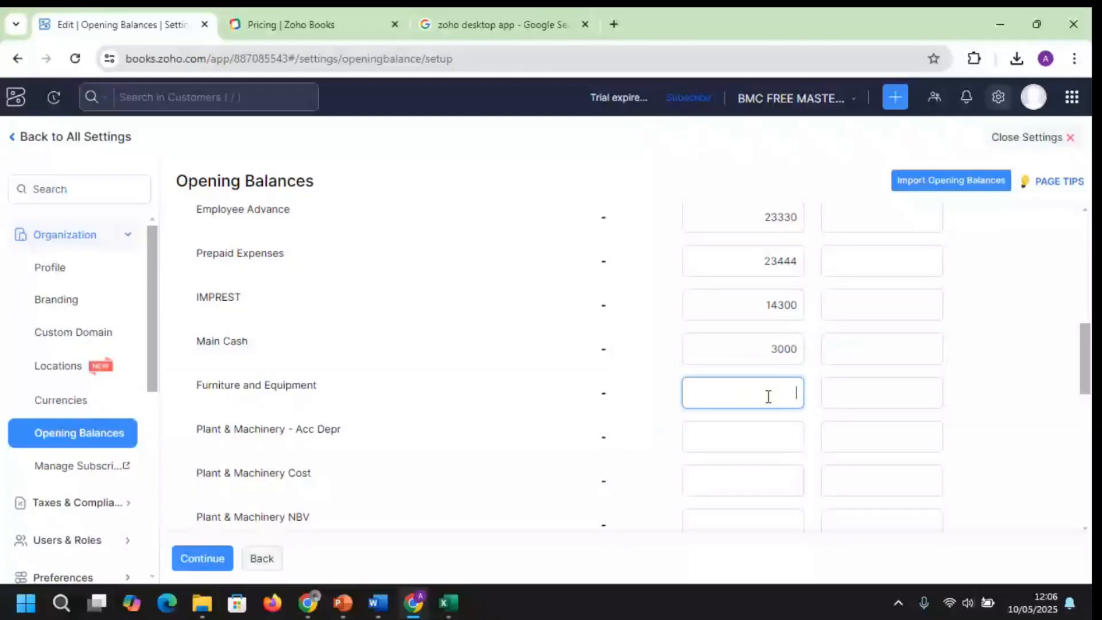
type("200000")
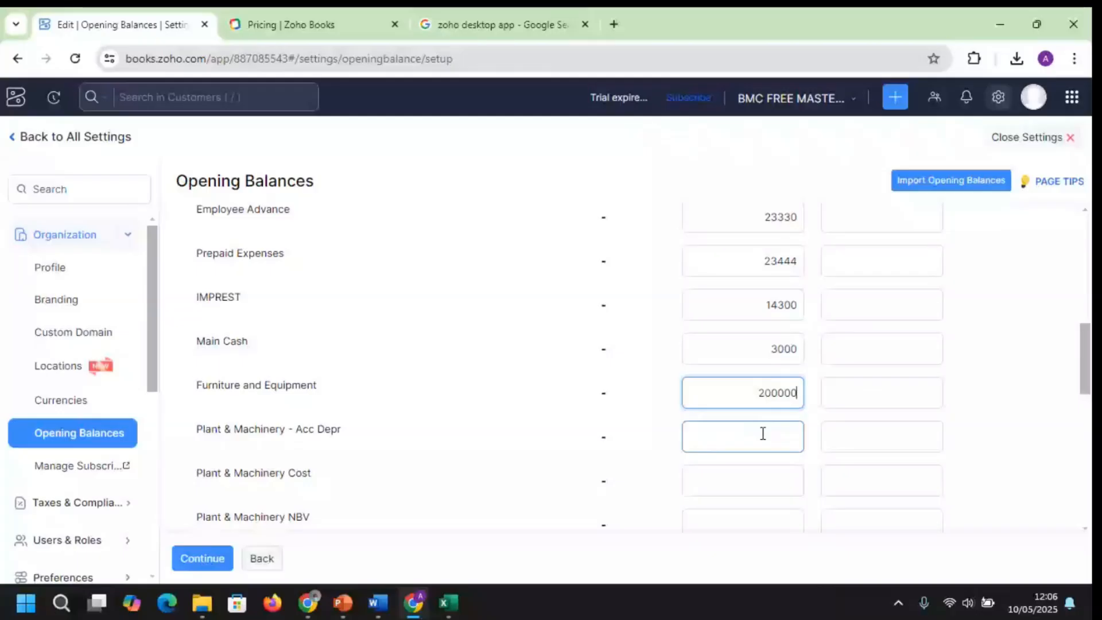
left_click(763, 433)
type("180000")
left_click(775, 479)
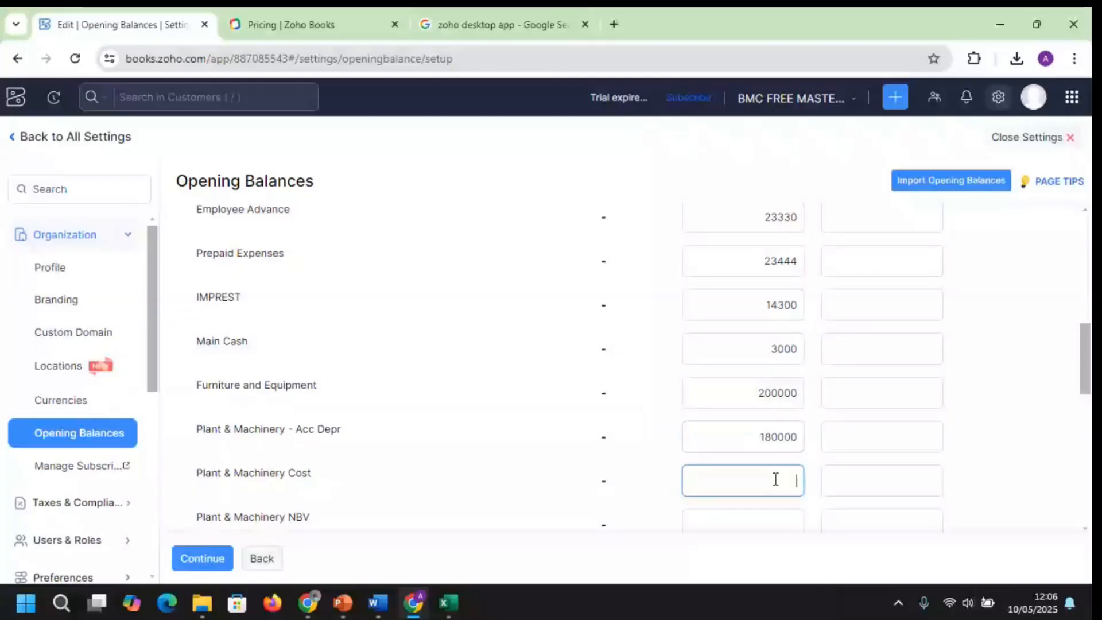
type("300000")
key("Tab")
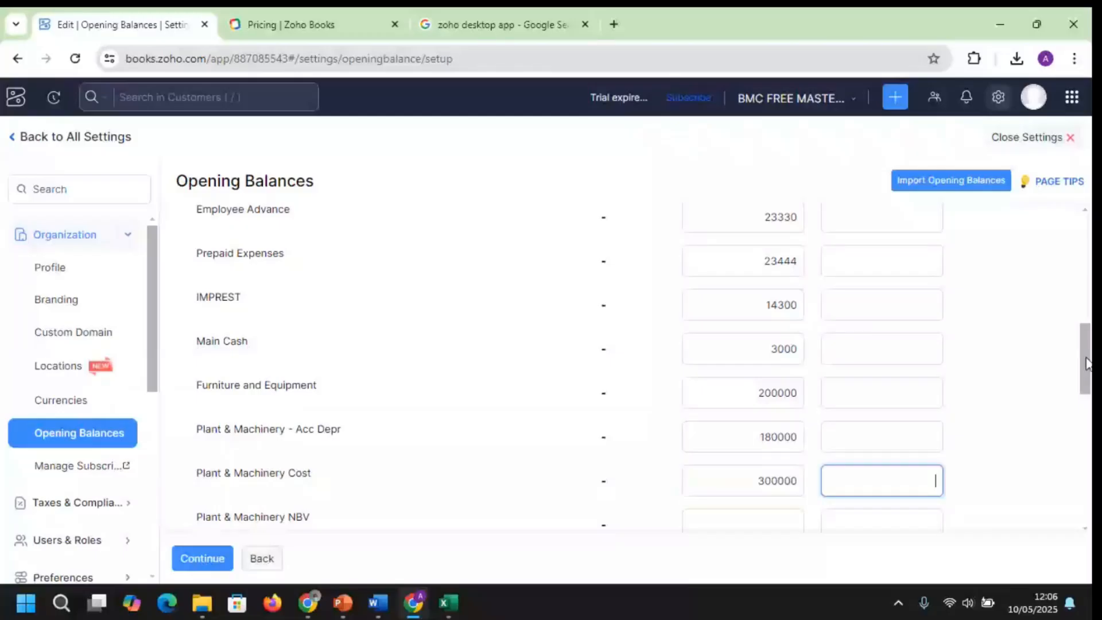
left_click_drag(1087, 362, 1089, 397)
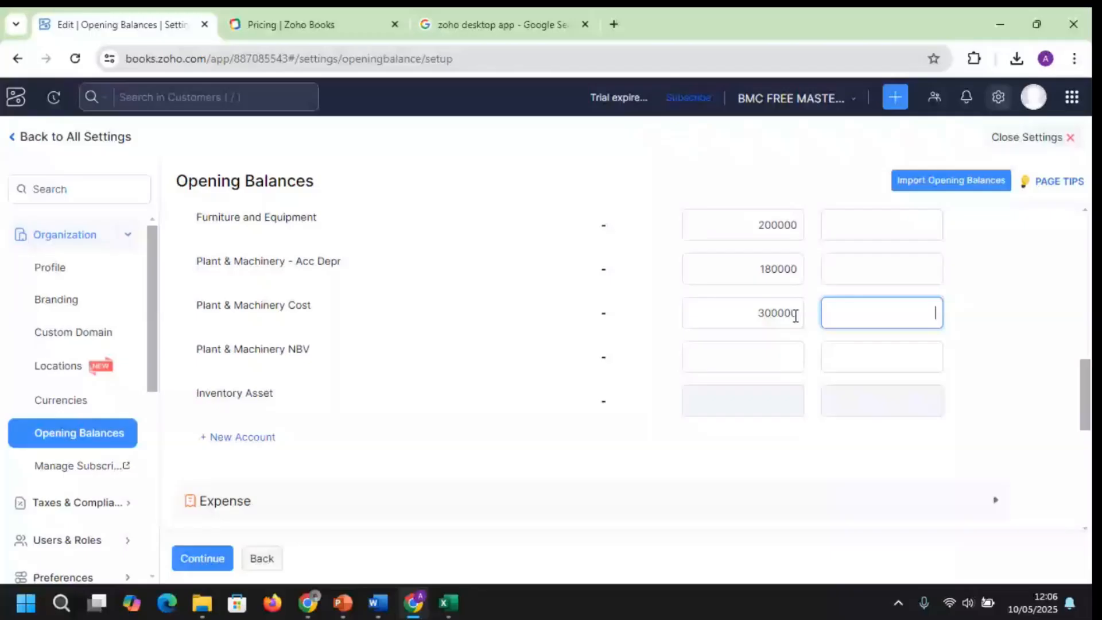
left_click(875, 346)
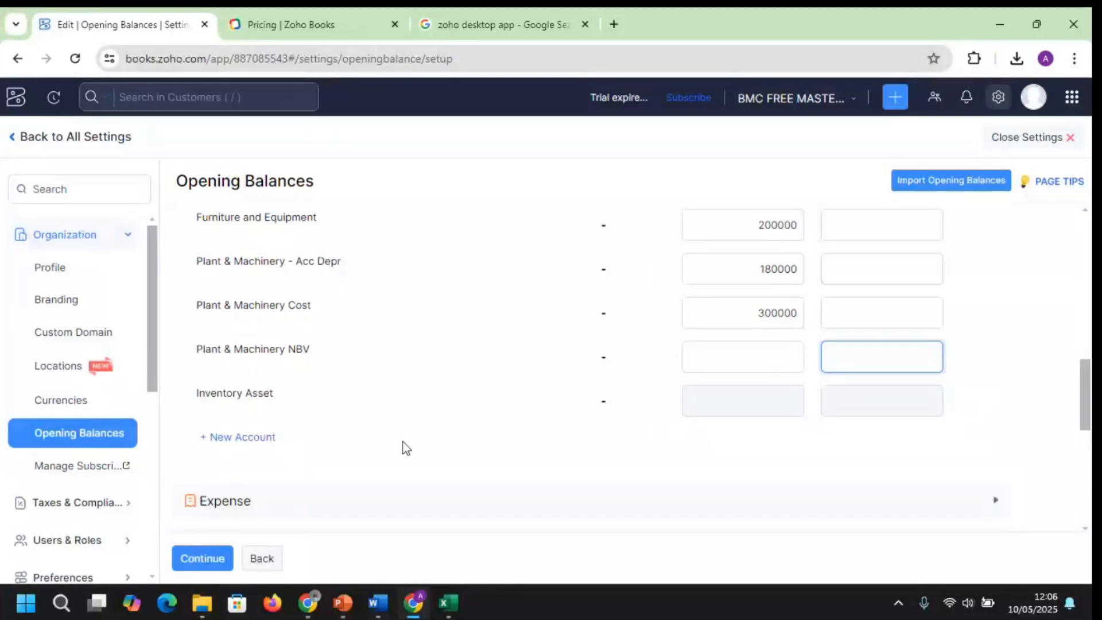
Expand the Expense accounts section and scroll further down the opening balances list
scroll(1088, 416, "down", 2)
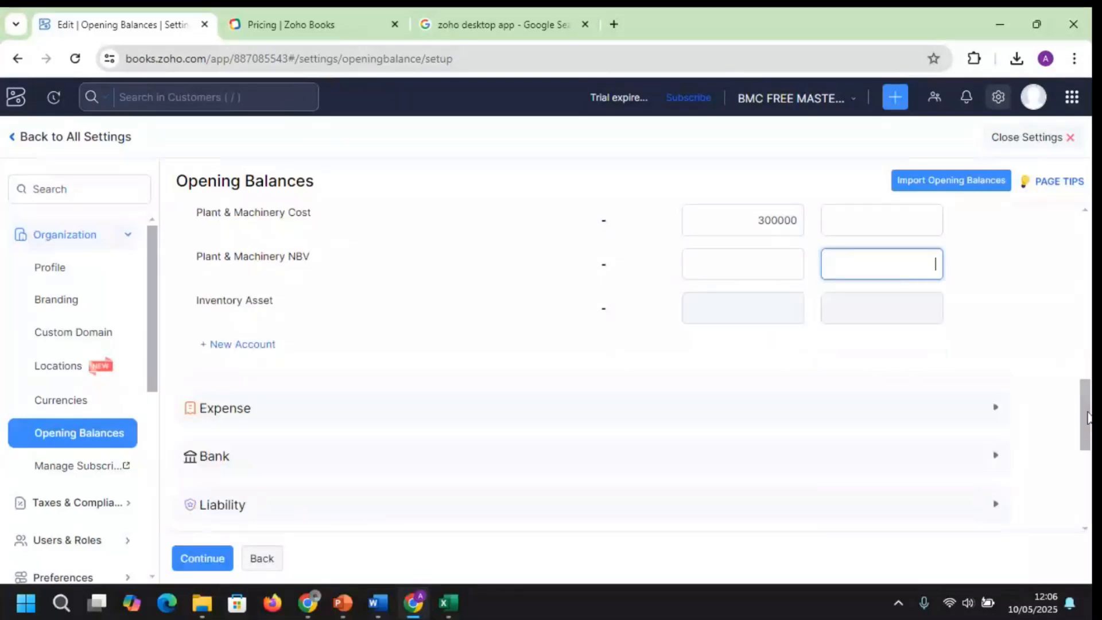
left_click_drag(1089, 418, 1089, 423)
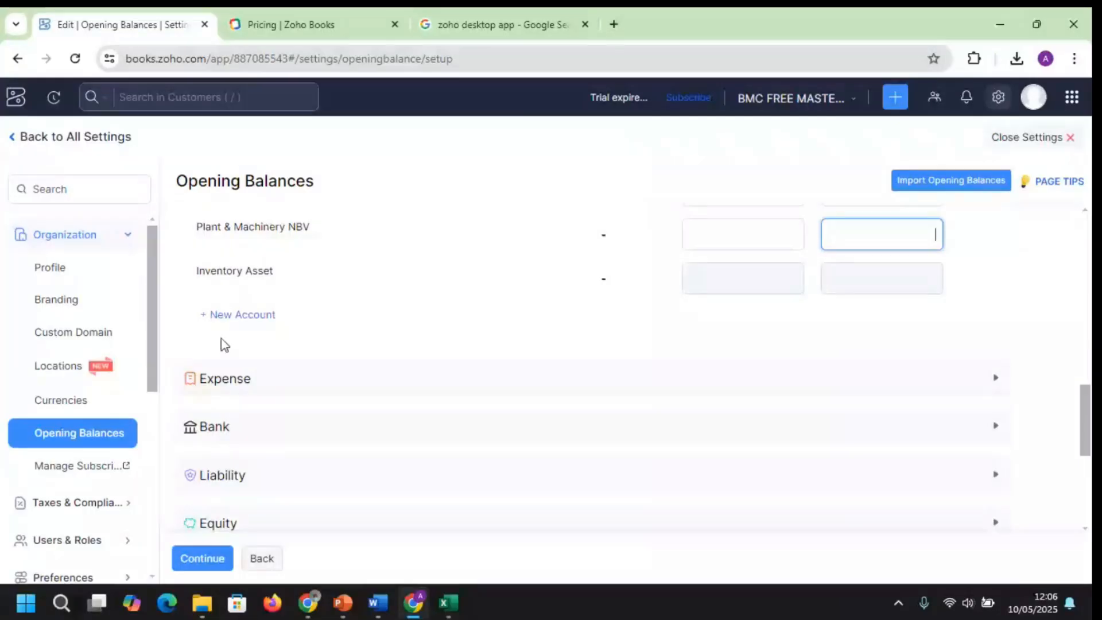
left_click(394, 393)
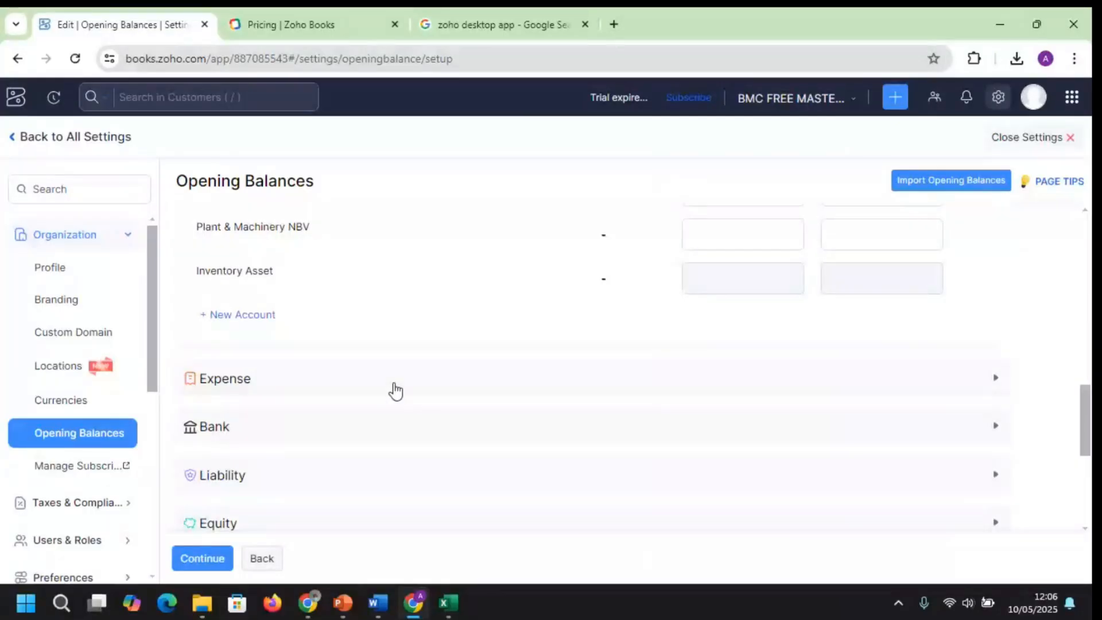
left_click(396, 390)
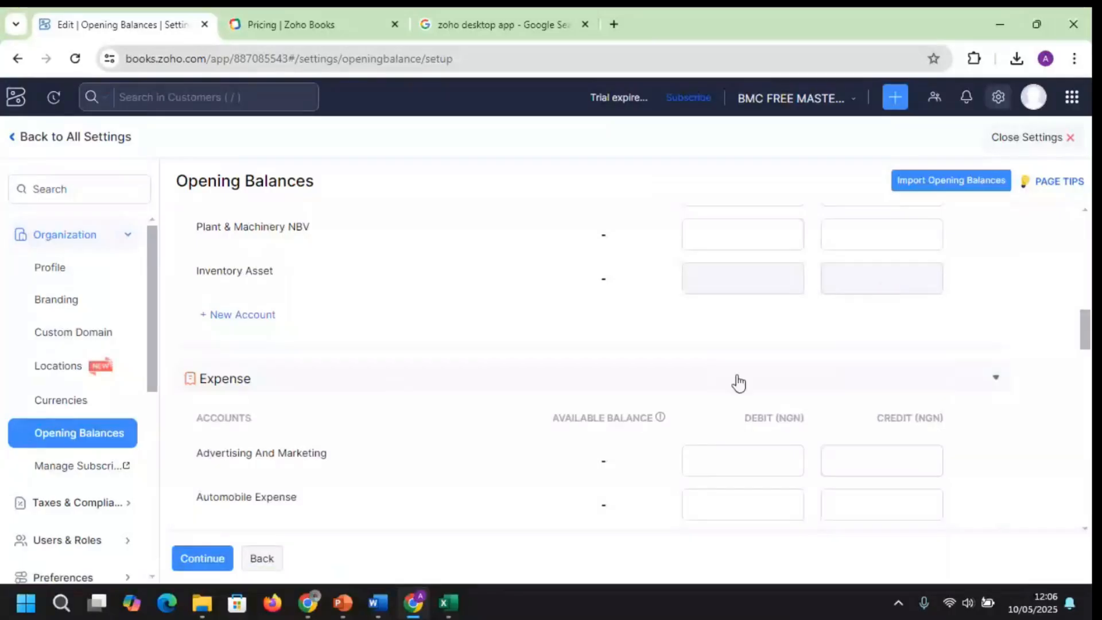
scroll(1085, 341, "down", 2)
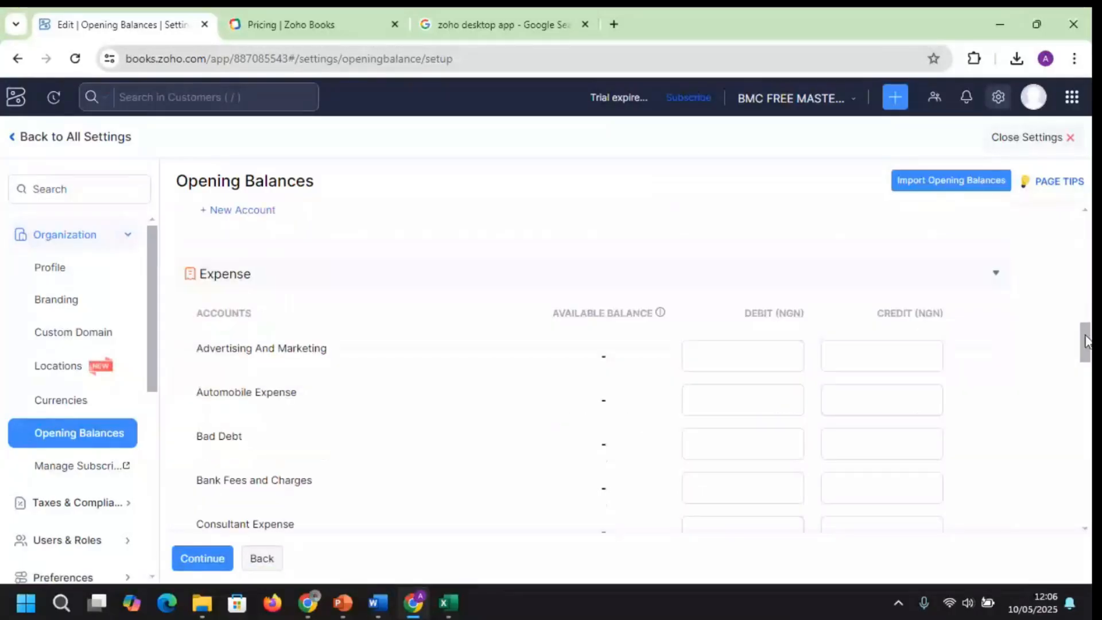
left_click_drag(1085, 340, 1085, 338)
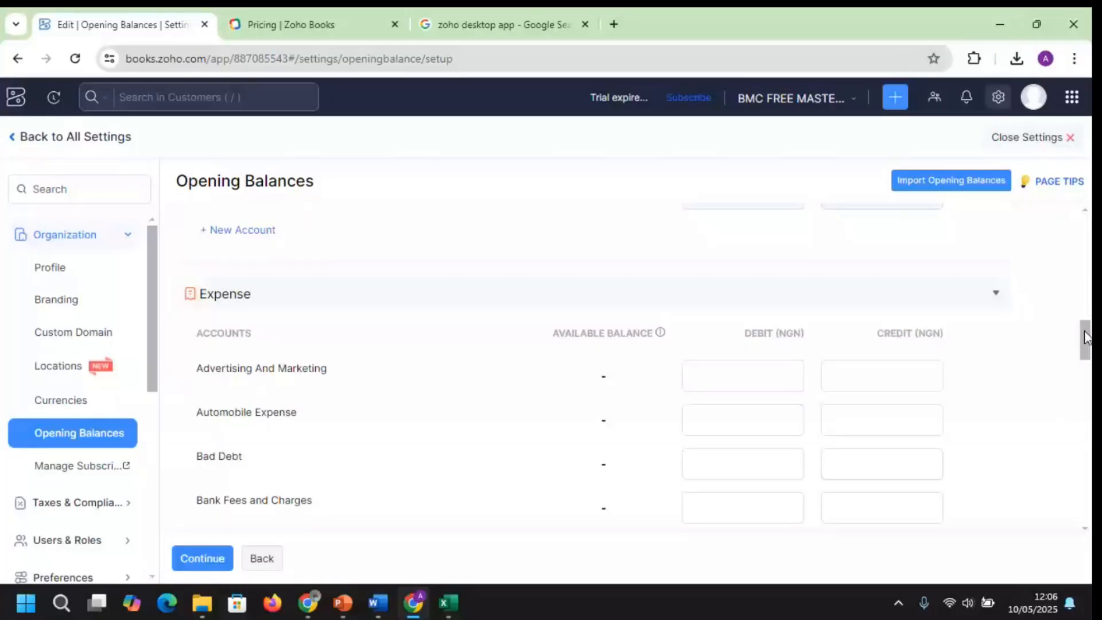
left_click_drag(1085, 338, 1085, 341)
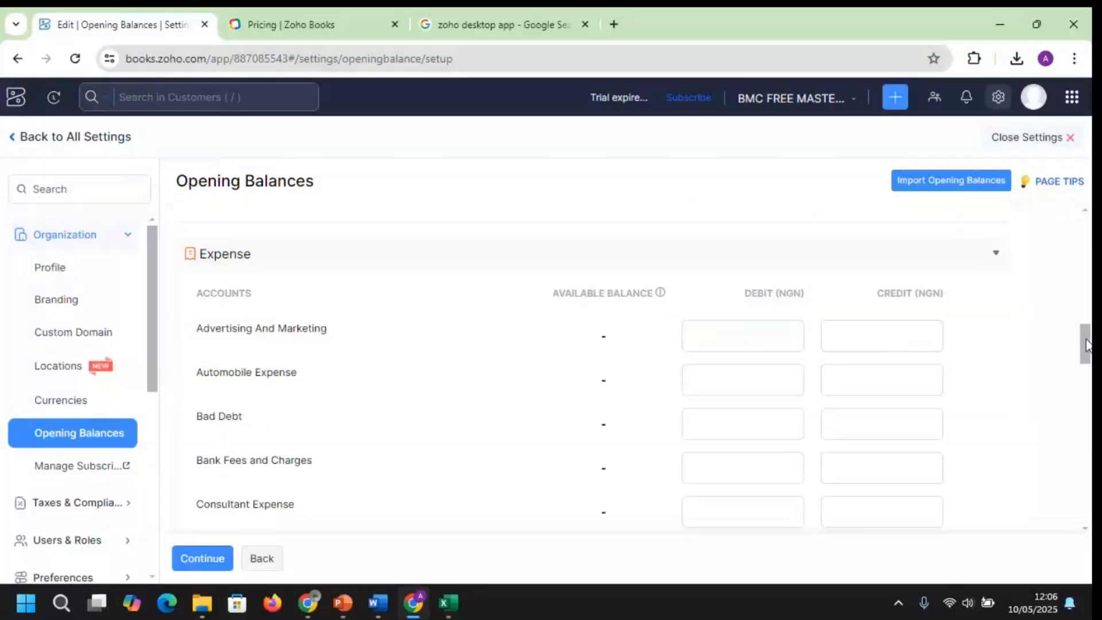
left_click_drag(1085, 342, 1088, 370)
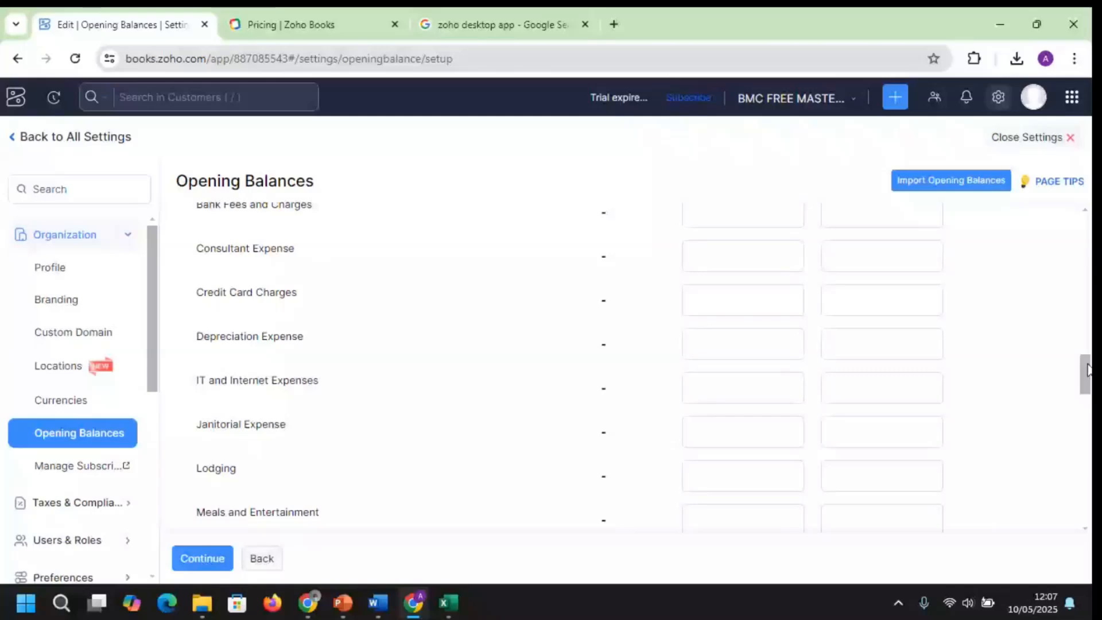
left_click_drag(1088, 371, 1086, 471)
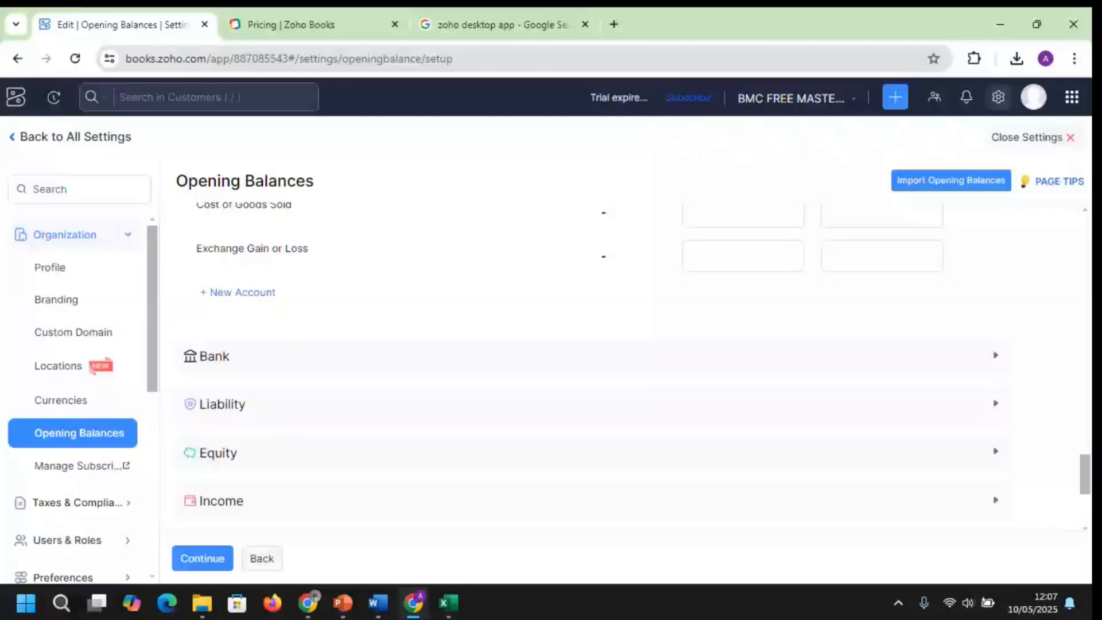
Expand Bank accounts and give Zenith bank a 1500000 opening debit, then expand Liability
left_click(996, 356)
left_click_drag(1087, 465, 1087, 469)
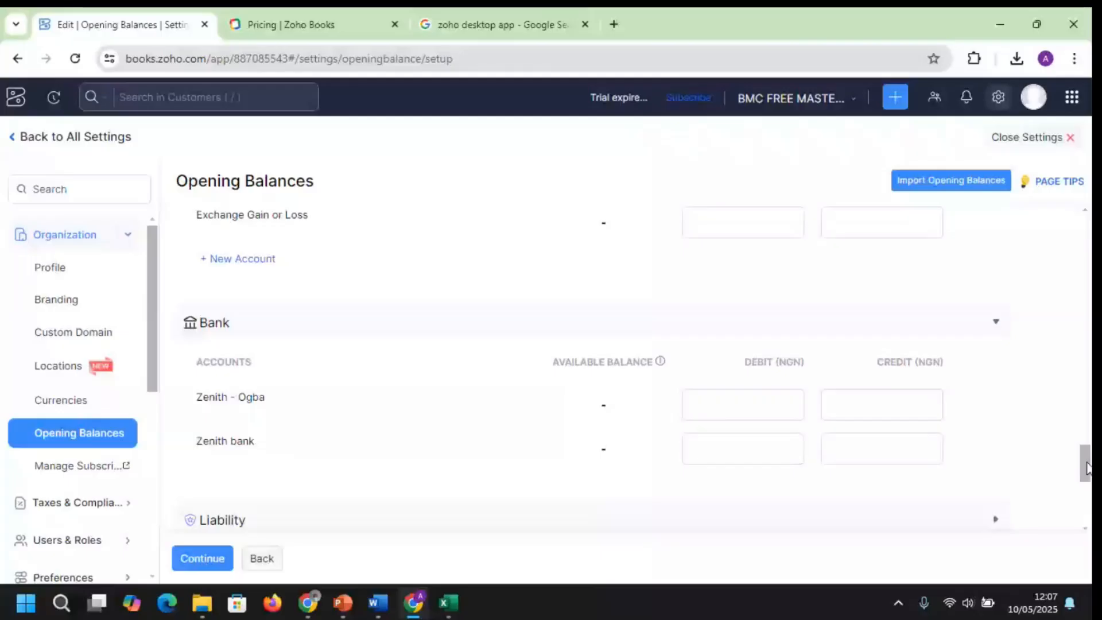
left_click(771, 294)
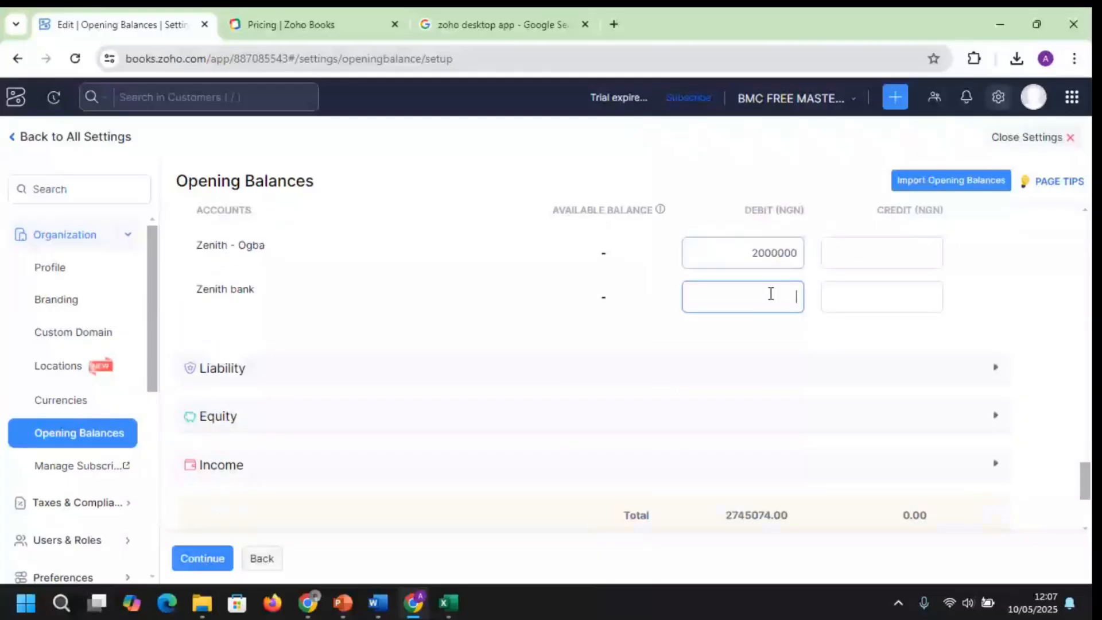
type("1500000")
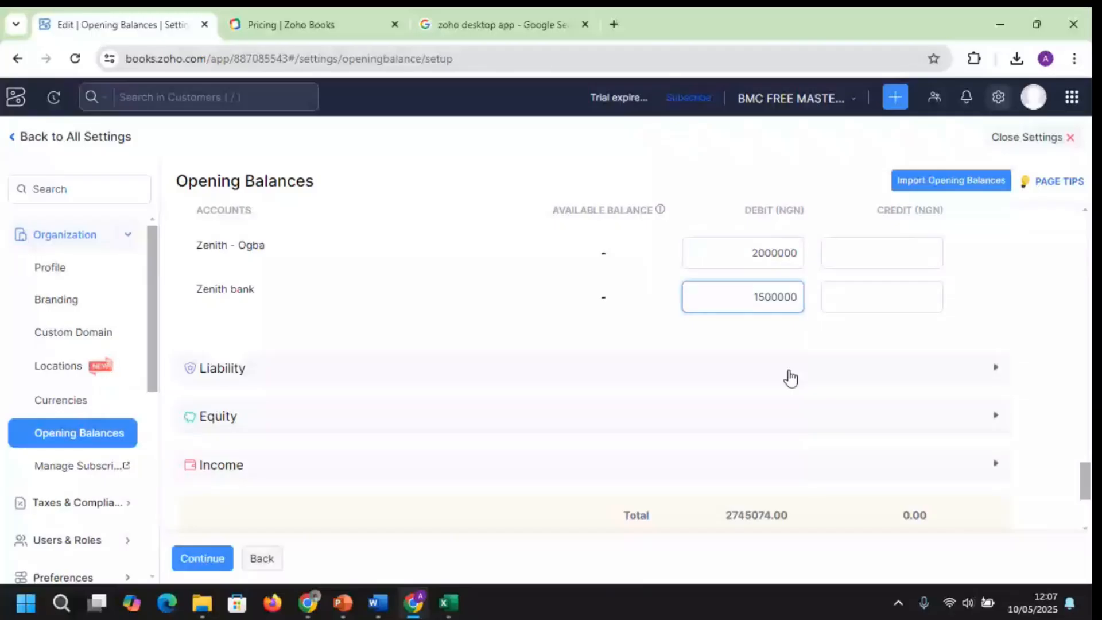
left_click(791, 378)
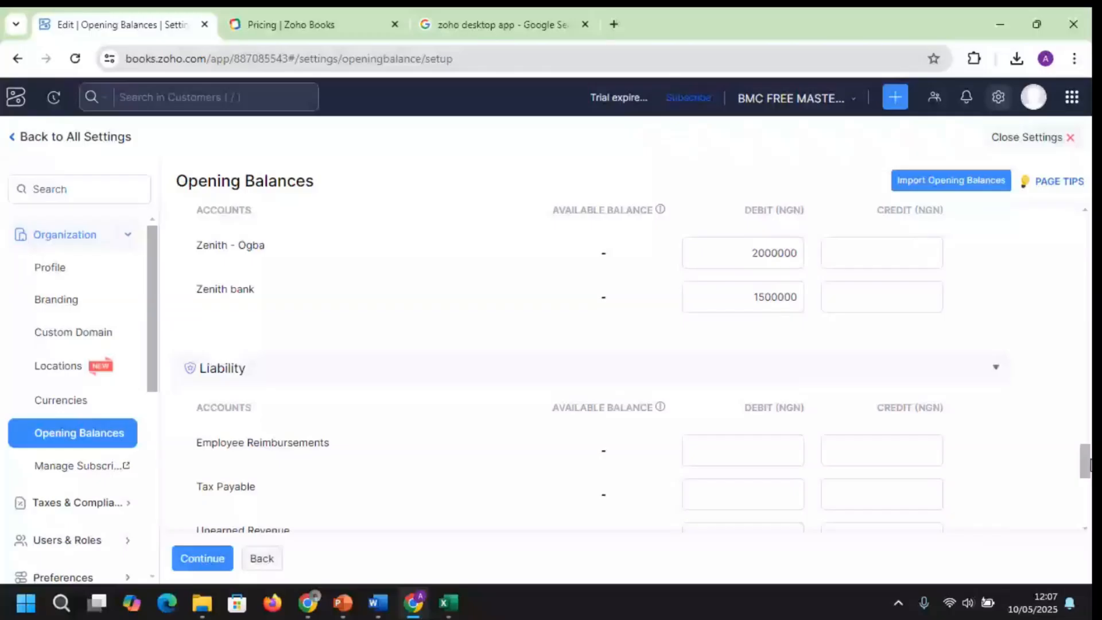
Enter credits of 500000 for Employee Reimbursements and 267000 for Tax Payable, then expand Equity
scroll(869, 256, "down", 3)
left_click(870, 256)
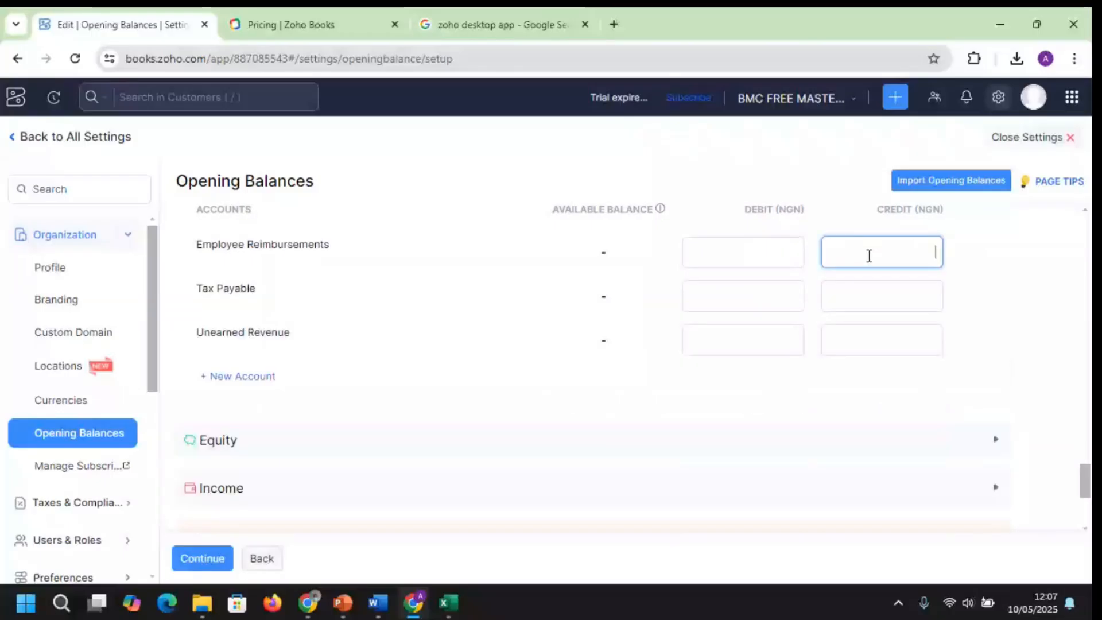
type("500000")
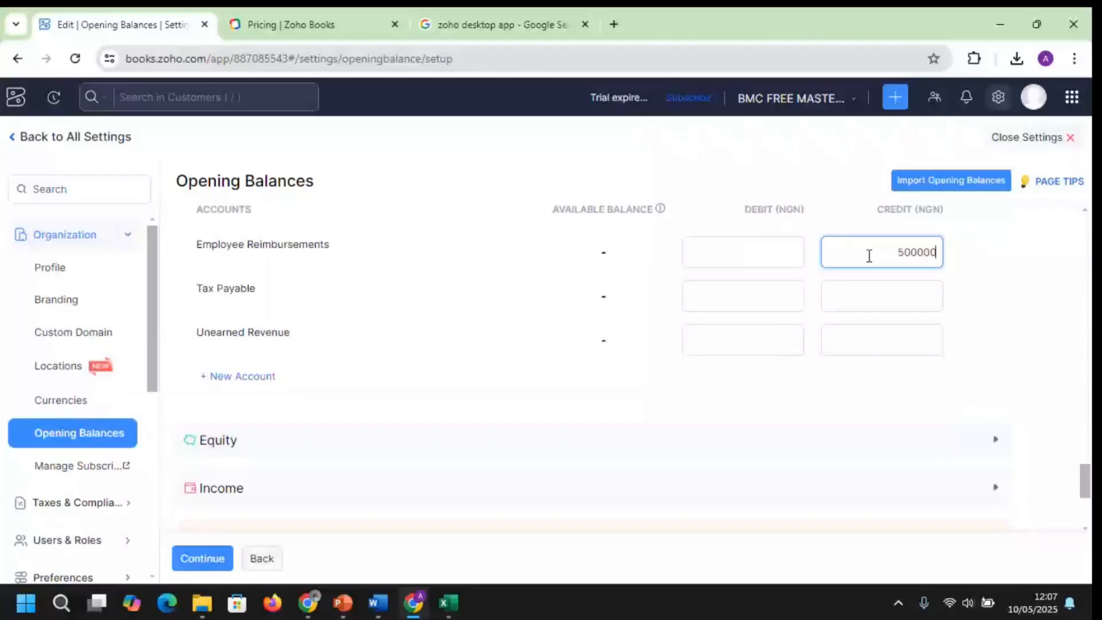
left_click(870, 281)
left_click(876, 296)
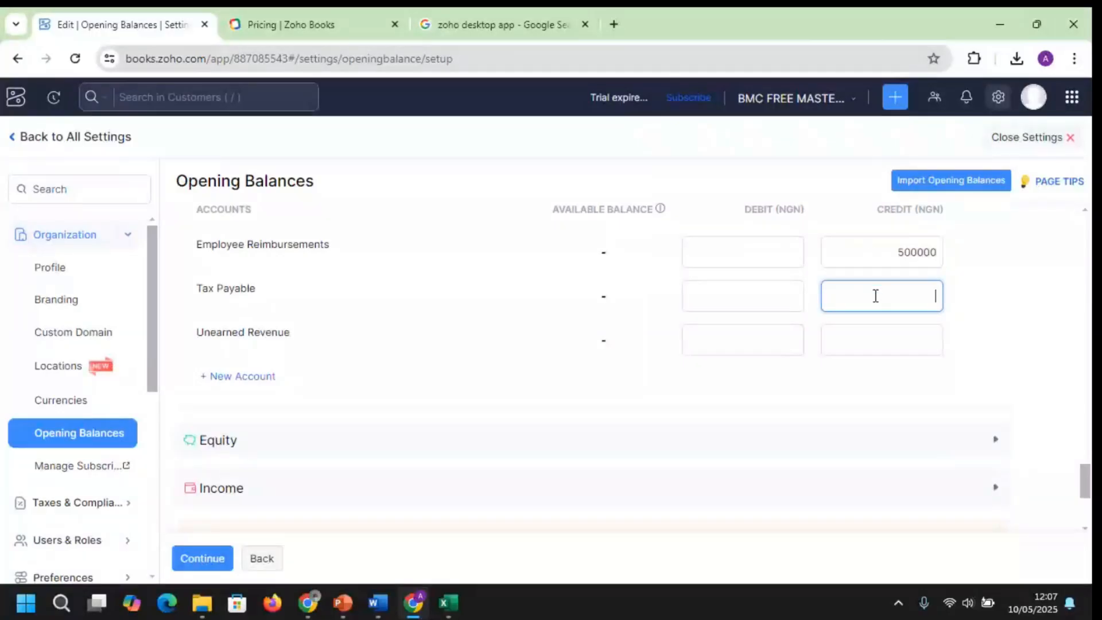
type("2")
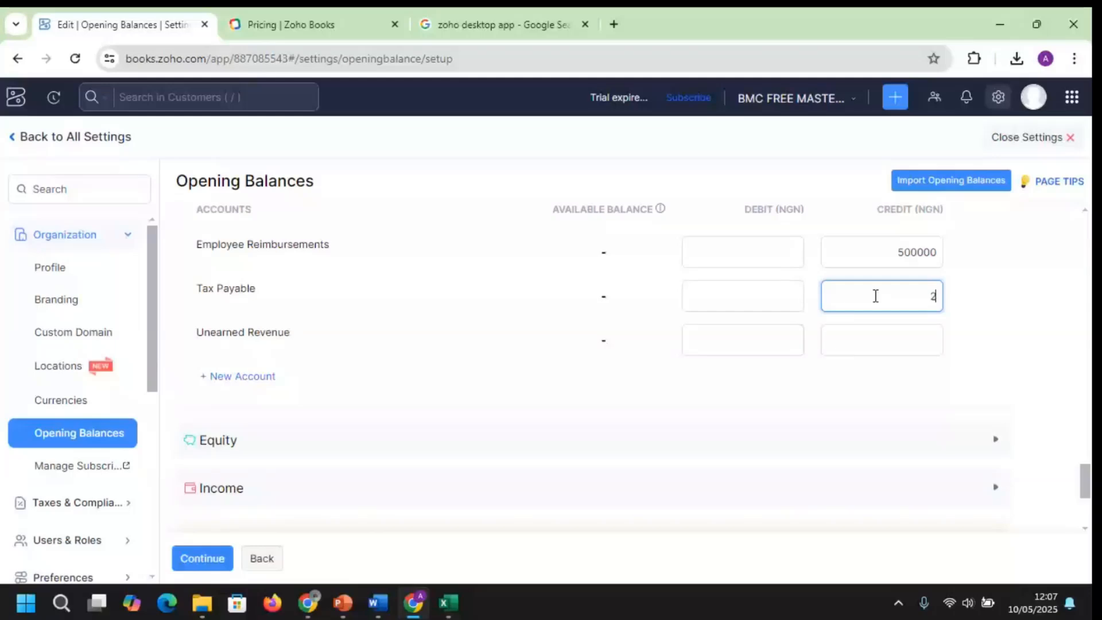
type("670000")
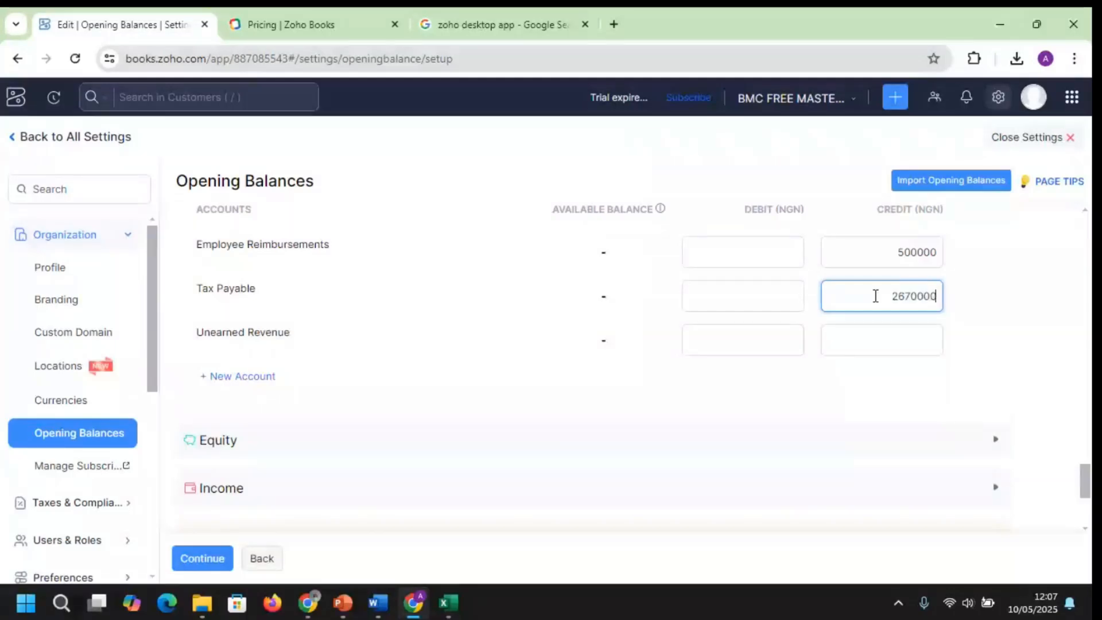
key("BackSpace")
left_click(494, 451)
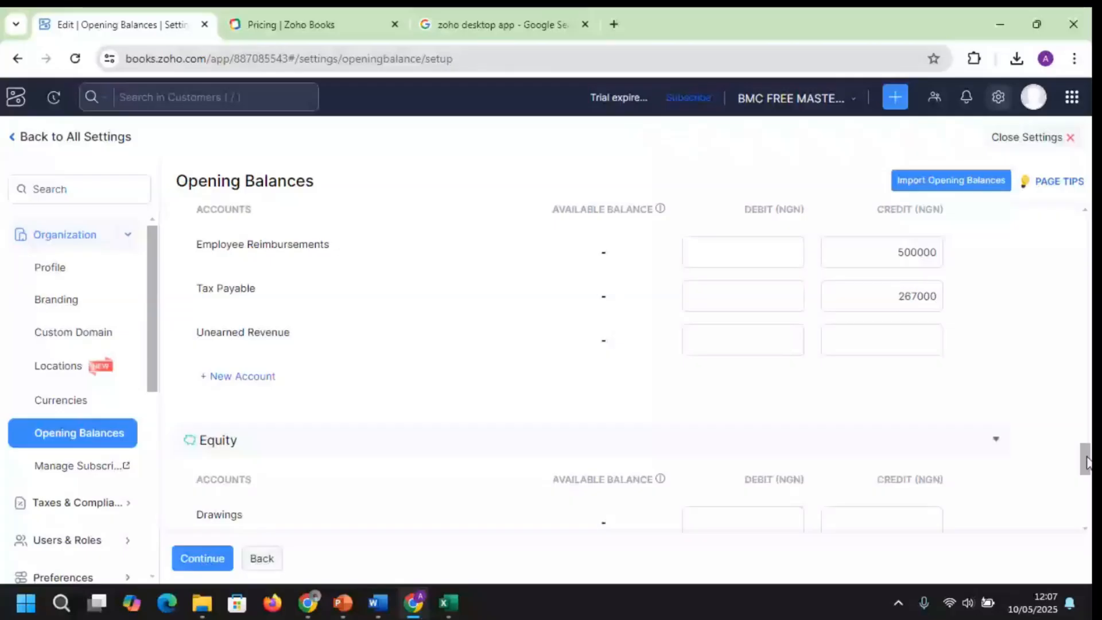
scroll(791, 365, "down", 4)
Move Owner's Equity's opening balance off the debit side into a 1000000 credit
left_click(742, 315)
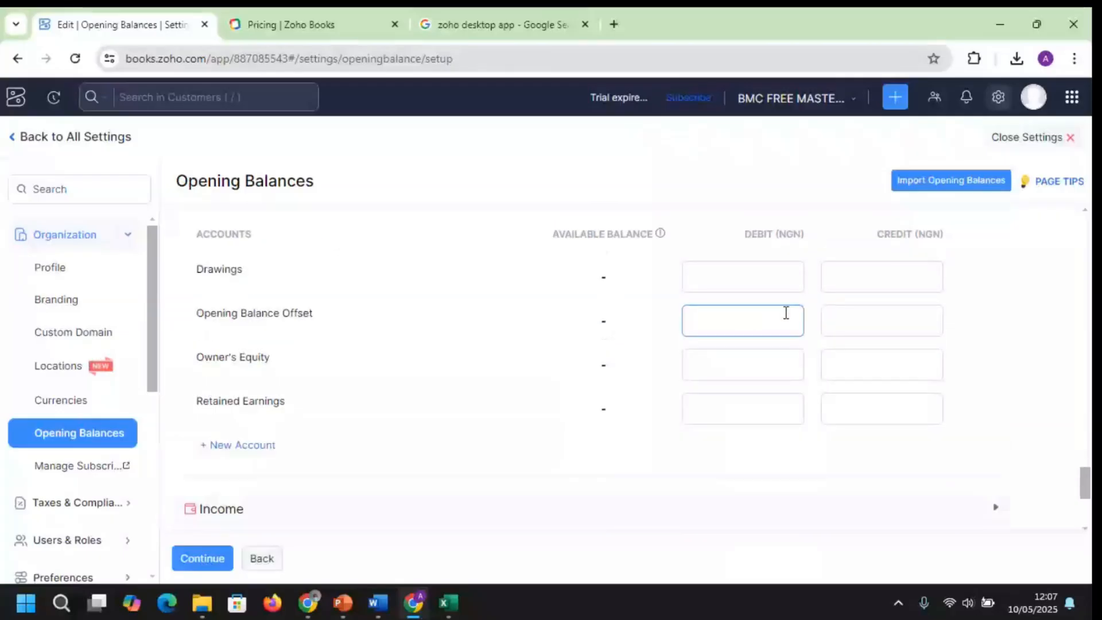
left_click(879, 362)
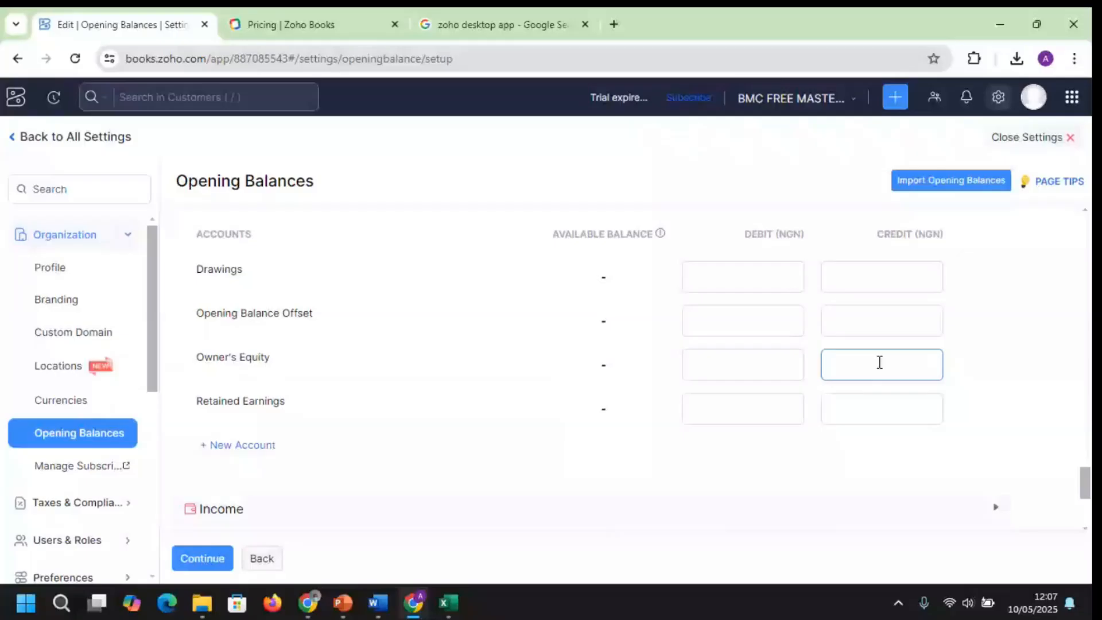
left_click(207, 326)
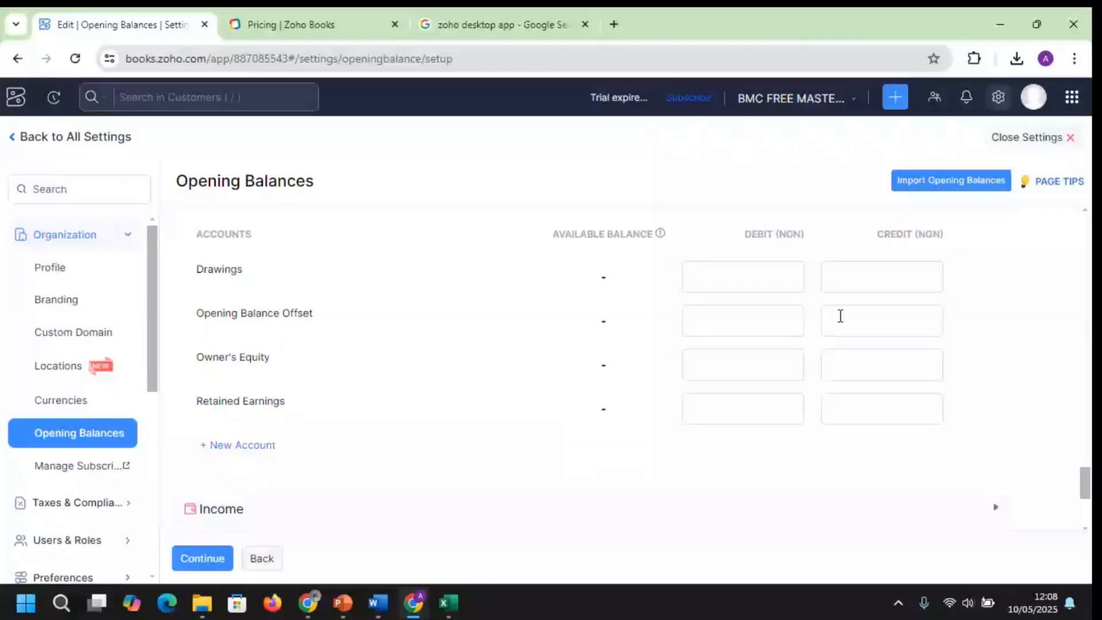
left_click(840, 316)
left_click(776, 366)
type("1")
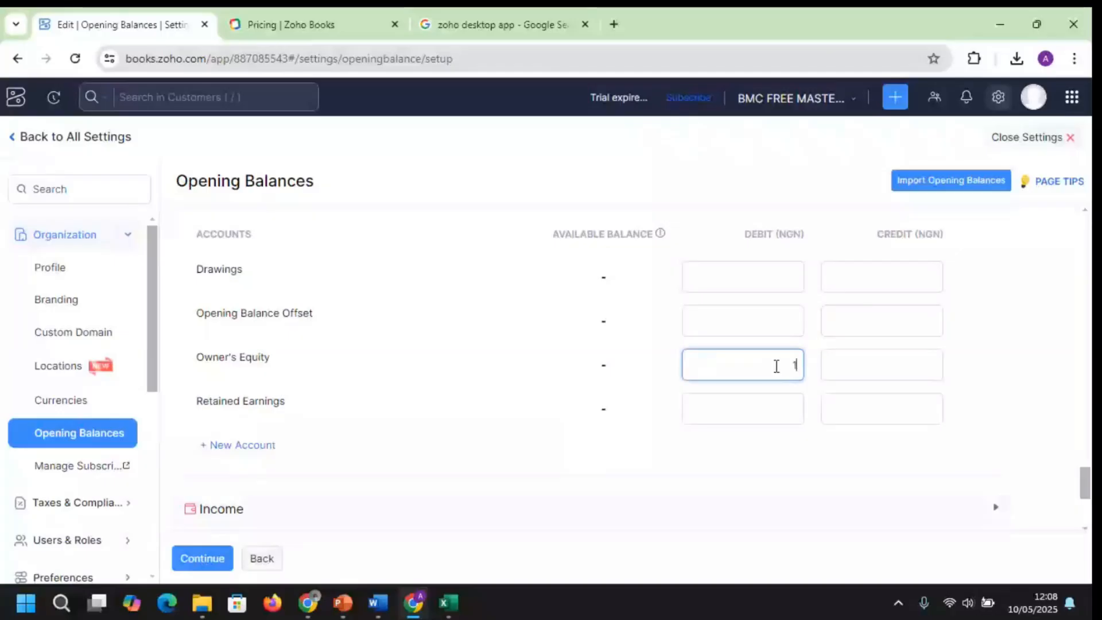
type("00000")
left_click(895, 356)
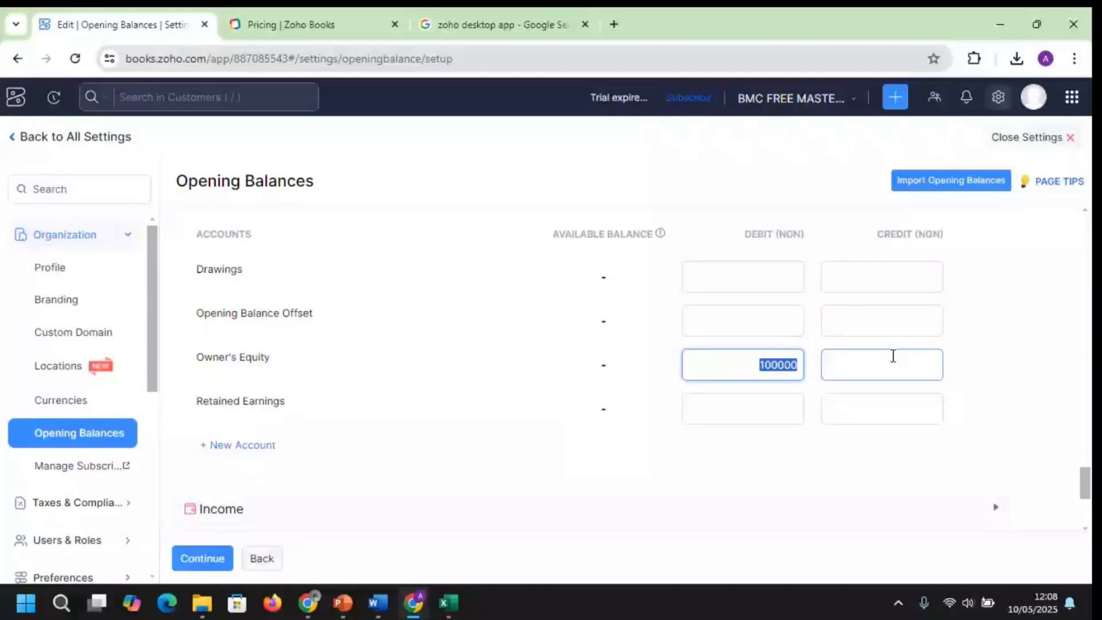
key("BackSpace")
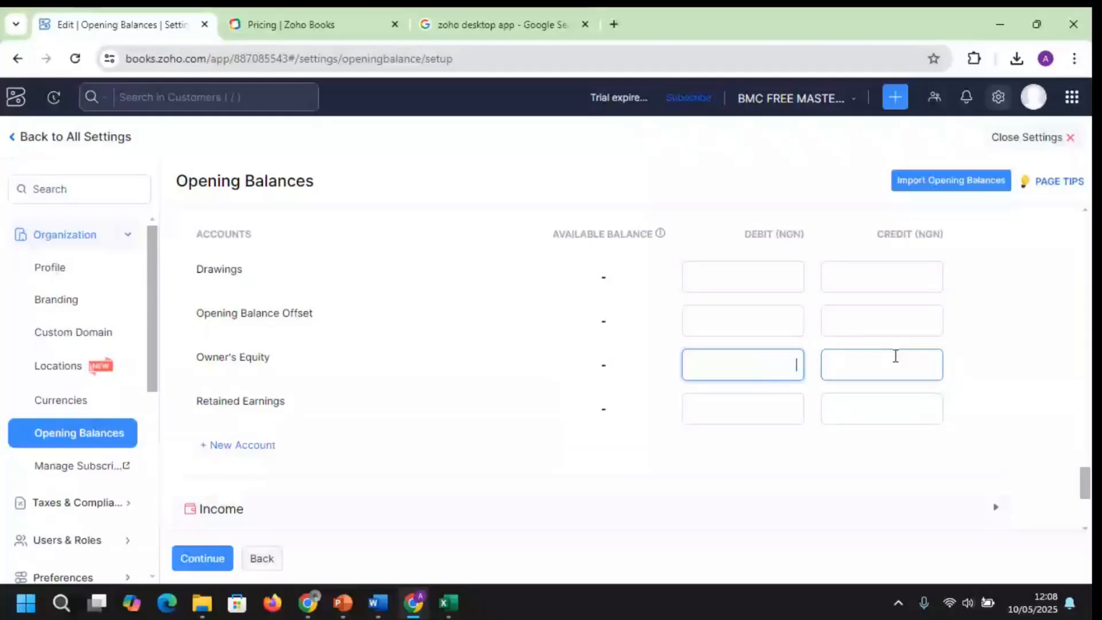
left_click(896, 356)
type("10000")
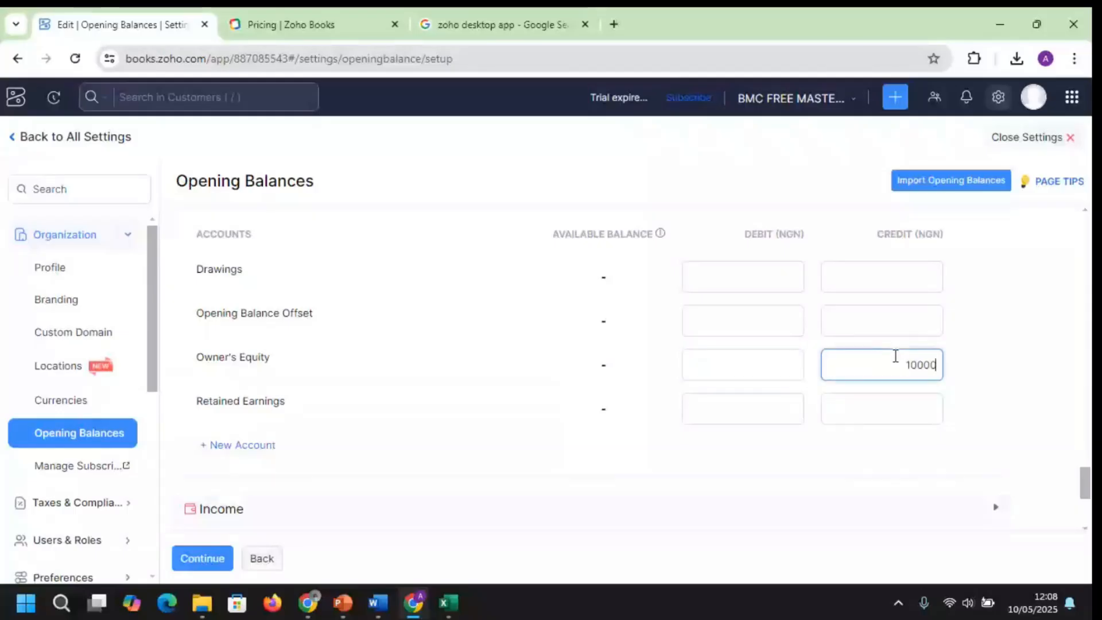
type("00")
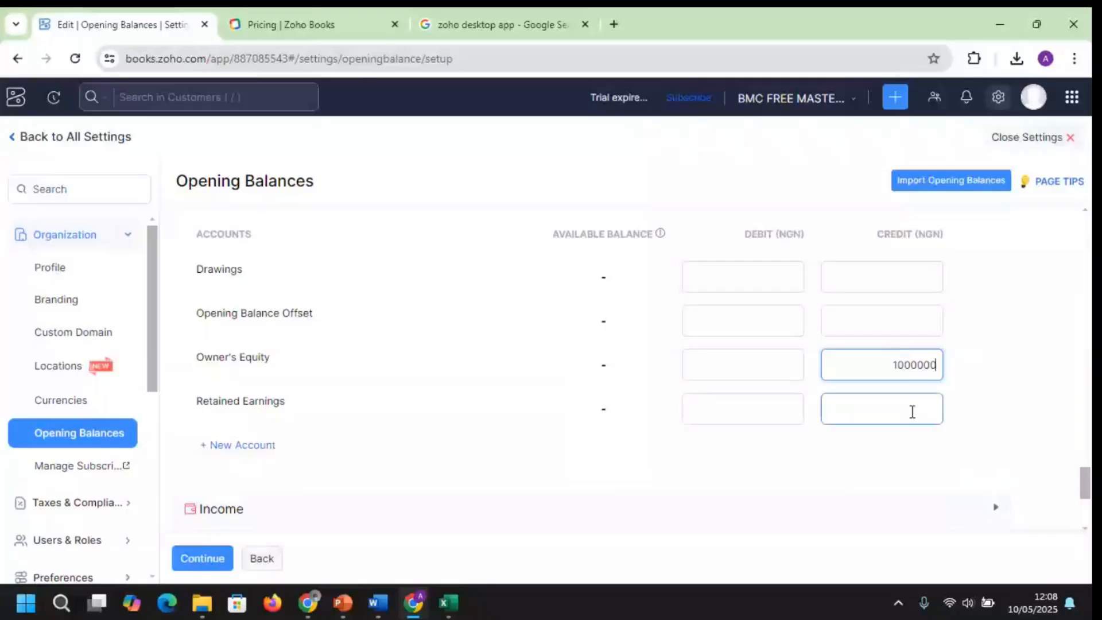
Enter a 125000 credit opening balance for Retained Earnings
left_click(912, 411)
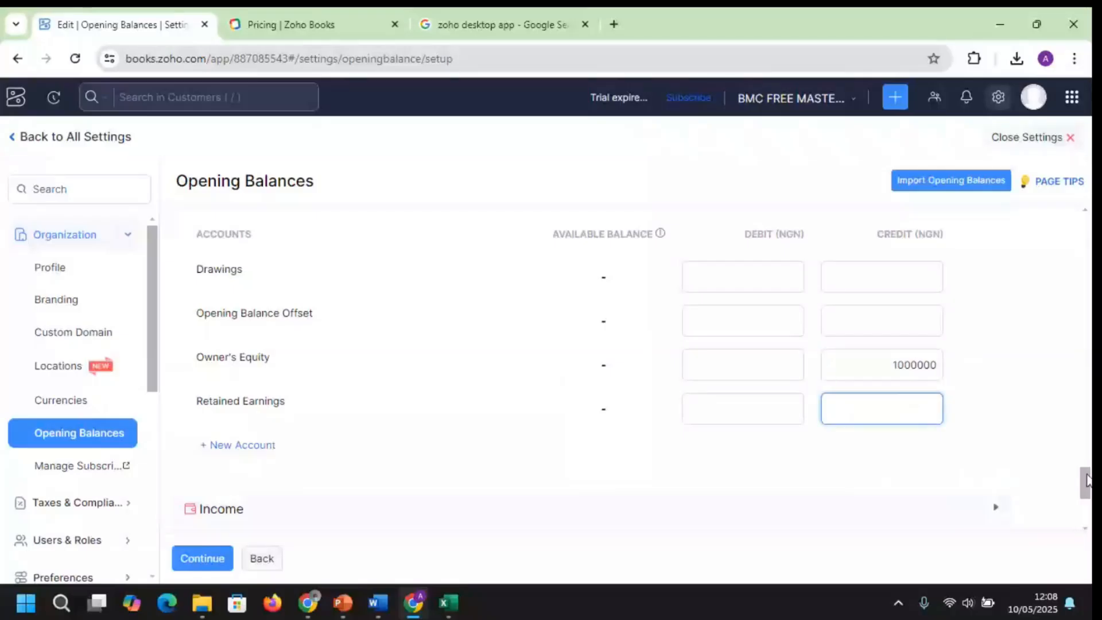
left_click_drag(1086, 481, 1087, 504)
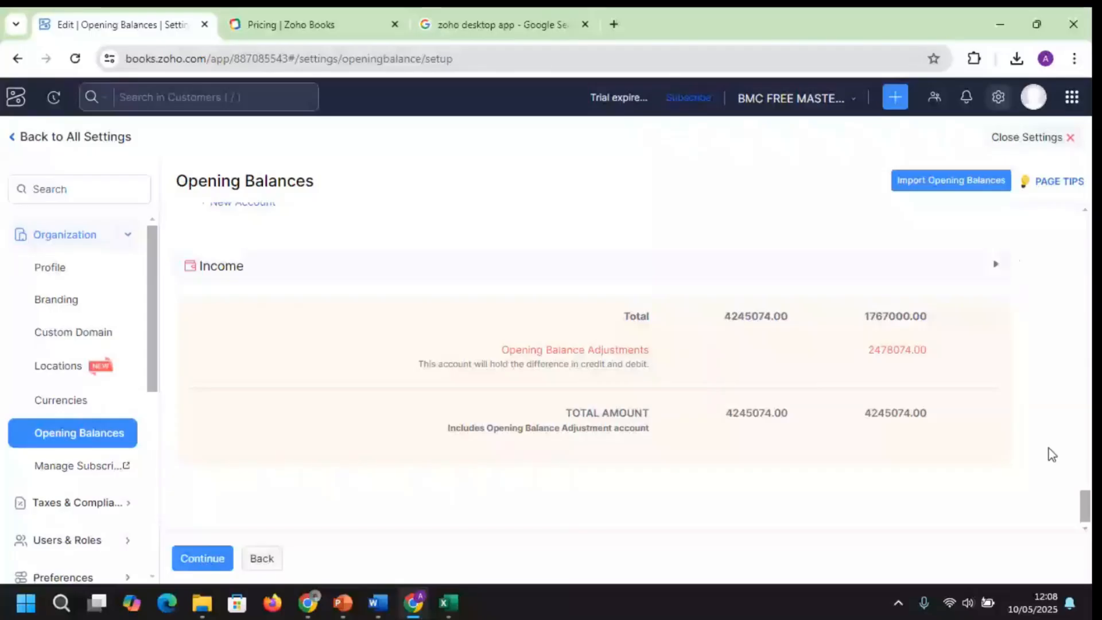
left_click_drag(1084, 515, 1082, 488)
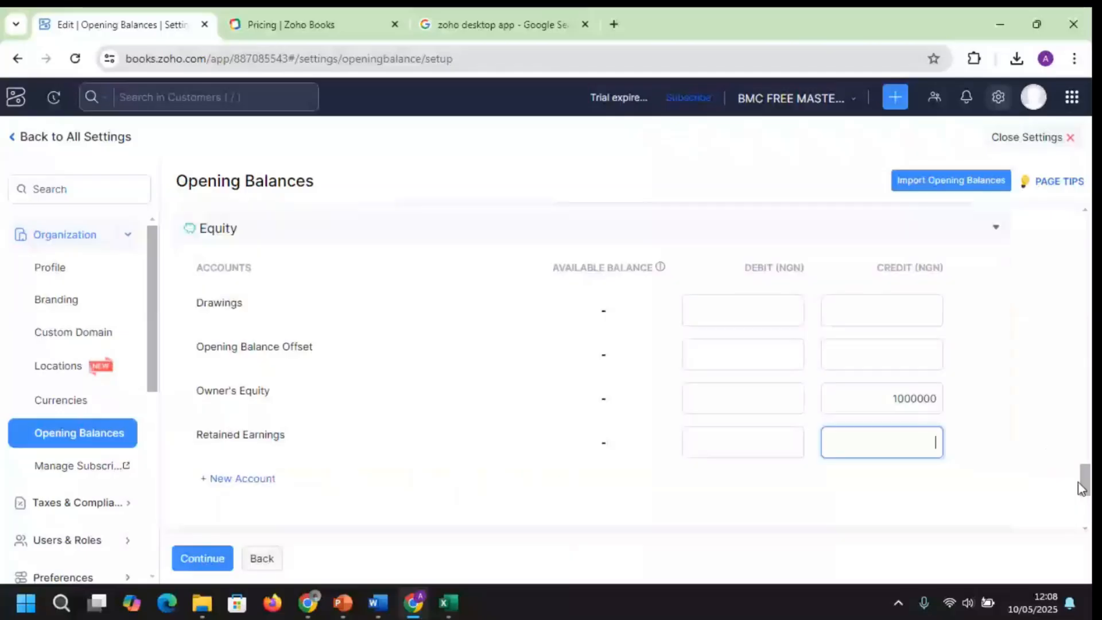
type("125000")
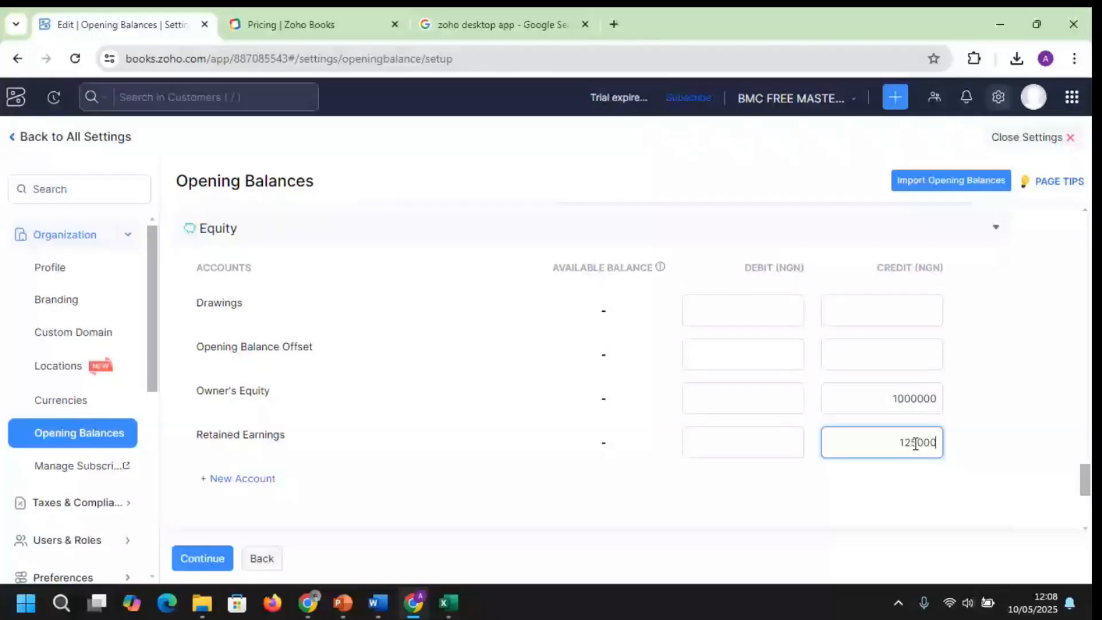
key("Tab")
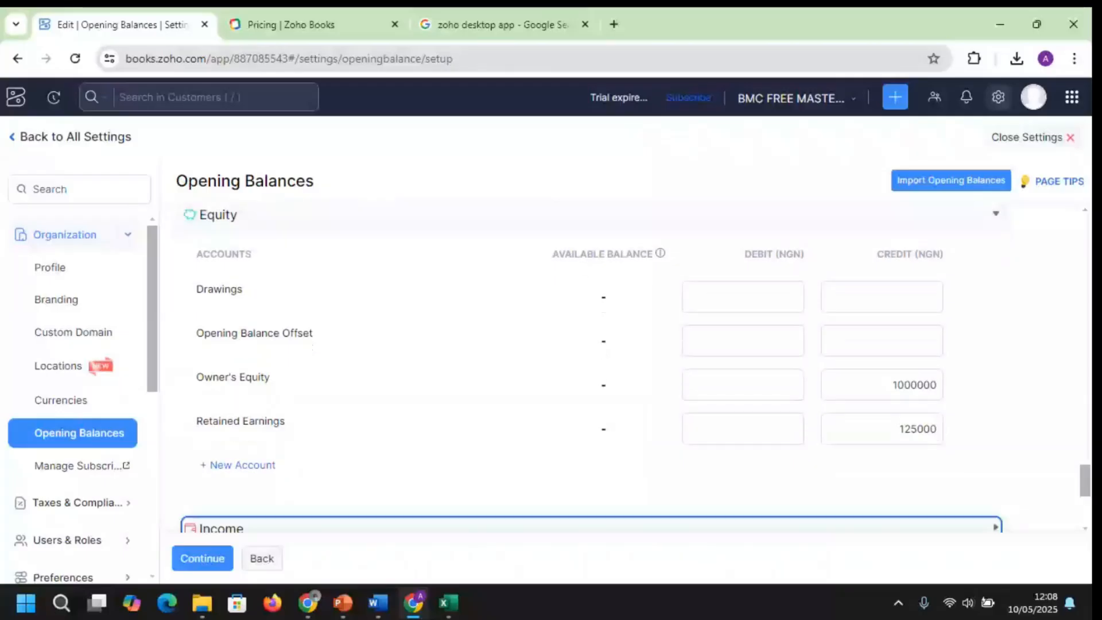
Check the Income accounts, then correct Retained Earnings' credit from 125000 to 1250000
scroll(1086, 497, "down", 3)
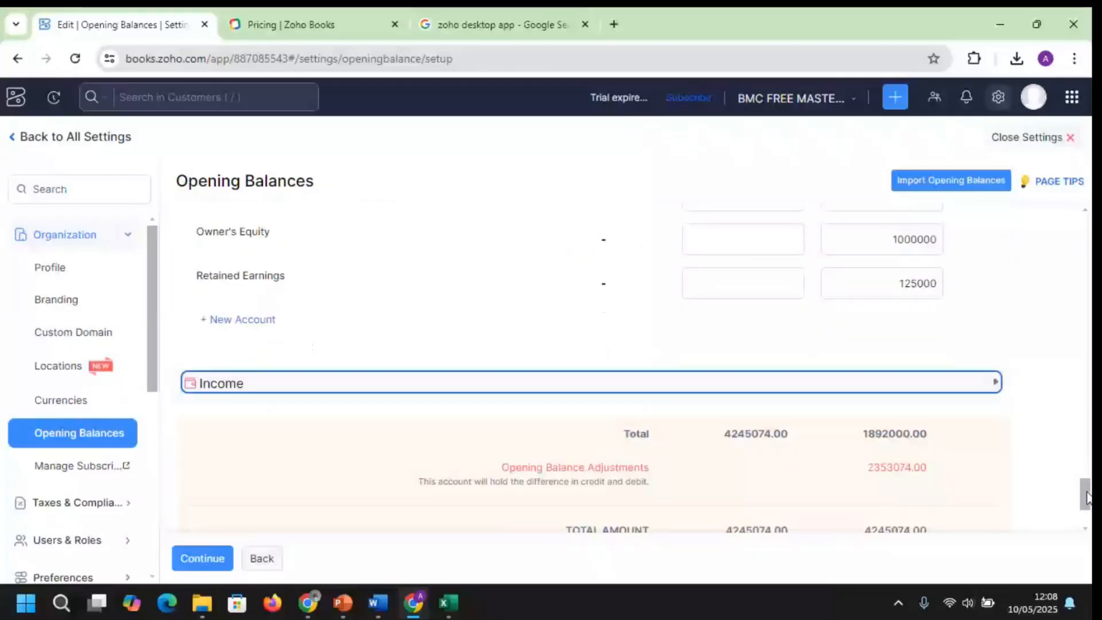
left_click(965, 383)
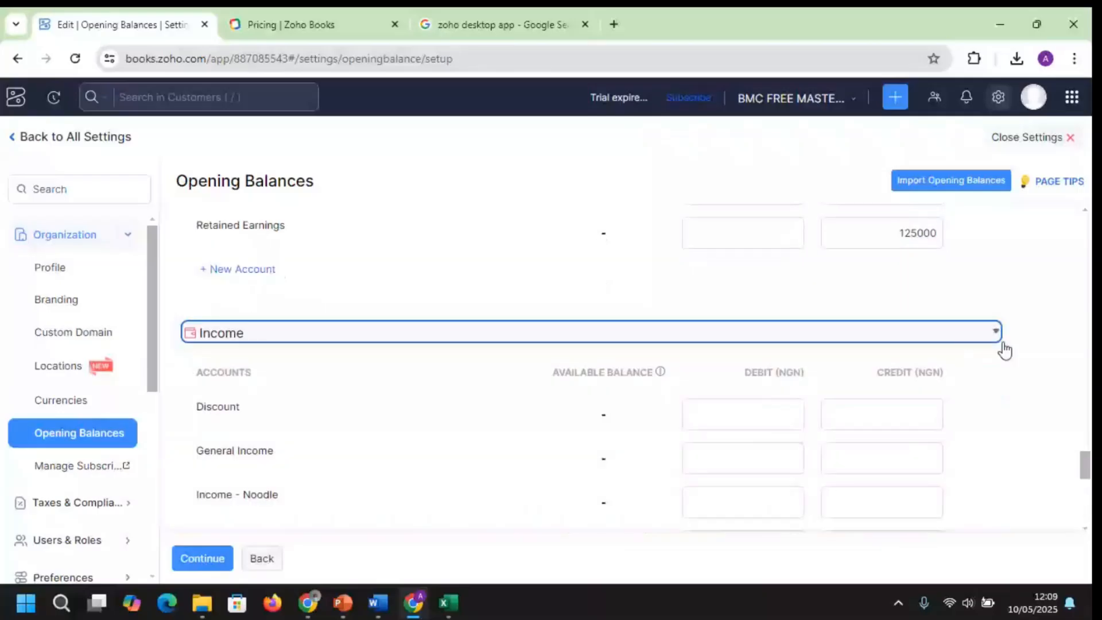
scroll(1088, 501, "down", 5)
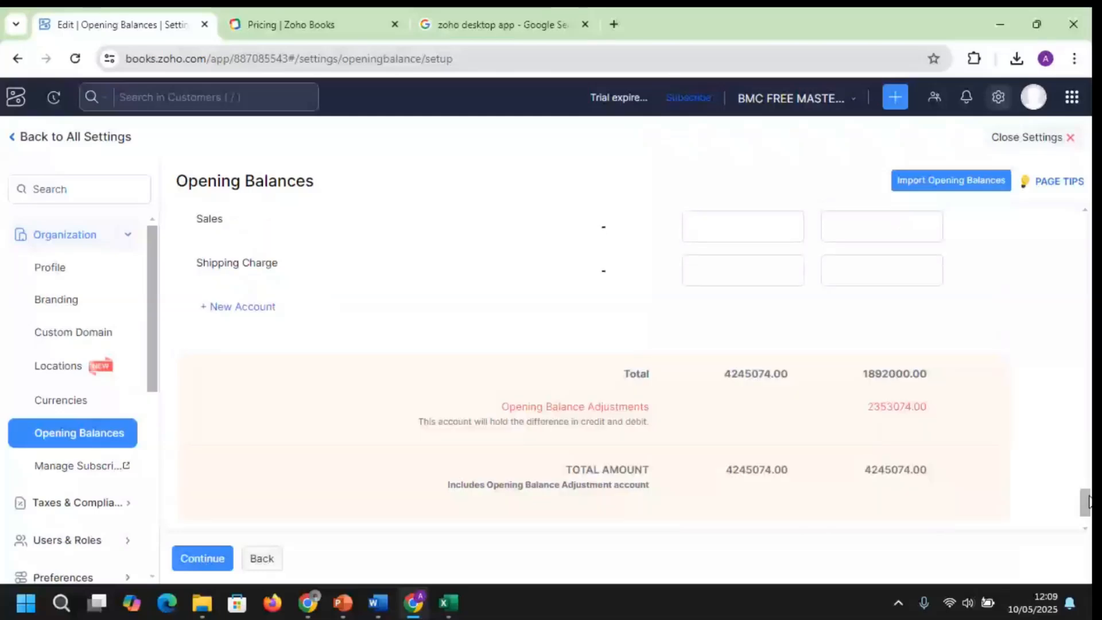
scroll(1089, 499, "up", 1)
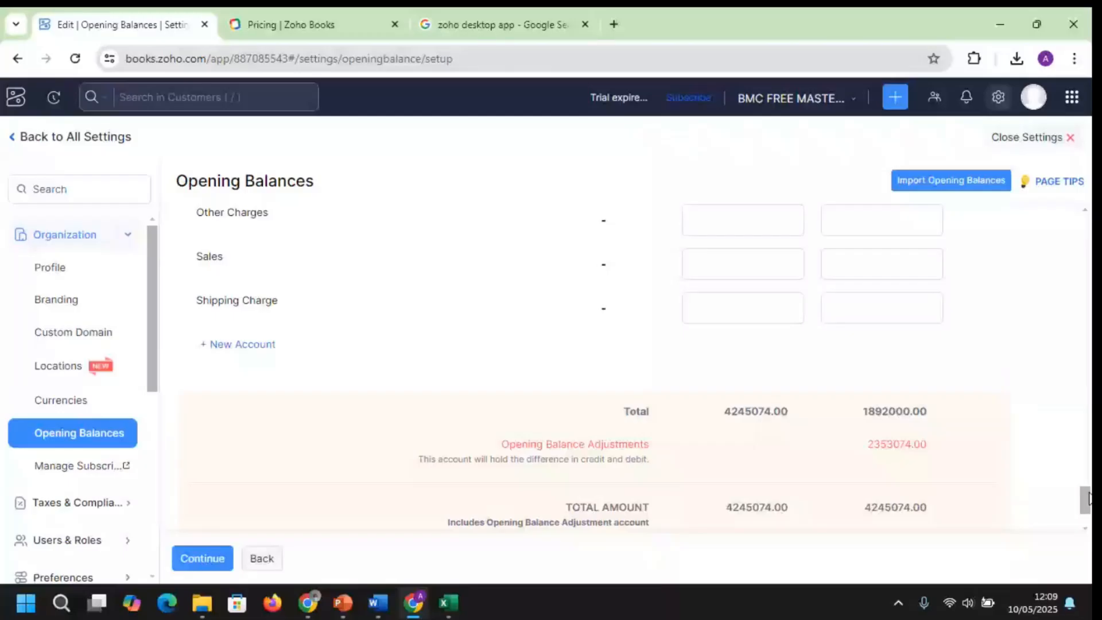
scroll(923, 368, "up", 5)
type("000")
key("Tab")
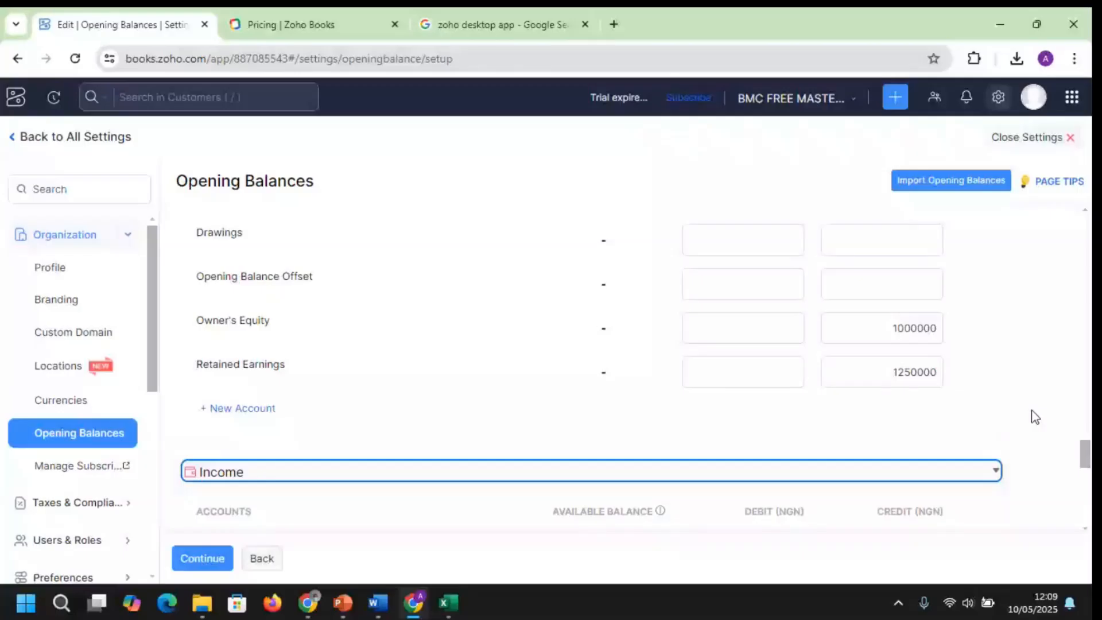
scroll(807, 339, "down", 10)
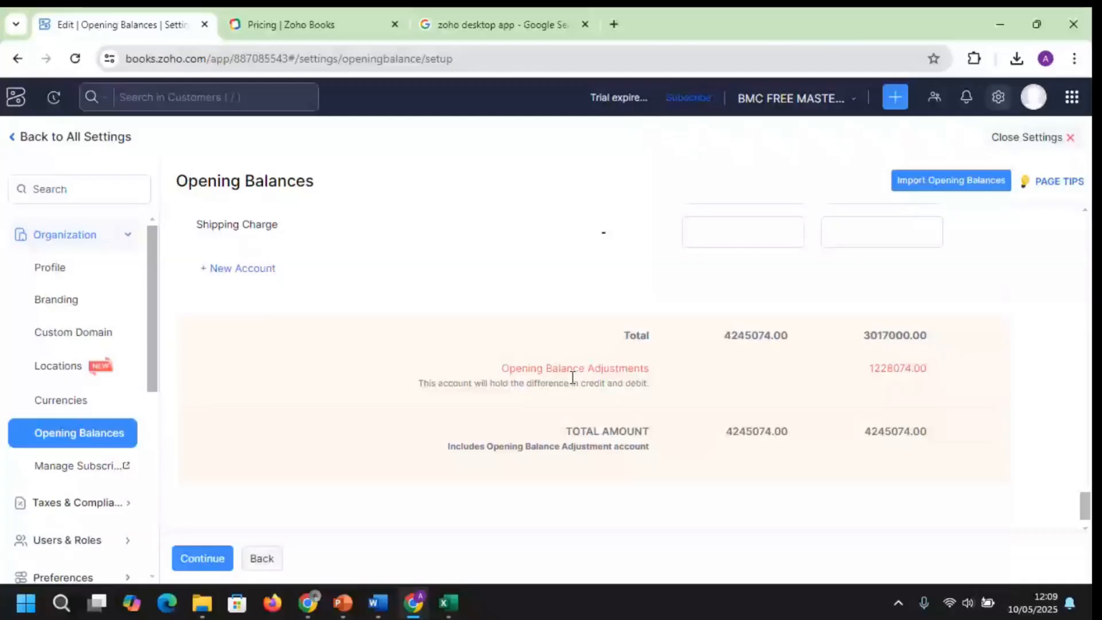
Save the opening balances with the 1228074.00 difference sent to adjustments, then return Home
left_click(215, 556)
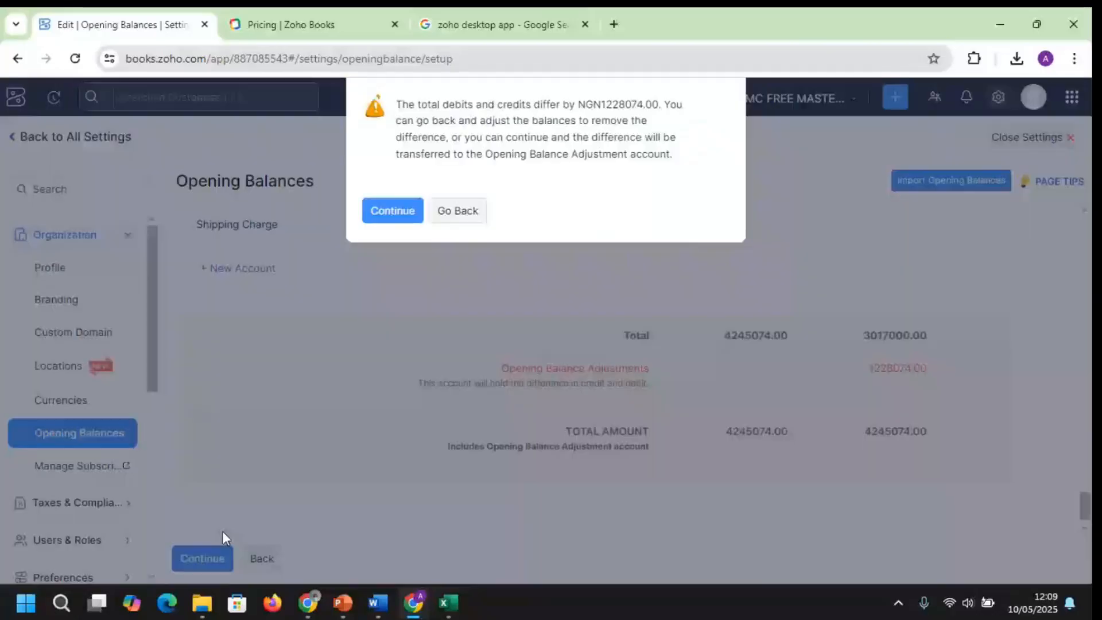
left_click(394, 213)
left_click(314, 559)
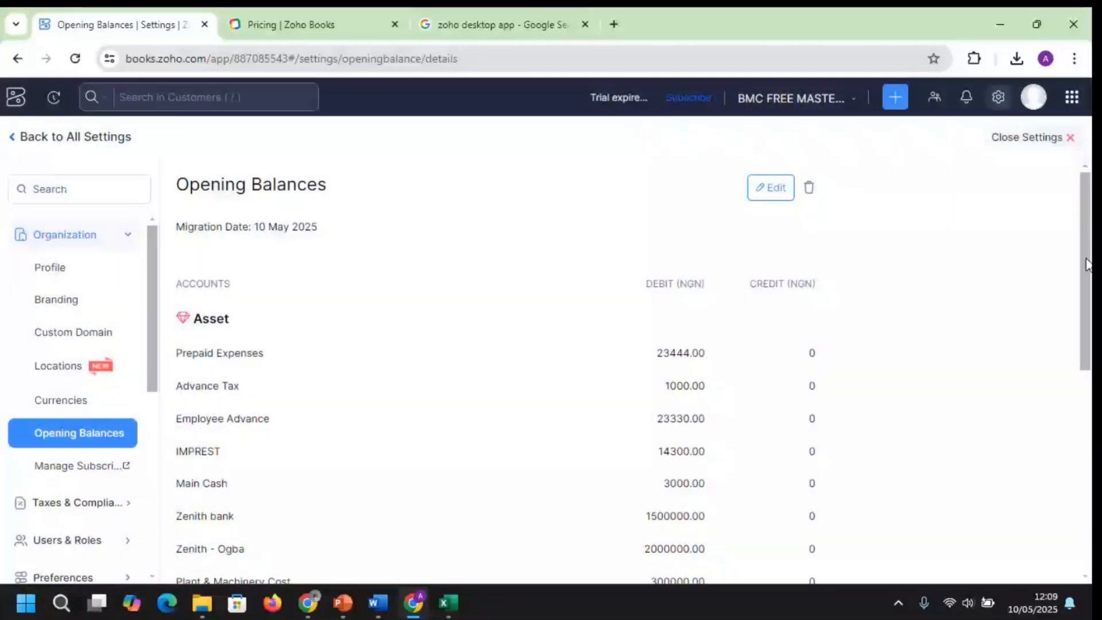
left_click_drag(1087, 267, 1085, 292)
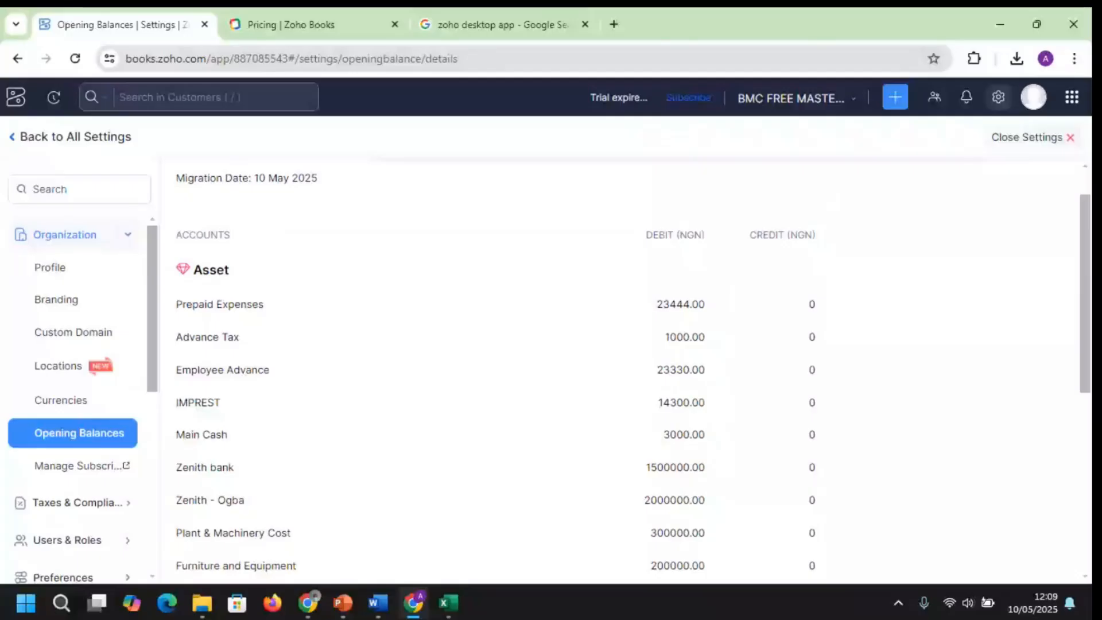
left_click(1062, 138)
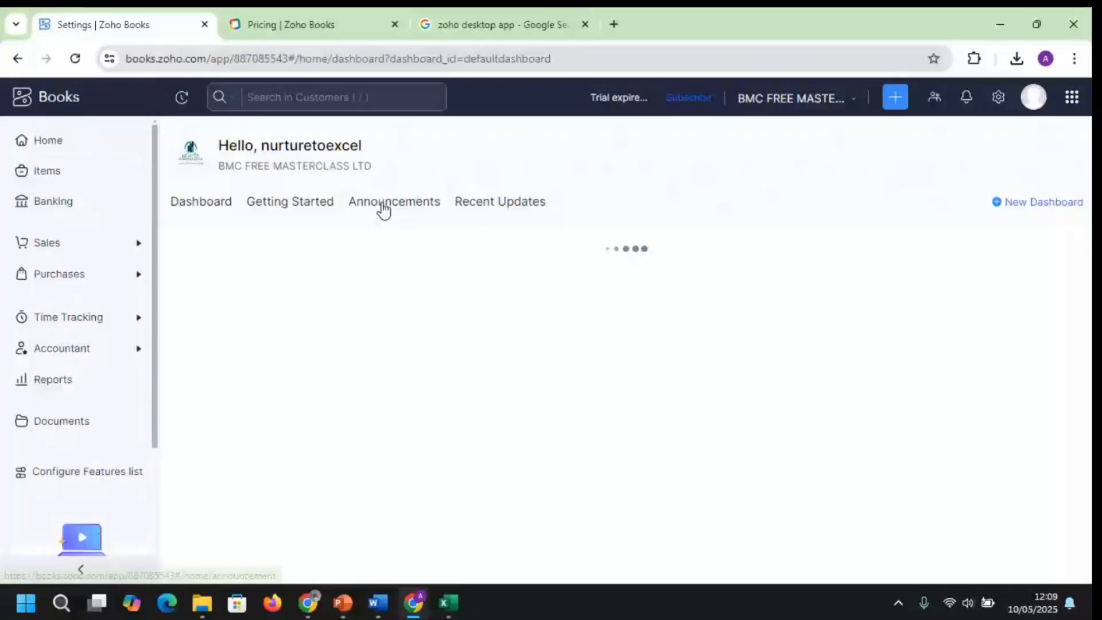
Open the Chart of Accounts and scroll down to Owner's Equity and Retained Earnings
left_click(62, 347)
left_click(78, 487)
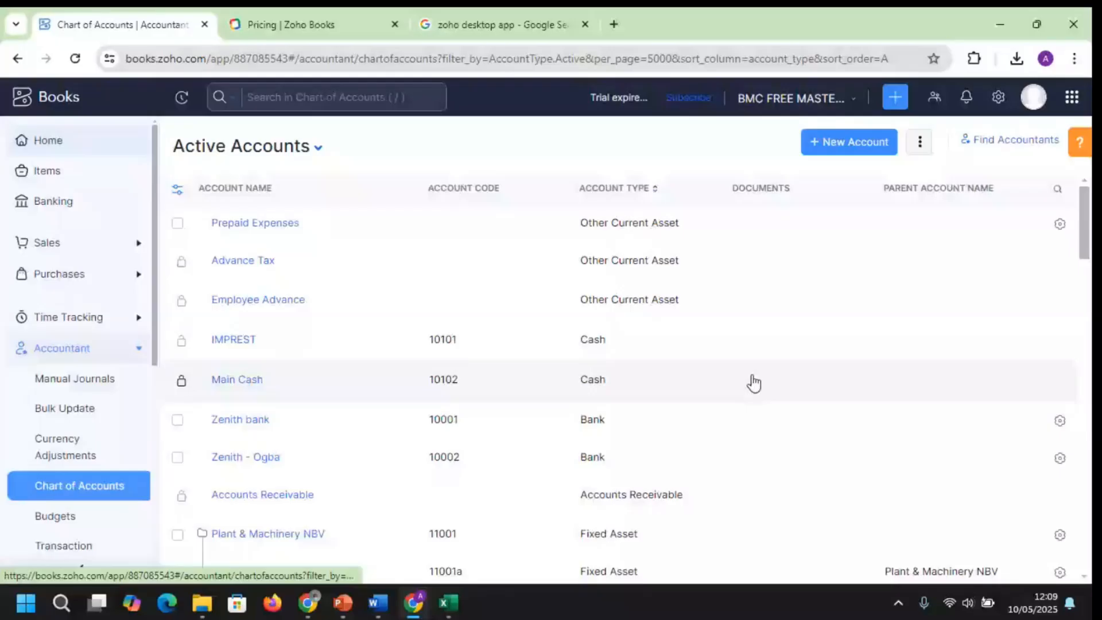
scroll(711, 233, "down", 7)
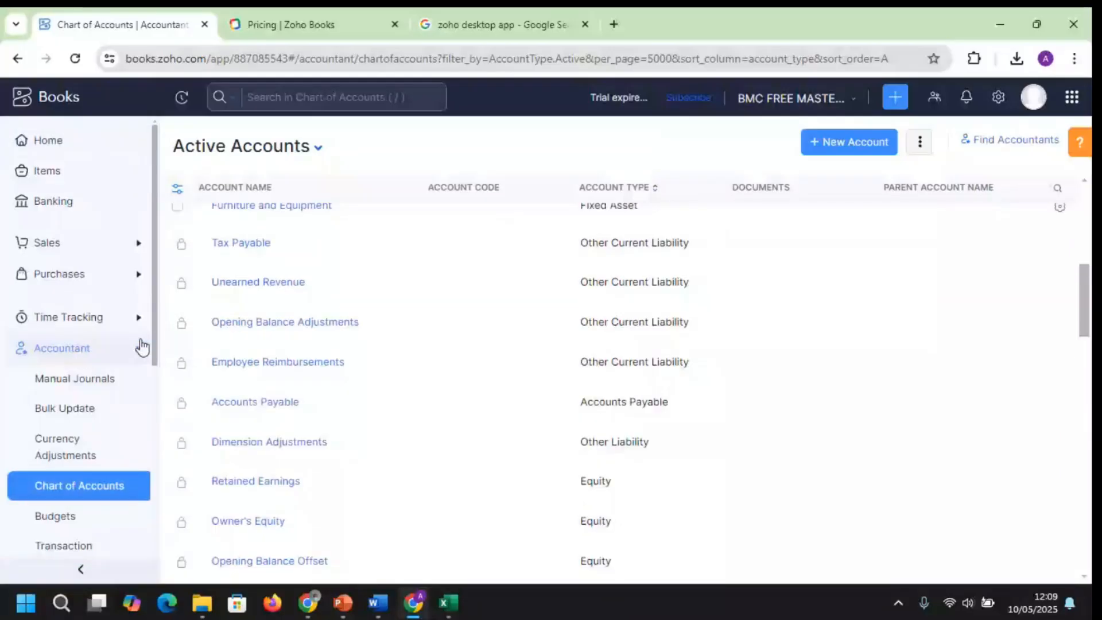
left_click_drag(156, 341, 148, 449)
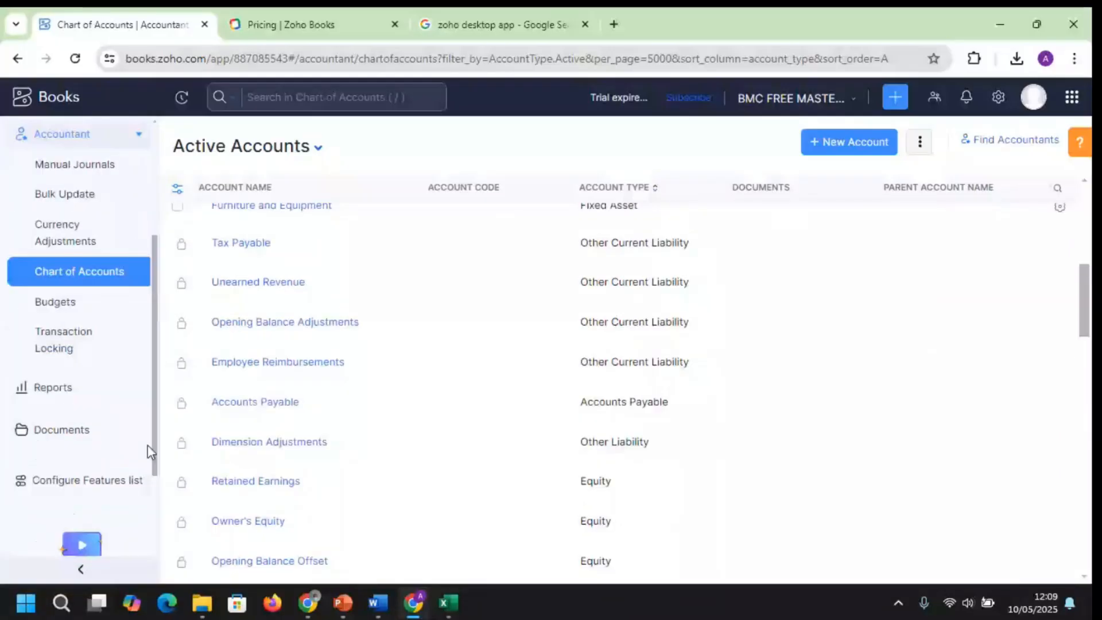
left_click(53, 388)
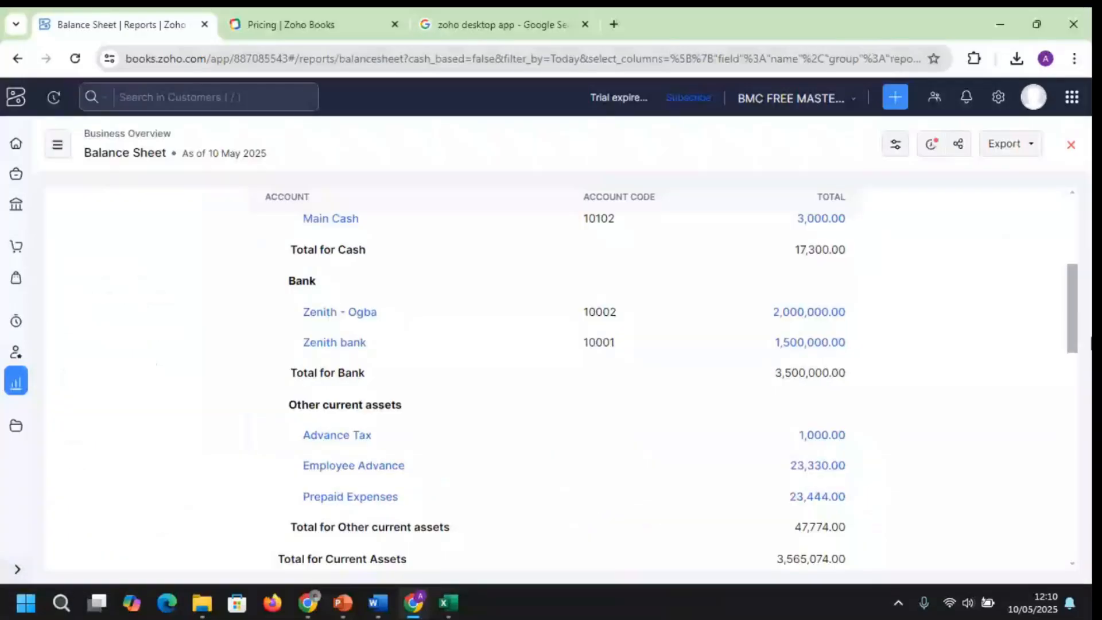
Scroll the Balance Sheet down to the Equities and Liabilities & Equities totals of 4,245,074.00
scroll(551, 379, "down", 10)
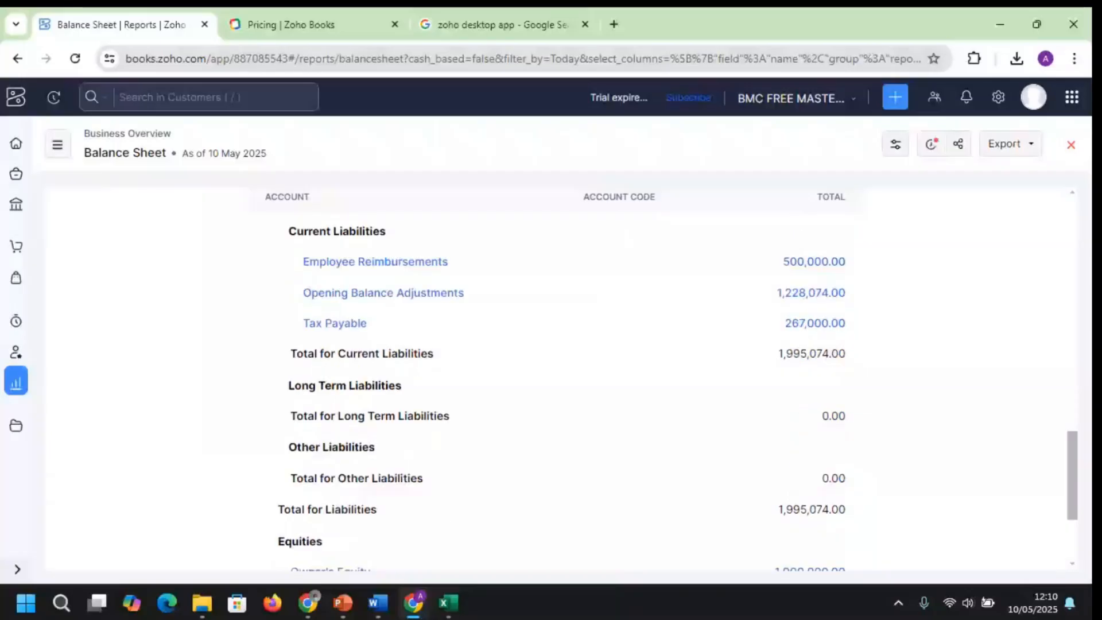
scroll(551, 379, "down", 3)
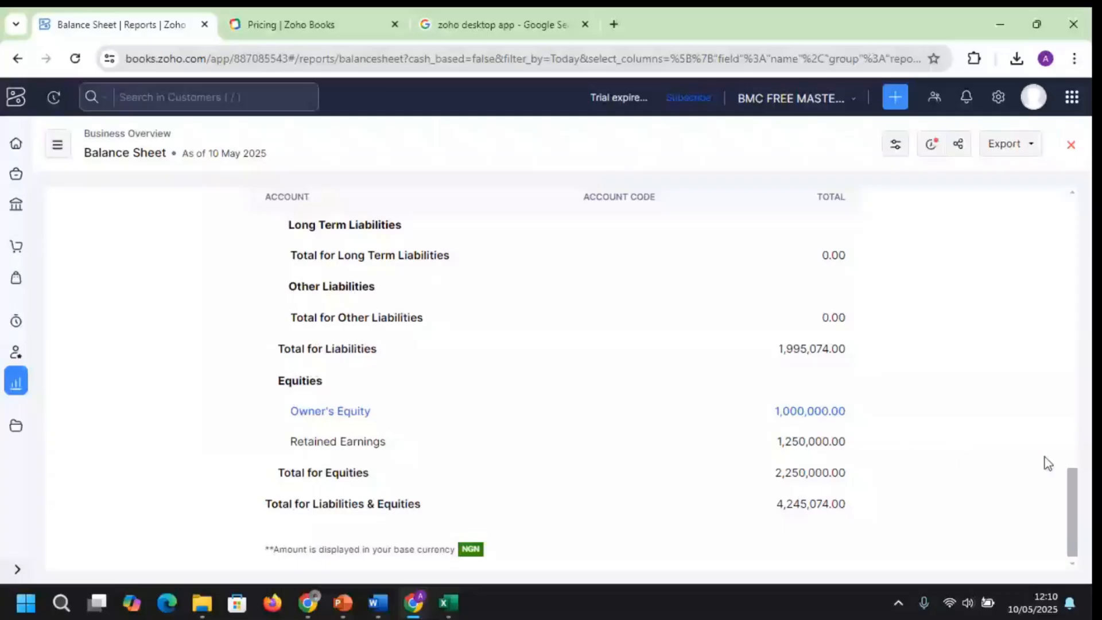
Return to the top of the Balance Sheet and show the PDF, XLSX and print export options
left_click_drag(1072, 519, 997, 69)
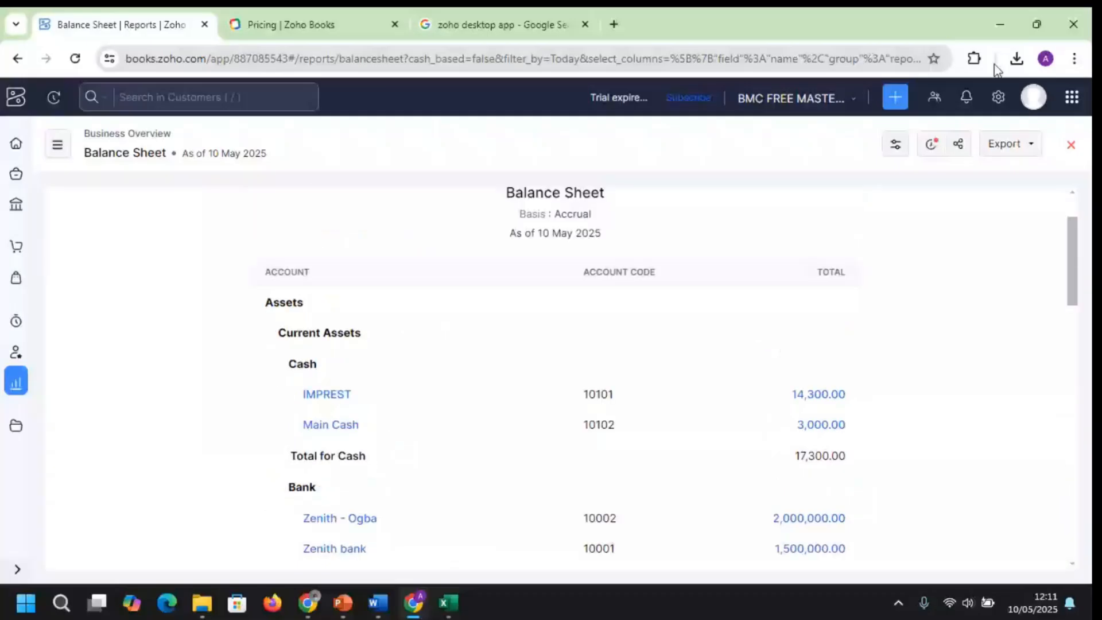
left_click(1020, 154)
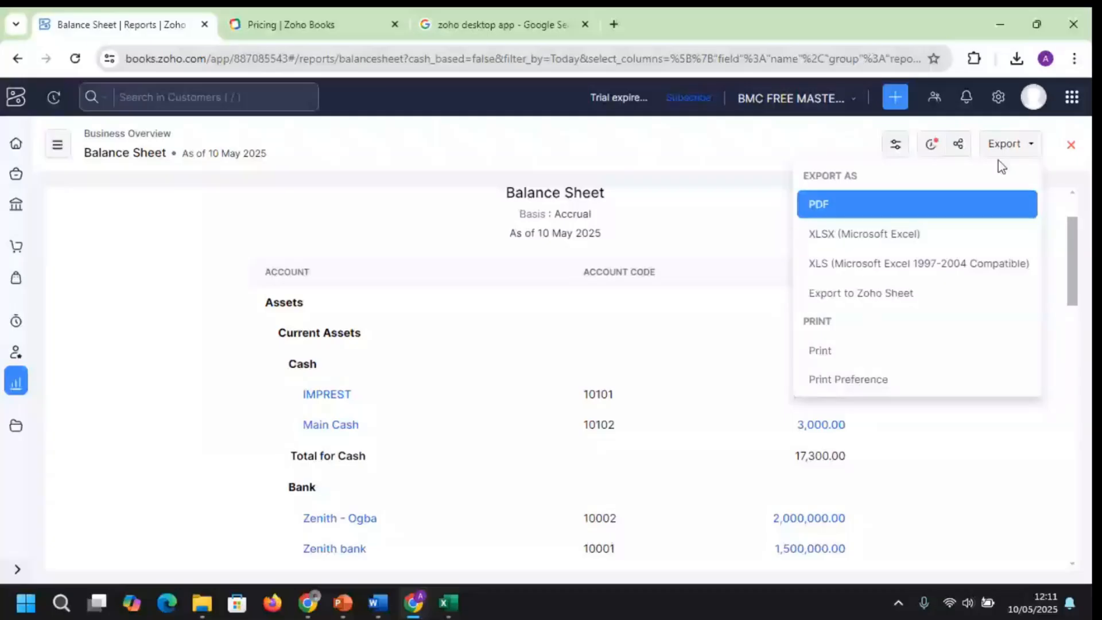
left_click(958, 144)
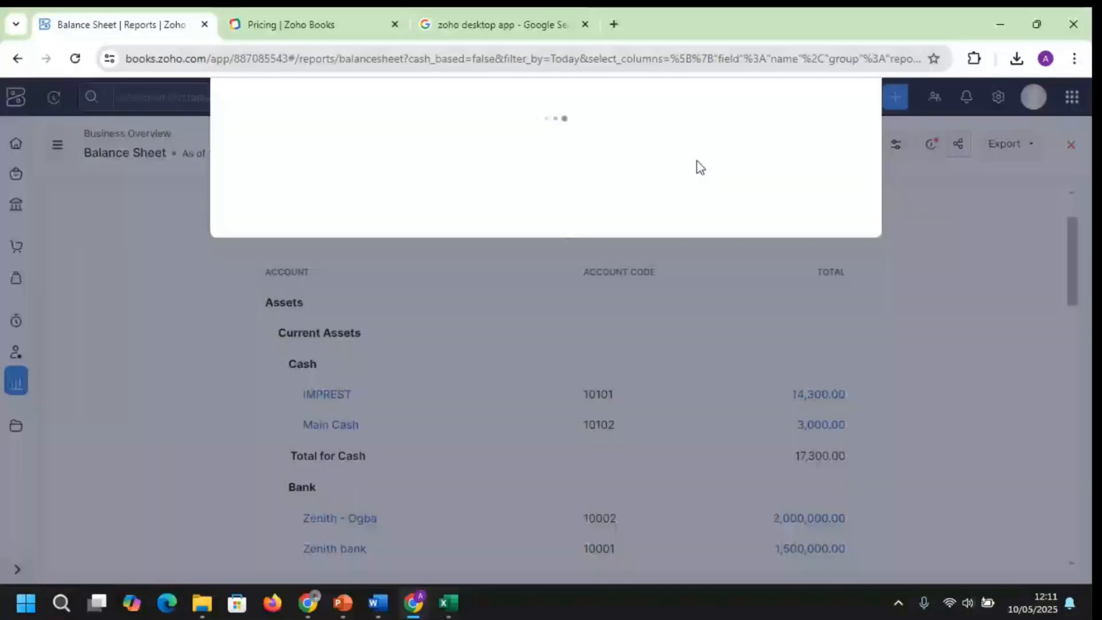
left_click(442, 222)
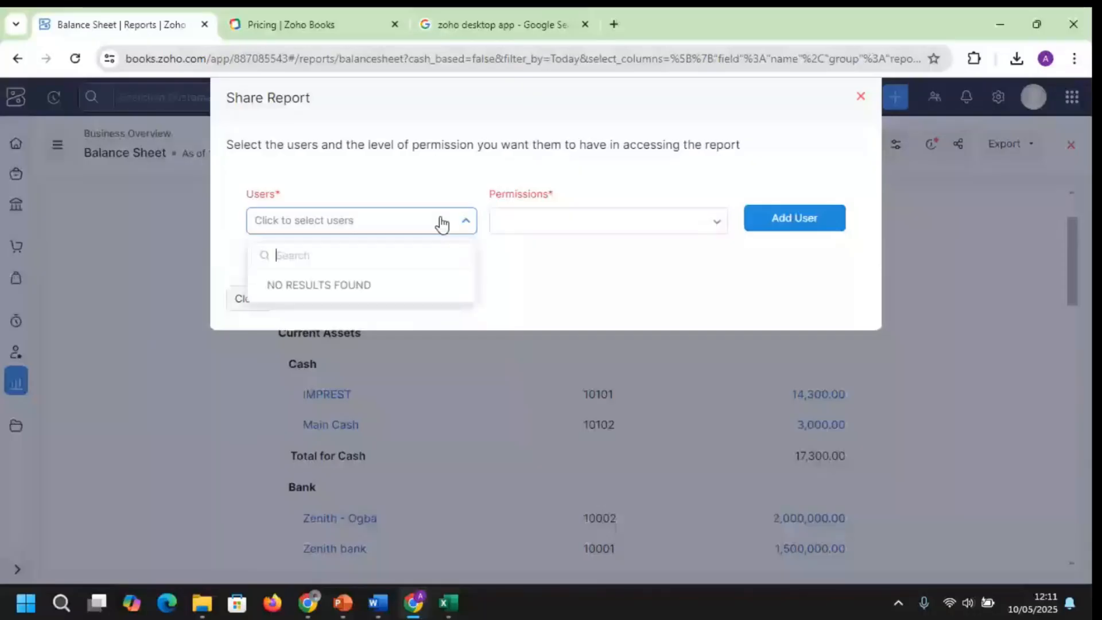
left_click(714, 221)
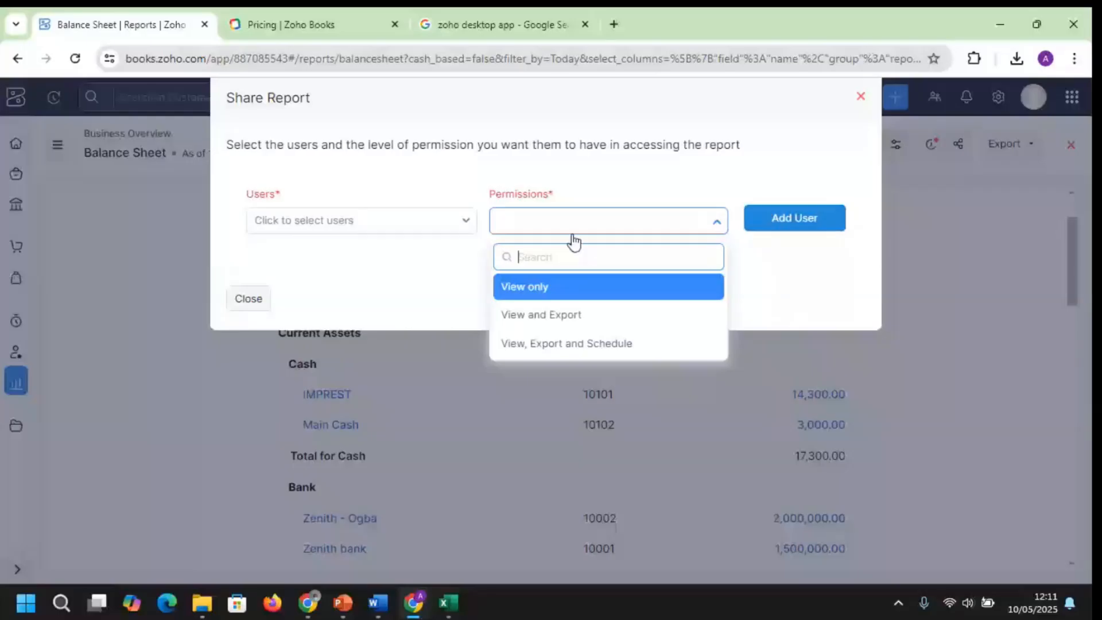
left_click(248, 298)
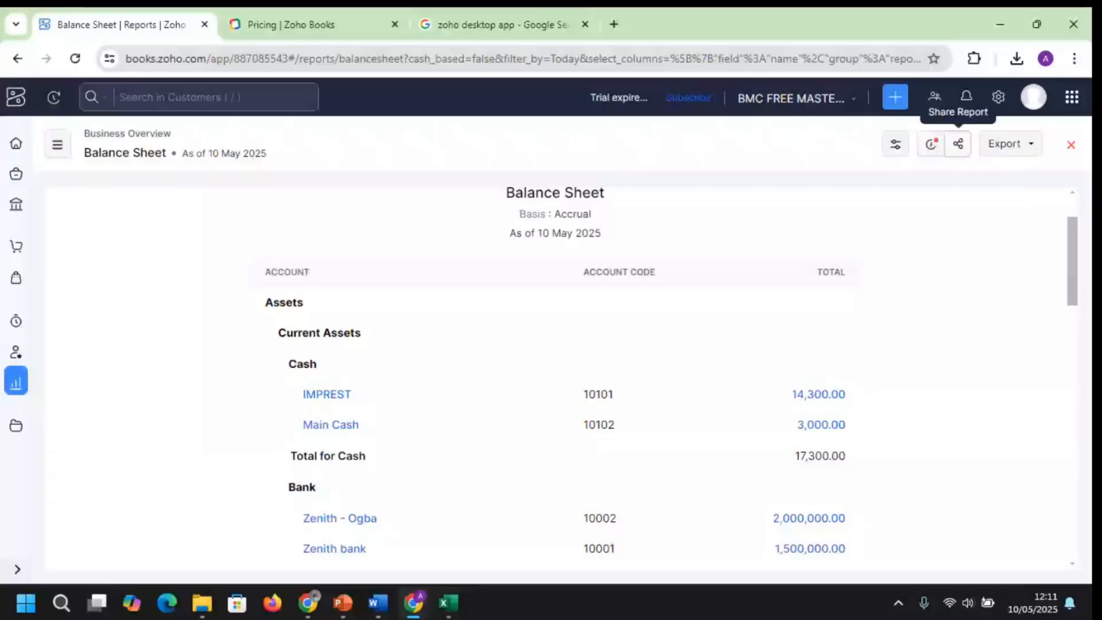
key("alt+Tab")
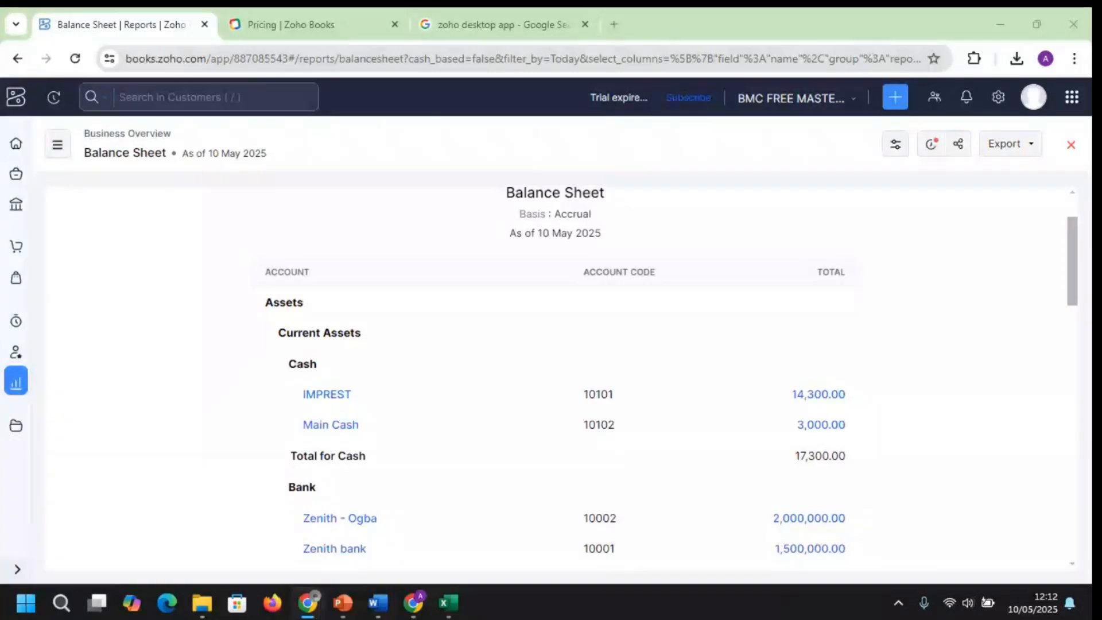
Go from the Zoho apps grid to All Settings and search the settings for 'fixe'
left_click(1072, 99)
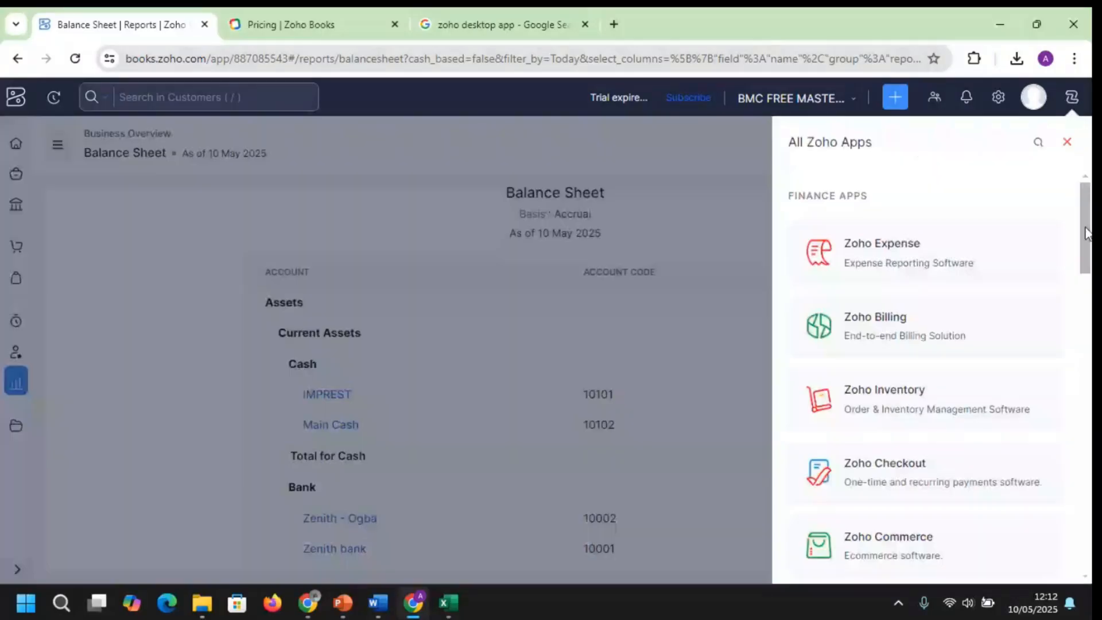
mouse_move(1086, 233)
left_mouse_down()
mouse_move(1086, 494)
mouse_move(1085, 229)
left_mouse_up()
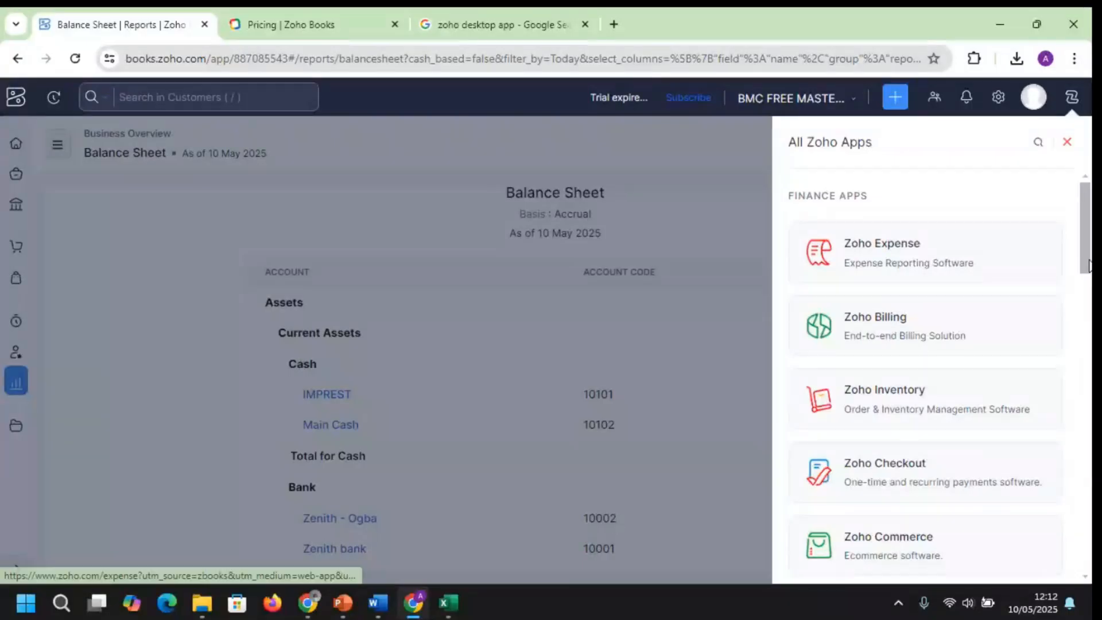
left_click_drag(1087, 237, 1088, 237)
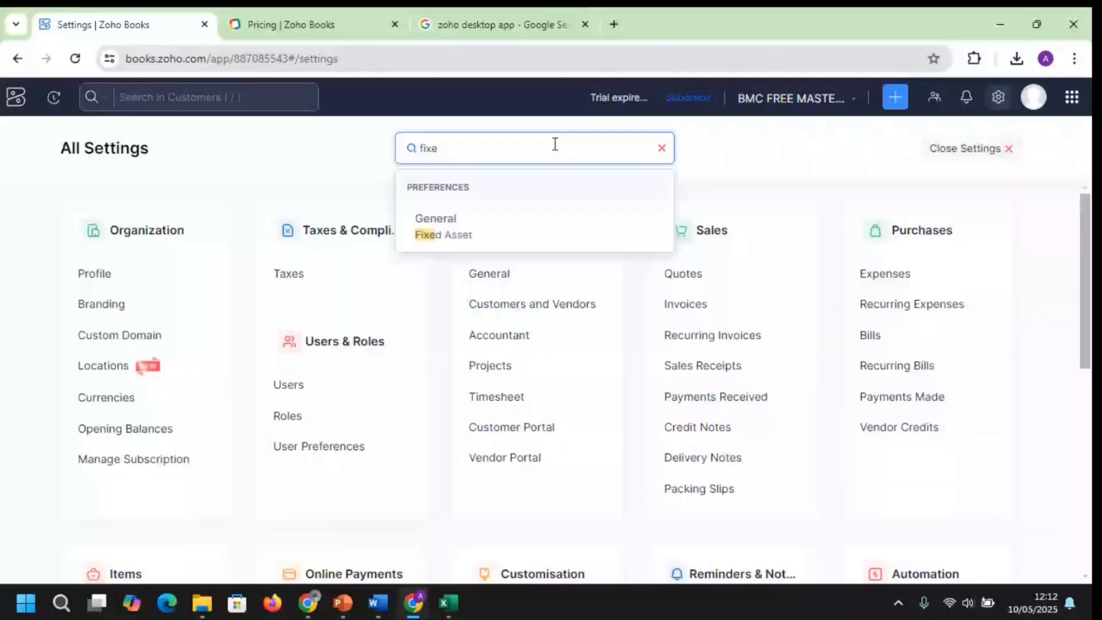
Tick the Fixed Asset checkbox in the General preferences module list
key("Return")
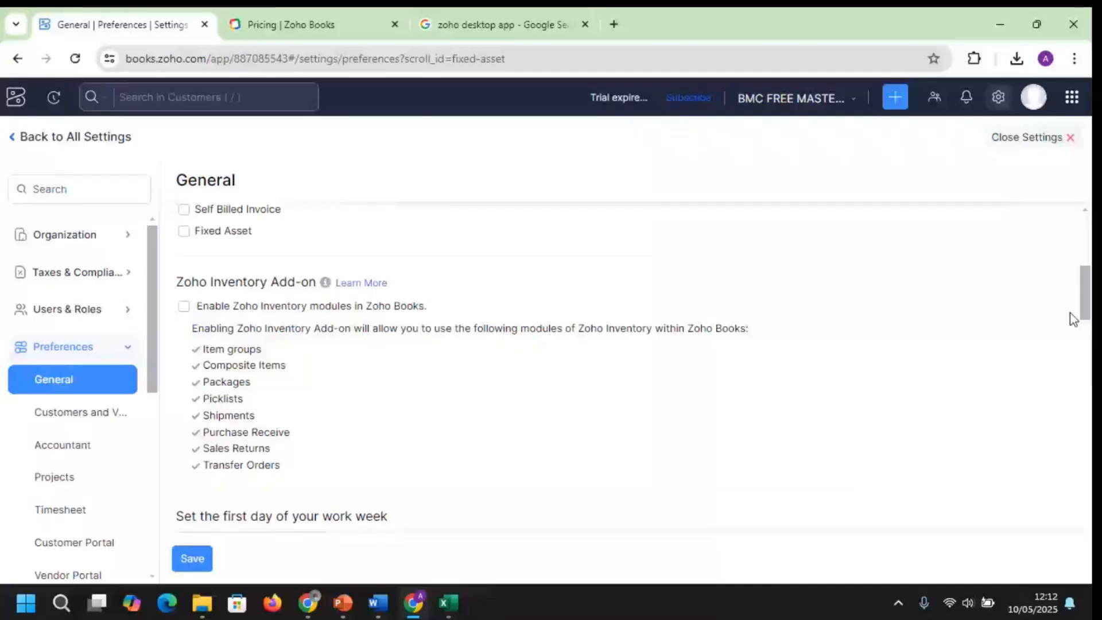
scroll(215, 385, "up", 3)
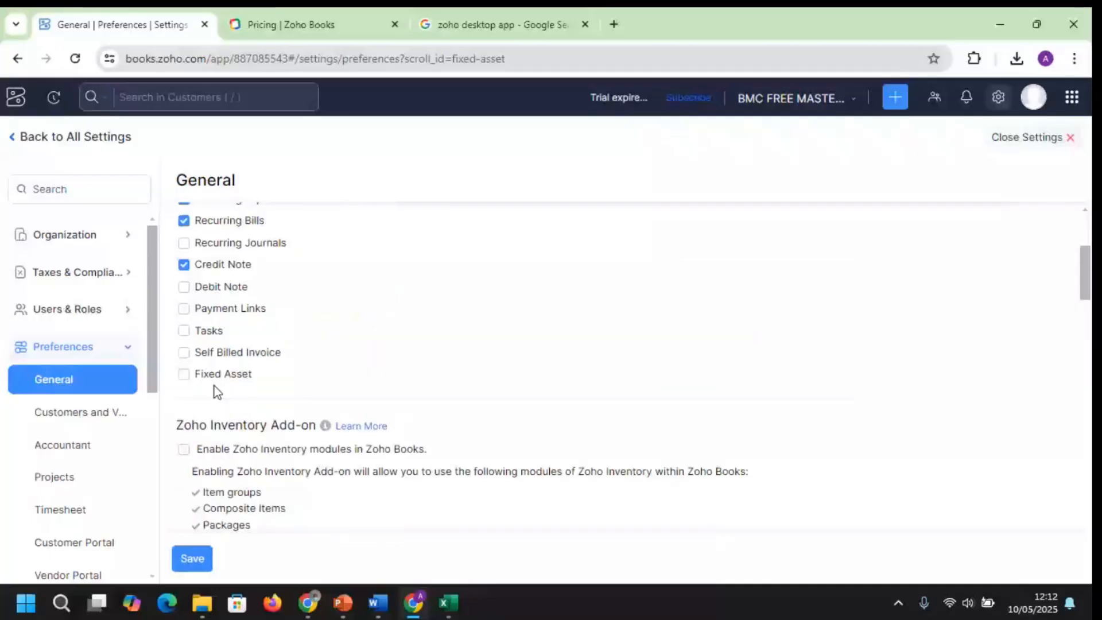
left_click(215, 381)
left_click_drag(1087, 285, 1089, 297)
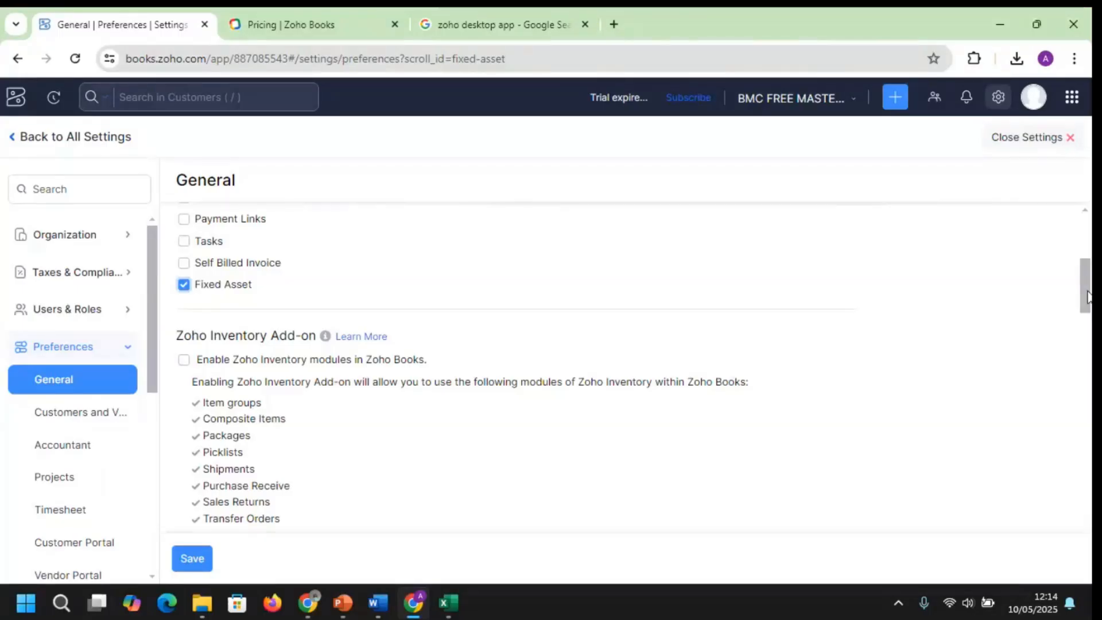
key("alt+Tab")
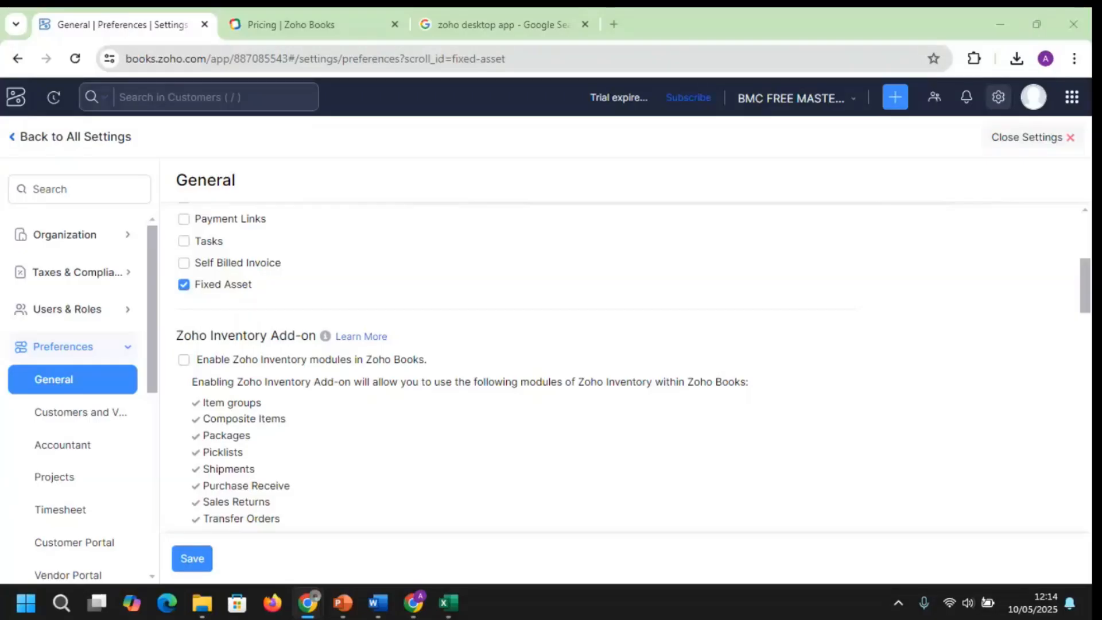
Bring the PowerPoint slide show back and advance to the Sales & Invoicing slide
mouse_move(446, 590)
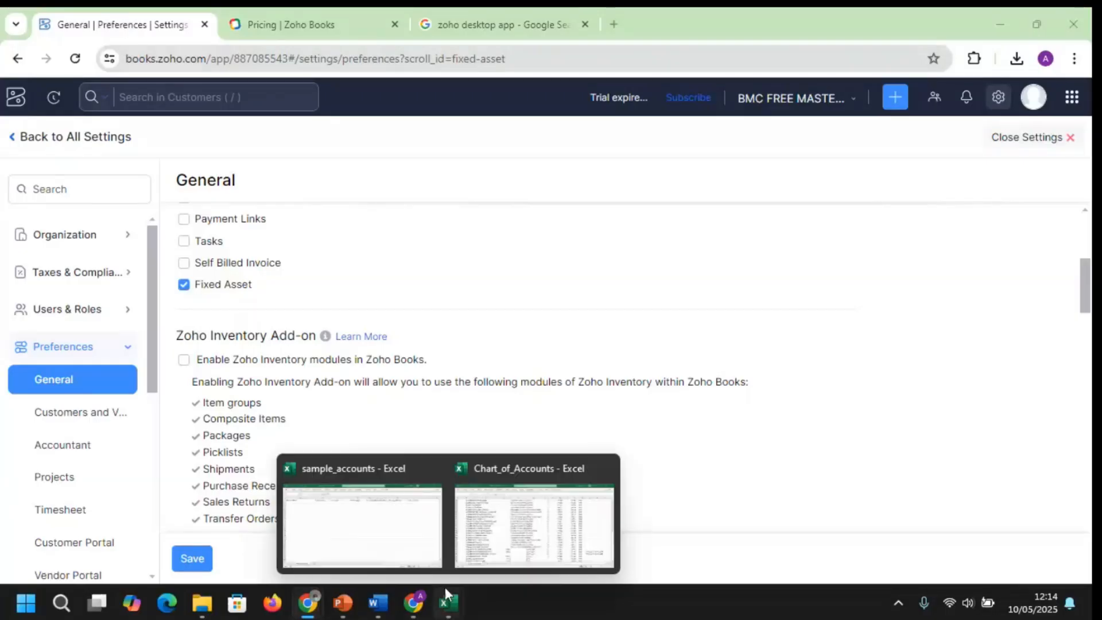
mouse_move(419, 612)
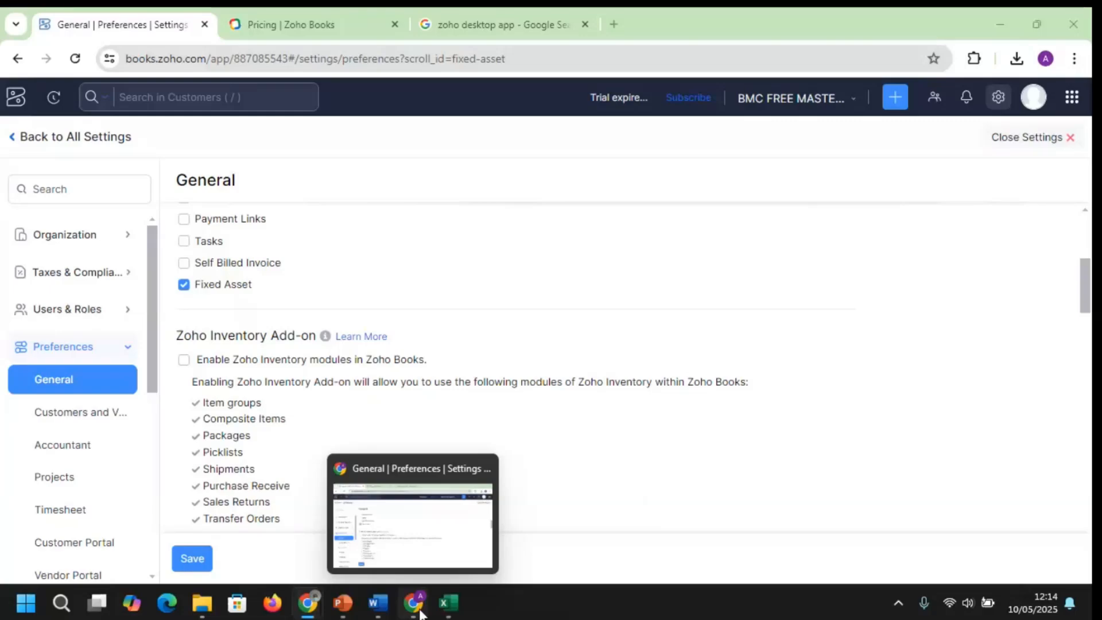
mouse_move(343, 603)
left_click(349, 553)
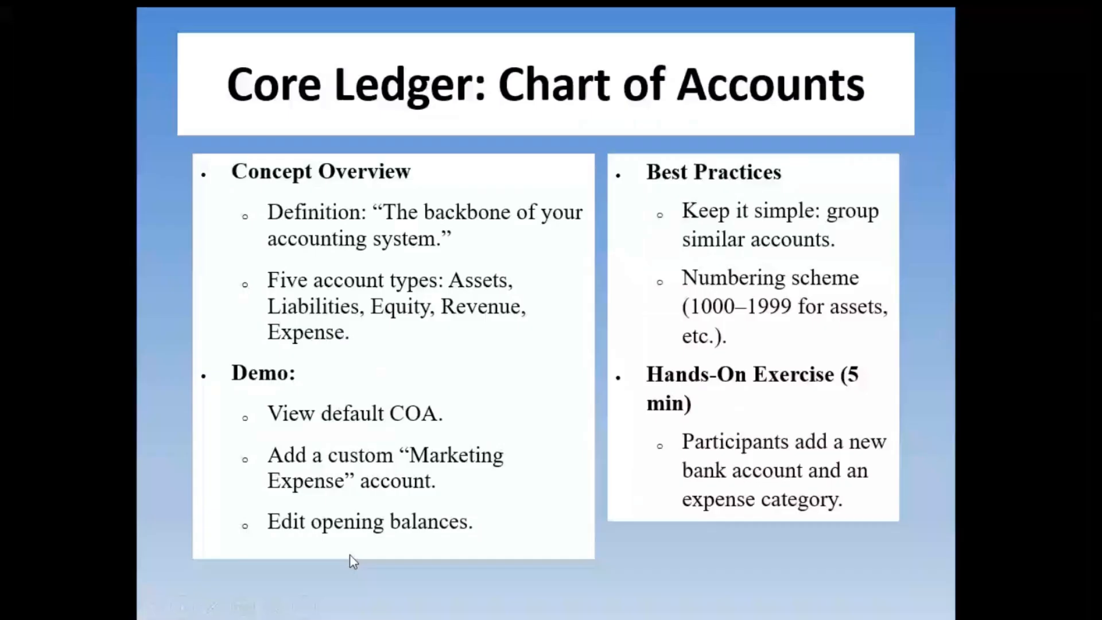
left_click(349, 553)
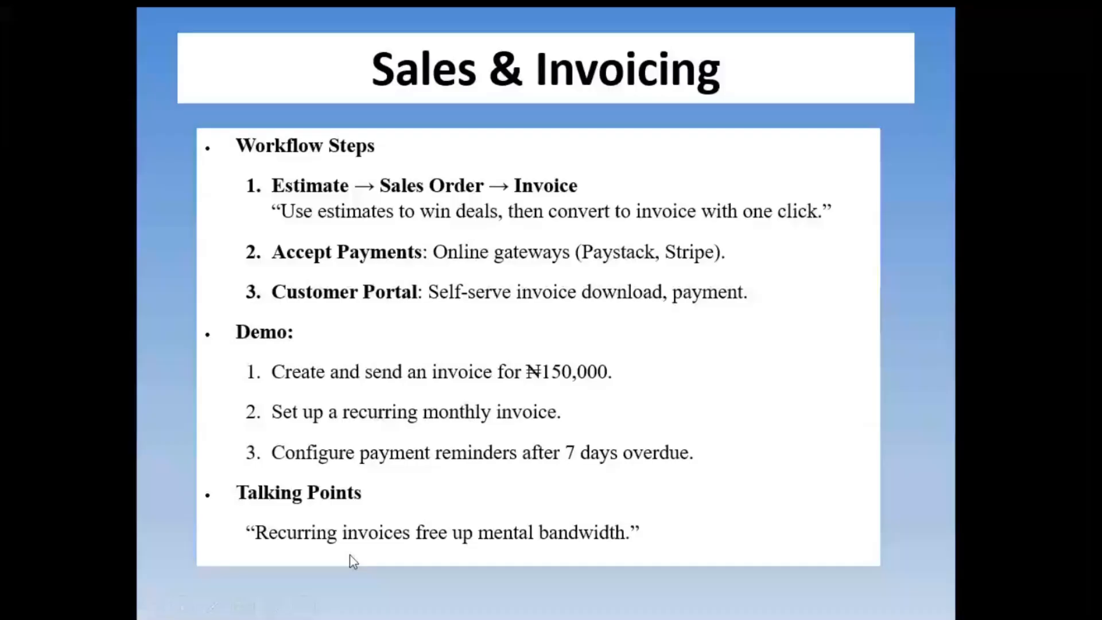
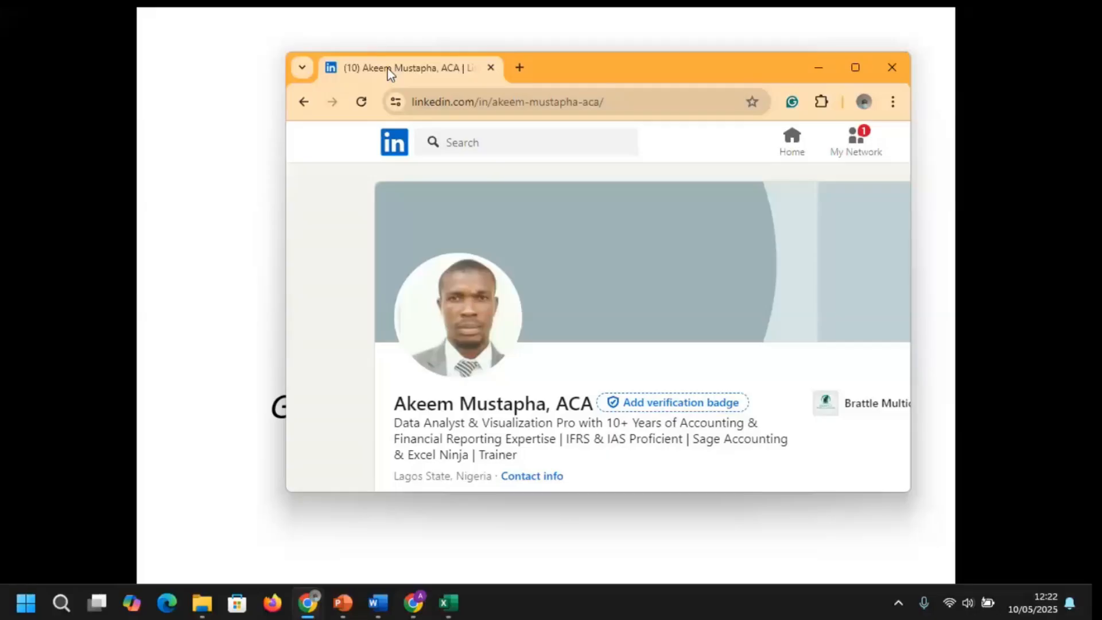
Maximize the browser window showing the LinkedIn profile page to fill the screen
double_click(390, 70)
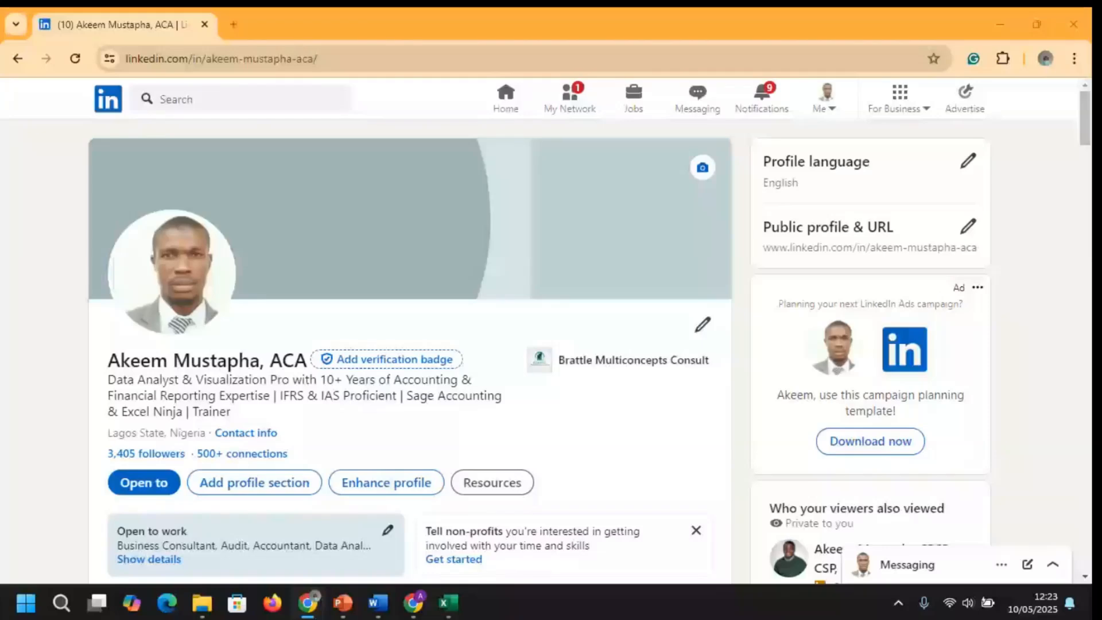
Switch to the Chrome window with the Zoho Books General preferences settings
key("alt+Tab")
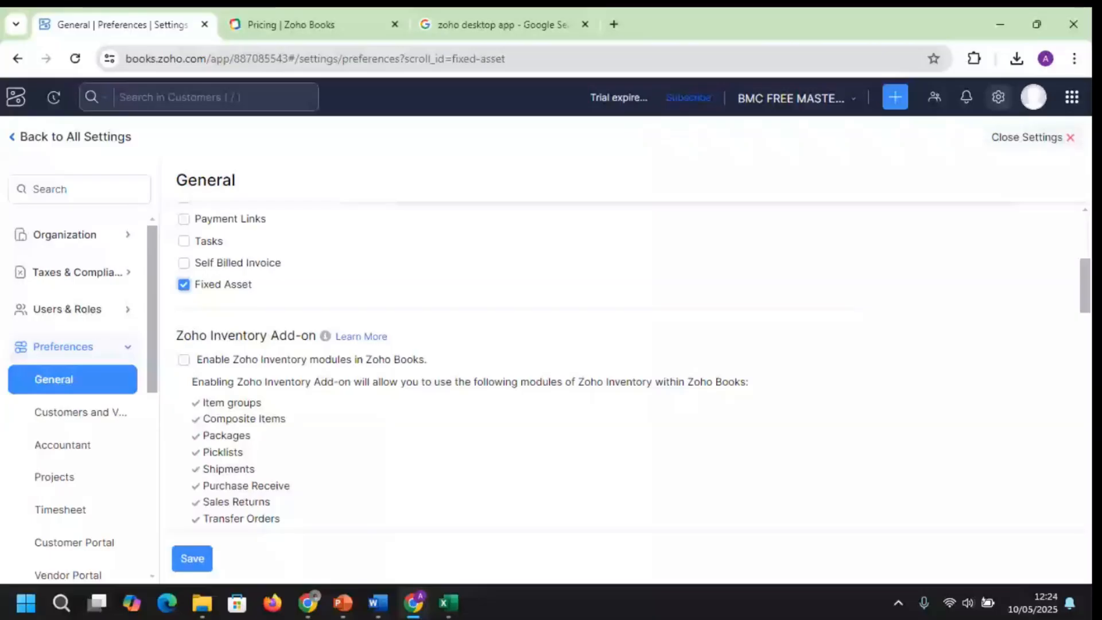
left_click_drag(1082, 272, 1066, 239)
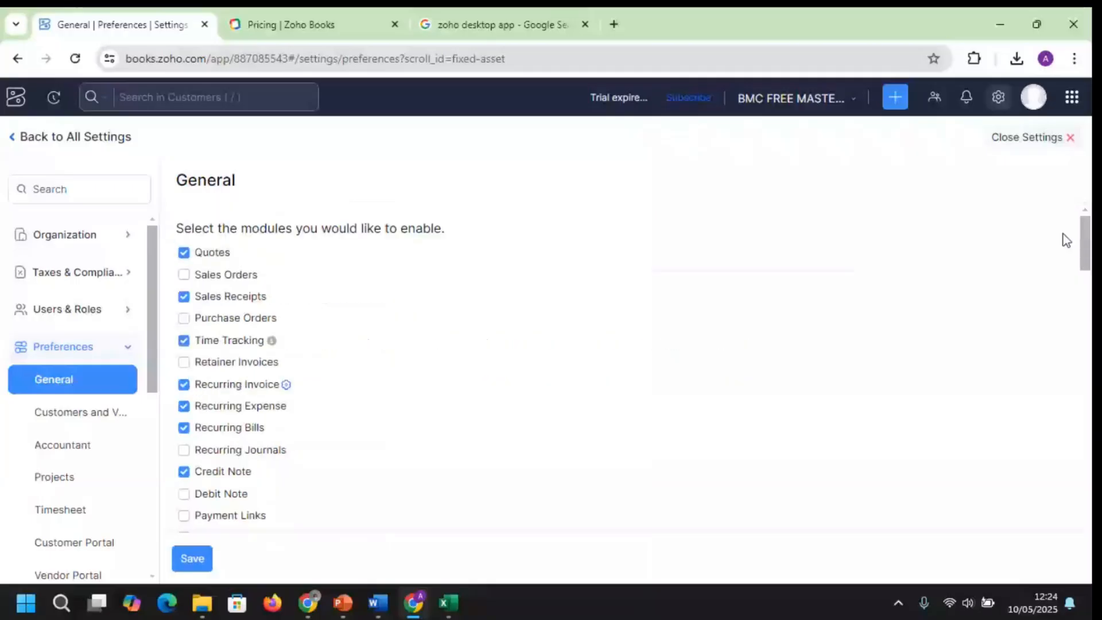
scroll(1066, 247, "down", 2)
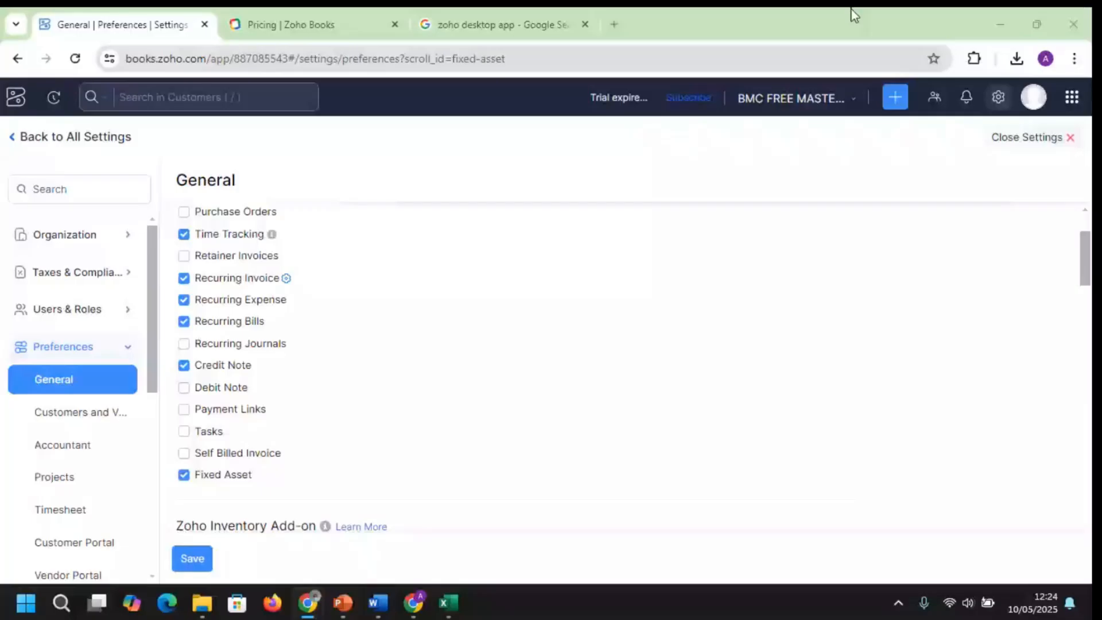
left_click_drag(854, 14, 1045, 171)
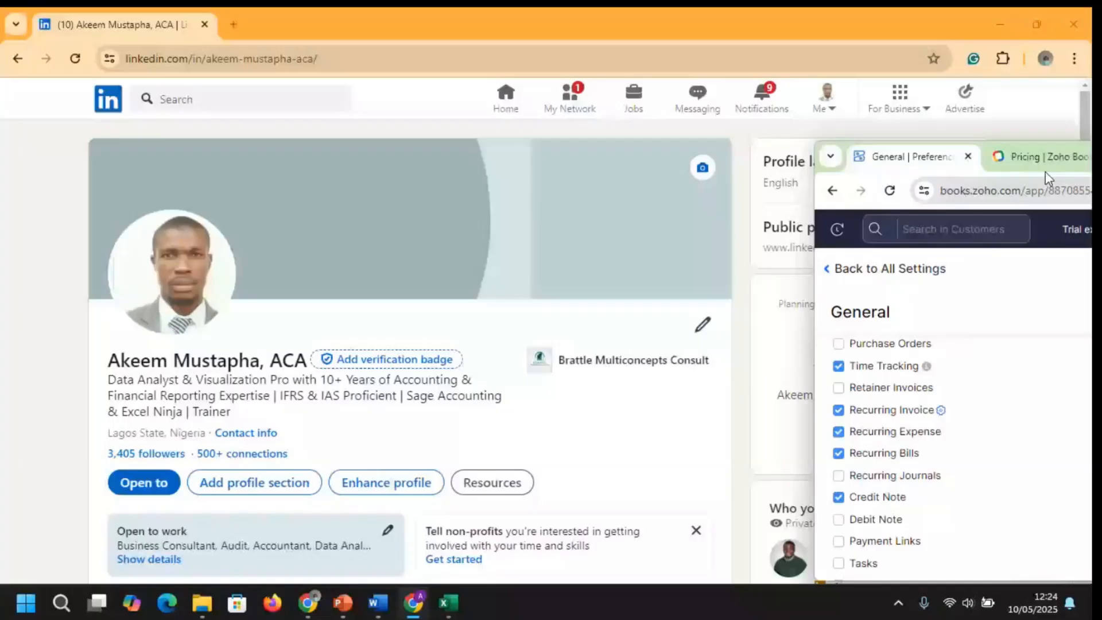
left_click_drag(1045, 171, 918, 8)
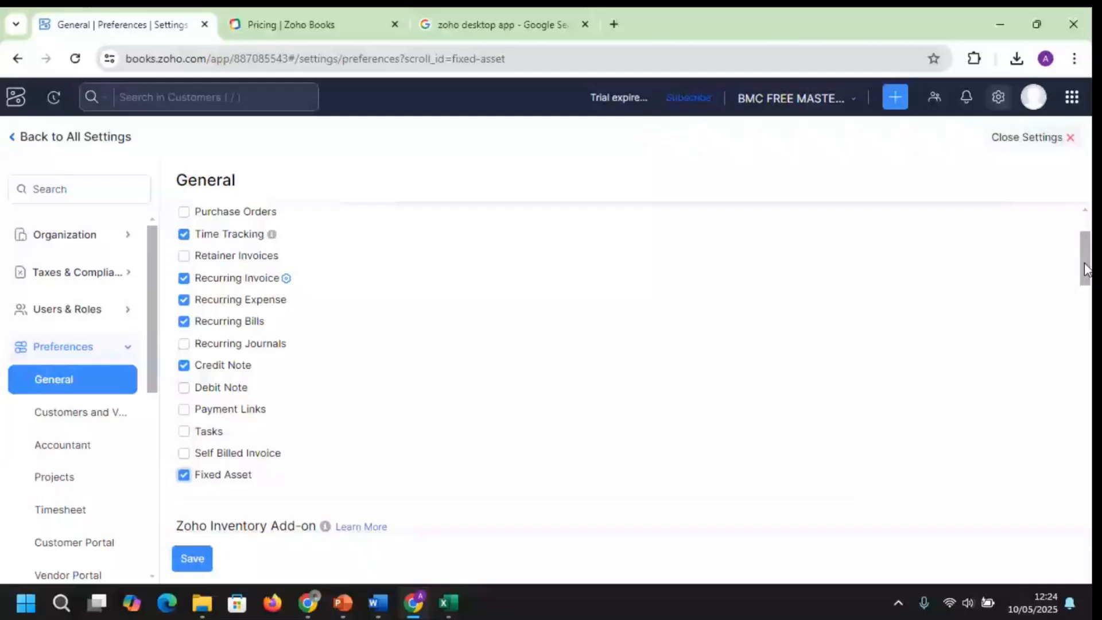
left_click_drag(1086, 269, 1082, 315)
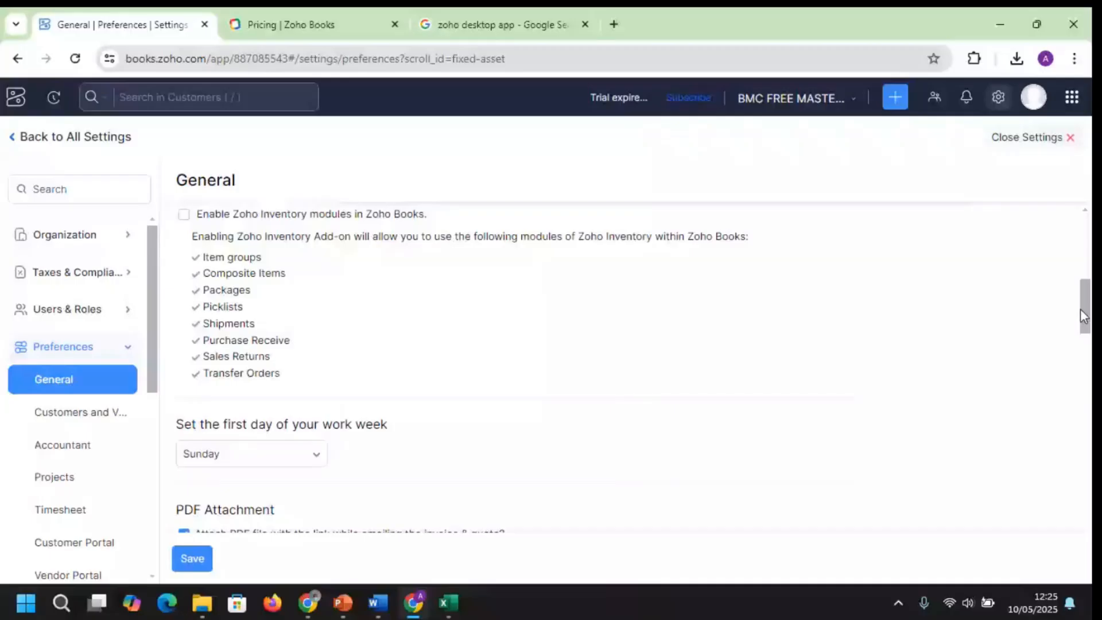
left_click_drag(1081, 315, 1086, 247)
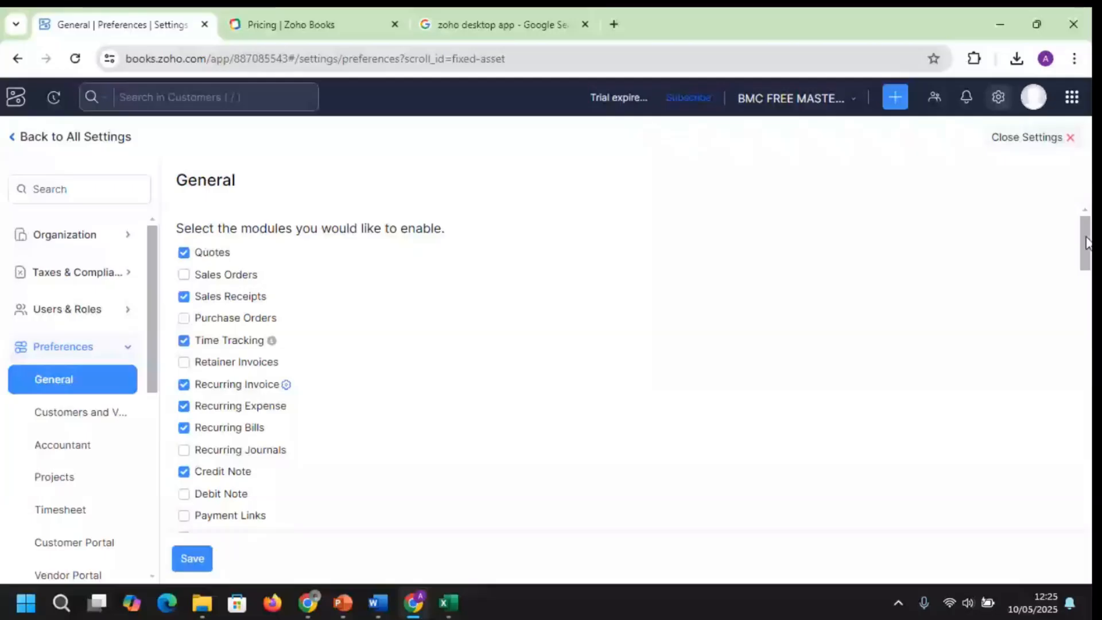
mouse_move(1086, 243)
left_mouse_down()
mouse_move(1088, 274)
mouse_move(1079, 236)
left_mouse_up()
key("ctrl+Tab")
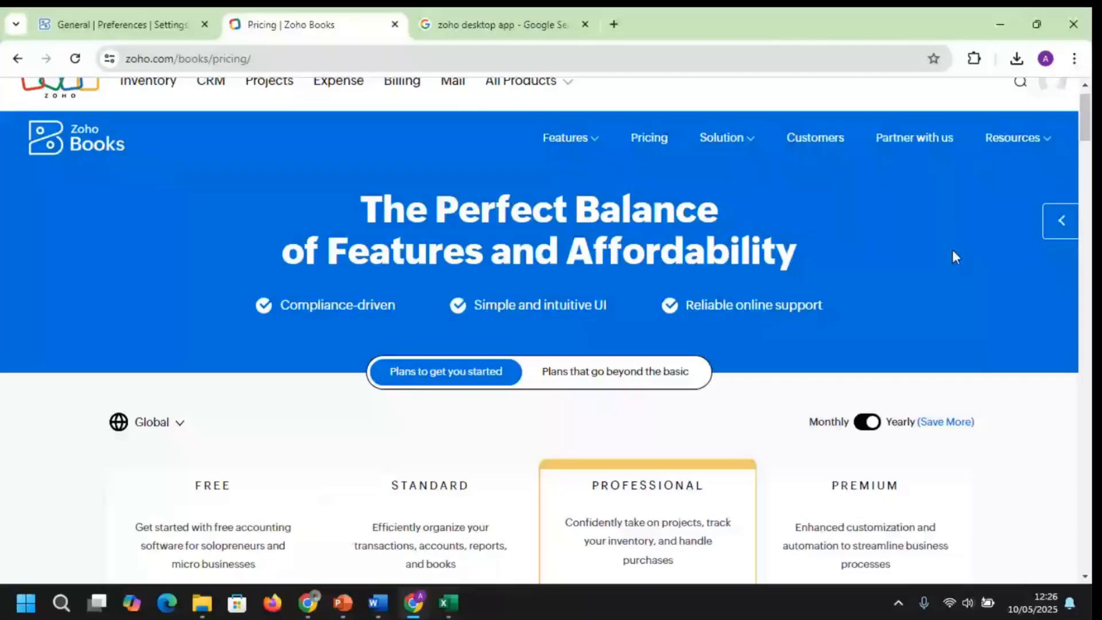
scroll(294, 228, "down", 4)
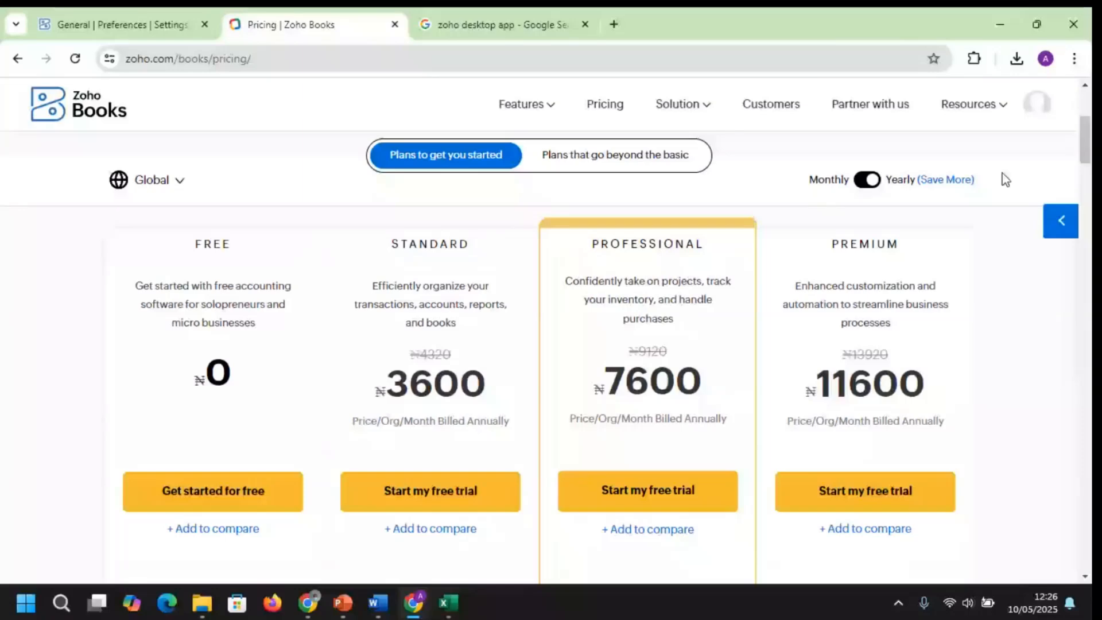
left_click_drag(1086, 140, 1089, 165)
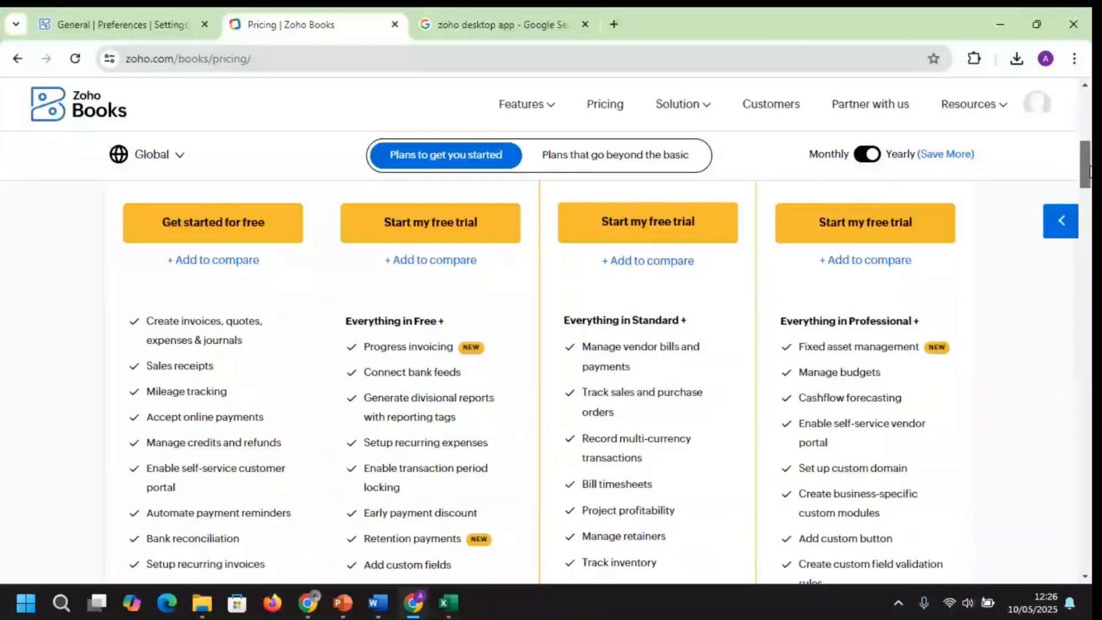
left_click_drag(1089, 171, 1087, 162)
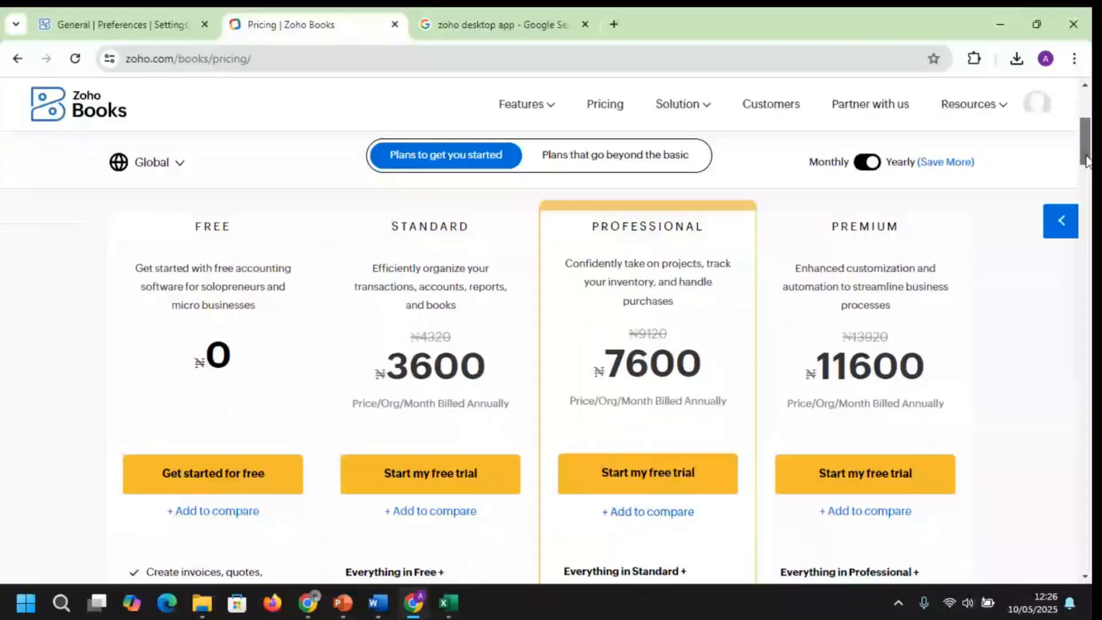
left_click_drag(1086, 161, 1088, 211)
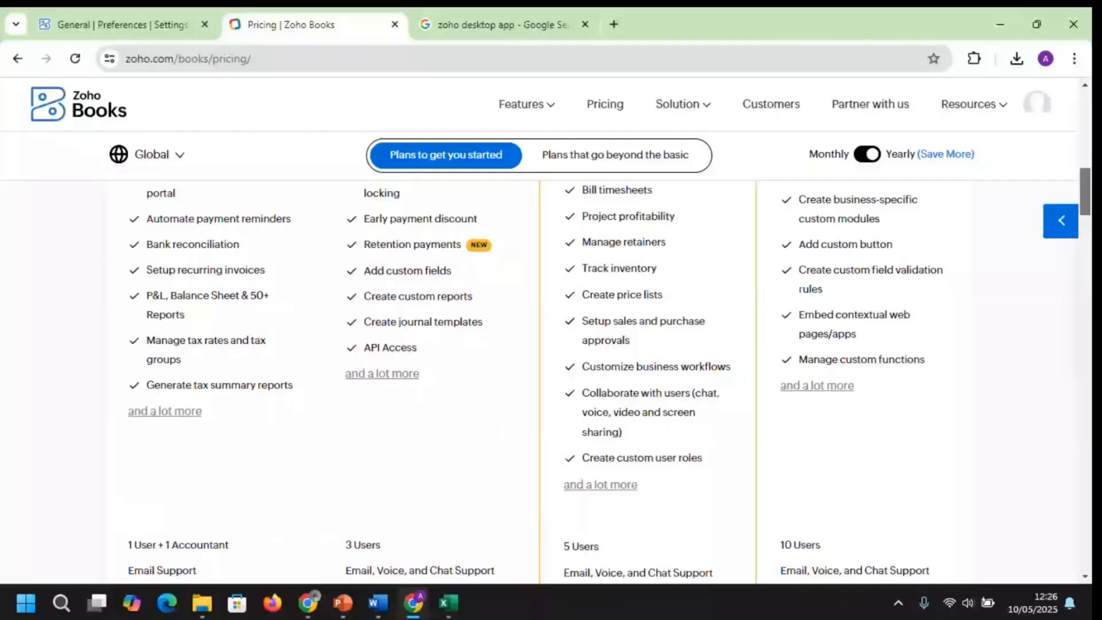
scroll(551, 379, "up", 1)
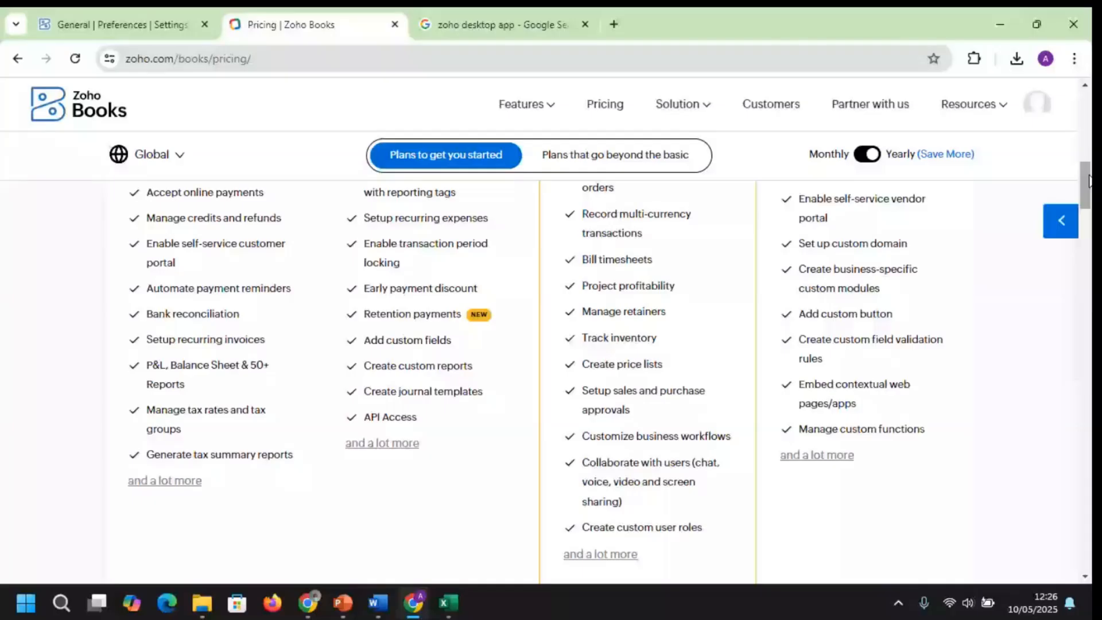
left_click(122, 25)
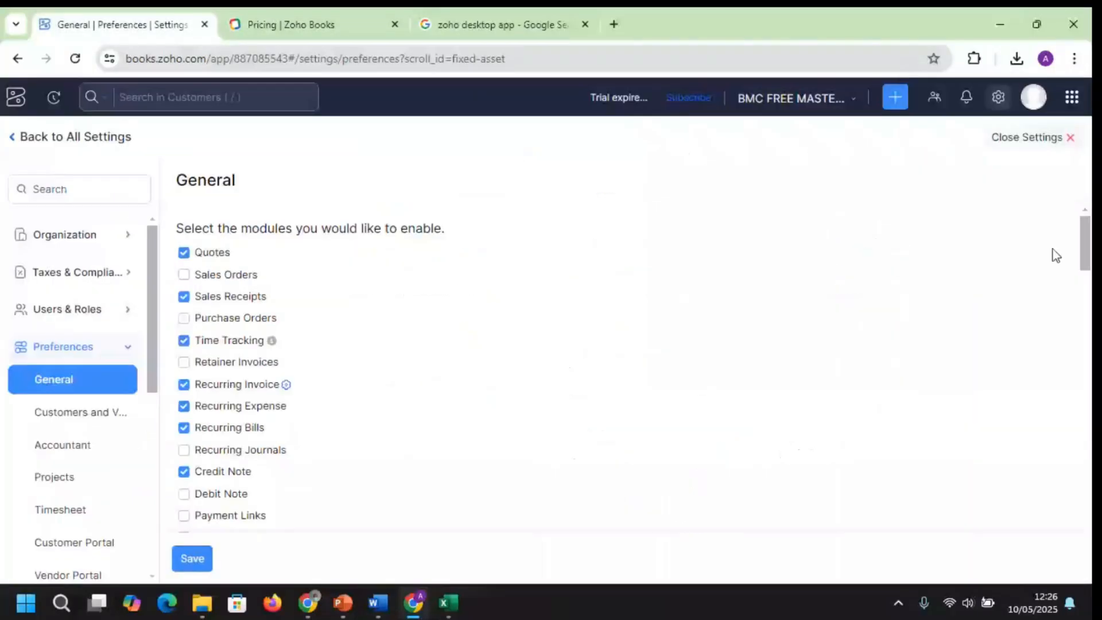
Return to the Zoho Books Pricing page, where the Professional plan lists Fixed asset management
scroll(1080, 254, "down", 1)
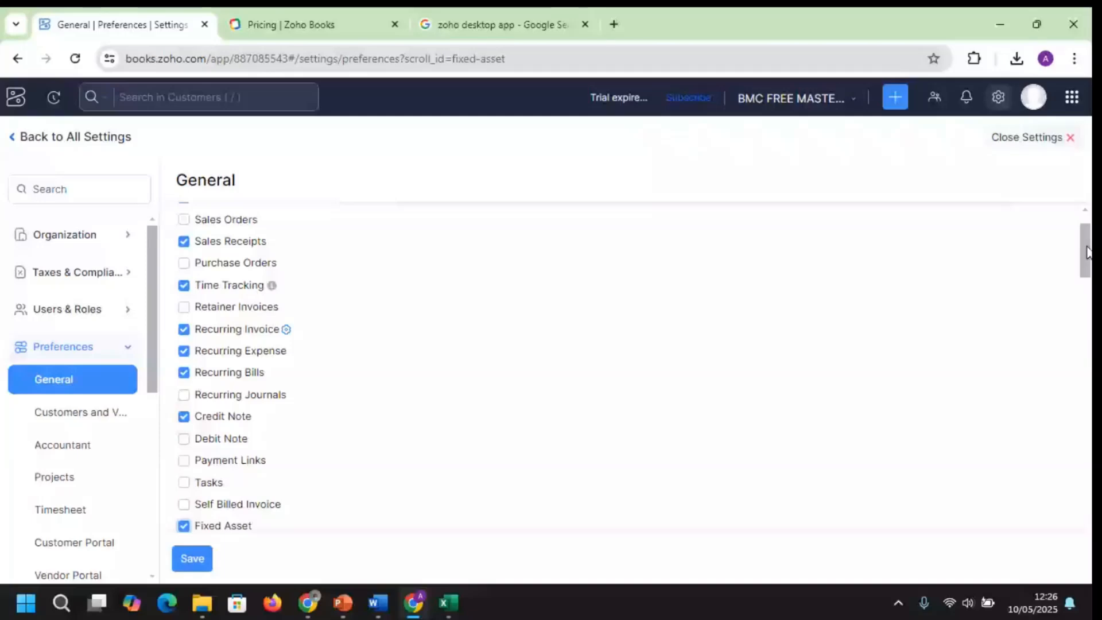
left_click_drag(1086, 251, 1088, 300)
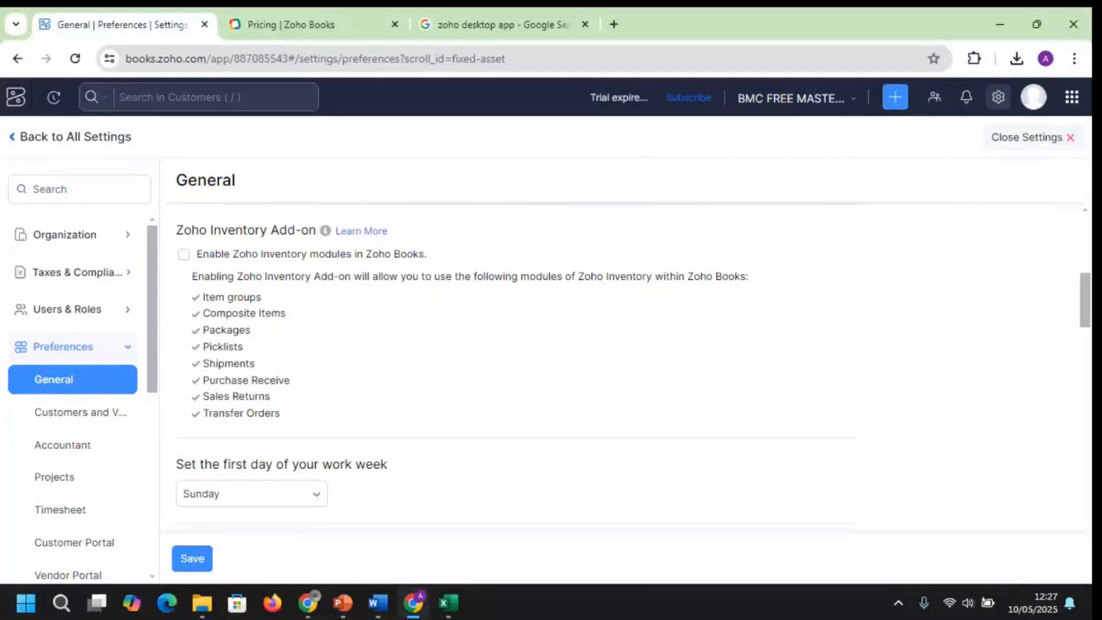
key("alt+Tab")
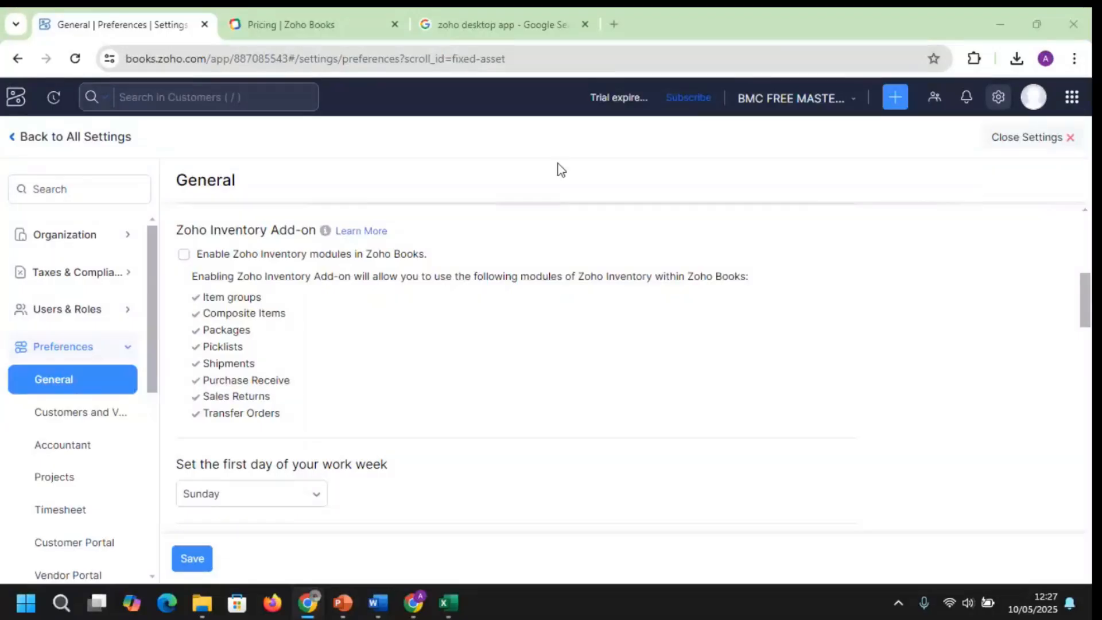
left_click_drag(1085, 313, 1090, 343)
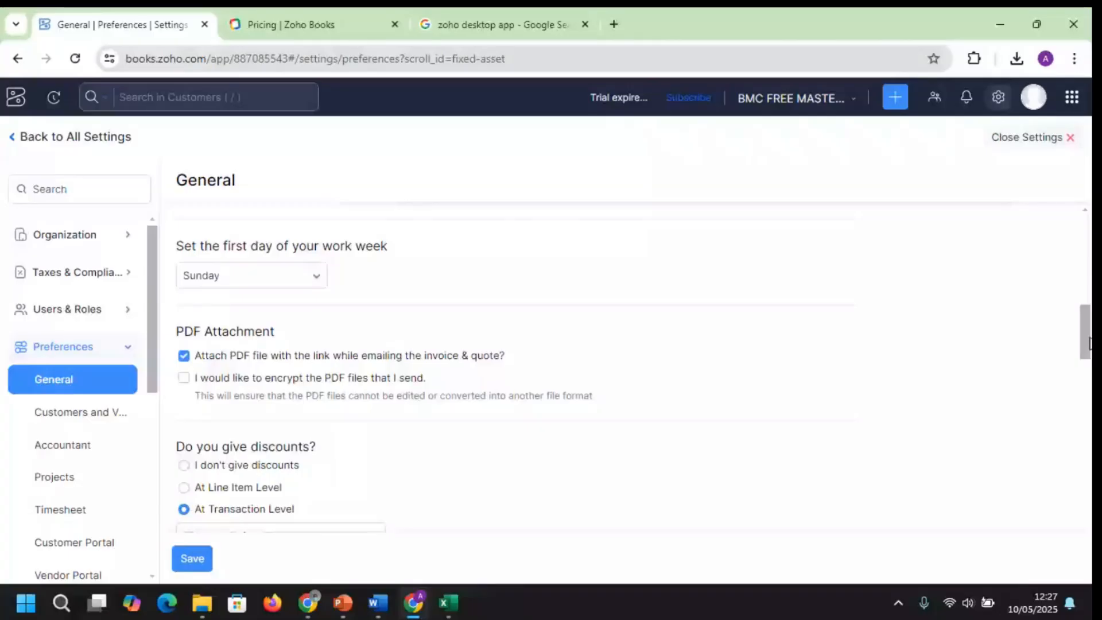
left_click_drag(1089, 343, 1083, 251)
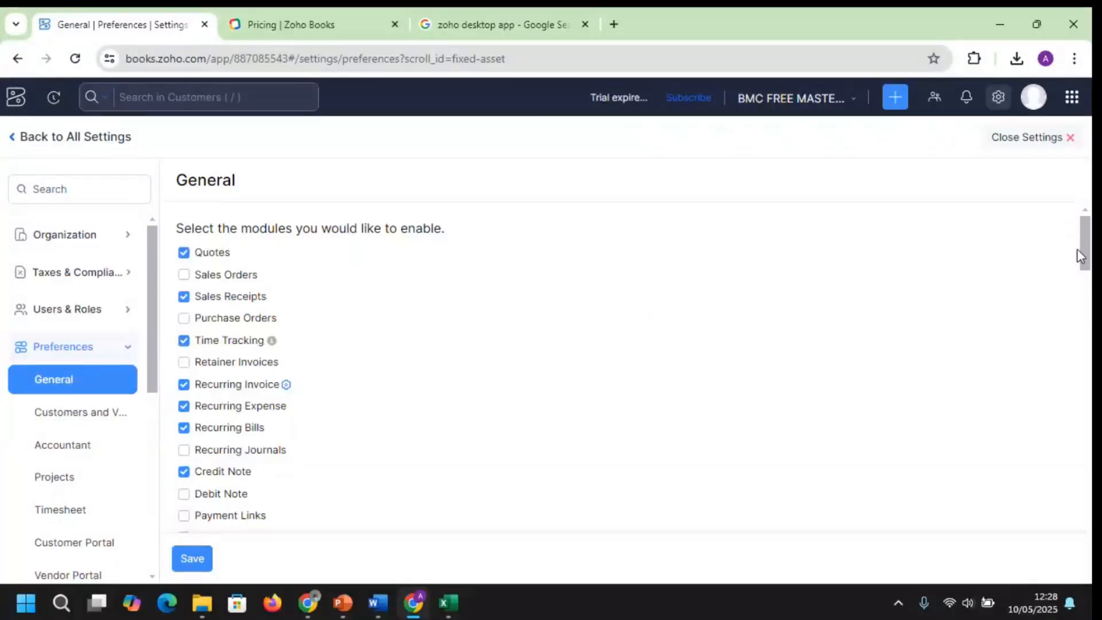
left_click_drag(1081, 256, 1079, 260)
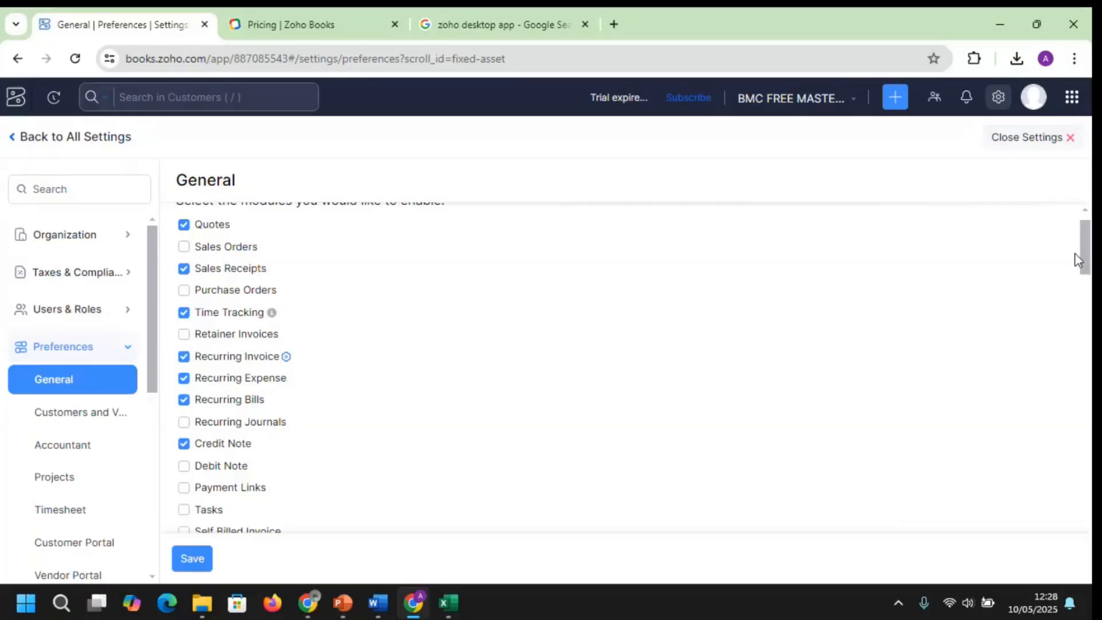
left_click(307, 603)
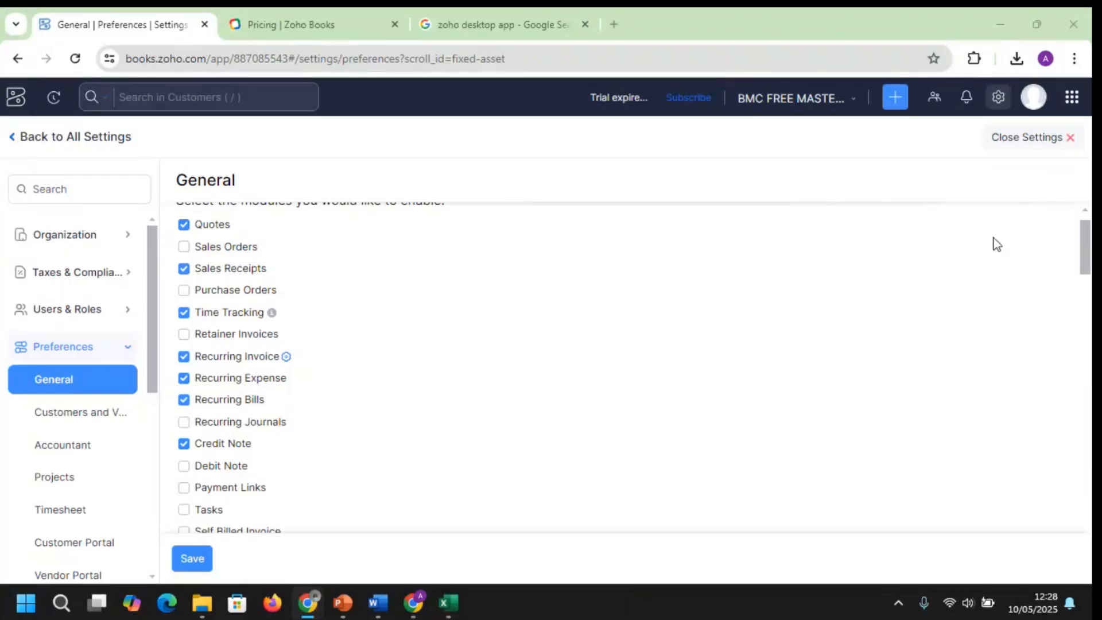
scroll(1087, 254, "down", 1)
left_click_drag(1087, 254, 1084, 236)
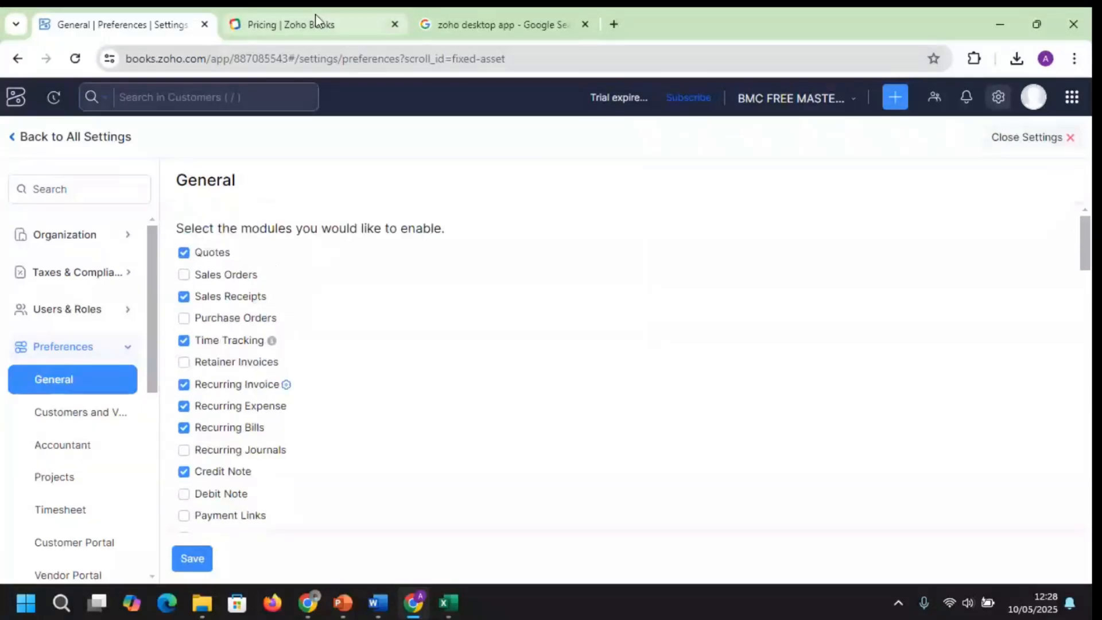
left_click(315, 22)
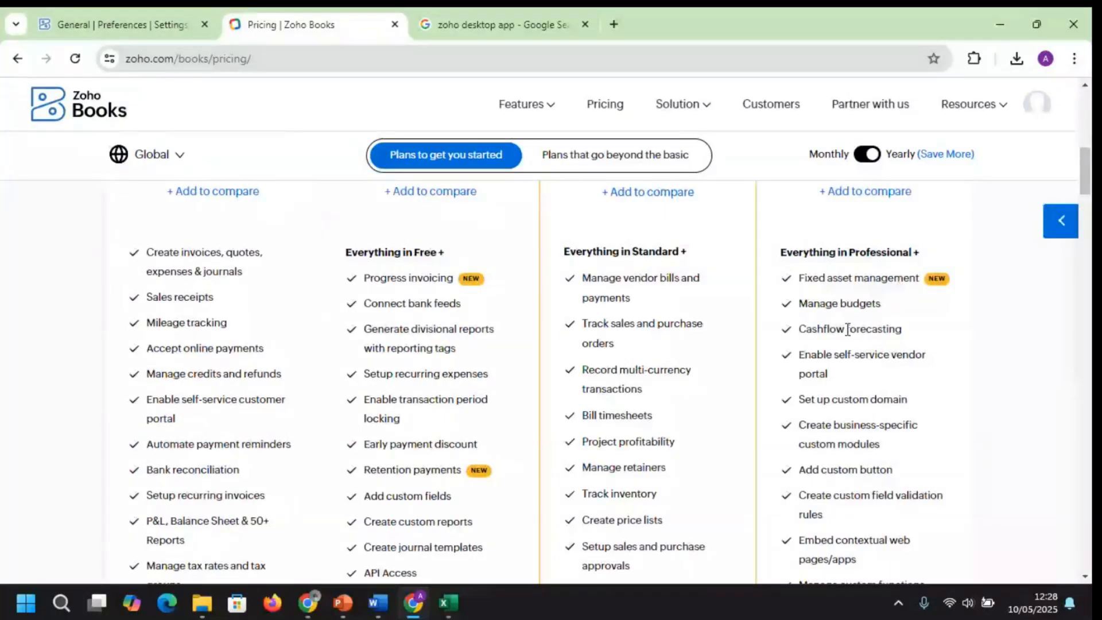
left_click_drag(1086, 173, 1086, 169)
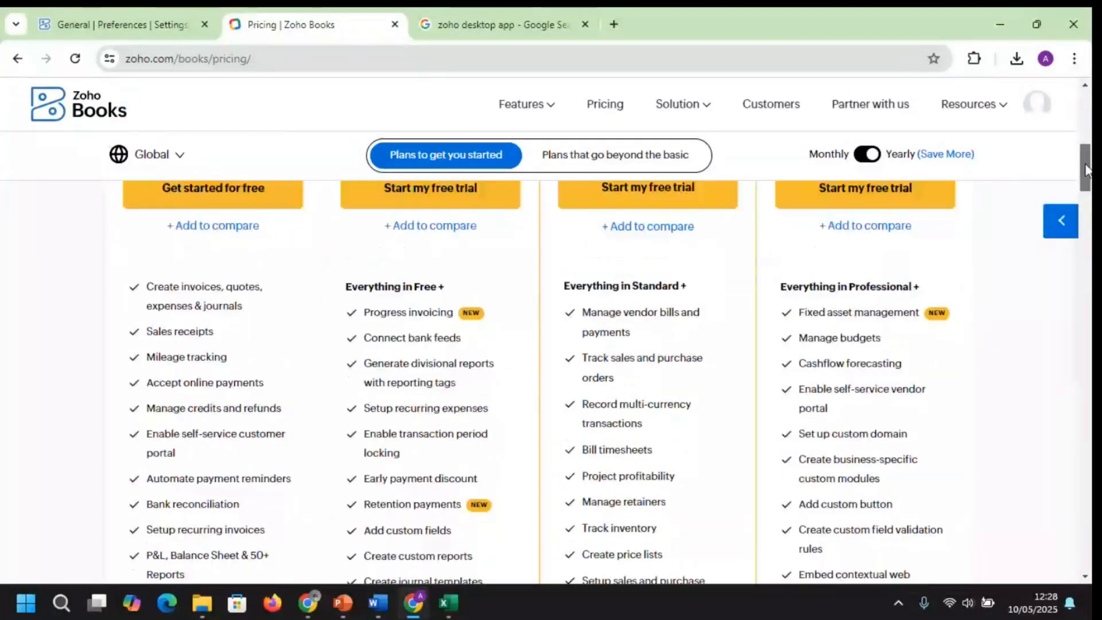
scroll(424, 251, "up", 5)
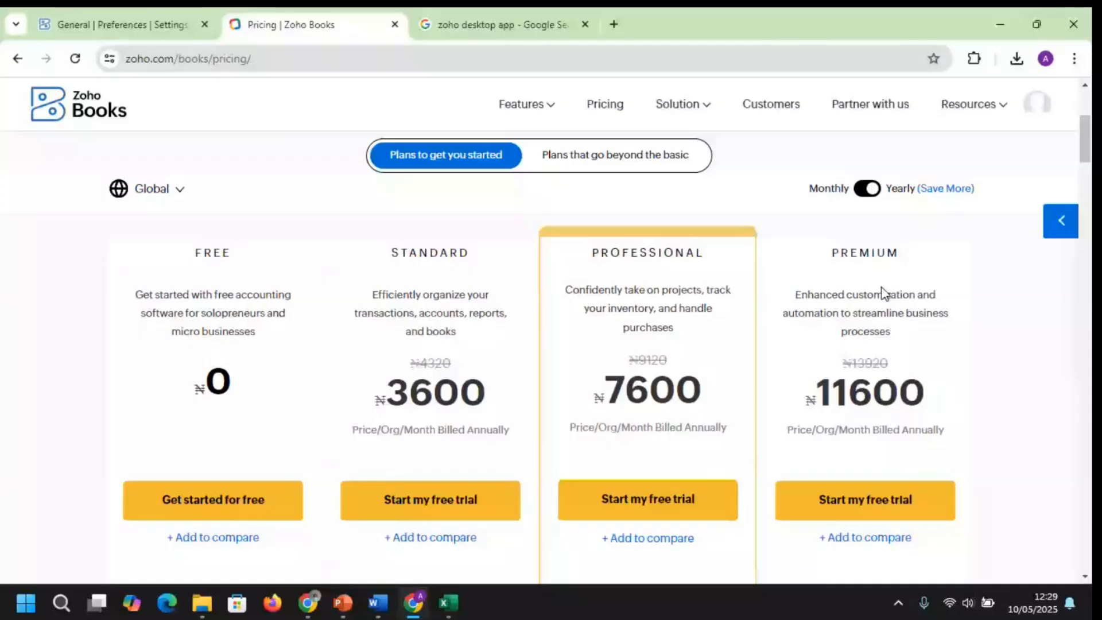
scroll(881, 292, "down", 10)
scroll(540, 344, "up", 1)
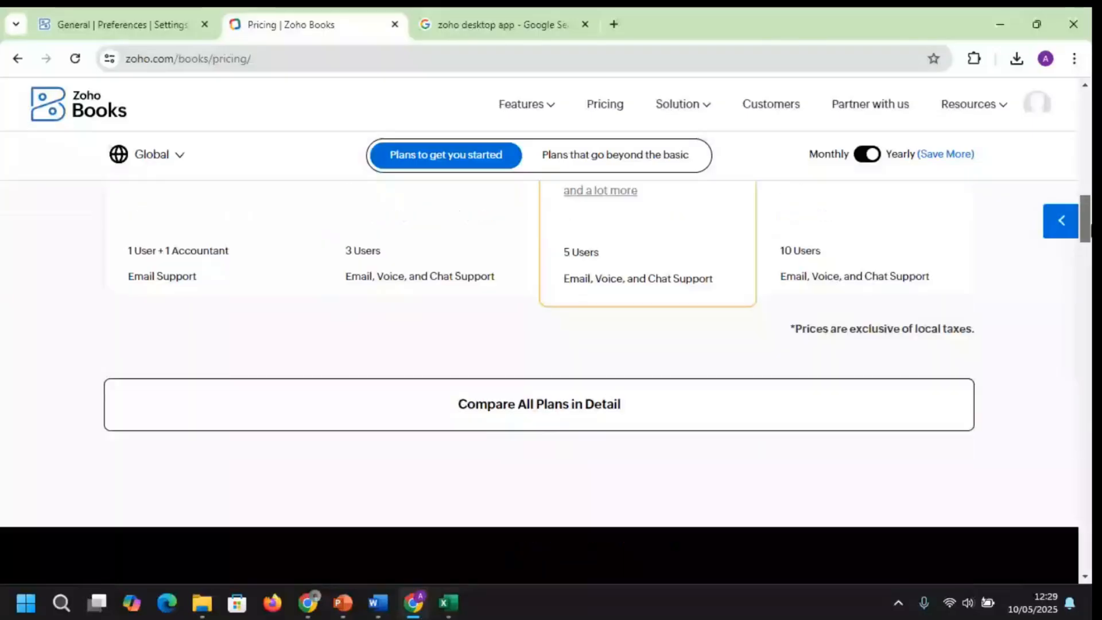
Open the 'Compare All Plans in Detail' page from the pricing page
scroll(537, 315, "down", 2)
left_click(526, 329)
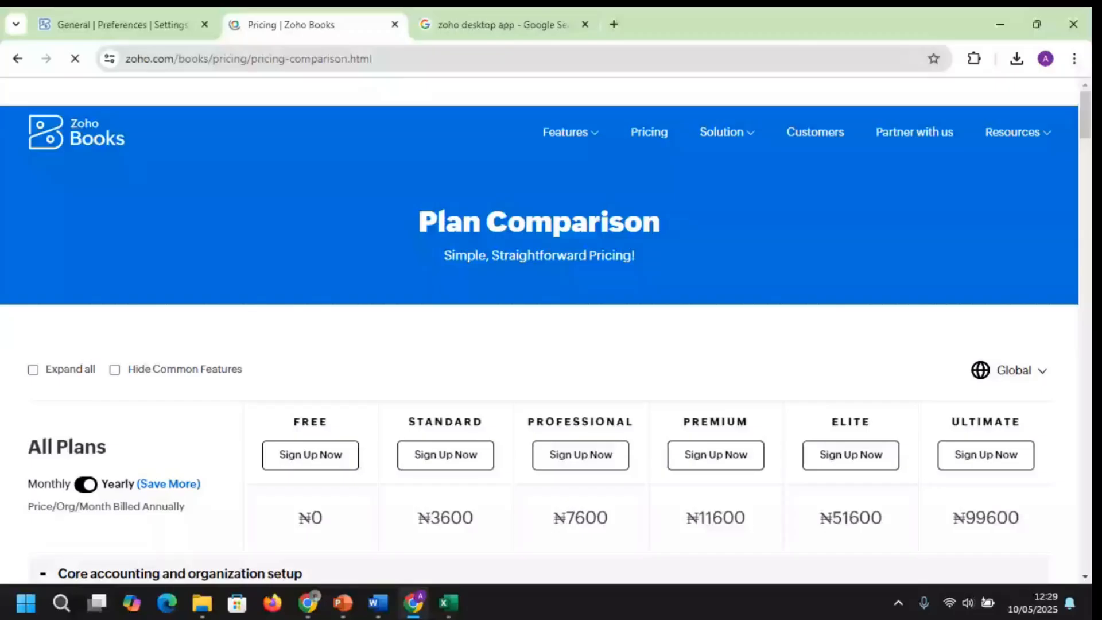
scroll(710, 300, "down", 5)
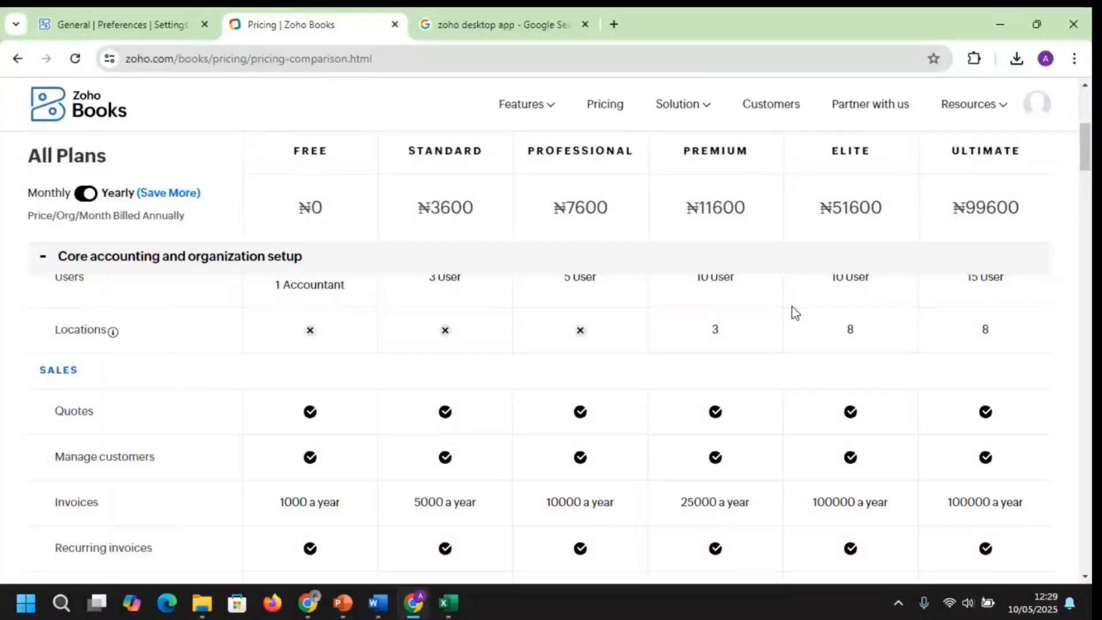
left_click_drag(1086, 155, 1085, 150)
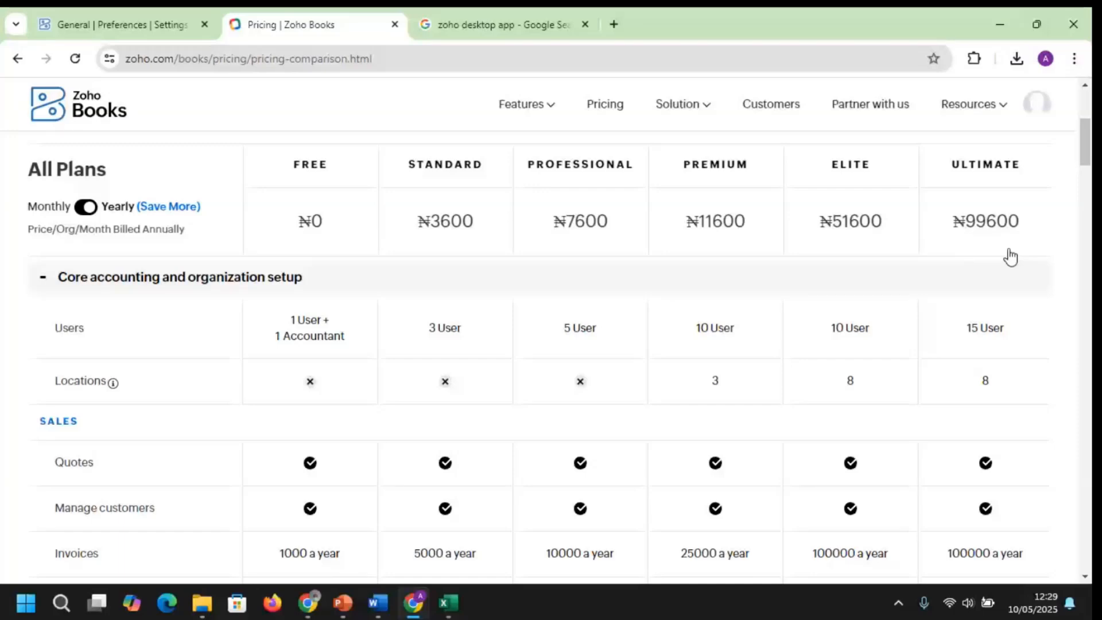
Scroll through the plan comparison table, from ₦0 Free to ₦99600 Ultimate
scroll(1010, 257, "down", 5)
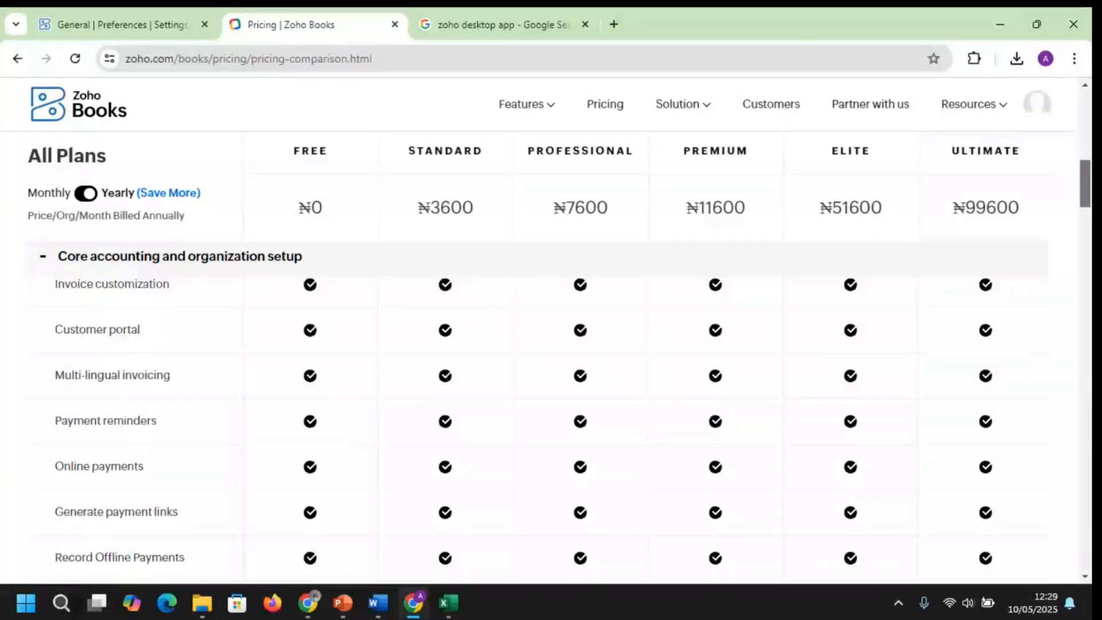
scroll(551, 424, "down", 5)
scroll(552, 425, "down", 5)
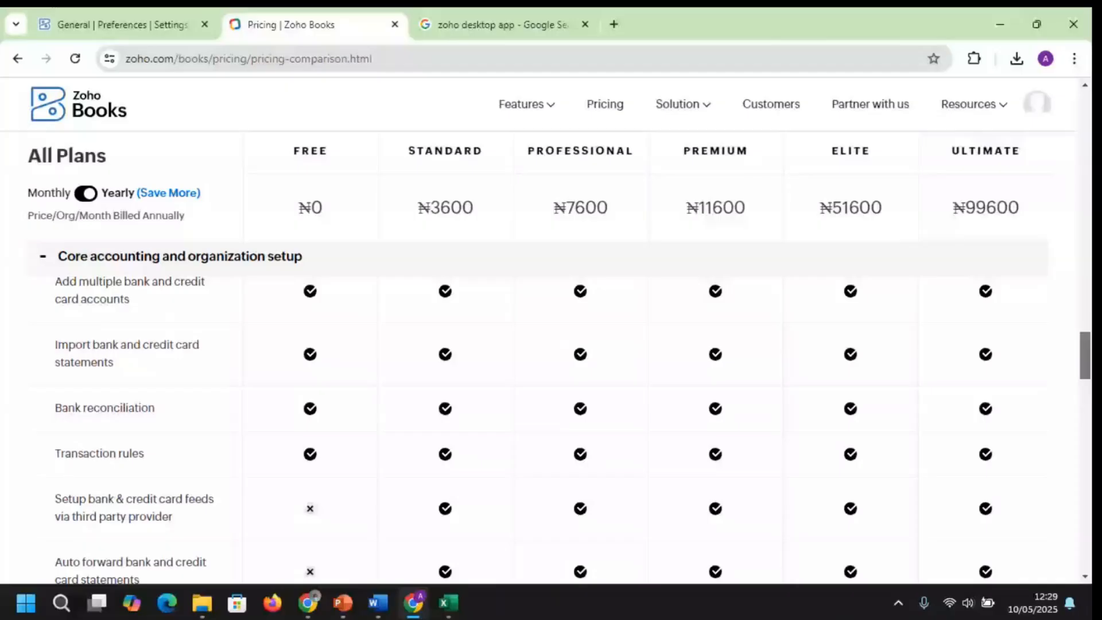
scroll(551, 424, "down", 4)
scroll(551, 425, "down", 5)
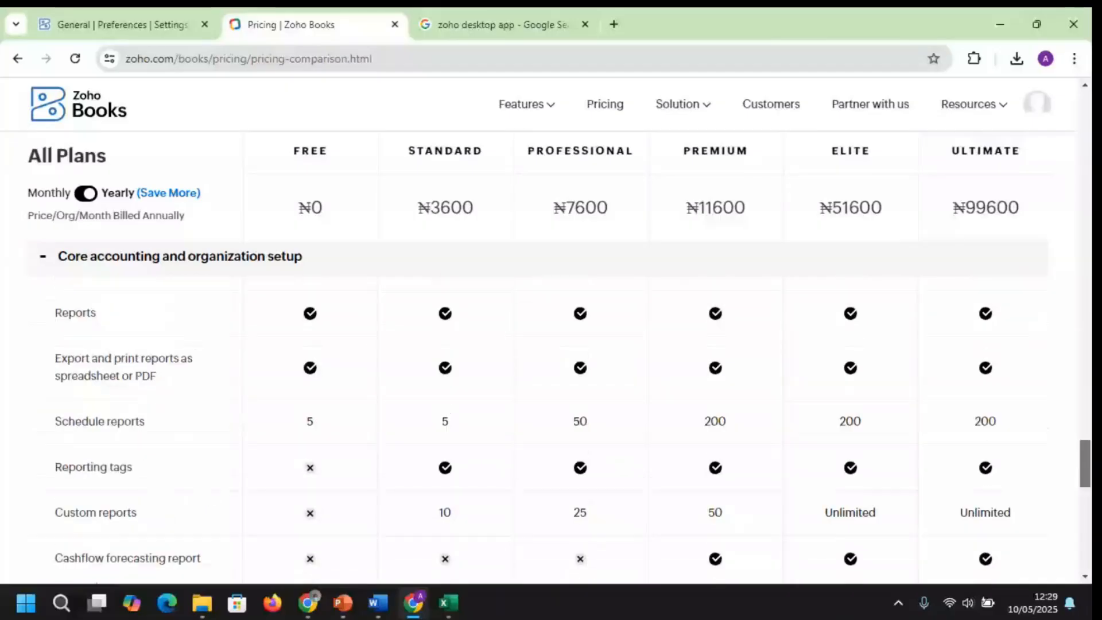
scroll(551, 425, "down", 5)
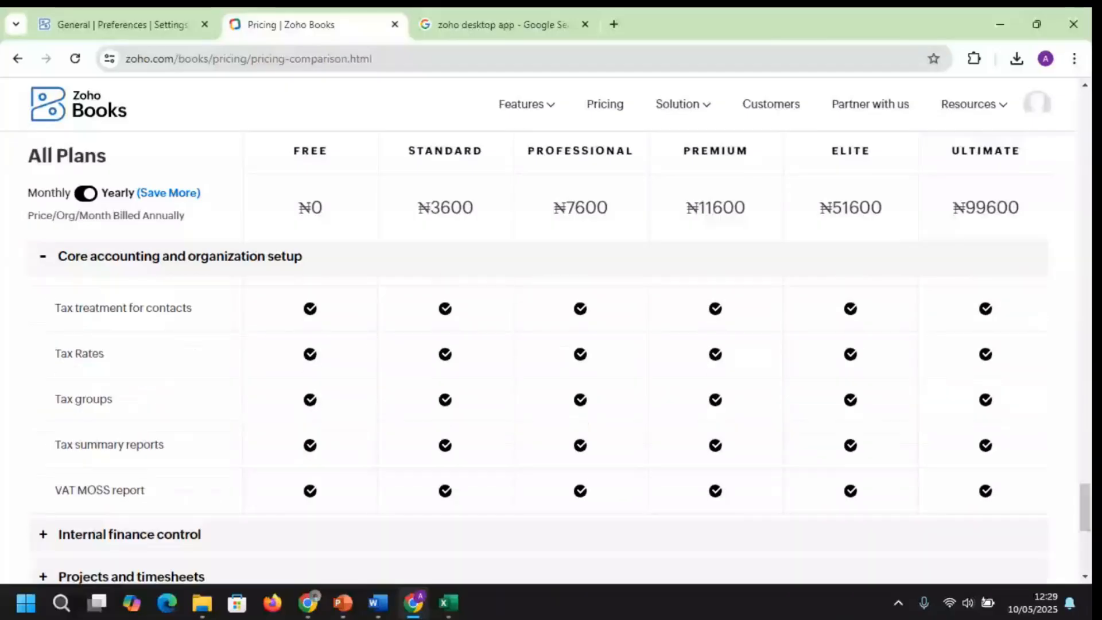
key("alt+Tab")
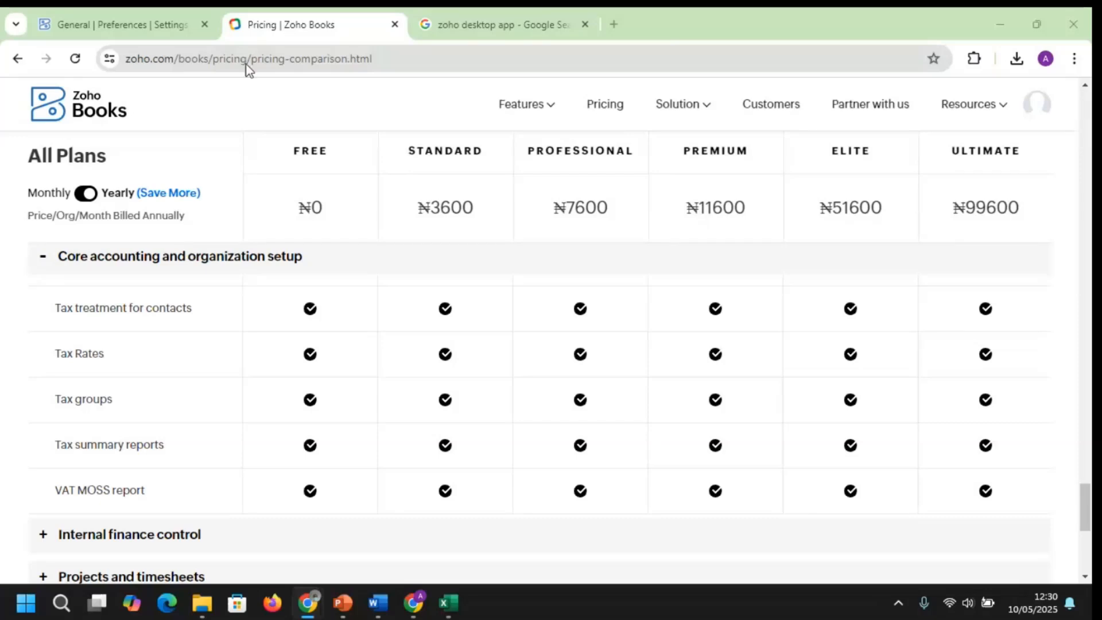
Return to the General preferences settings, then switch to the PowerPoint Break slide
left_click(112, 25)
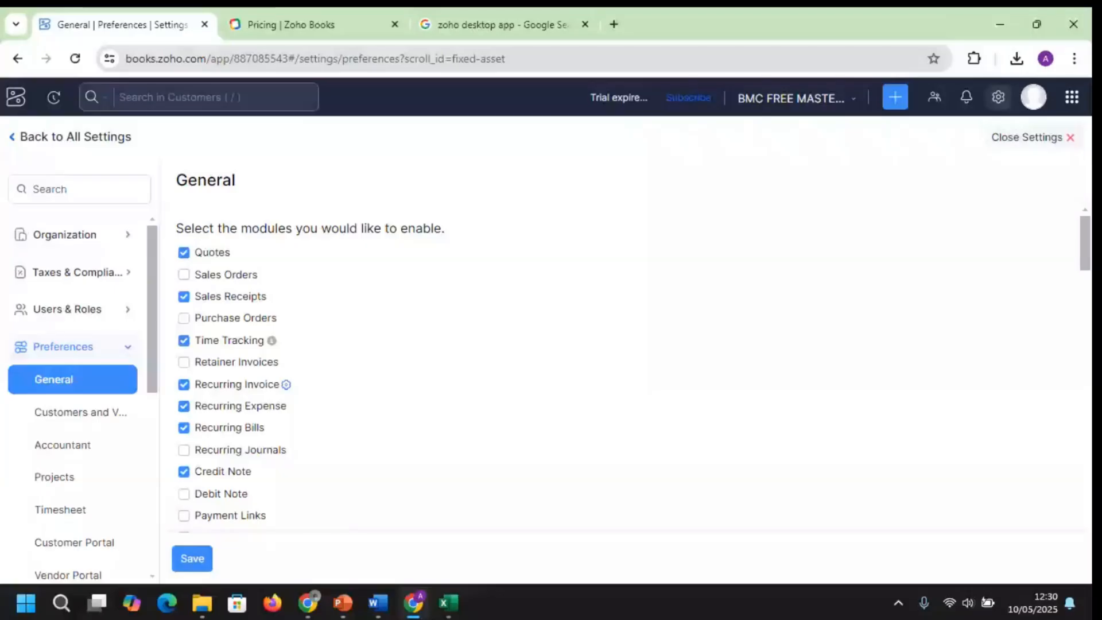
key("alt+Tab")
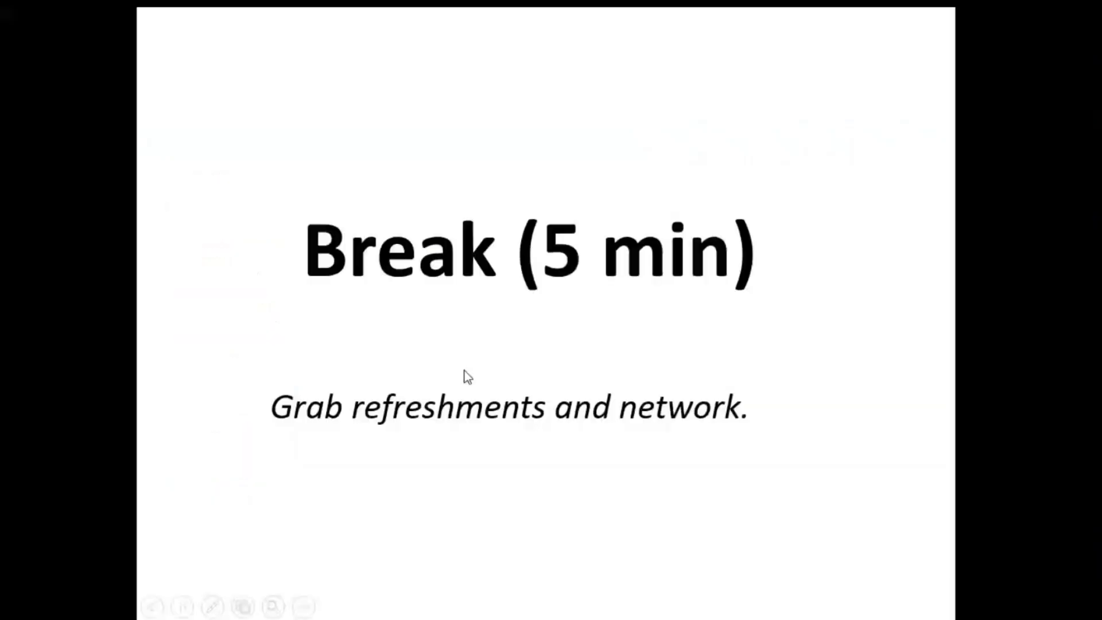
Advance the slideshow past the Break slide to the Sales & Invoicing slide
left_click(461, 371)
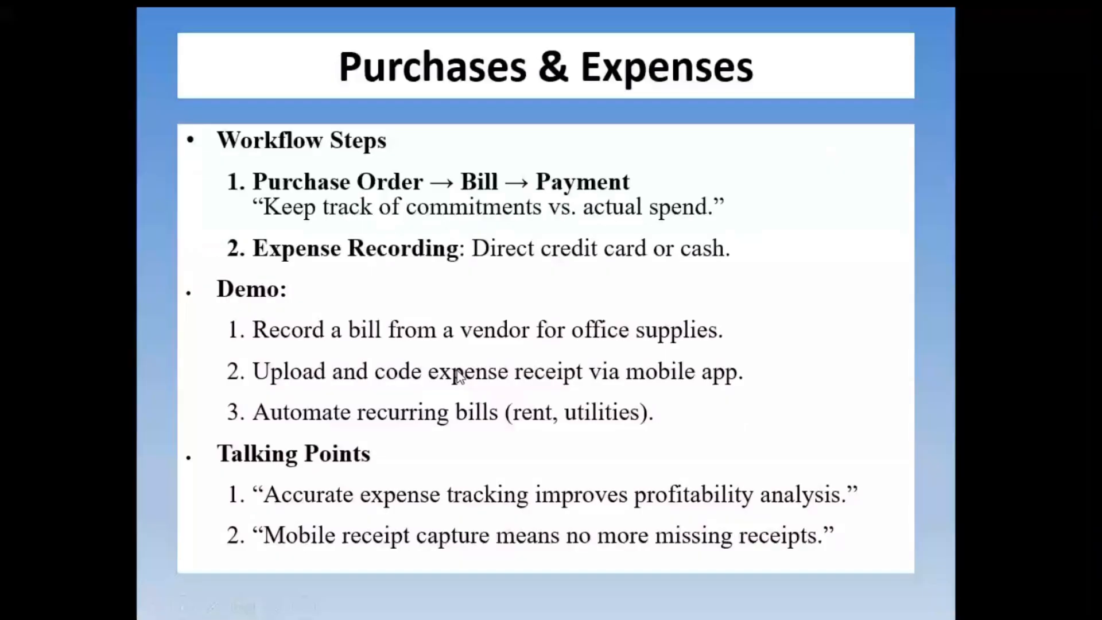
left_click(457, 373)
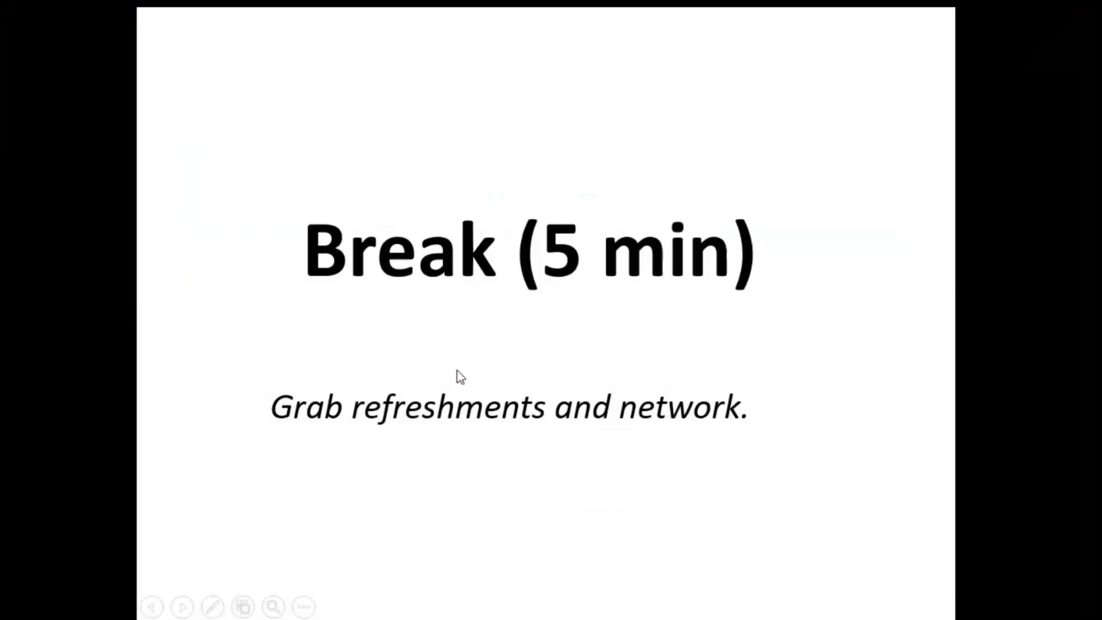
left_click(457, 370)
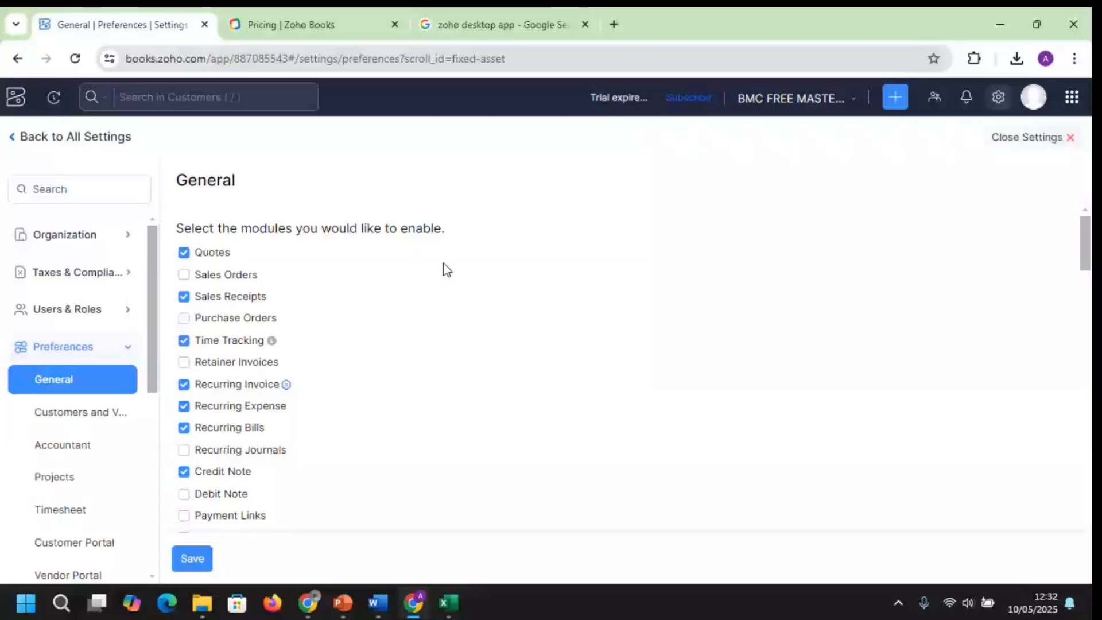
Scroll down the General preferences module list, then head back to All Settings
scroll(443, 263, "down", 2)
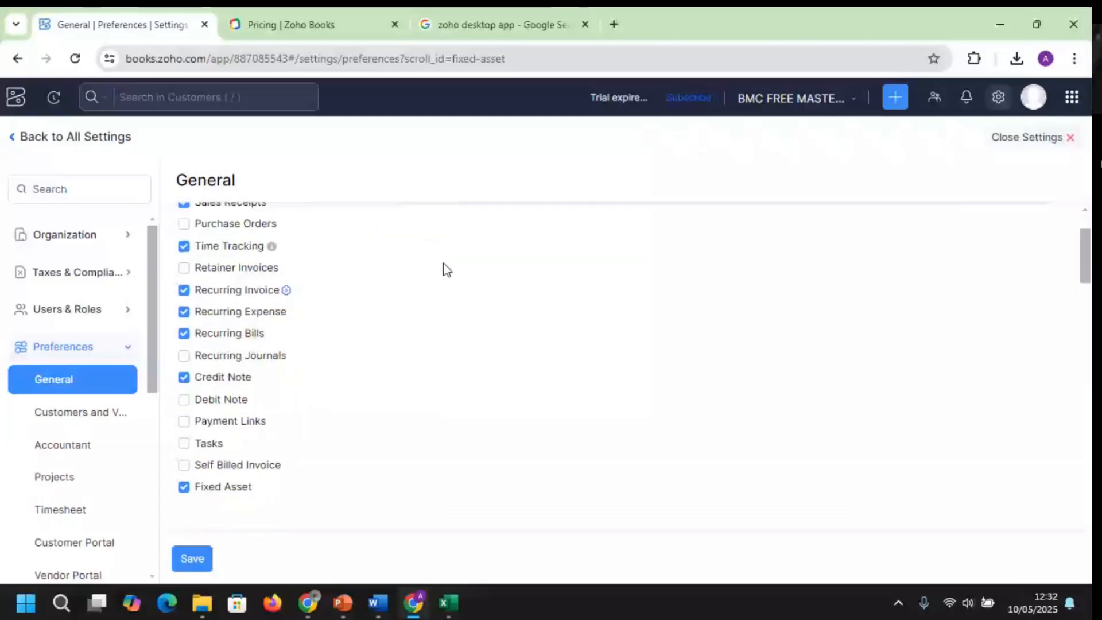
scroll(443, 264, "down", 2)
scroll(443, 264, "down", 1)
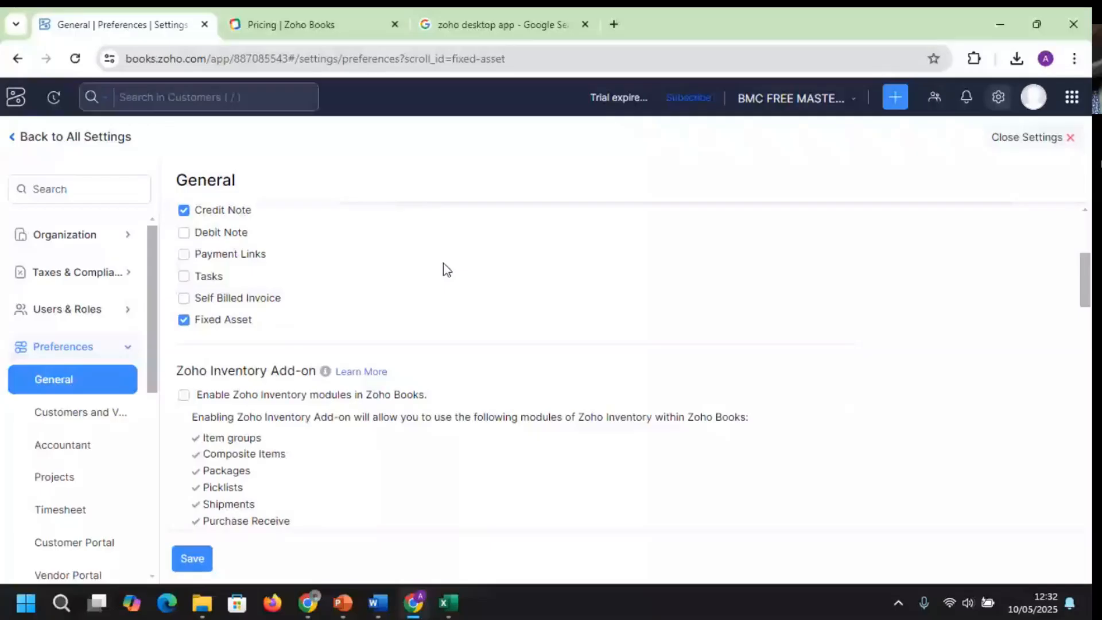
scroll(443, 263, "down", 2)
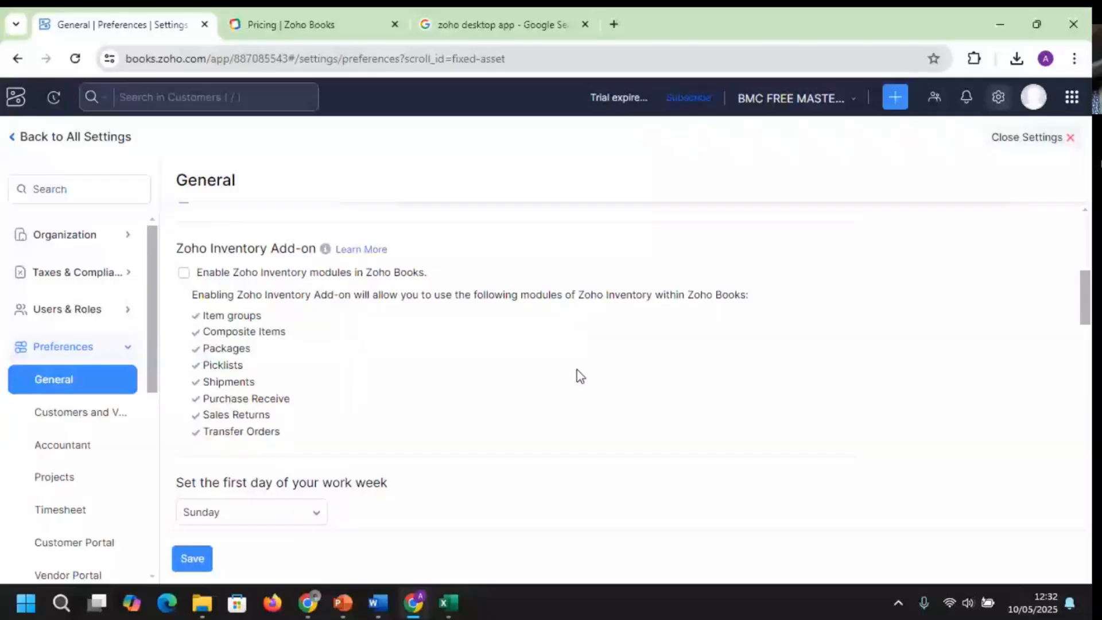
scroll(577, 369, "down", 2)
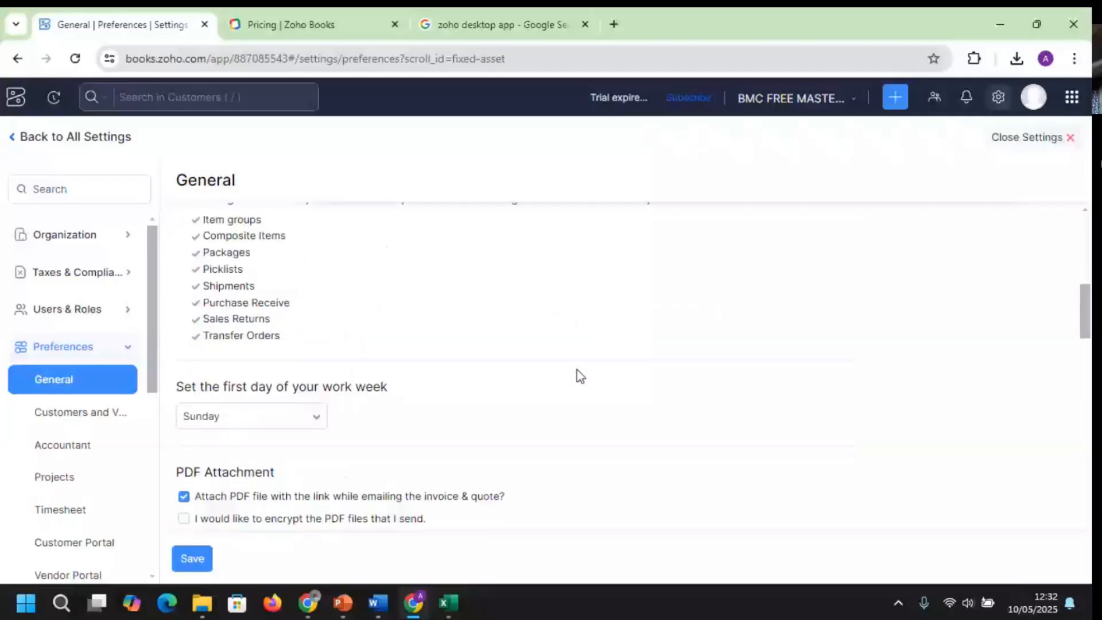
scroll(577, 370, "down", 3)
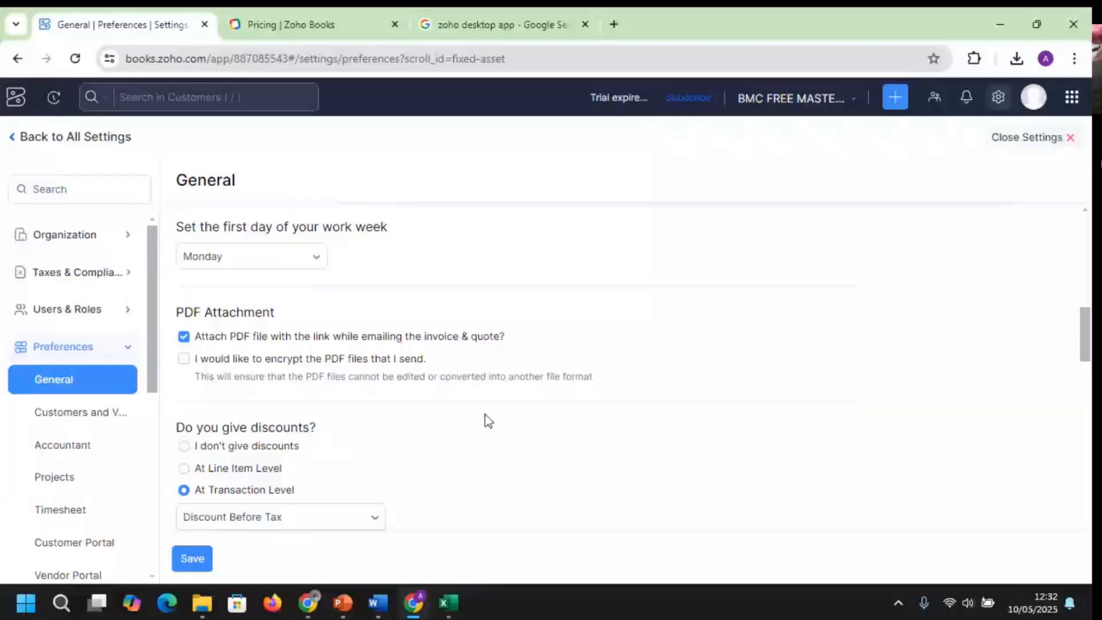
scroll(485, 415, "down", 2)
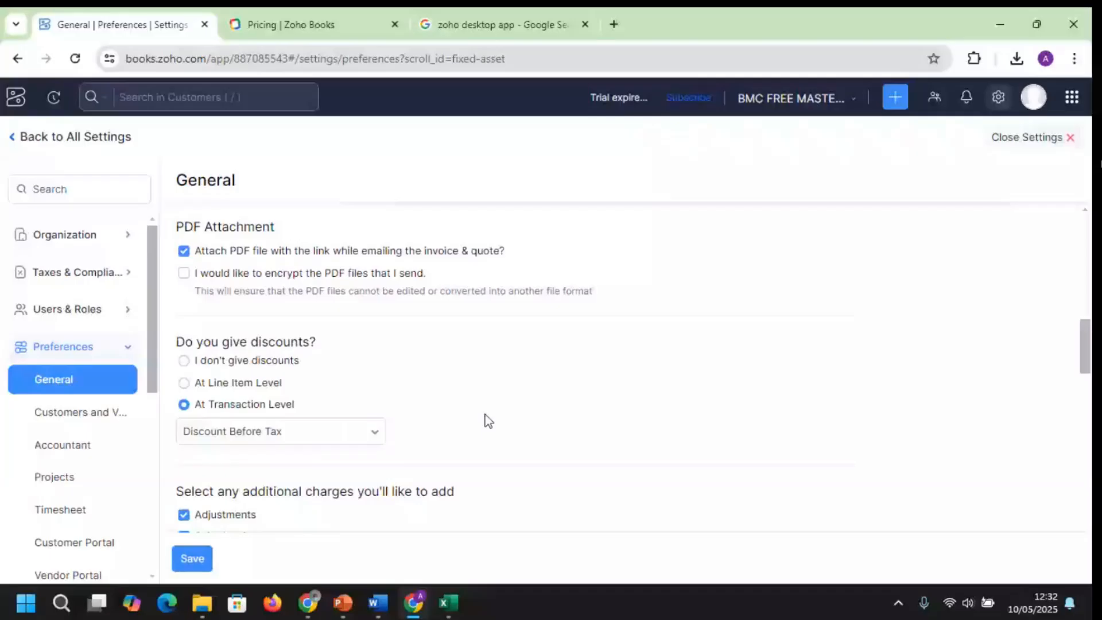
scroll(484, 415, "down", 2)
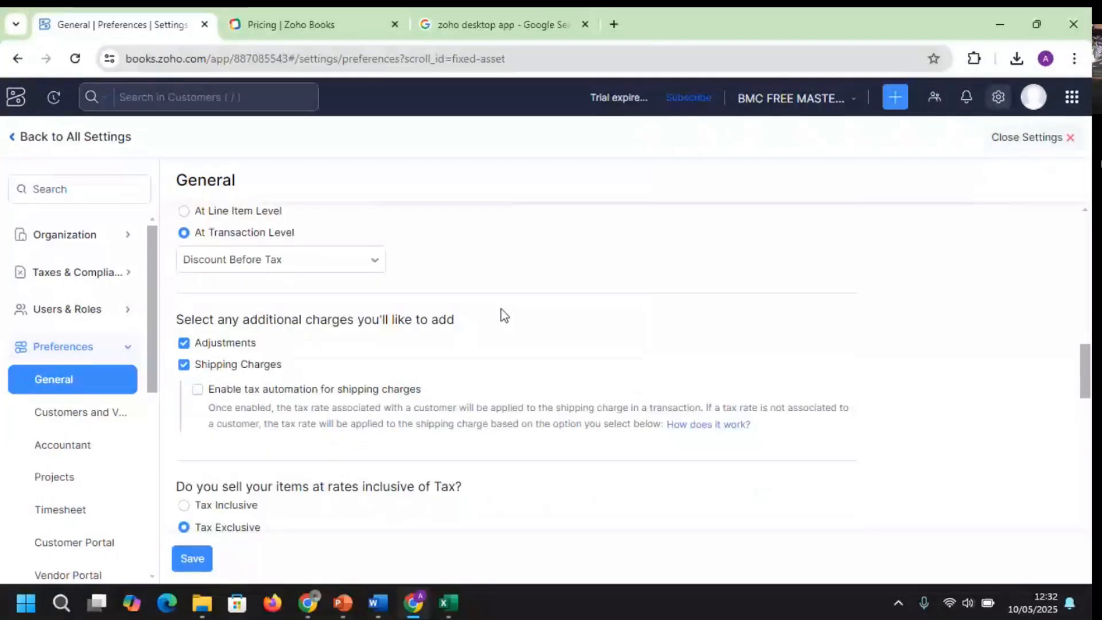
scroll(504, 314, "down", 1)
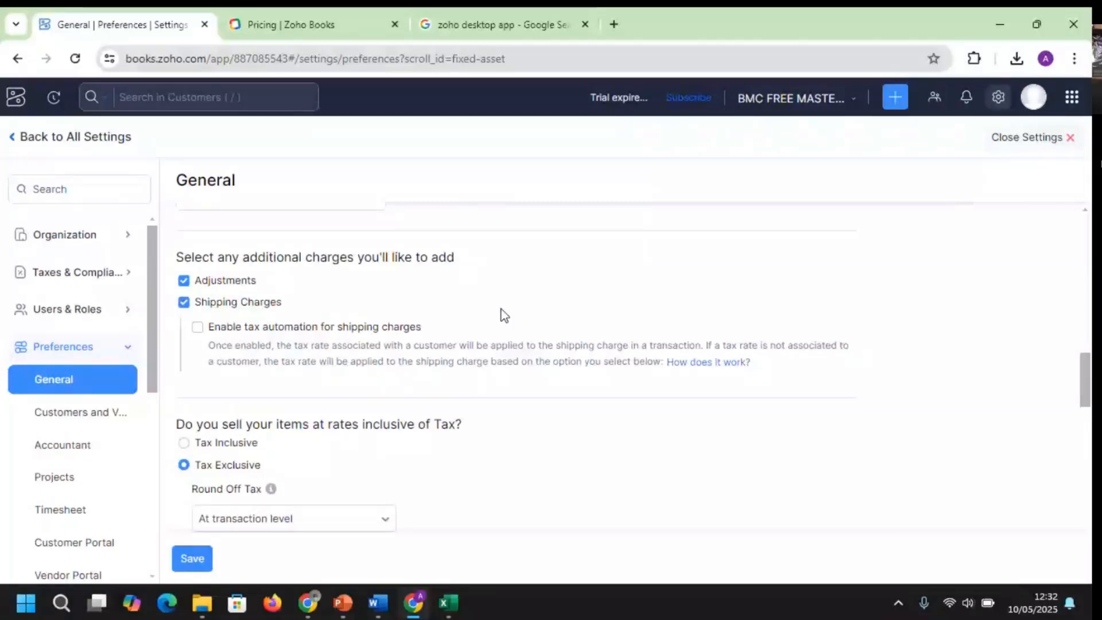
scroll(504, 314, "down", 1)
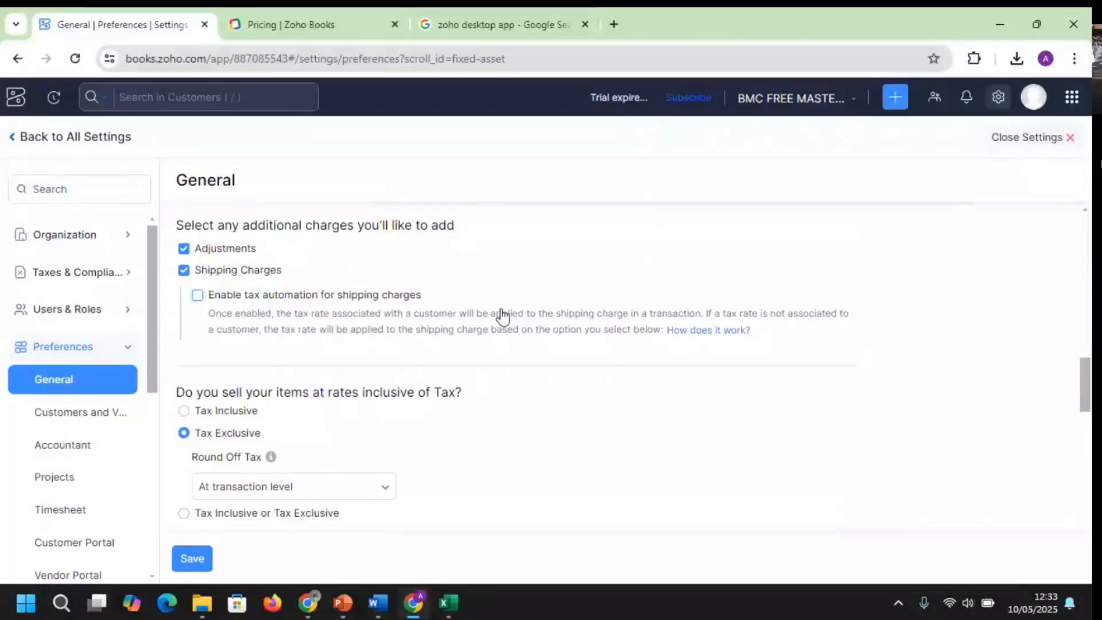
scroll(502, 317, "down", 1)
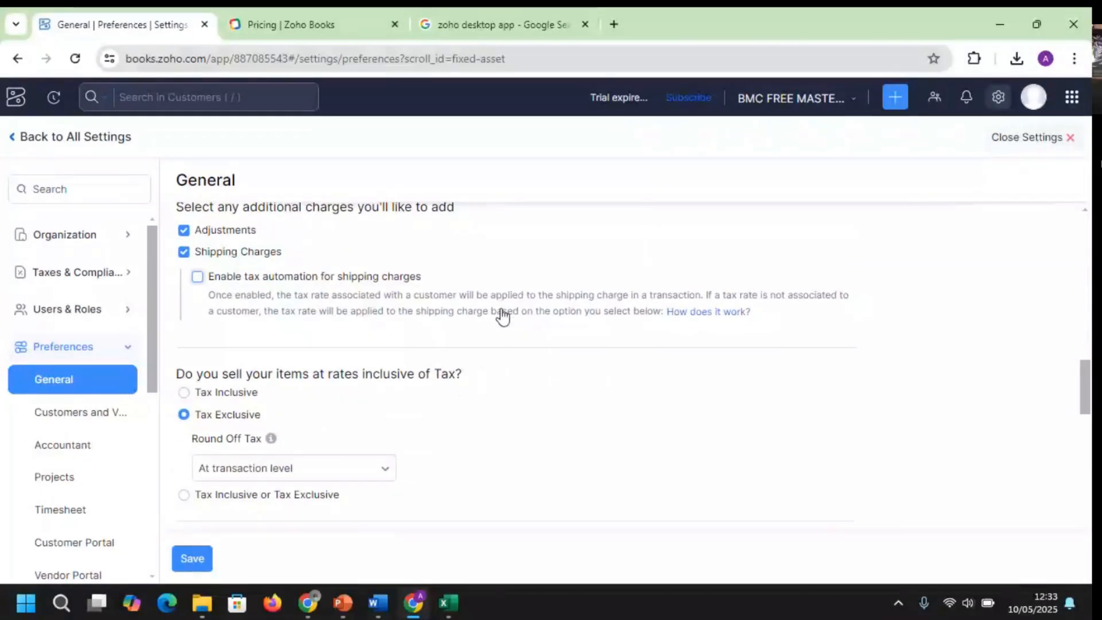
scroll(503, 316, "down", 1)
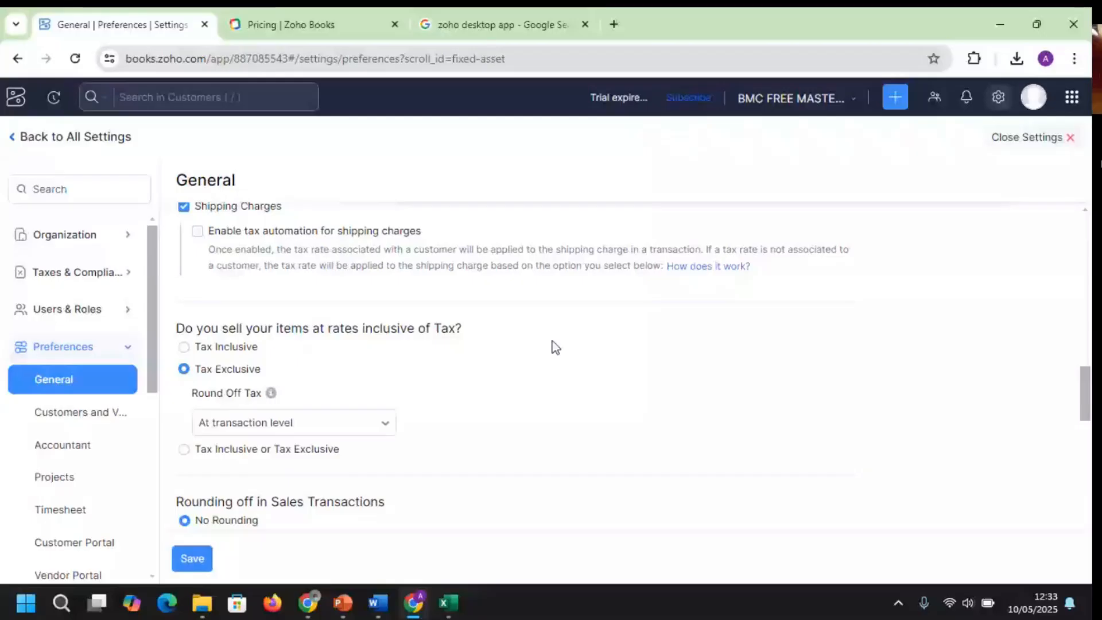
scroll(552, 347, "down", 10)
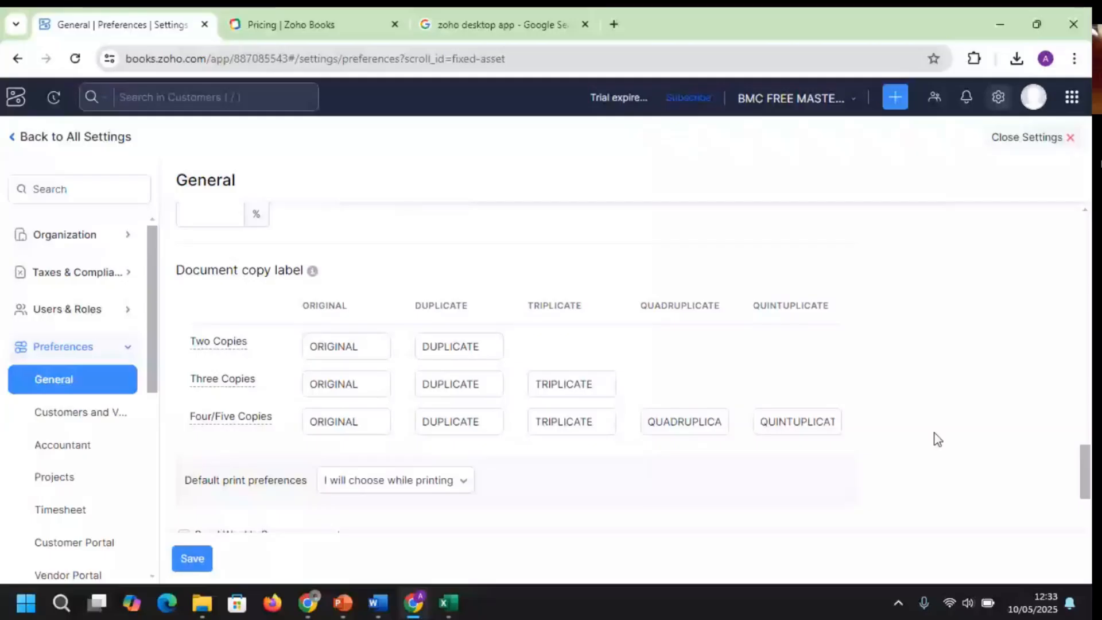
scroll(937, 439, "down", 3)
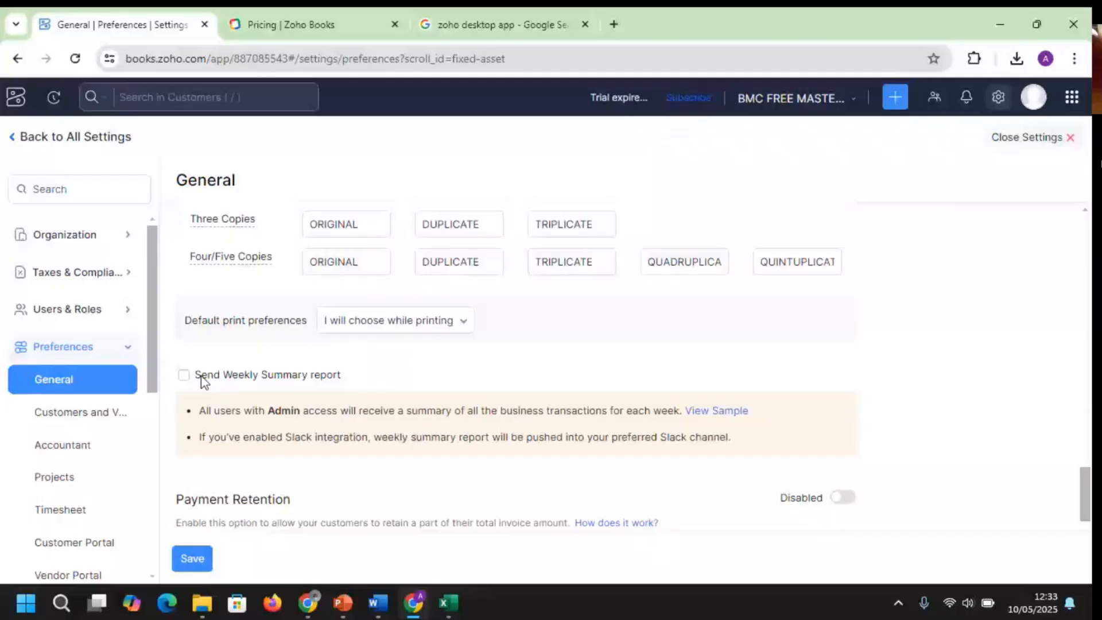
scroll(980, 370, "down", 4)
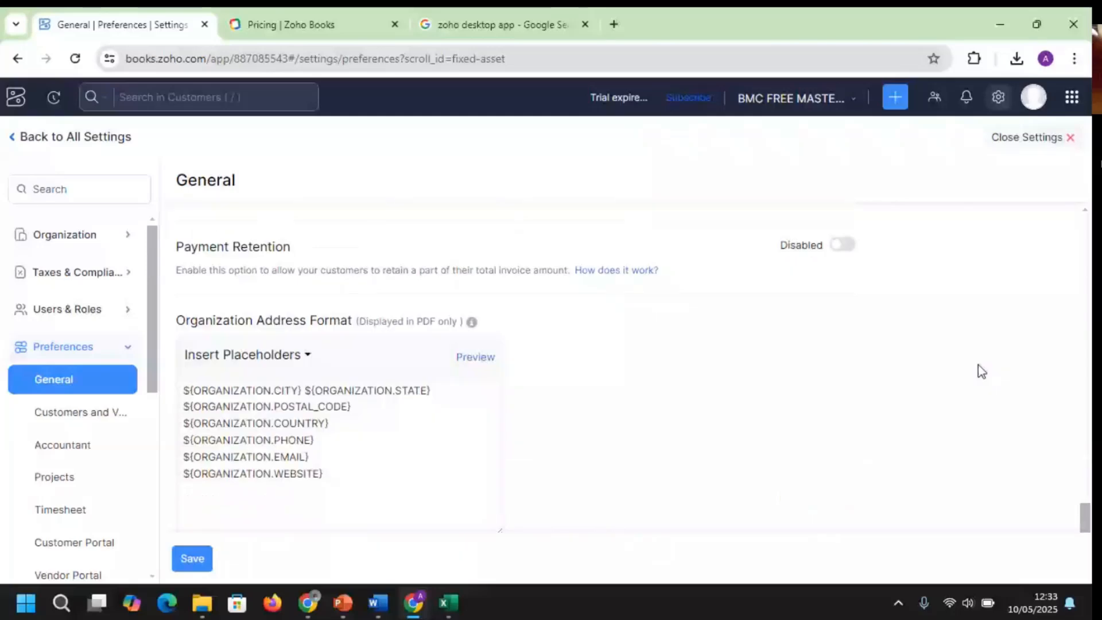
scroll(979, 366, "down", 1)
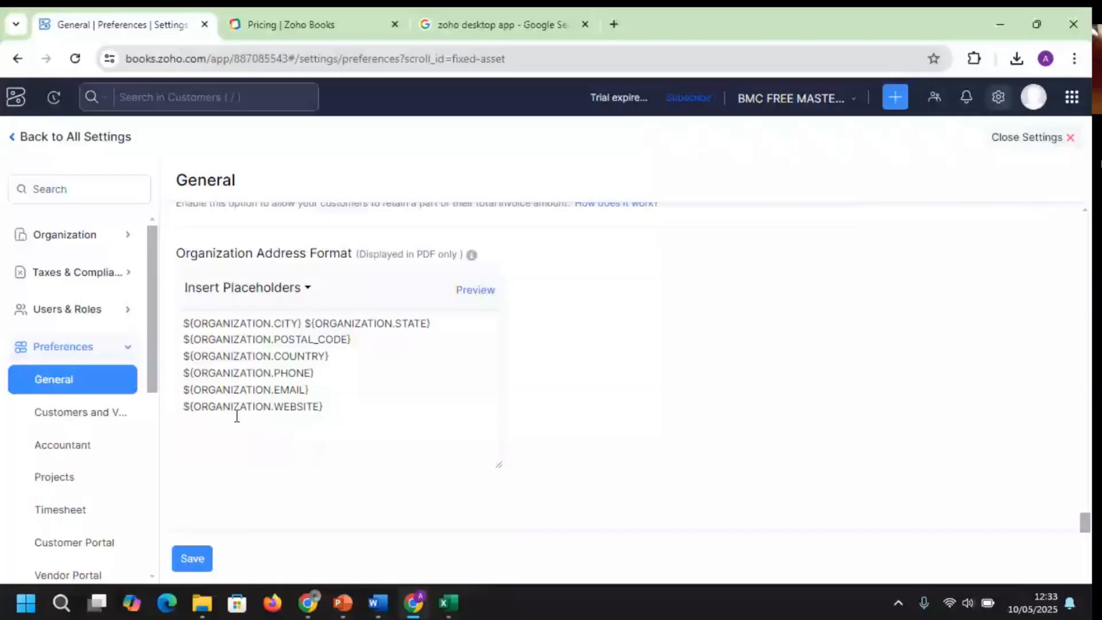
left_click(28, 151)
Discard the unsaved settings, go to the dashboard, and start a new customer under Sales
left_click(472, 193)
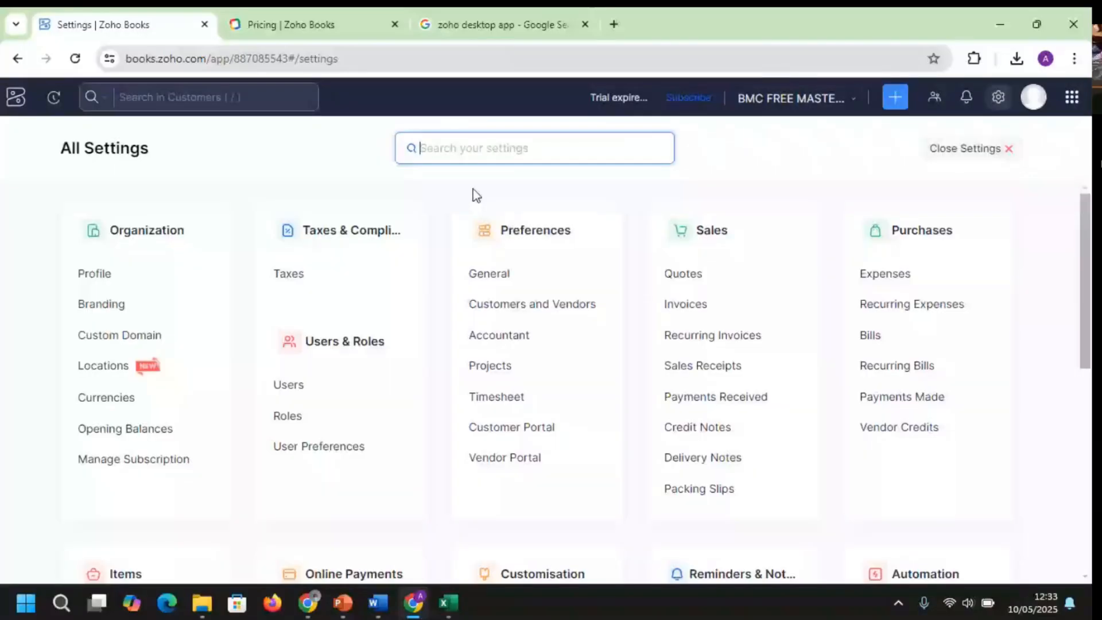
left_click(21, 105)
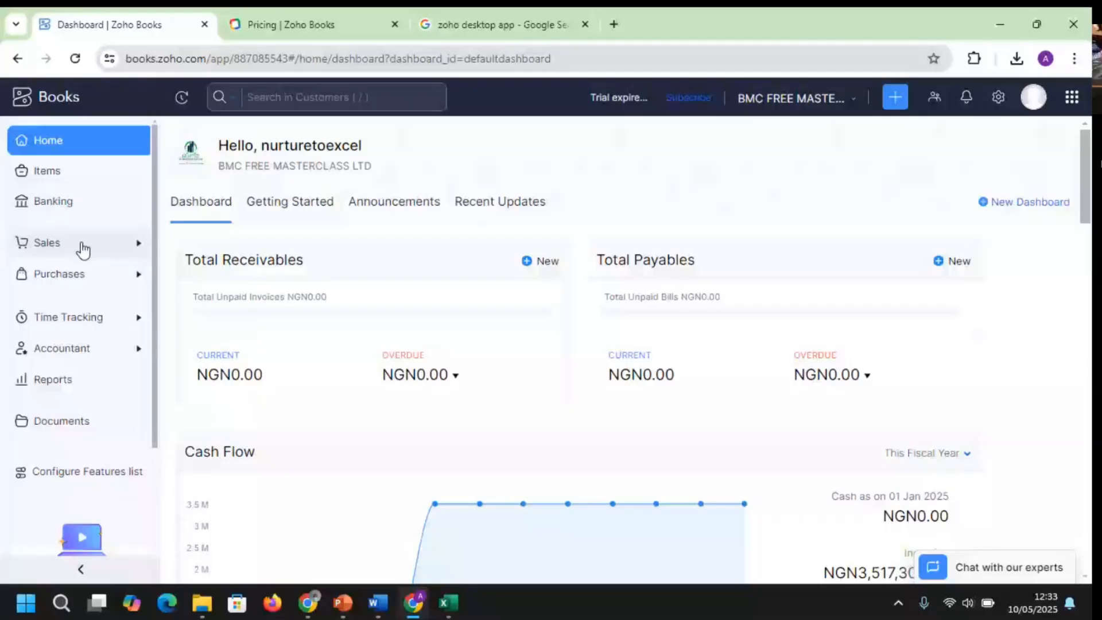
left_click(83, 247)
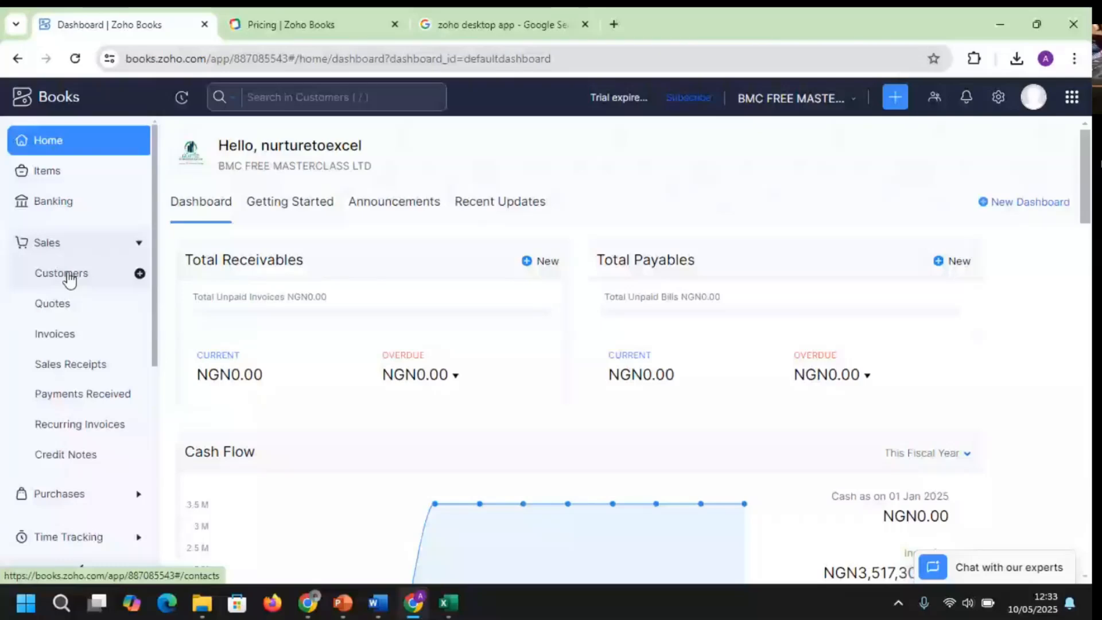
left_click(68, 275)
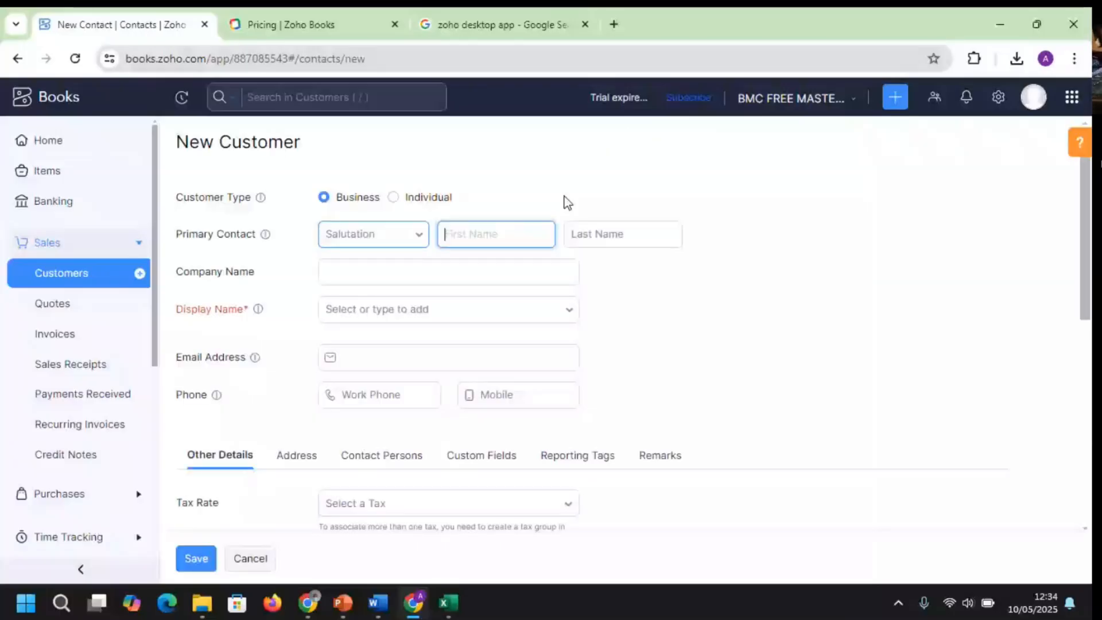
Make the customer an Individual with salutation Mr., the contact's first and last names, company 'alade ent'
left_click(394, 197)
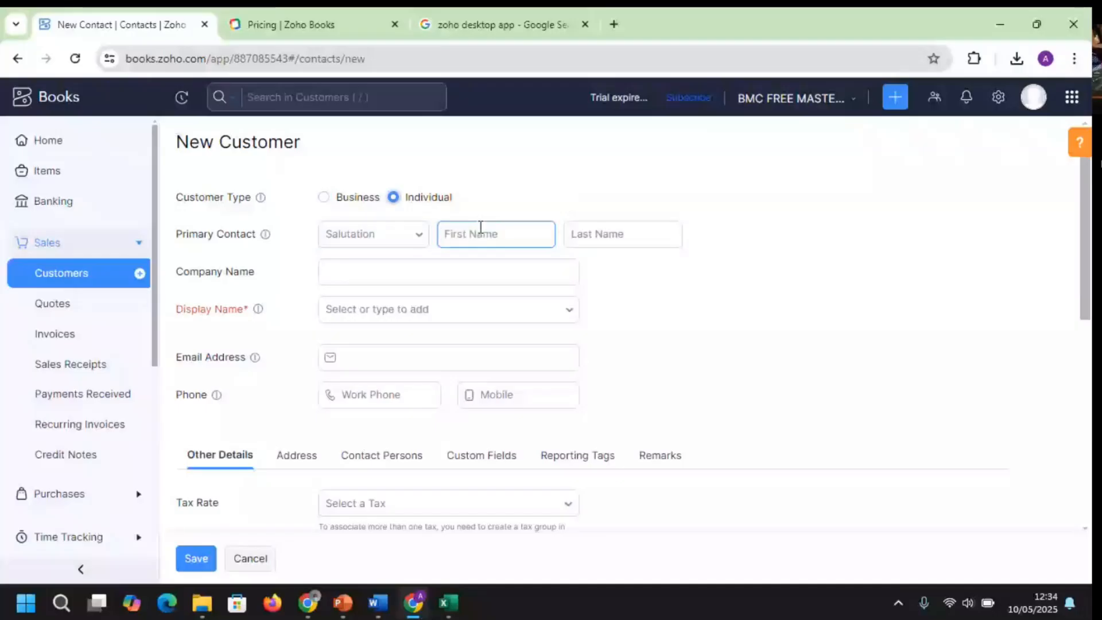
left_click(422, 238)
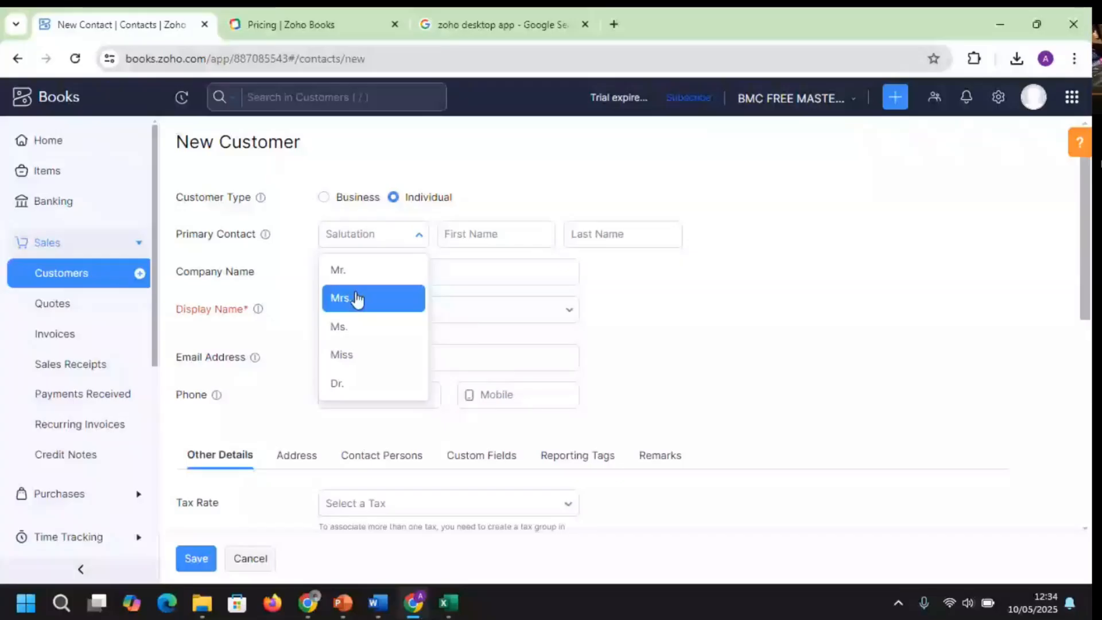
left_click(338, 269)
left_click(529, 236)
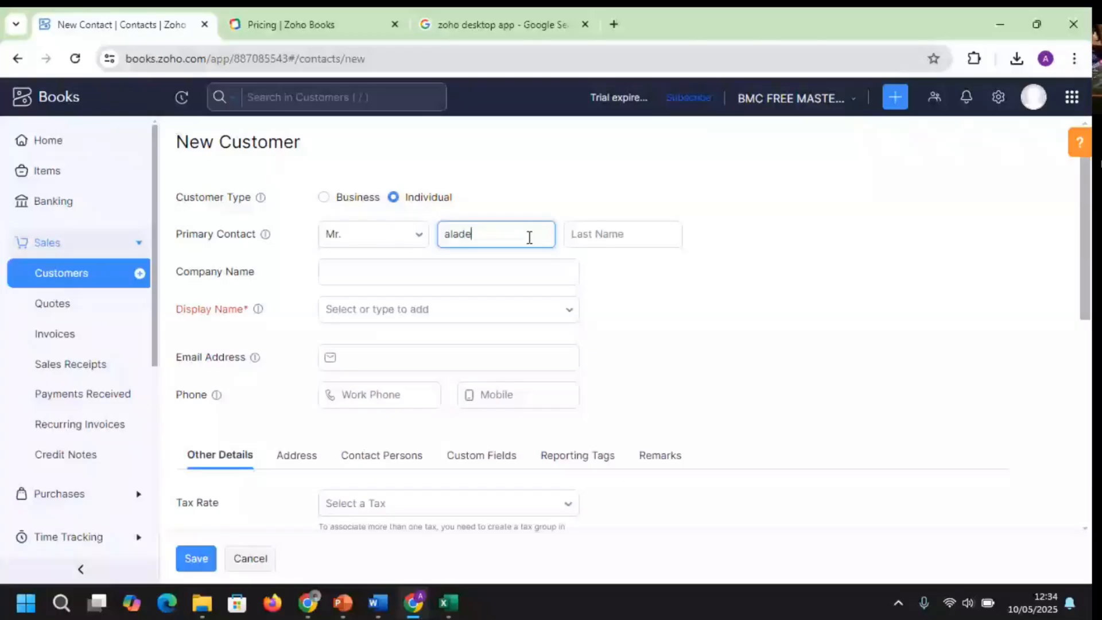
key("Tab")
key("Tab")
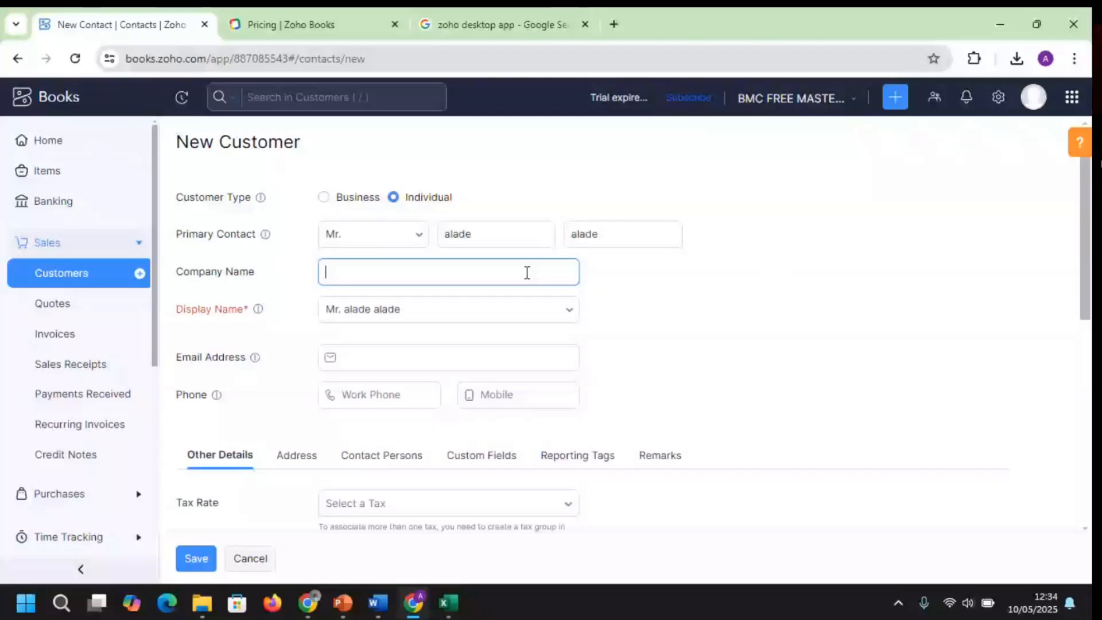
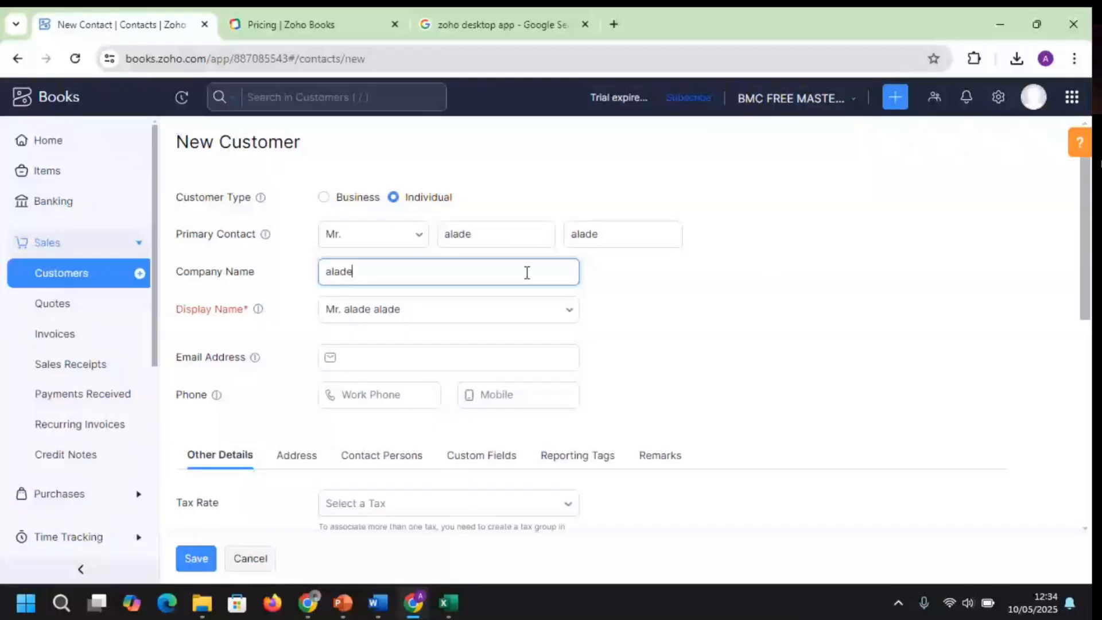
Set a custom display name 'alade ent - plumber'
left_click(516, 308)
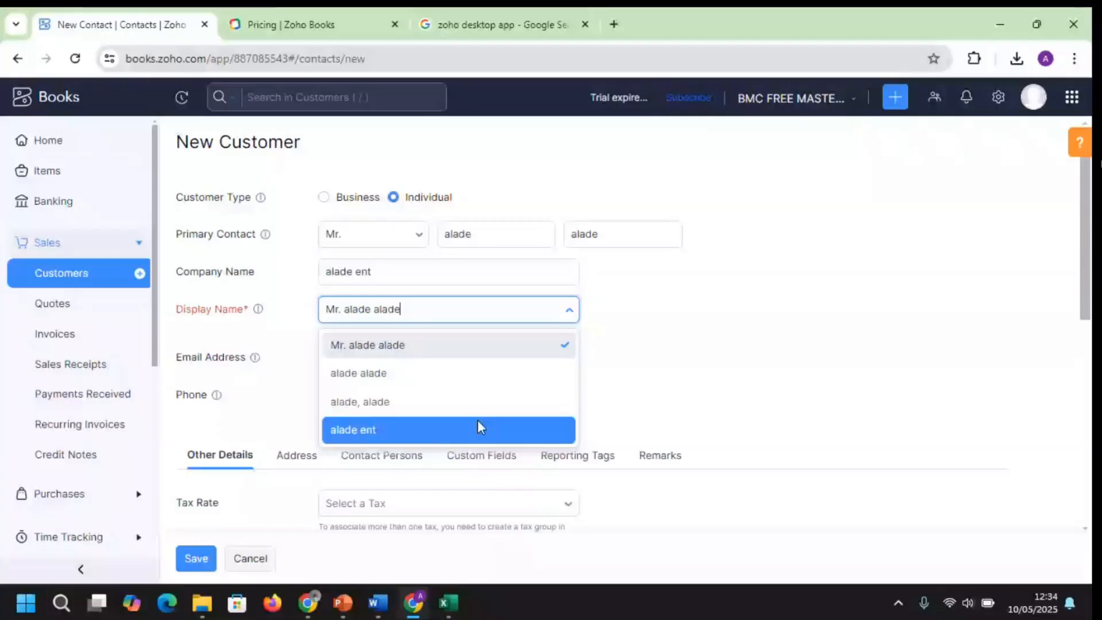
left_click(477, 422)
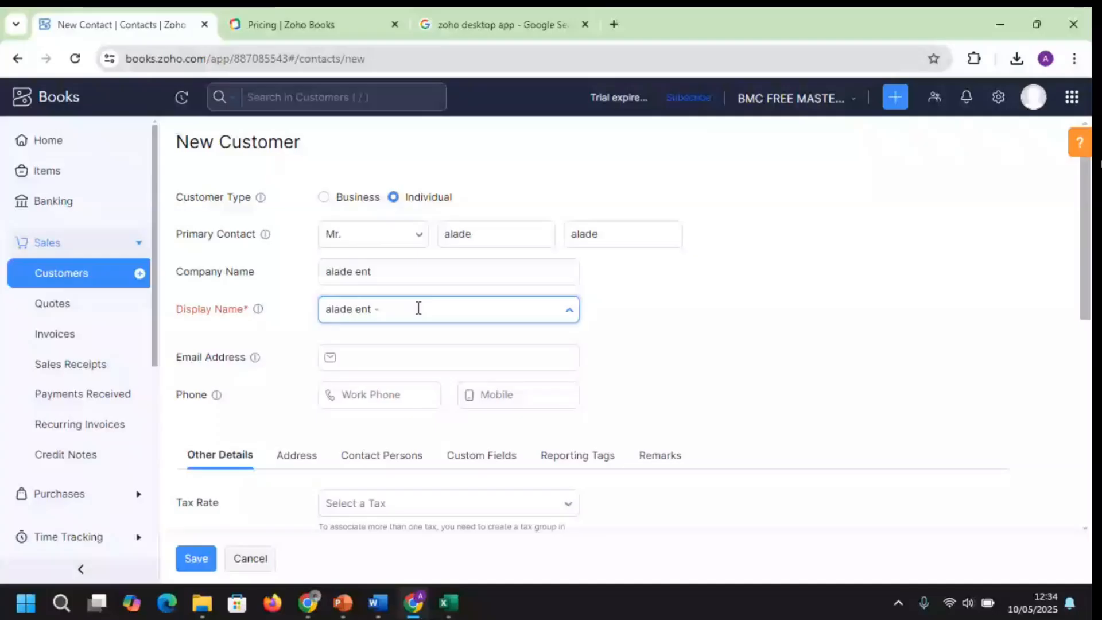
type("plum")
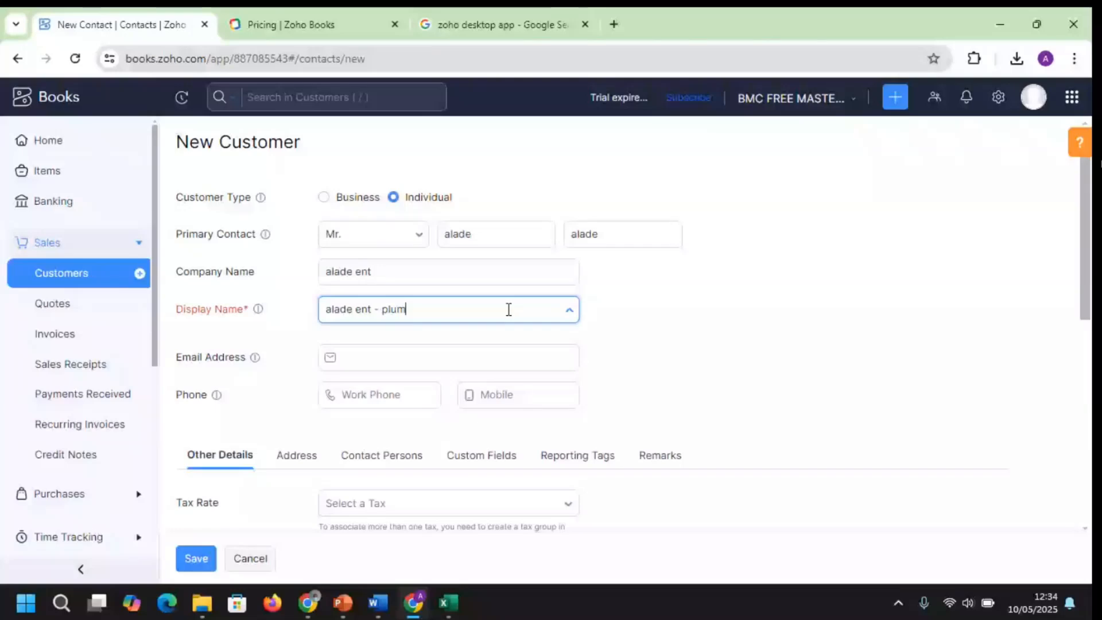
type("ber")
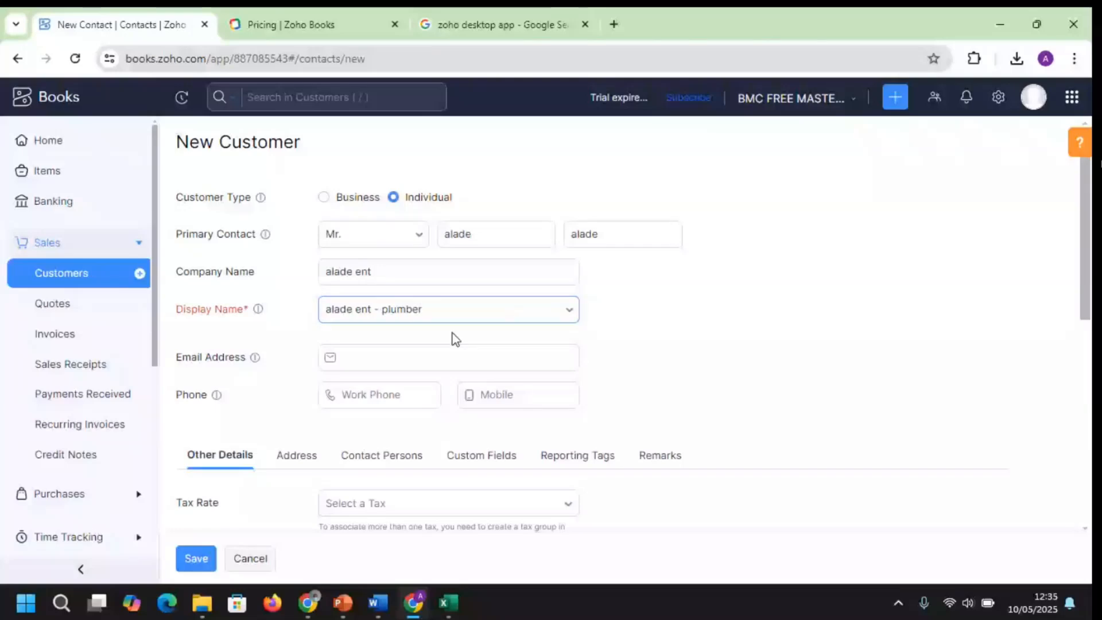
Enter the customer's e-mail address, then replace it with the corrected address
left_click(452, 333)
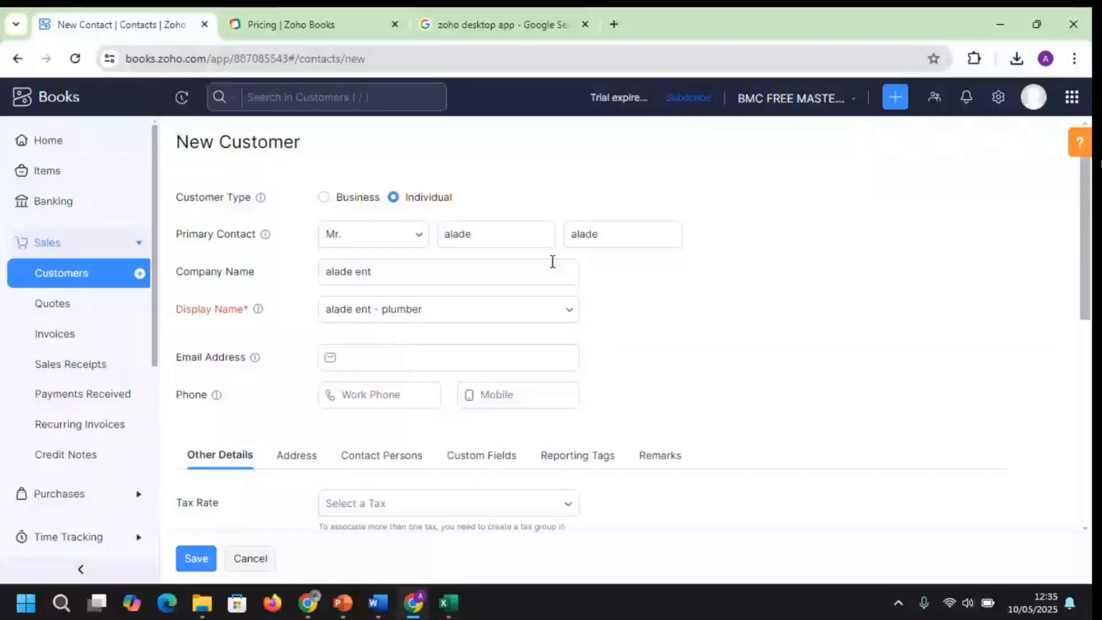
left_click(421, 360)
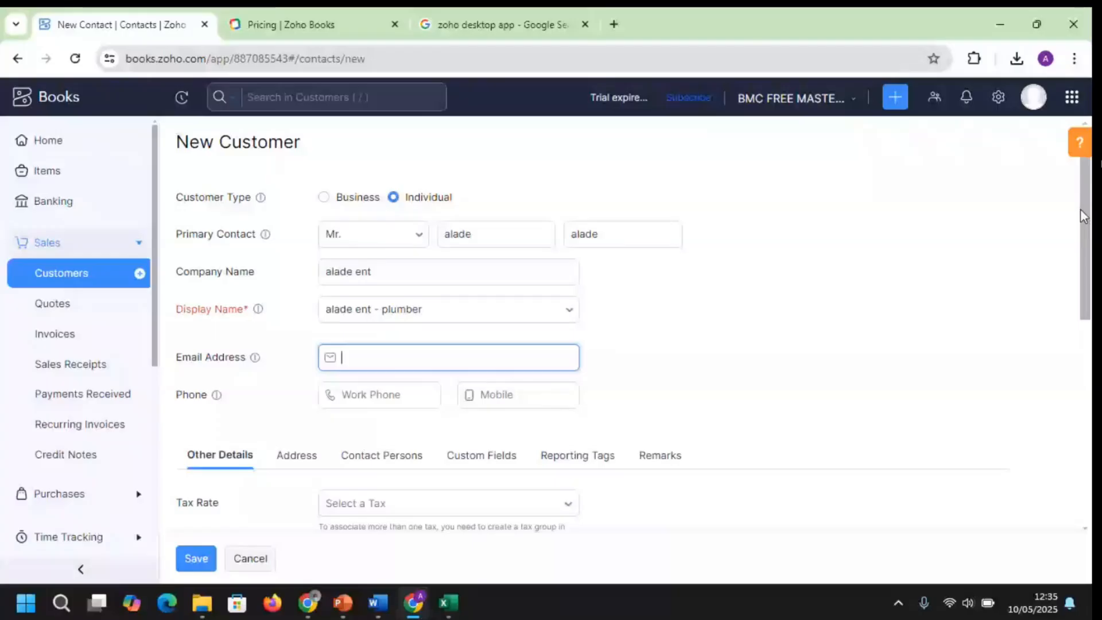
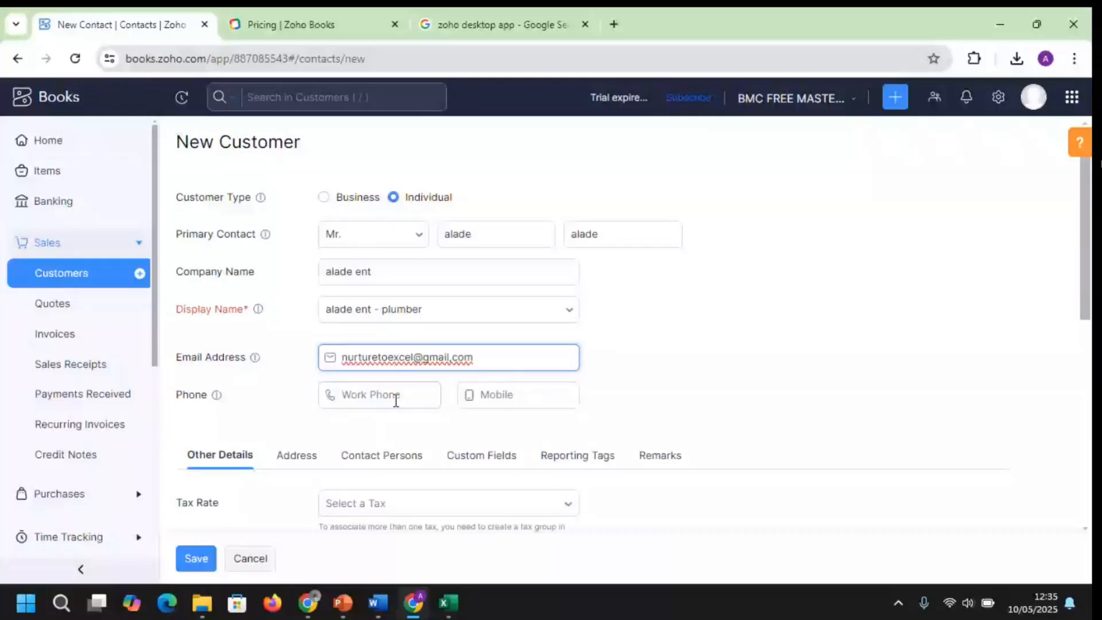
left_click(687, 390)
key("ctrl+a")
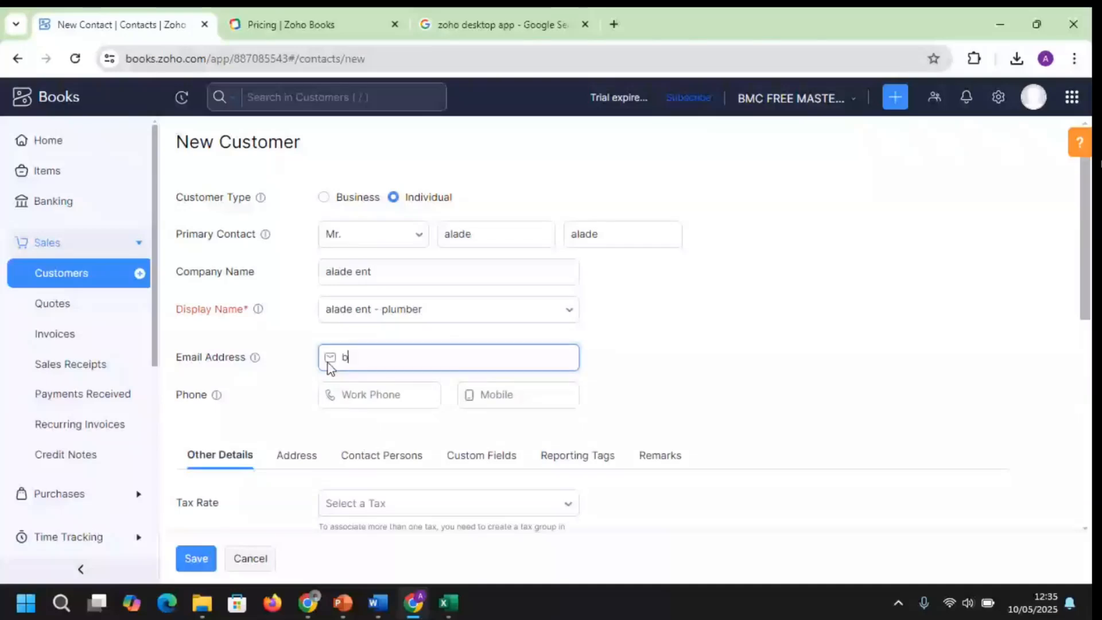
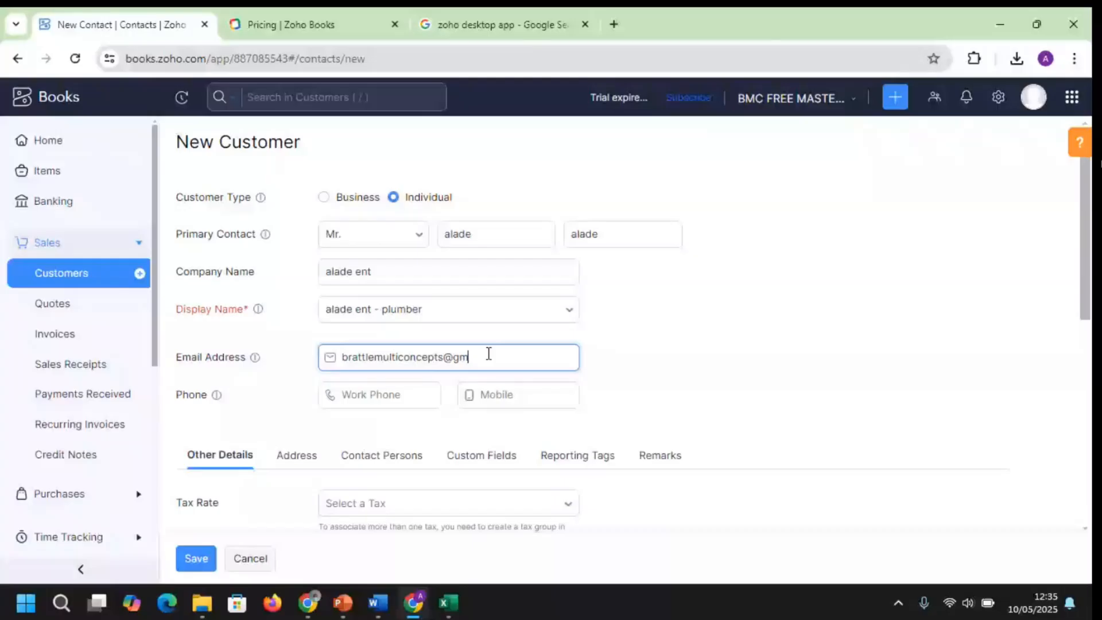
left_click(1087, 236)
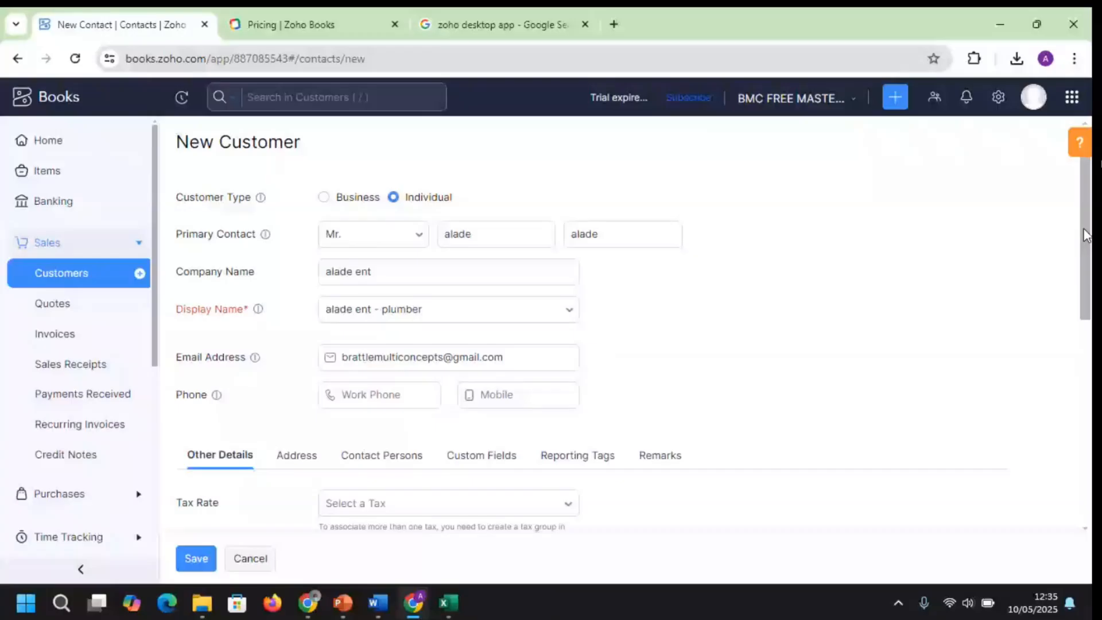
Save customer 'alade ent - plumber' and bring up the Sales & Invoicing slide
scroll(1086, 236, "down", 6)
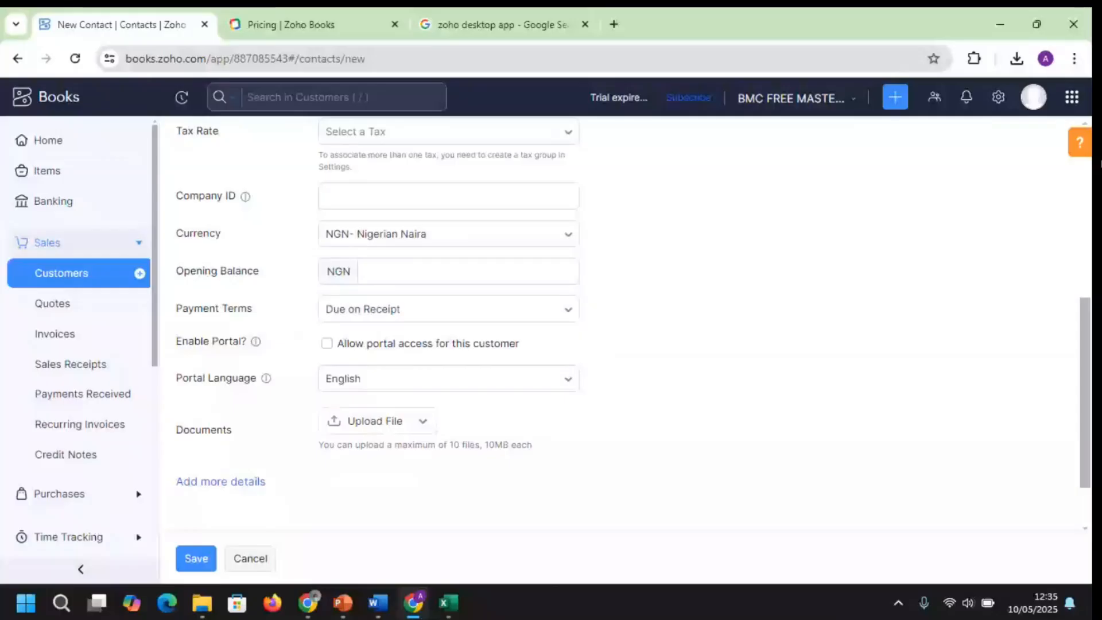
left_click(195, 558)
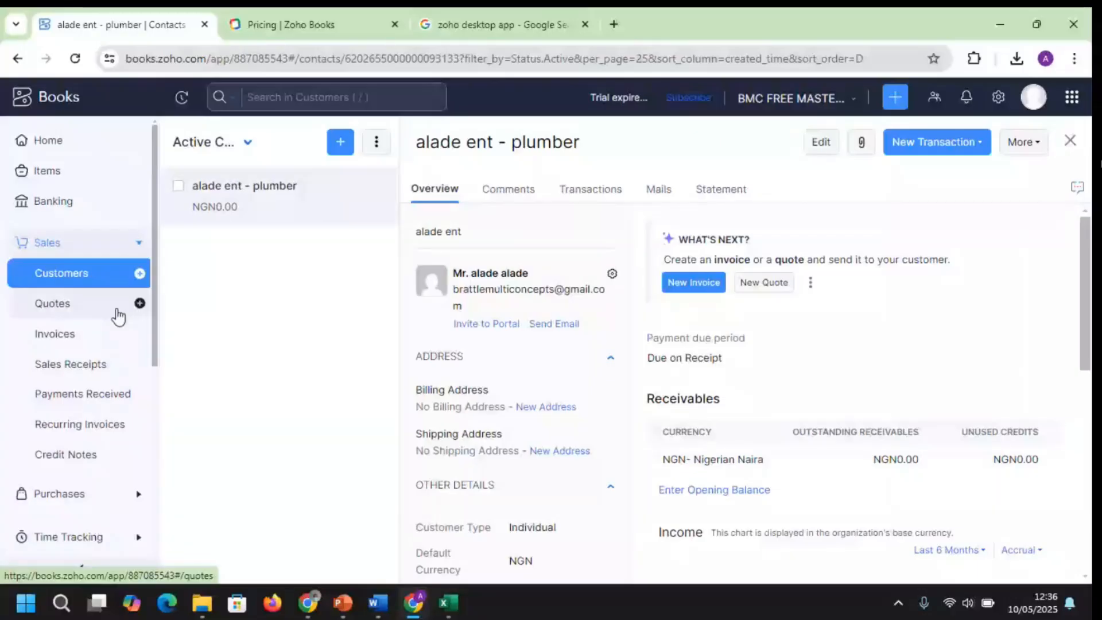
mouse_move(342, 603)
left_click(345, 516)
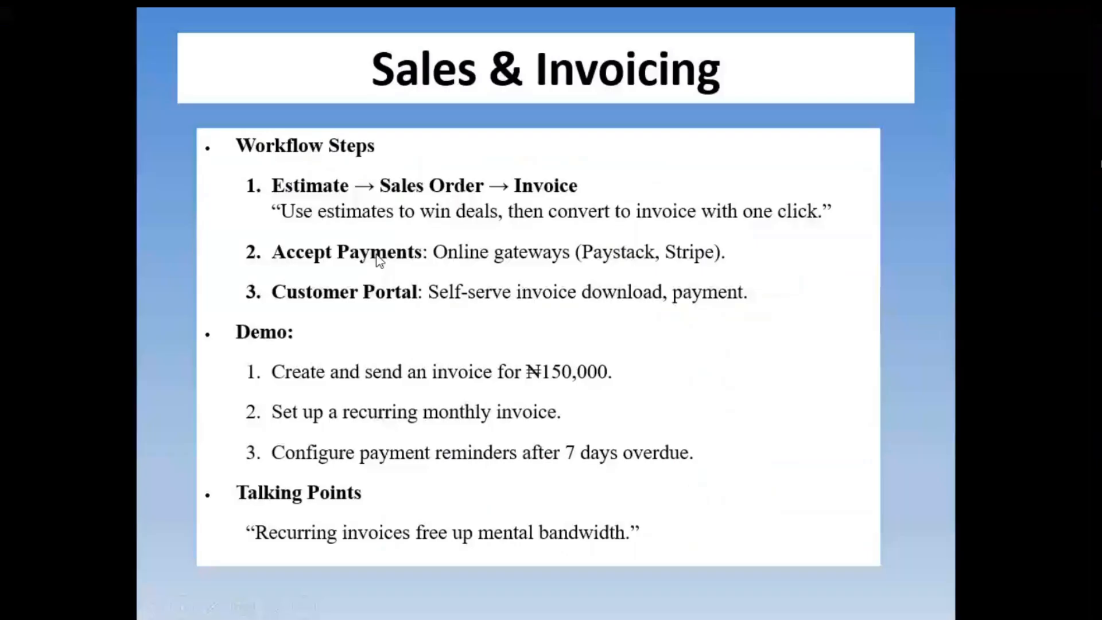
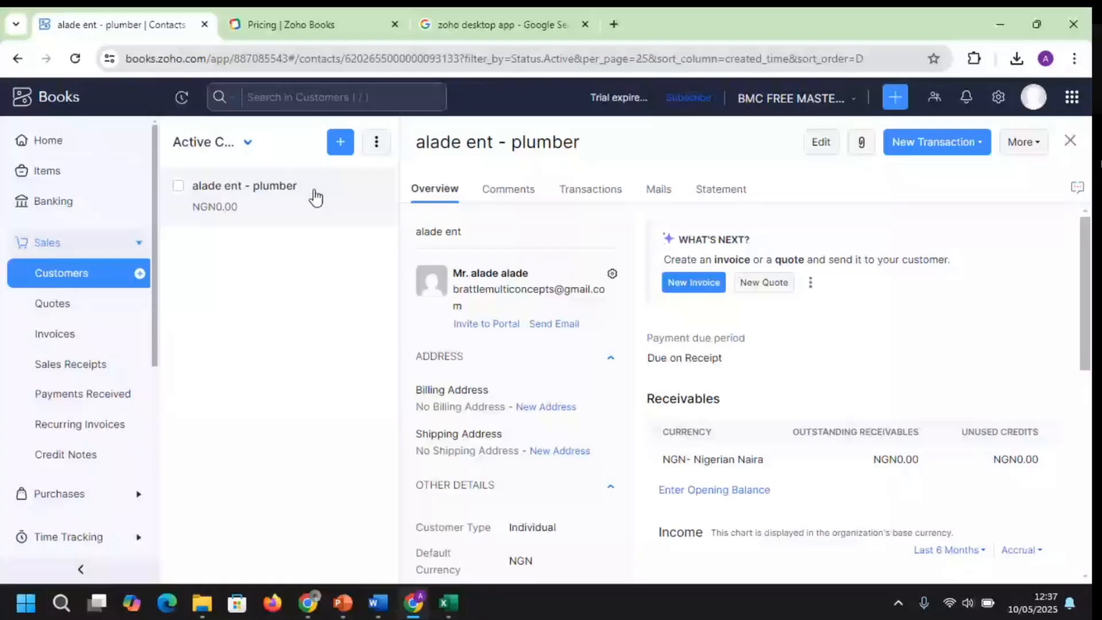
Enable the customer portal for 'alade ent - plumber' so its primary contact gets an invitation
left_click(179, 186)
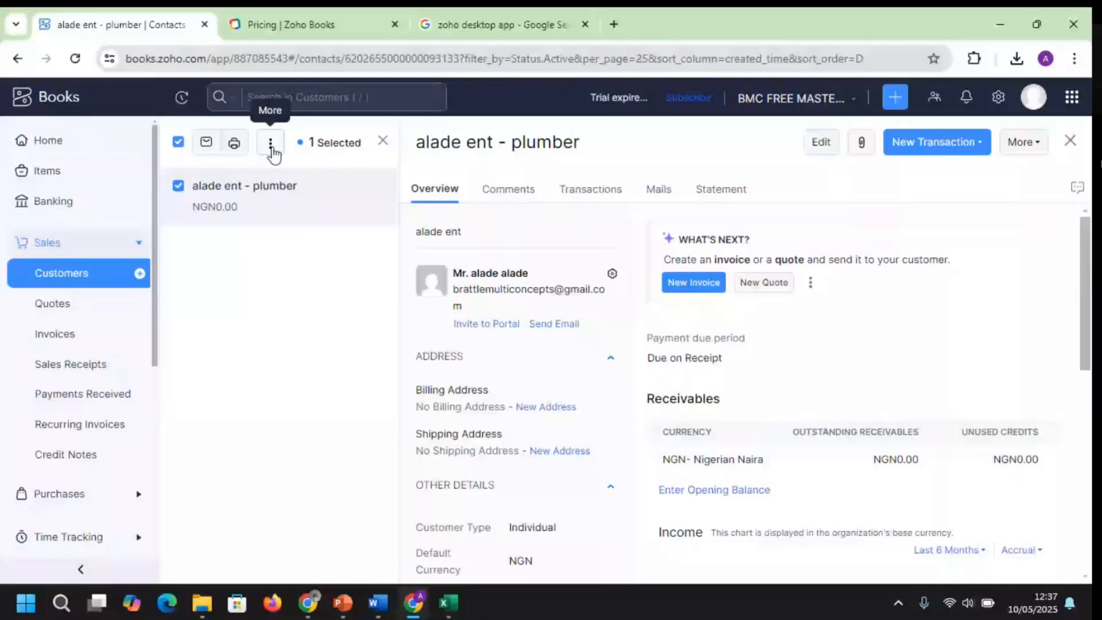
left_click(272, 150)
left_click(342, 199)
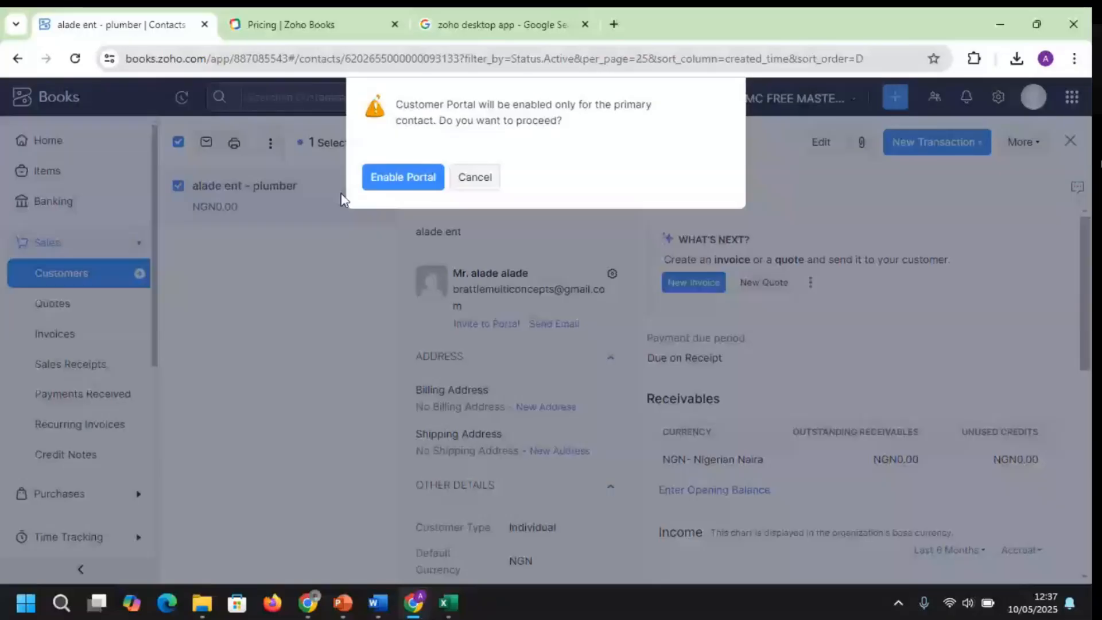
left_click(403, 178)
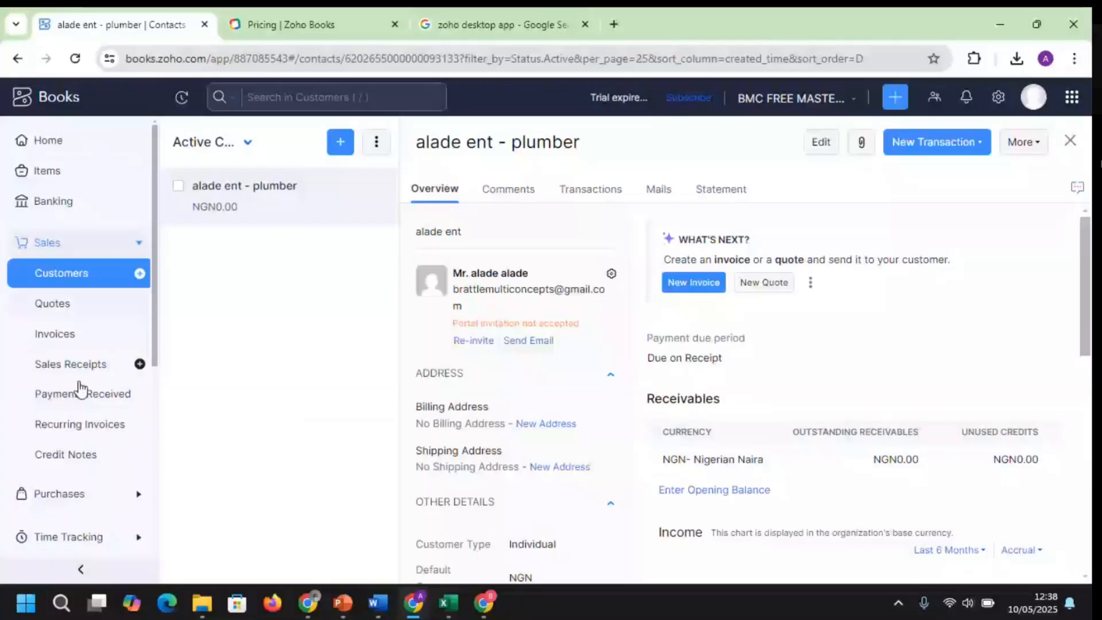
Open Invoices and save the default transaction preferences: transaction-level discounts, tax exclusive, no rounding
left_click(55, 335)
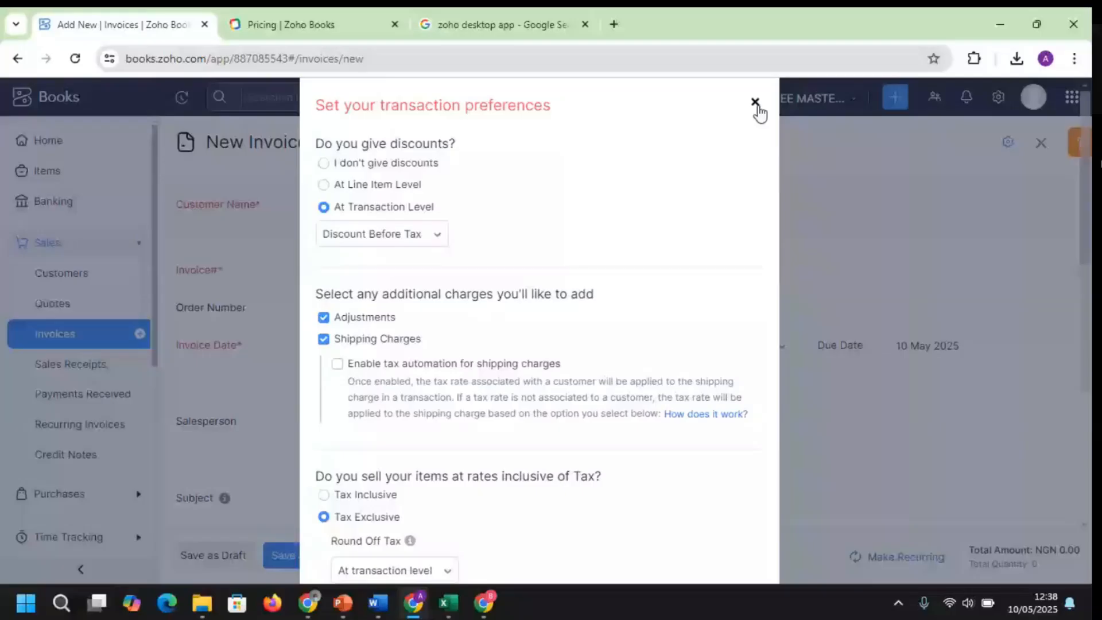
left_click(757, 108)
left_click(81, 283)
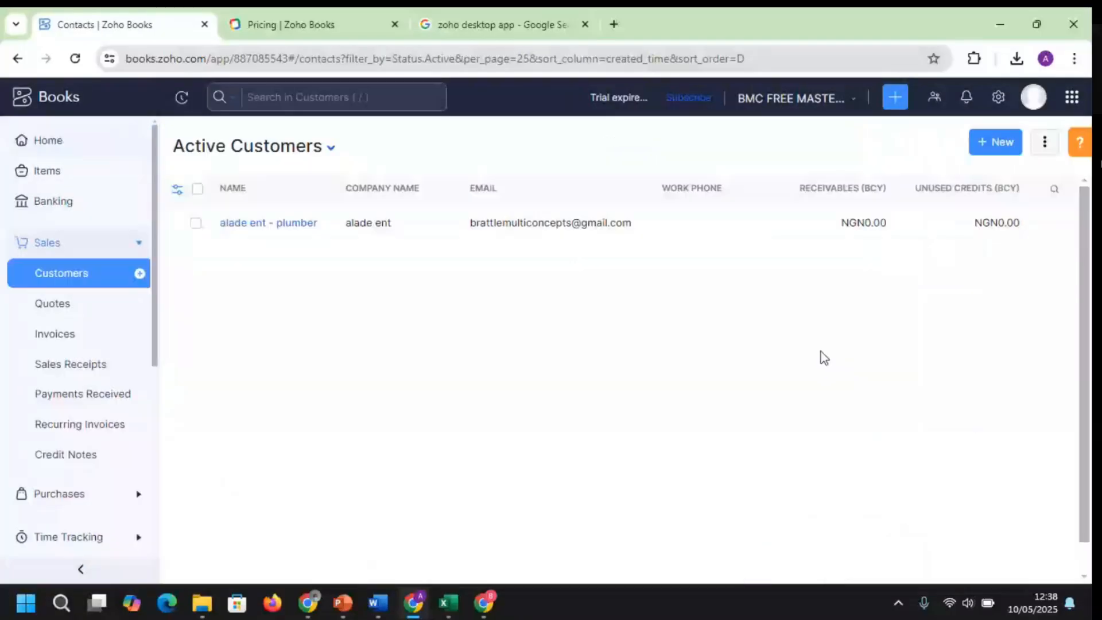
left_click(57, 335)
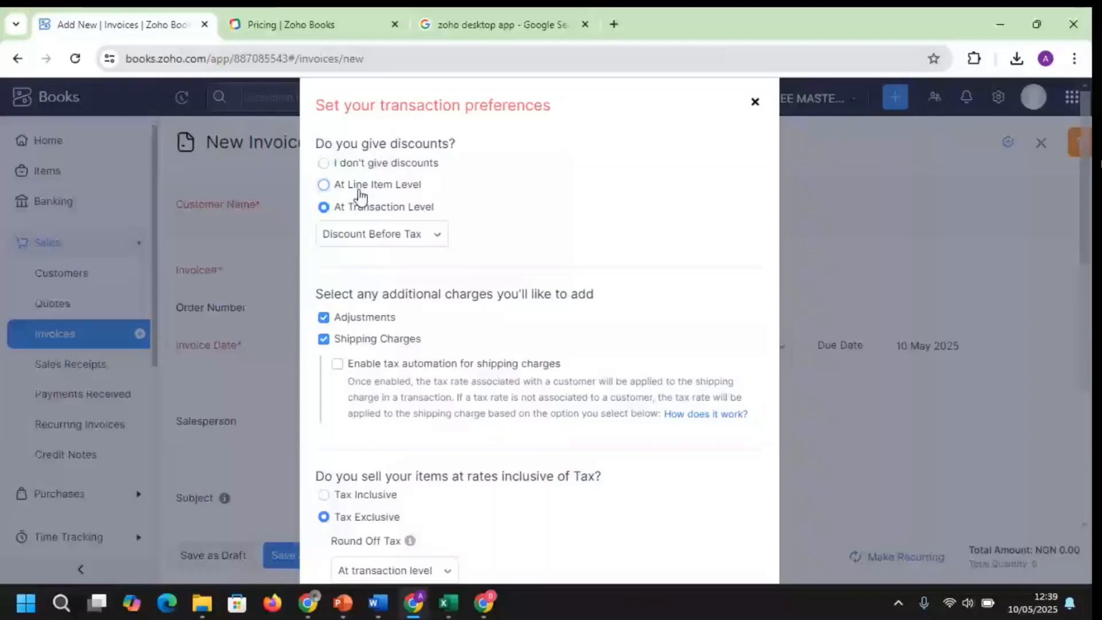
scroll(687, 235, "down", 3)
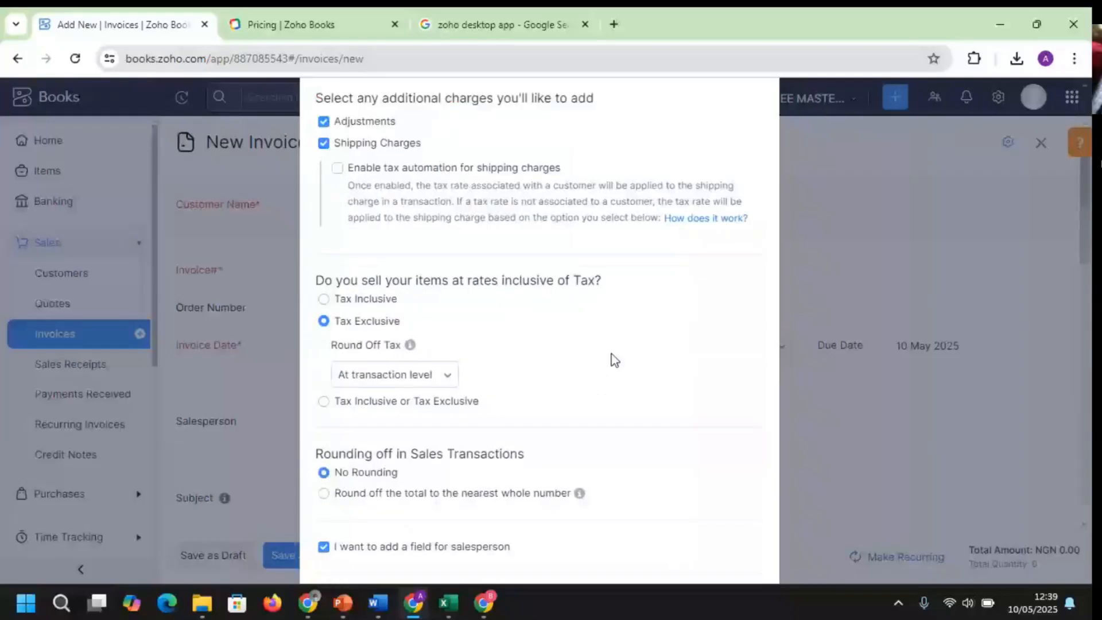
scroll(614, 360, "down", 2)
left_click(382, 532)
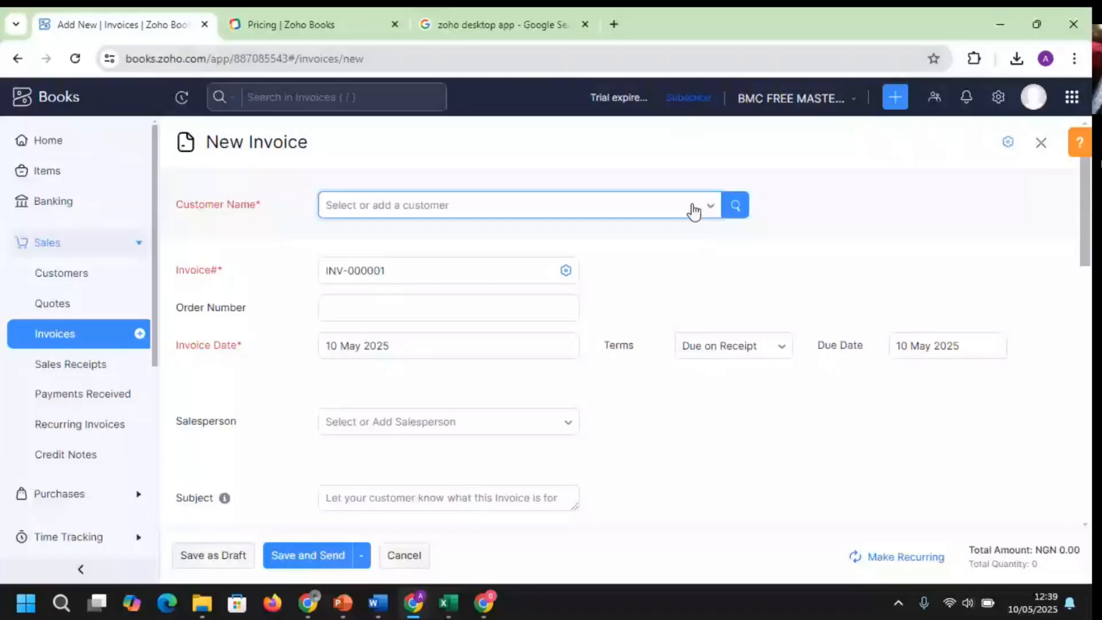
Choose 'alade ent - plumber' as the customer on invoice INV-000001
left_click(693, 208)
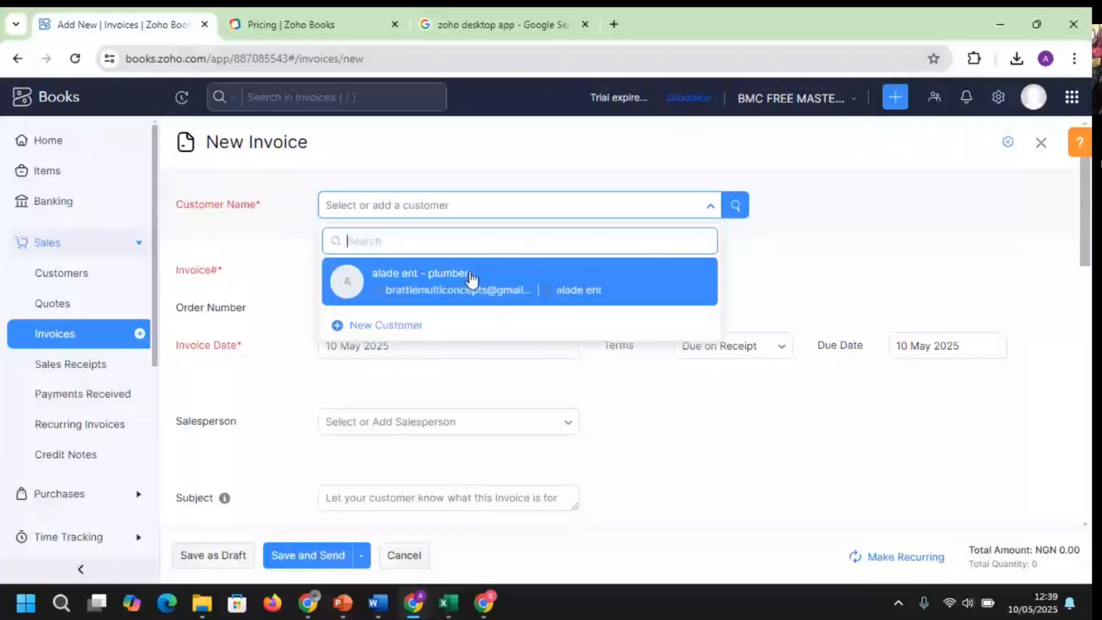
left_click(468, 278)
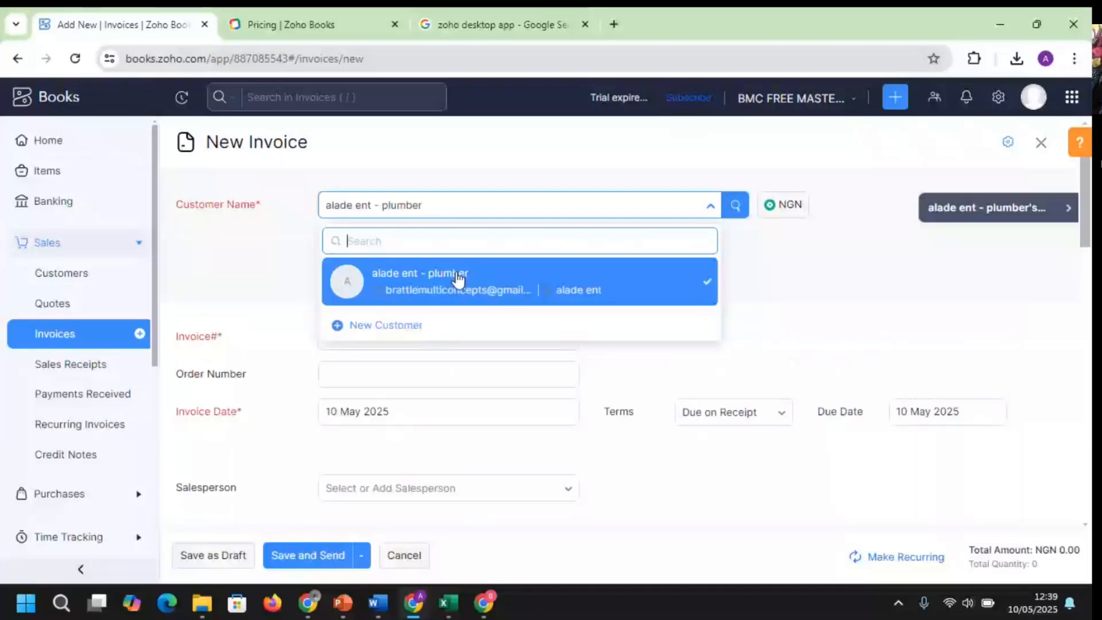
left_click(737, 206)
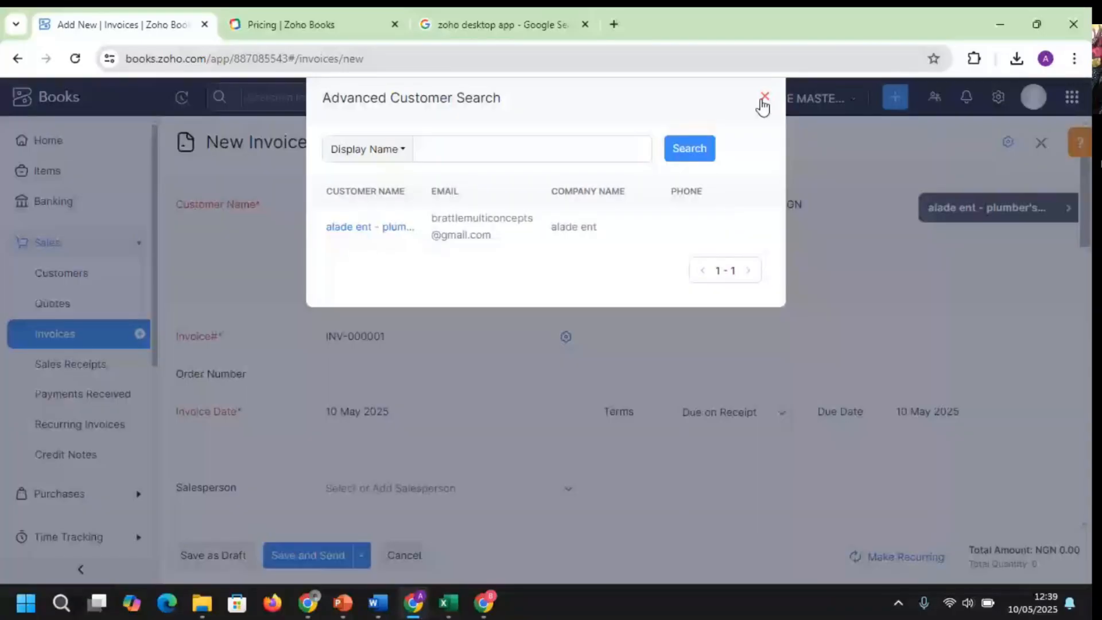
left_click(764, 98)
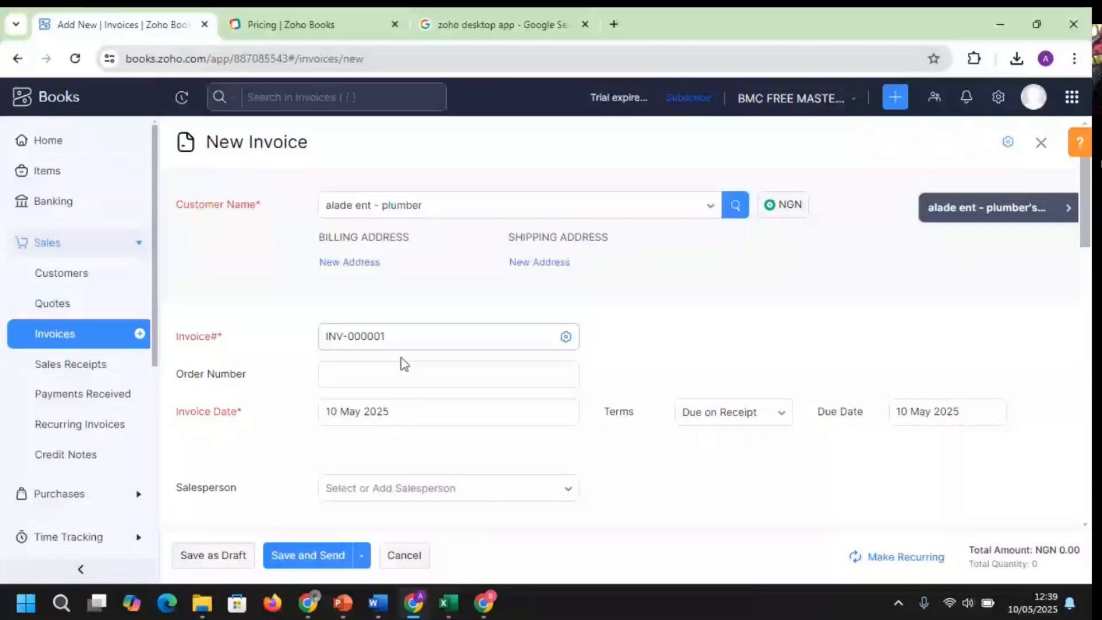
Set the invoice payment terms to Custom
left_click(486, 340)
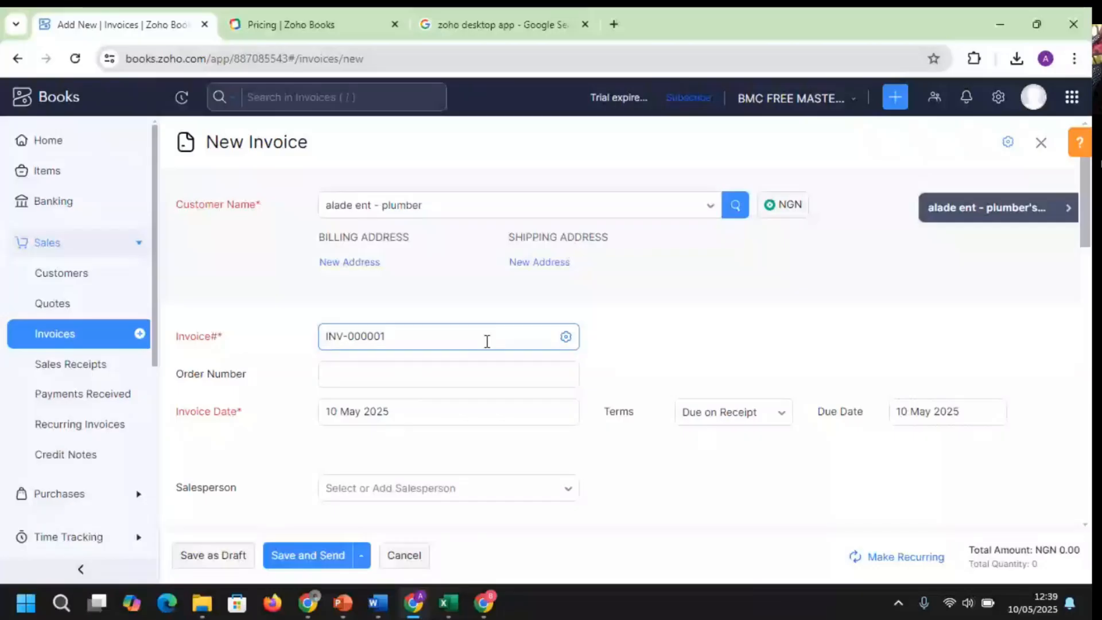
left_click(520, 336)
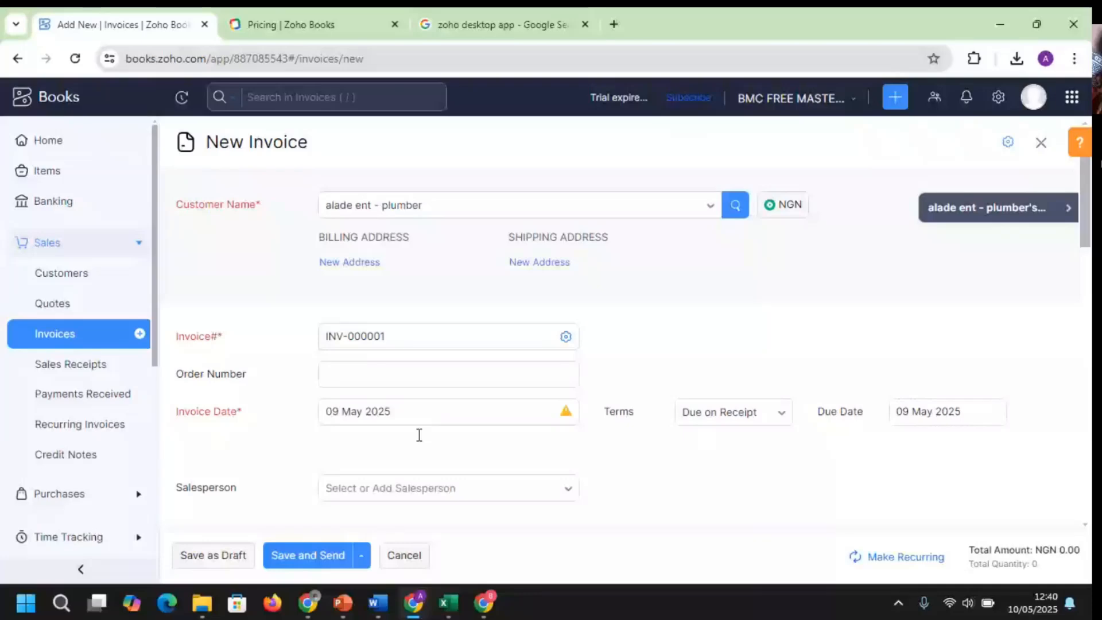
left_click(729, 412)
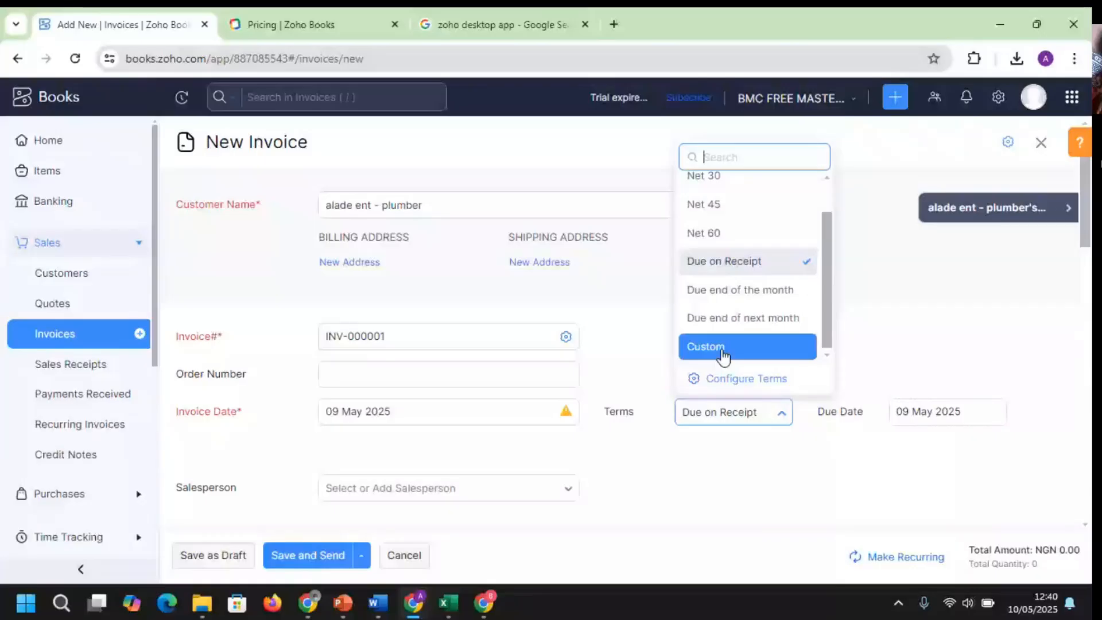
left_click(722, 347)
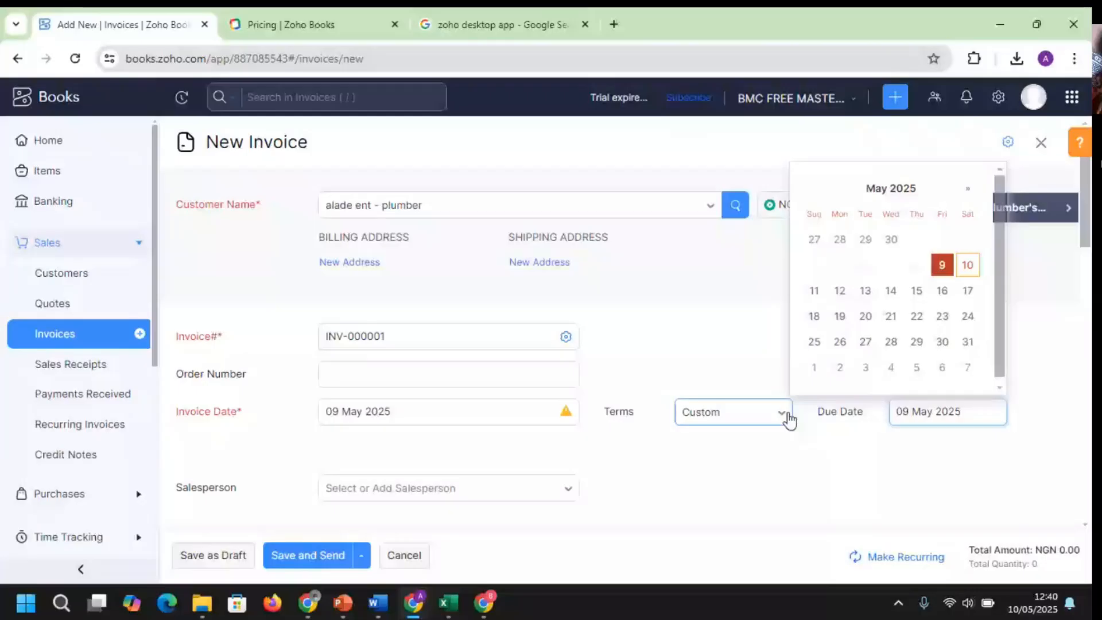
Set the due date to 12 May 2025 and enter a subject line
left_click(840, 293)
scroll(459, 285, "down", 5)
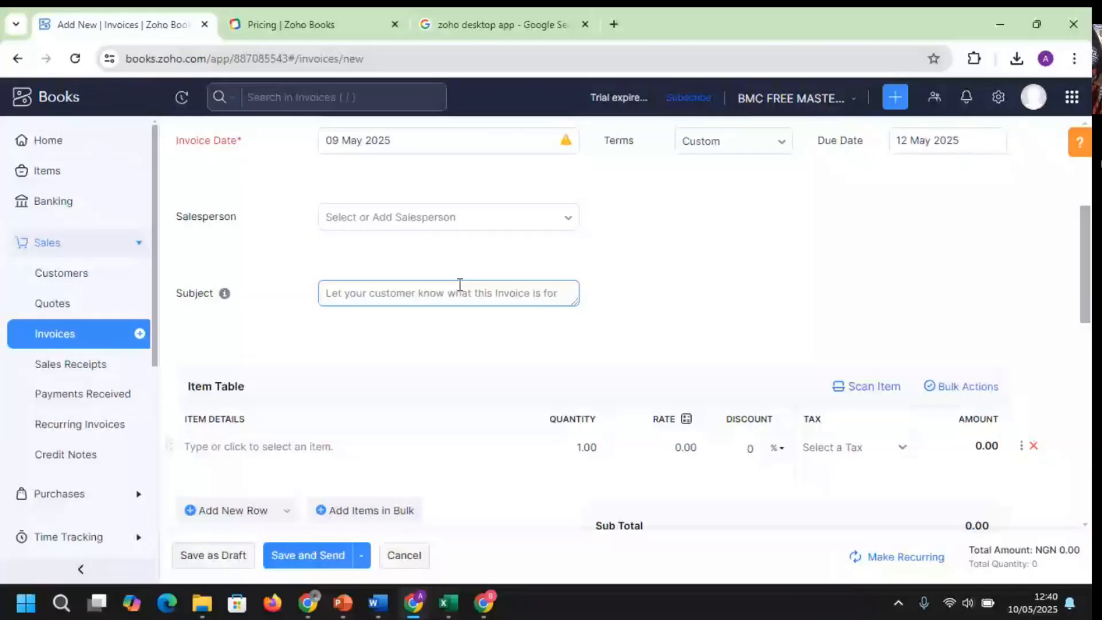
left_click(413, 217)
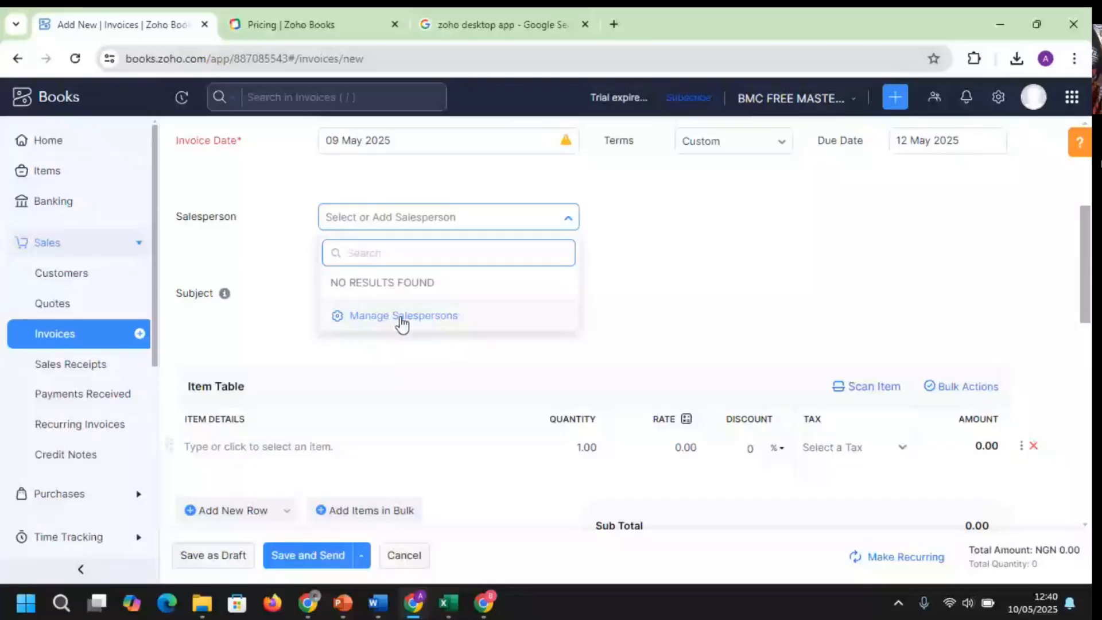
left_click(375, 294)
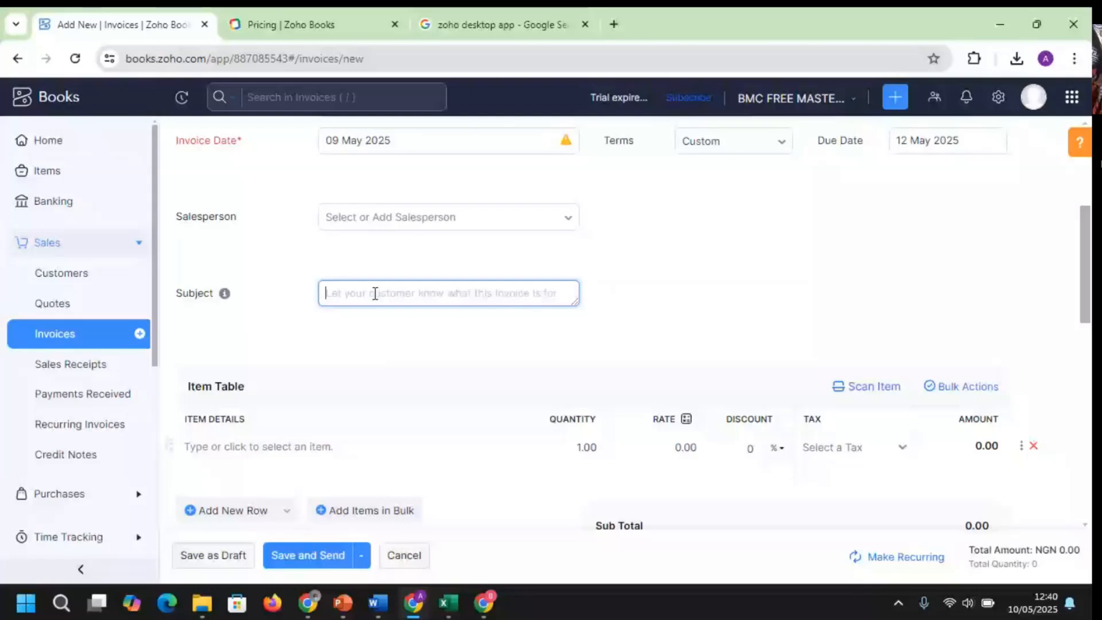
type("supply ")
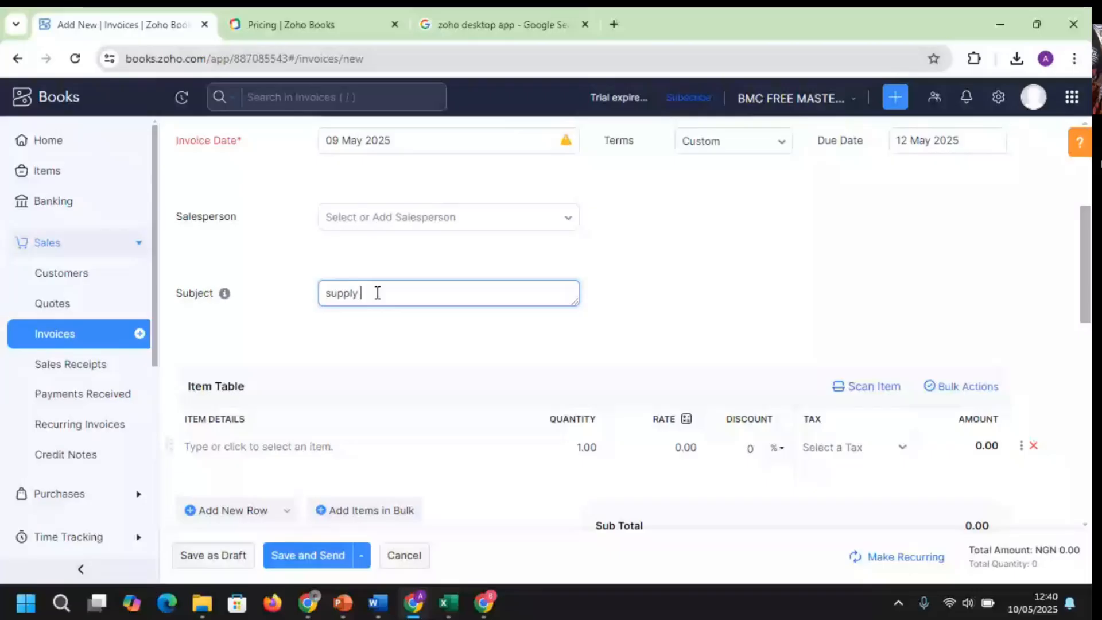
type("of noodle")
left_click(600, 304)
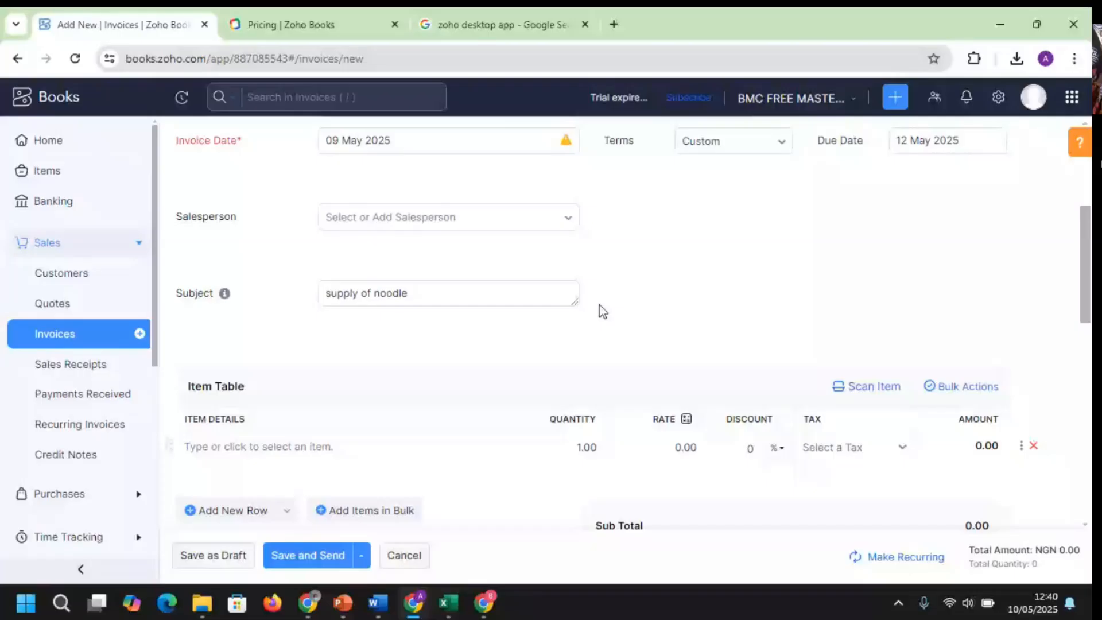
Change the invoice subject to 'plumbing service'
scroll(322, 212, "down", 4)
left_click(322, 212)
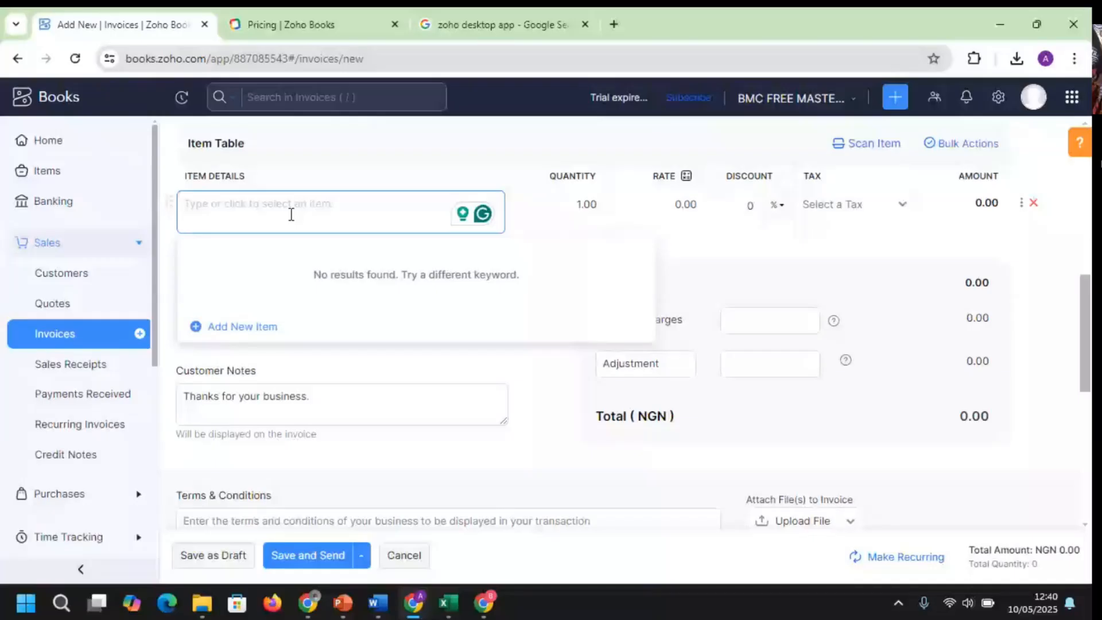
scroll(408, 397, "up", 5)
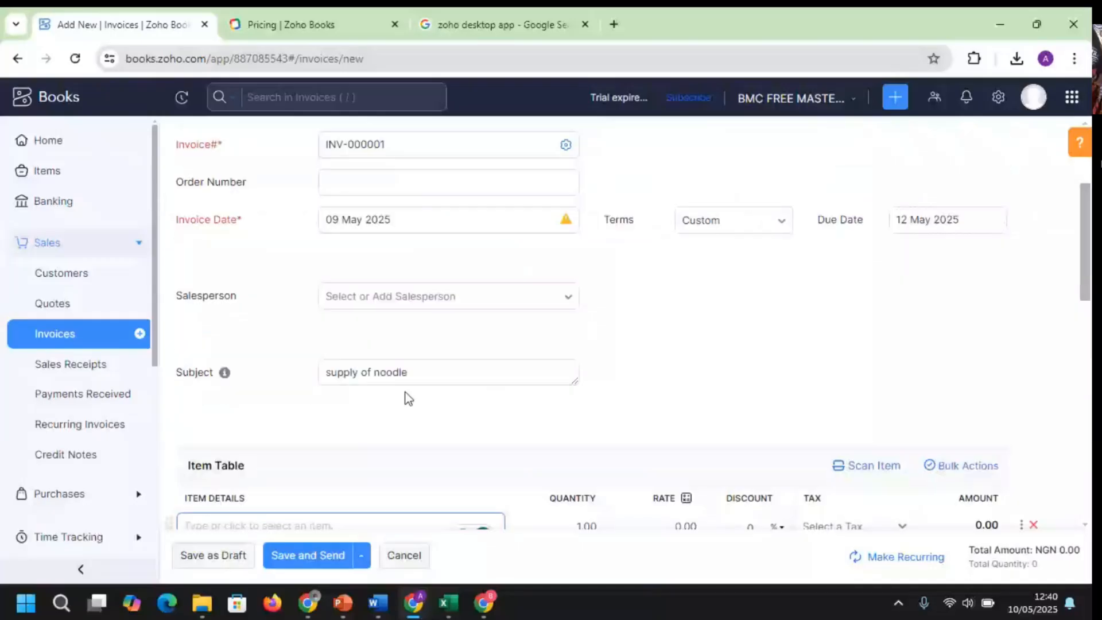
left_click_drag(410, 373, 257, 375)
type("plu")
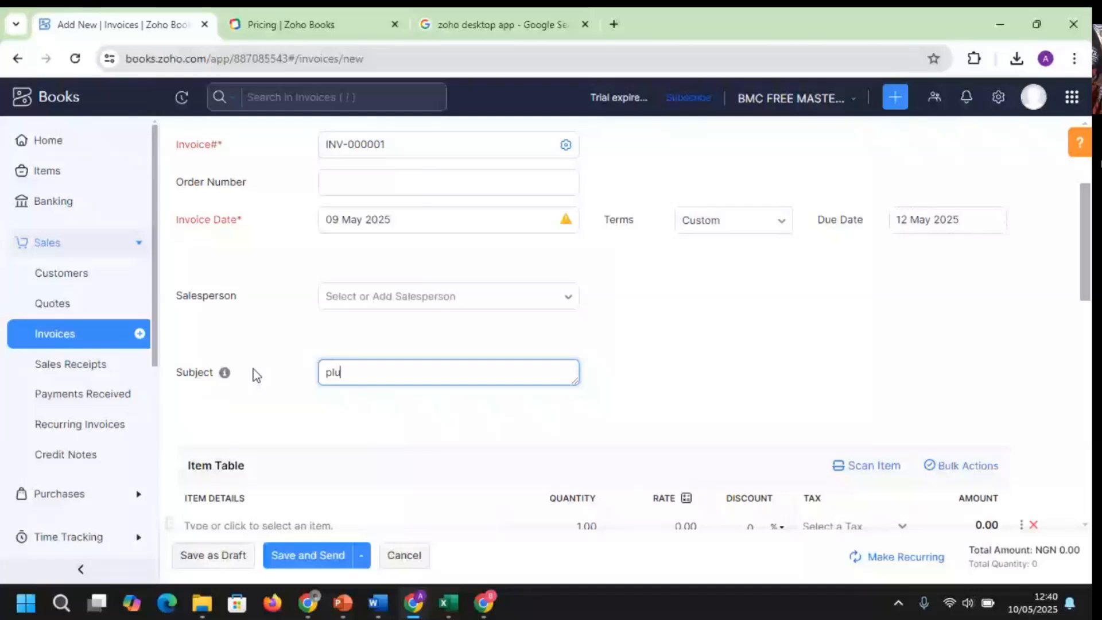
type("mbing servic")
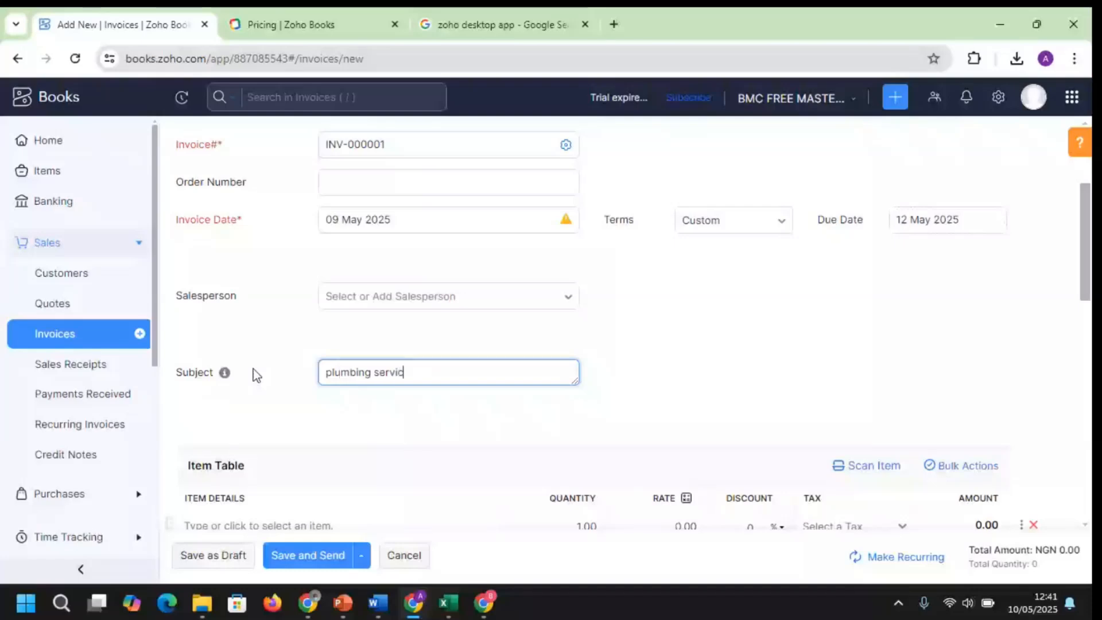
type("e")
left_click(1089, 274)
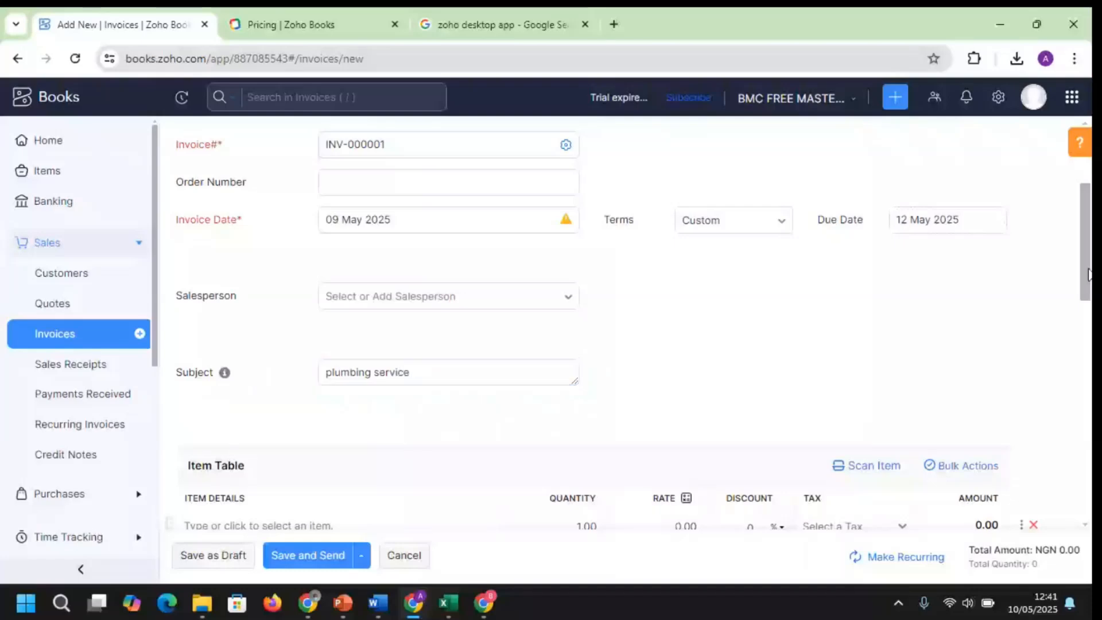
left_click_drag(1089, 274, 1090, 347)
left_click(344, 257)
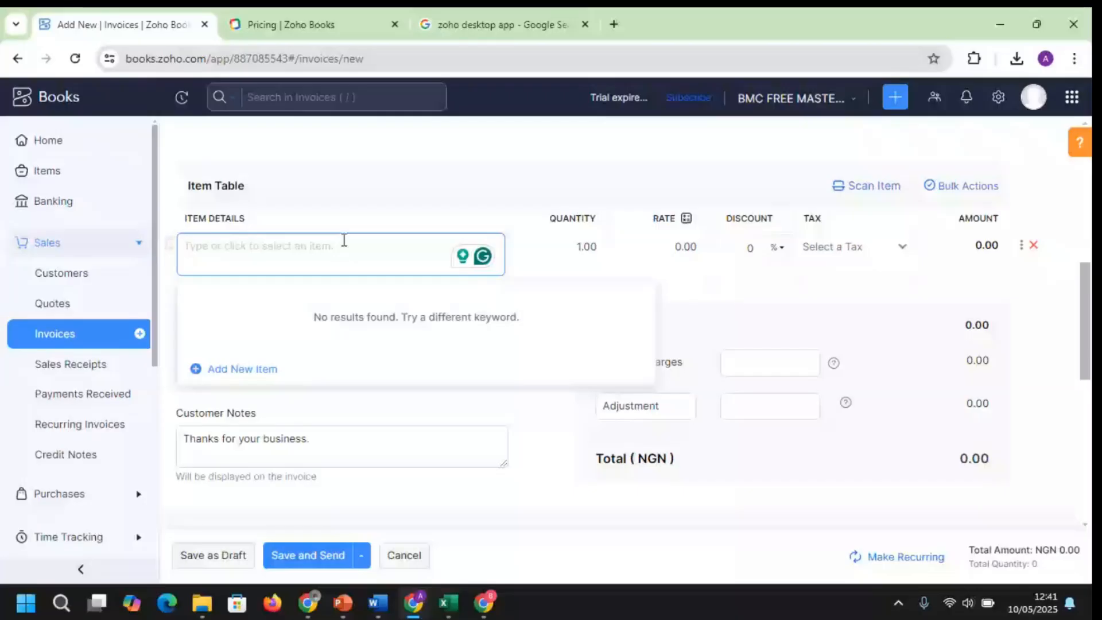
Add a TOILET SEAT line with quantity 3, rate 23000 and VAT [7.5%]
type("aa")
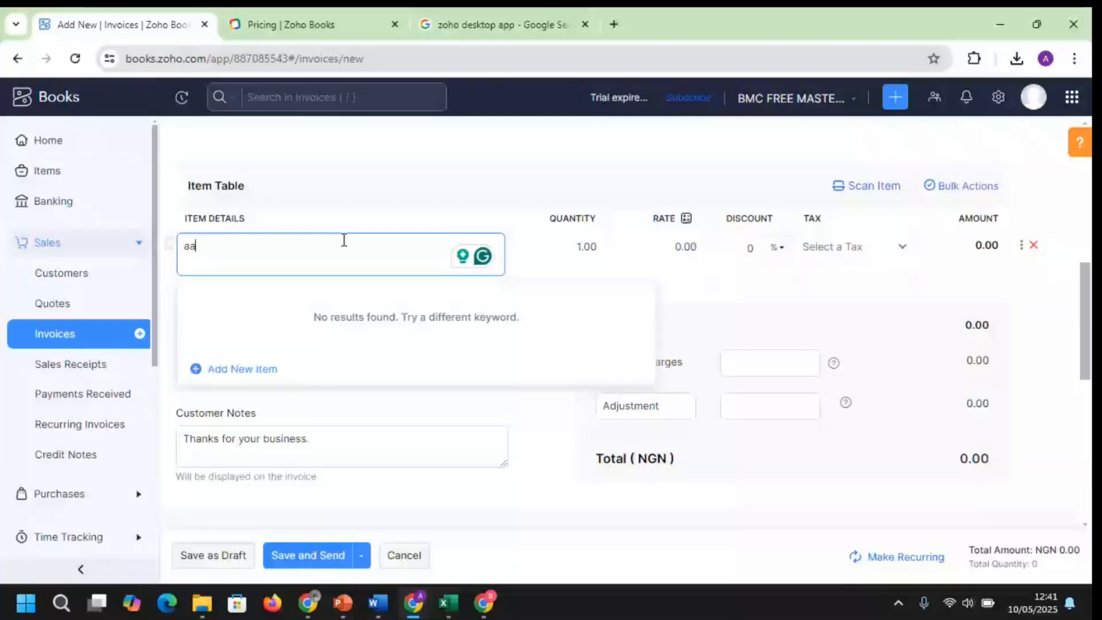
type("TOILET ")
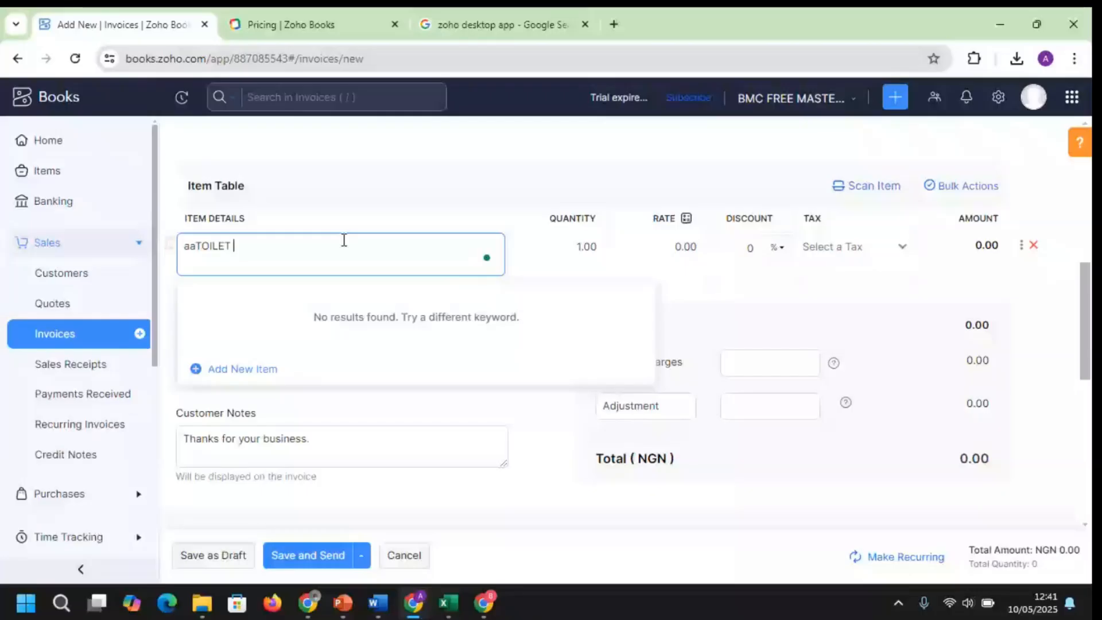
type("SEAT")
left_click(192, 246)
key("BackSpace")
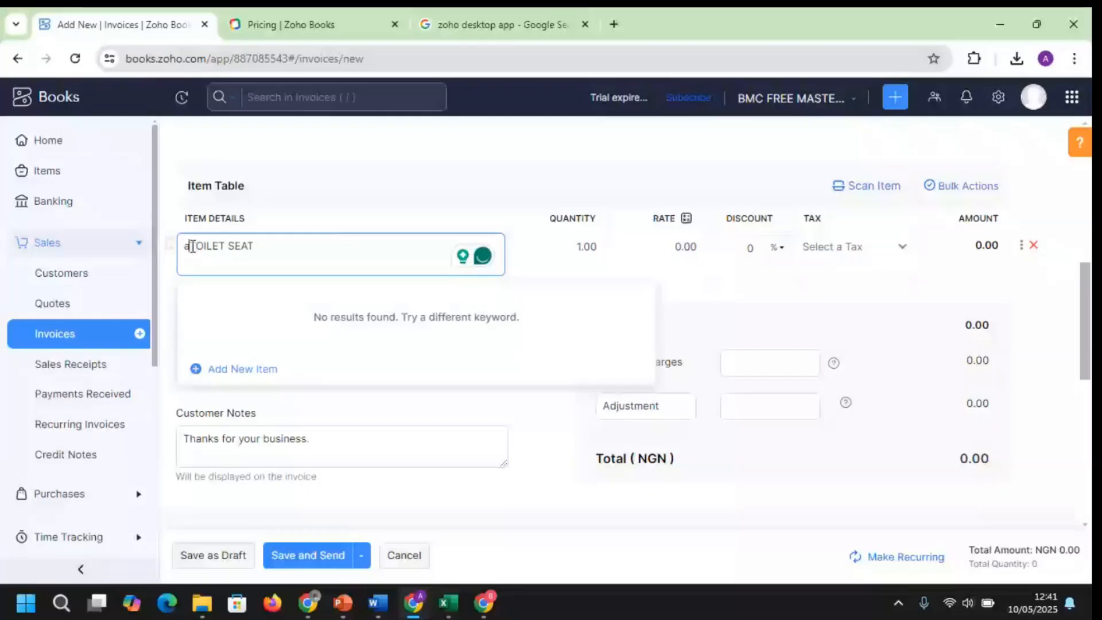
key("BackSpace")
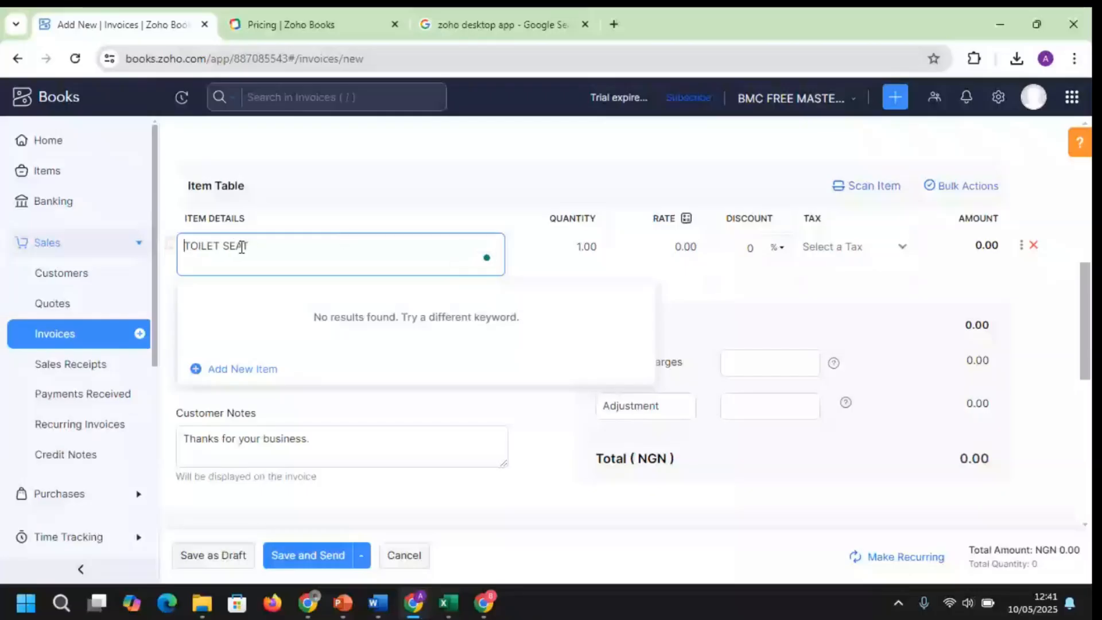
left_click(560, 243)
type("3")
key("Tab")
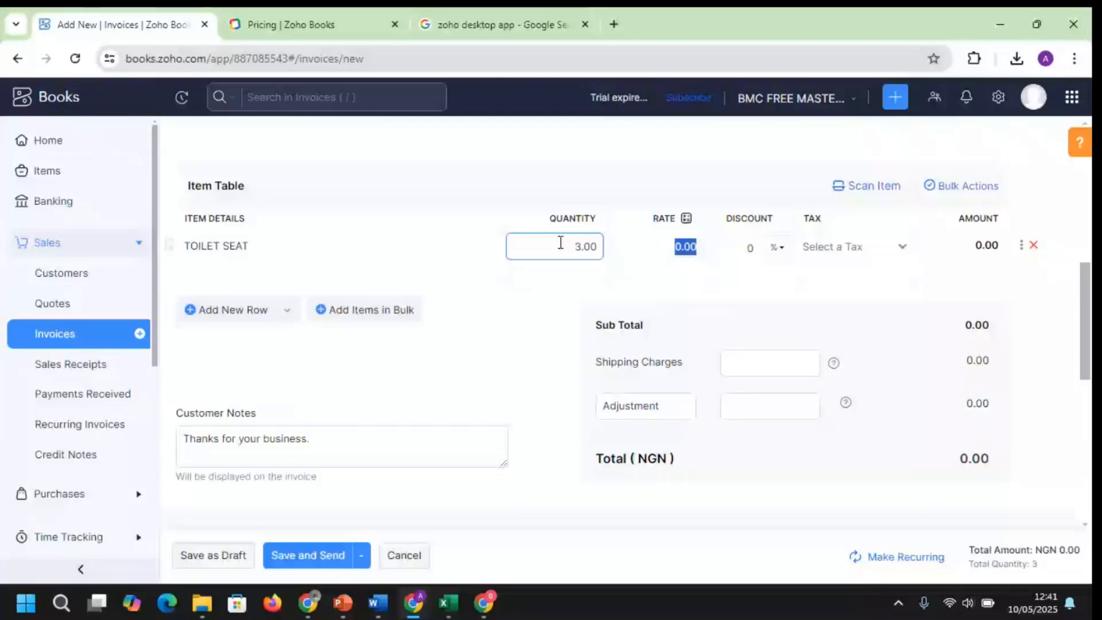
type("230")
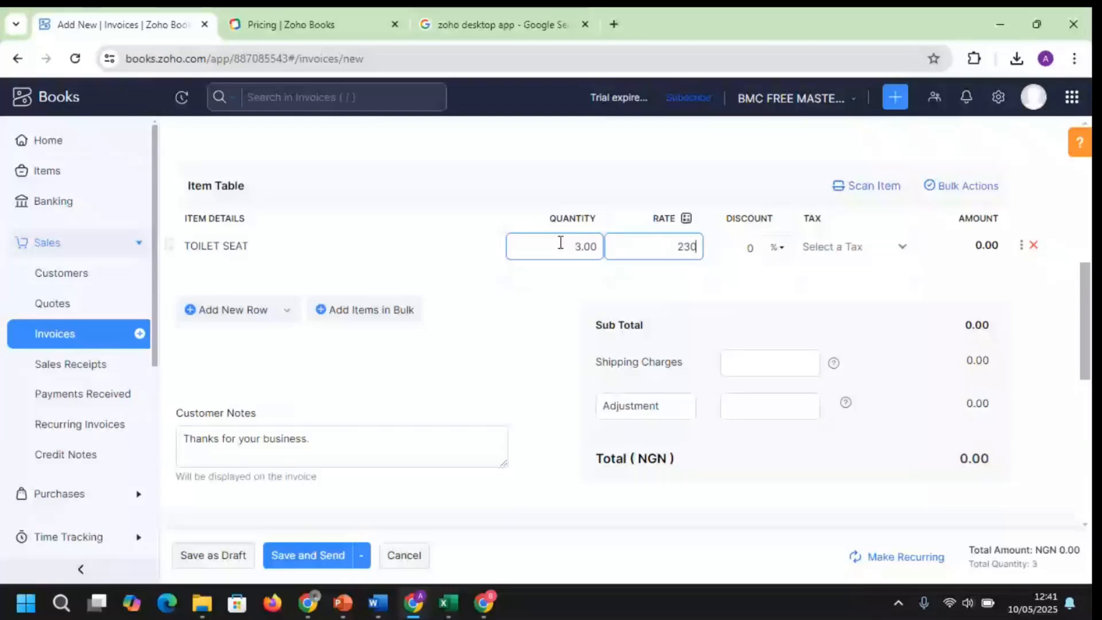
type("00")
key("Tab")
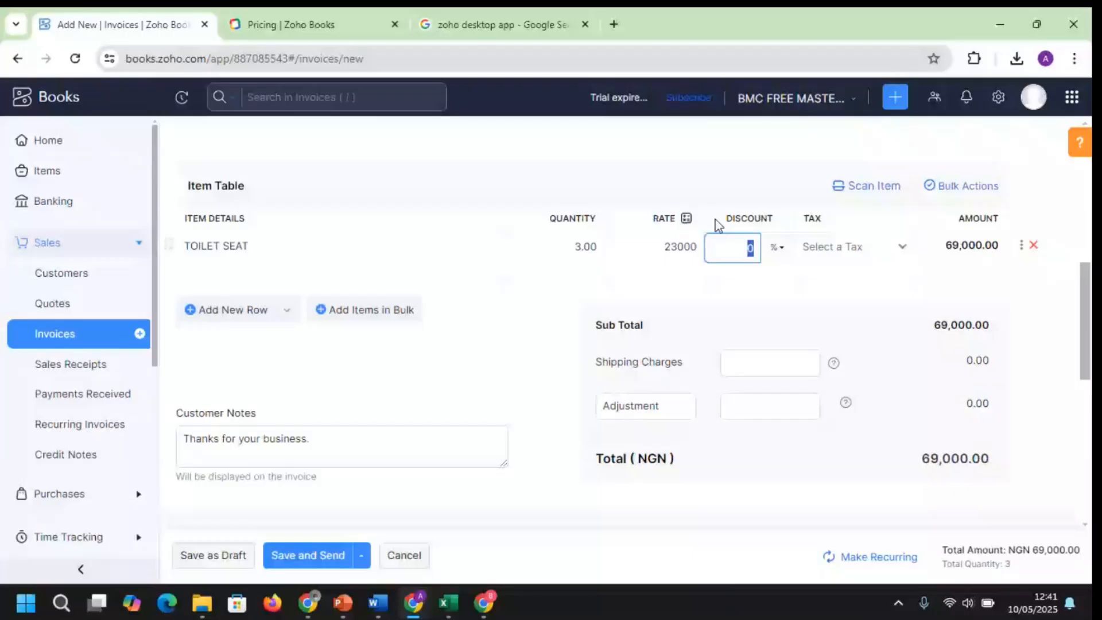
left_click(778, 253)
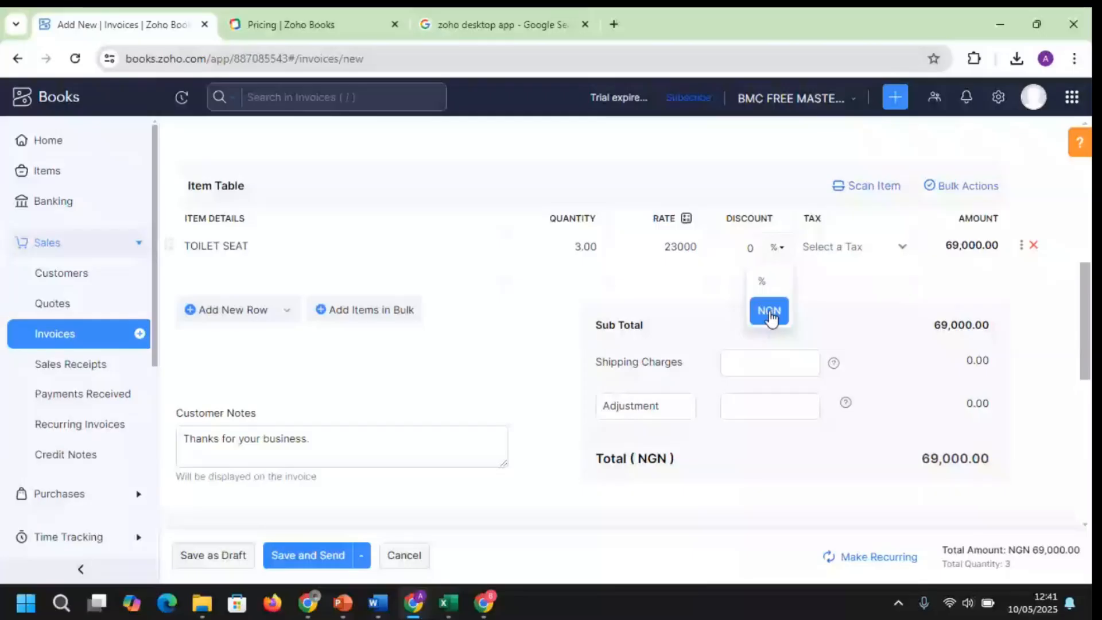
left_click(904, 251)
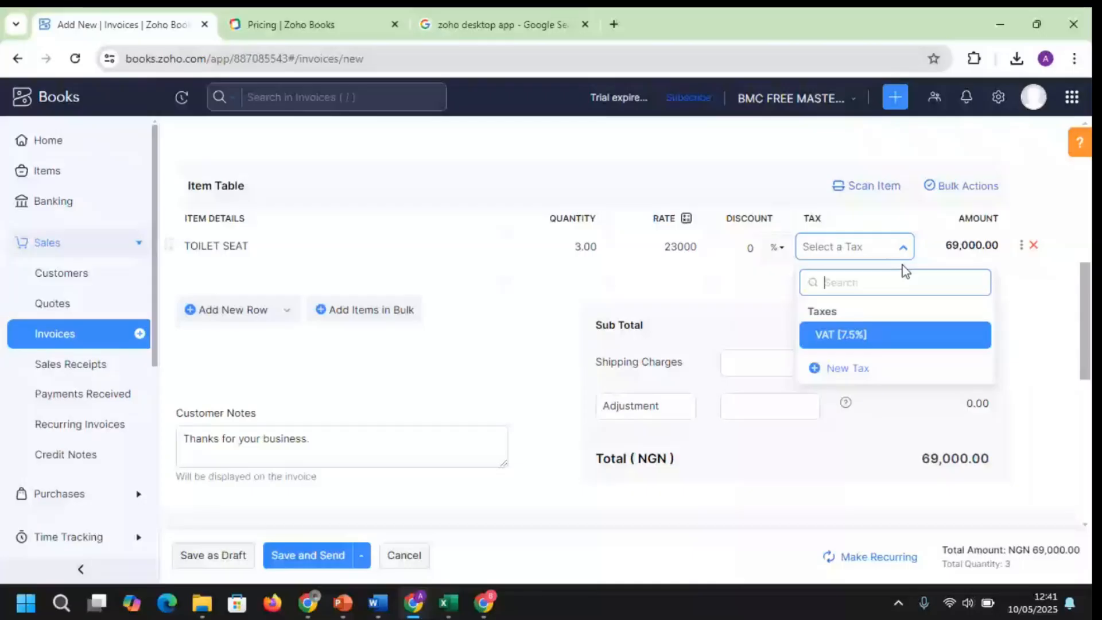
left_click(325, 251)
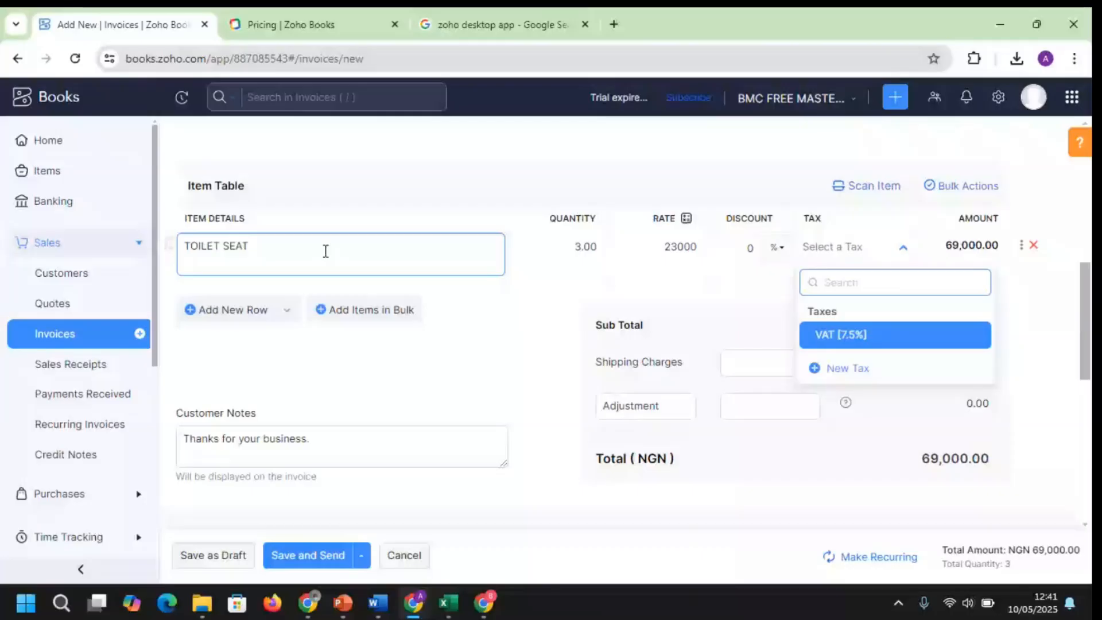
left_click(326, 251)
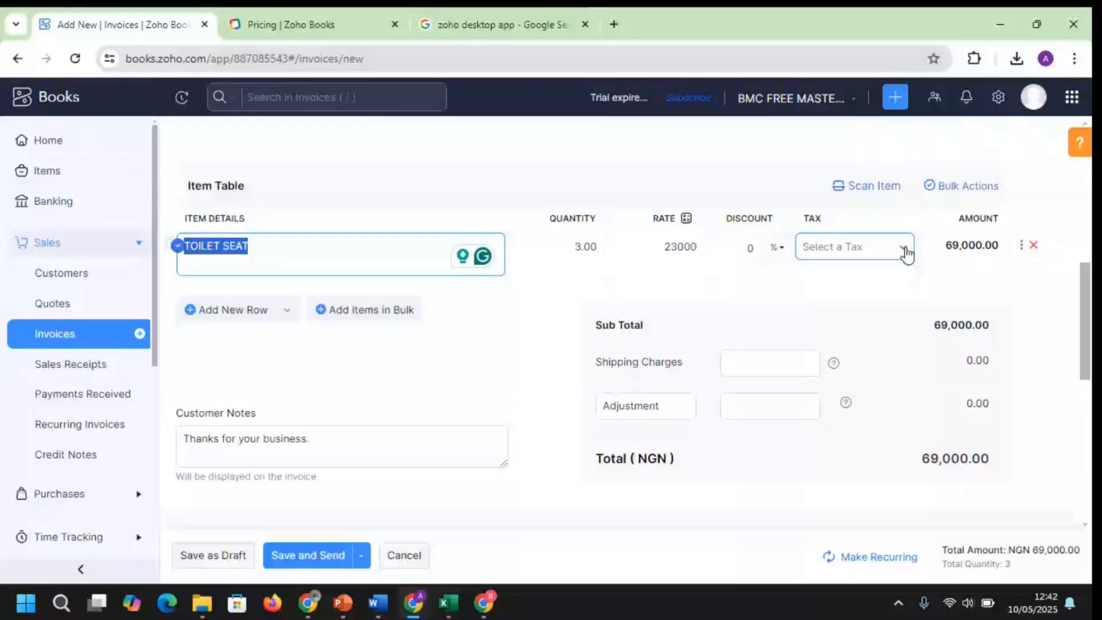
left_click(906, 253)
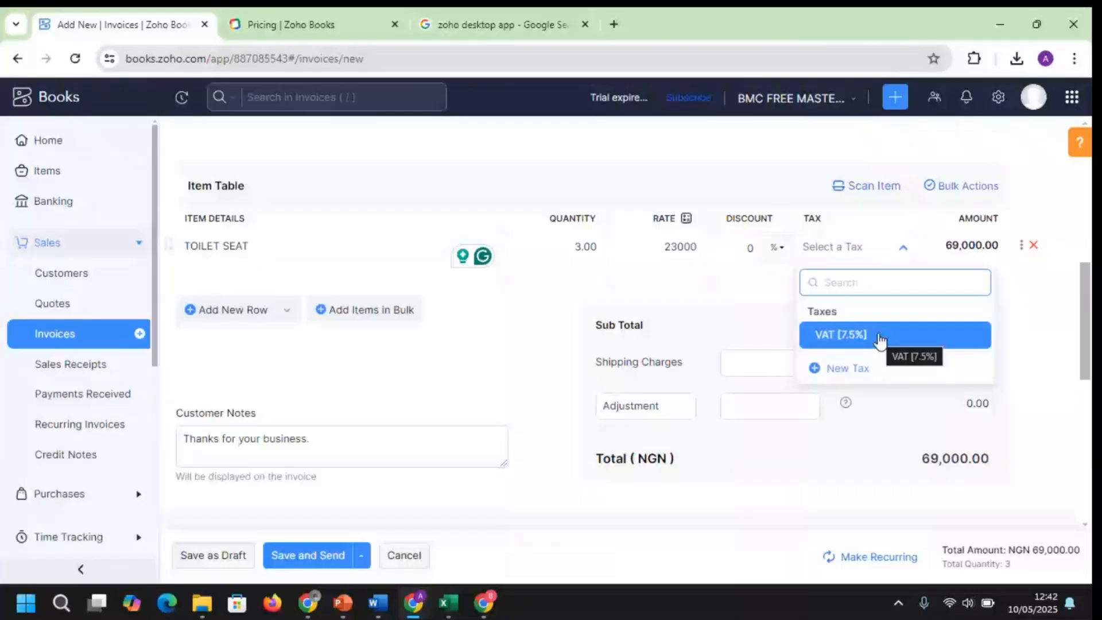
left_click(881, 340)
Add a PIPES line with quantity 10, rate 10000 and VAT [7.5%], totalling NGN 181,675.00
left_click(240, 300)
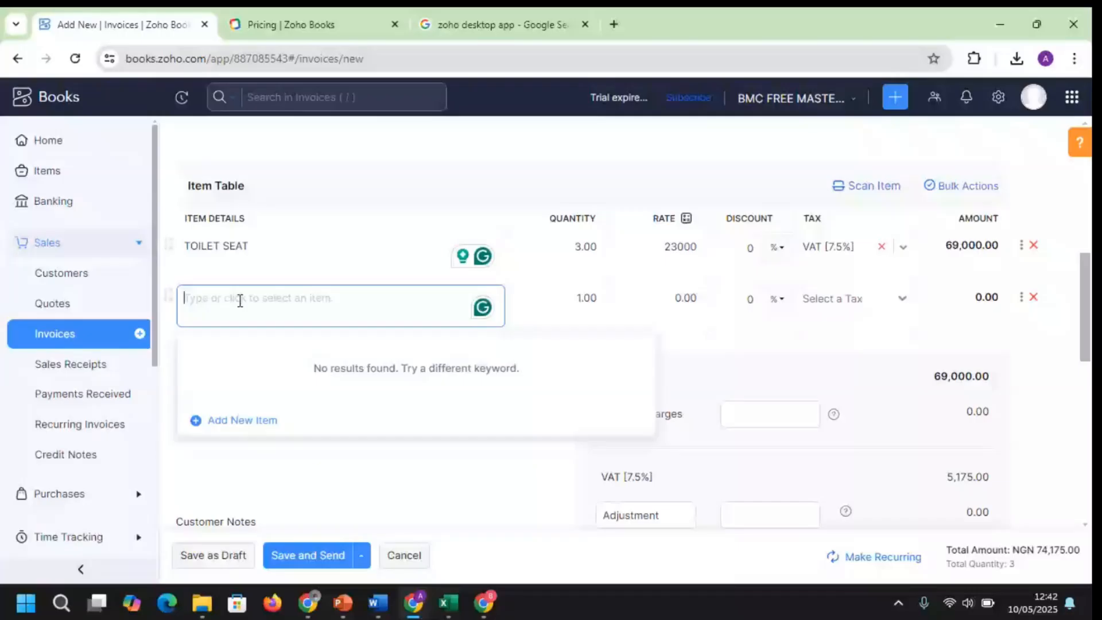
type("PIPES")
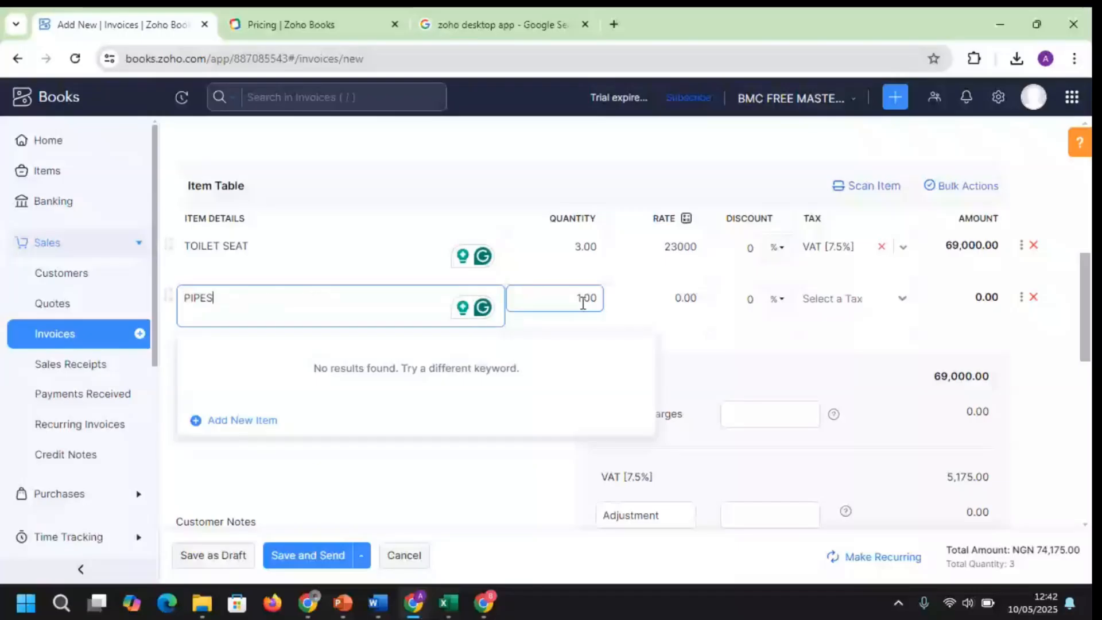
left_click(583, 299)
type("0")
key("Tab")
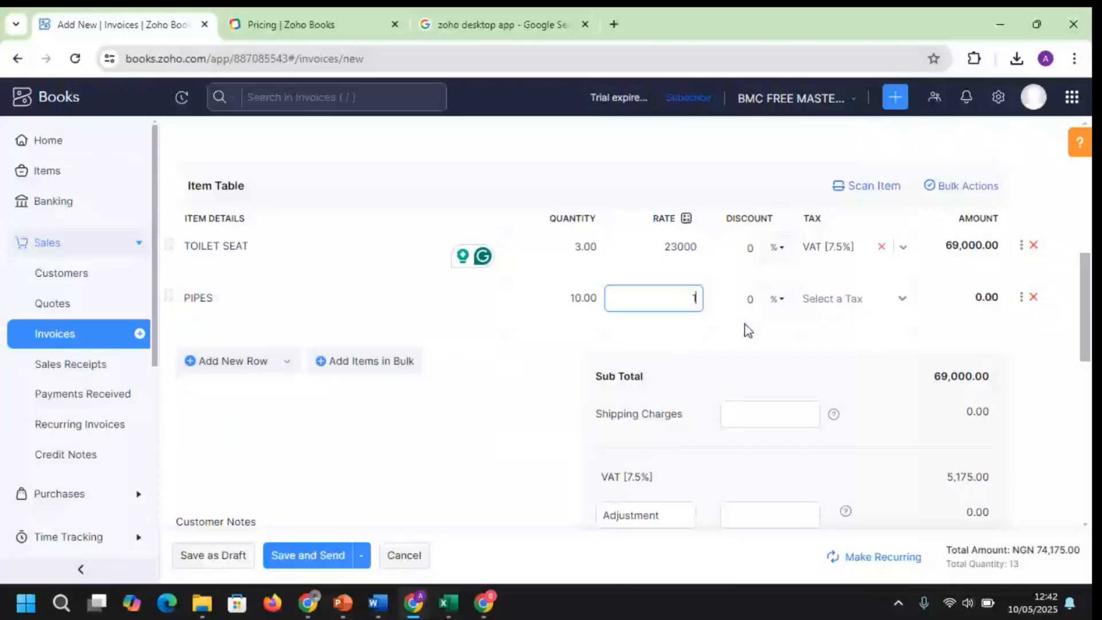
type("10000")
key("Tab")
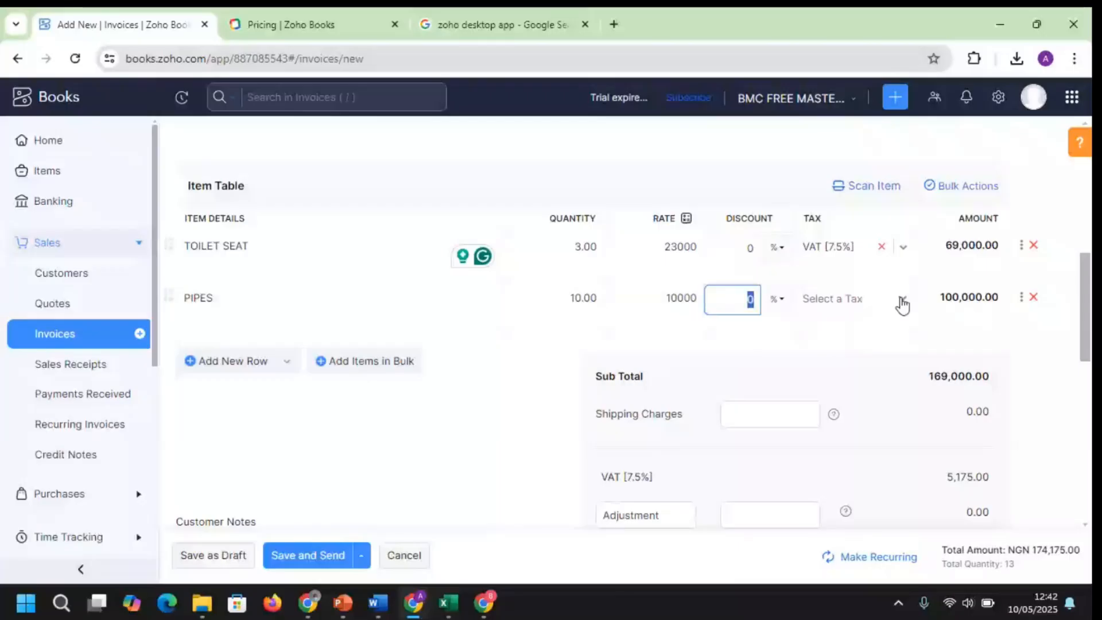
left_click(903, 304)
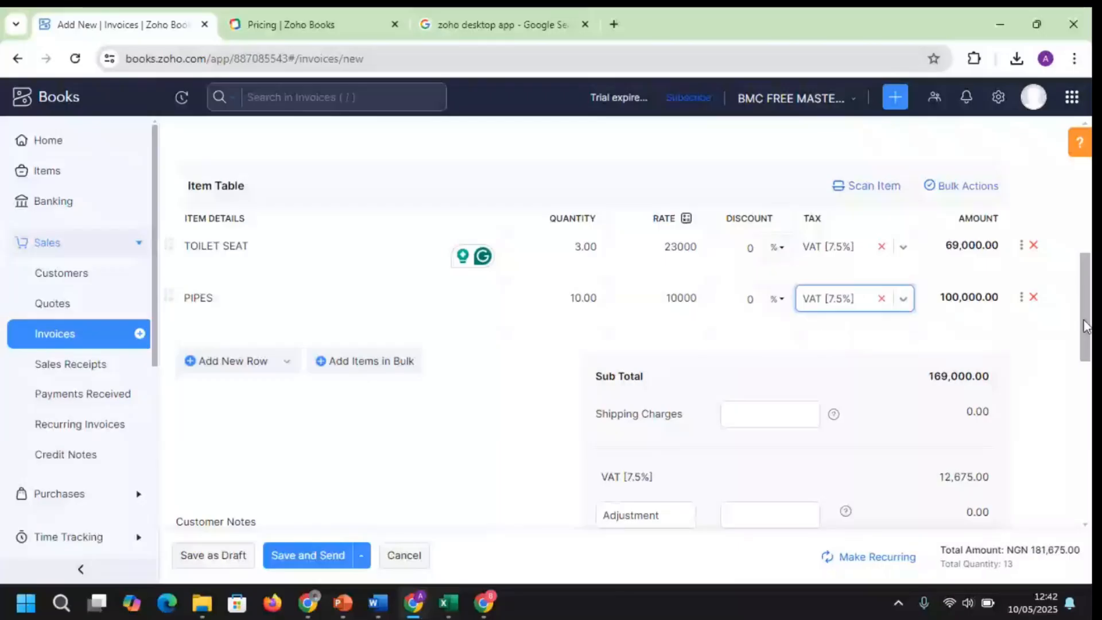
left_click_drag(1087, 325, 1089, 379)
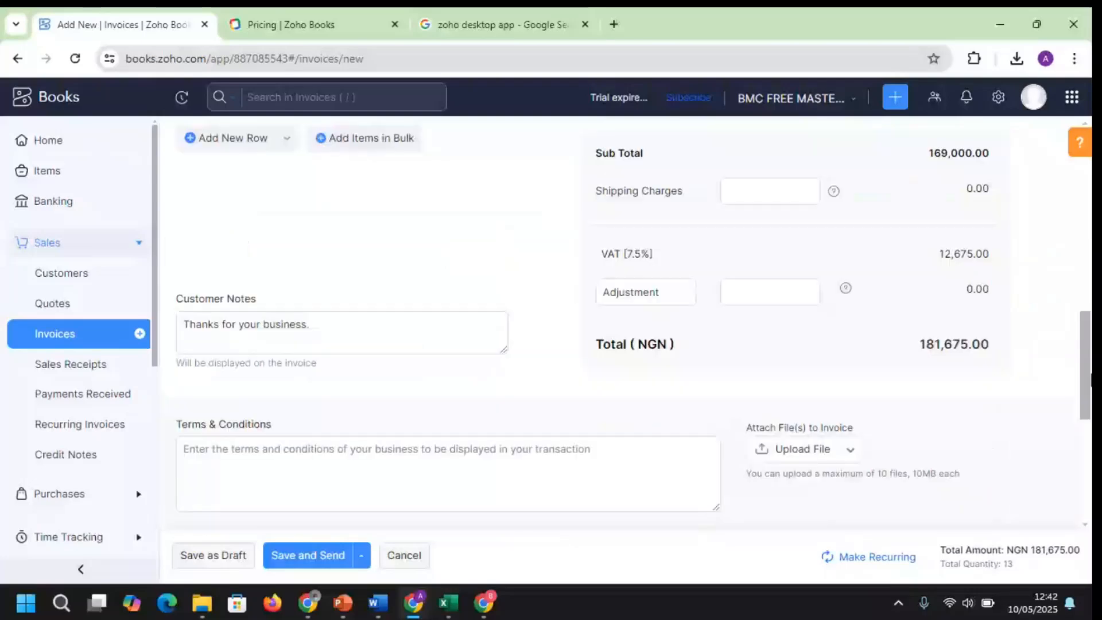
left_click_drag(1090, 379, 1091, 356)
scroll(1087, 342, "up", 1)
scroll(964, 195, "up", 1)
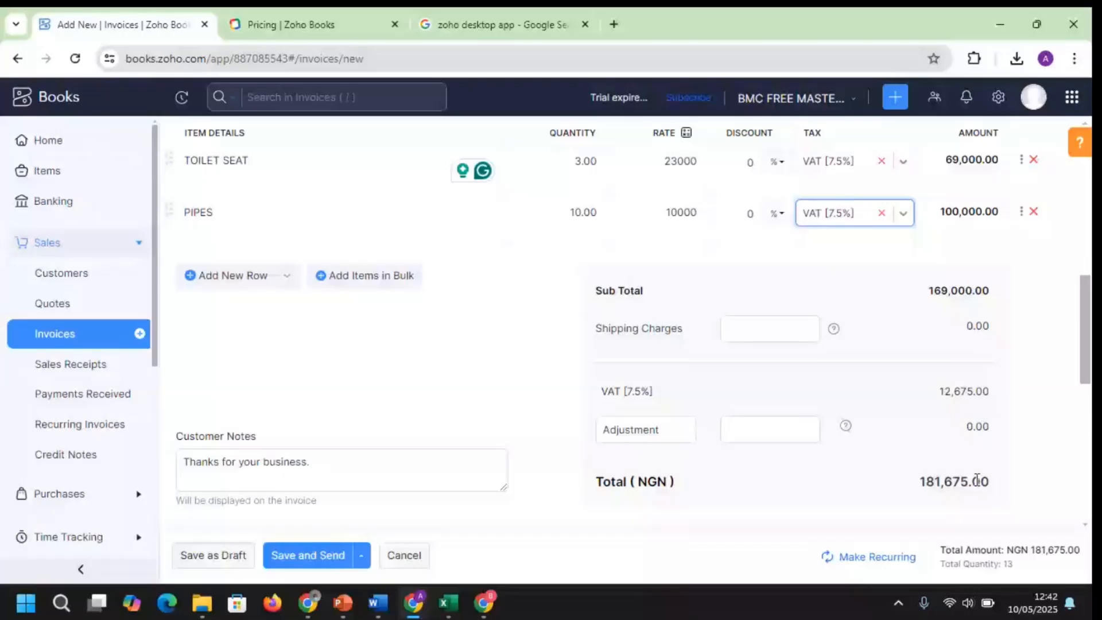
Save invoice INV-000001 as a draft and download it as a PDF
left_click(280, 566)
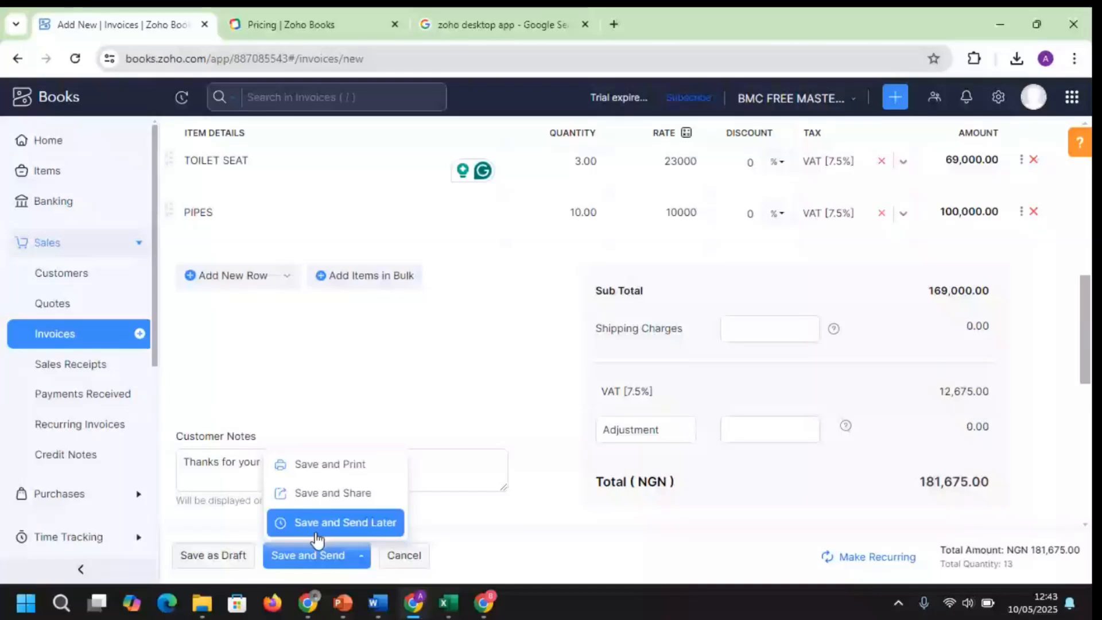
left_click(321, 474)
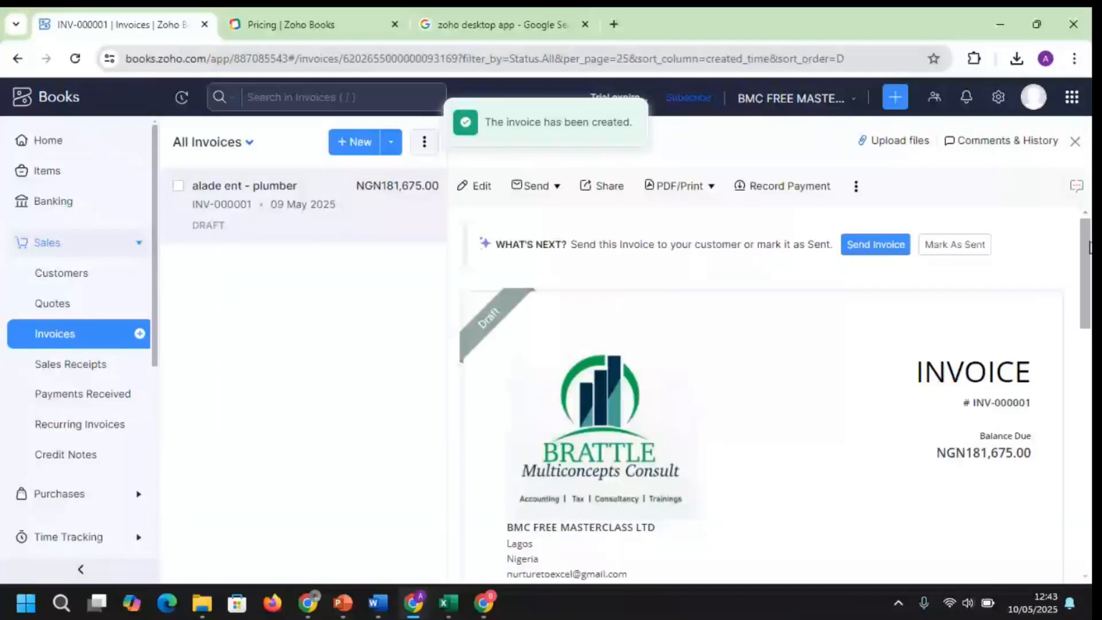
left_click_drag(1090, 247, 1089, 247)
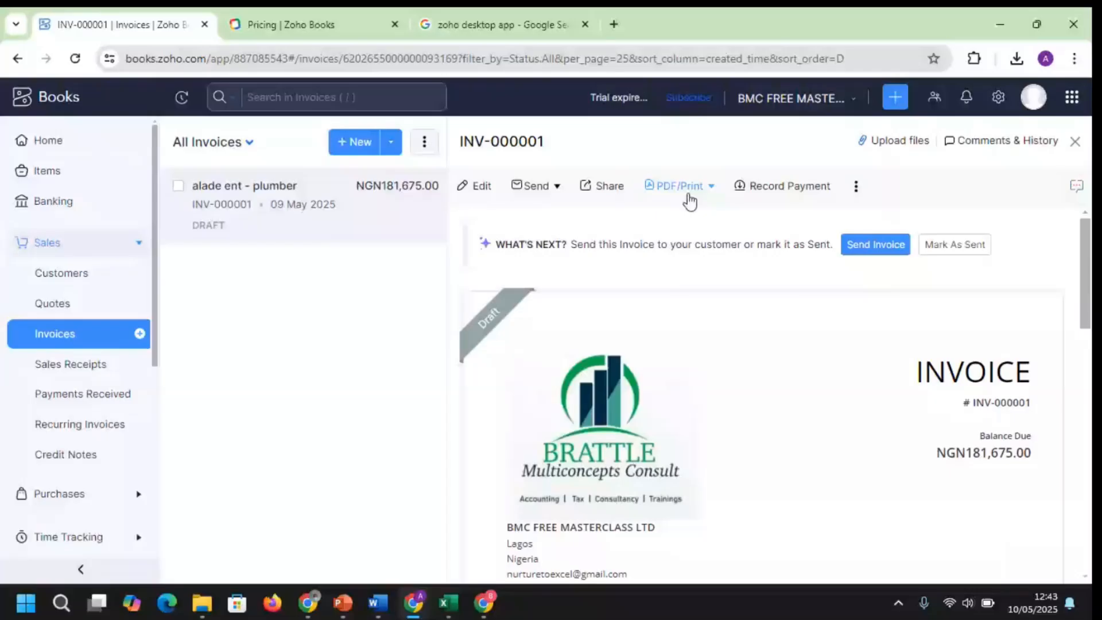
left_click(685, 195)
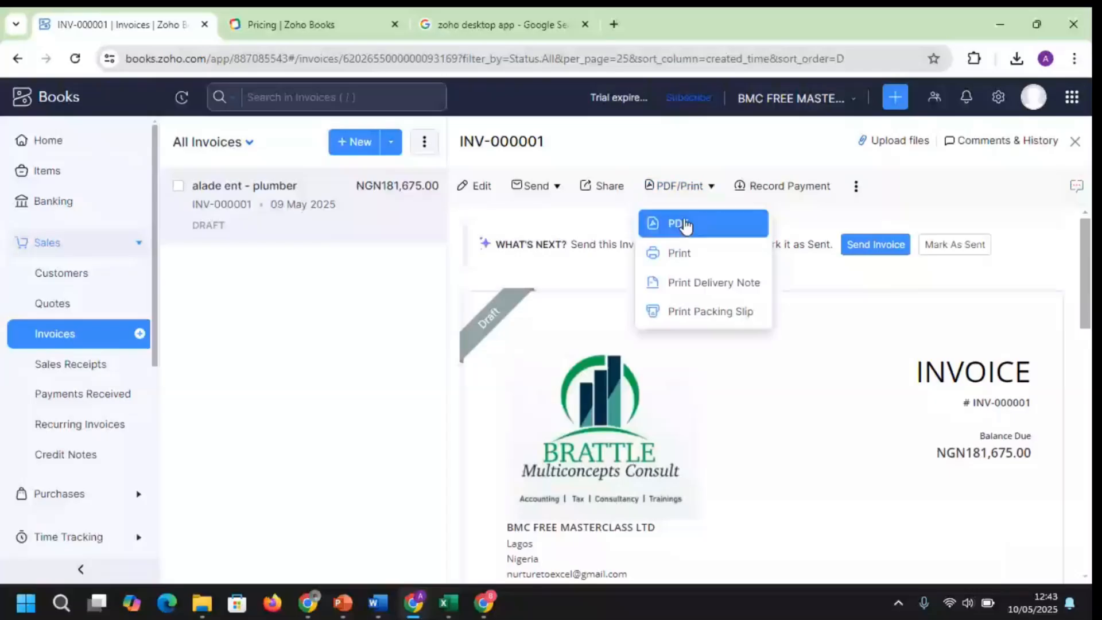
left_click(685, 225)
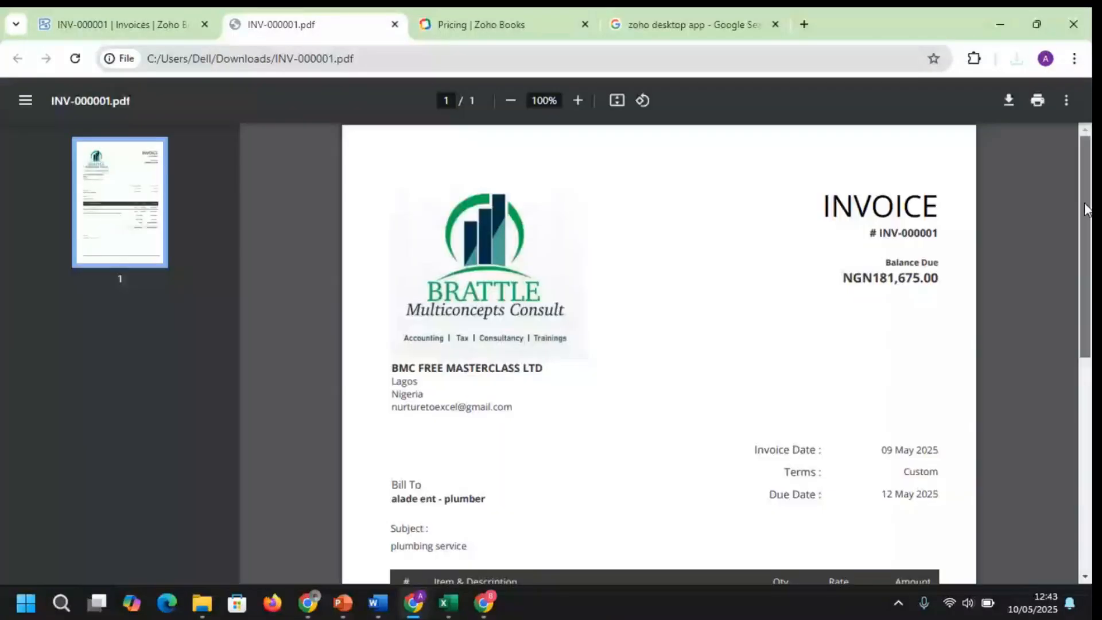
scroll(659, 345, "down", 4)
scroll(659, 353, "down", 3)
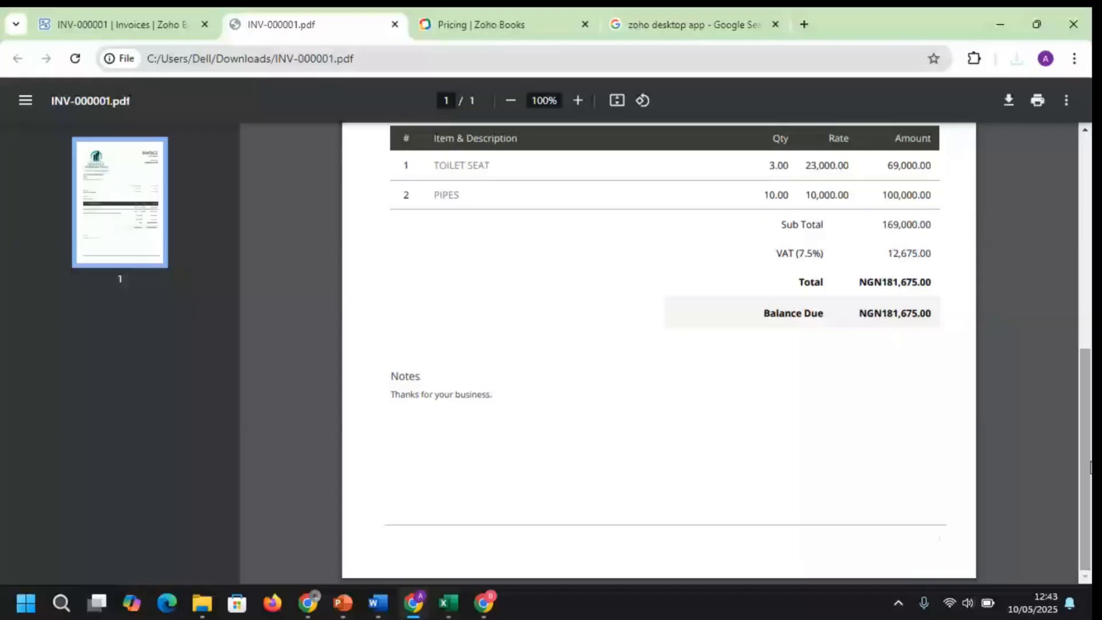
scroll(651, 472, "up", 1)
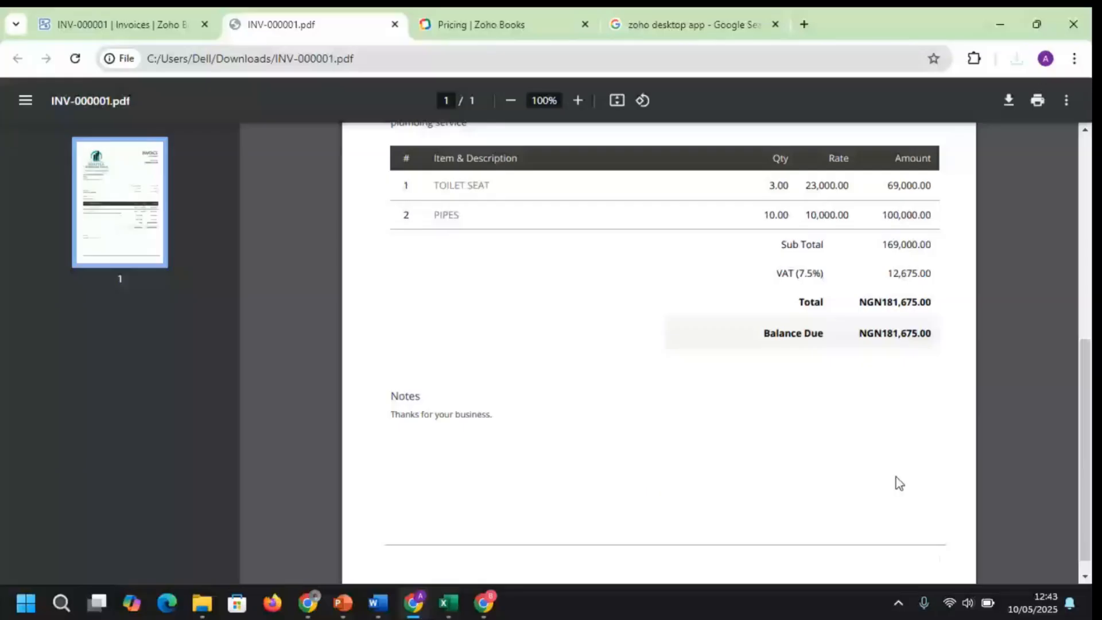
left_click_drag(1084, 425, 1082, 221)
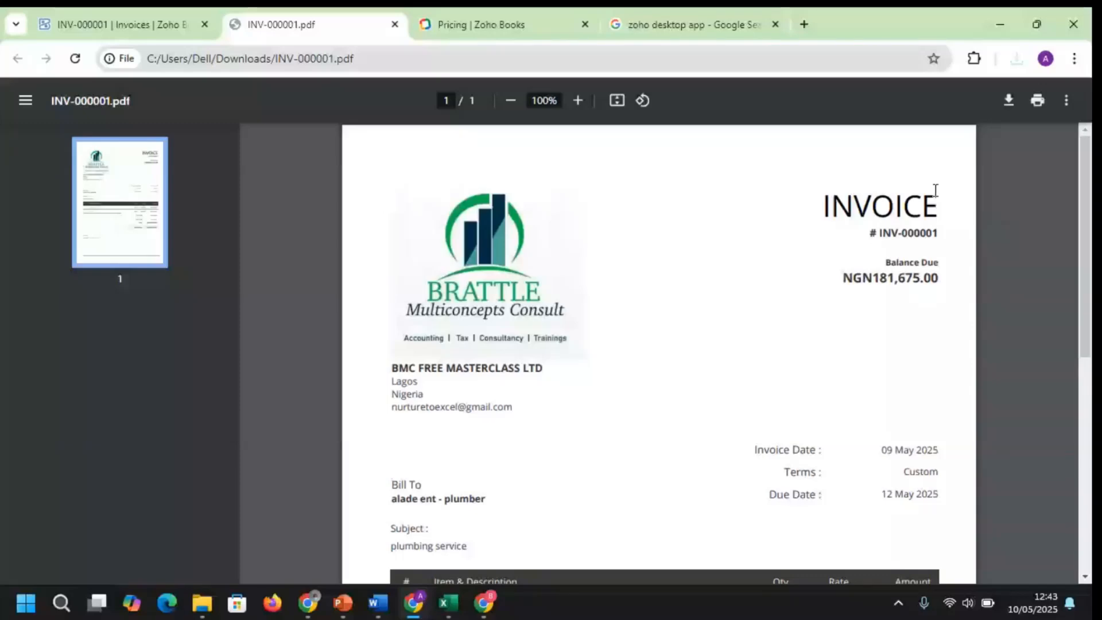
left_click(395, 25)
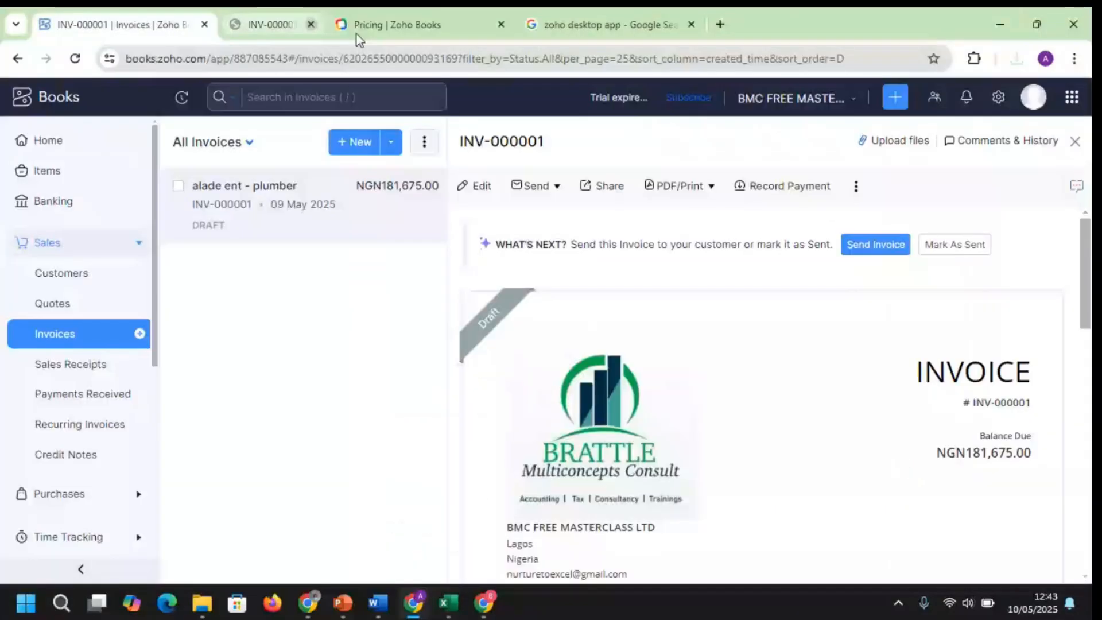
Mark invoice INV-000001 as sent and confirm the change
left_click_drag(1087, 319, 1091, 385)
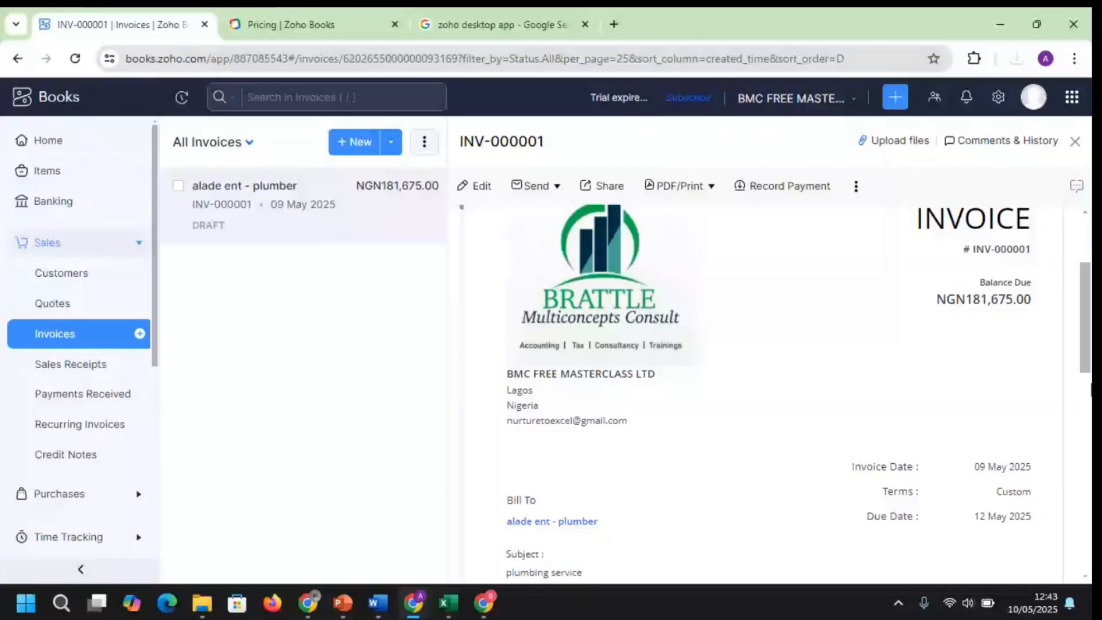
scroll(634, 266, "up", 3)
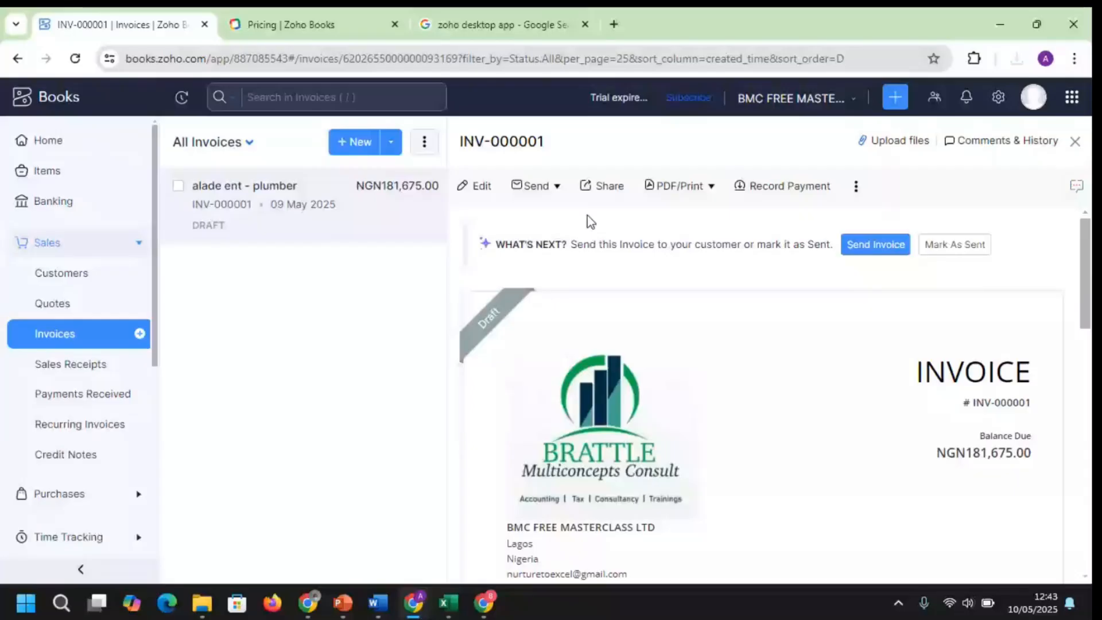
mouse_move(490, 359)
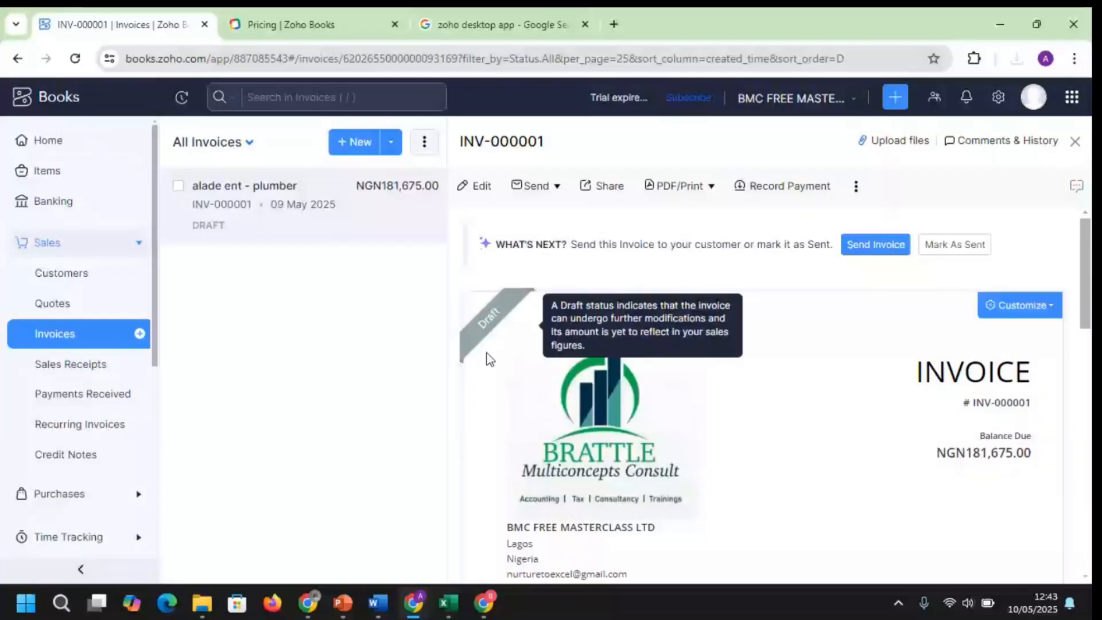
left_click(956, 253)
left_click(957, 247)
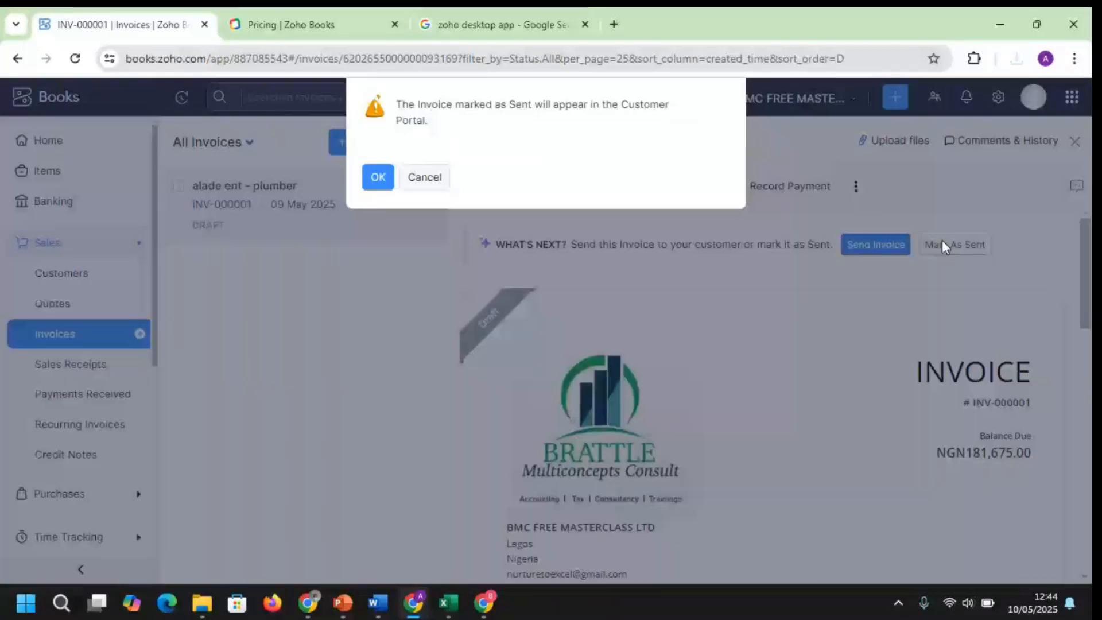
left_click(378, 178)
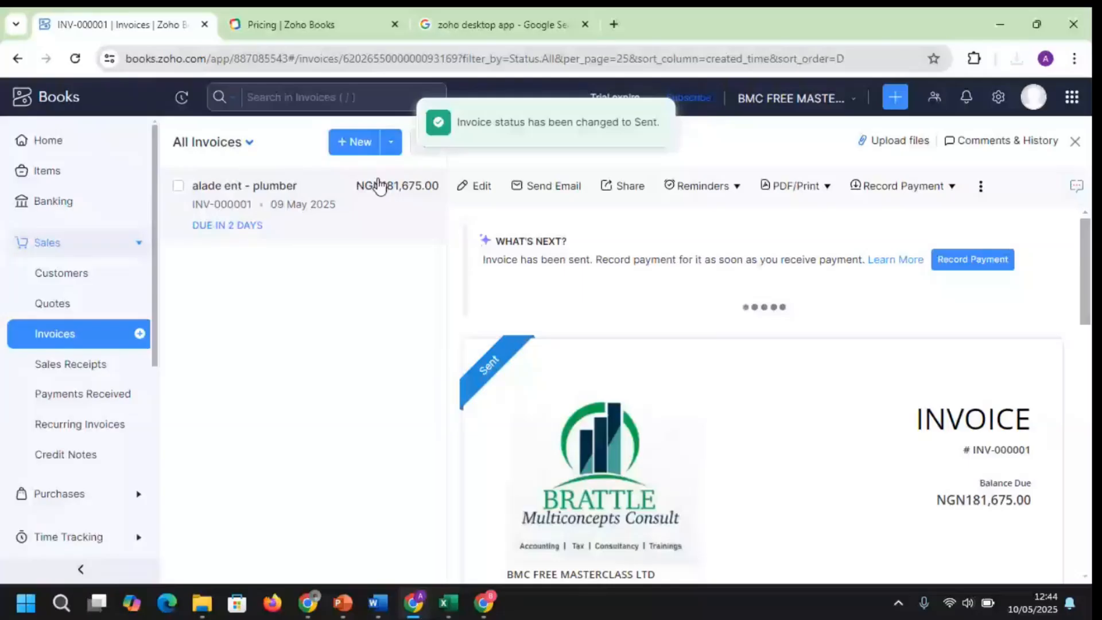
mouse_move(1087, 254)
left_mouse_down()
mouse_move(1090, 319)
mouse_move(1090, 250)
left_mouse_up()
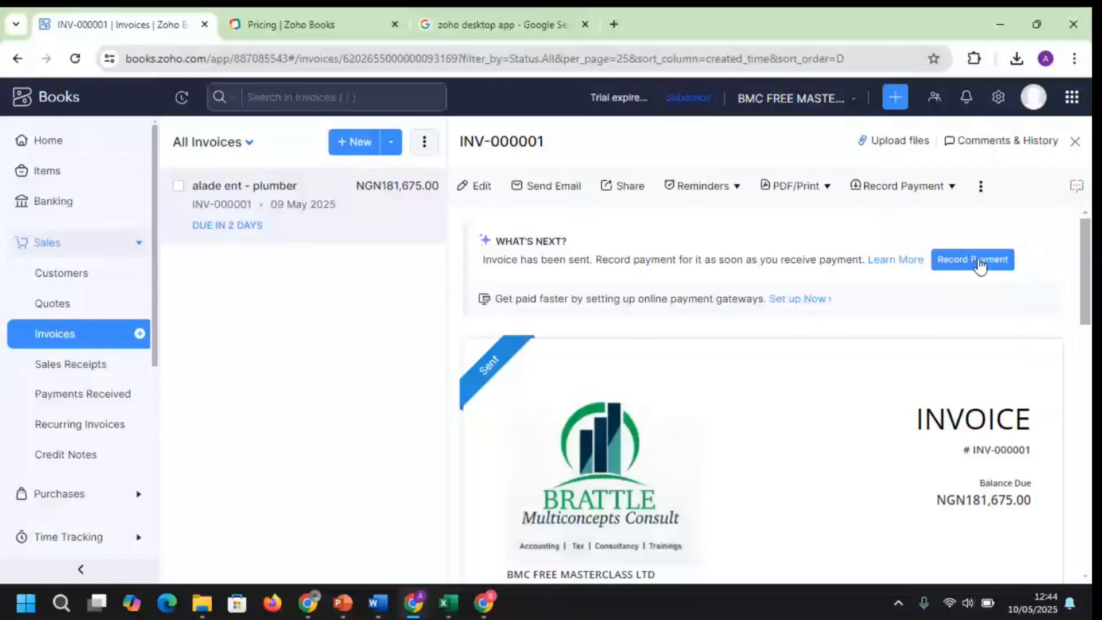
Record a 100000 NGN payment on INV-000001, entering the amount and choosing the payment mode
left_click(980, 265)
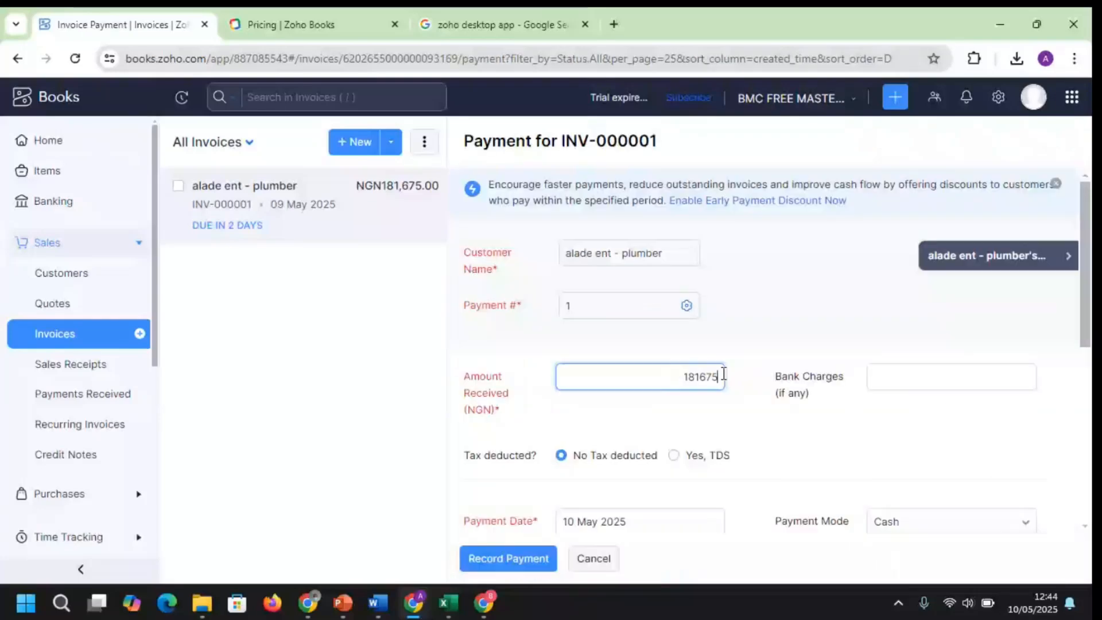
key("BackSpace")
key("BackSpace")
key("BackSpace")
key("BackSpace")
key("BackSpace")
type("00000")
key("Tab")
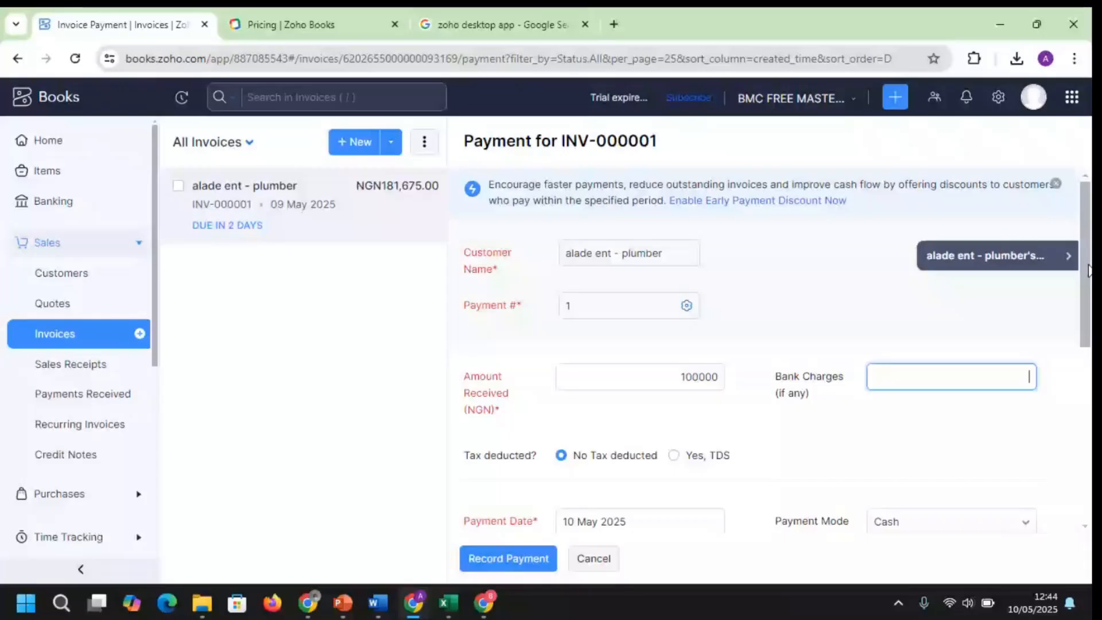
scroll(658, 325, "down", 3)
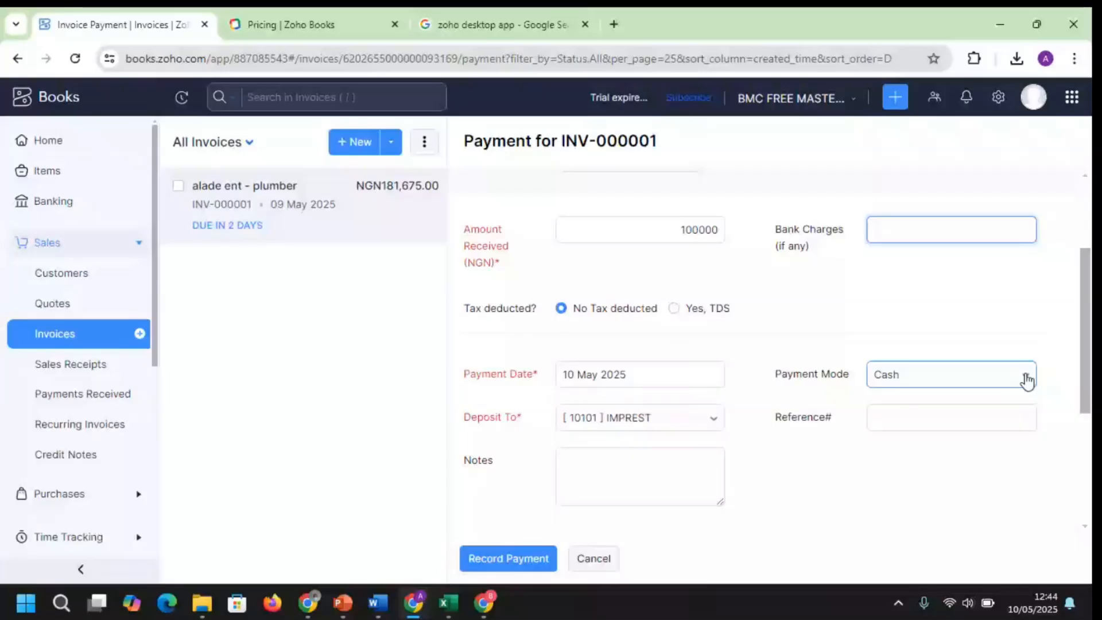
scroll(711, 377, "down", 1)
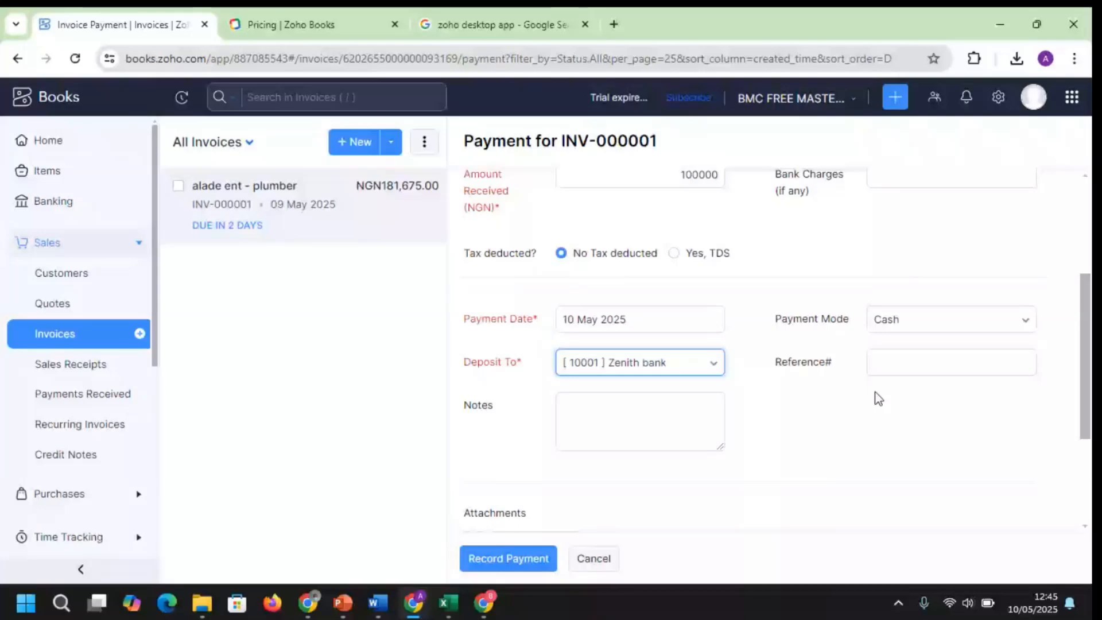
left_click(941, 319)
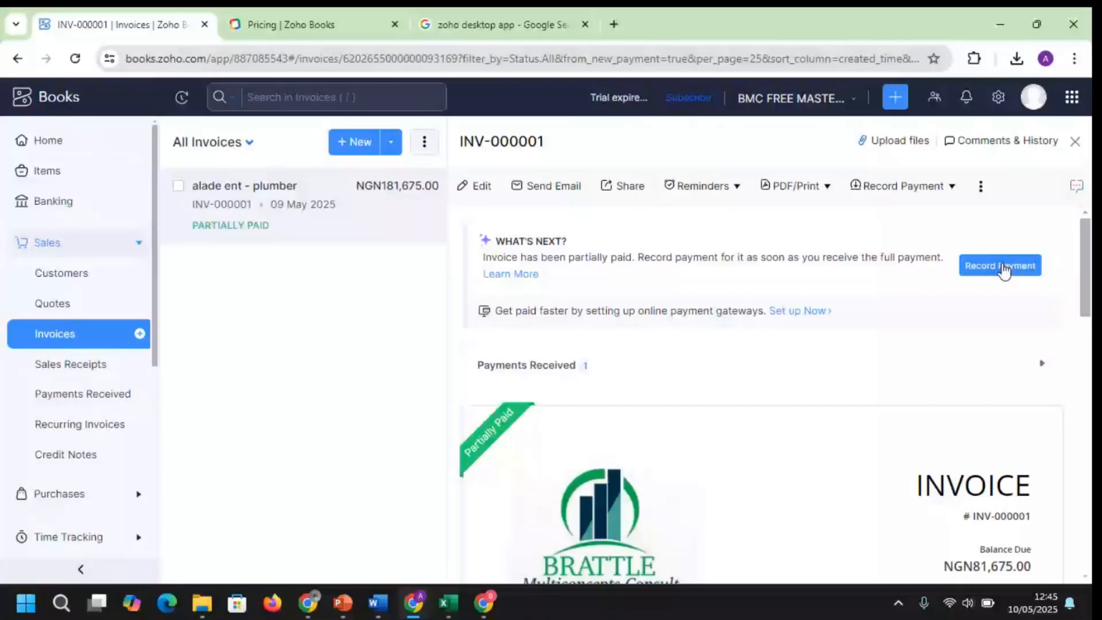
Check the invoice's payment made and NGN81,675.00 balance due, then go to Sales Receipts
scroll(1003, 270, "down", 10)
scroll(770, 391, "down", 3)
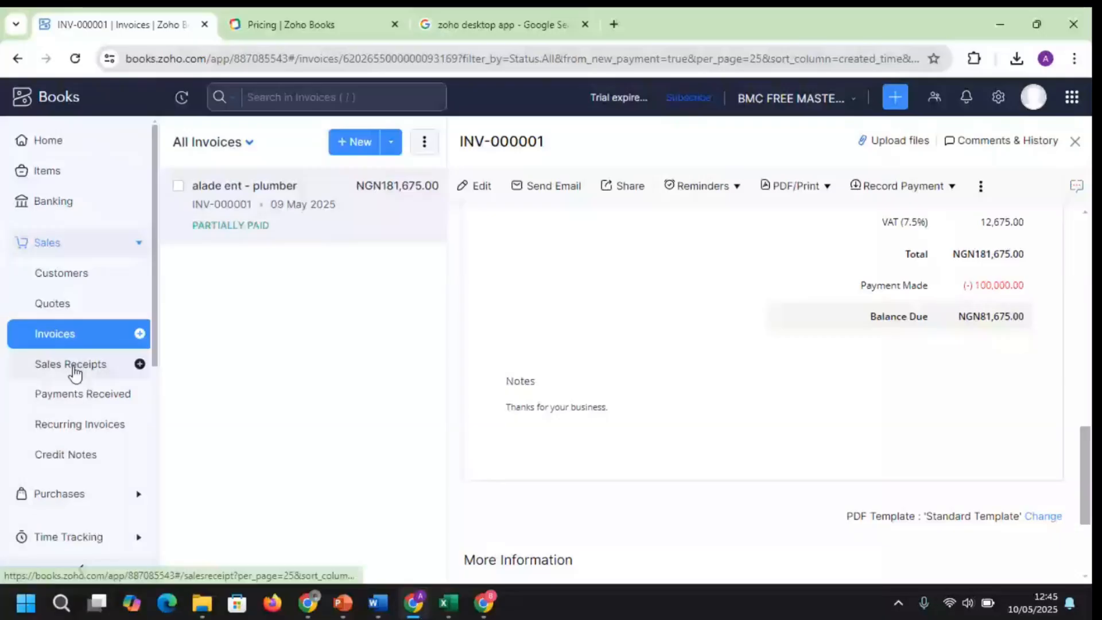
left_click(74, 374)
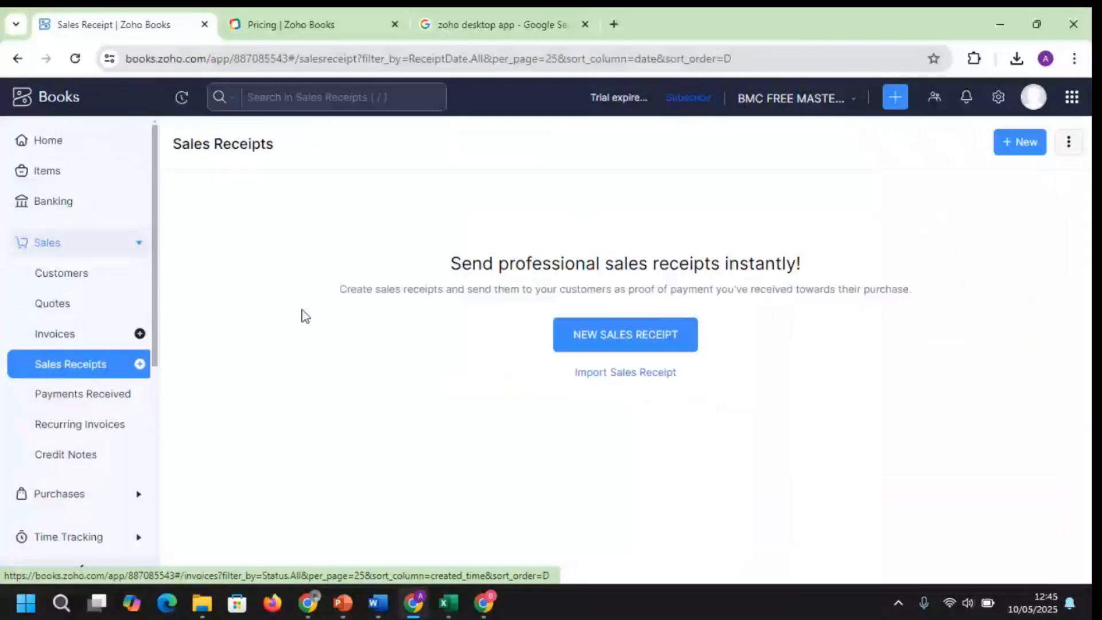
Create a new sales receipt, numbered SR-00001 and dated 10 May 2025
left_click(637, 347)
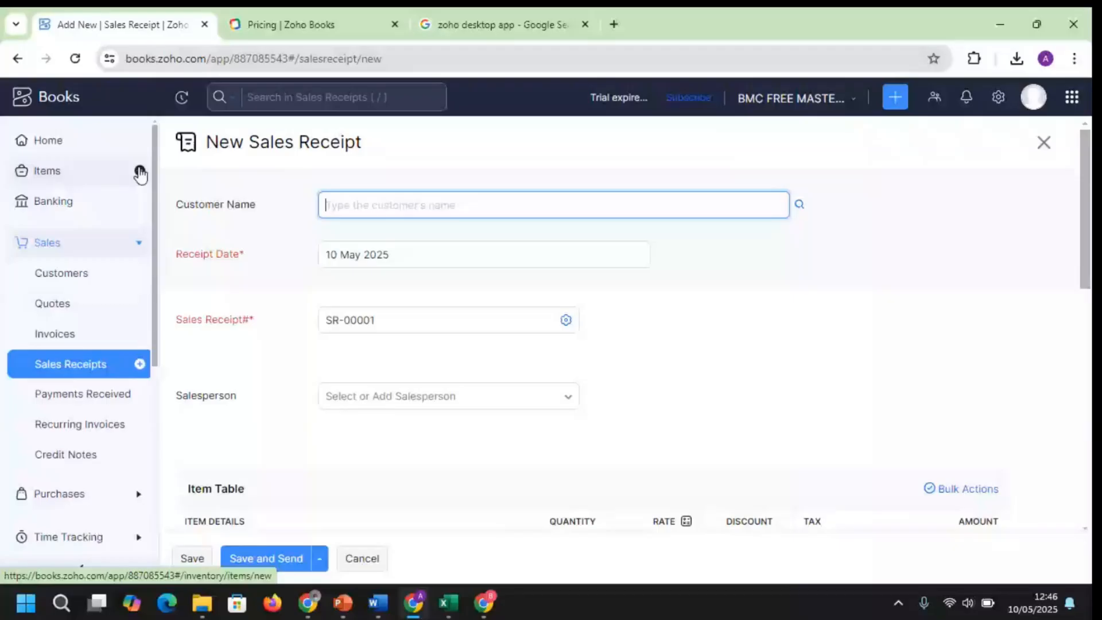
Draft a new goods item NOODLES sold per box, with selling price and cost price entered
left_click(66, 173)
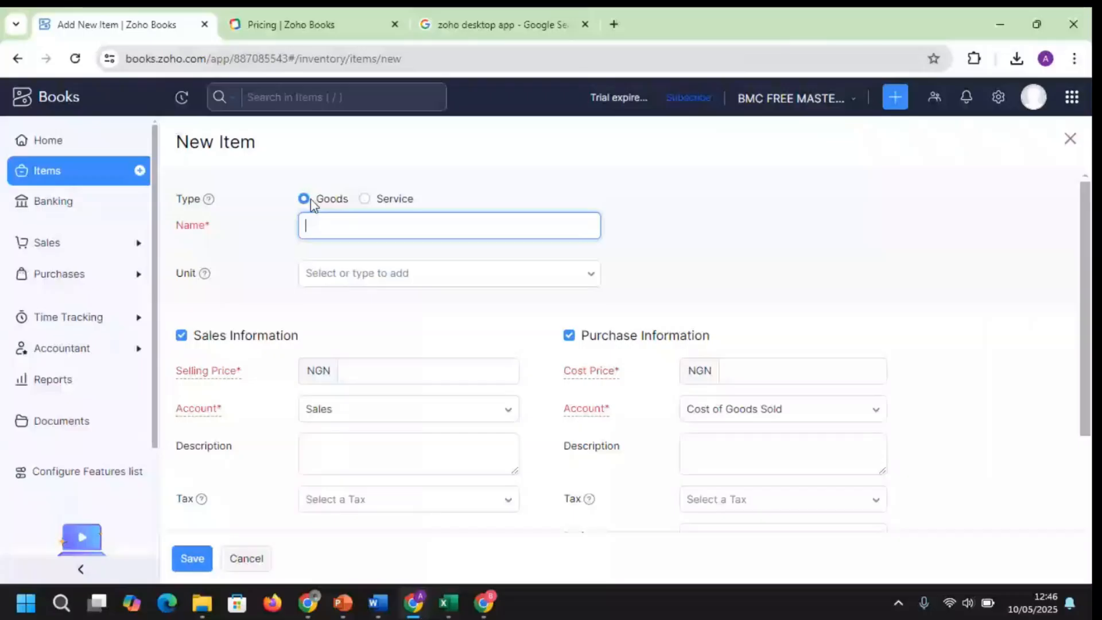
type("NOODLES")
left_click(408, 369)
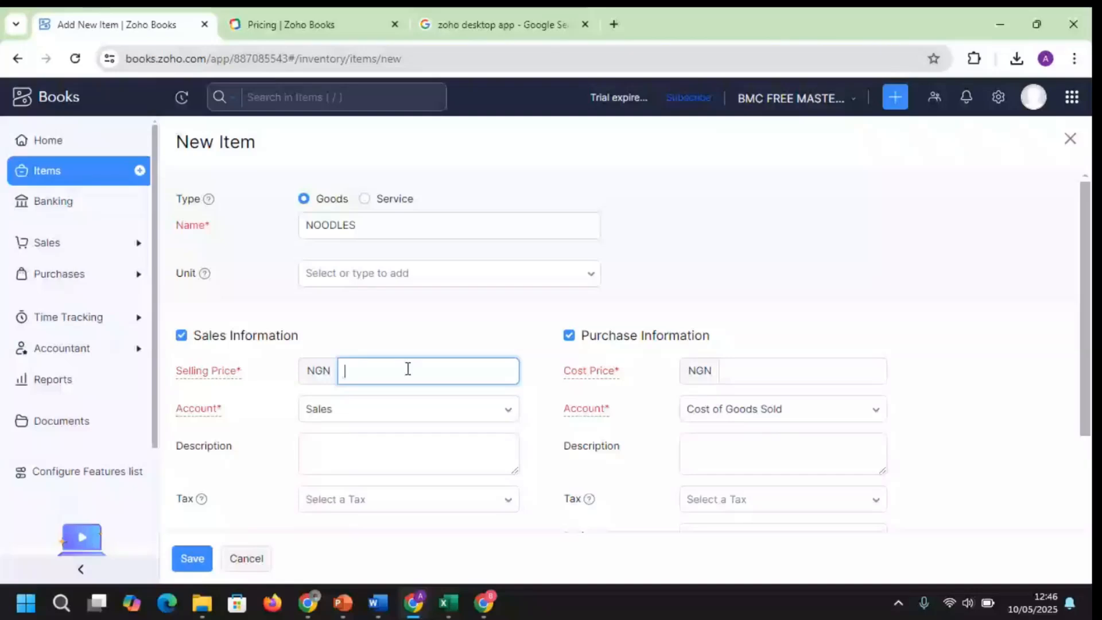
left_click(473, 274)
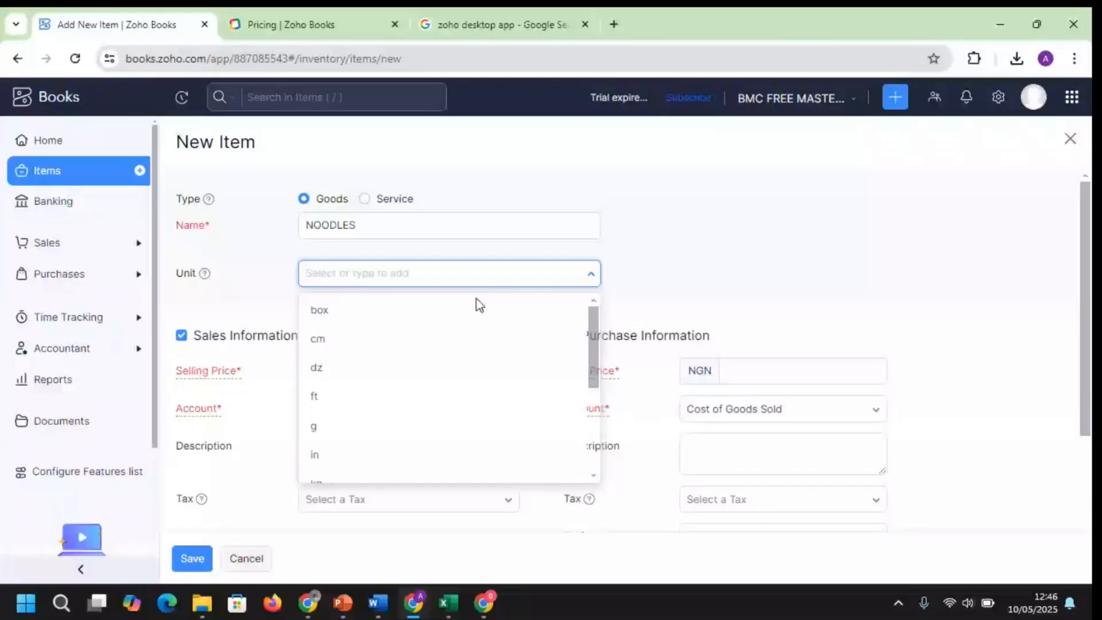
left_click(480, 304)
left_click(776, 372)
type("1")
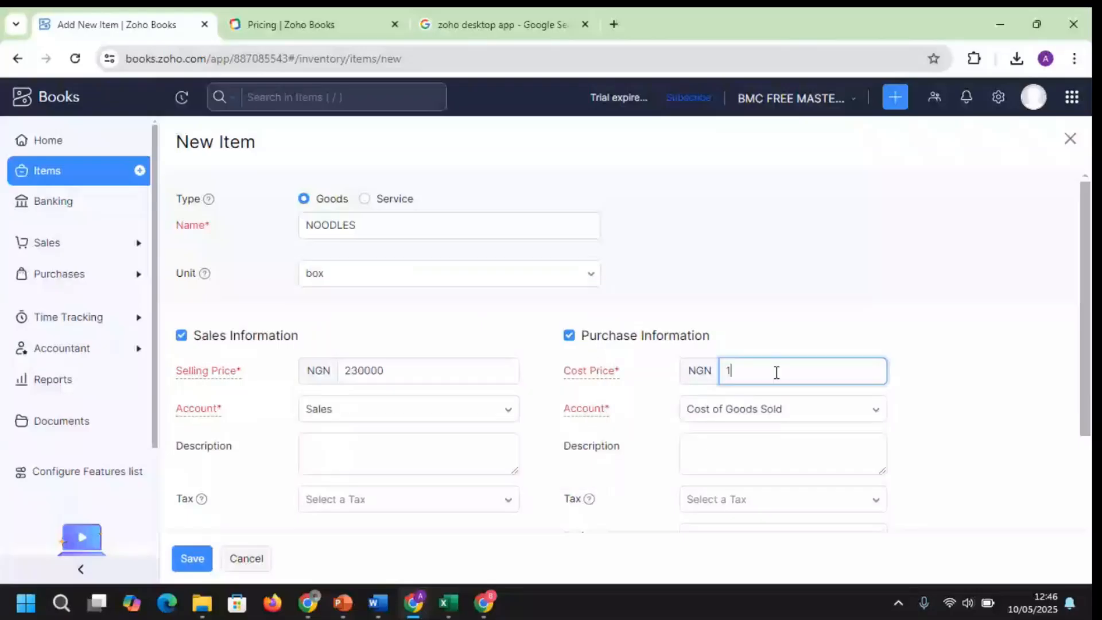
type("000")
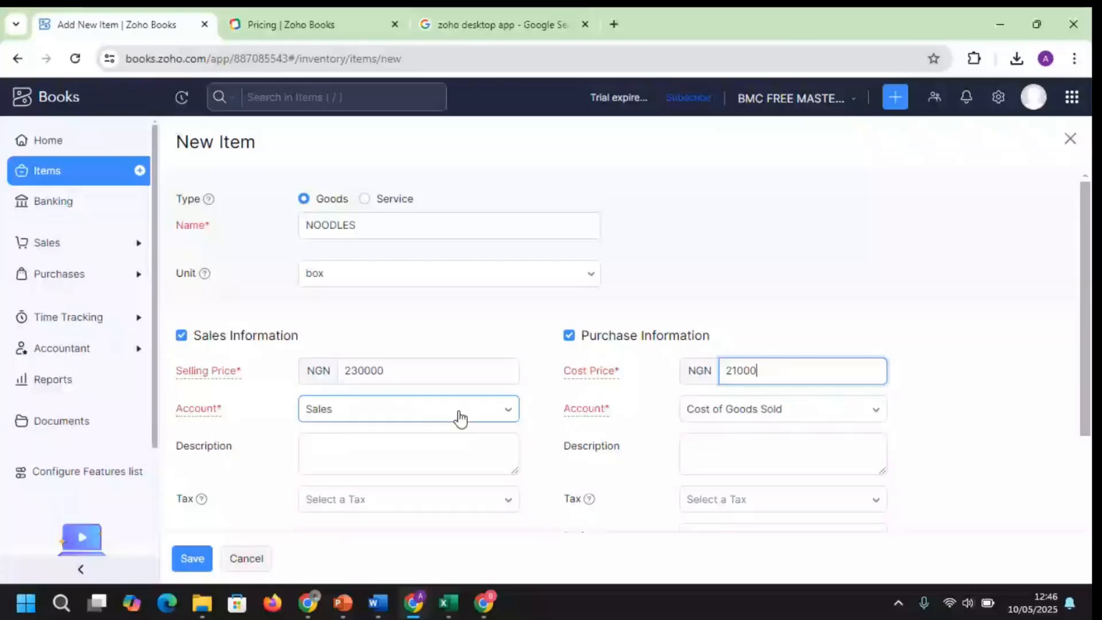
Scroll up and down through the NOODLES item form to review its remaining fields
scroll(460, 419, "down", 3)
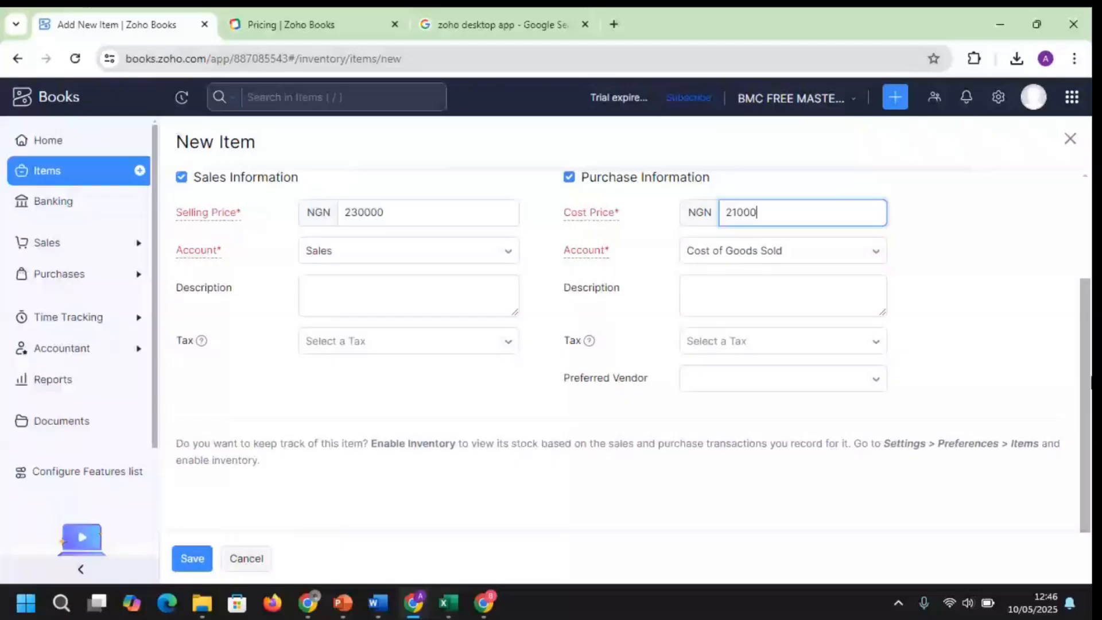
scroll(1065, 298, "up", 2)
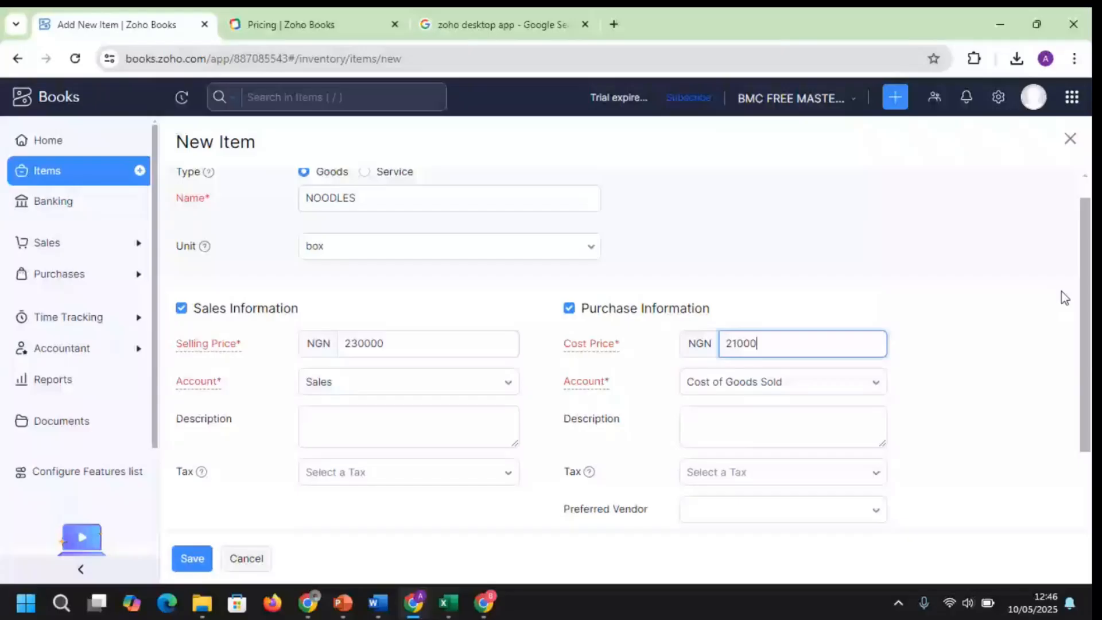
scroll(1064, 298, "down", 1)
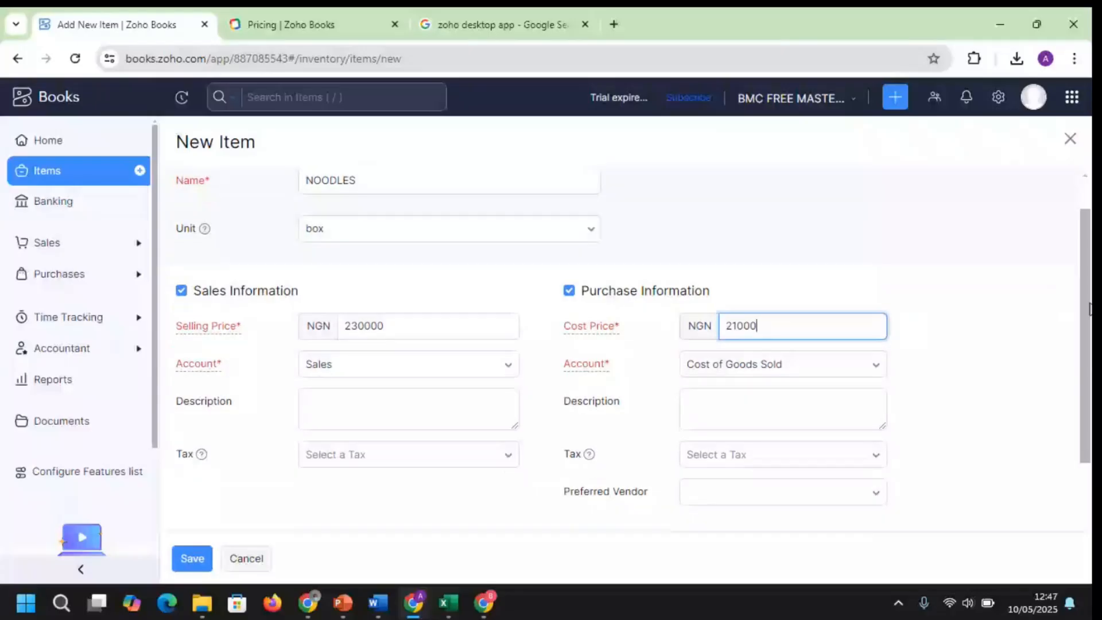
left_click_drag(1088, 304, 1089, 307)
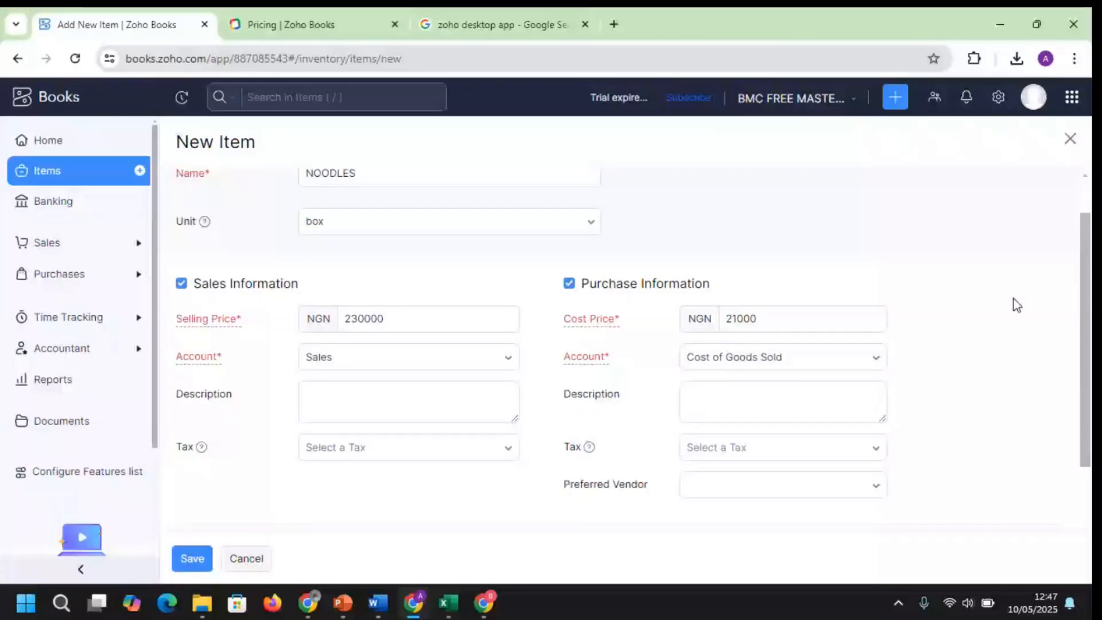
scroll(1013, 298, "down", 3)
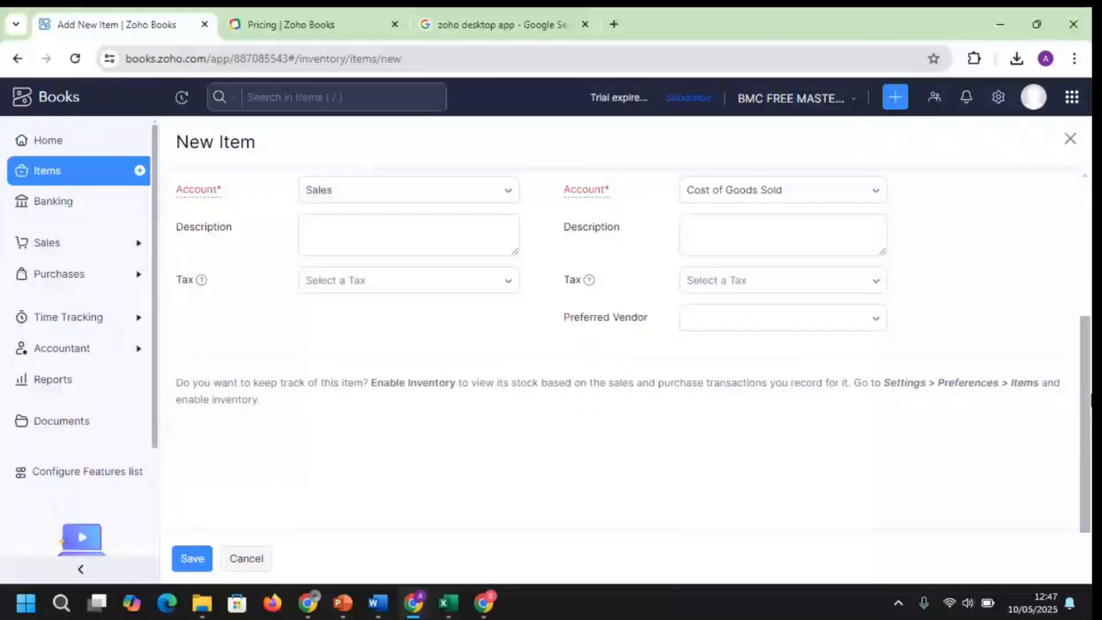
scroll(887, 210, "up", 4)
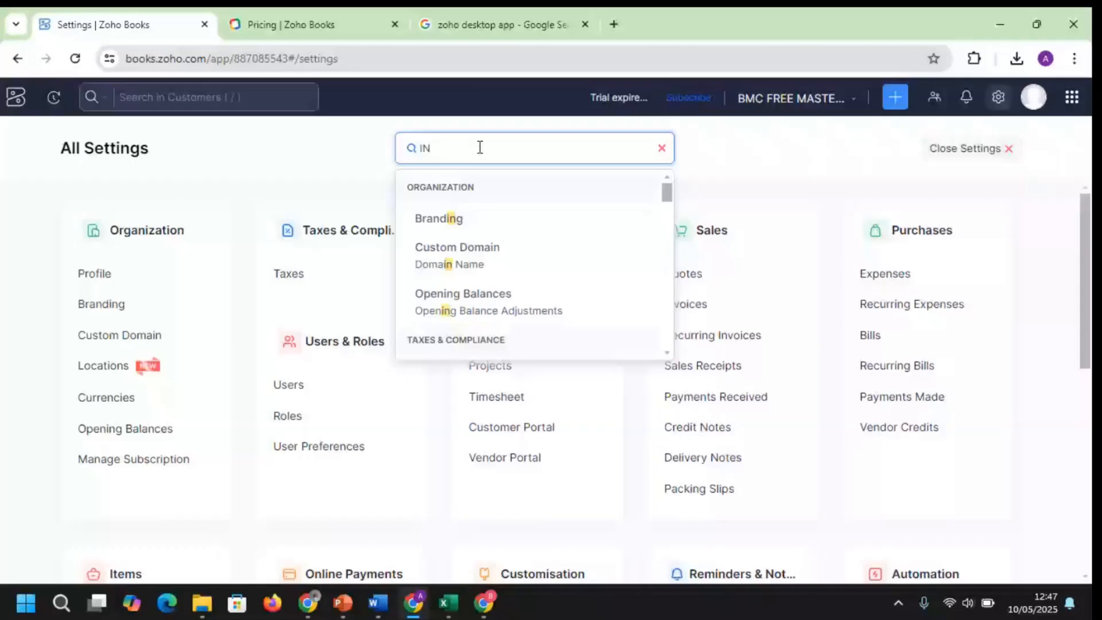
Search settings for 'ITEM', open the Items preferences and save them
key("BackSpace")
type("TEM")
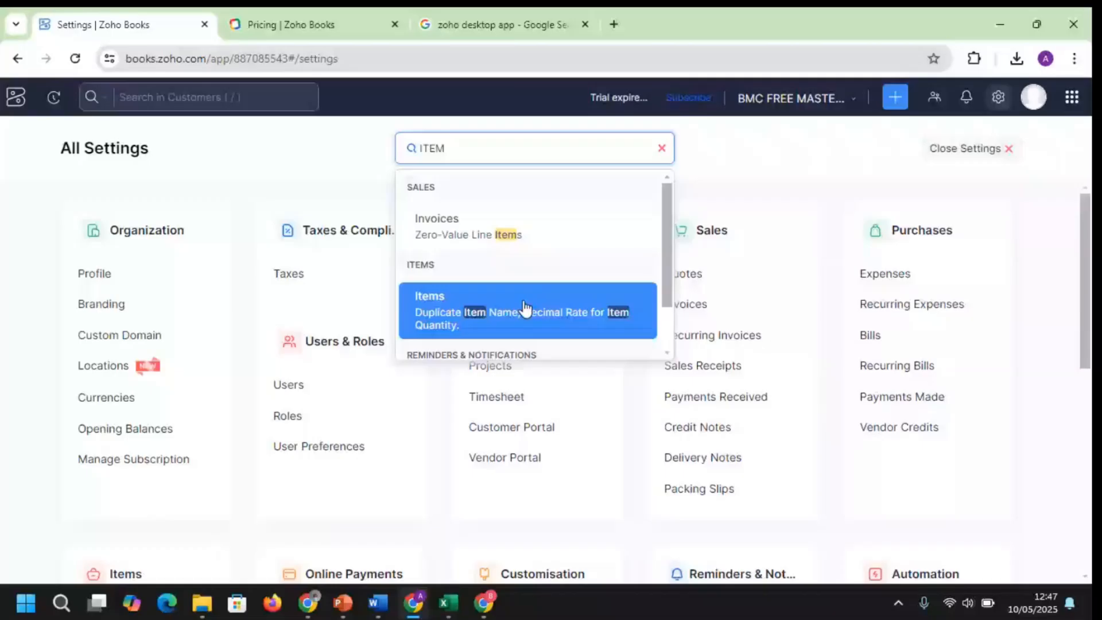
left_click(524, 308)
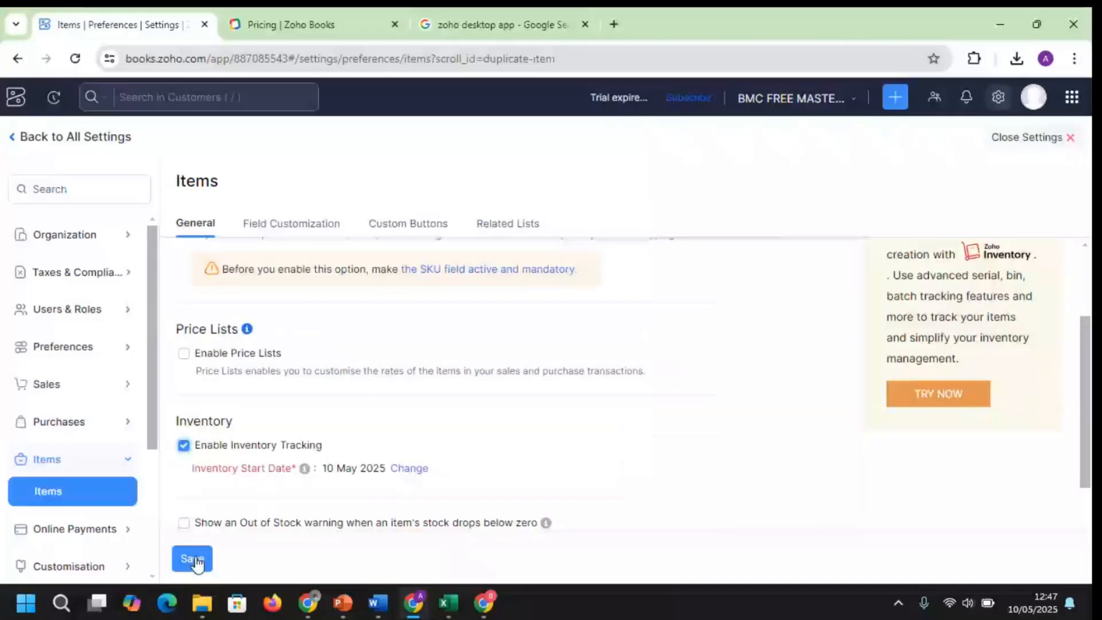
left_click(193, 559)
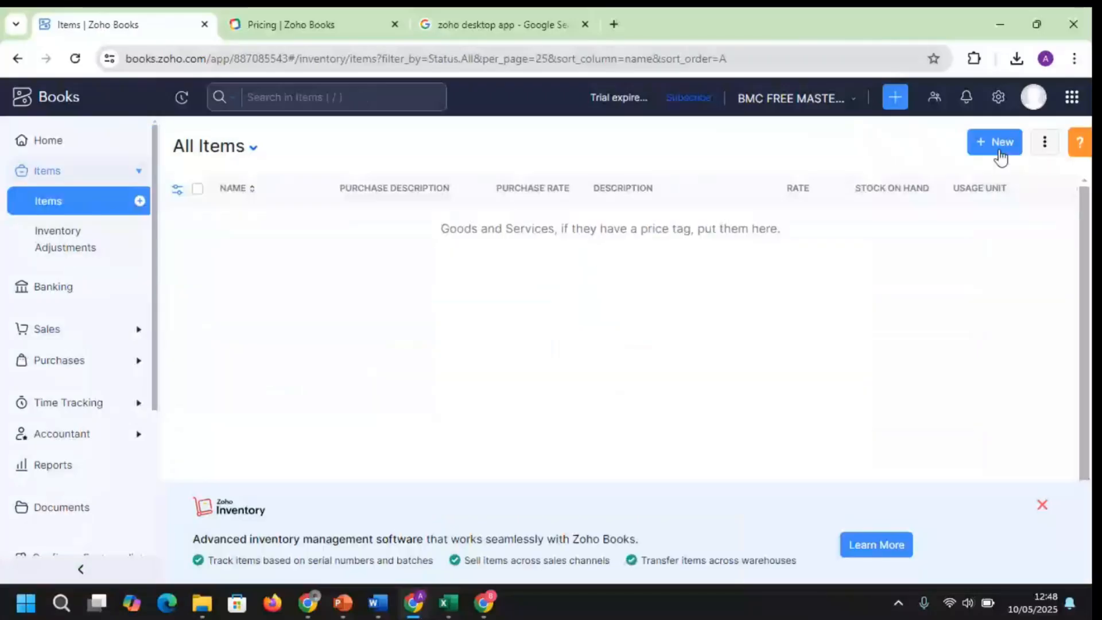
Draft a new item NOODLE sold per box at 23000 with cost price 21000
left_click(996, 143)
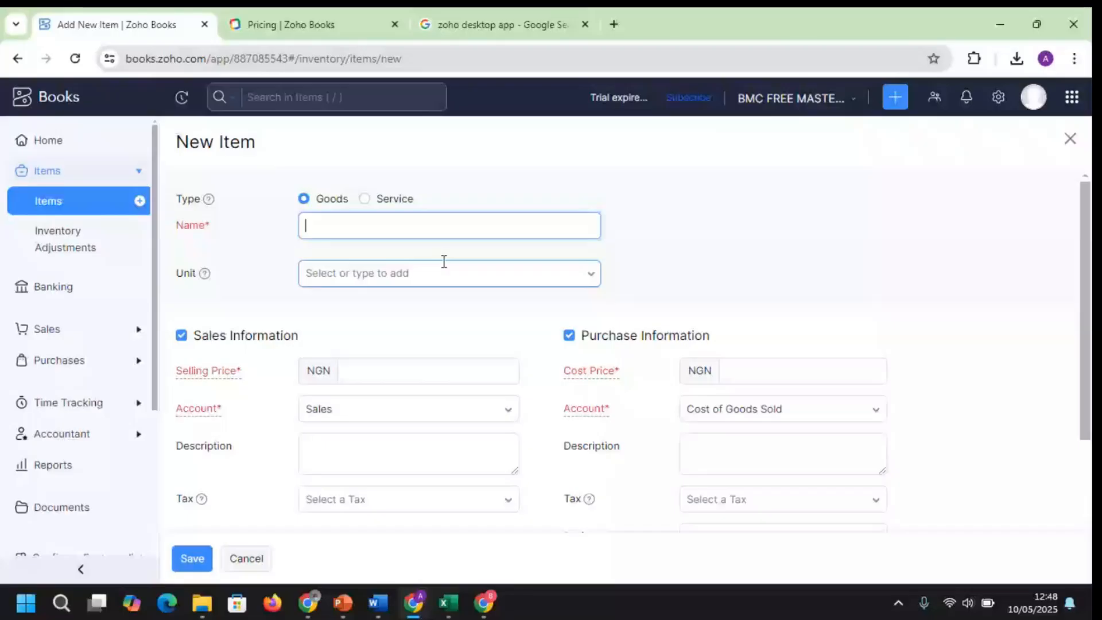
type("NOODLE")
left_click(403, 280)
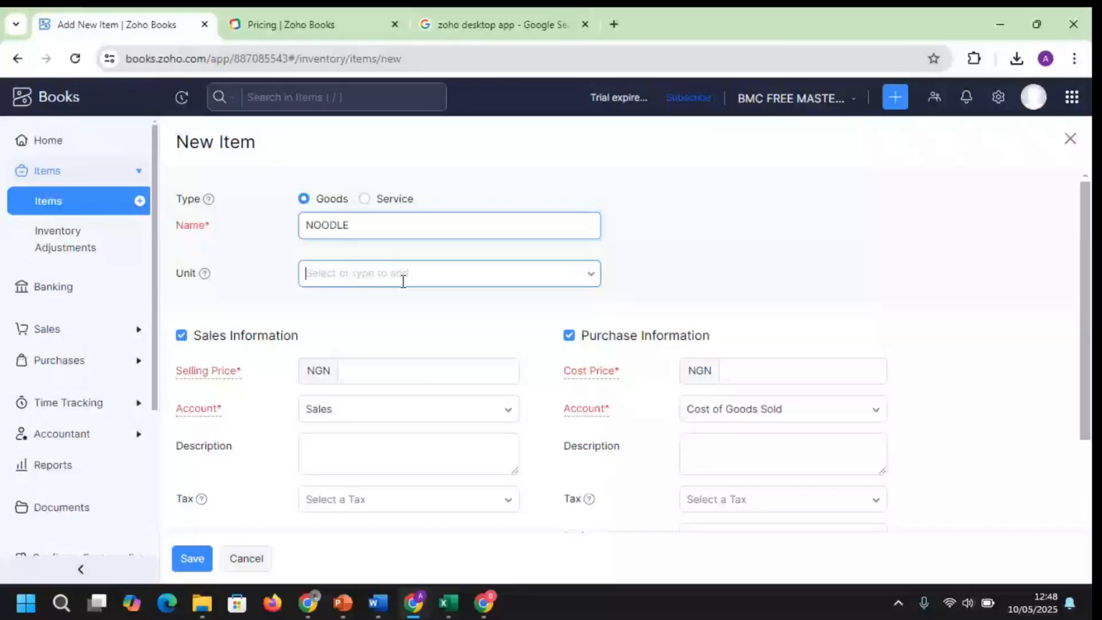
type("box")
left_click(399, 370)
type("230")
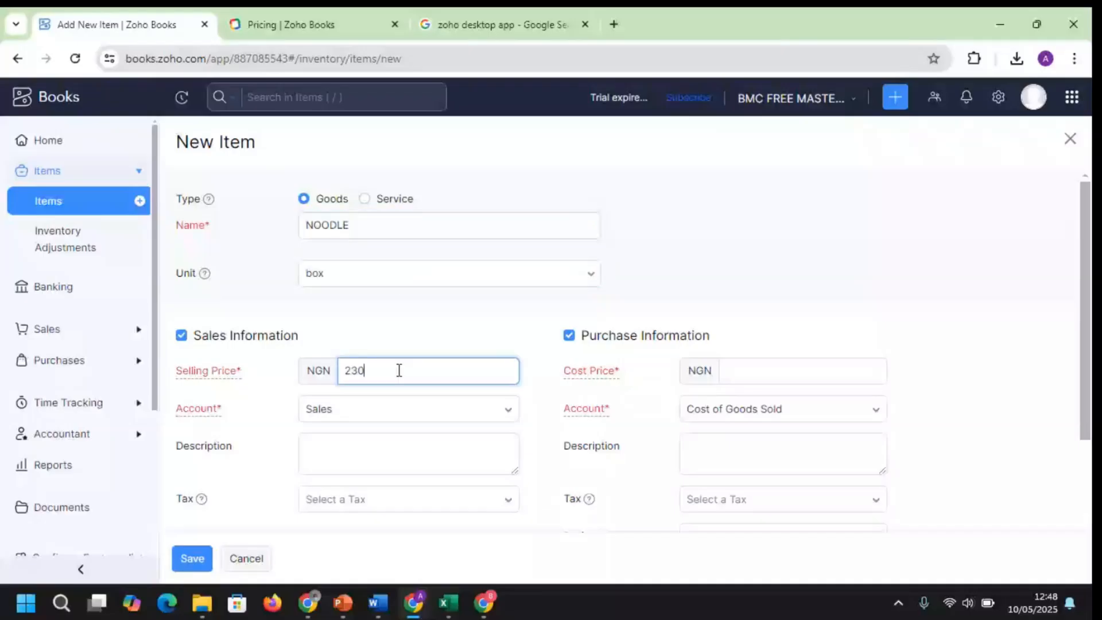
type("00")
left_click(746, 370)
type("21000")
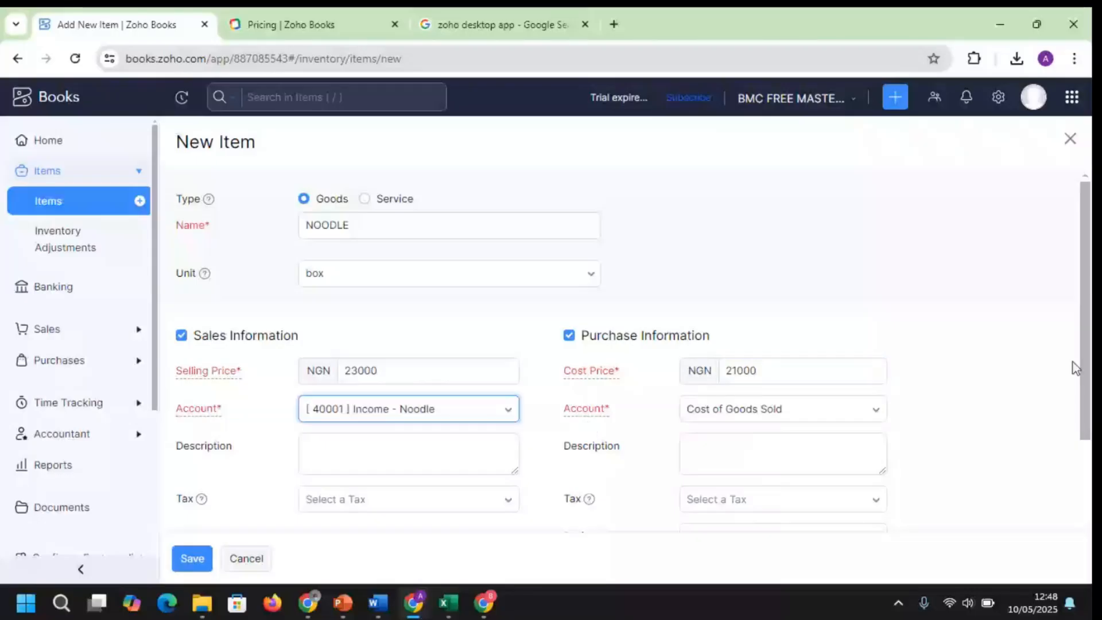
scroll(1072, 363, "down", 2)
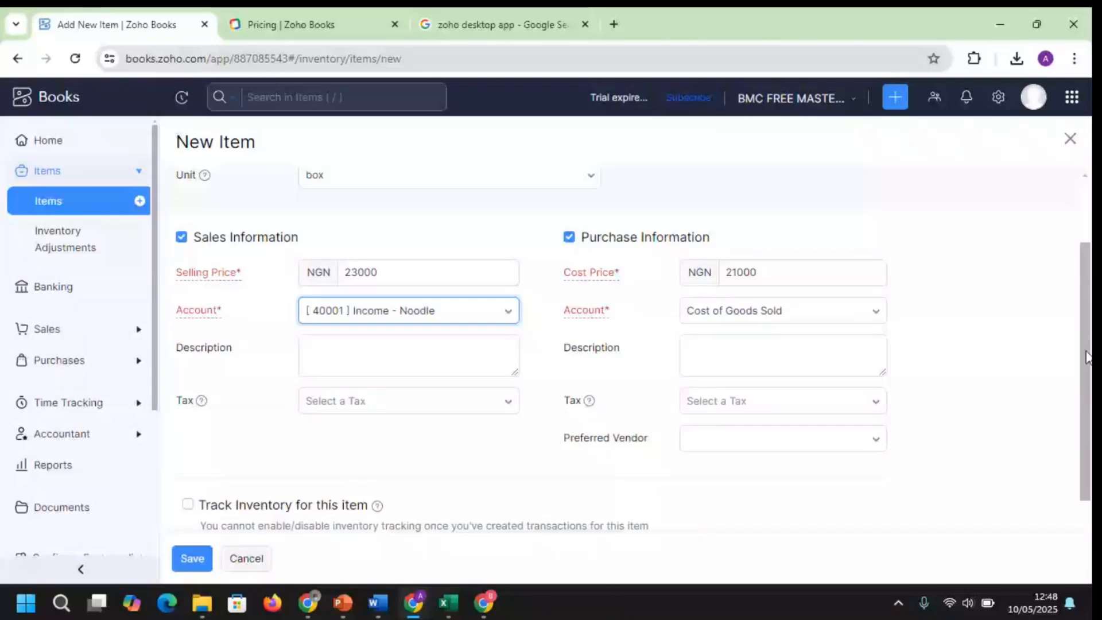
scroll(1087, 357, "down", 2)
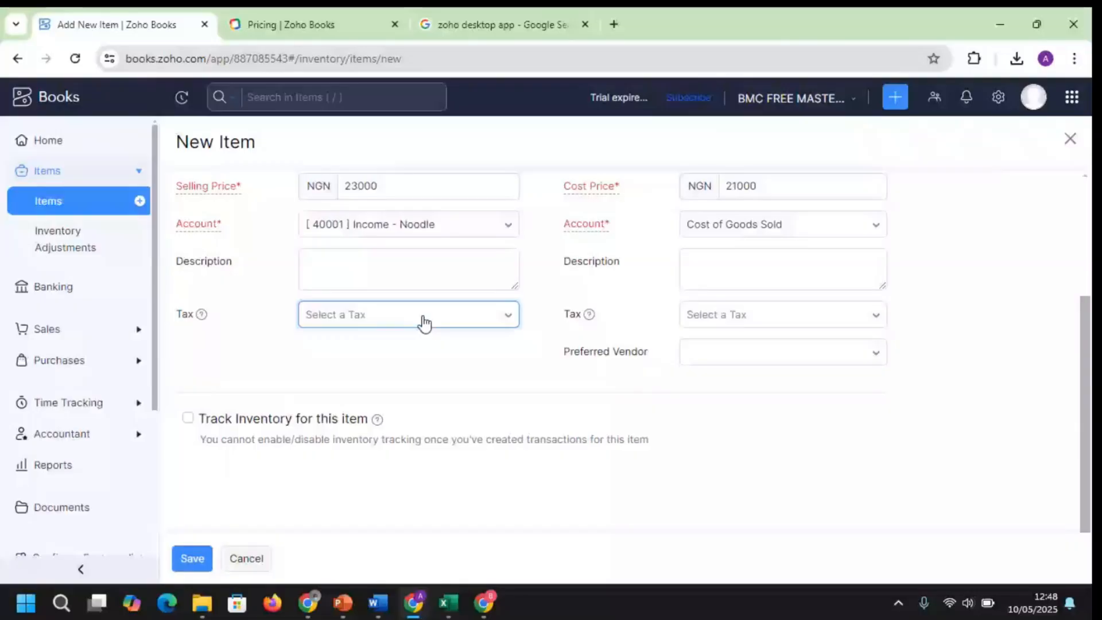
Turn on inventory tracking for NOODLE with Inventory Asset as the inventory account
left_click(188, 419)
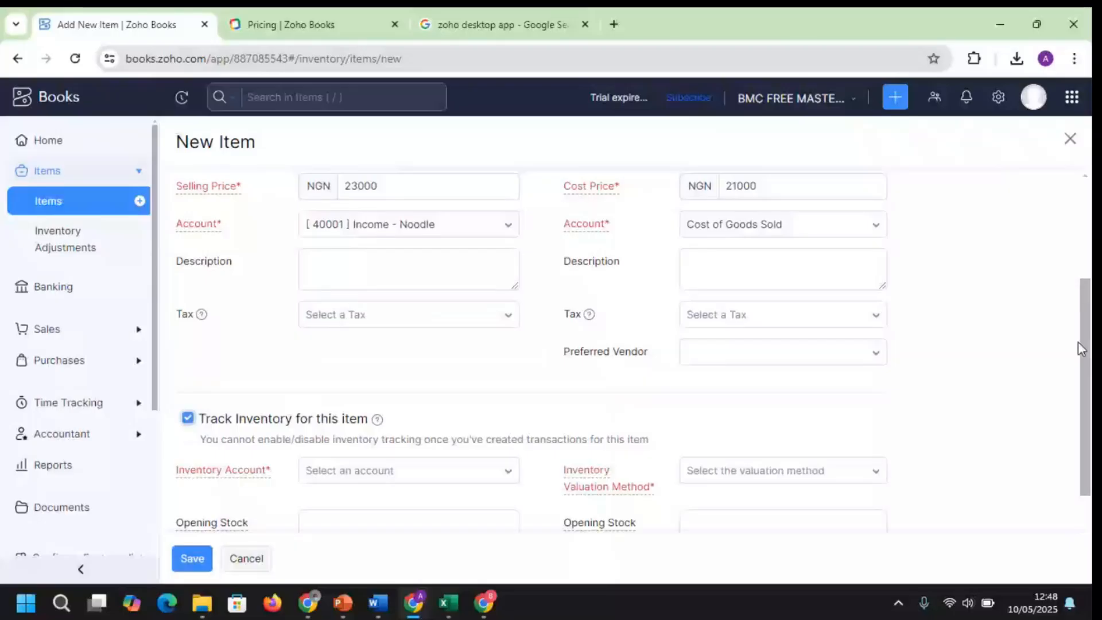
left_click_drag(1081, 348, 1090, 427)
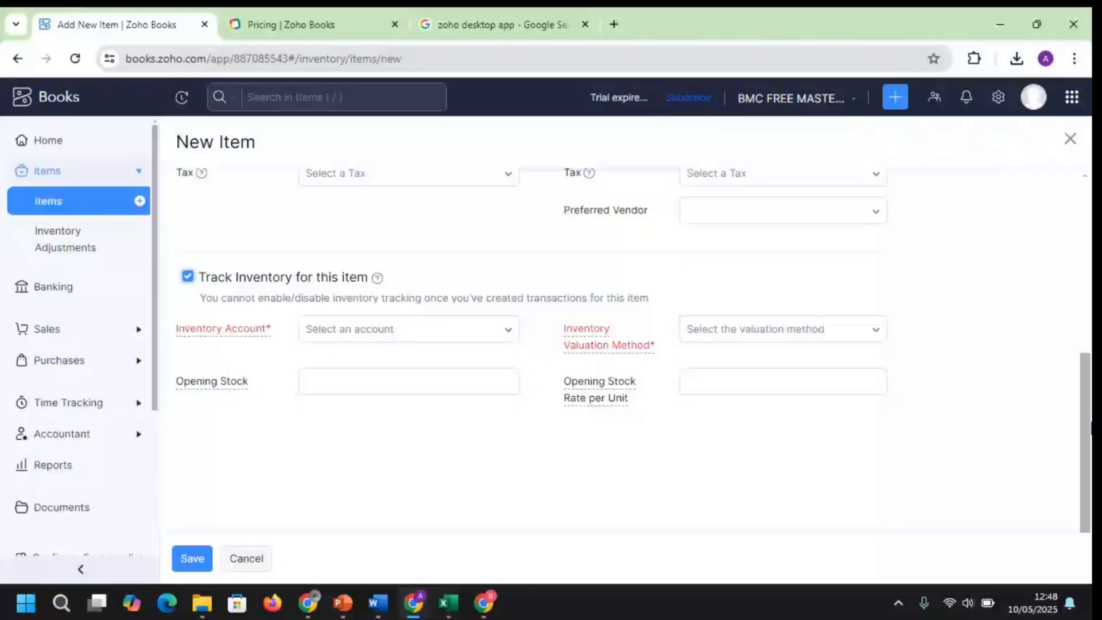
left_click(422, 330)
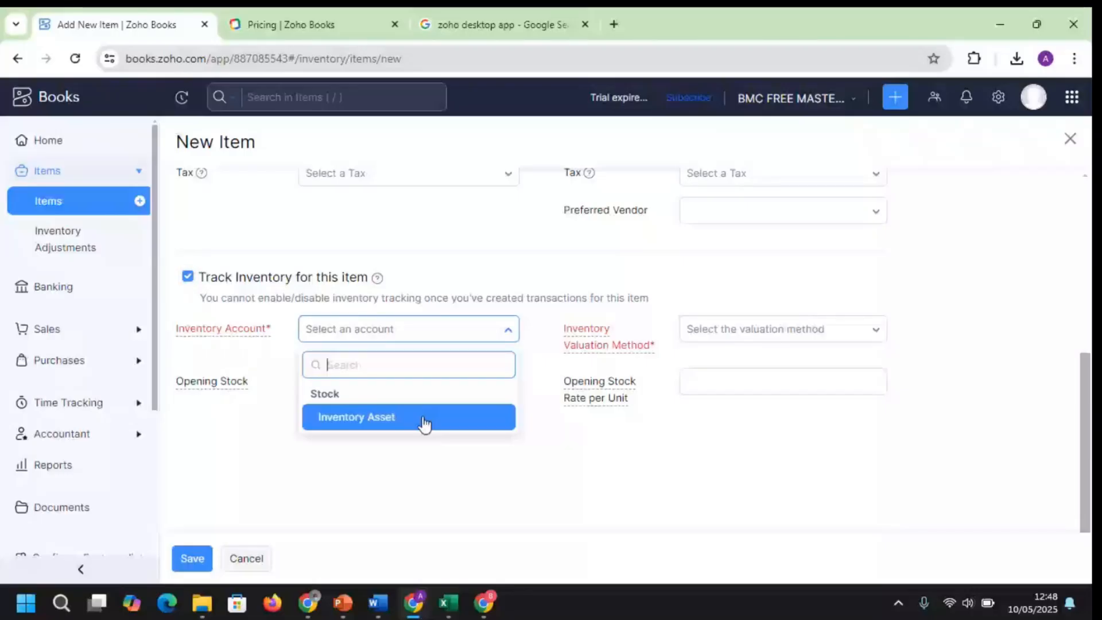
left_click(425, 423)
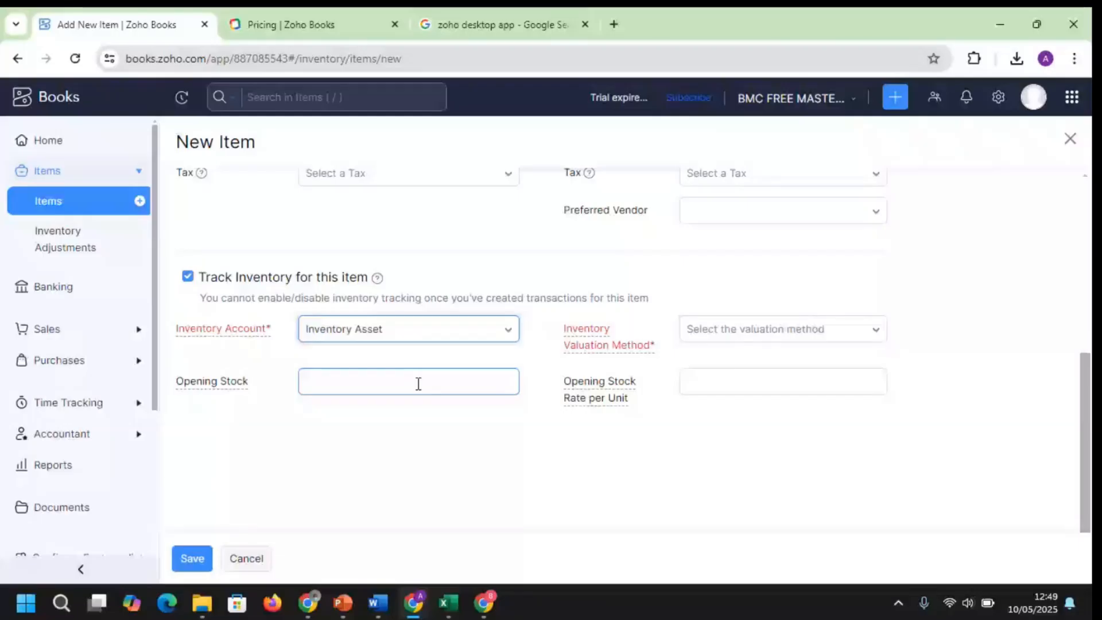
type("2")
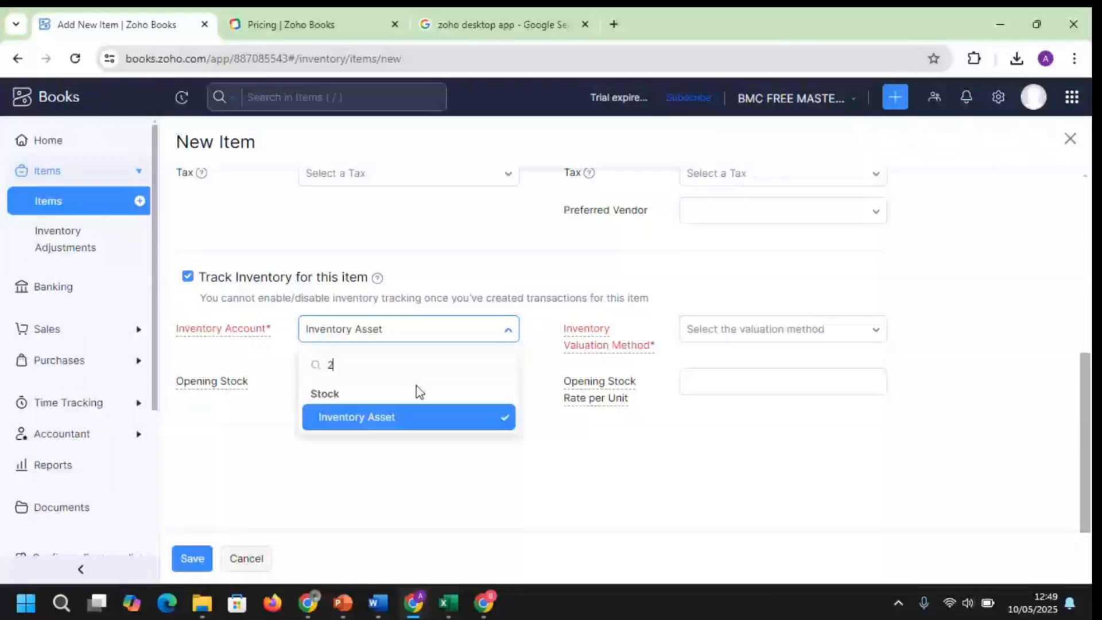
type("0000")
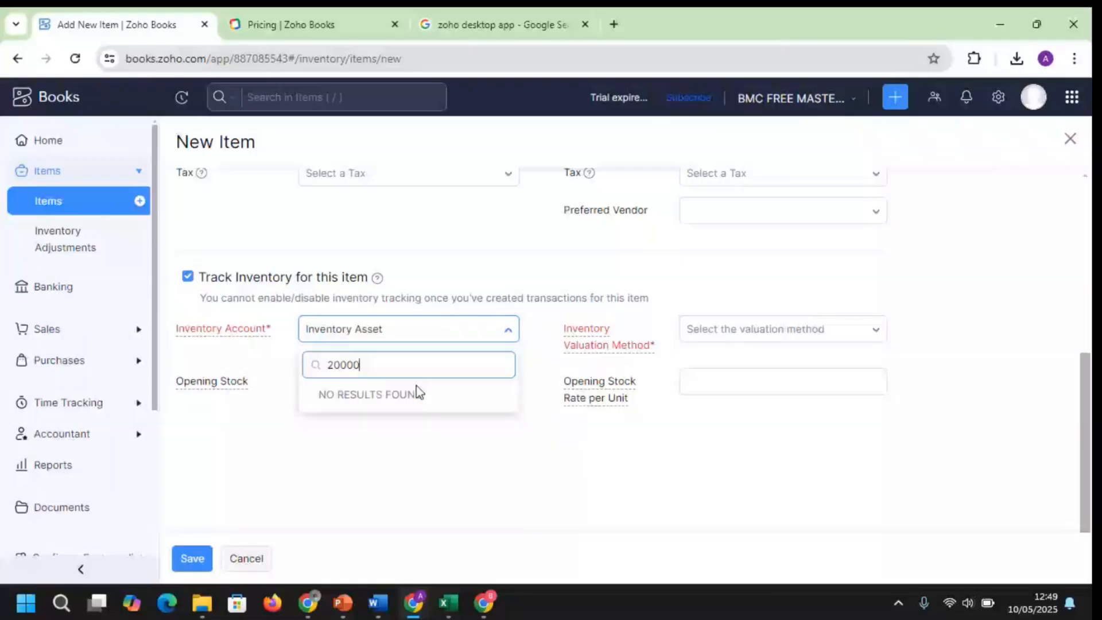
key("BackSpace")
left_click(418, 385)
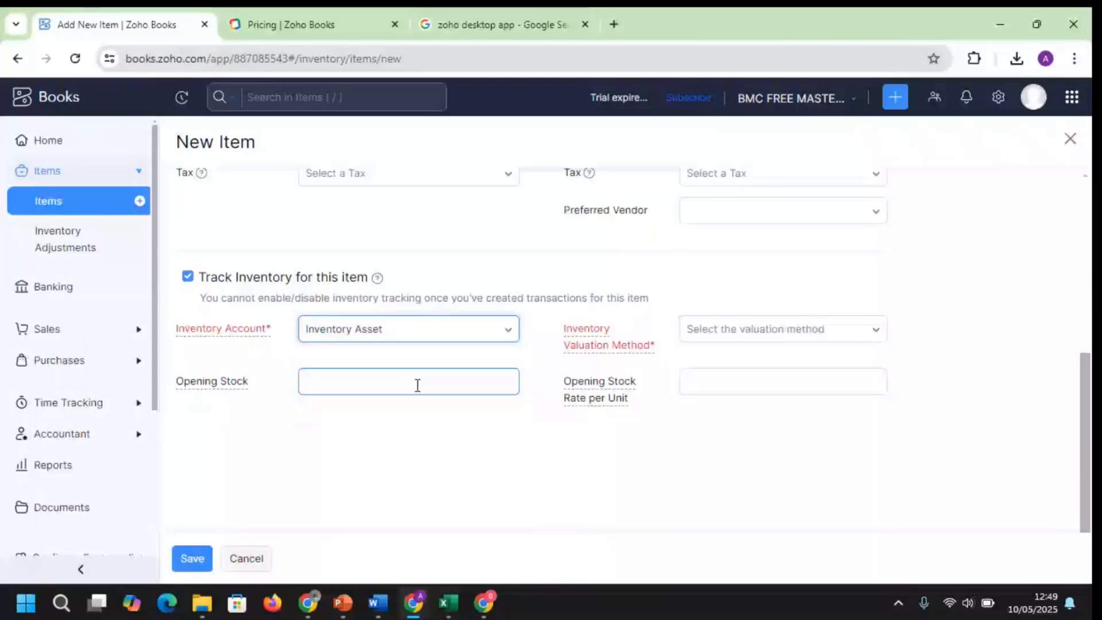
Set opening stock 2000, FIFO valuation and opening stock rate 20000 per unit
left_click(378, 384)
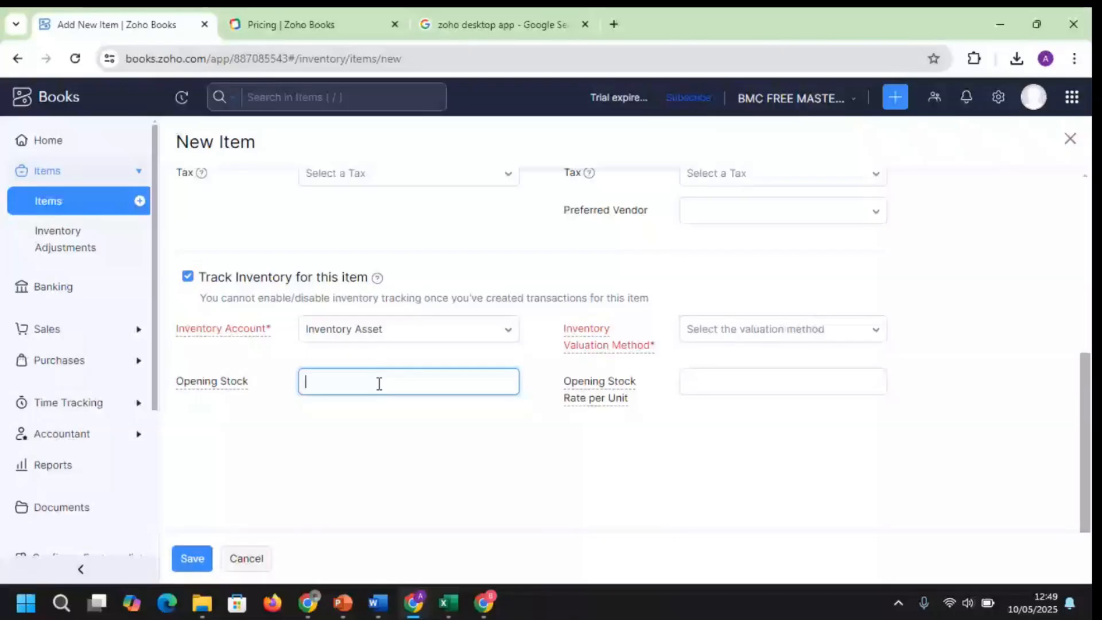
type("2000")
left_click(873, 336)
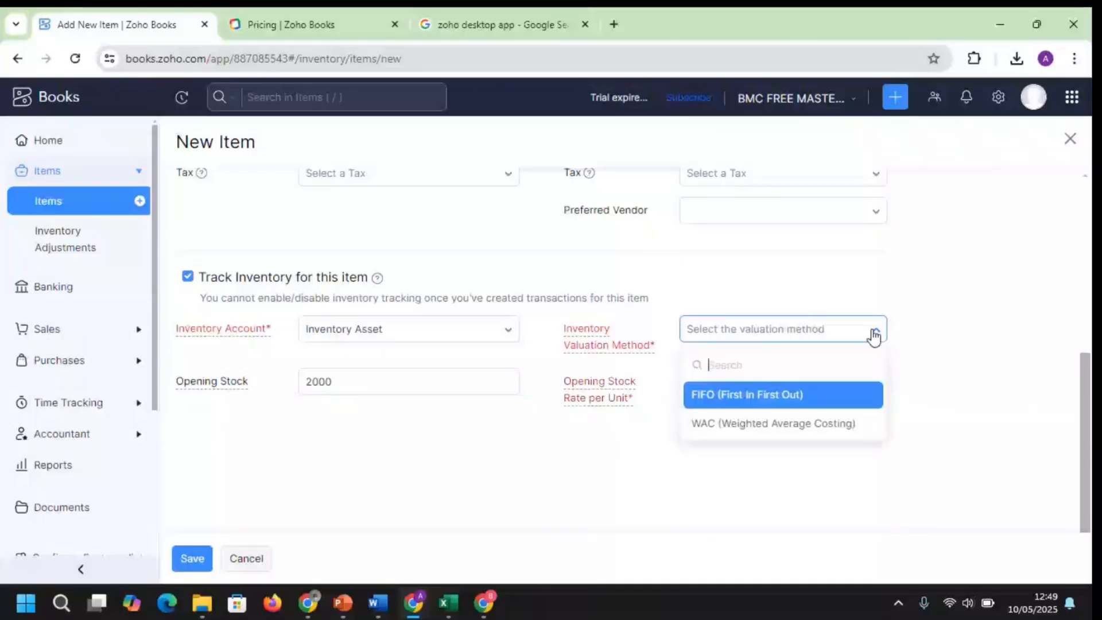
left_click(780, 393)
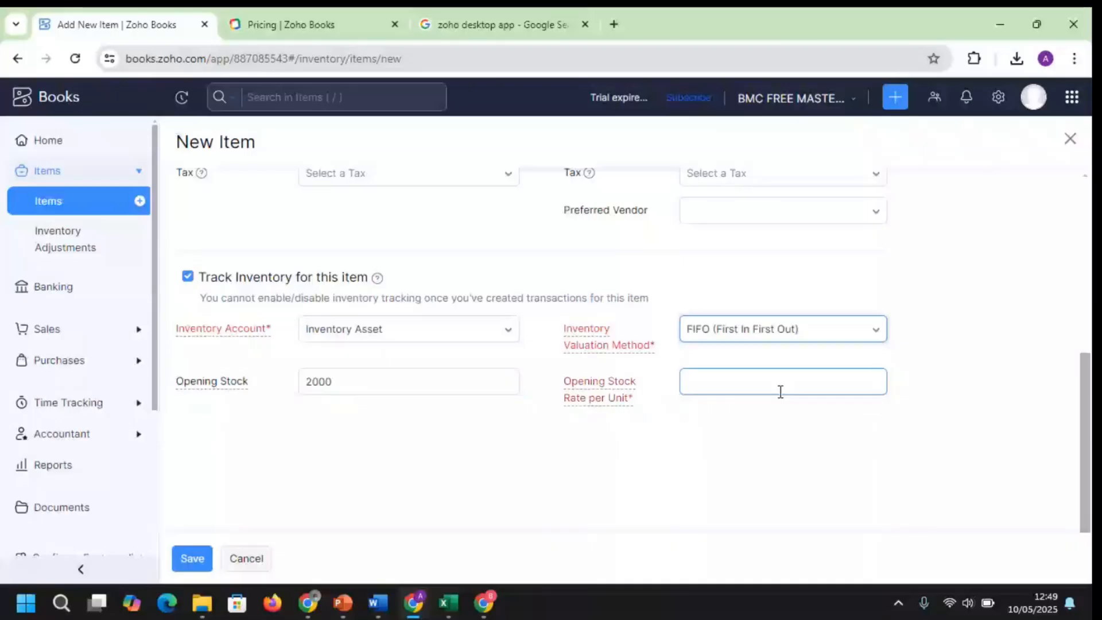
left_click(780, 385)
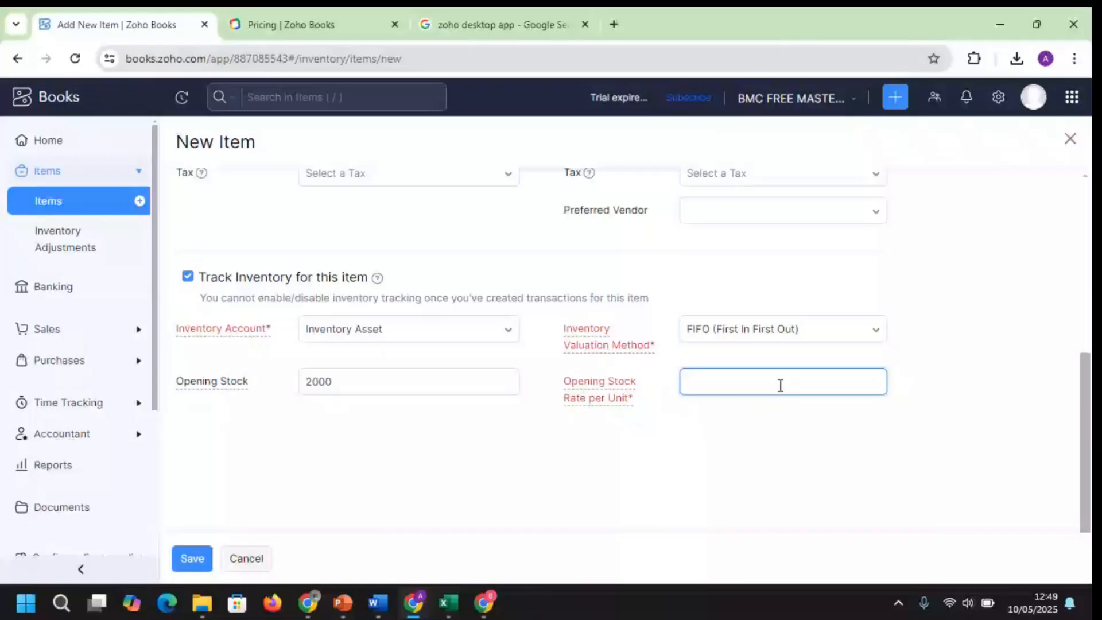
type("20000")
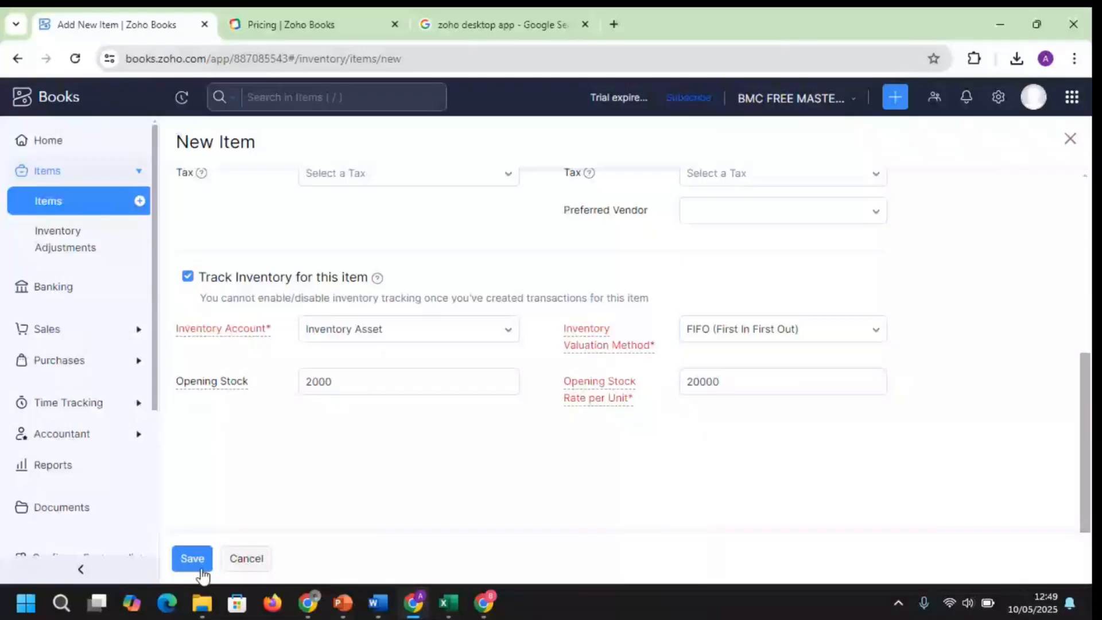
Save the NOODLE item and expand the Sales section of the sidebar
left_click(191, 558)
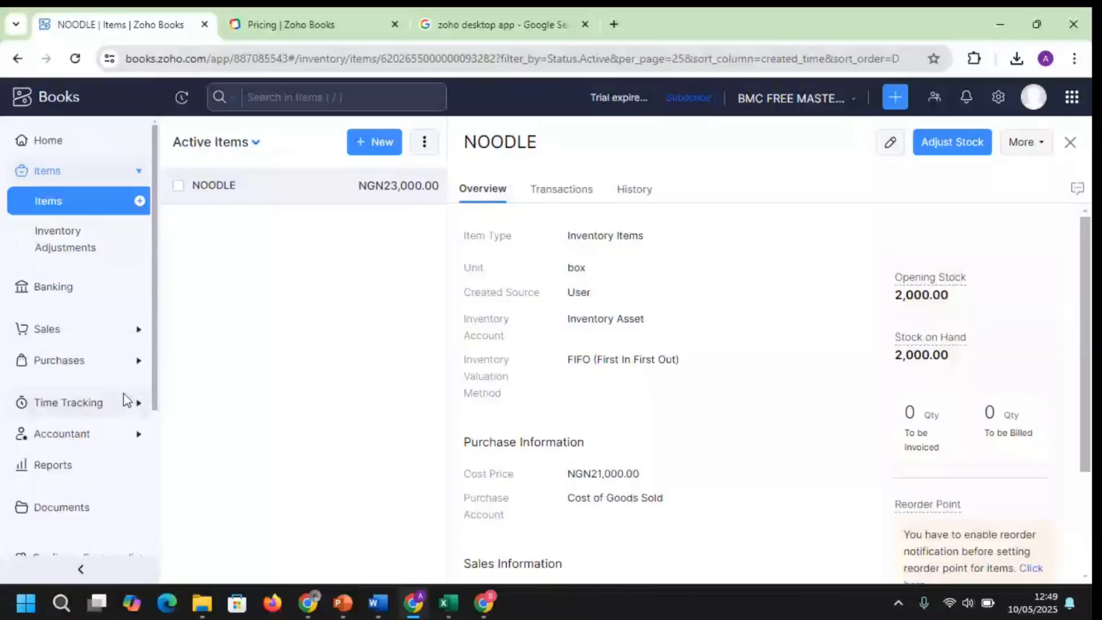
left_click(122, 330)
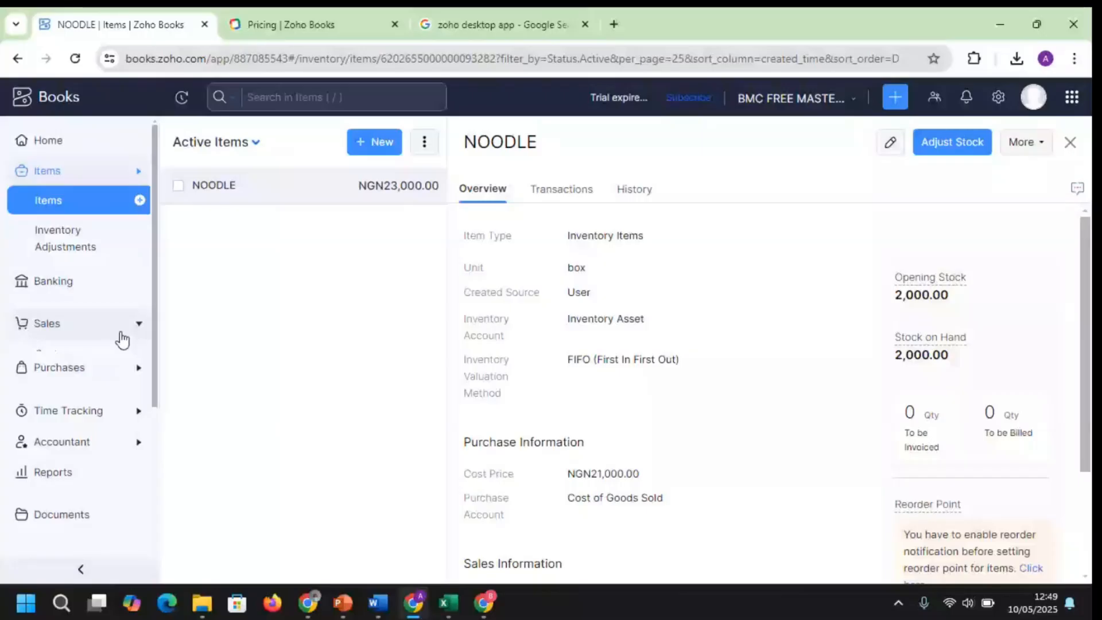
Start a new sales receipt and bring up the customer name list
left_click(86, 365)
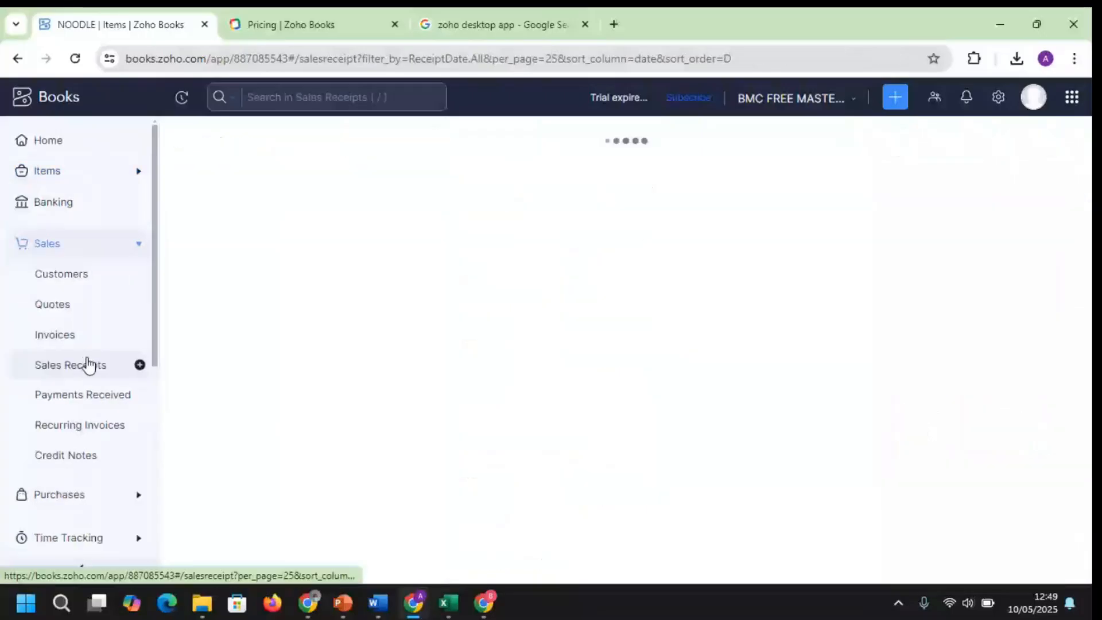
left_click(639, 325)
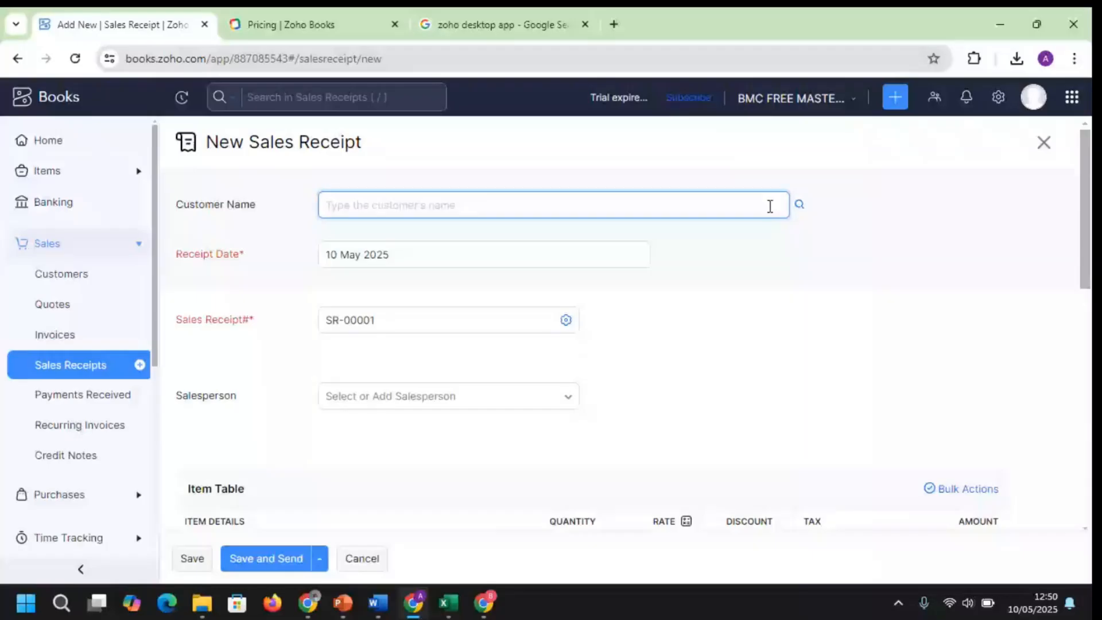
left_click(800, 207)
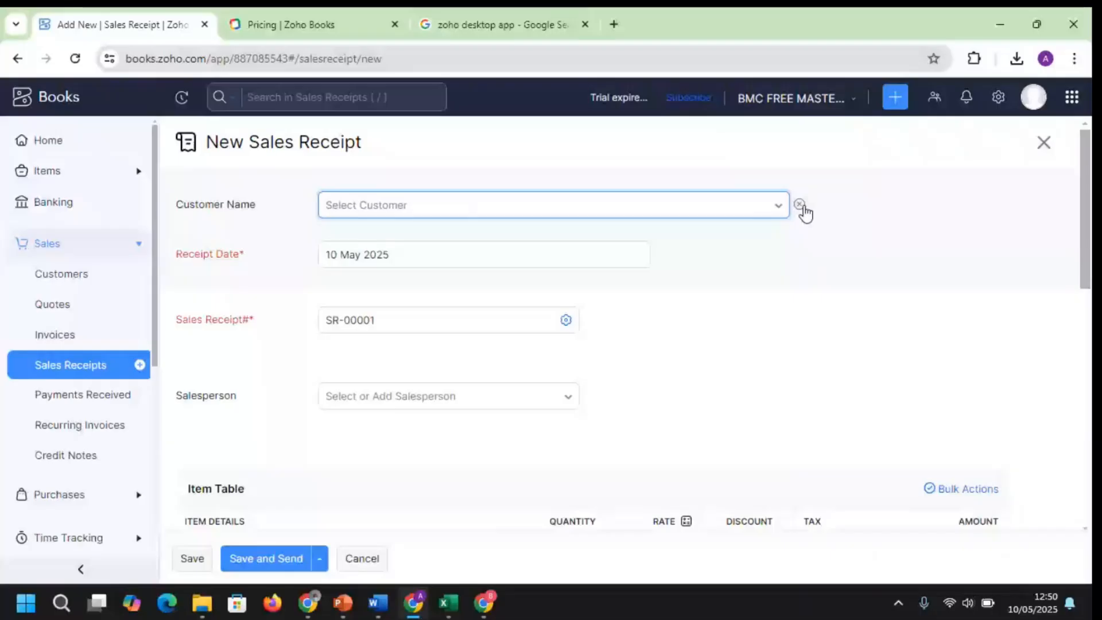
left_click(663, 205)
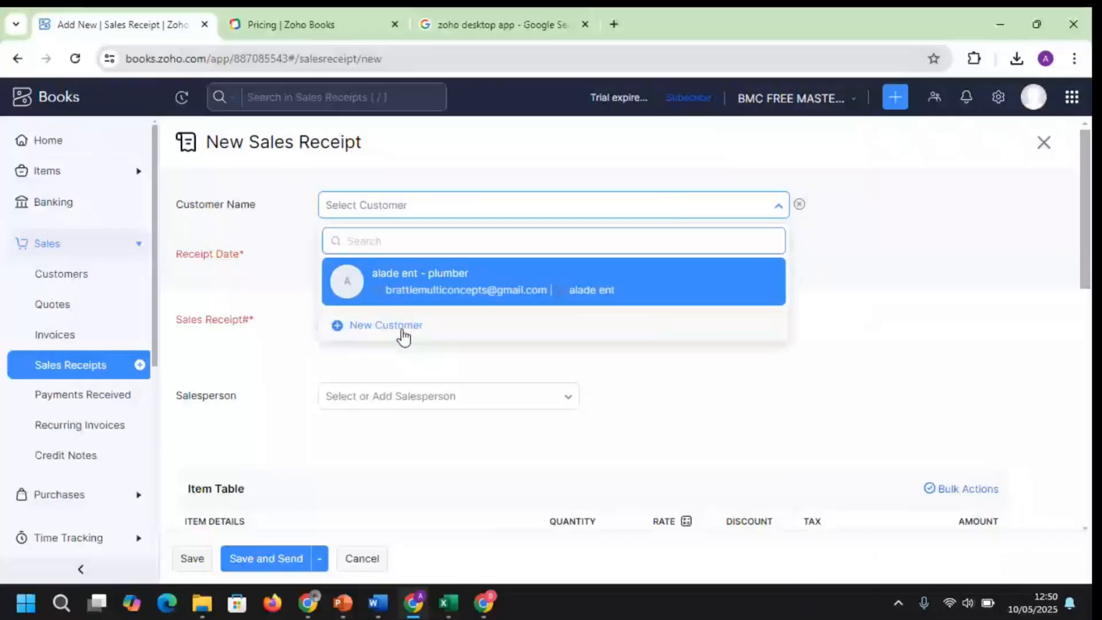
Create a new customer using their first name as display name and save it
left_click(403, 326)
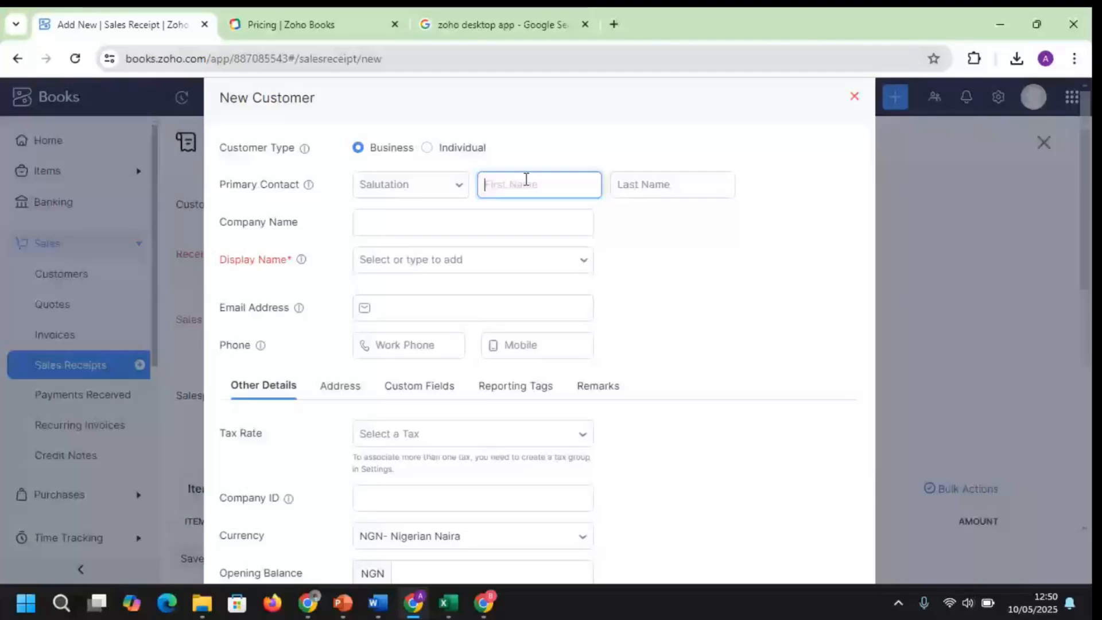
type("FELIX")
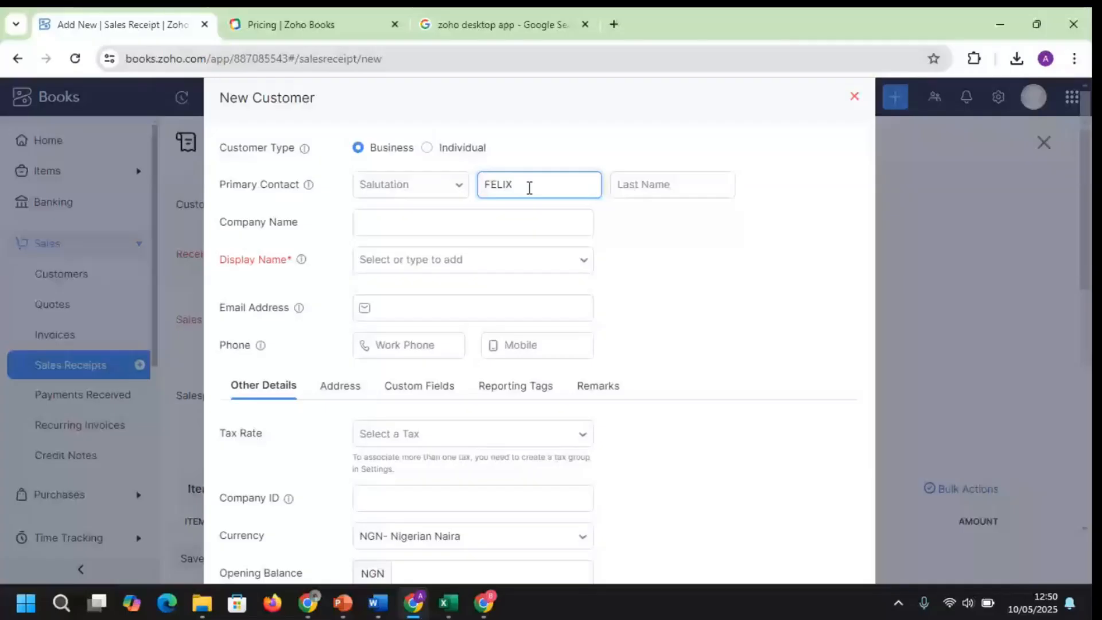
left_click(484, 261)
left_click(484, 262)
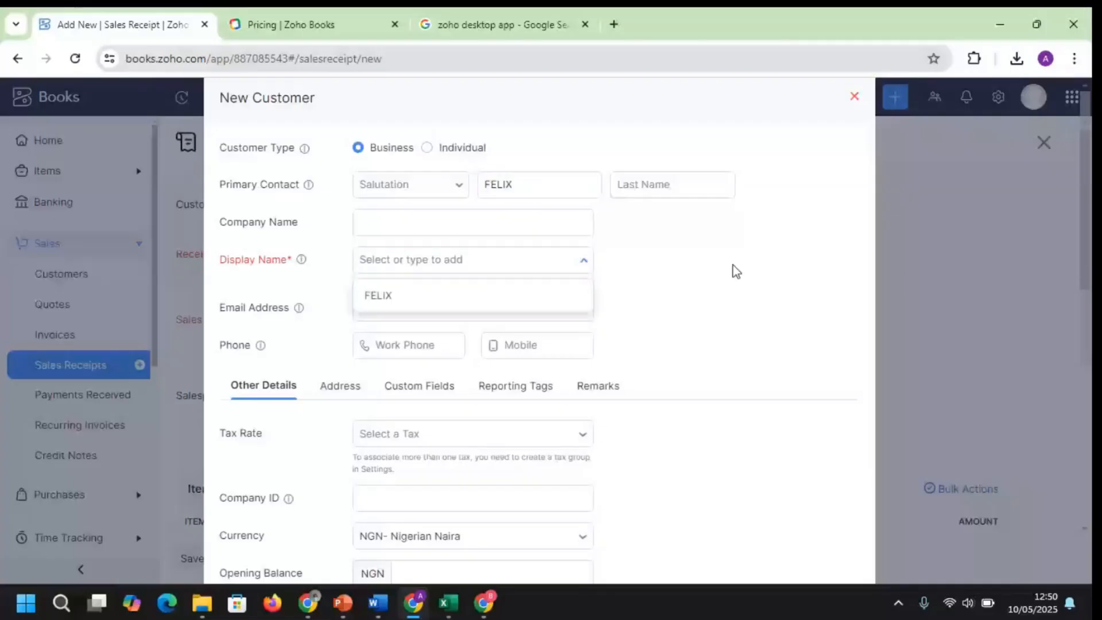
left_click(450, 260)
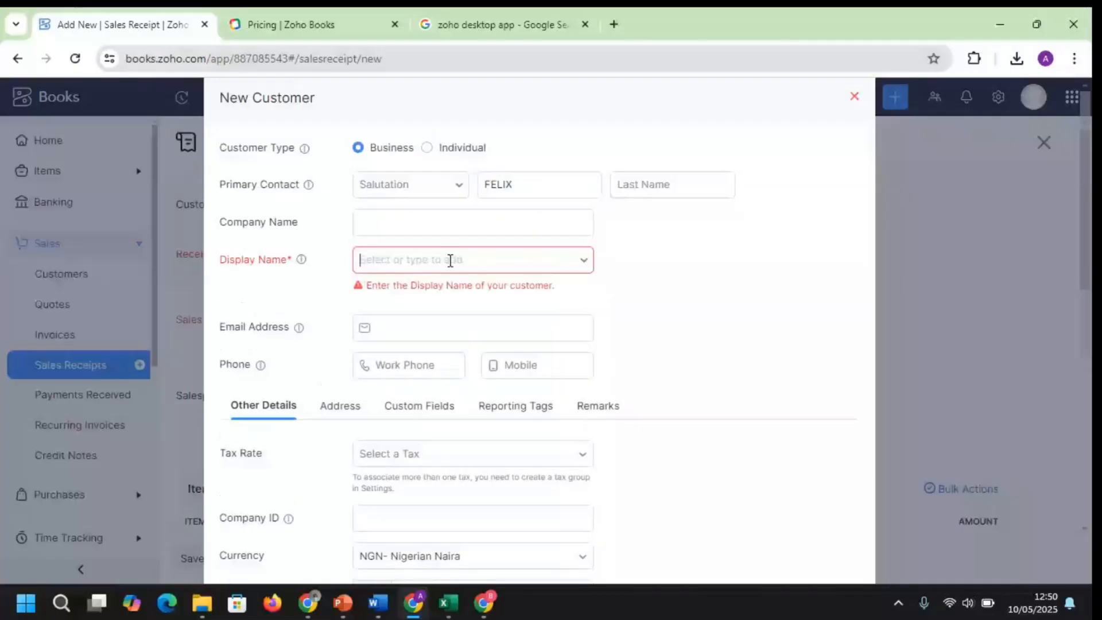
left_click(450, 261)
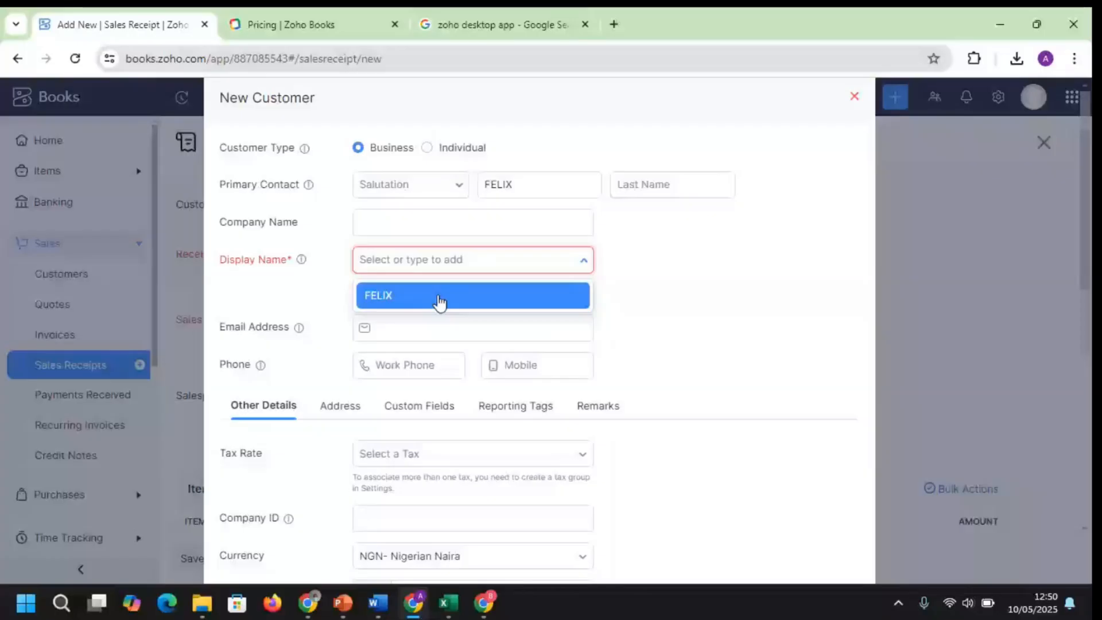
left_click(440, 297)
scroll(271, 519, "down", 7)
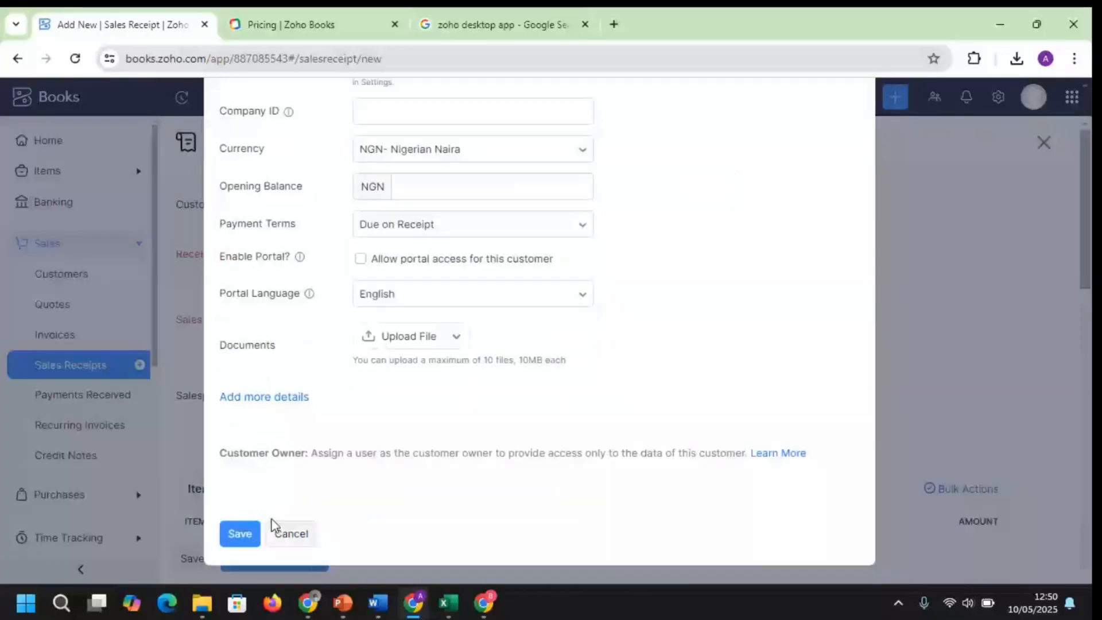
left_click(243, 535)
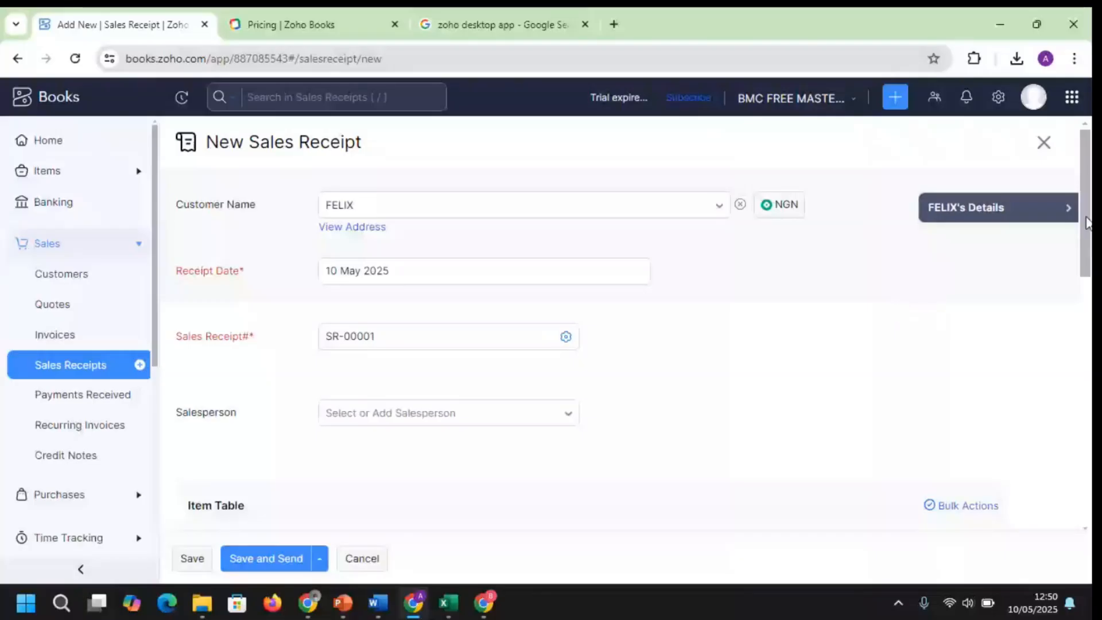
Put NOODLE on the first receipt line and set its quantity to 11
scroll(487, 349, "down", 5)
scroll(487, 350, "up", 1)
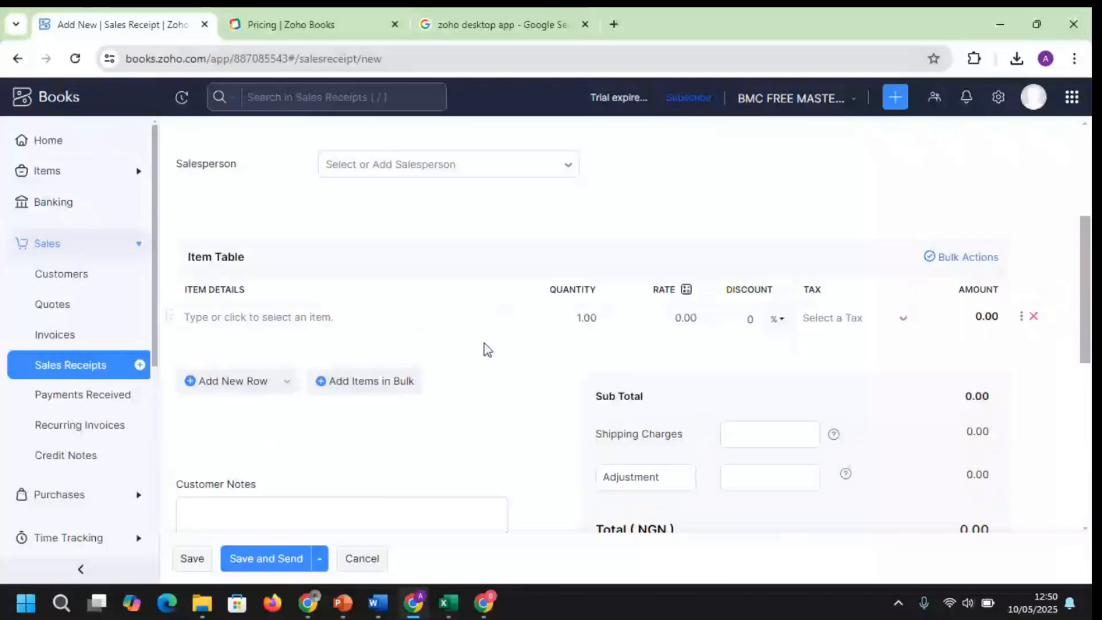
left_click(311, 321)
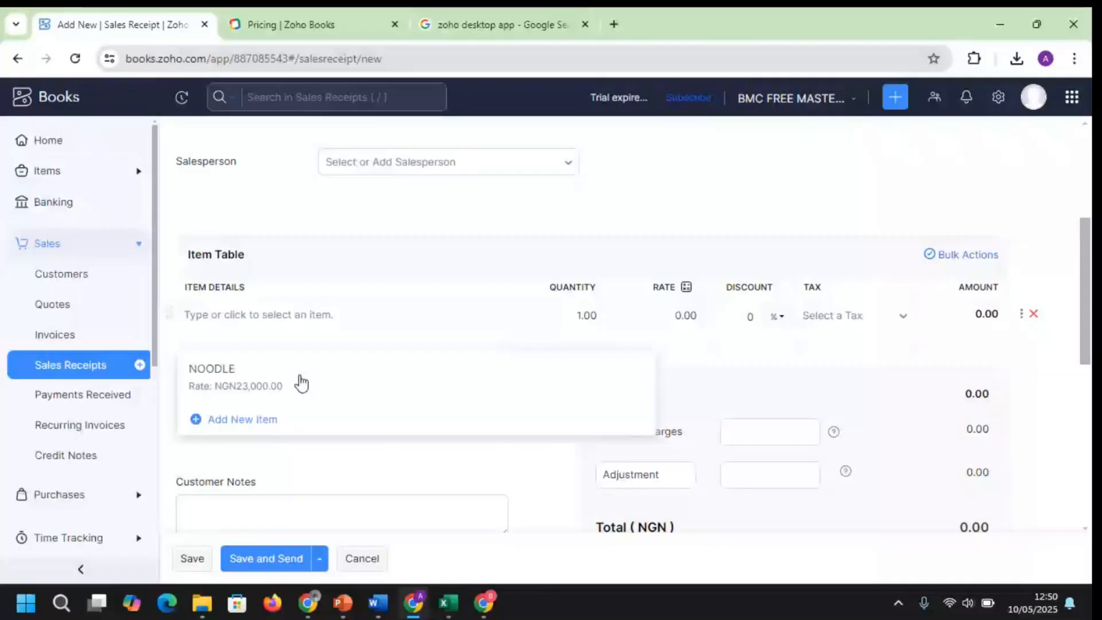
left_click(301, 383)
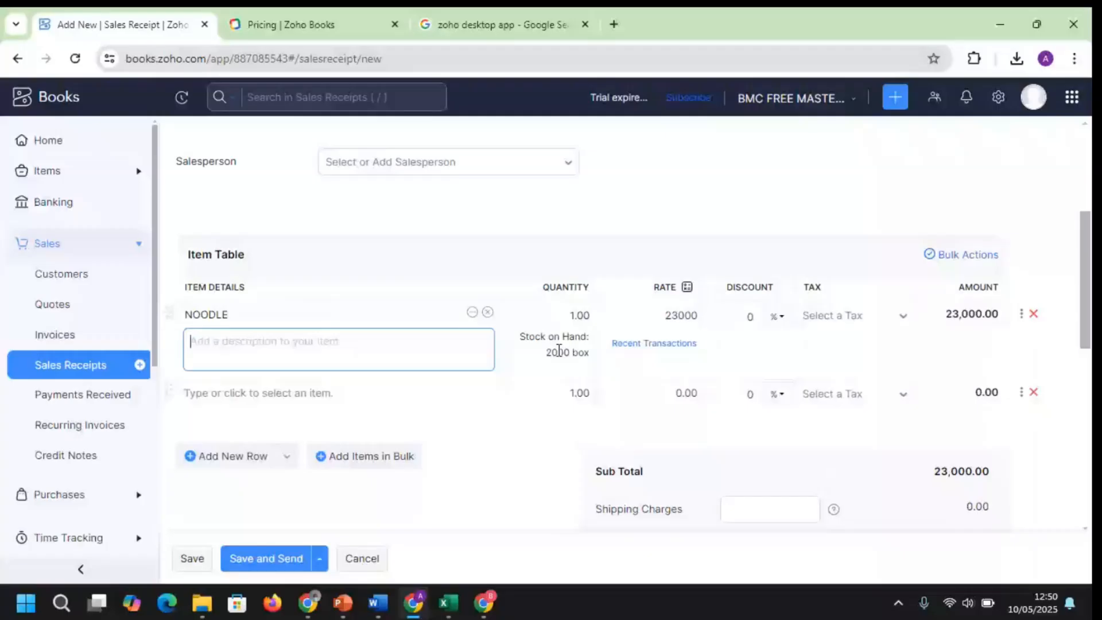
left_click(567, 312)
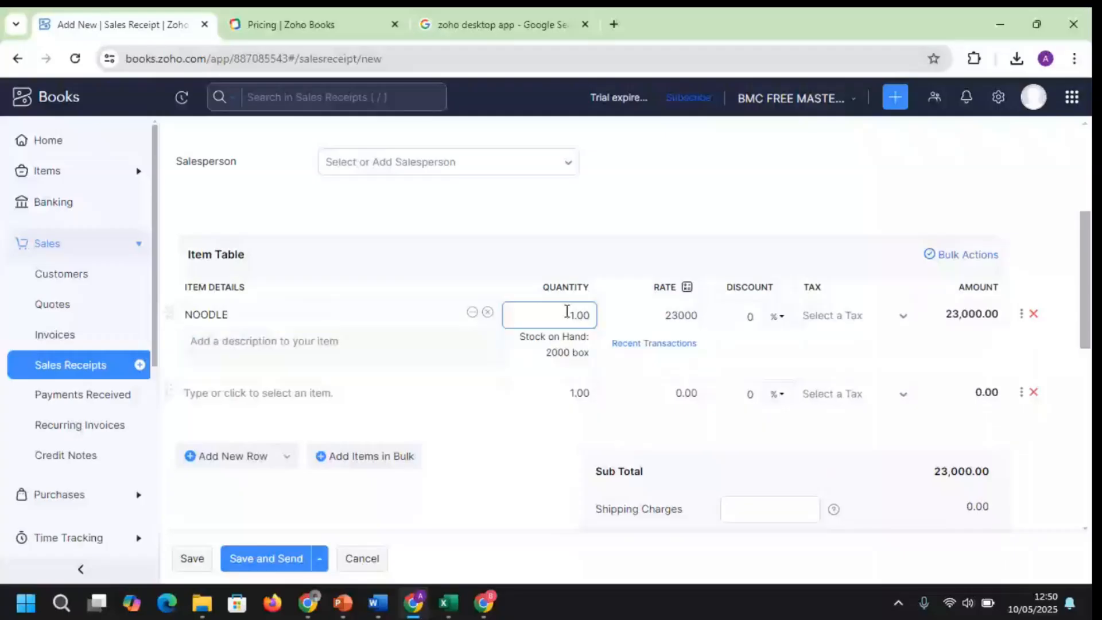
type("1")
key("Tab")
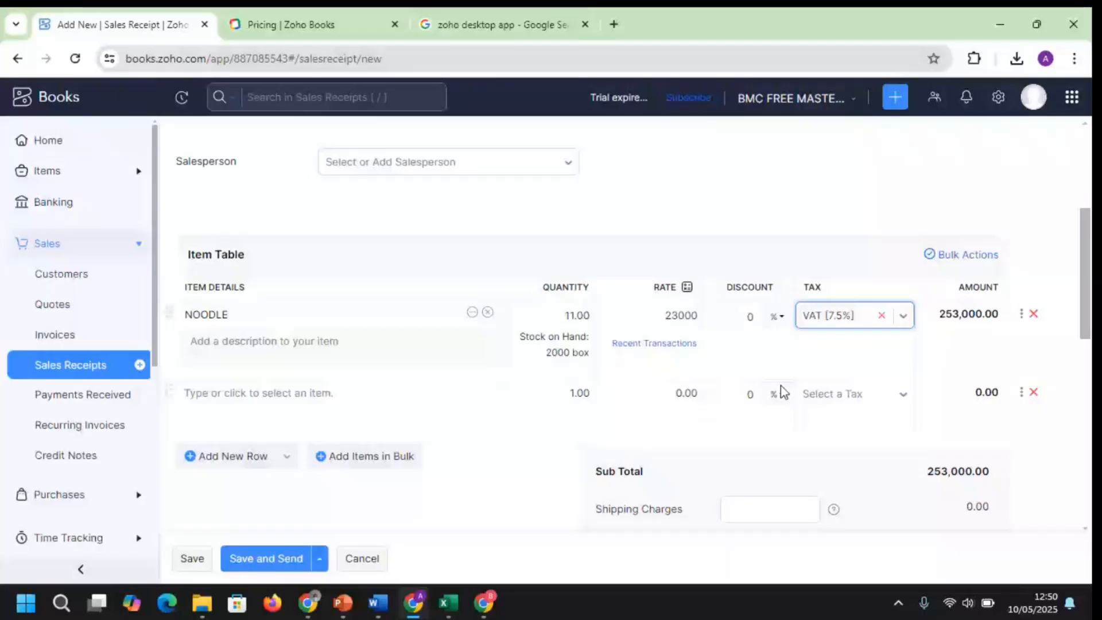
scroll(247, 500, "down", 4)
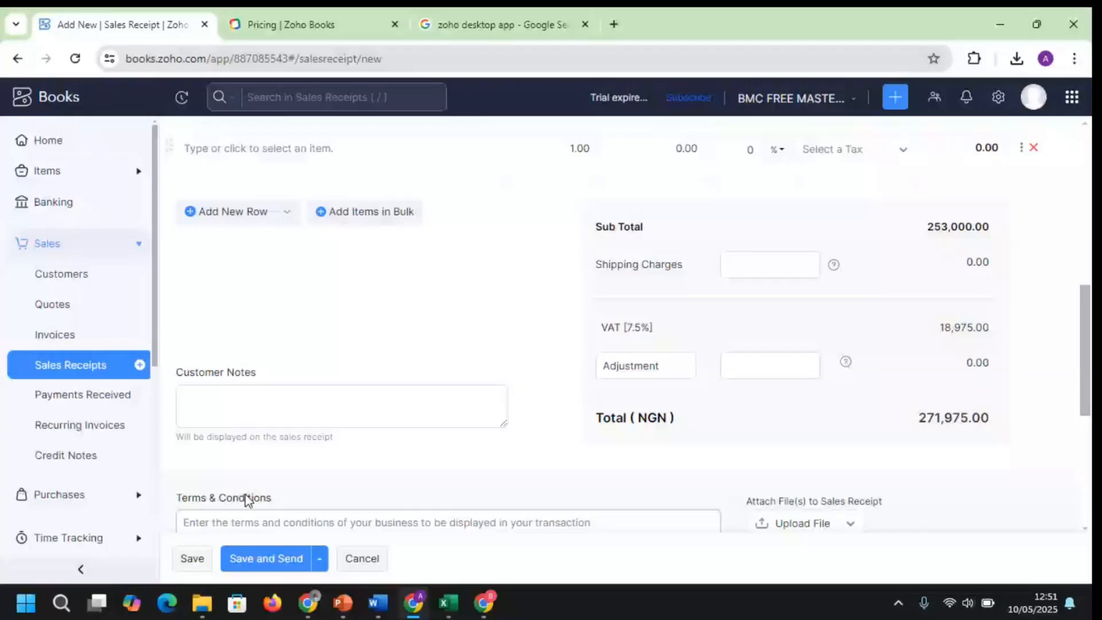
Leave Customer Notes empty and keep the note from being reused on future receipts
left_click(241, 414)
type("K")
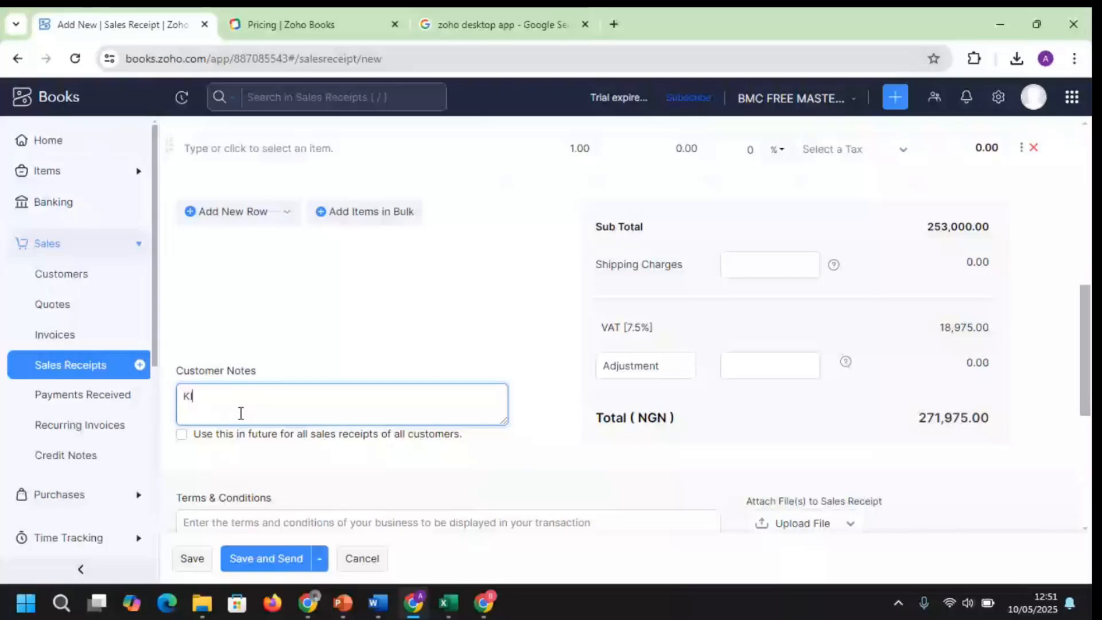
key("Tab")
key("space")
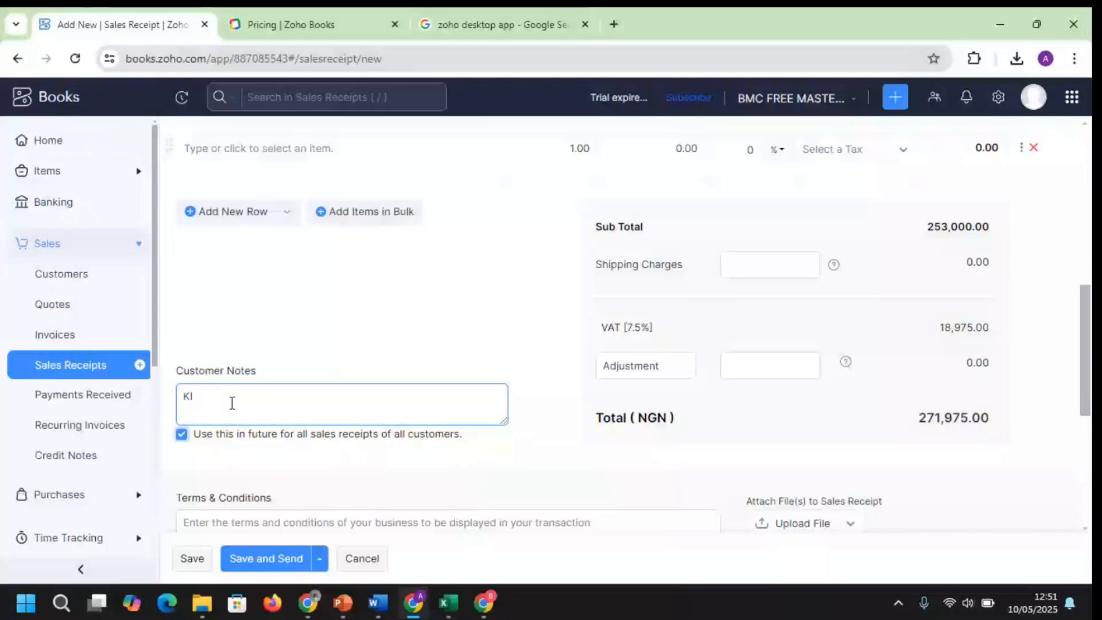
key("BackSpace")
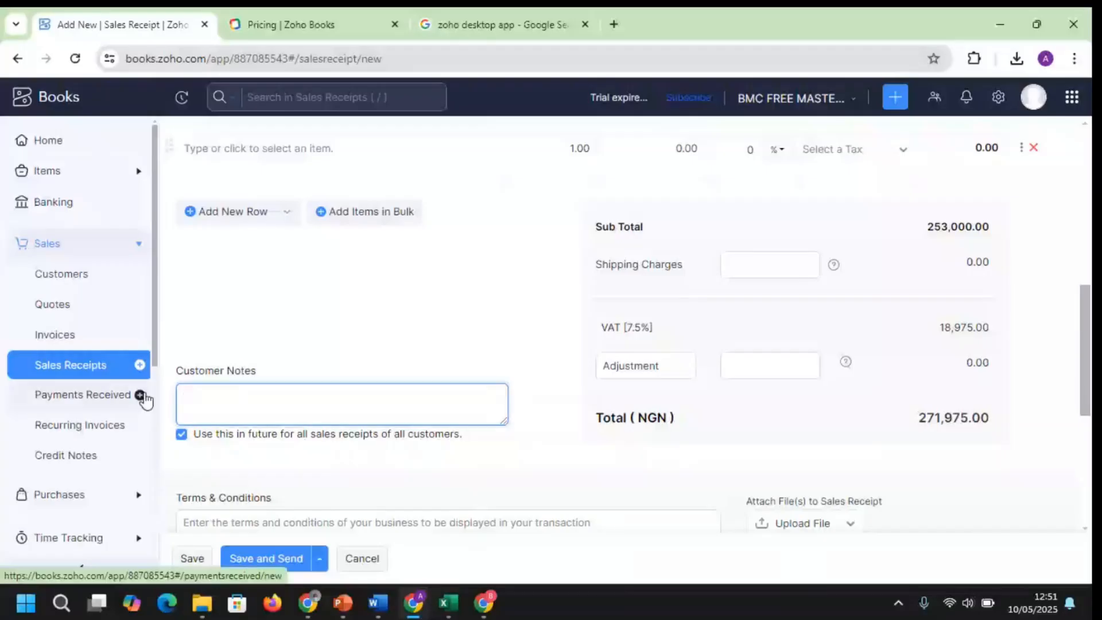
left_click(182, 435)
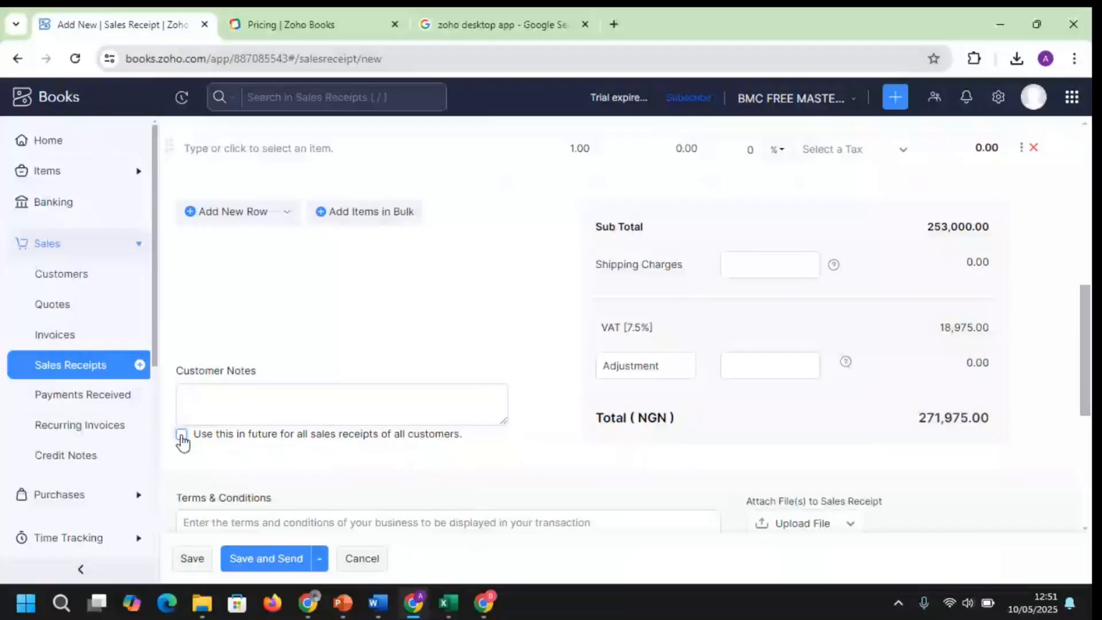
Set payment mode Bank Transfer, deposit to Zenith - Ogba, save, and switch to Gmail
scroll(432, 417, "down", 5)
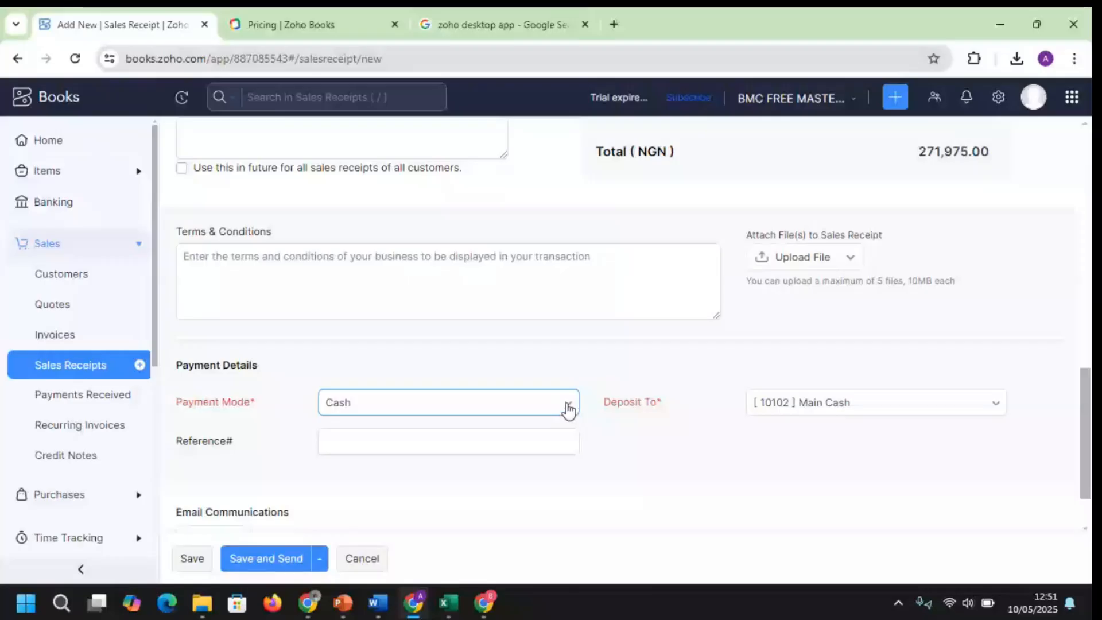
left_click(568, 408)
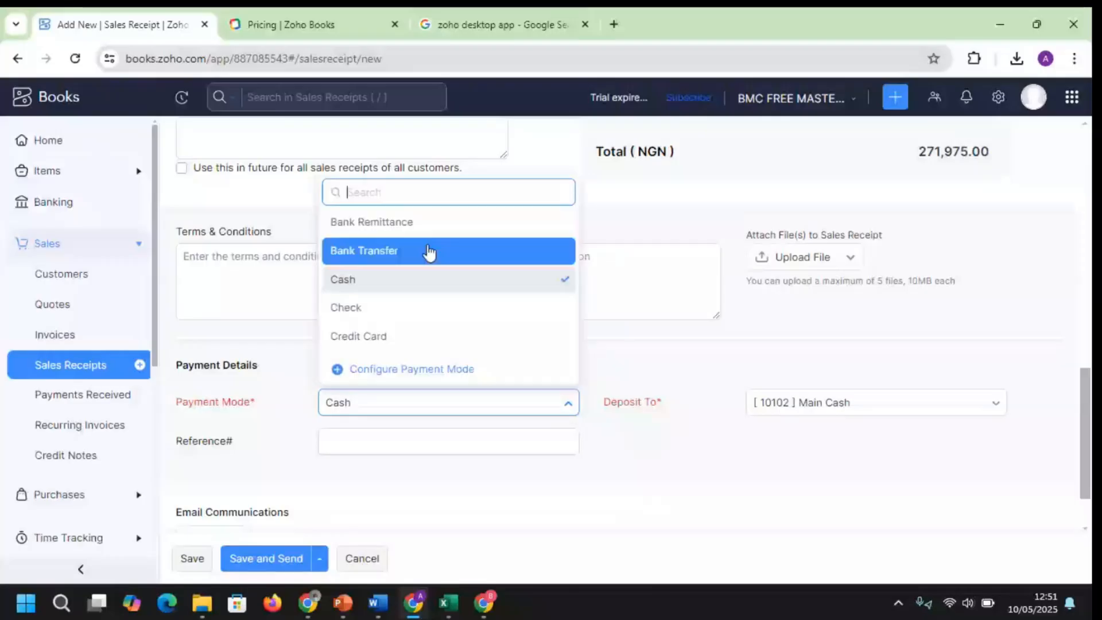
left_click(430, 251)
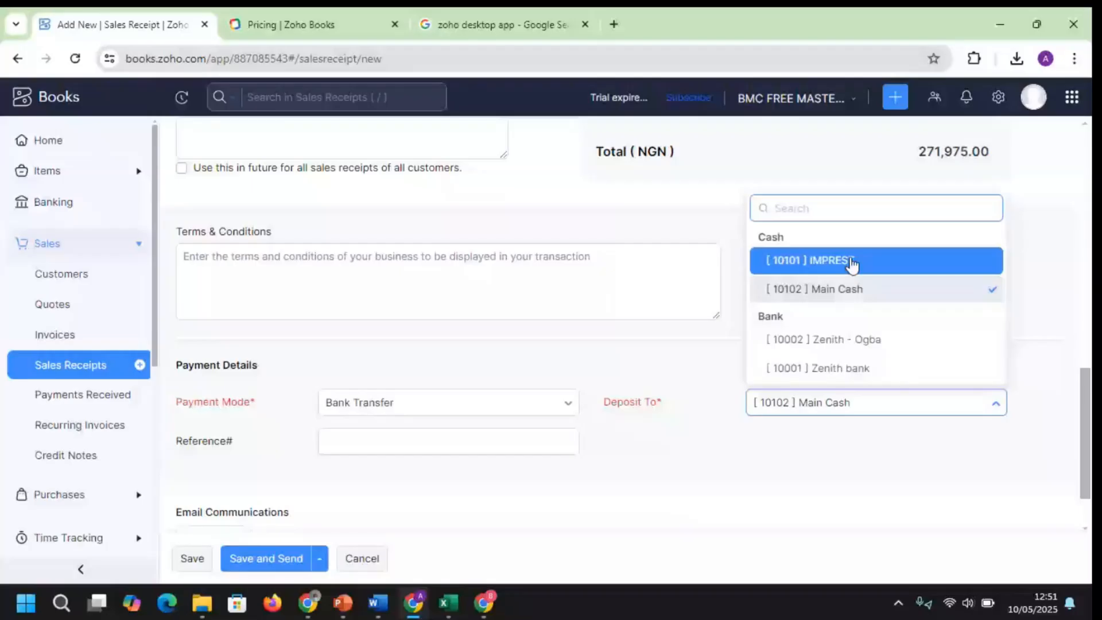
left_click(867, 345)
left_click(193, 558)
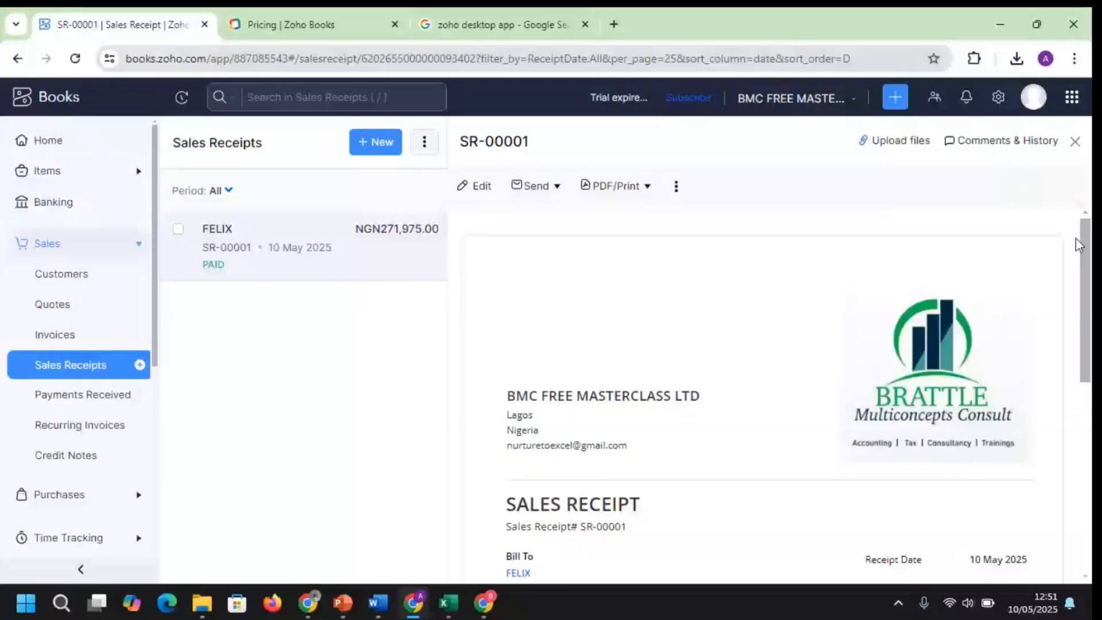
left_click(483, 604)
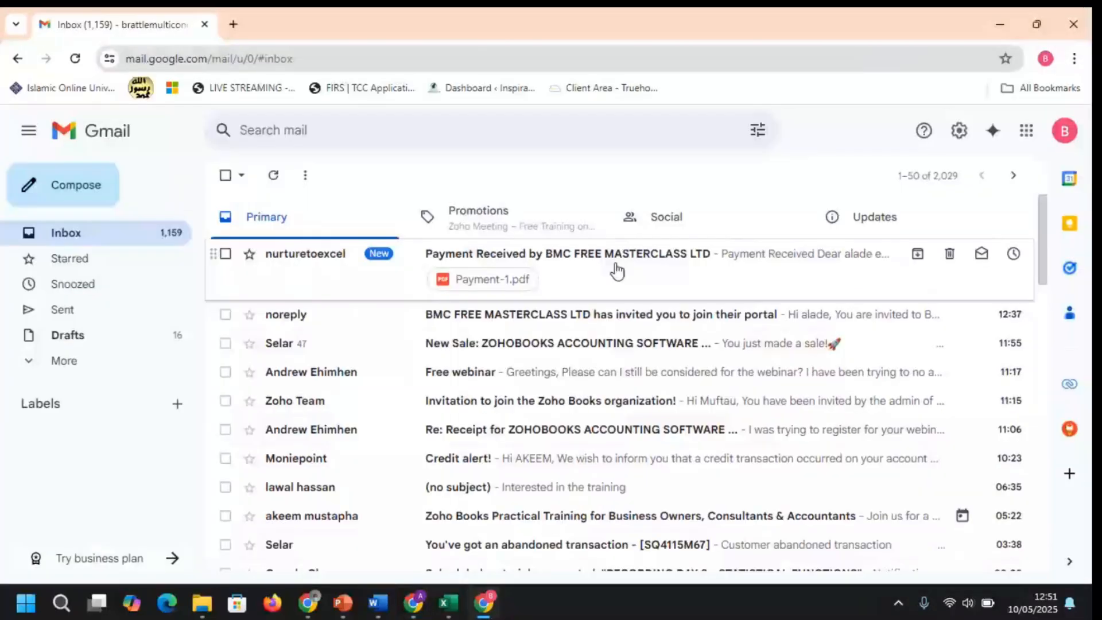
Open and scroll through the Payment Received email from BMC FREE MASTERCLASS LTD
left_click(616, 271)
scroll(1027, 298, "down", 3)
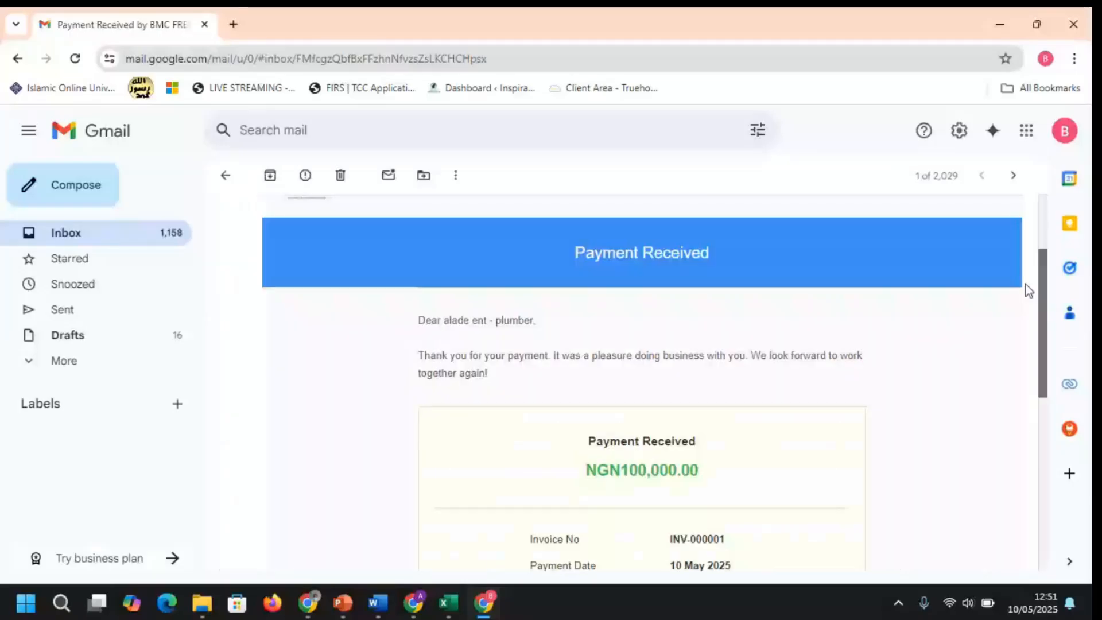
scroll(1026, 316, "down", 1)
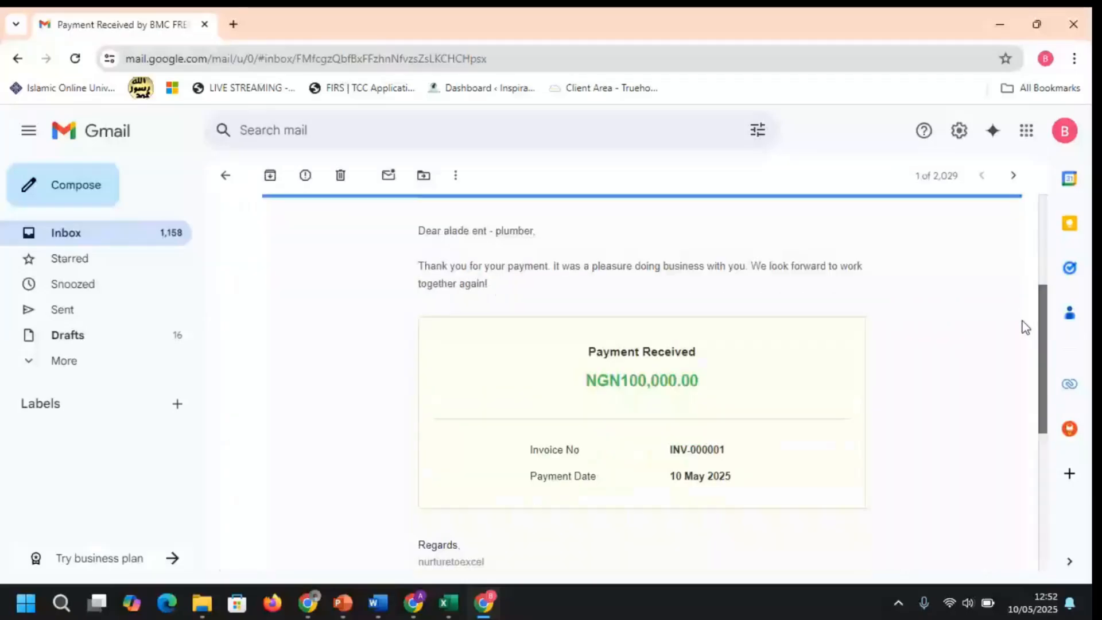
scroll(1025, 328, "down", 3)
scroll(1026, 395, "up", 6)
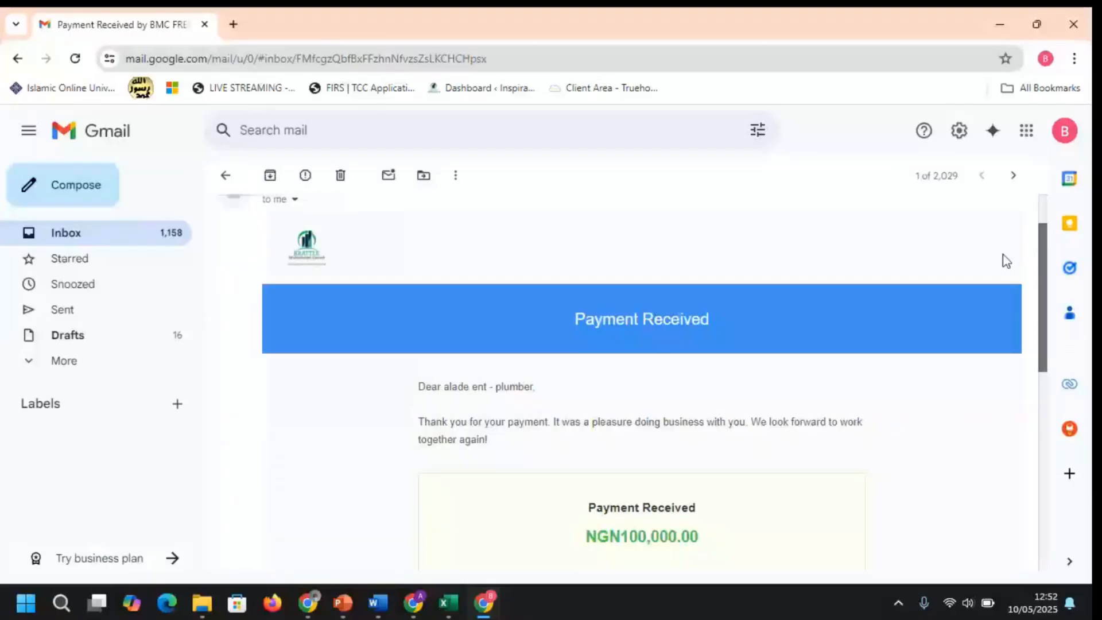
scroll(986, 221, "up", 1)
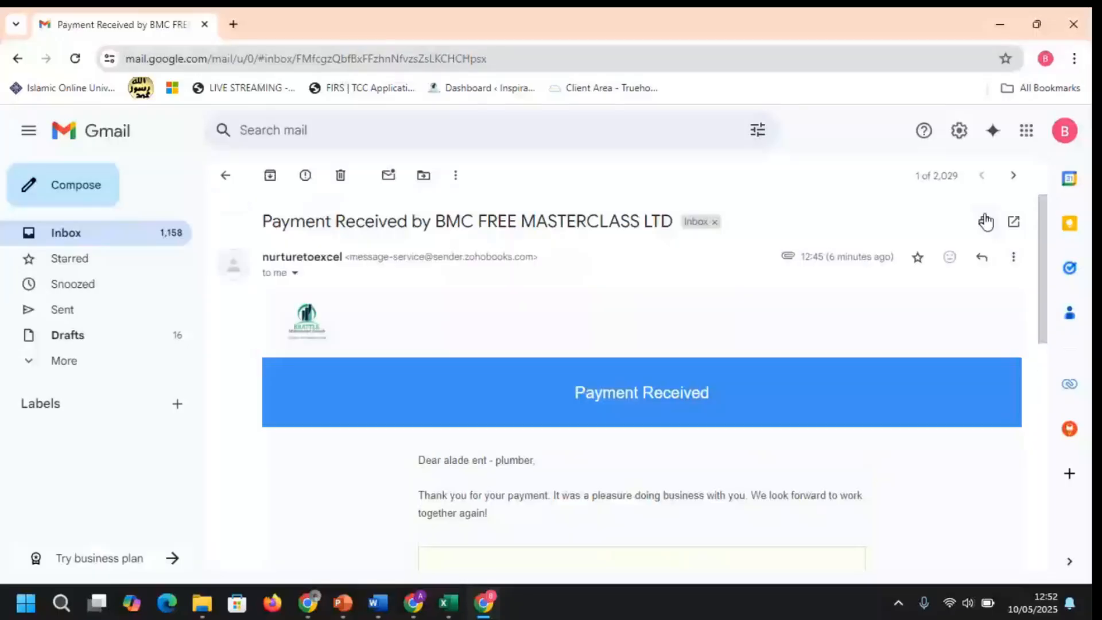
Check Inbox, Spam, Promotions and Primary after a reload, then return to Zoho Books
left_click(111, 244)
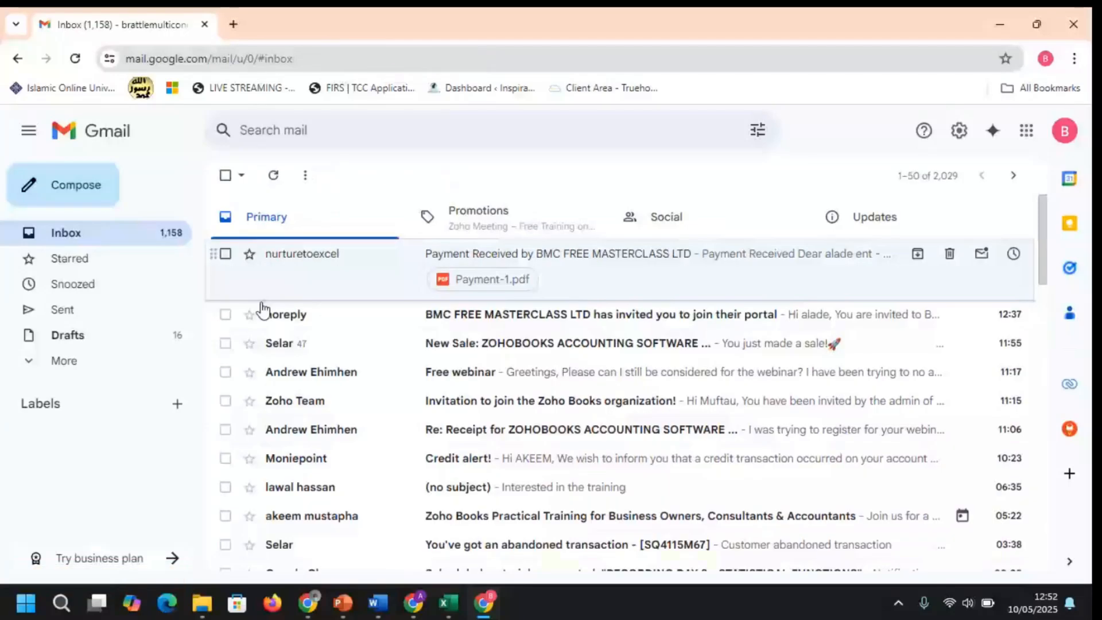
left_click(64, 361)
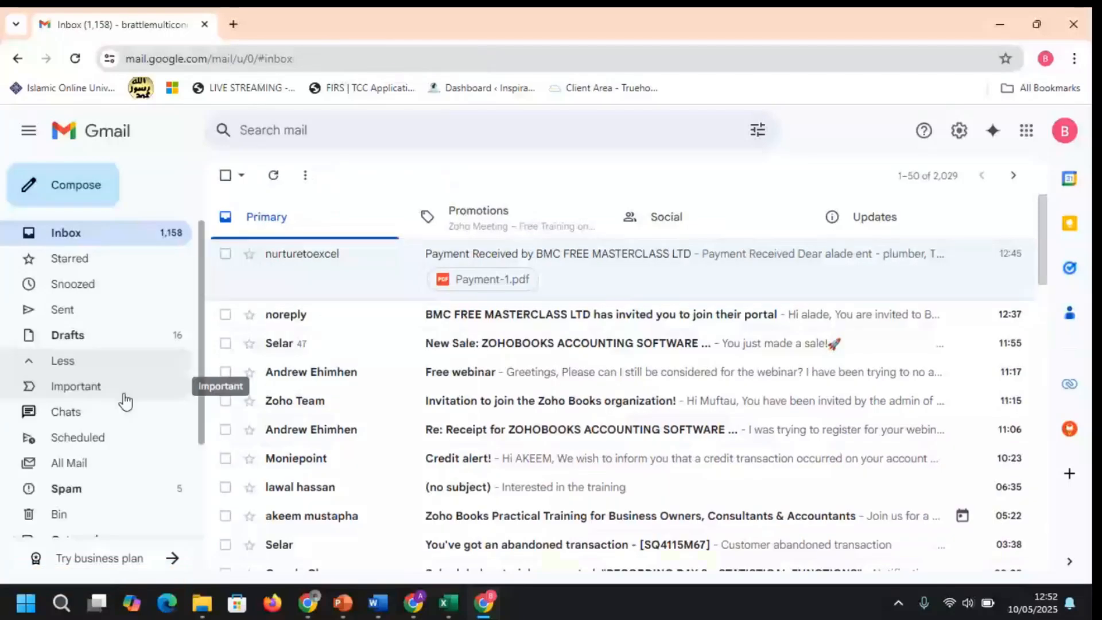
left_click(86, 500)
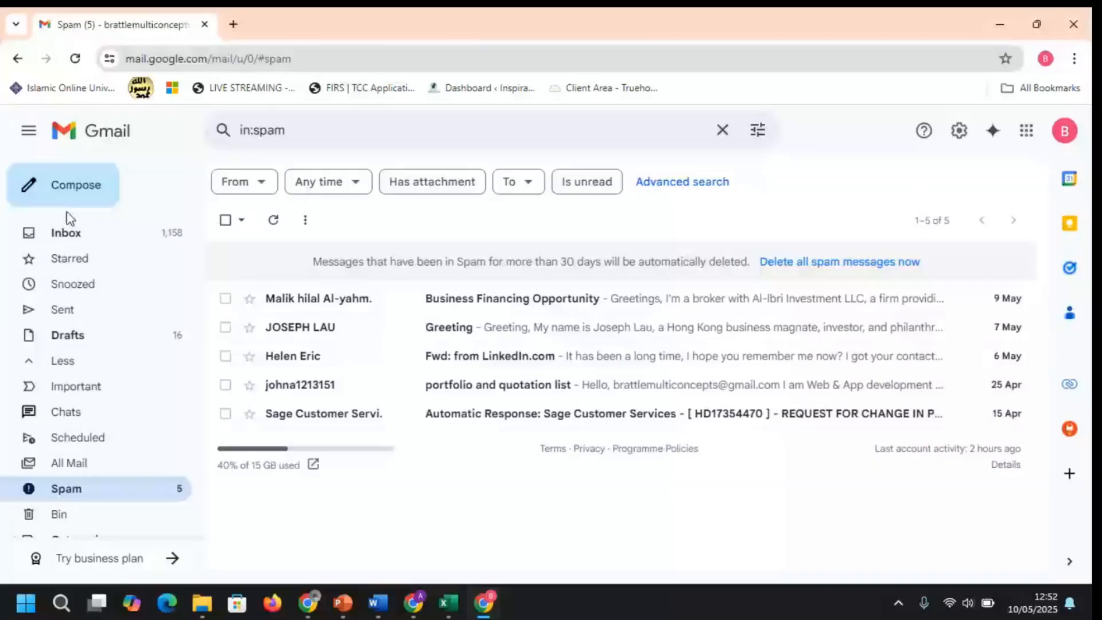
left_click(68, 230)
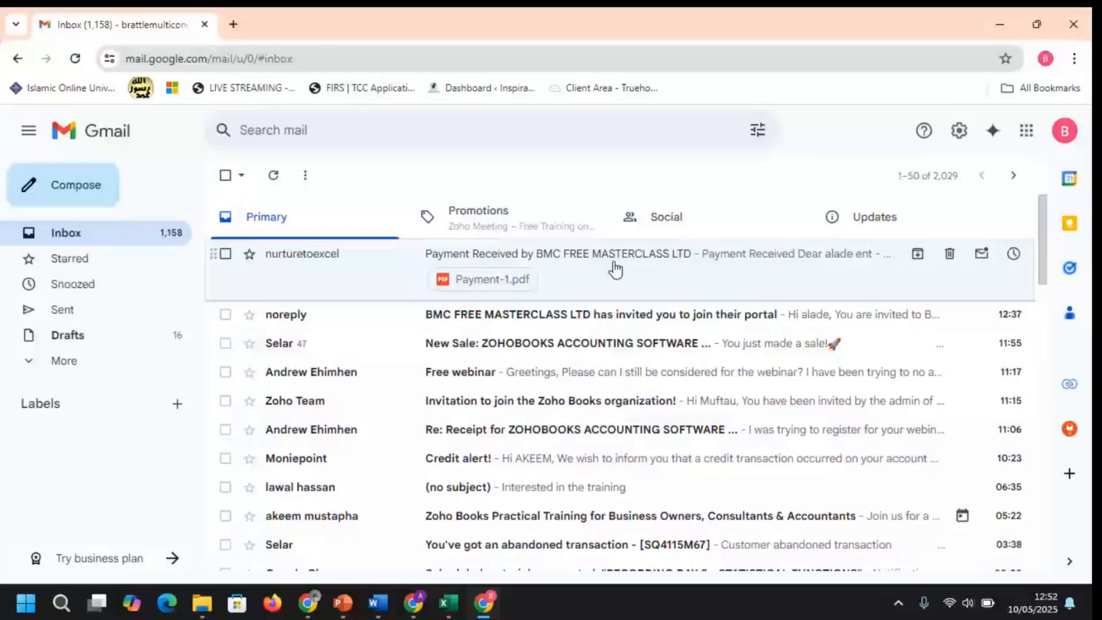
key("F5")
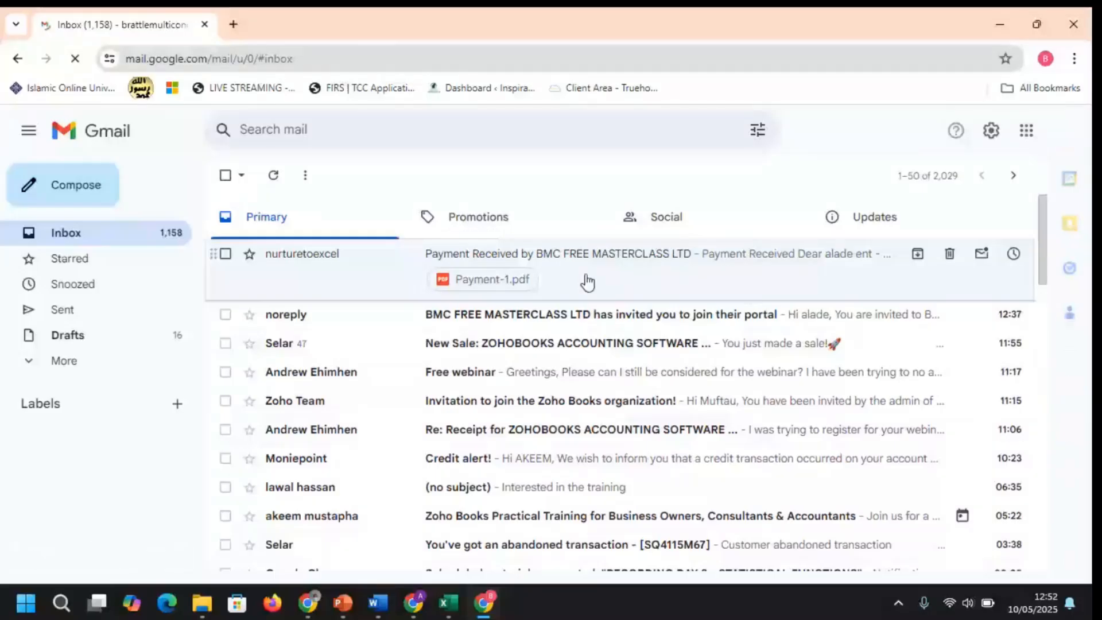
left_click(487, 223)
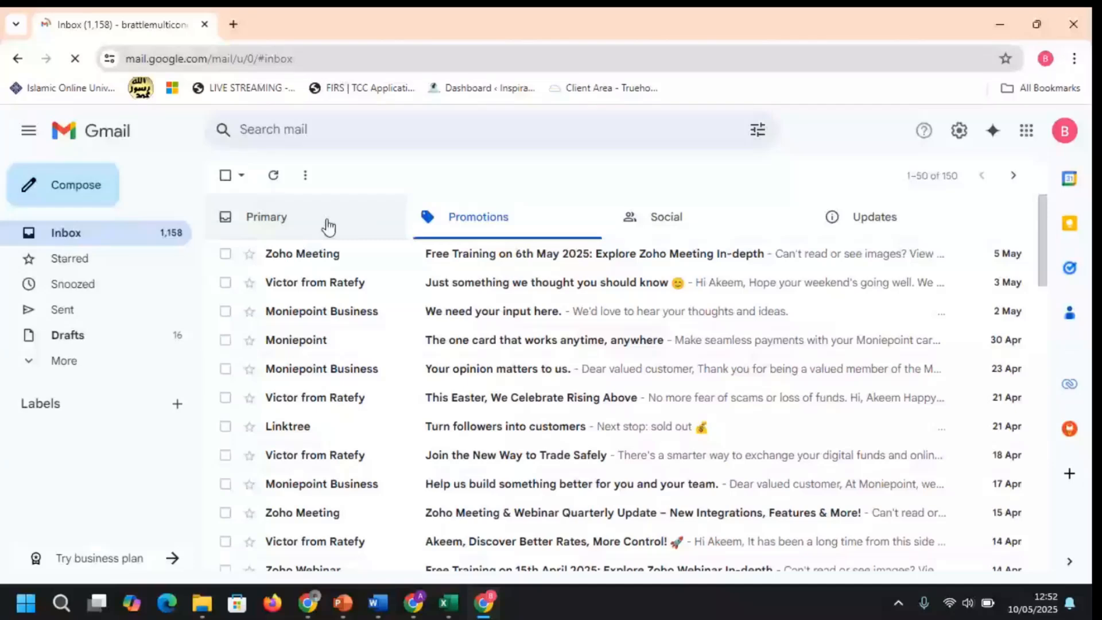
left_click(328, 227)
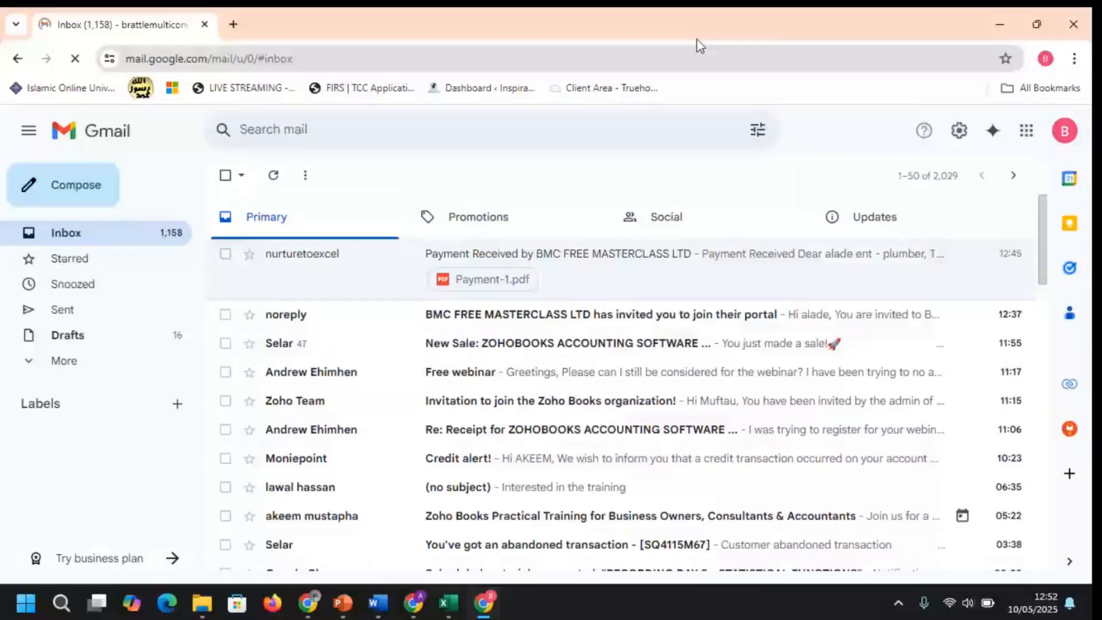
key("alt+Tab")
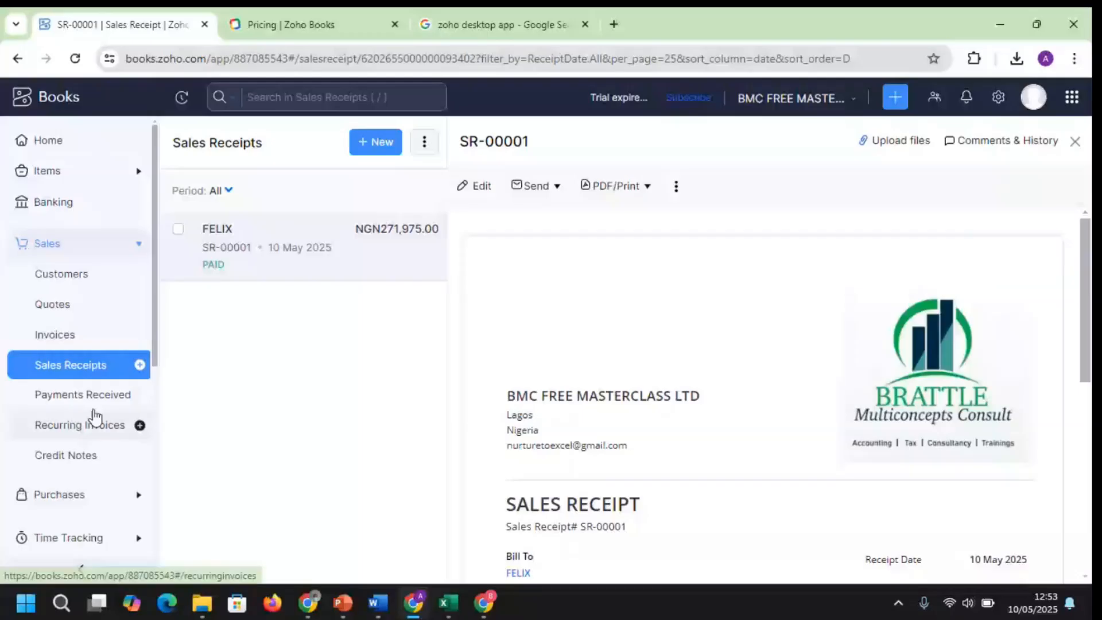
Collapse Sales, expand Items in the sidebar, and briefly view the Zoho apps list
left_click(118, 243)
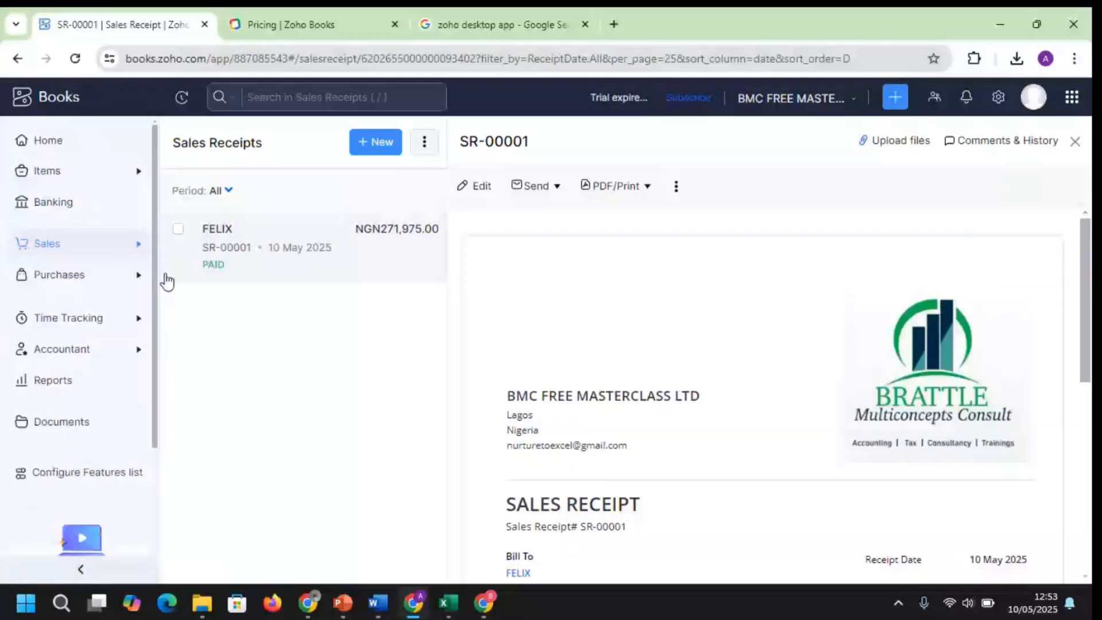
mouse_move(819, 532)
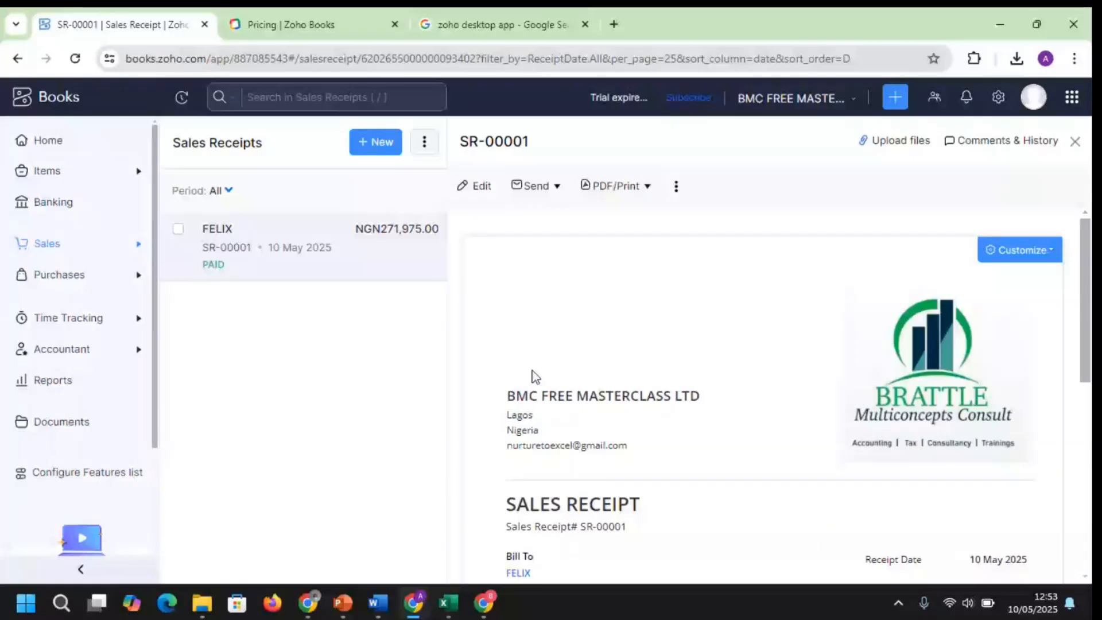
left_click(74, 177)
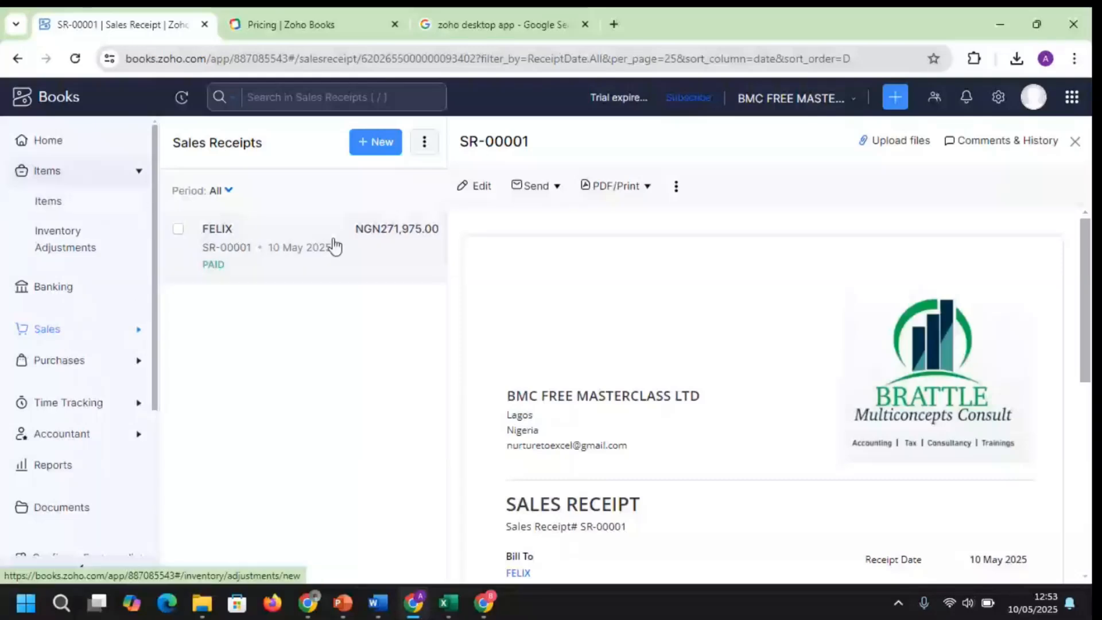
left_click(1080, 104)
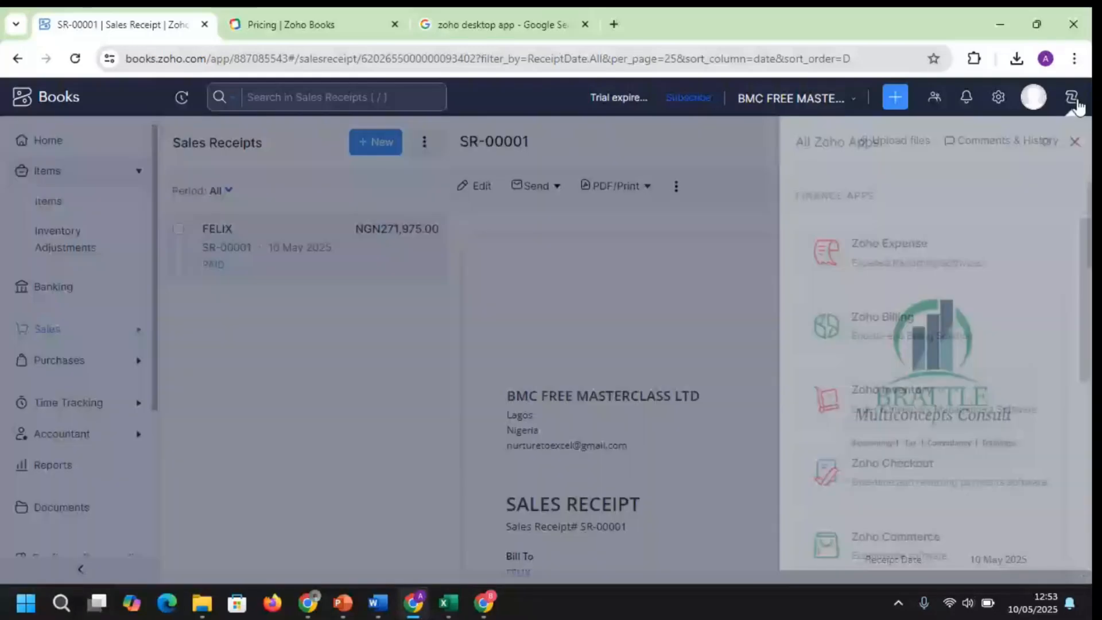
left_click(696, 176)
Search settings for 'INVEN', cancel enabling Inventory Modules, save General preferences, and go home
left_click(999, 97)
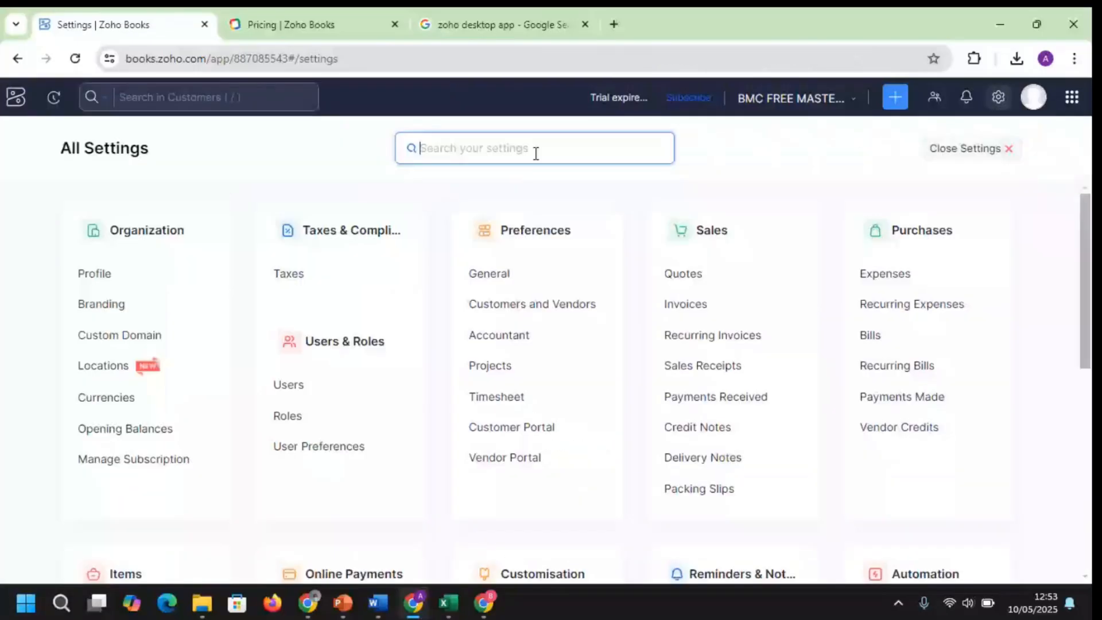
type("INVEN")
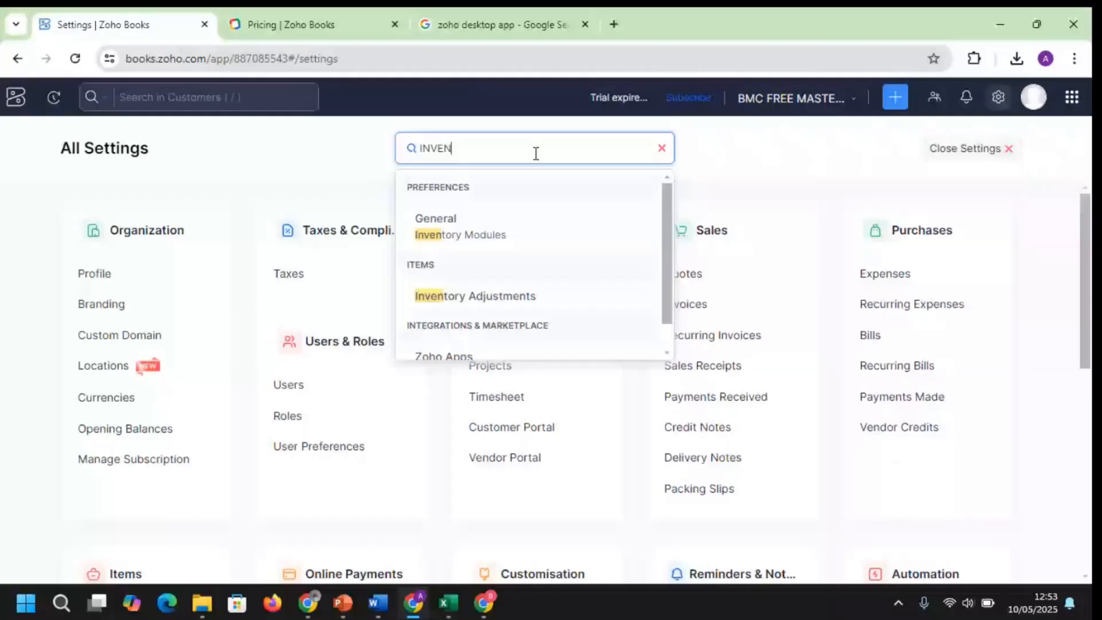
left_click(207, 569)
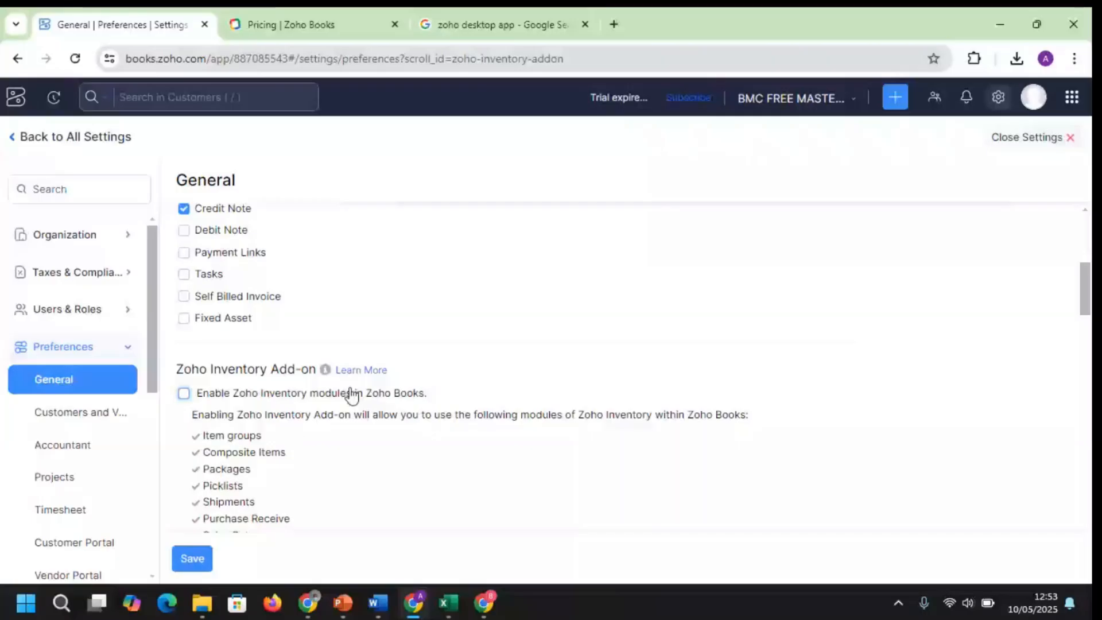
left_click(183, 393)
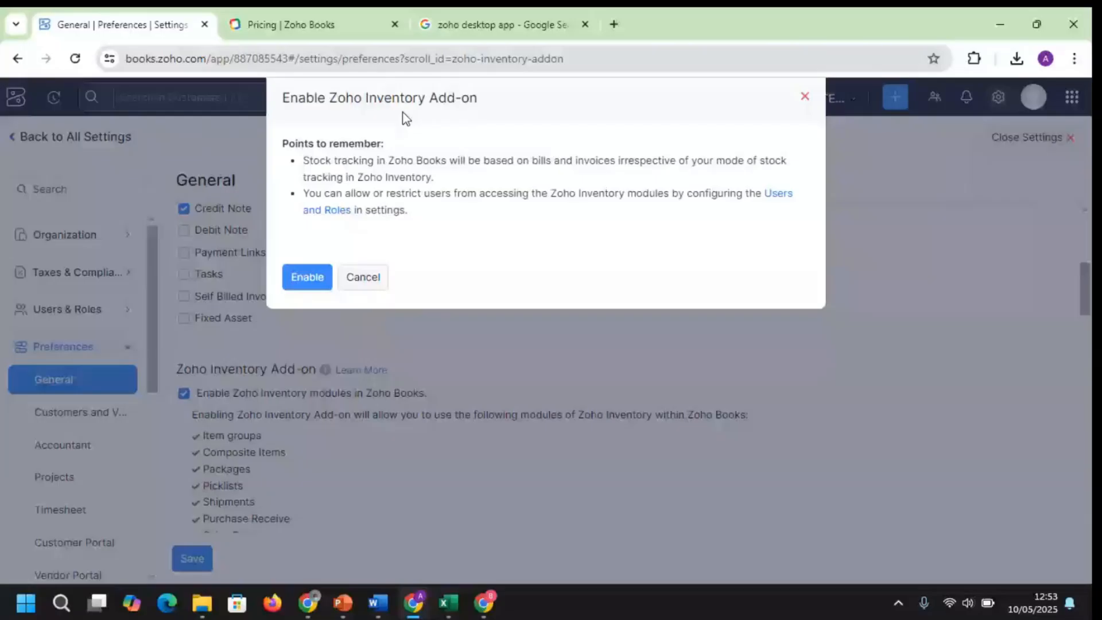
left_click(363, 277)
left_click(190, 559)
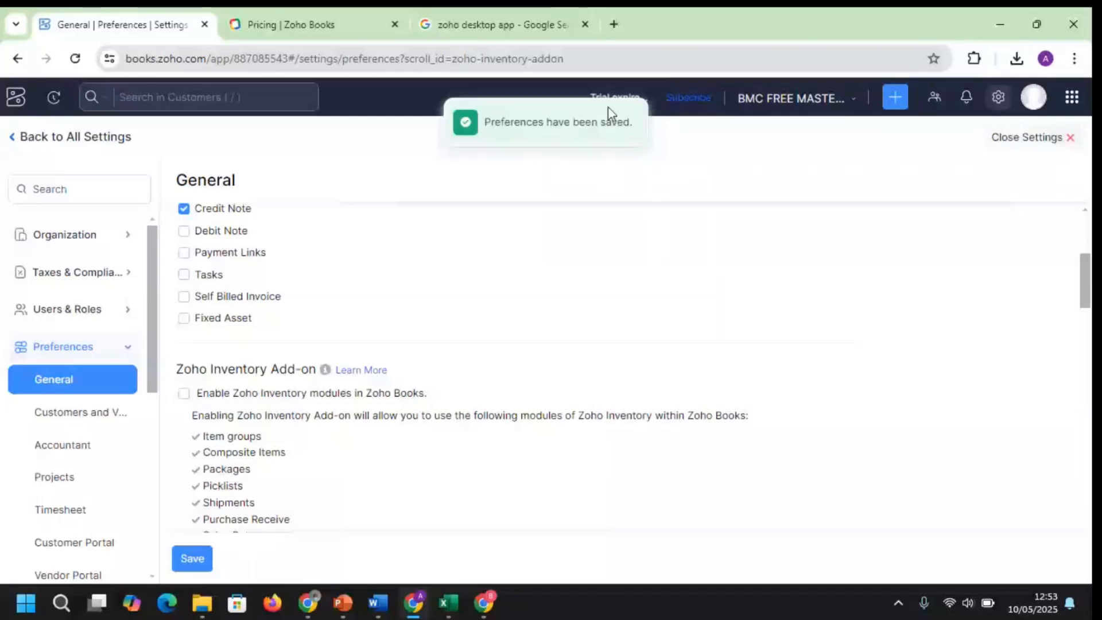
left_click(15, 102)
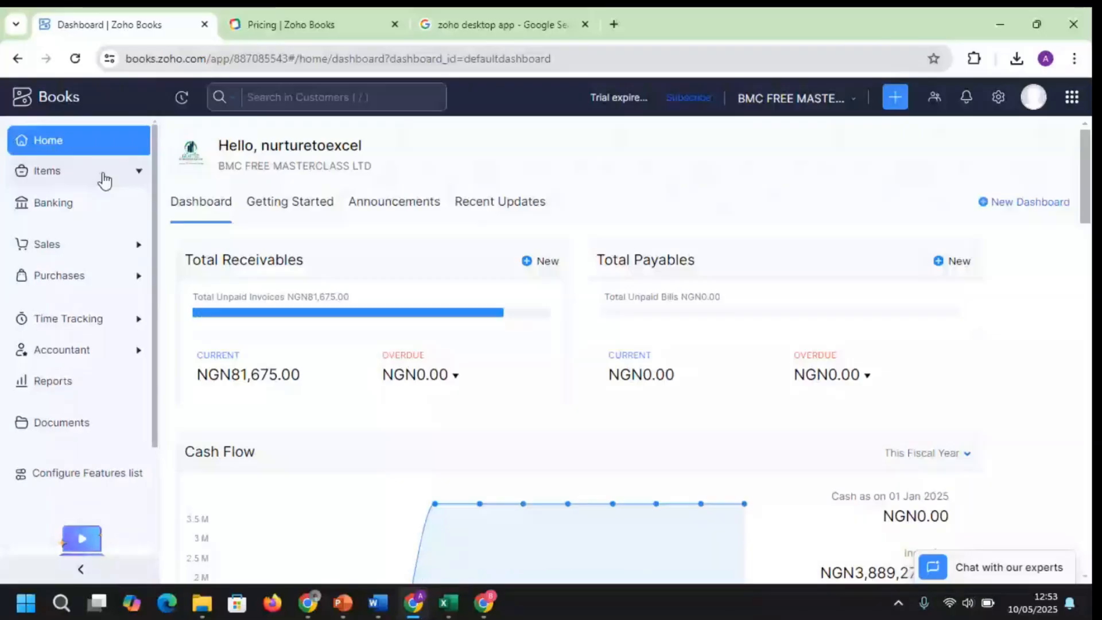
Open Zoho Inventory from the apps menu and join the BMC FREE MASTERCLASS LTD organization
left_click(105, 181)
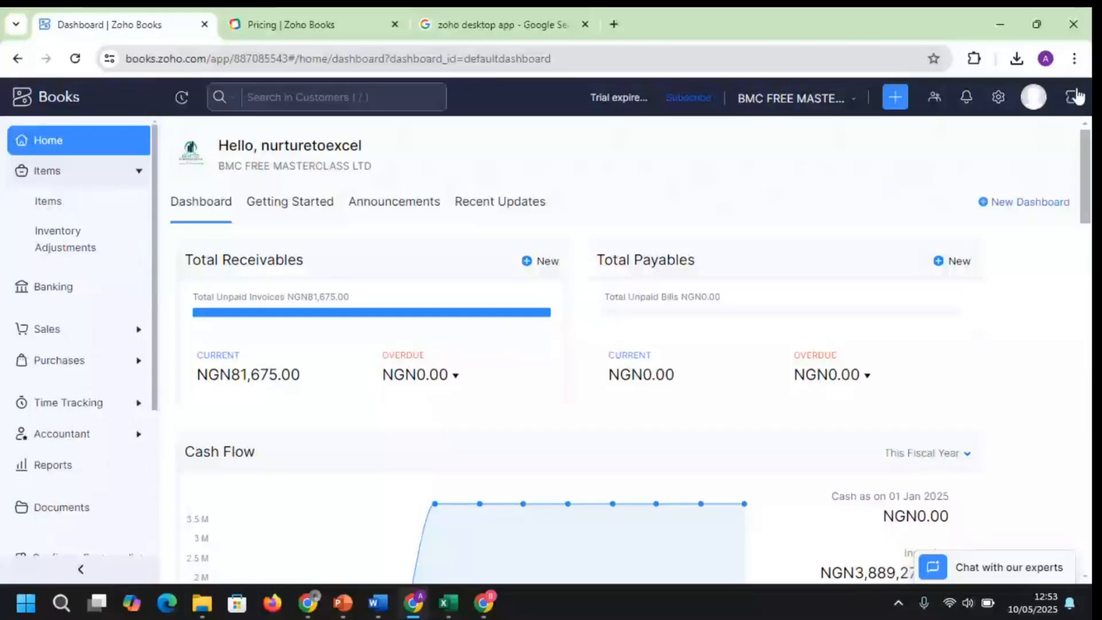
left_click(1075, 97)
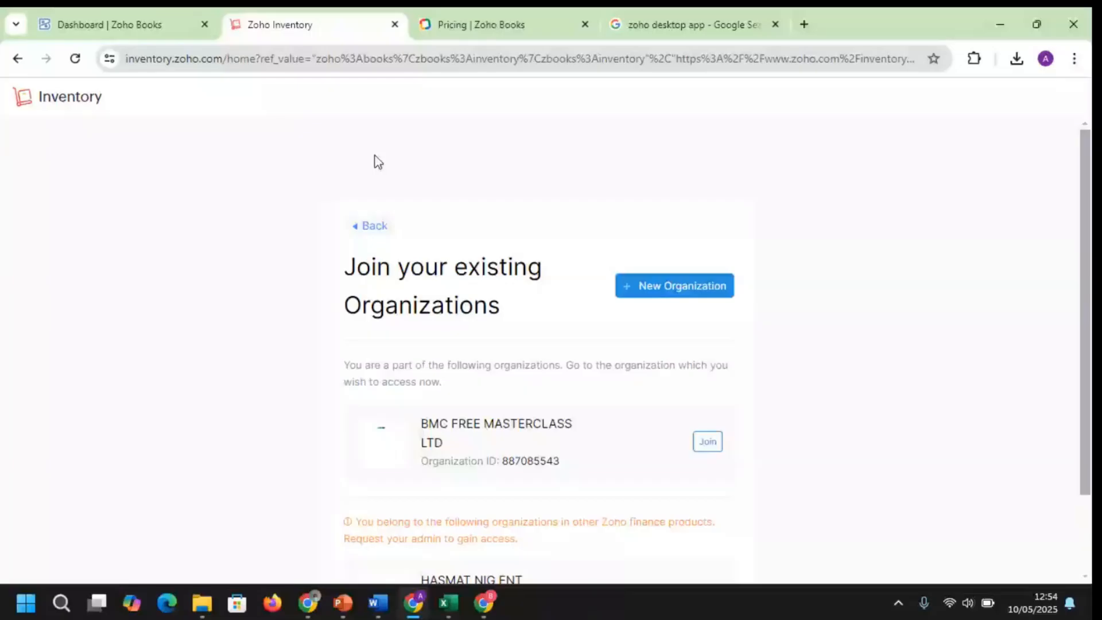
left_click(707, 442)
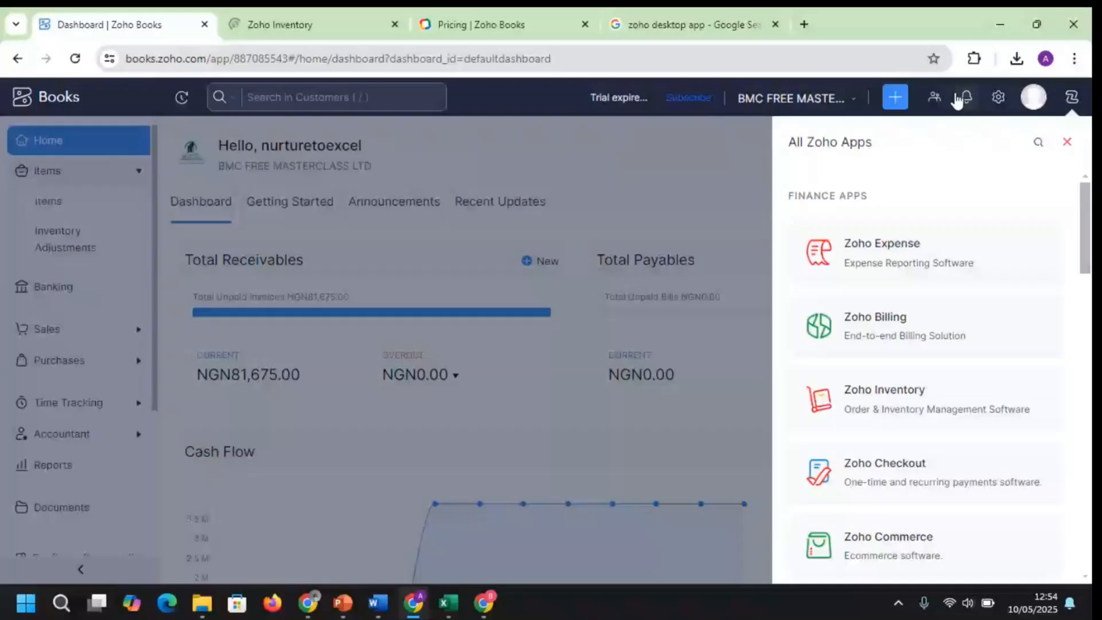
Check the organization list, then finish the NGN, January–December profile setup with Get Started
left_click(821, 99)
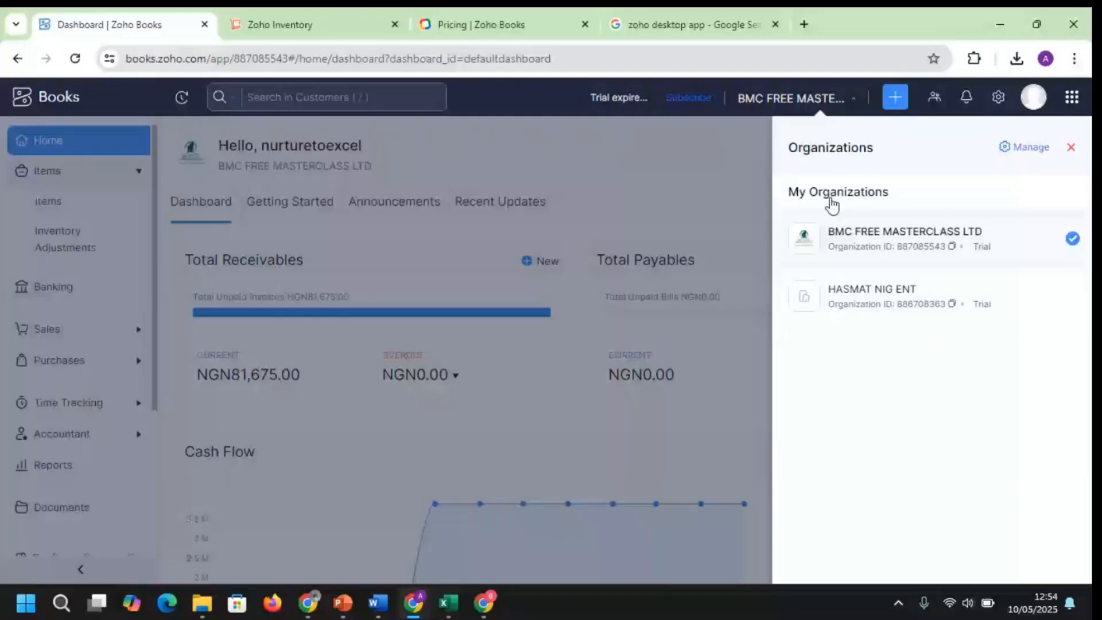
left_click(766, 365)
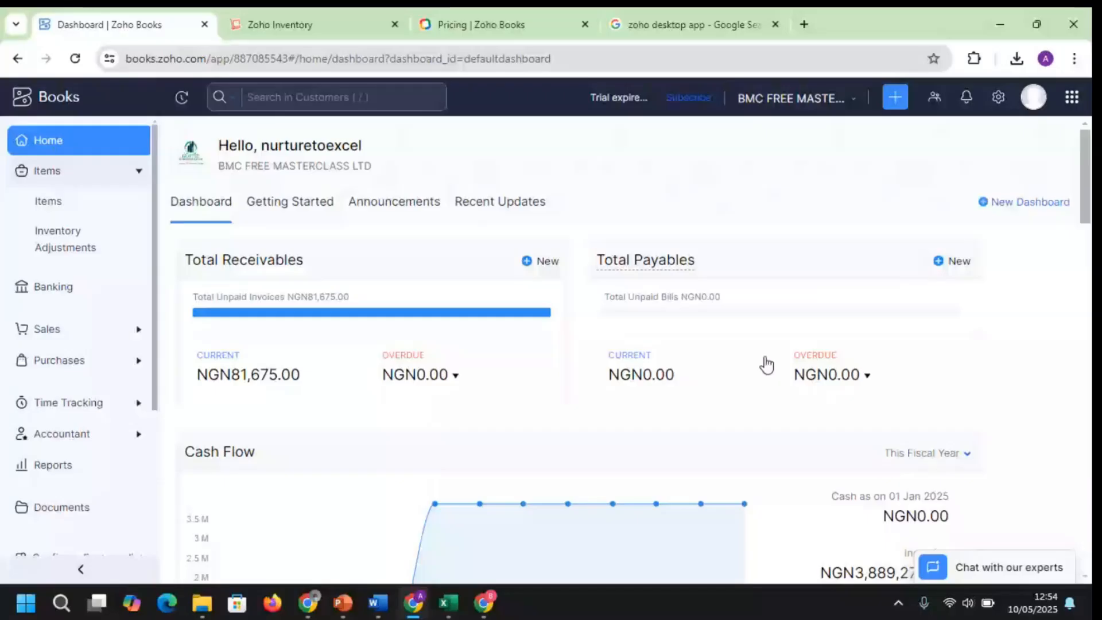
left_click(309, 23)
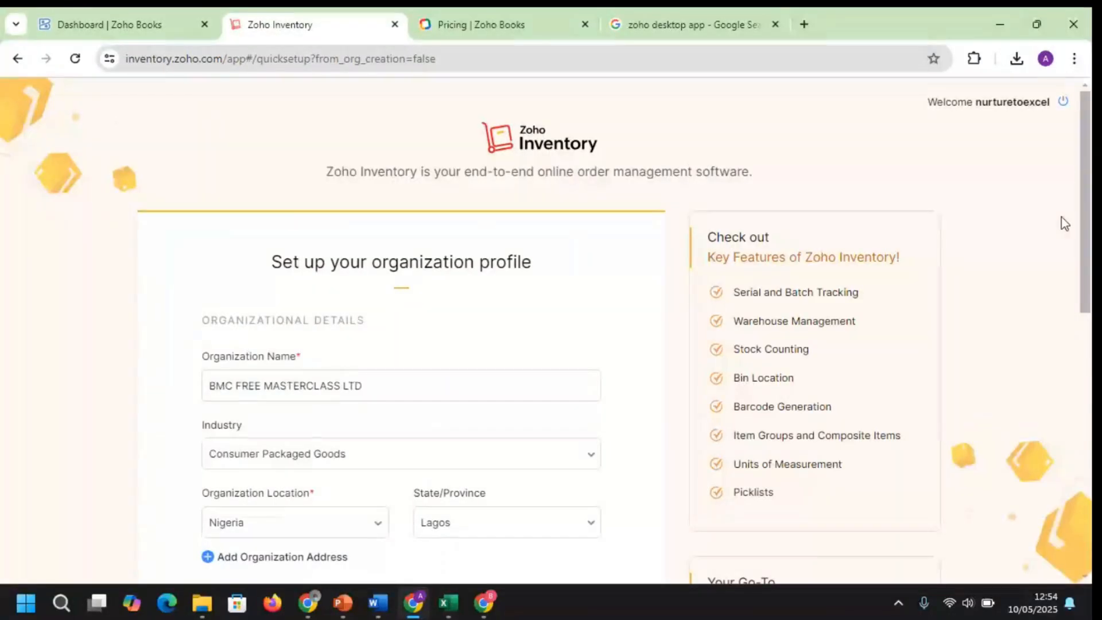
scroll(1065, 223, "down", 9)
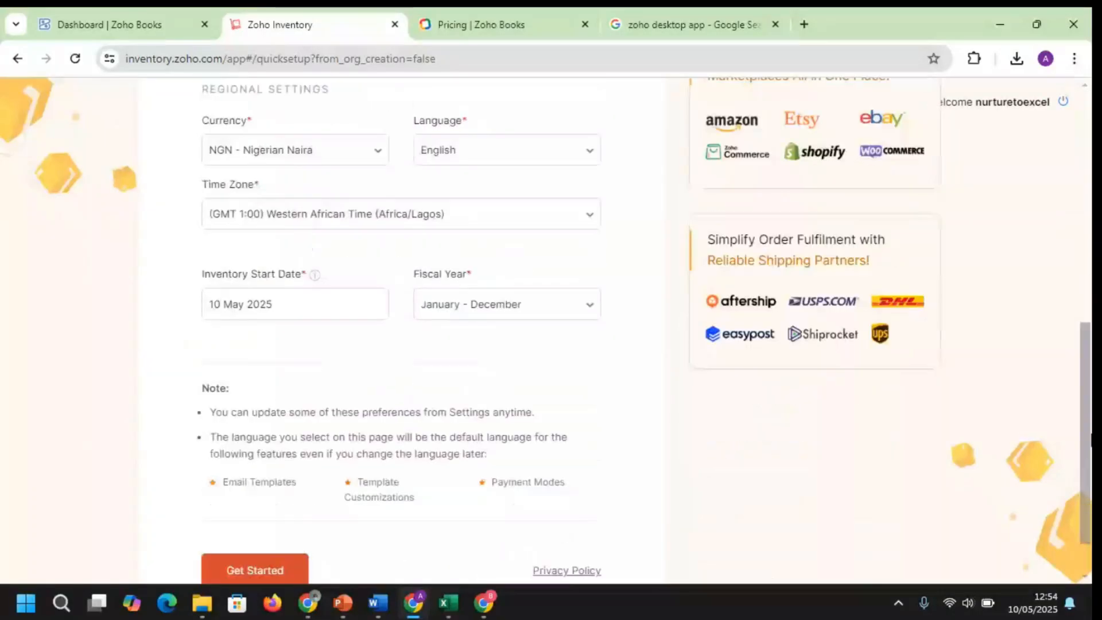
scroll(243, 551, "down", 1)
left_click(252, 511)
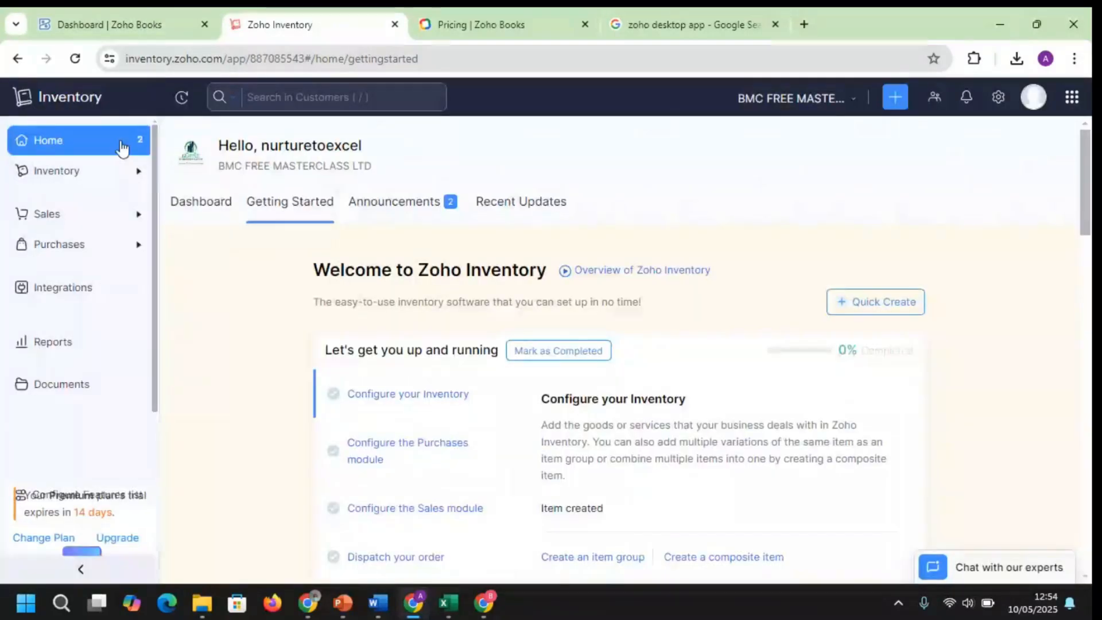
Reload the Zoho Books dashboard and look at the Inventory pages in Zoho Inventory
left_click(109, 24)
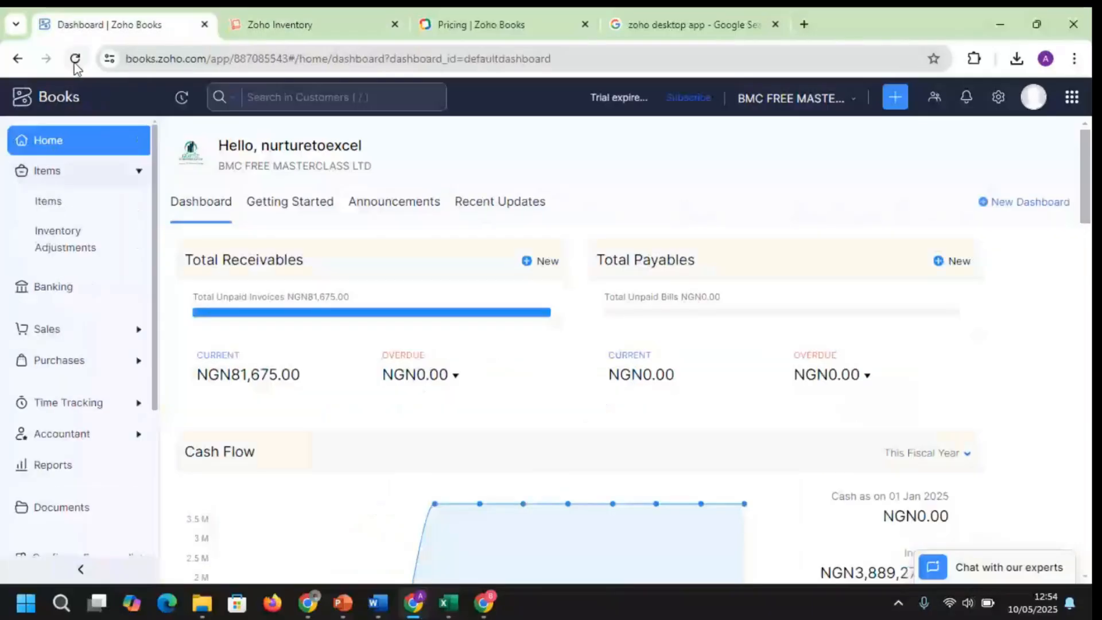
left_click(75, 60)
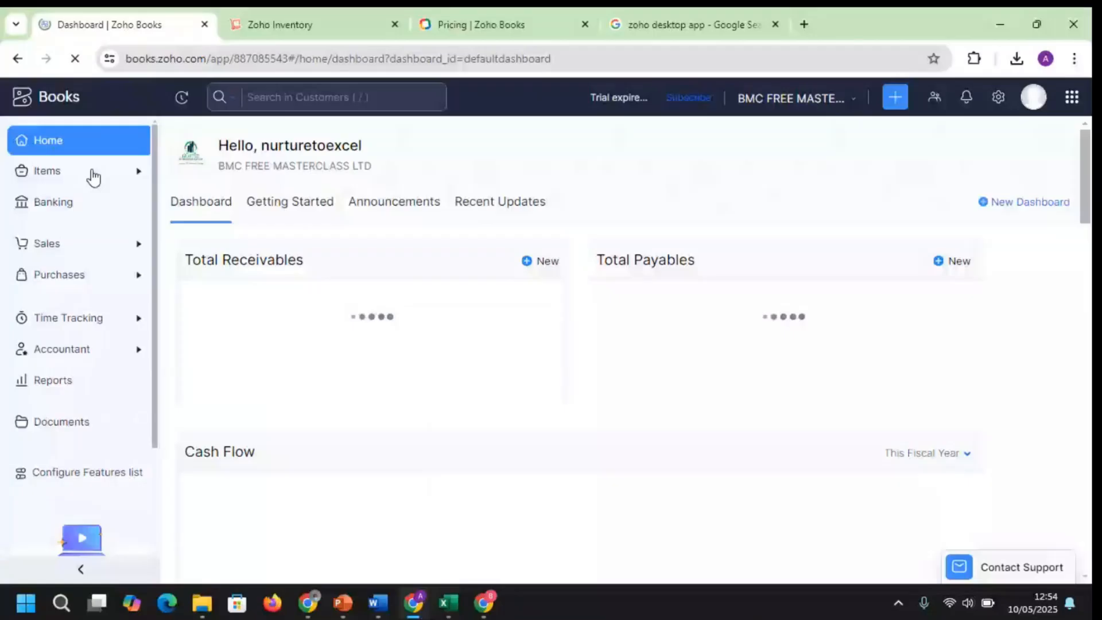
left_click(333, 14)
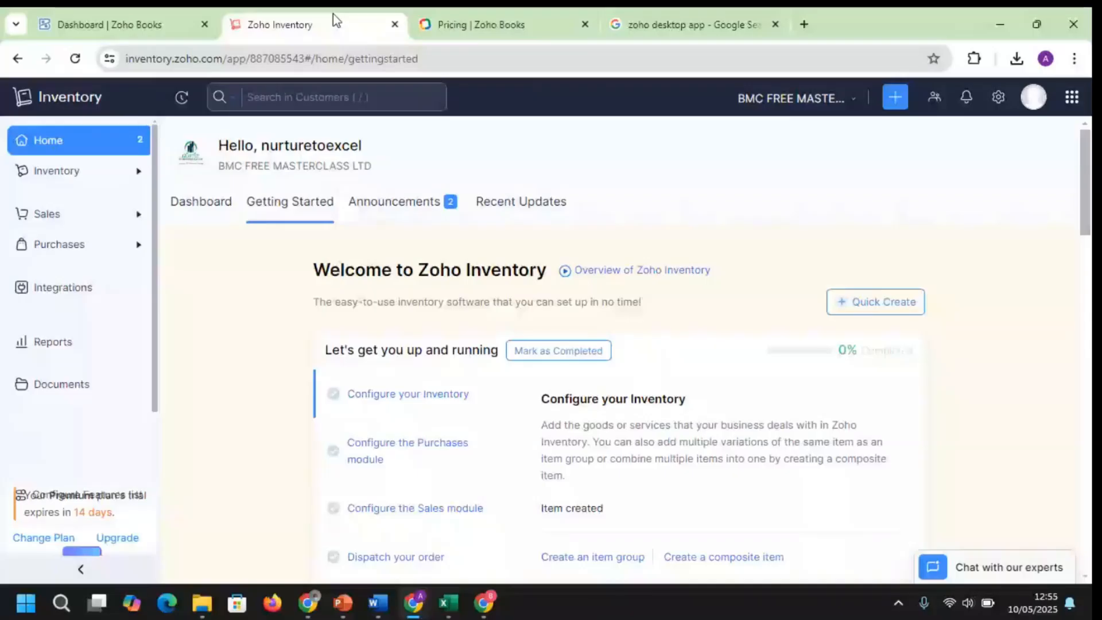
left_click(56, 170)
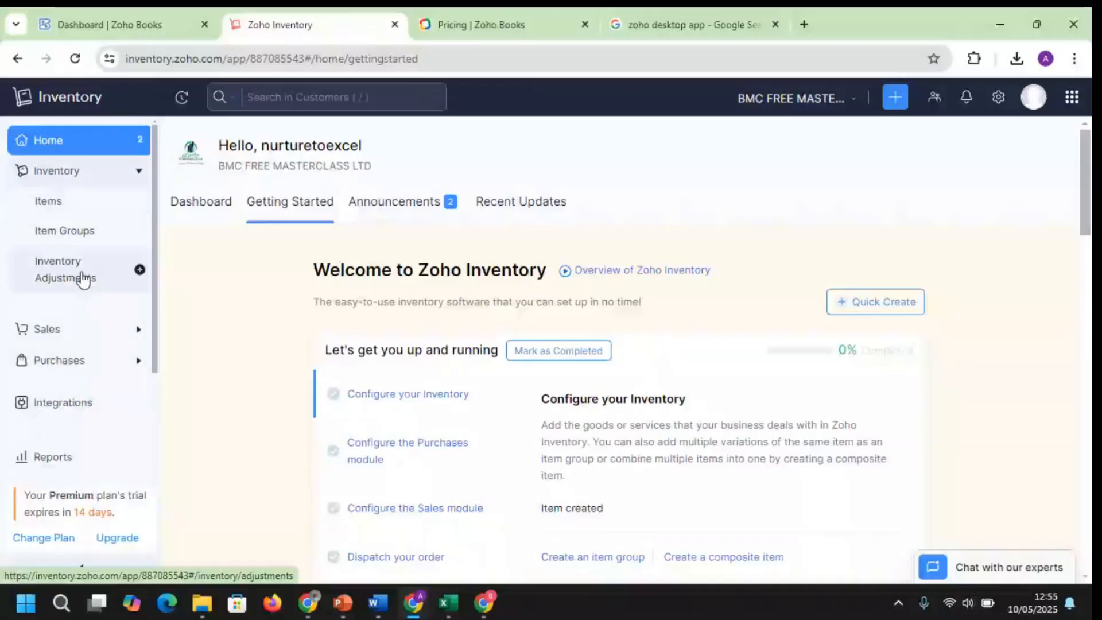
left_click(190, 17)
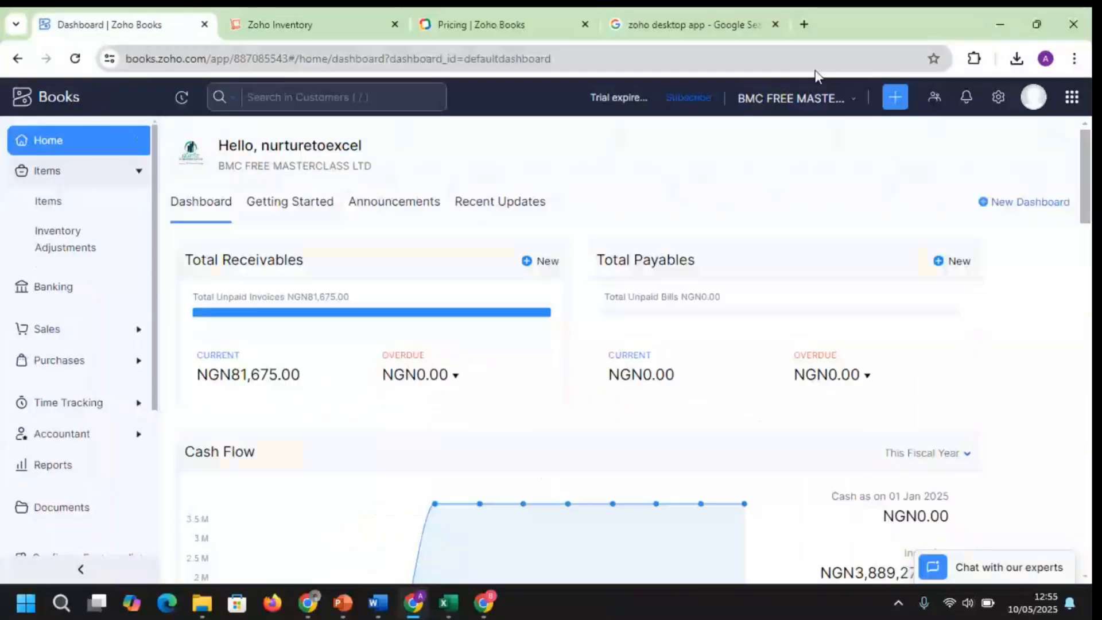
Enable the Zoho Inventory modules option in the organization's Inventory preferences
left_click(999, 97)
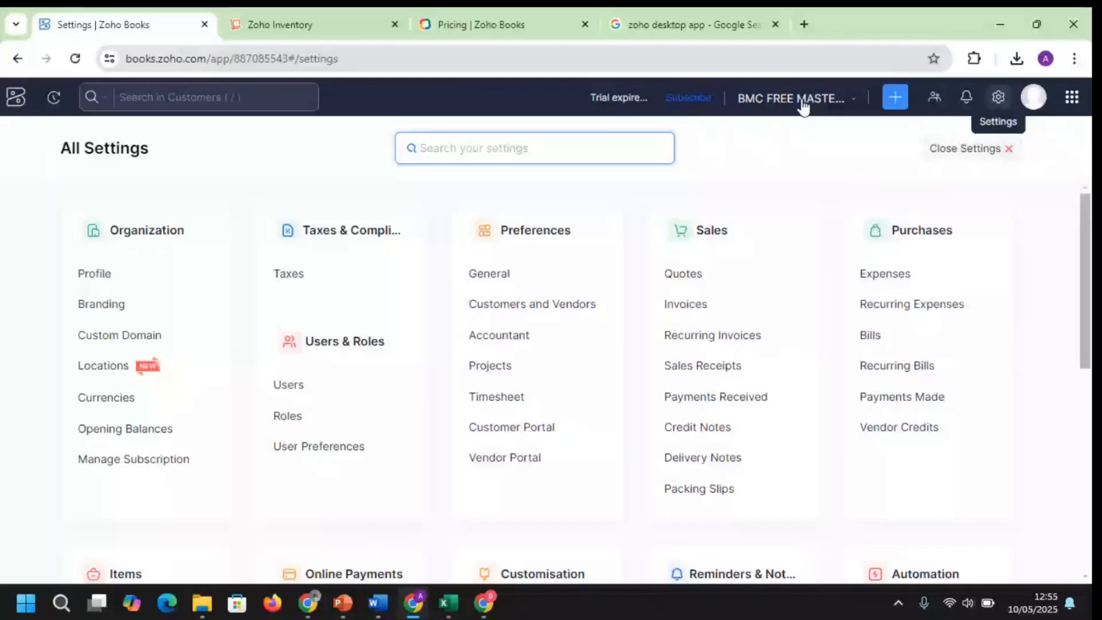
type("INVEN")
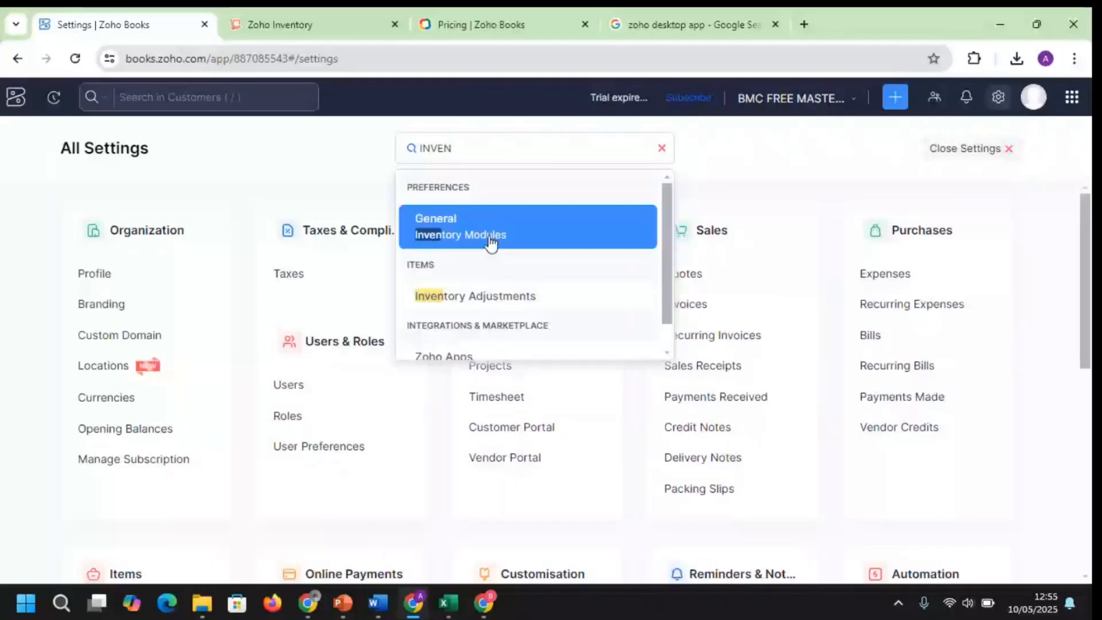
left_click(460, 227)
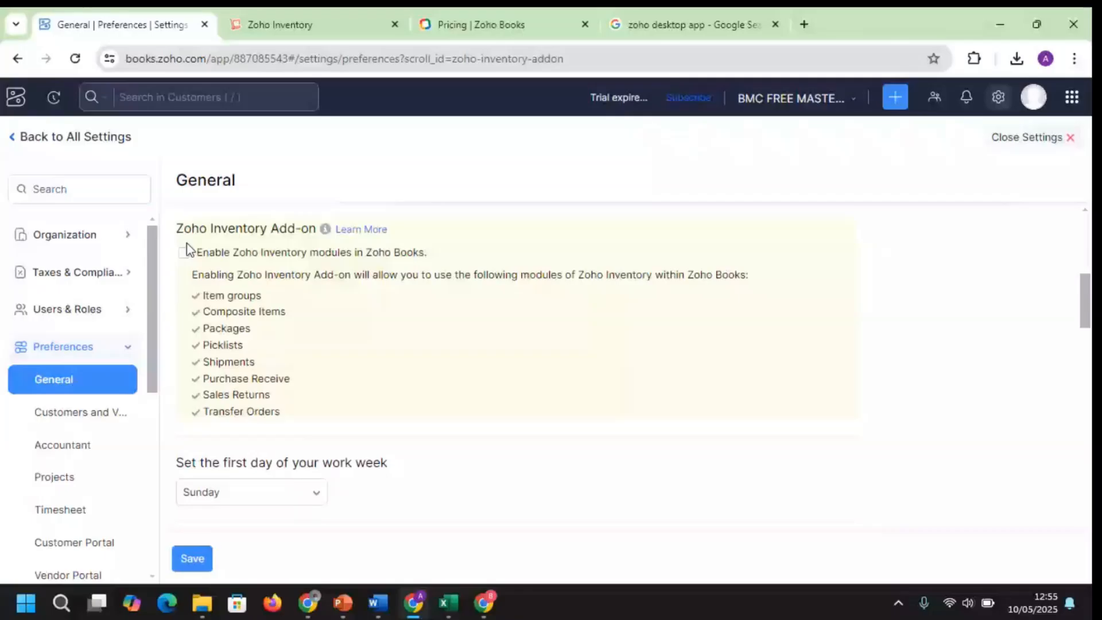
left_click(184, 253)
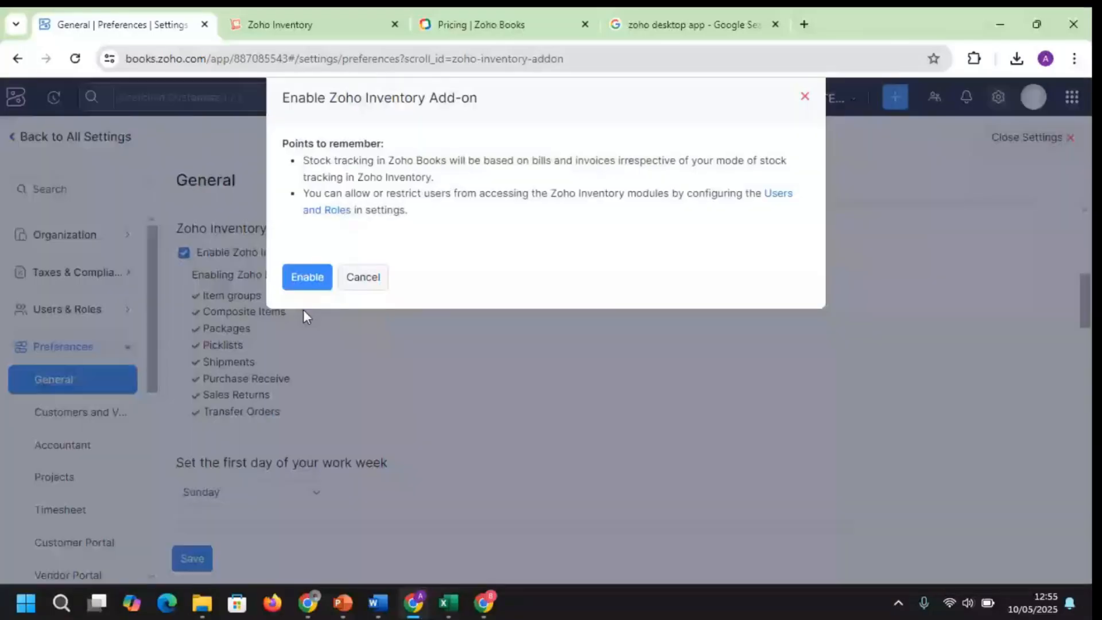
left_click(319, 287)
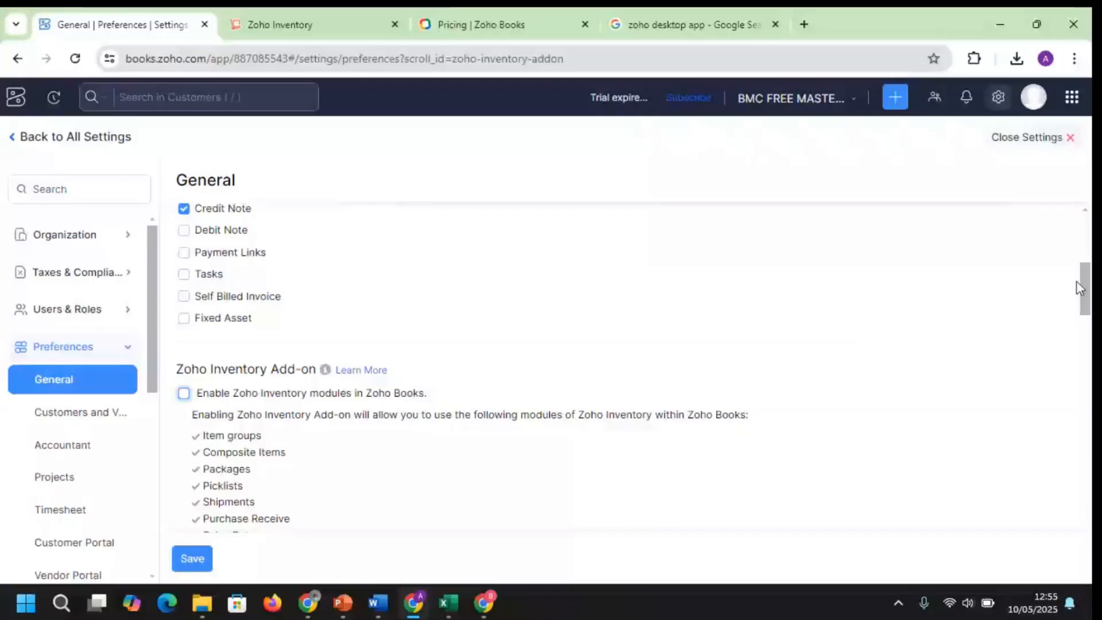
left_click_drag(1077, 282, 1089, 317)
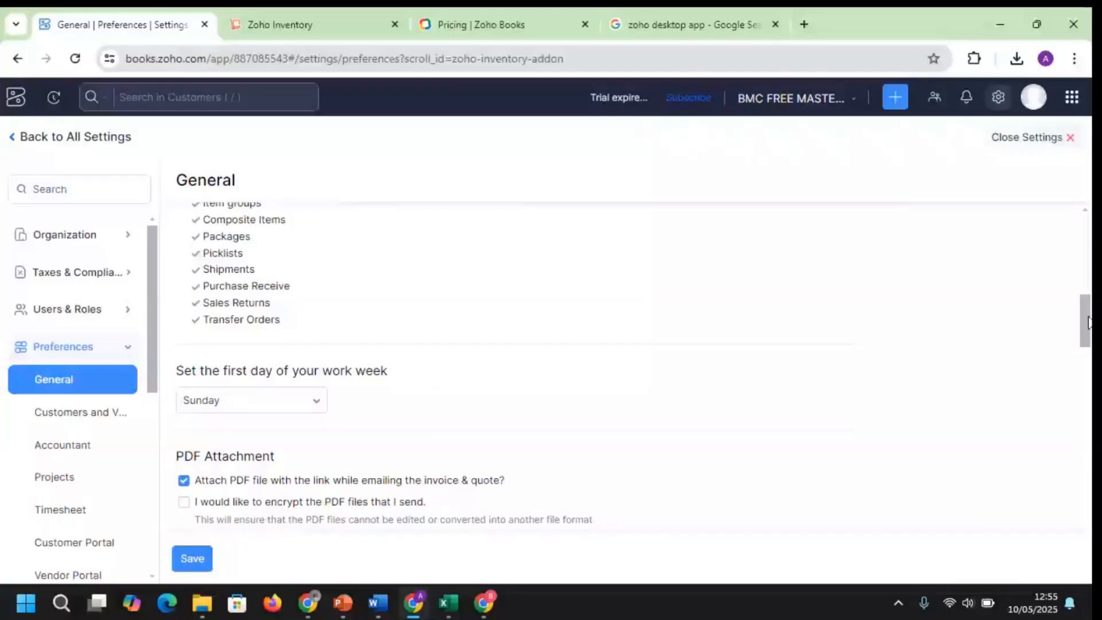
left_click_drag(1089, 316, 535, 364)
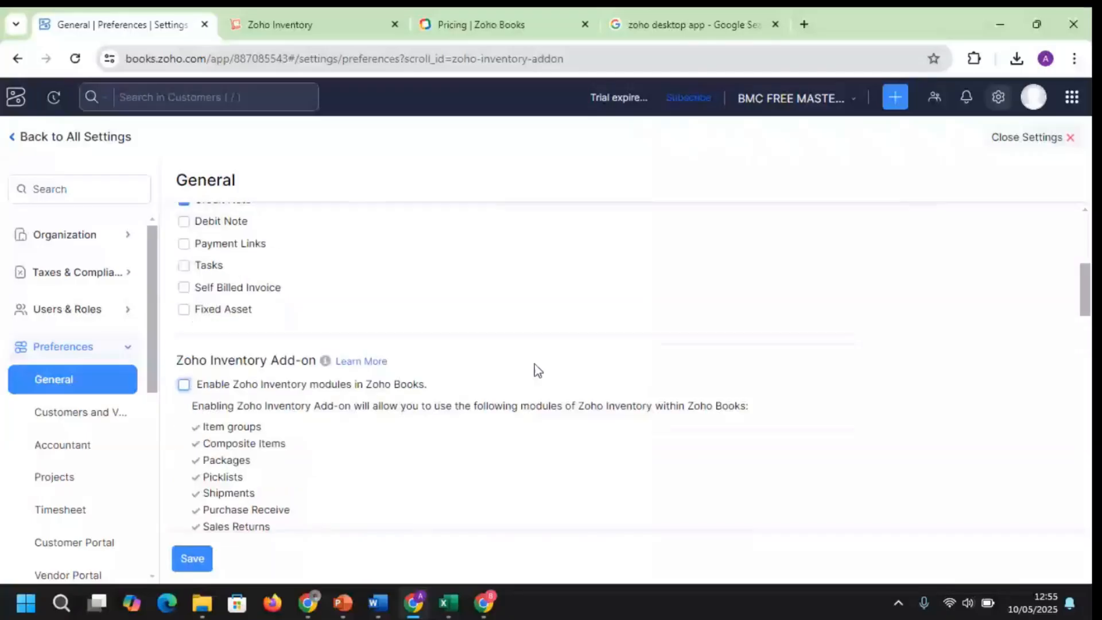
left_click(184, 384)
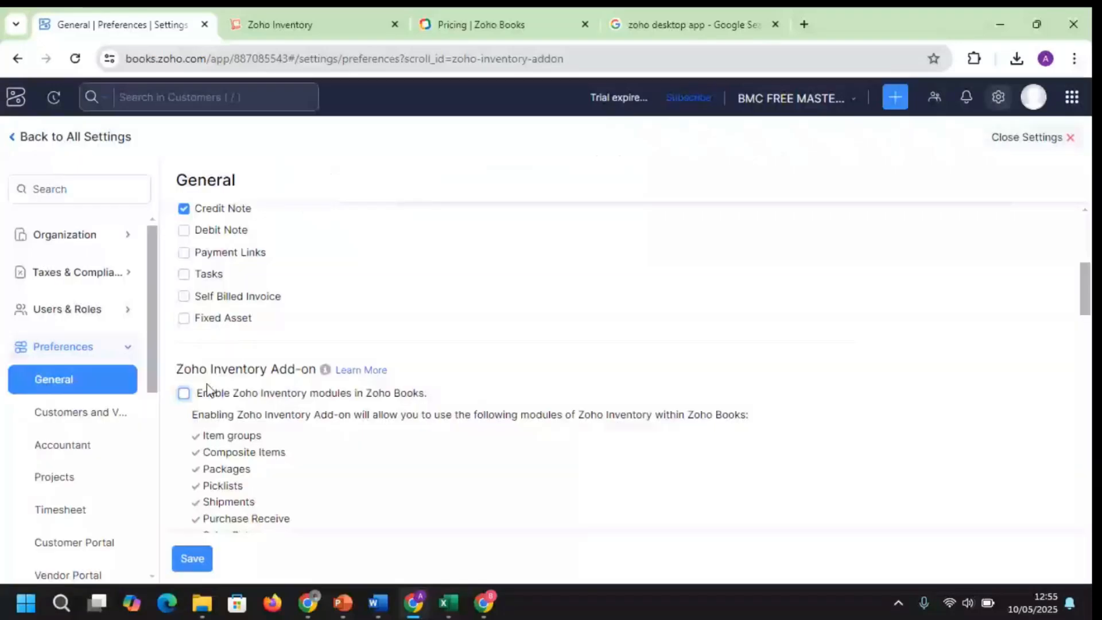
left_click_drag(1085, 291, 1085, 330)
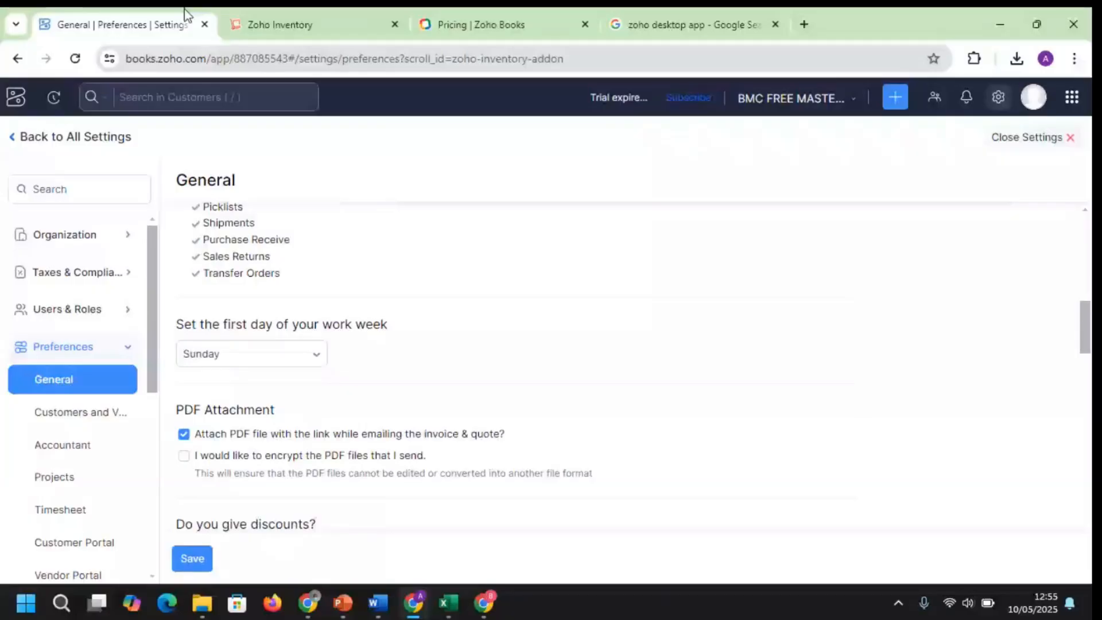
Collapse Preferences and expand Purchases to list Expenses, Bills, Payments Made and Vendor Credits
left_click(112, 346)
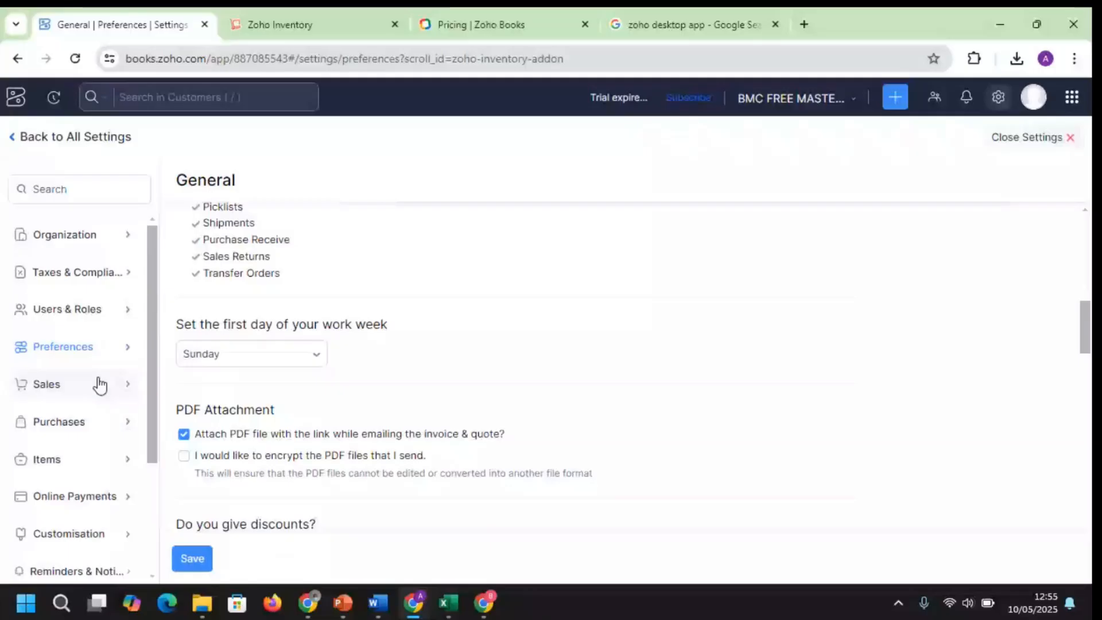
left_click(81, 434)
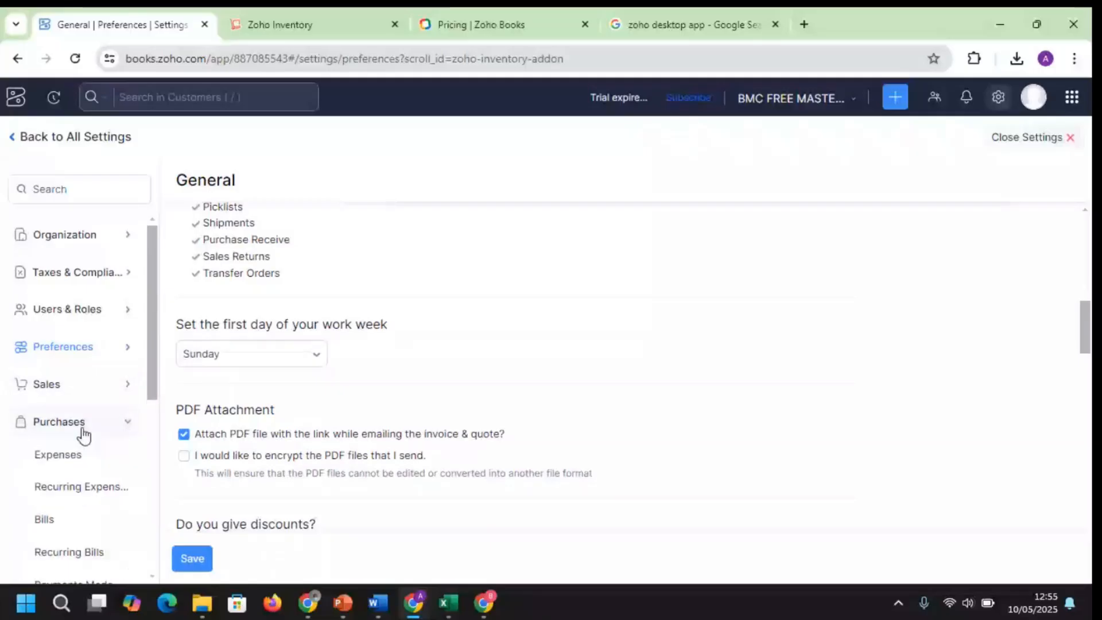
scroll(152, 367, "down", 1)
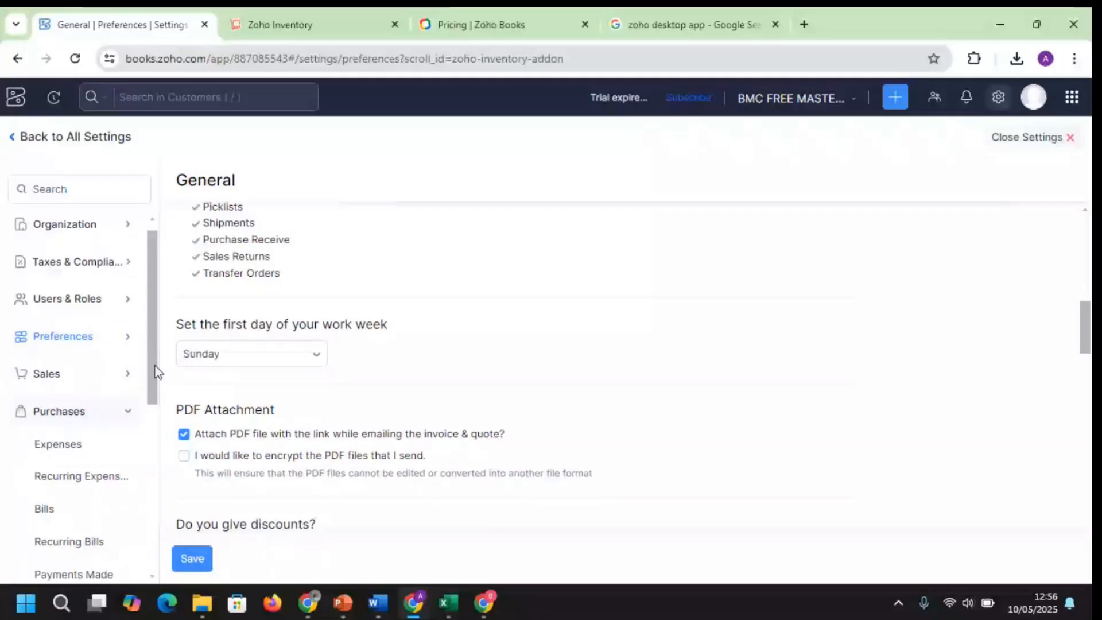
left_click_drag(154, 365, 172, 435)
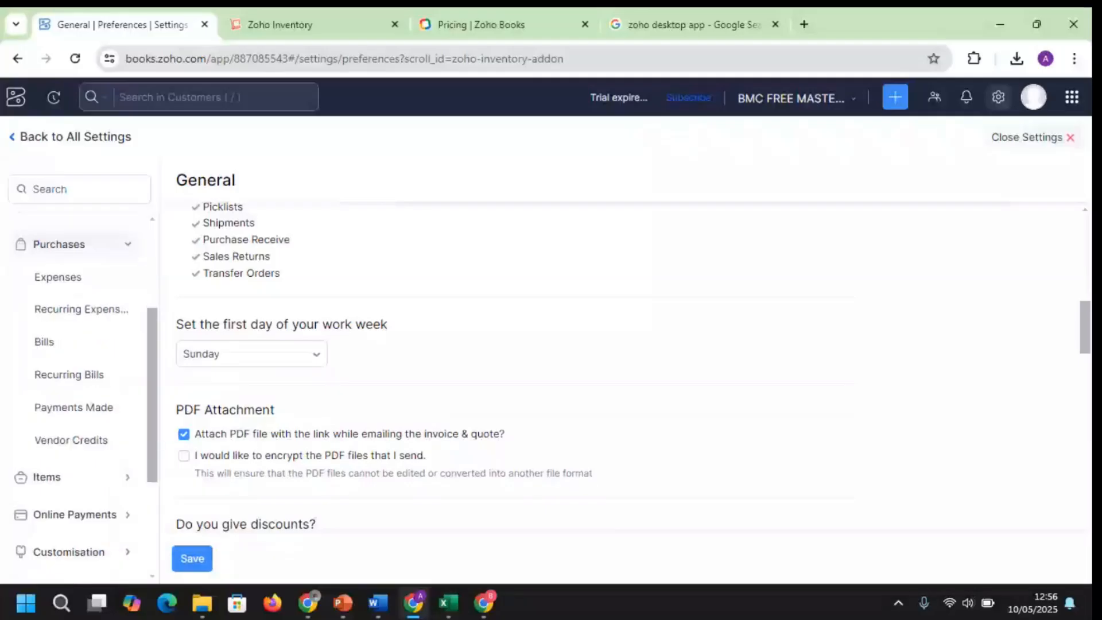
mouse_move(487, 613)
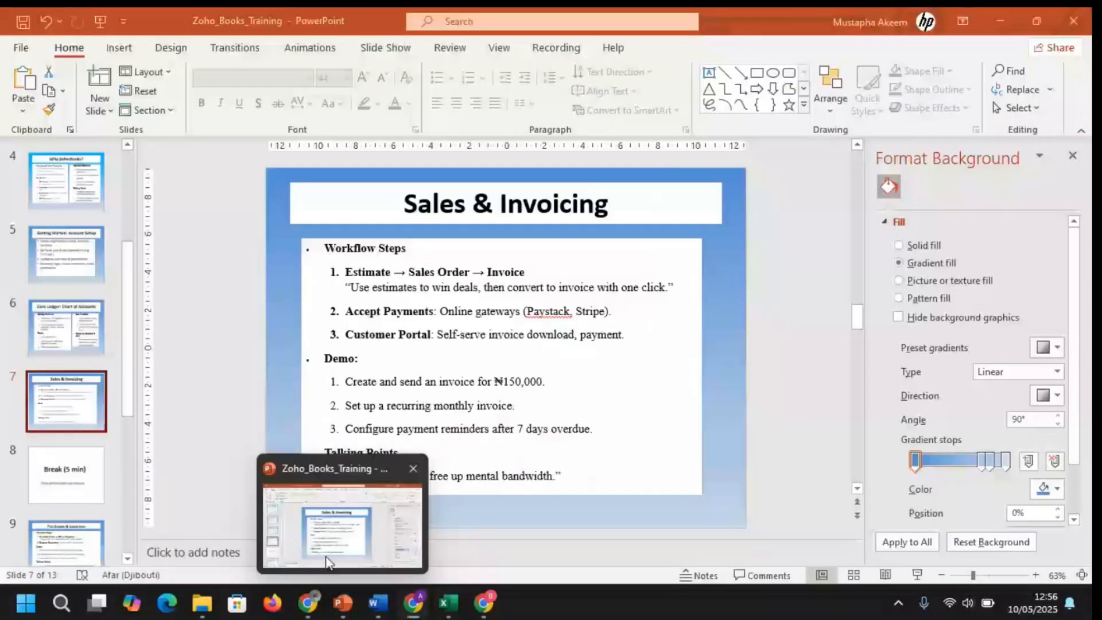
Bring the Zoho_Books_Training deck forward and advance to slide 9, 'Purchases & Expenses'
left_click(328, 560)
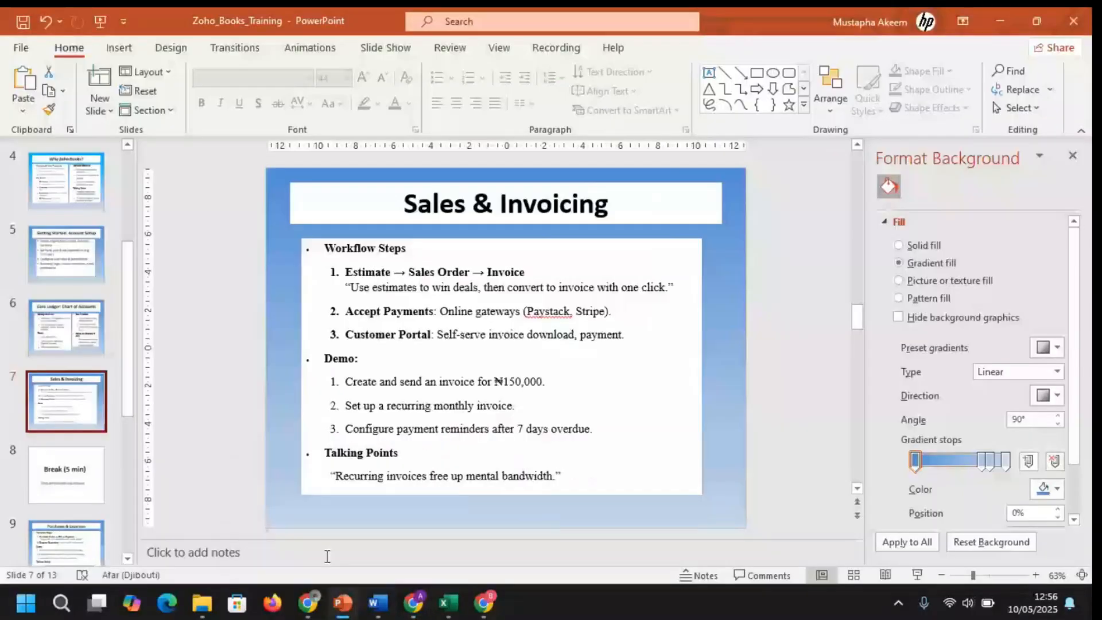
key("Page_Down")
key("Page_Down")
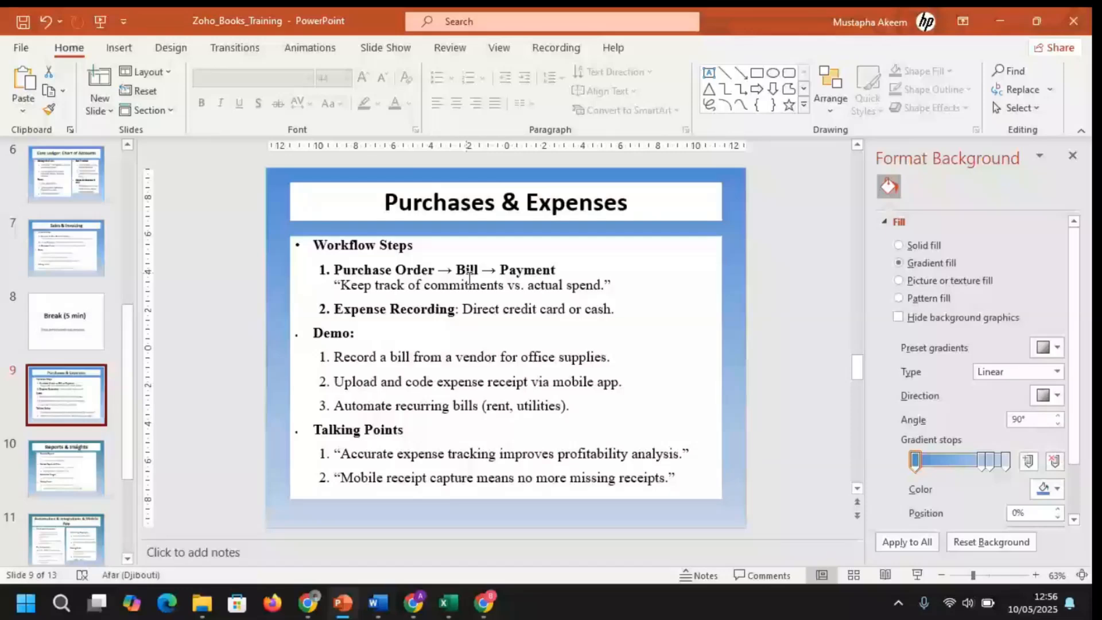
Switch to the Teams meeting window showing the participant gallery and meeting chat
mouse_move(422, 572)
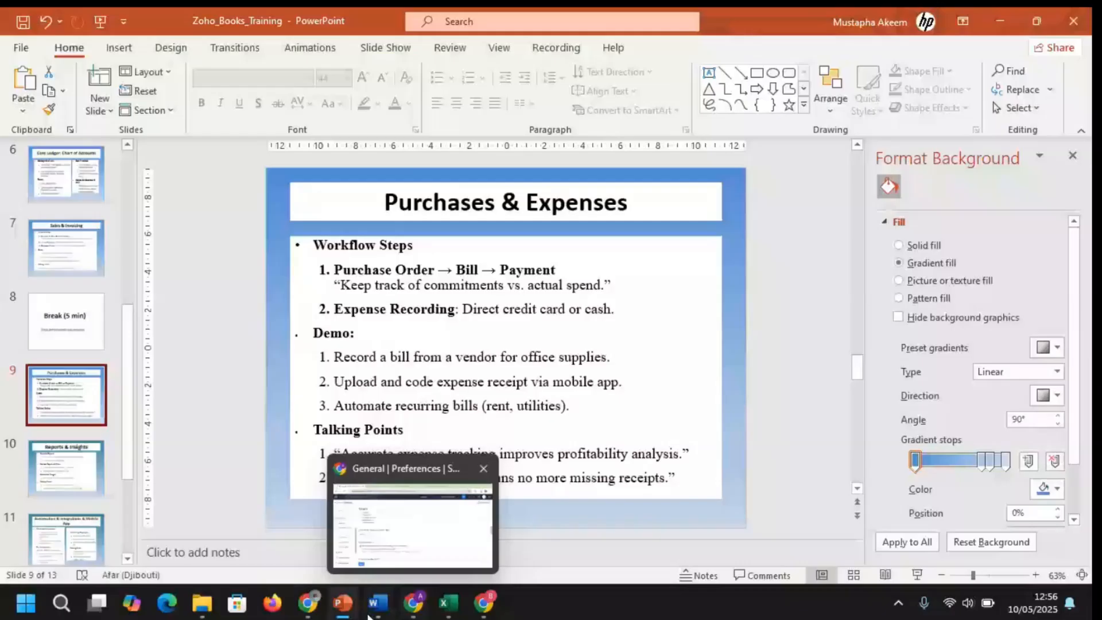
mouse_move(309, 611)
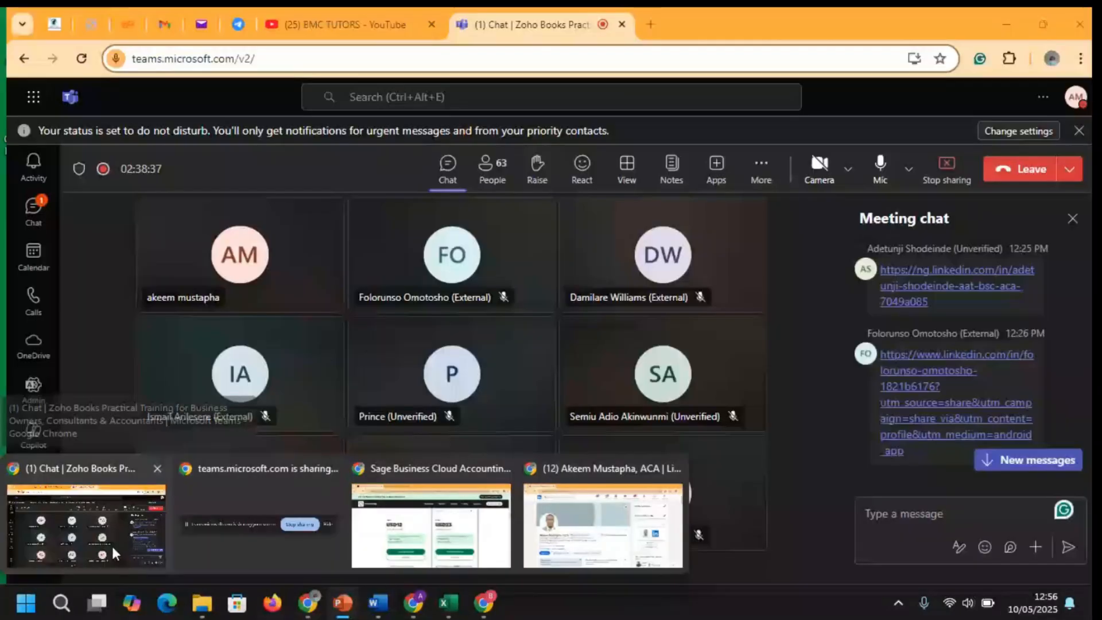
left_click(109, 535)
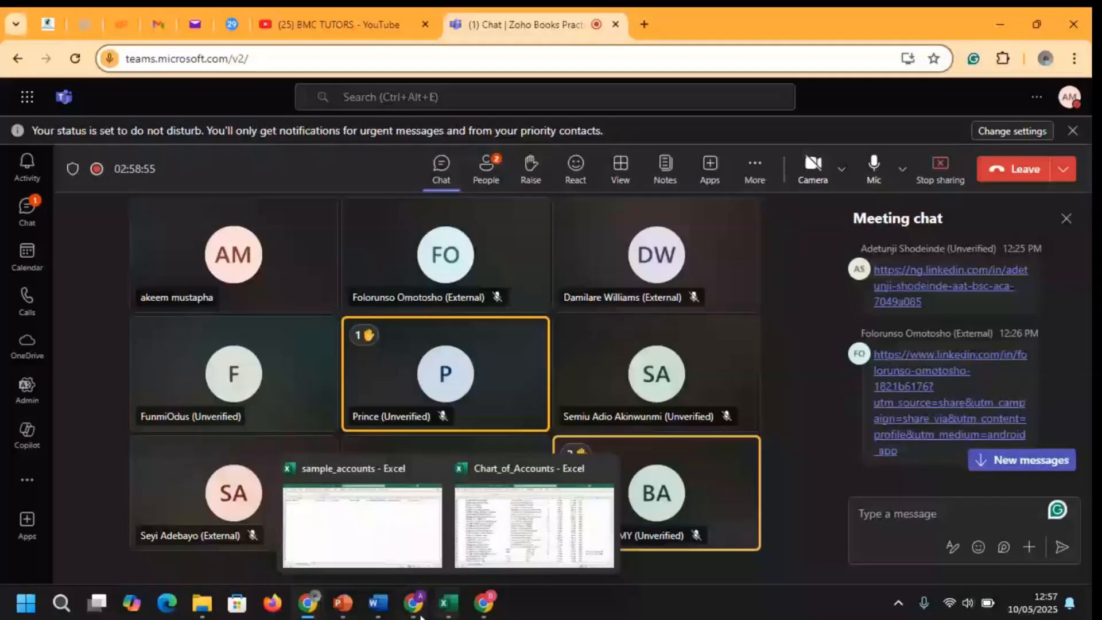
Return to Zoho Books, glance at the Inventory Getting Started tab, and scroll preferences back up
left_click(419, 612)
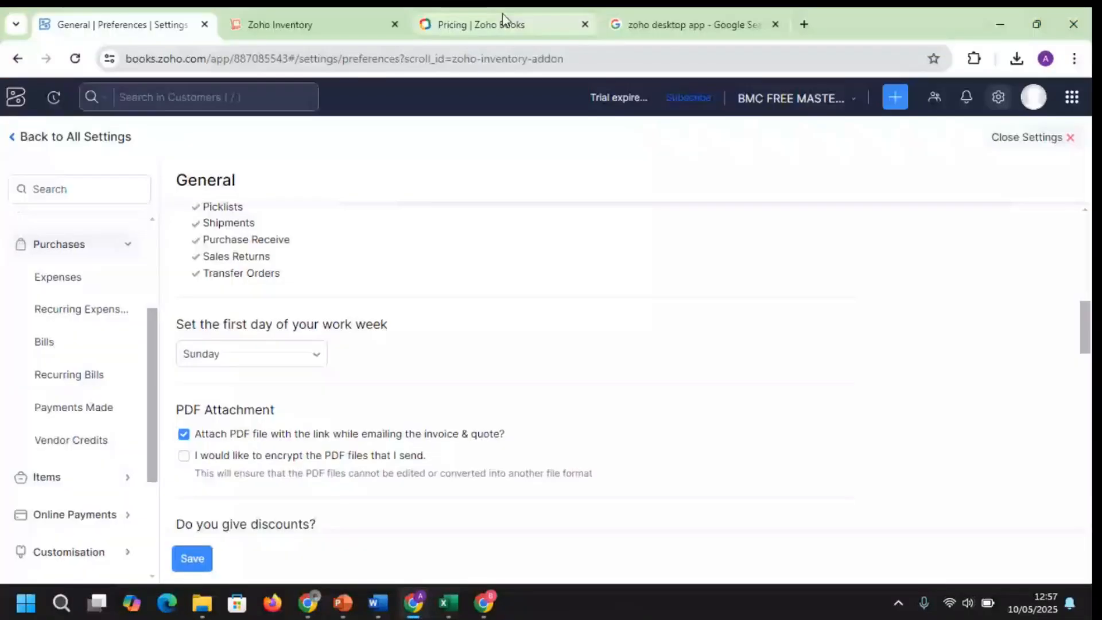
left_click(321, 24)
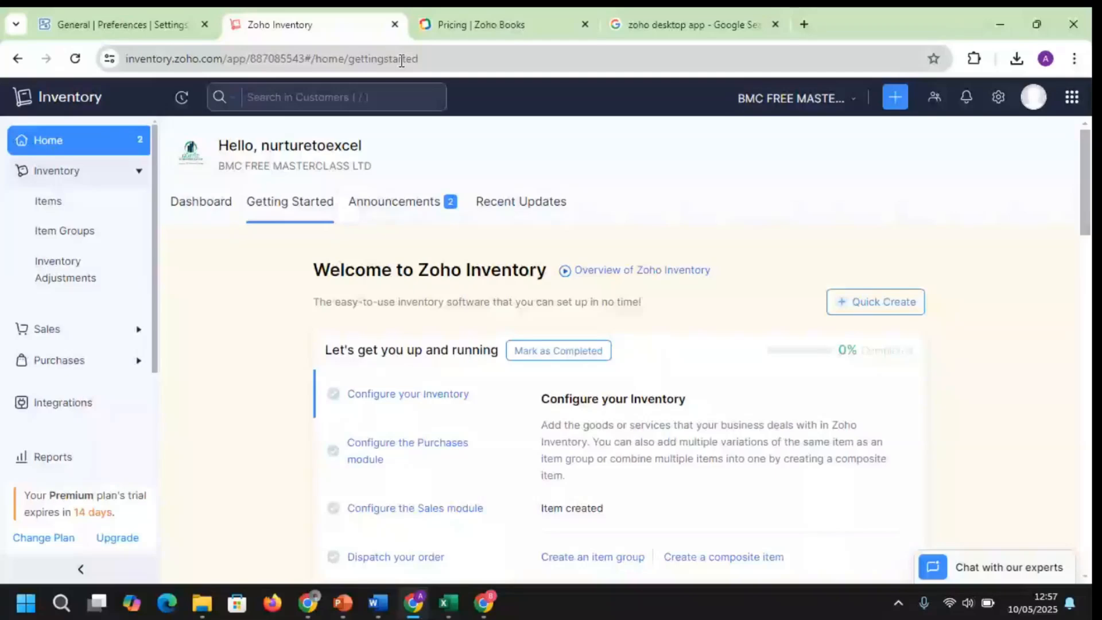
left_click(149, 26)
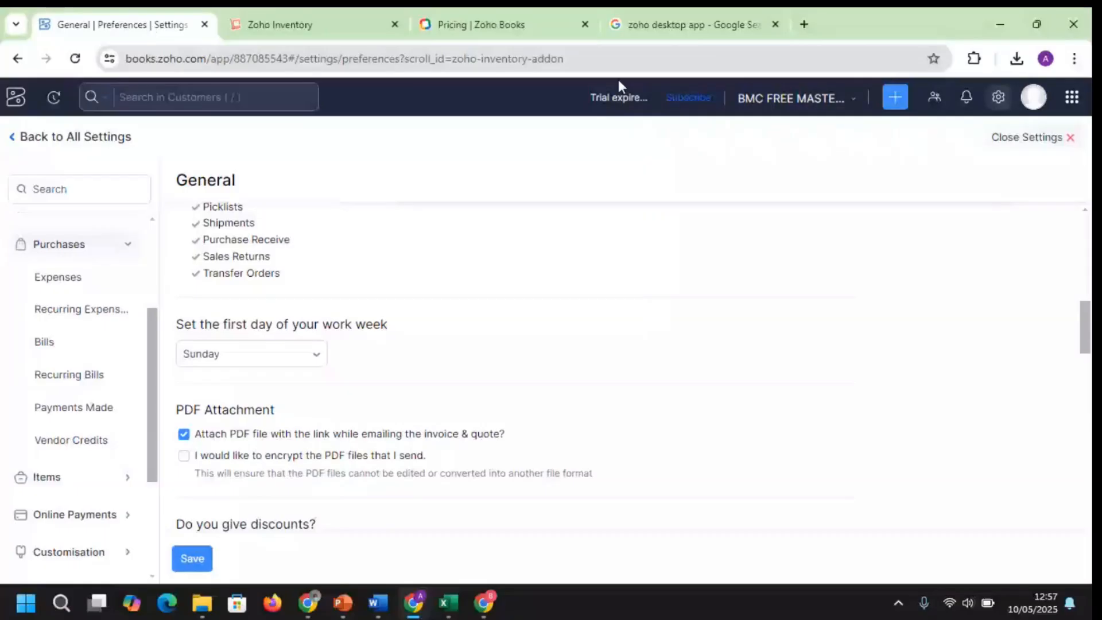
left_click_drag(1087, 326, 1089, 300)
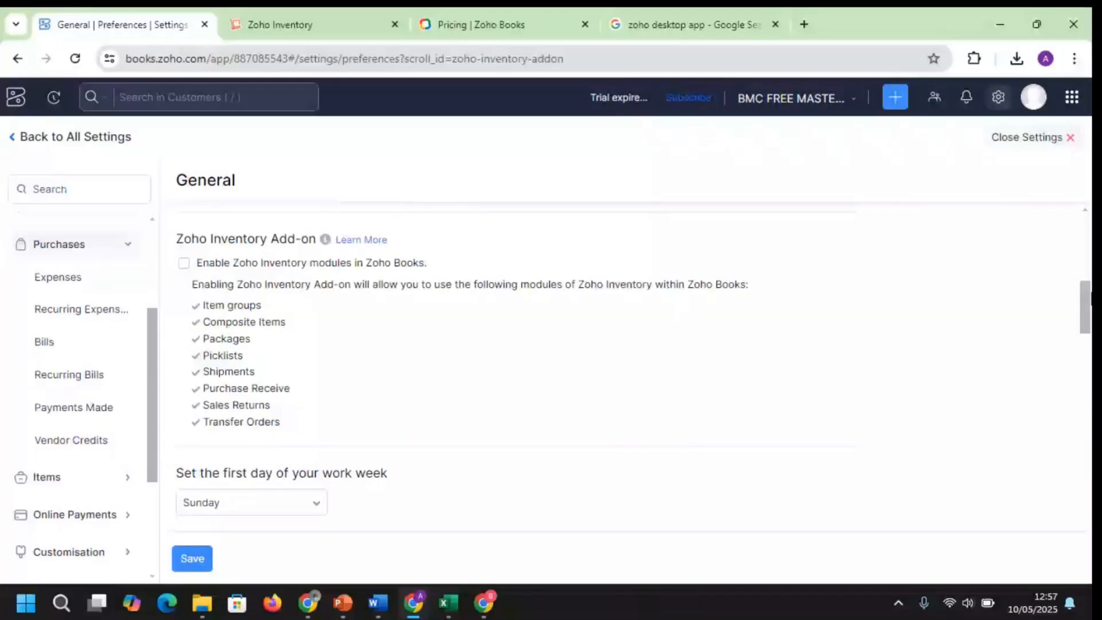
left_click_drag(1091, 298, 1087, 248)
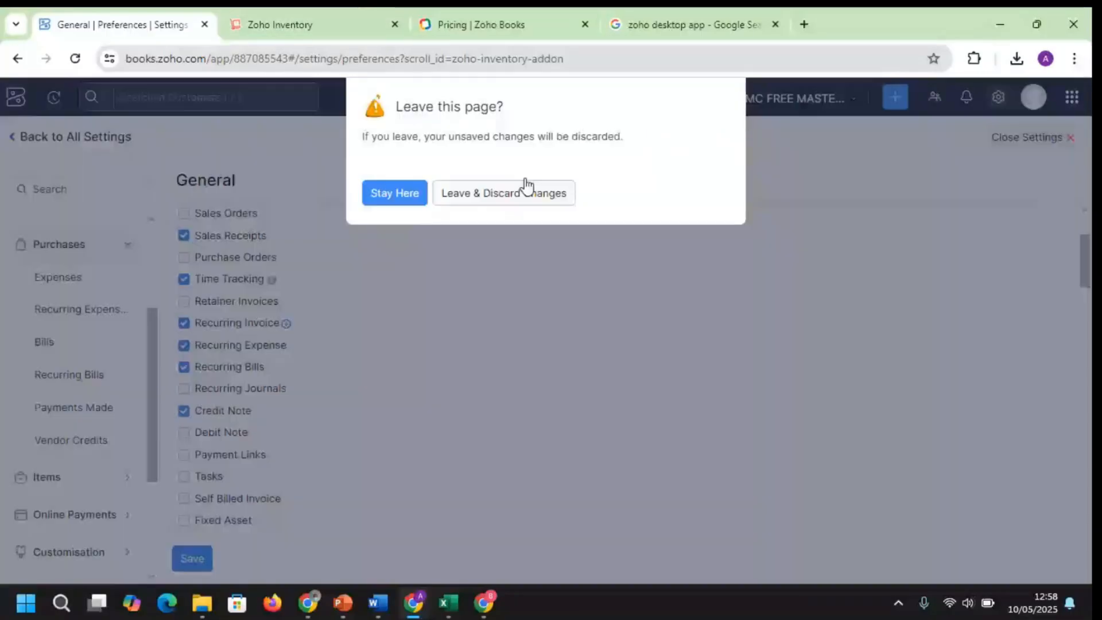
Discard the settings changes, review May 2025 Profit and Loss (NGN 422,000.00 operating income), then go Home
left_click(525, 189)
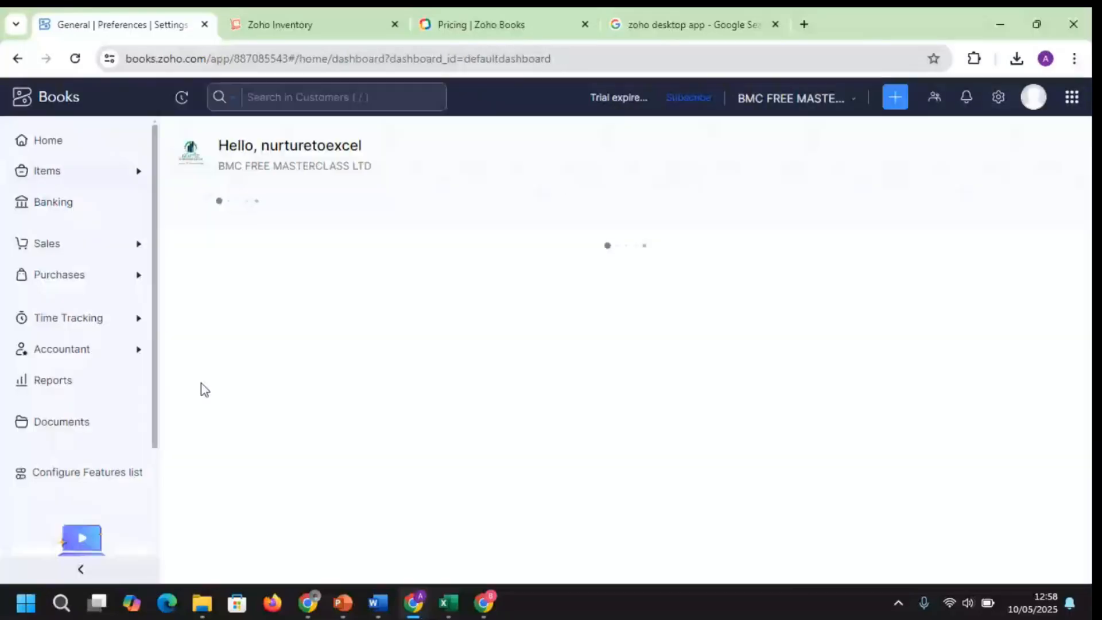
left_click(53, 380)
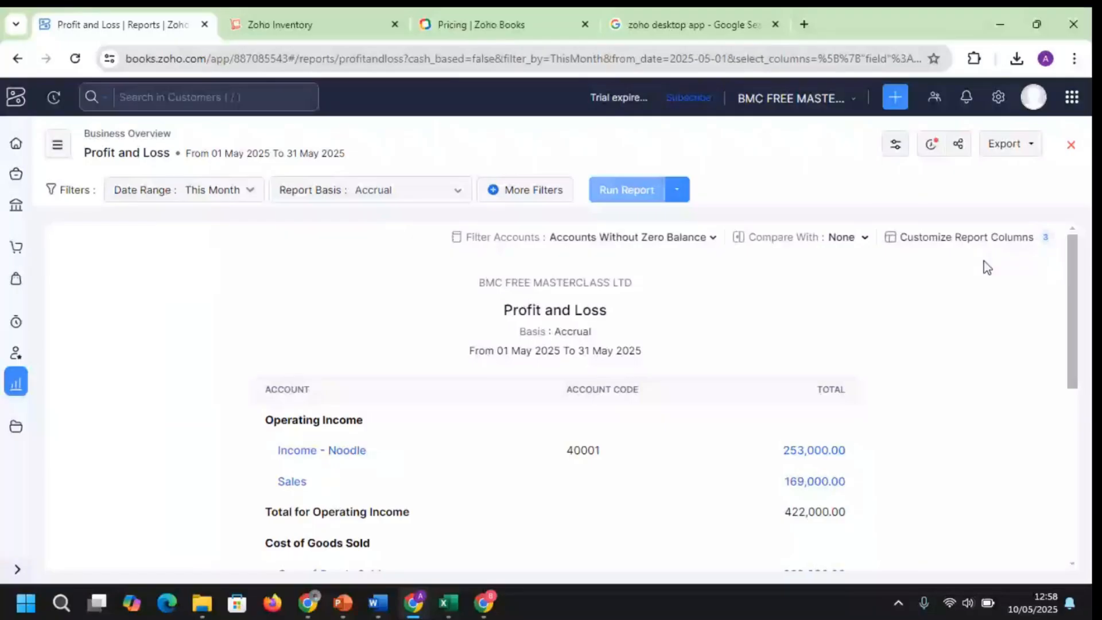
scroll(818, 309, "down", 3)
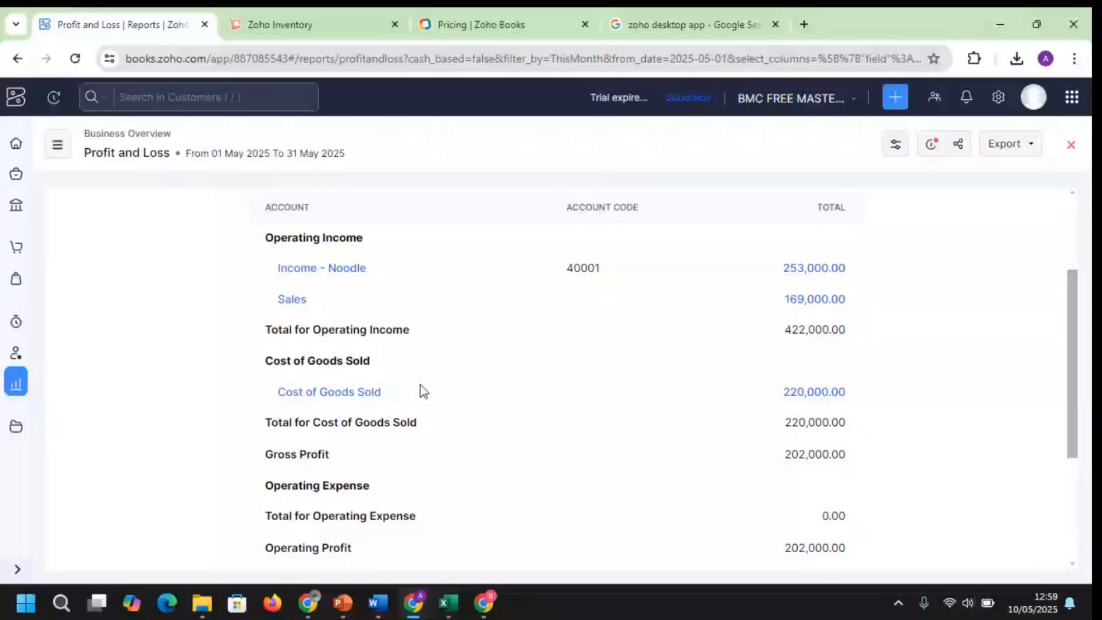
scroll(1078, 226, "up", 3)
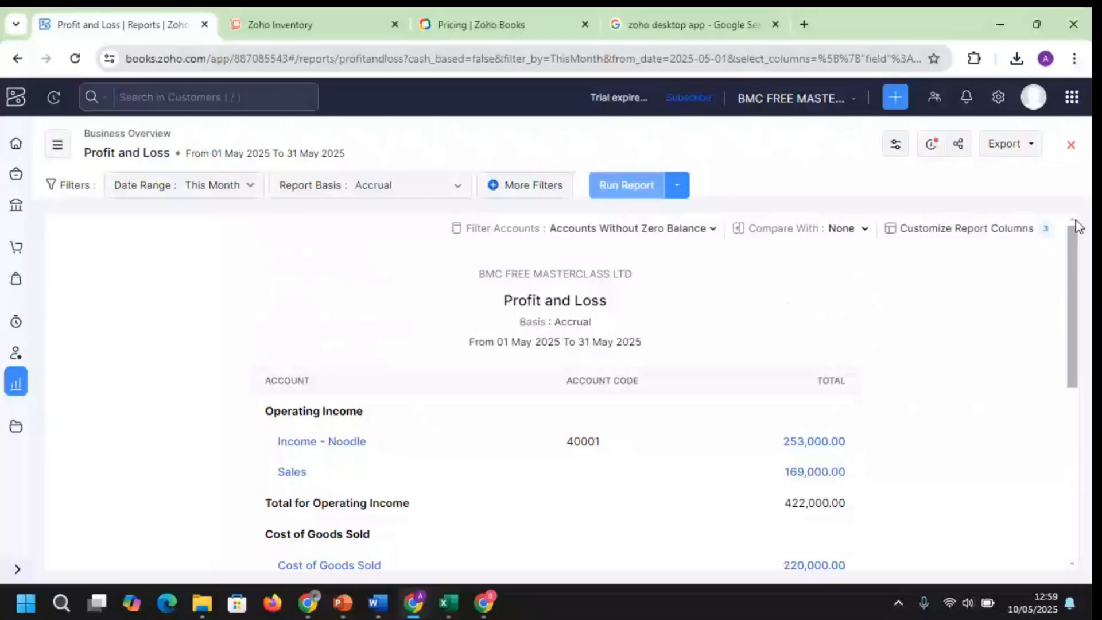
left_click_drag(1078, 226, 683, 394)
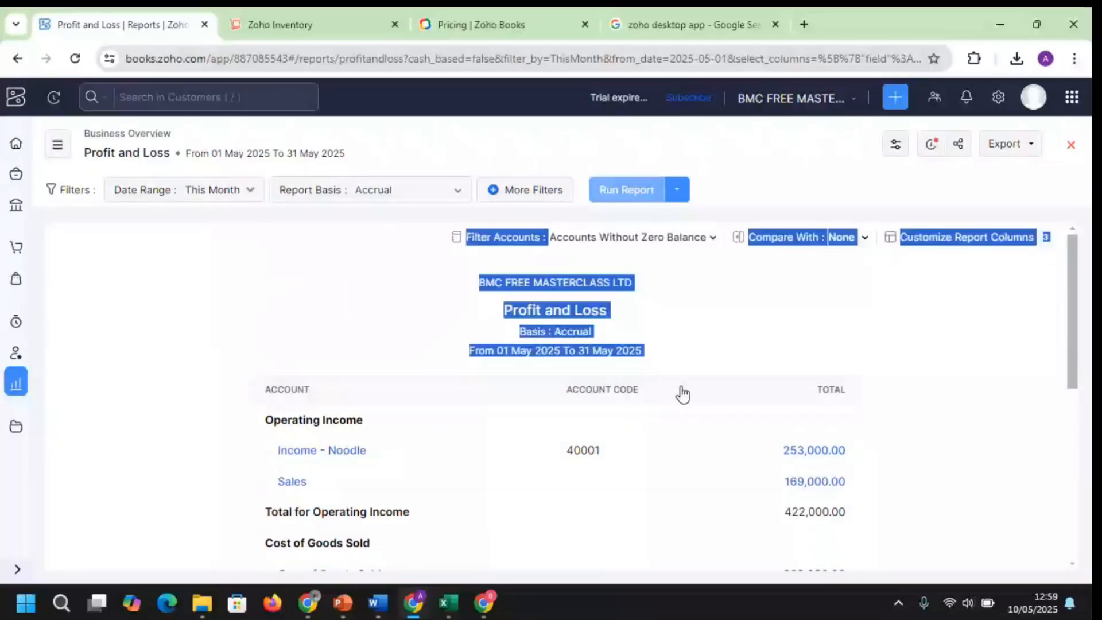
left_click(818, 286)
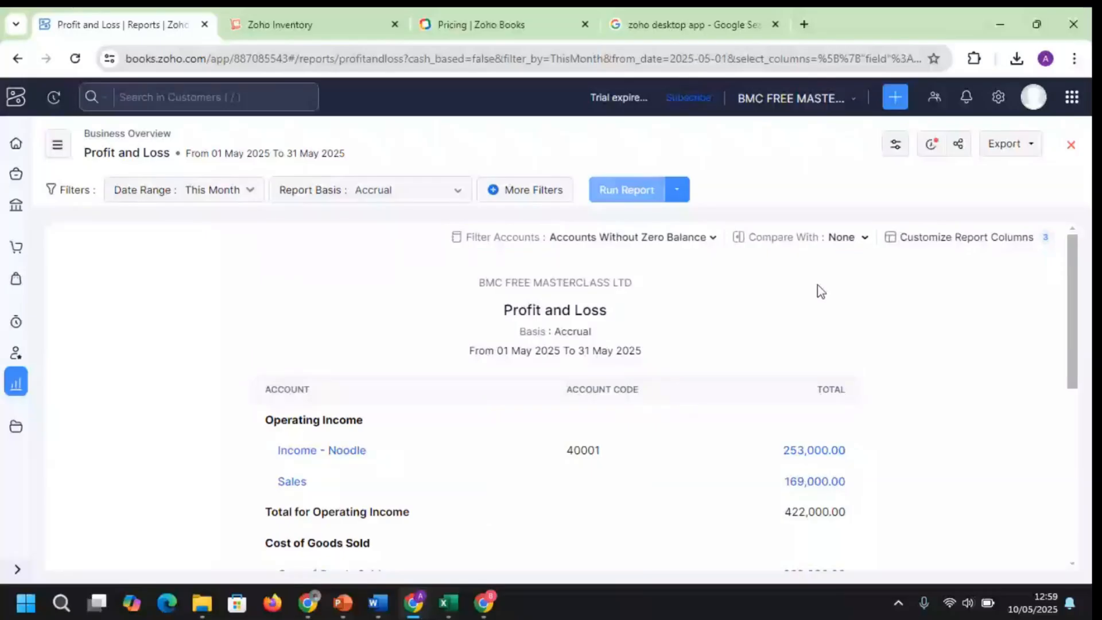
left_click(16, 144)
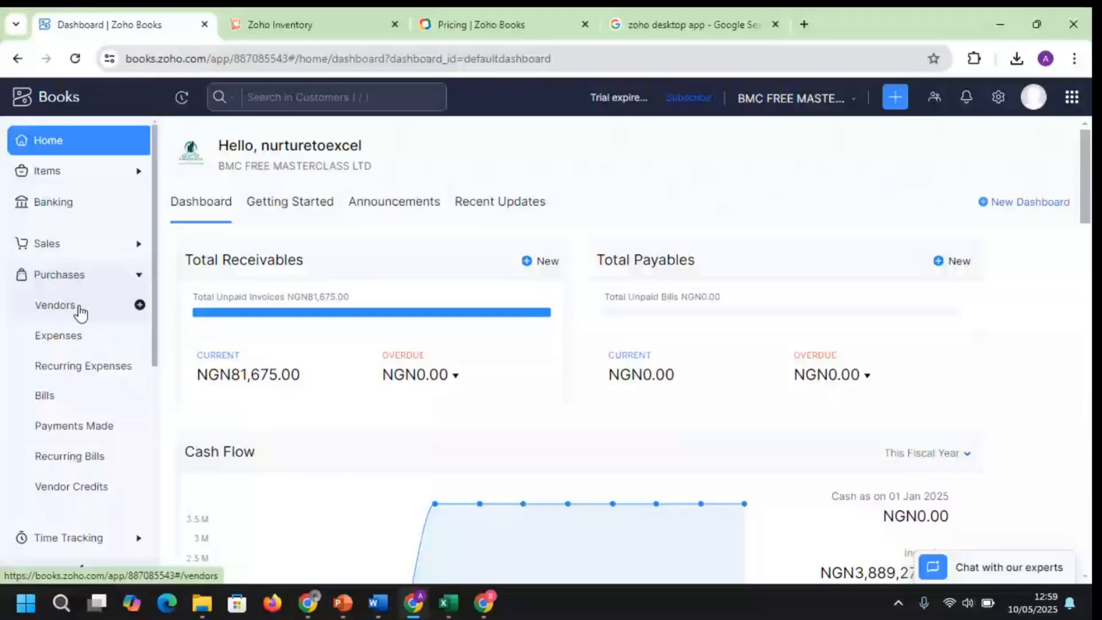
Visit the Vendors page and the empty All Expenses list, then start a new expense dated 10 May 2025
left_click(78, 307)
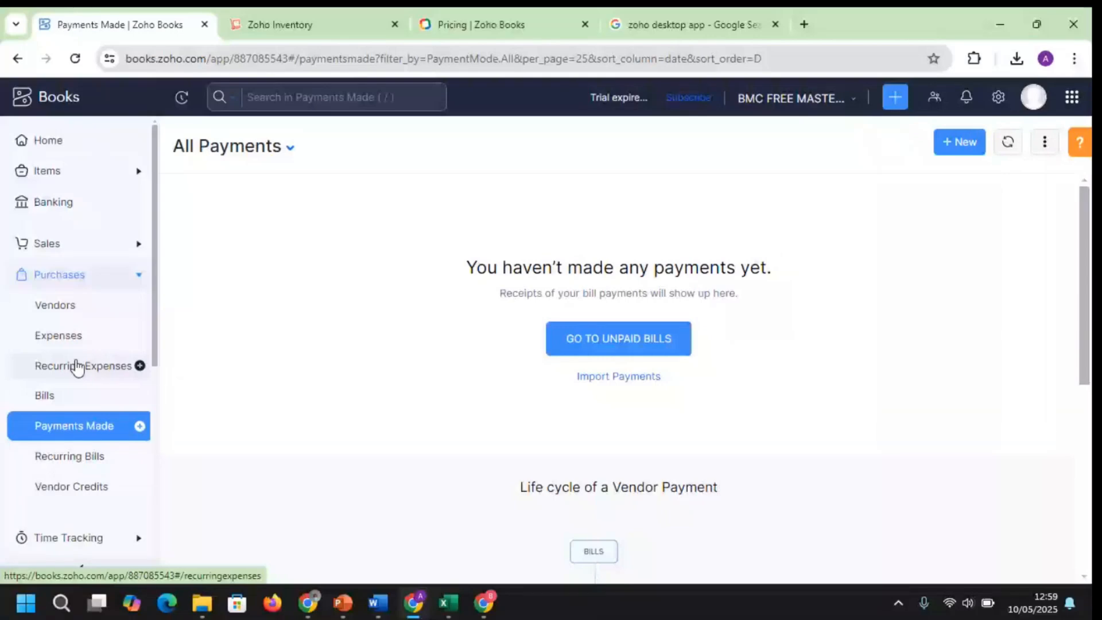
left_click(74, 338)
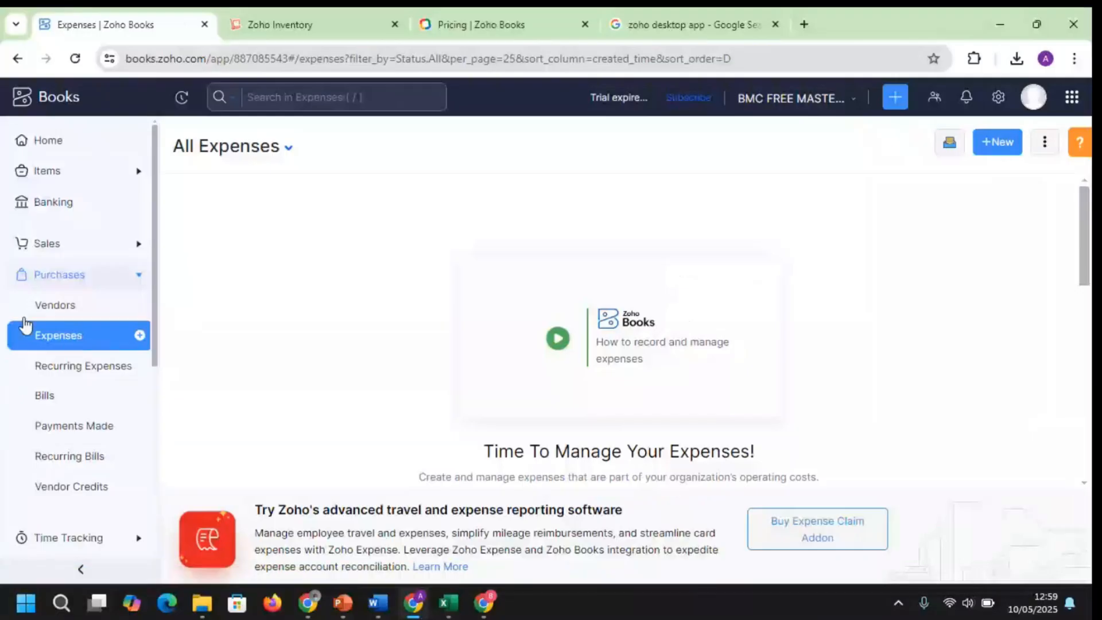
left_click(992, 148)
Charge the expense to Advertising And Marketing, paid from IMPREST, leaving the vendor empty
left_click(415, 245)
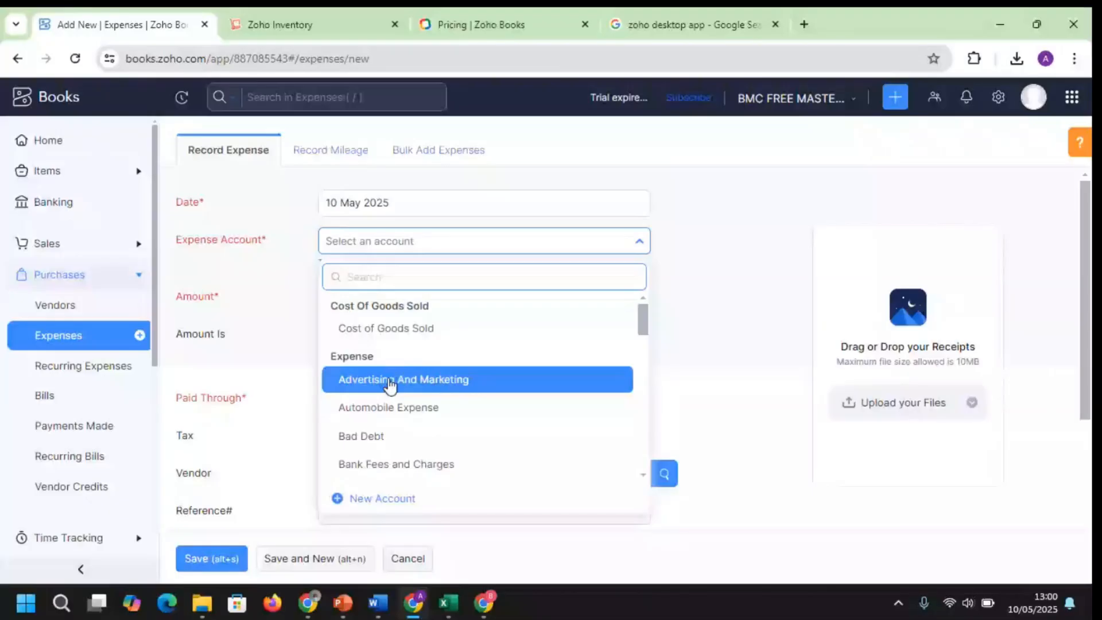
left_click(390, 381)
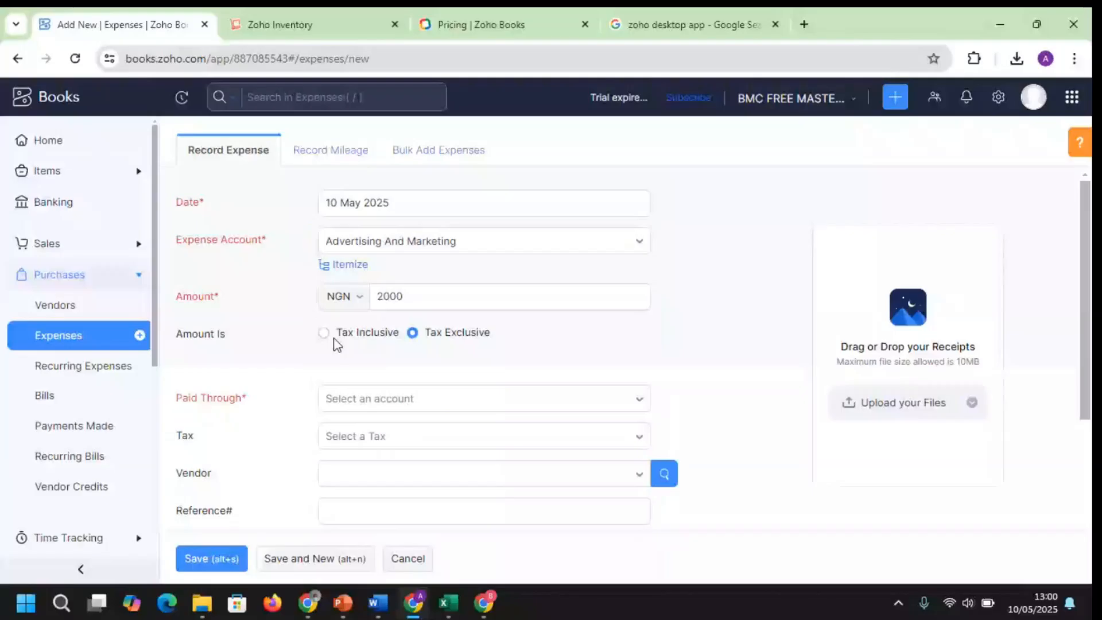
left_click(548, 404)
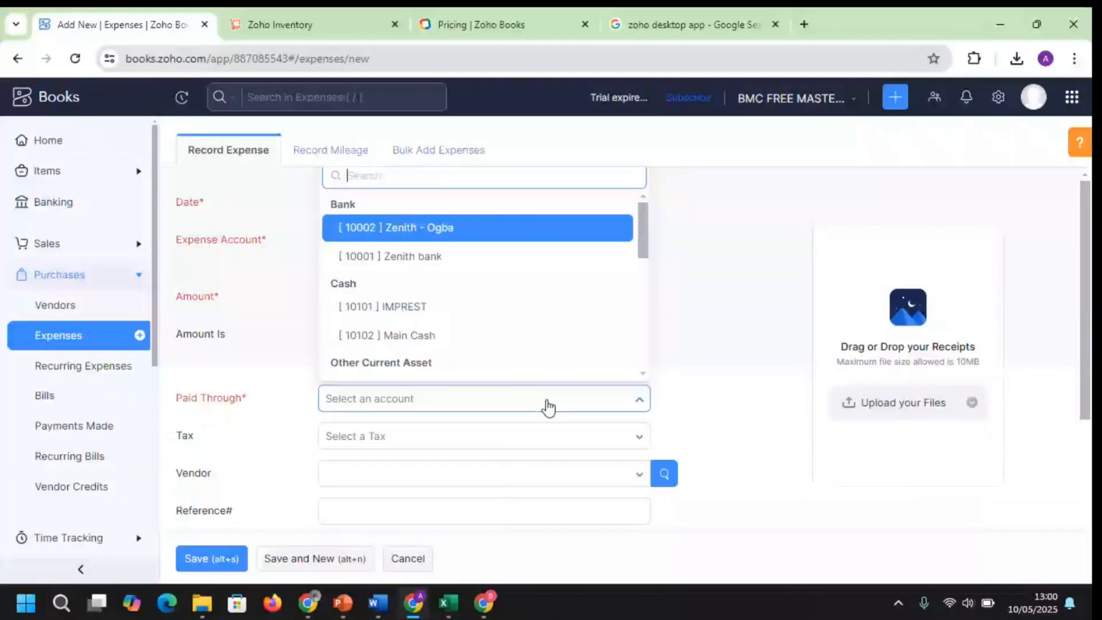
left_click(382, 307)
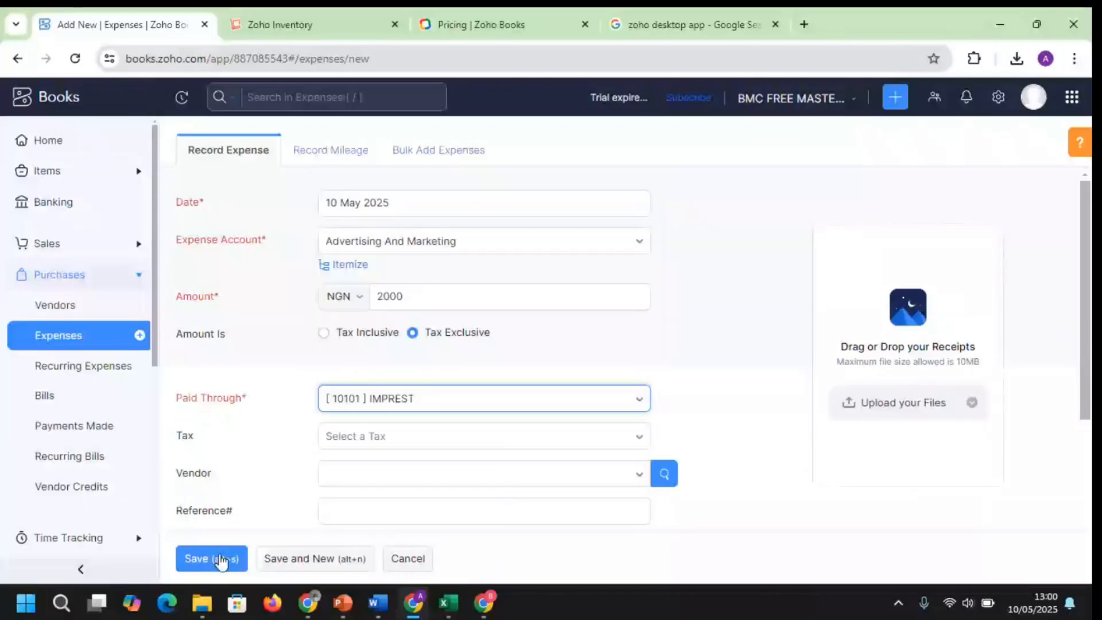
left_click(613, 483)
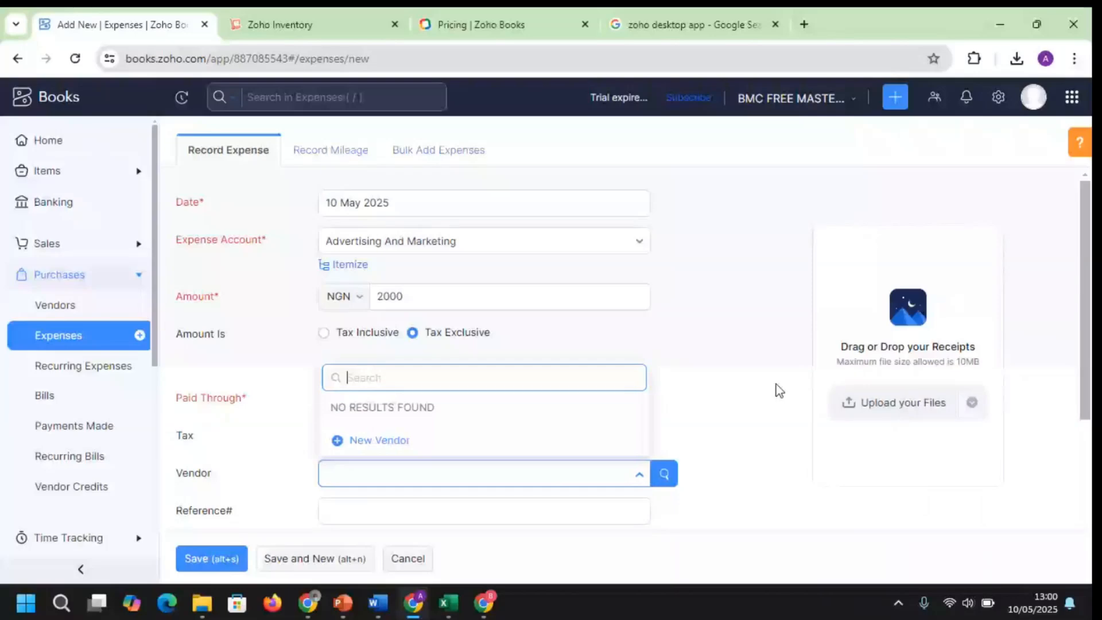
left_click(776, 384)
Save the NGN2,000.00 expense and bring the Teams meeting window forward
scroll(776, 384, "down", 2)
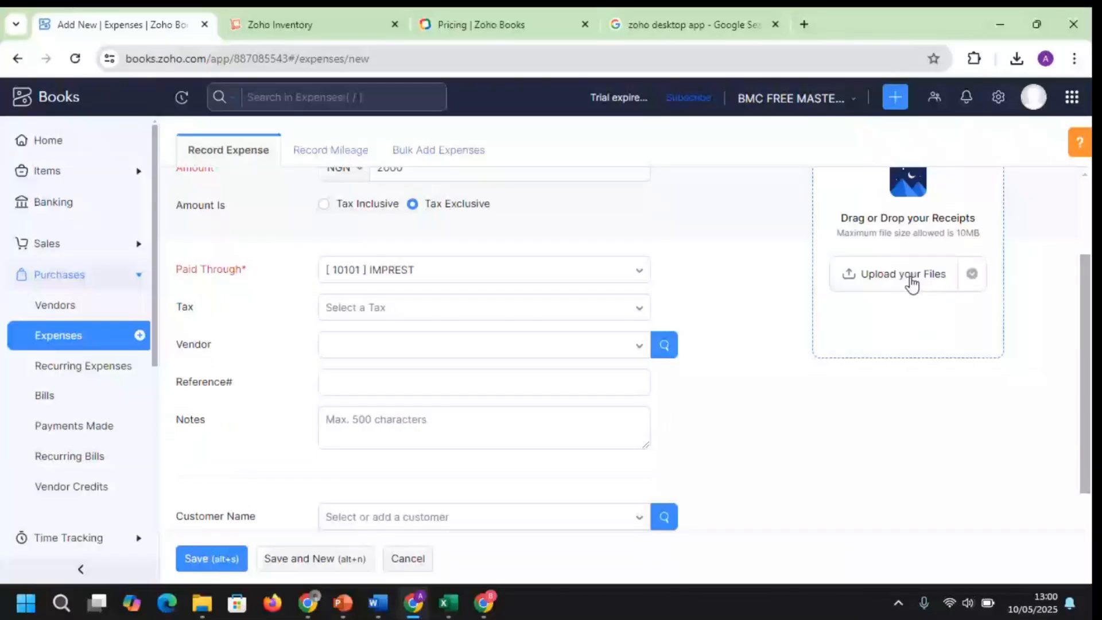
scroll(912, 283, "down", 1)
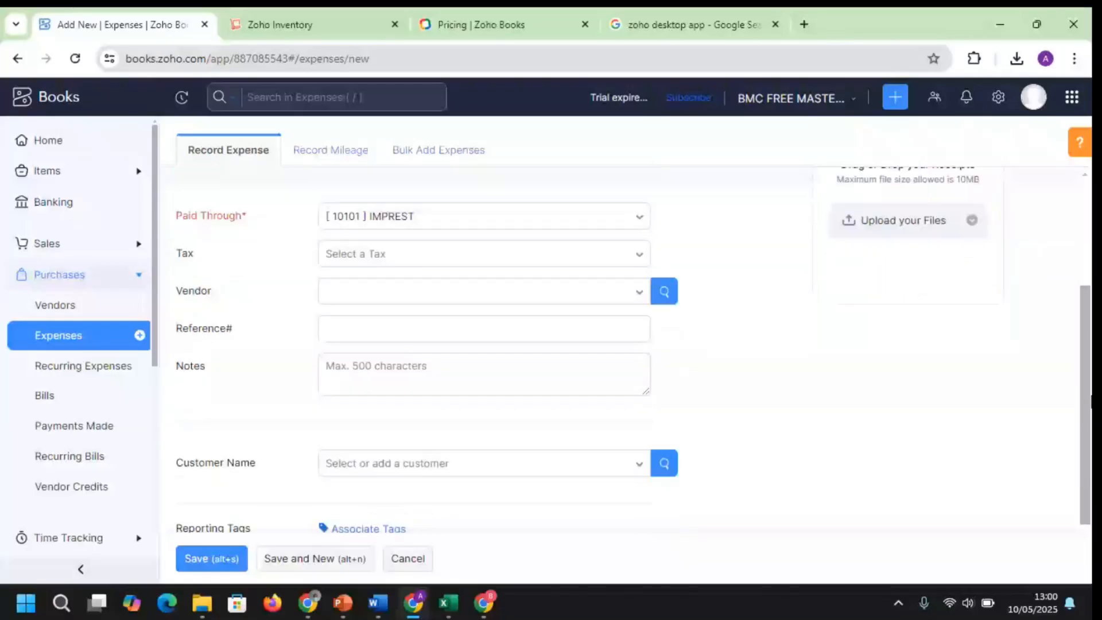
scroll(209, 549, "down", 1)
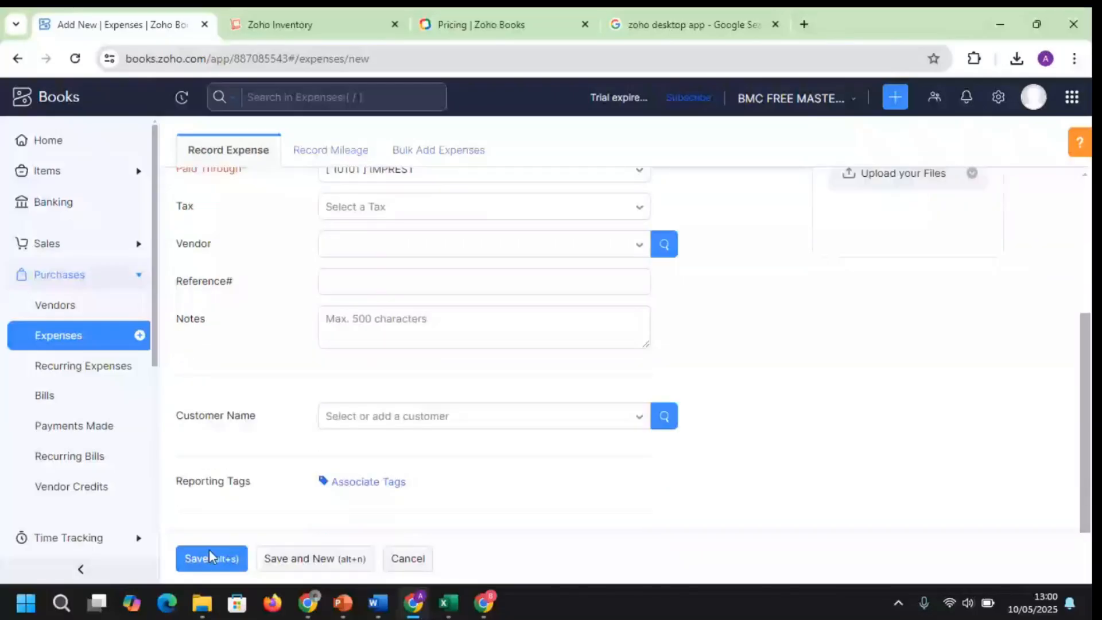
left_click(209, 556)
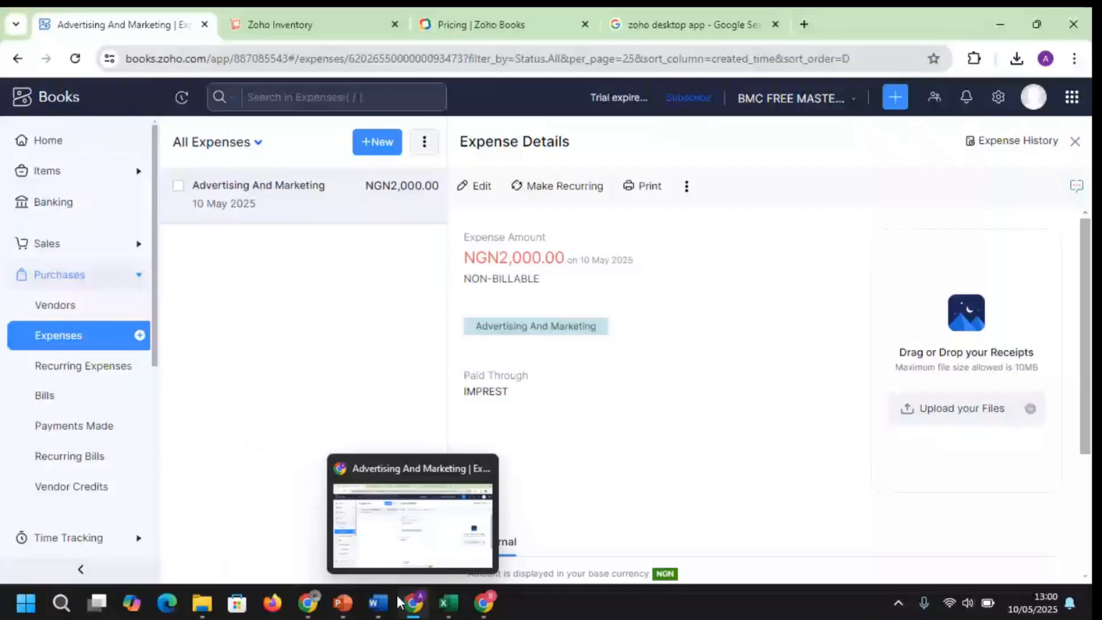
left_click(308, 603)
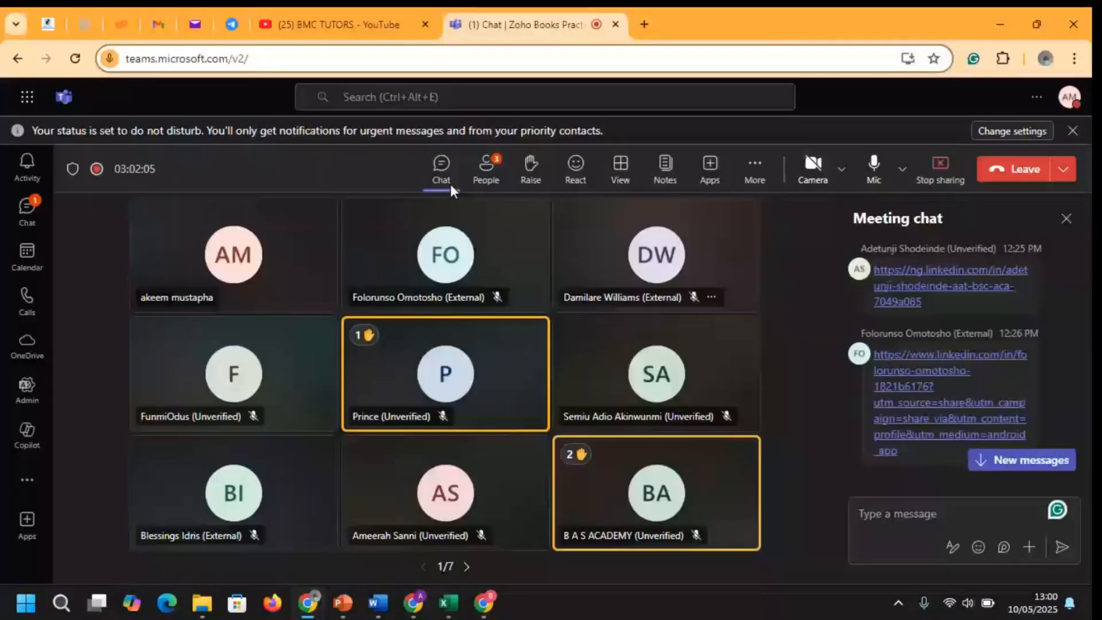
Mute all 59 meeting participants except yourself from the People panel, then restore the window
left_click(486, 172)
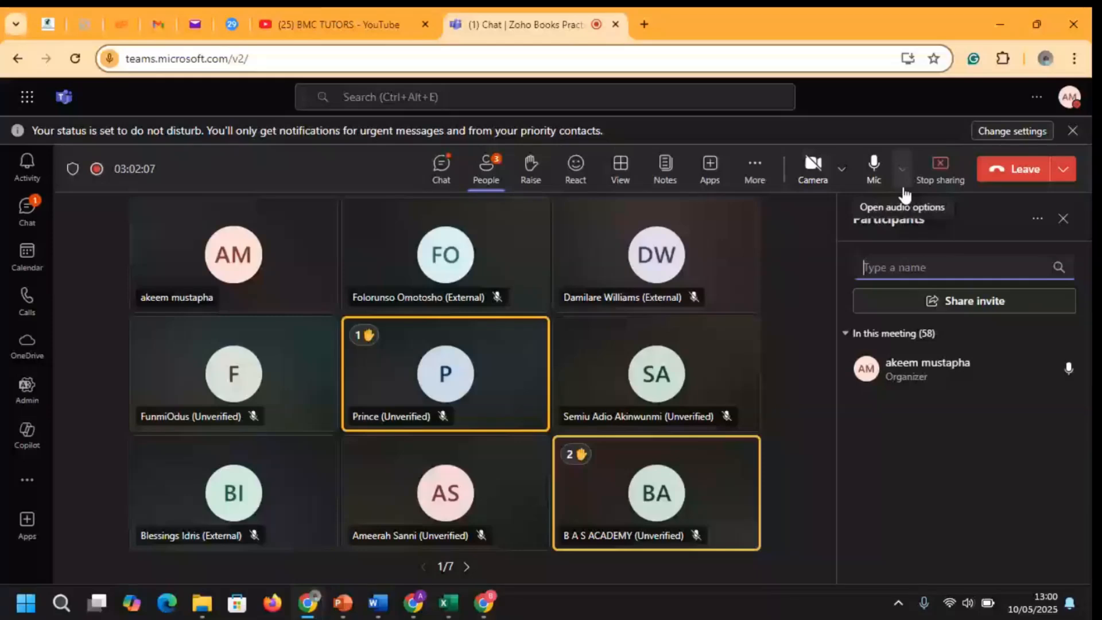
left_click(1035, 333)
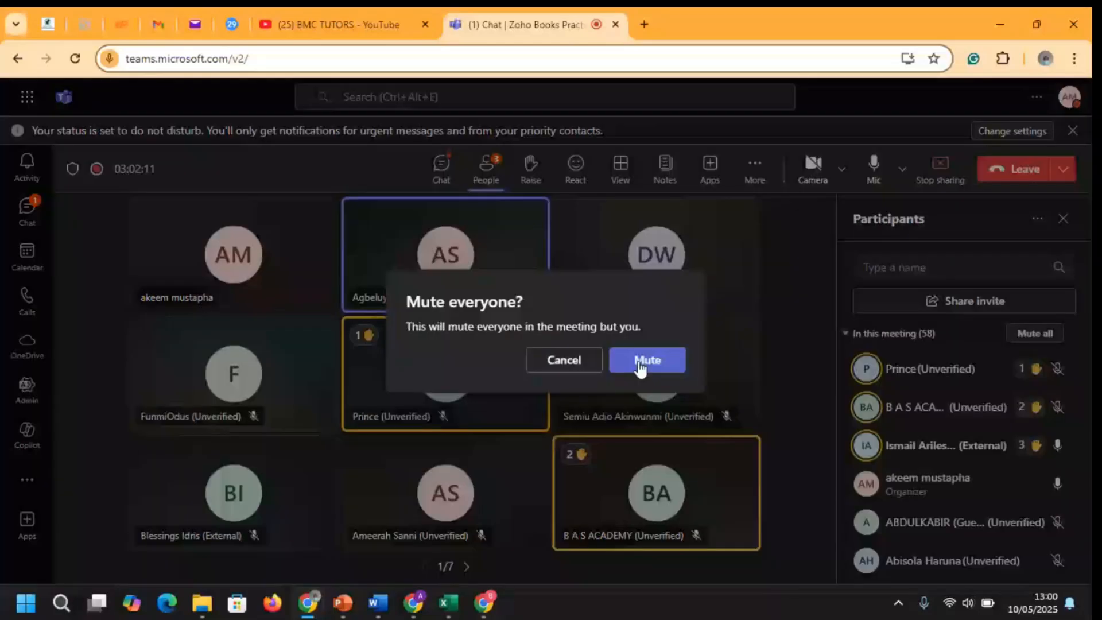
left_click(641, 364)
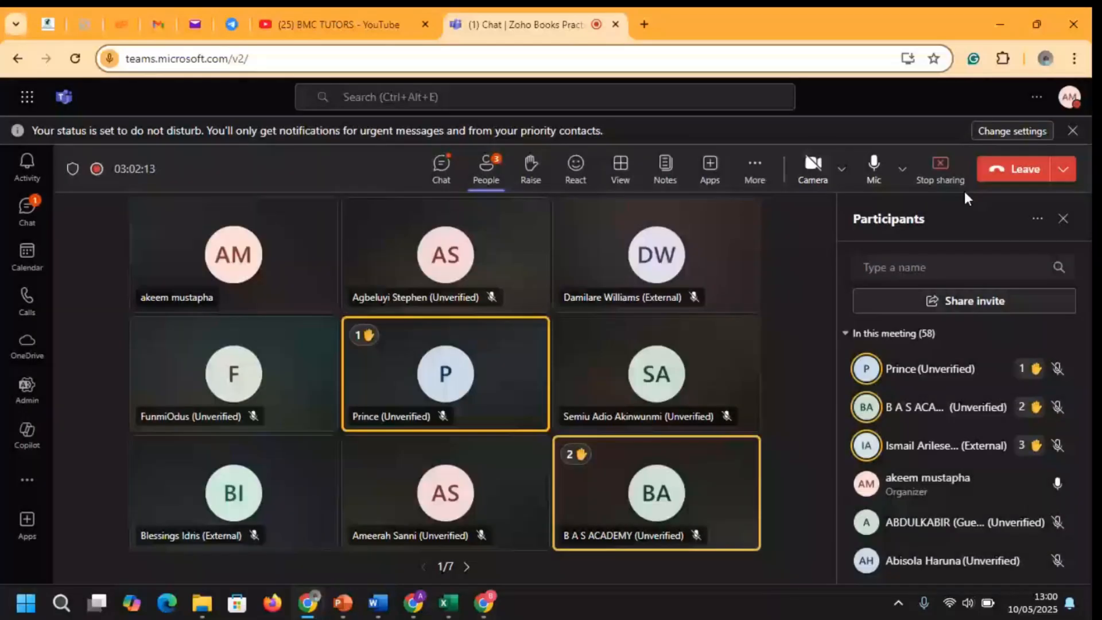
double_click(988, 16)
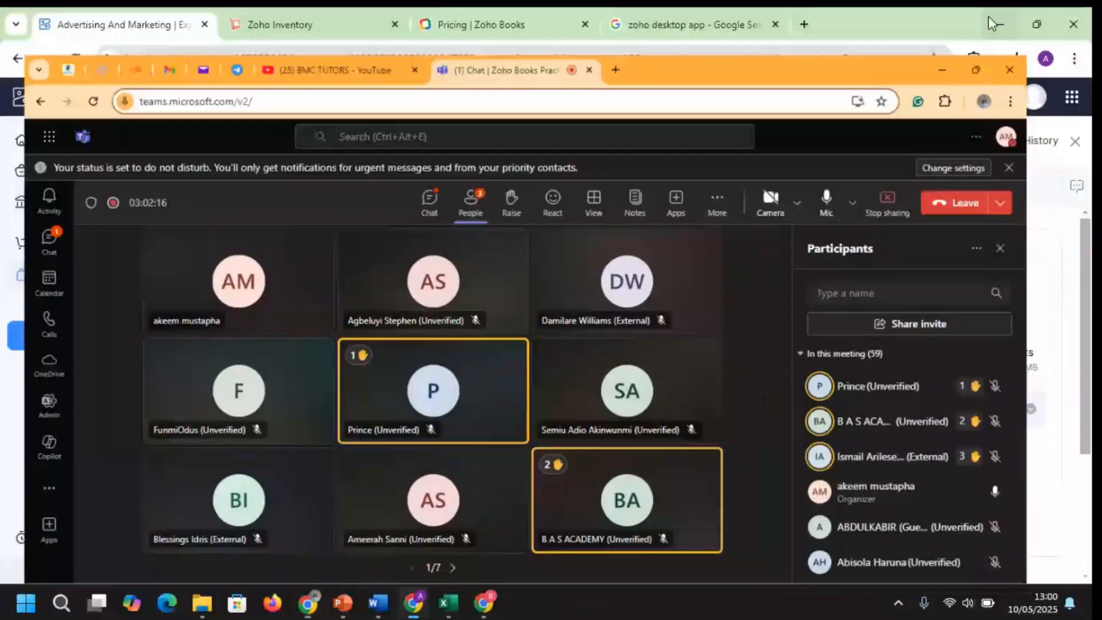
Return to Zoho Books, open the All Expenses list, and begin another new expense
left_click(988, 16)
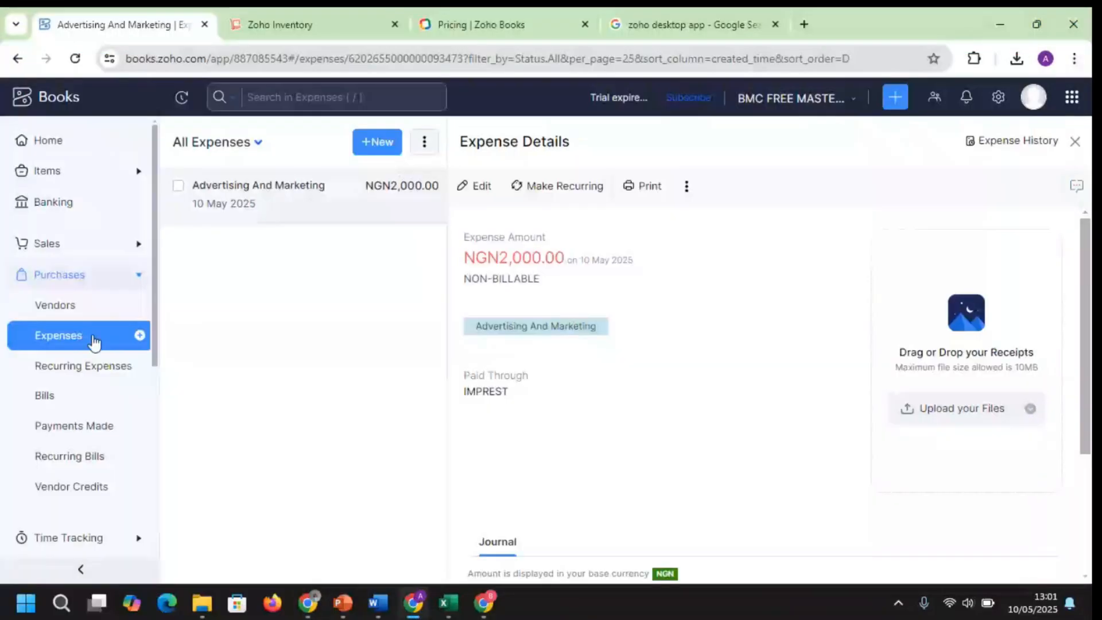
left_click(94, 342)
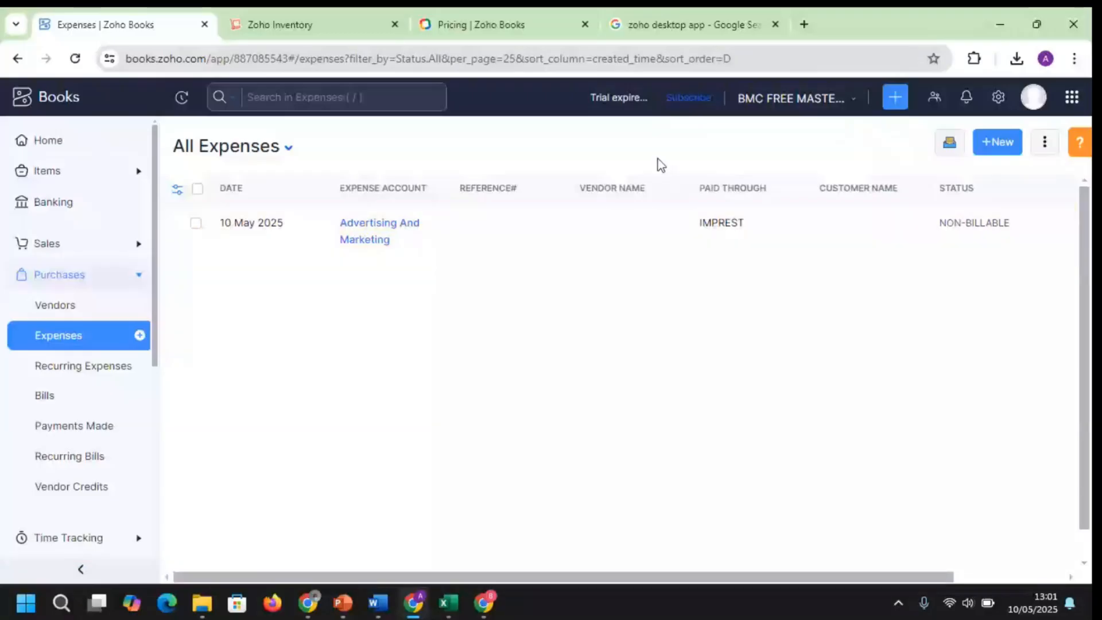
left_click(1045, 142)
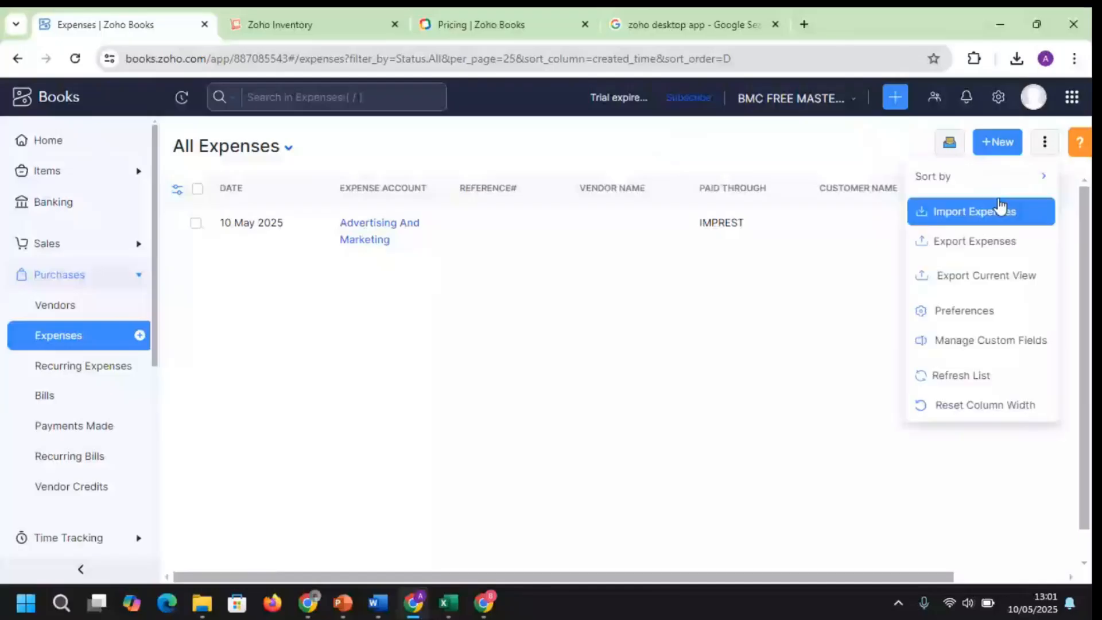
left_click(1001, 144)
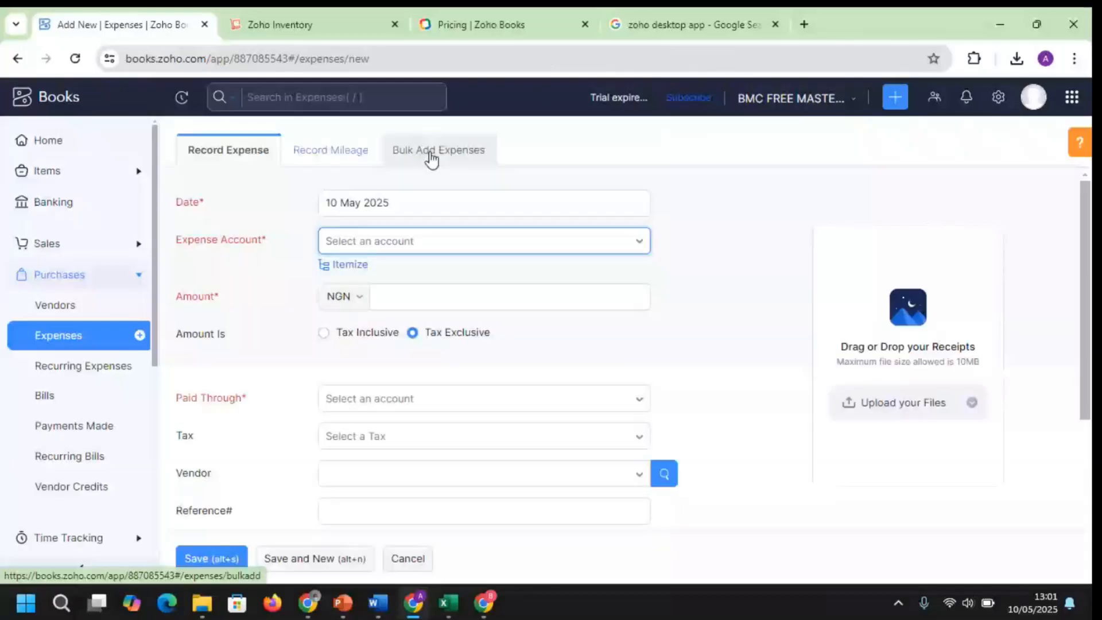
In Bulk Add Expenses, enter a 09 May Automobile Expense of 2000 paid through Main Cash
left_click(431, 155)
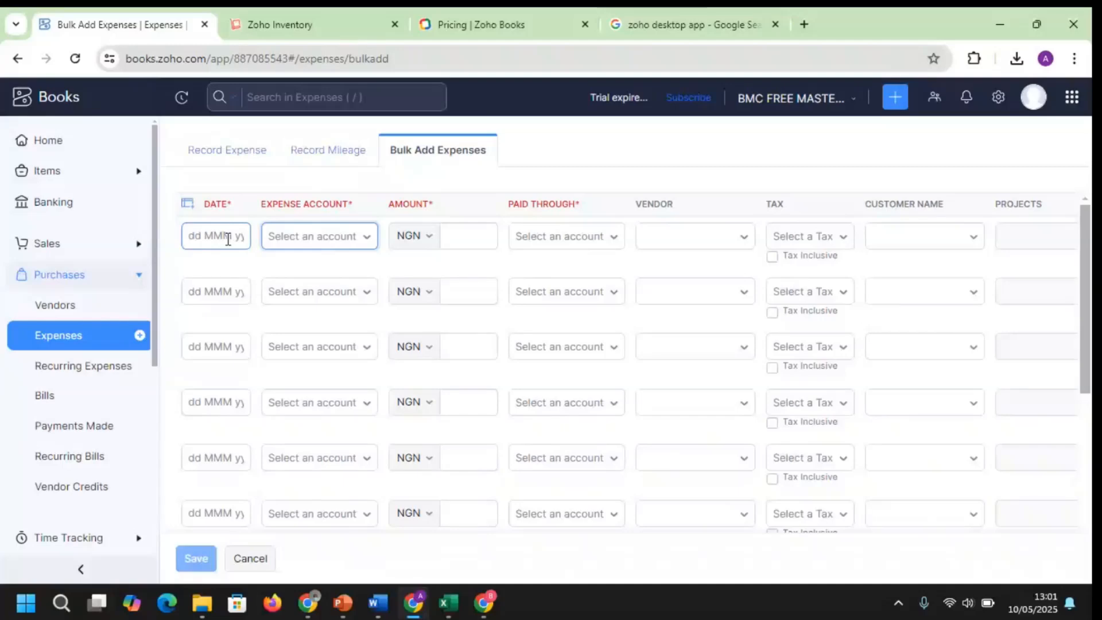
left_click(228, 239)
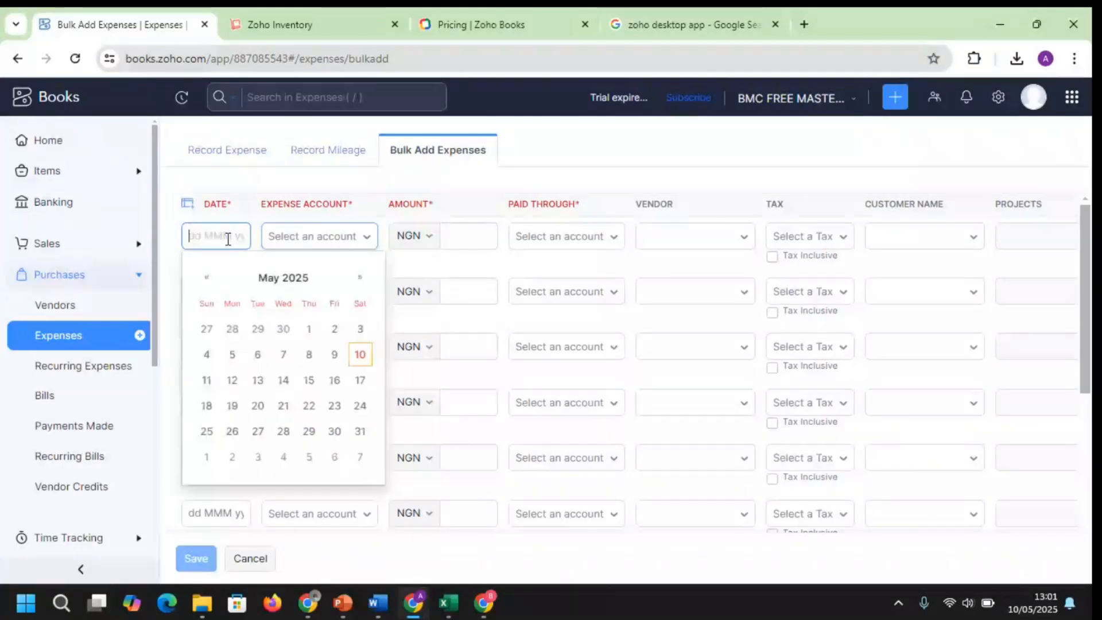
left_click(334, 354)
left_click(344, 402)
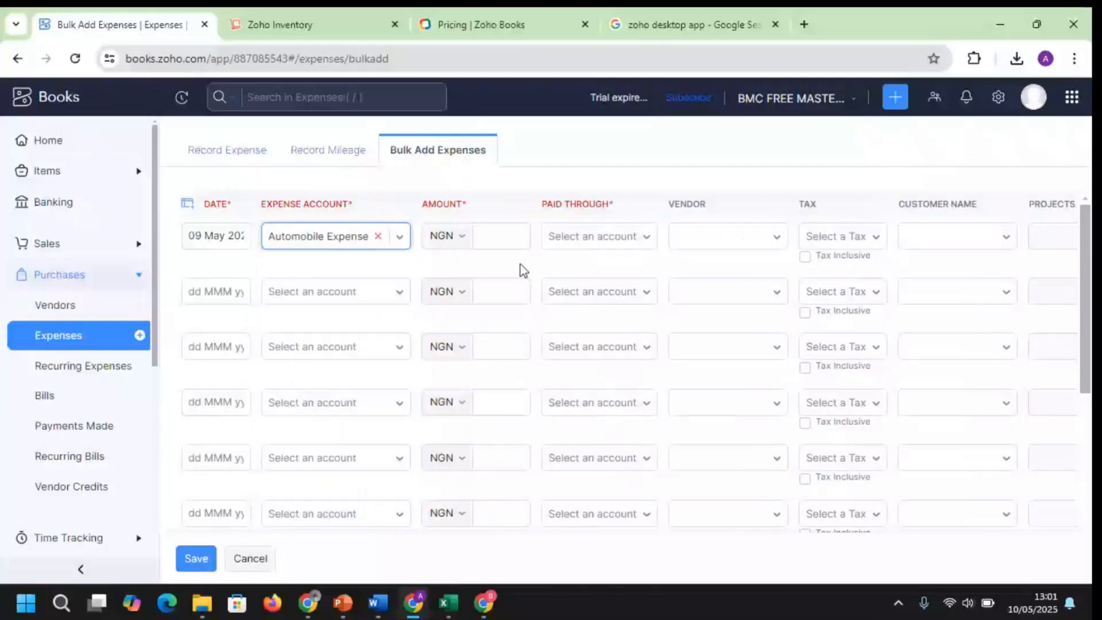
left_click(516, 238)
type("2000")
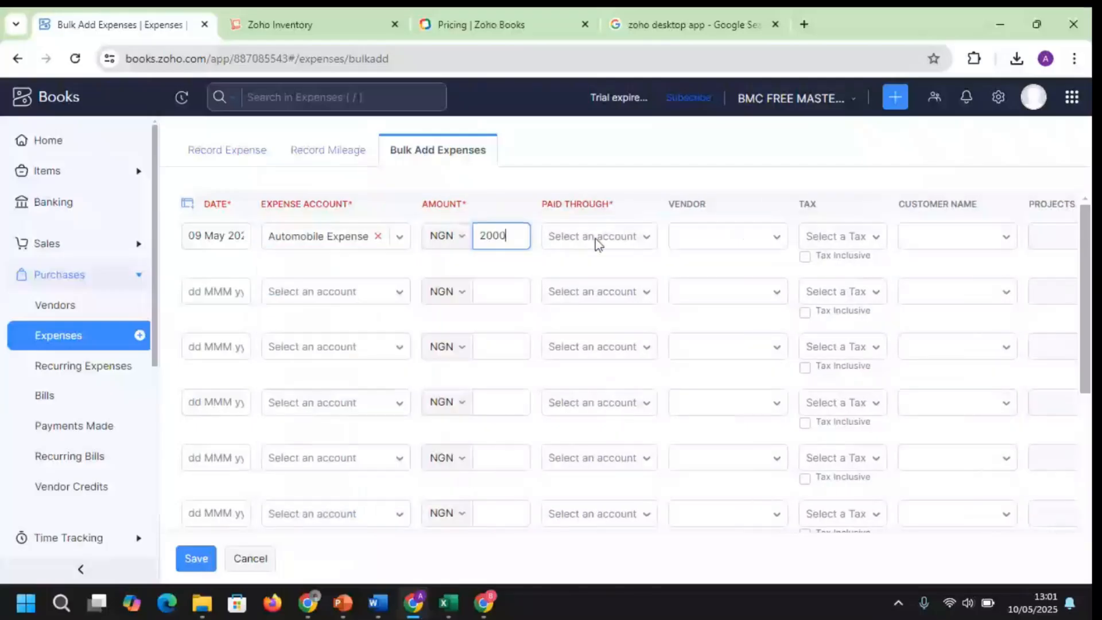
left_click(647, 250)
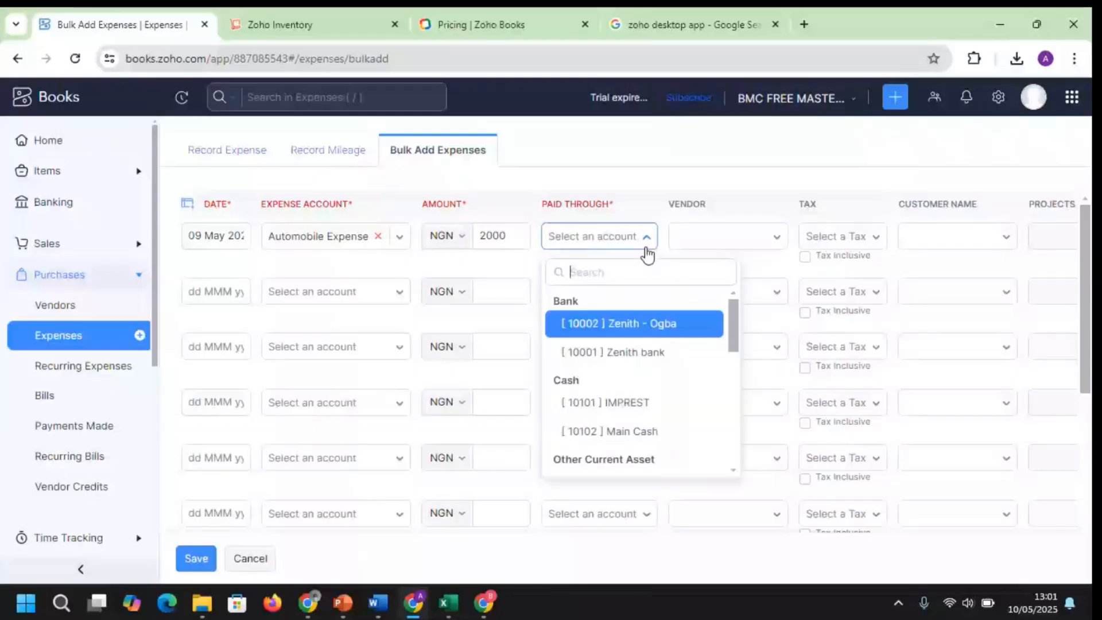
left_click(624, 440)
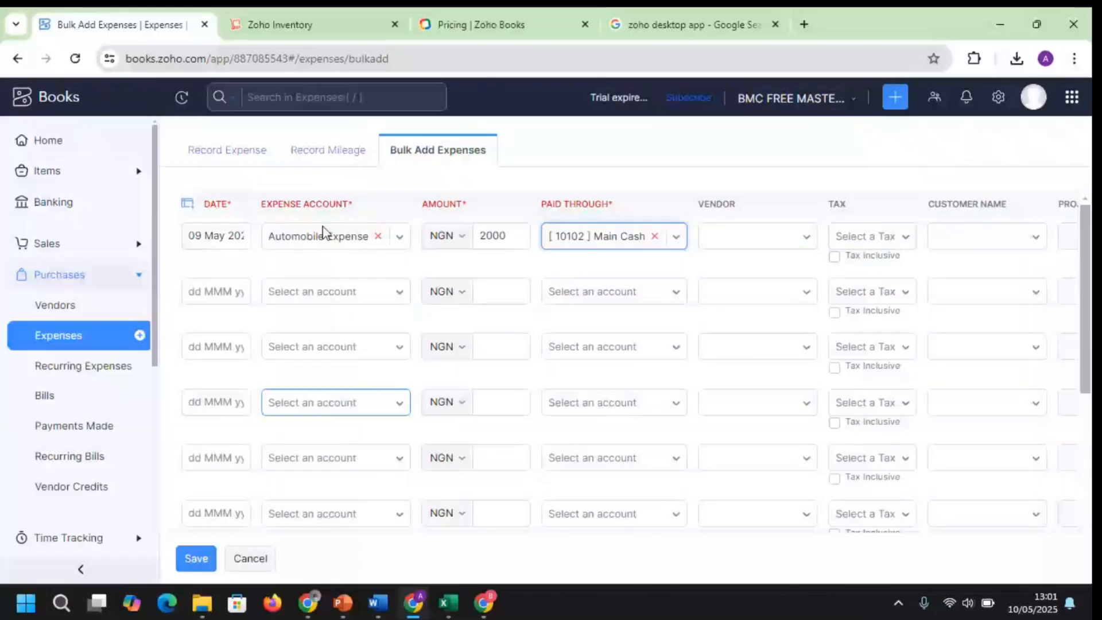
Add a second row: 08 May Advertising And Marketing, 120, paid through IMPREST
left_click(215, 292)
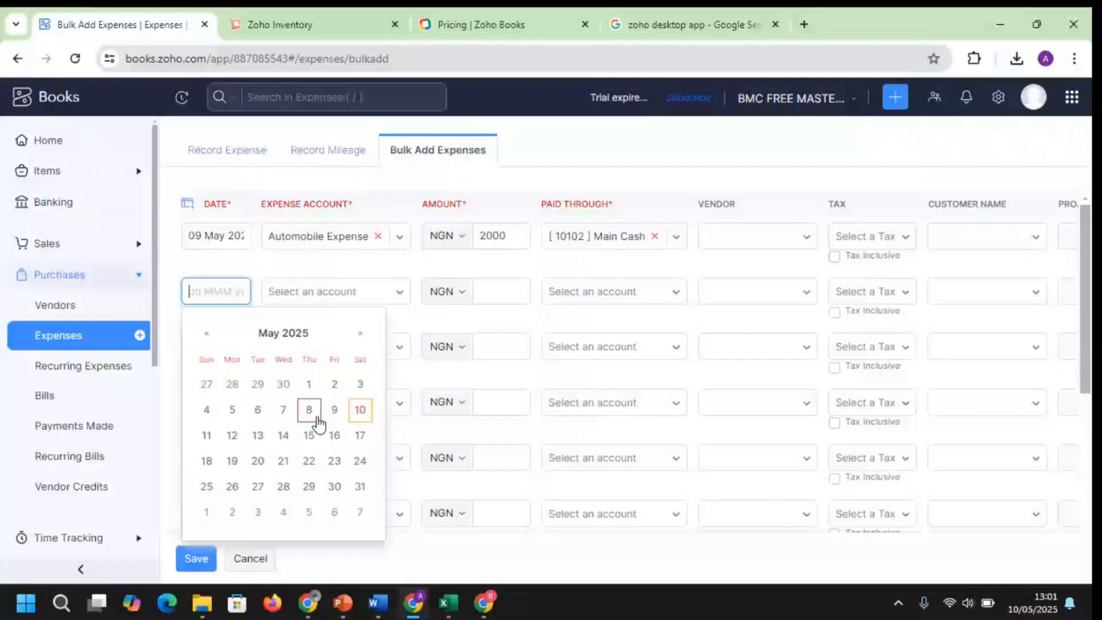
left_click(310, 410)
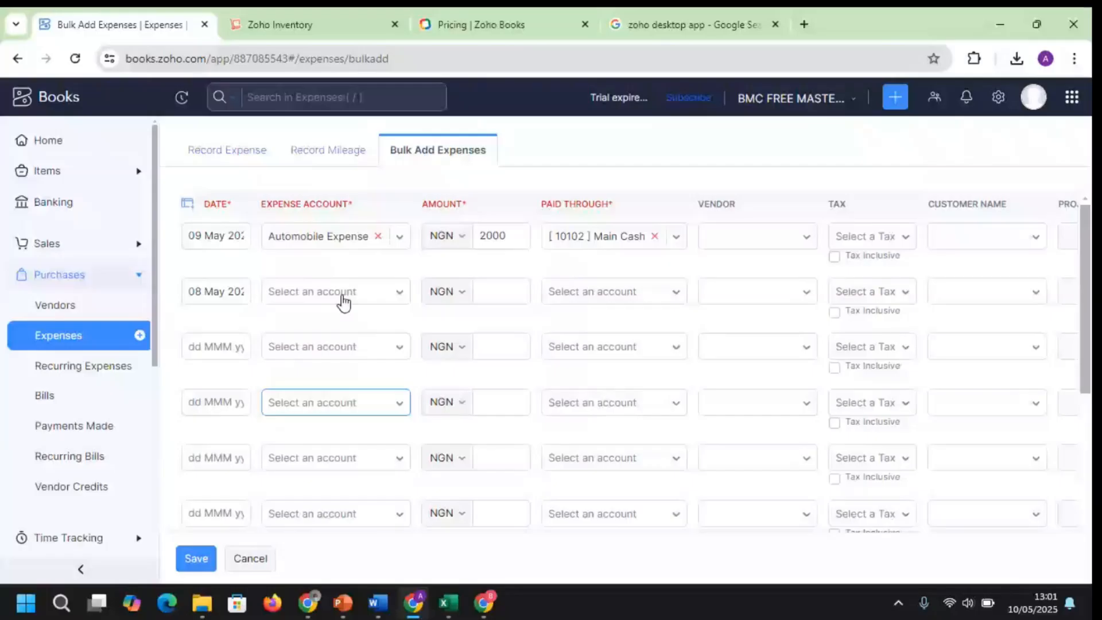
left_click(343, 294)
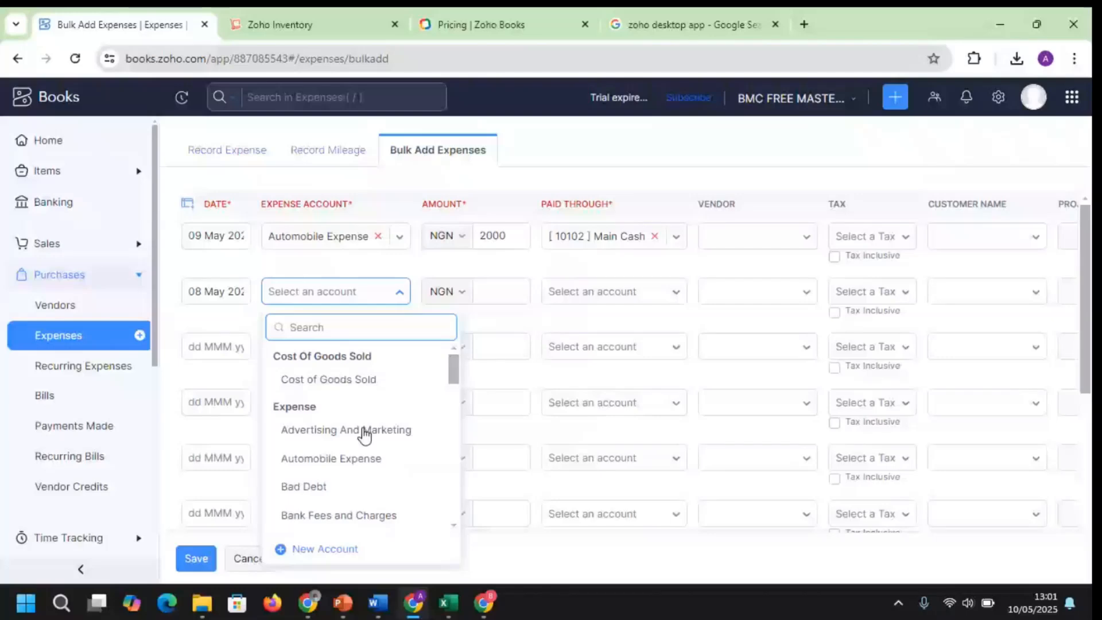
left_click(366, 430)
left_click(499, 292)
type("120")
key("Tab")
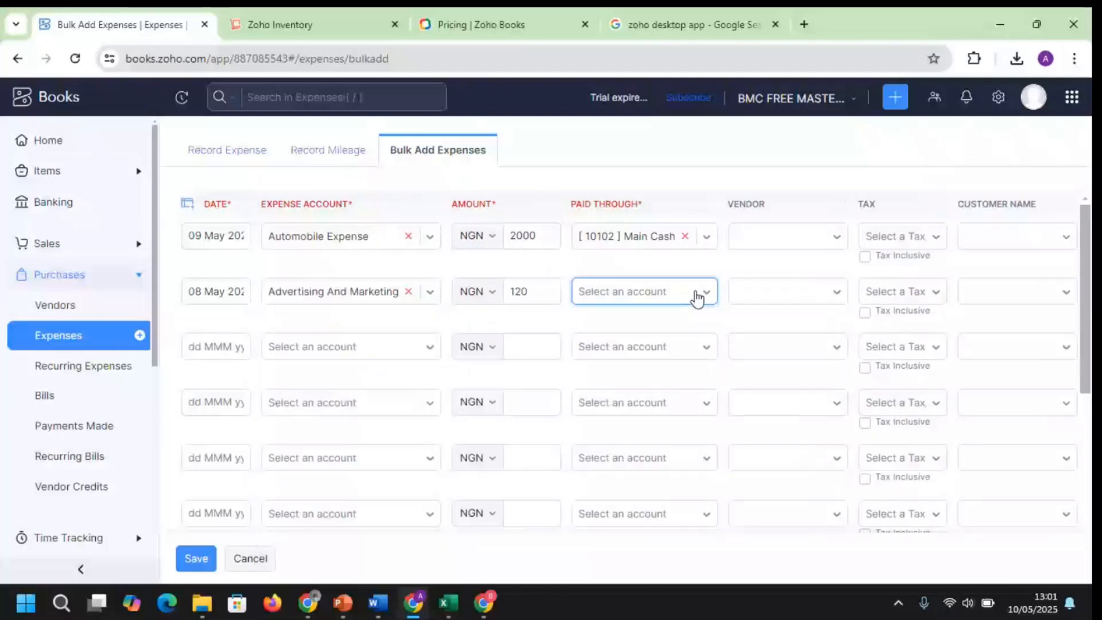
left_click(697, 296)
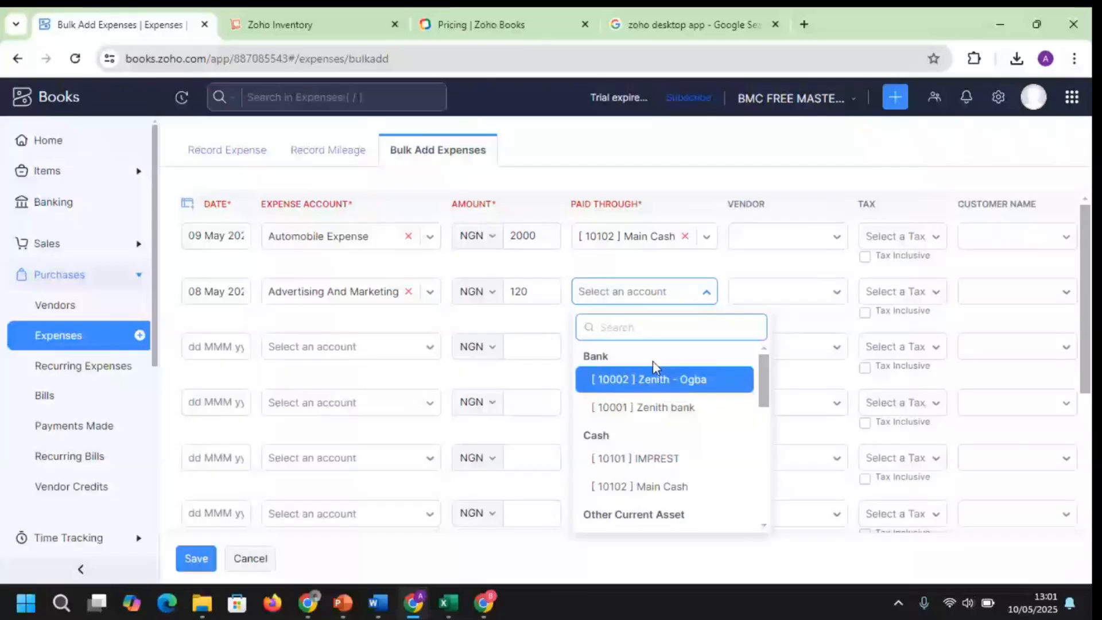
left_click(659, 459)
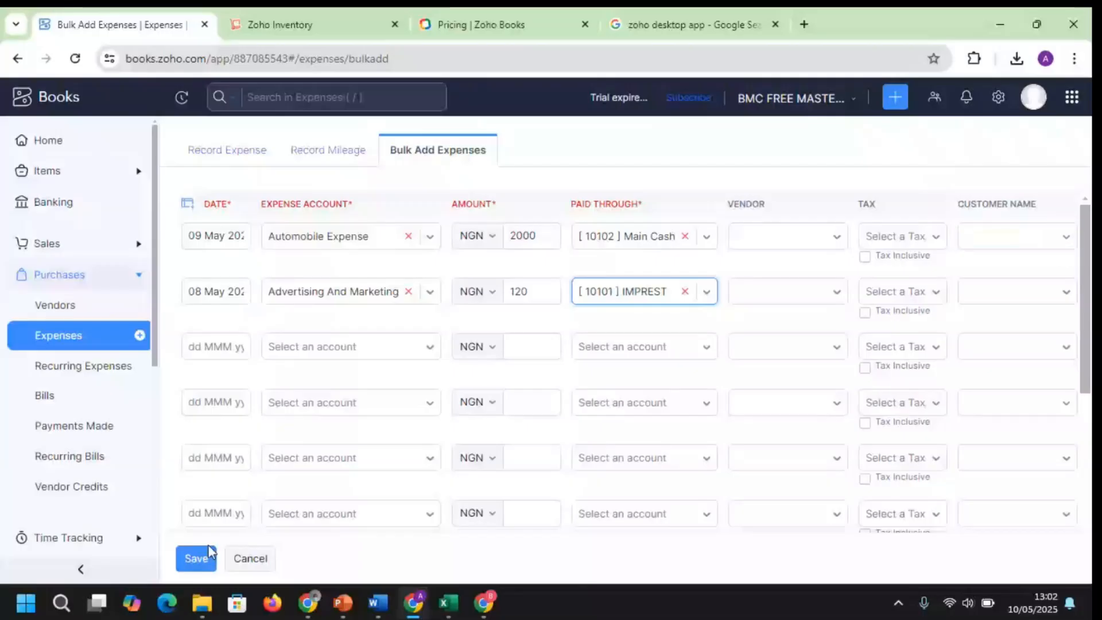
Save the two bulk expenses so three are listed, then head to Reports
left_click(193, 560)
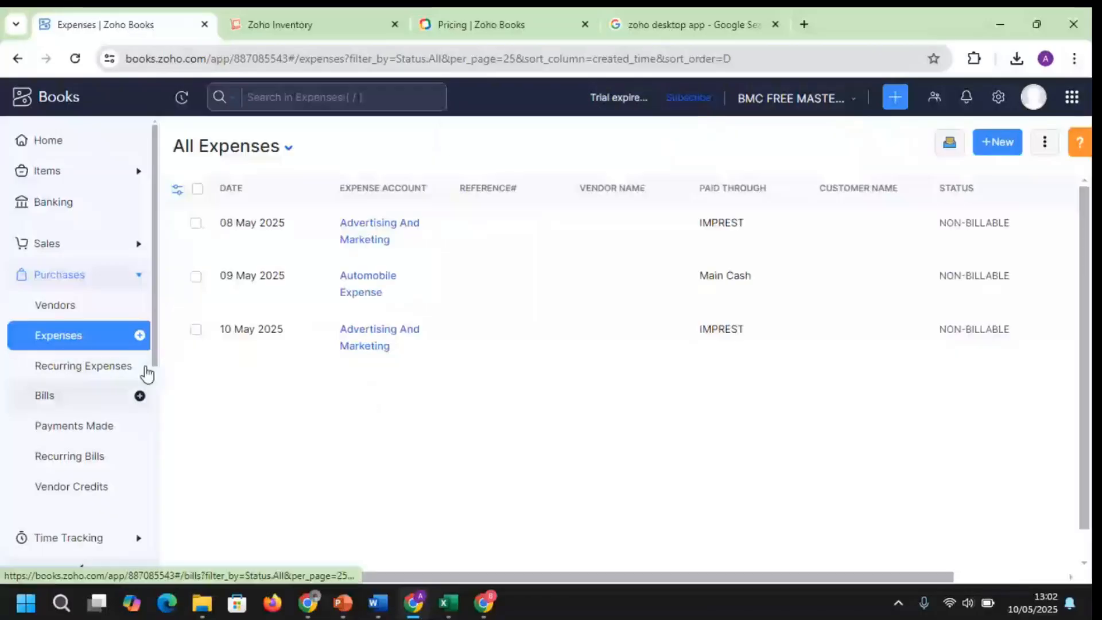
left_click(119, 277)
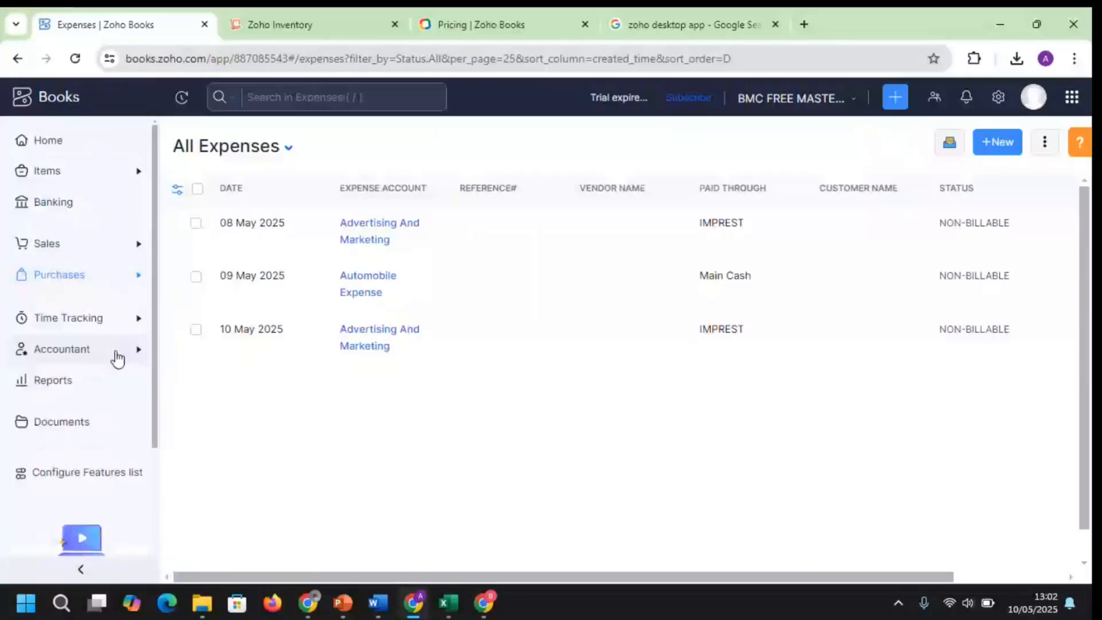
left_click(75, 382)
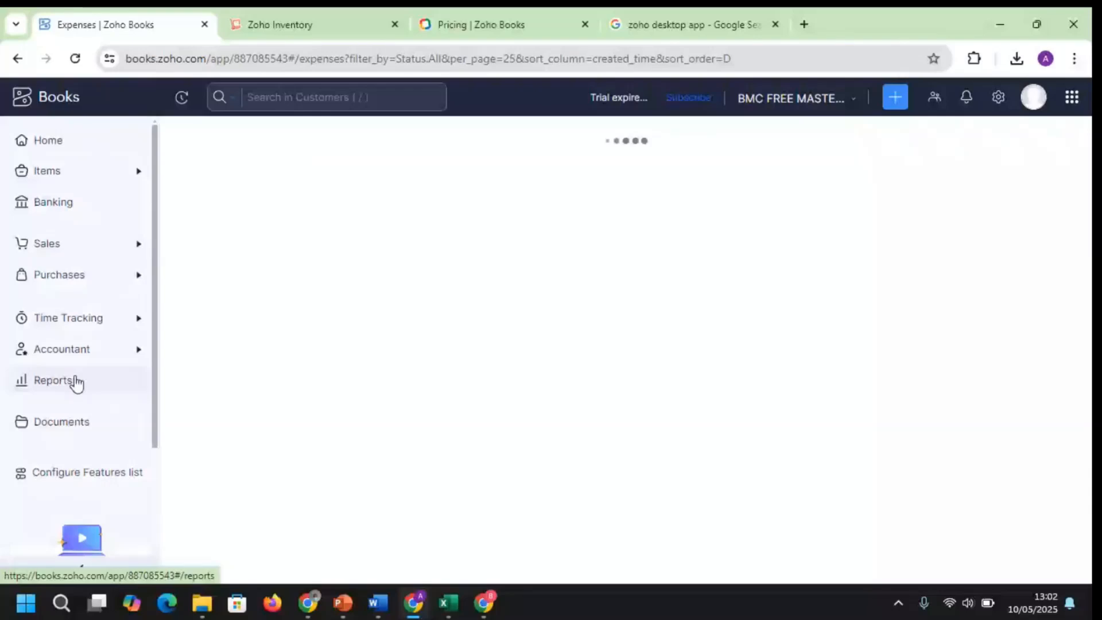
Review the May 2025 Profit and Loss (Advertising And Marketing 2,120.00), then return to Reports Center
left_click(339, 366)
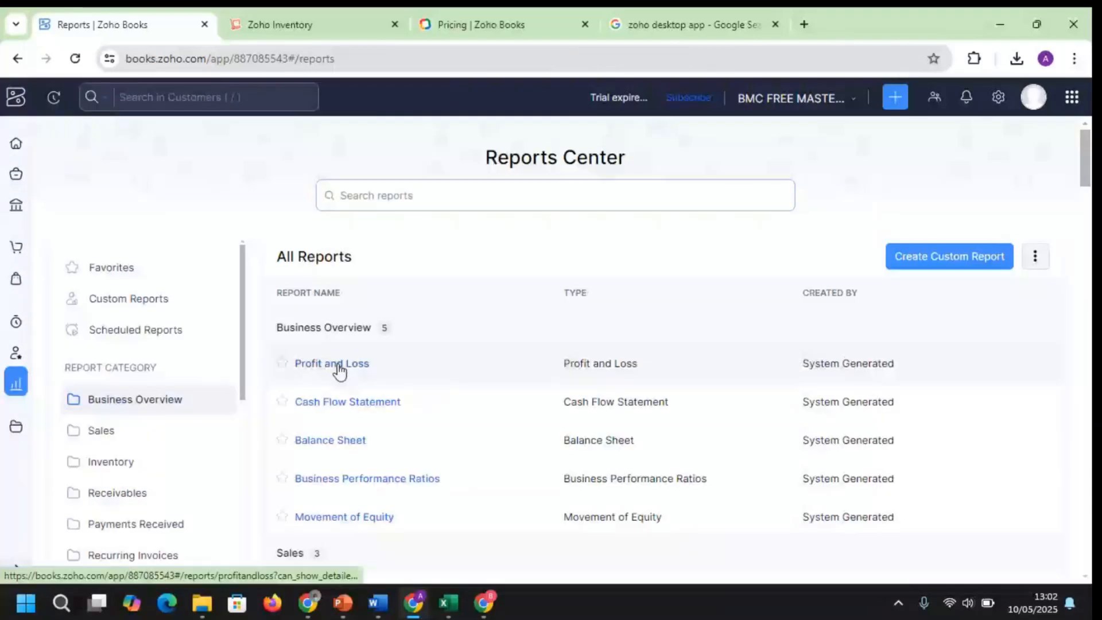
left_click(339, 366)
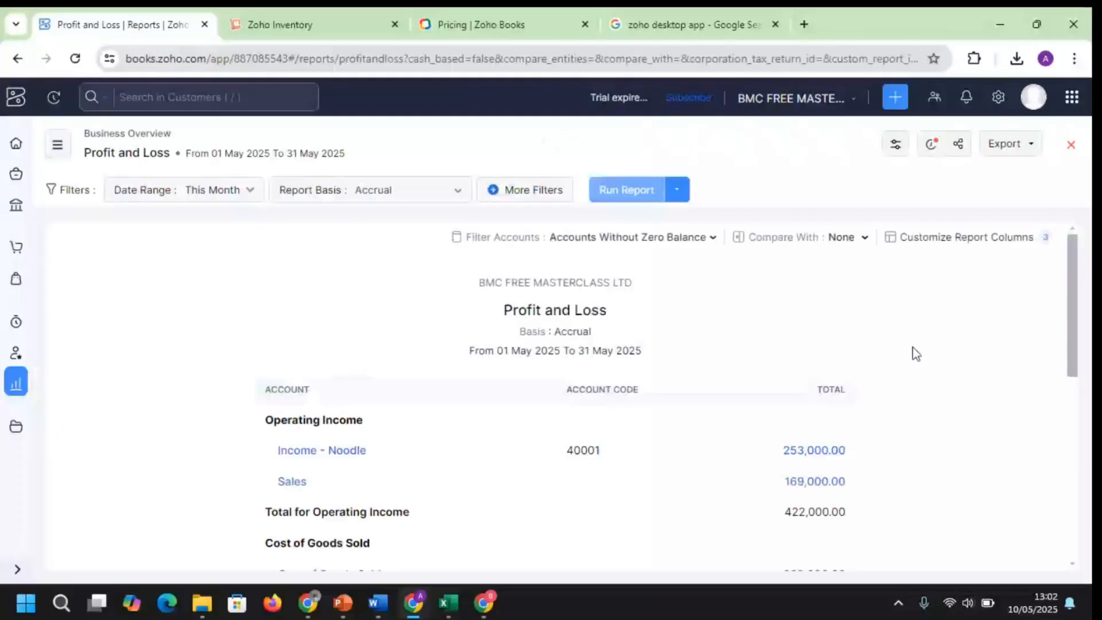
left_click_drag(1076, 281, 1054, 408)
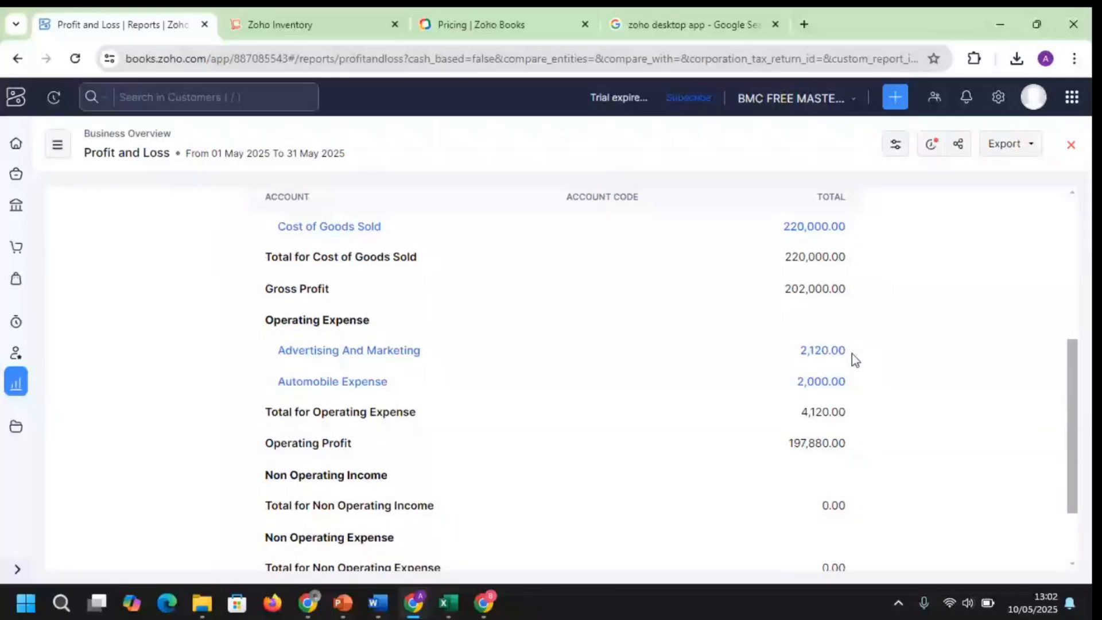
scroll(1074, 417, "up", 1)
left_click_drag(1074, 418, 1072, 349)
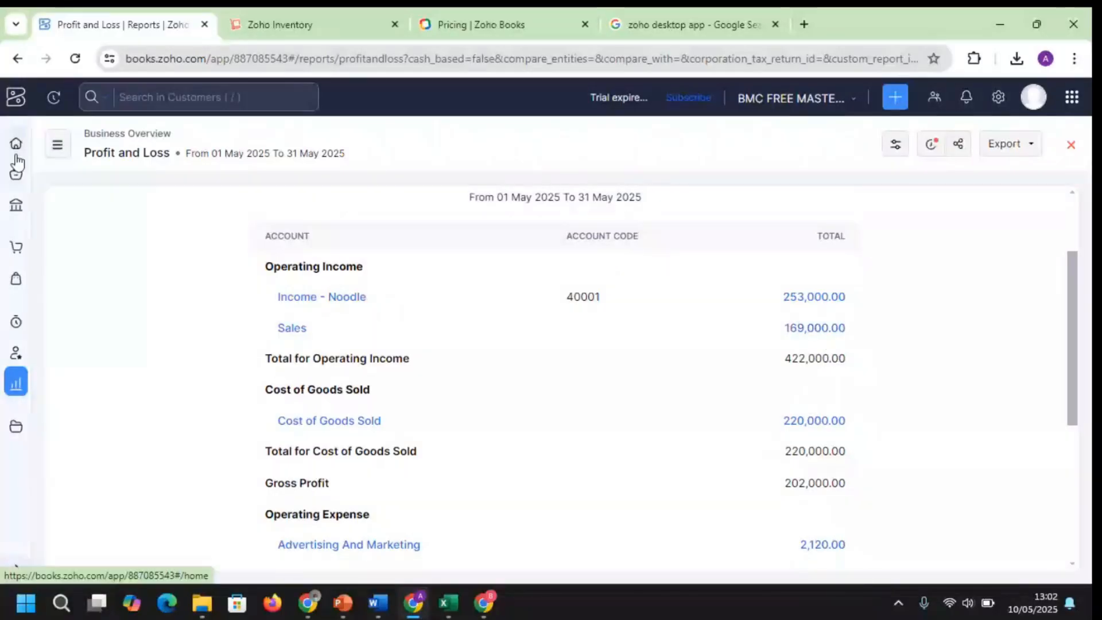
left_click(16, 386)
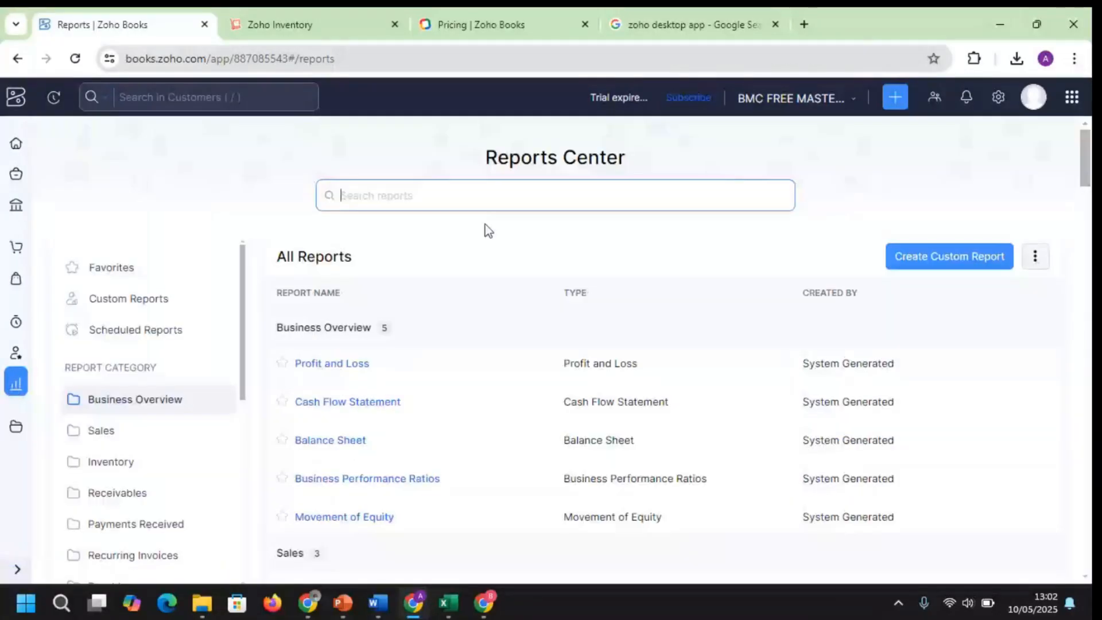
Open the Balance Sheet, drill into IMPREST's 12,180.00 transactions, then go back Home
left_click(361, 440)
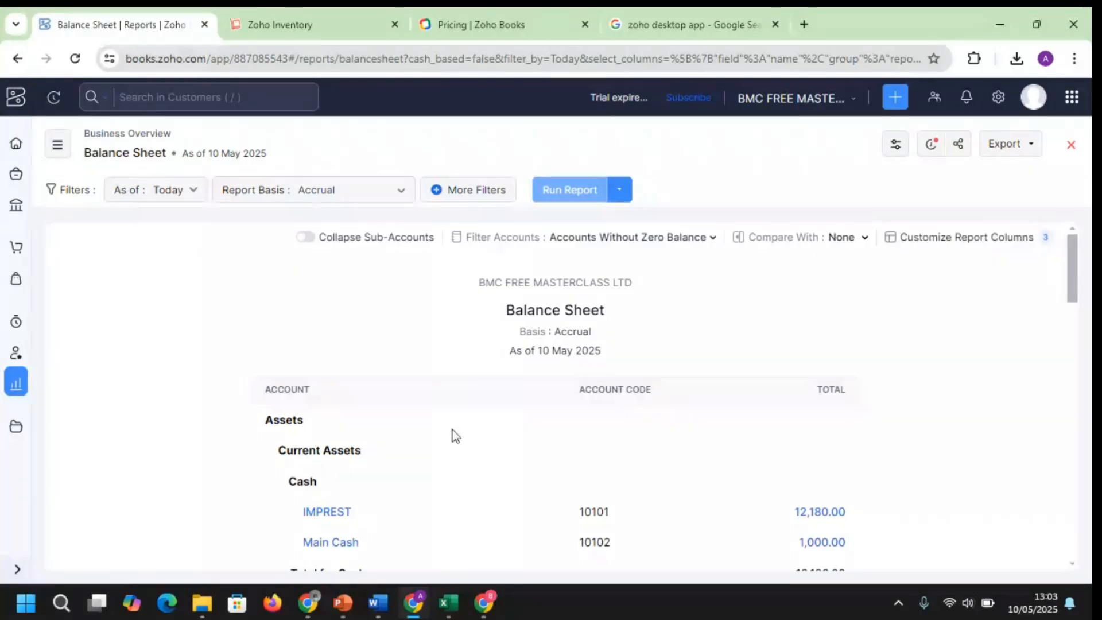
mouse_move(1075, 267)
left_mouse_down()
mouse_move(1078, 293)
mouse_move(1077, 277)
left_mouse_up()
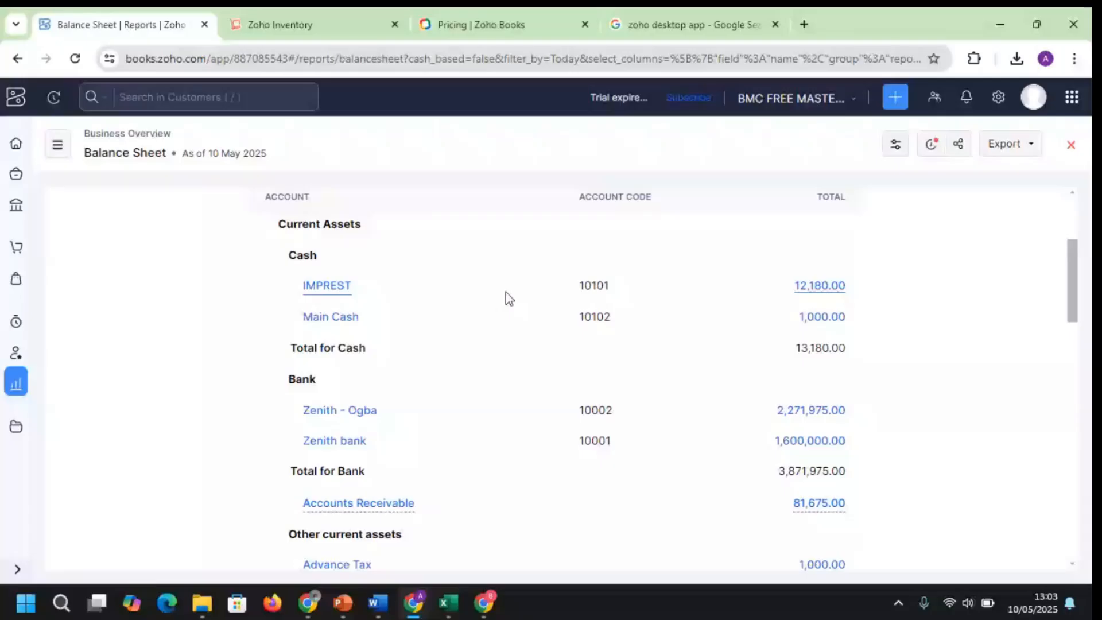
left_click(821, 287)
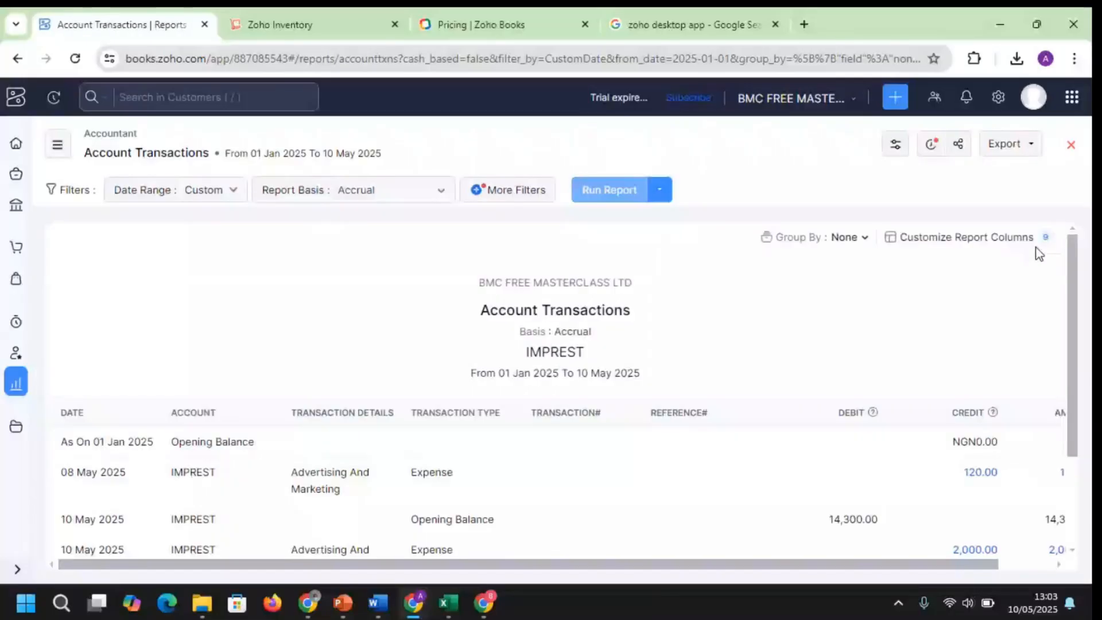
scroll(1076, 334, "down", 3)
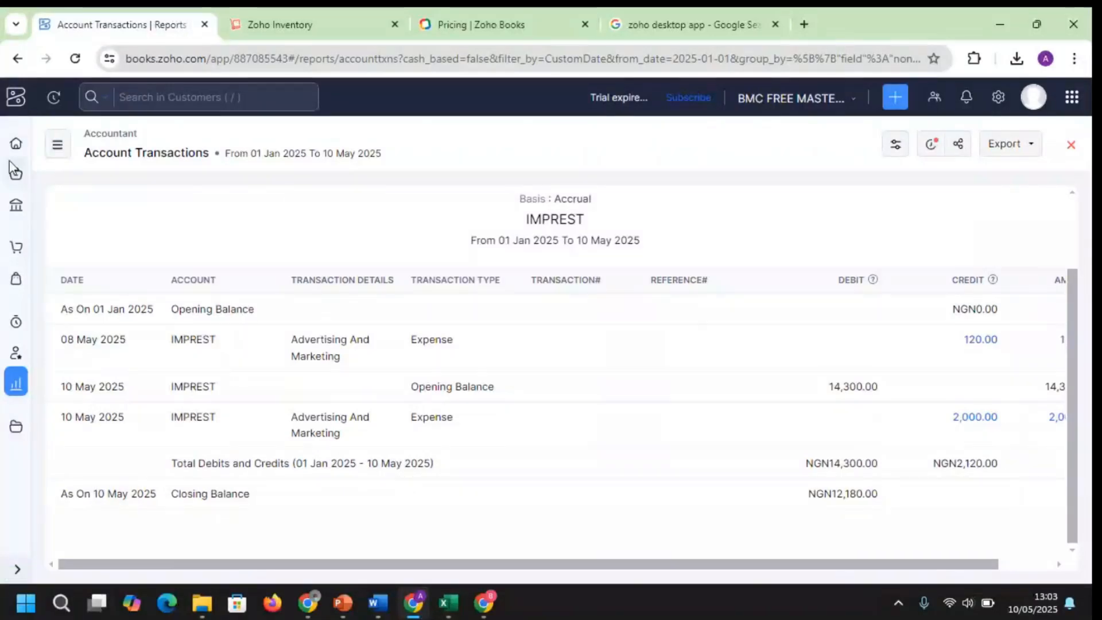
left_click(16, 144)
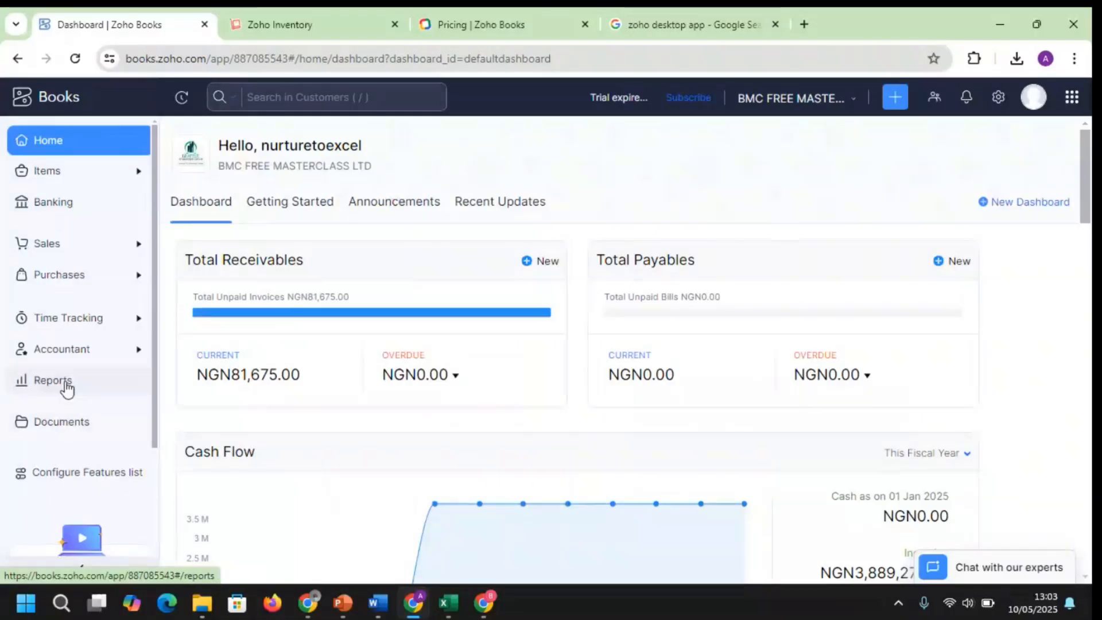
Browse the Reports Center down to the Accountant reports, then open All Settings
left_click(61, 147)
left_click(55, 379)
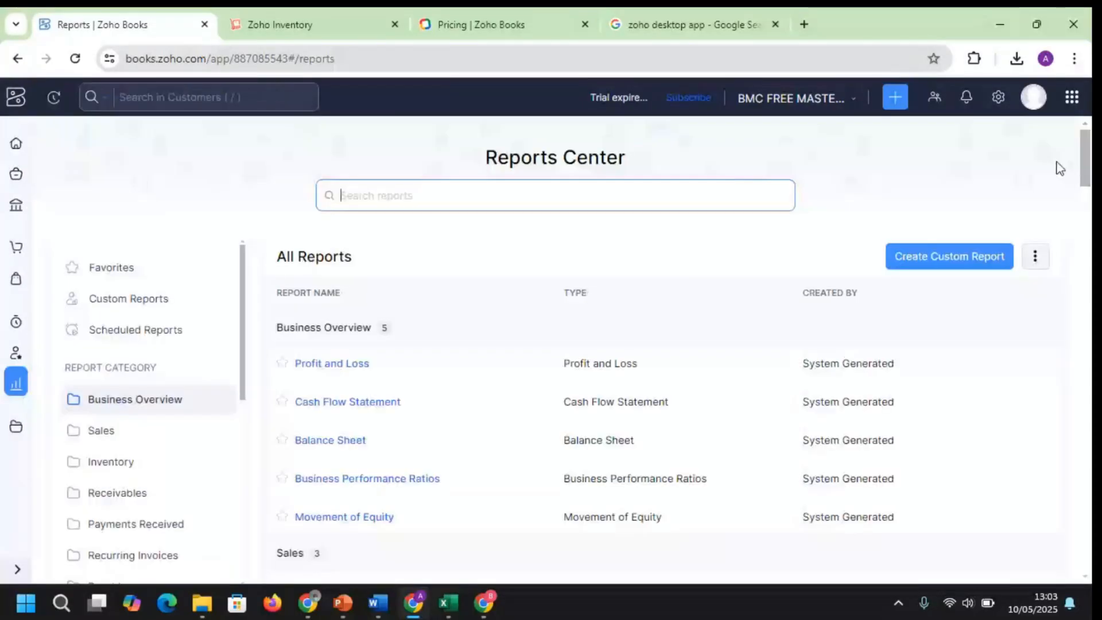
left_click_drag(1087, 164, 1090, 497)
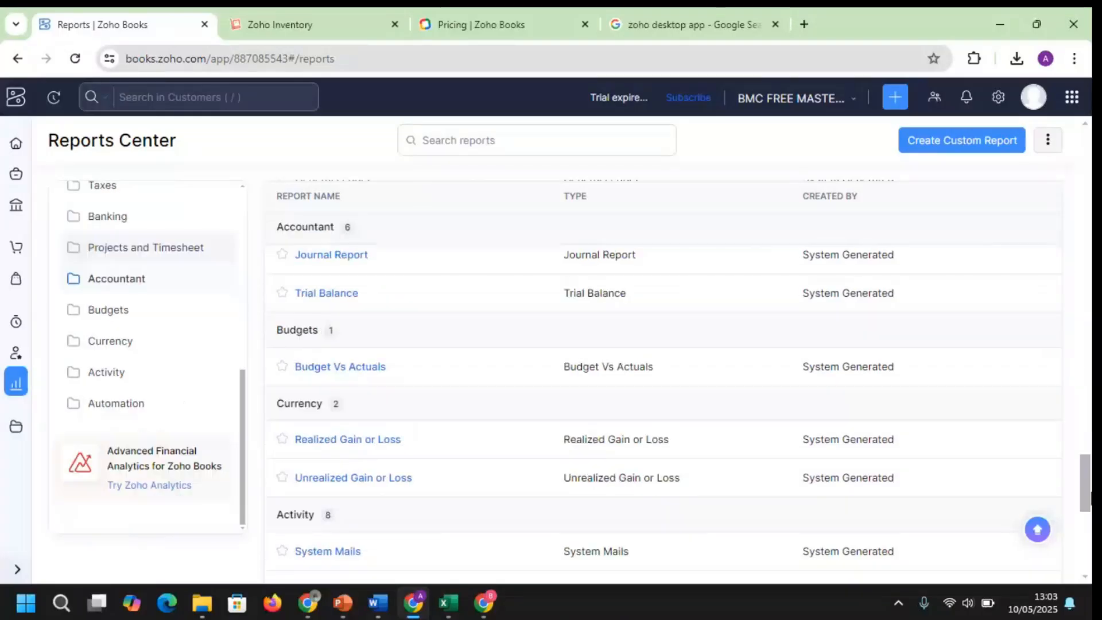
left_click_drag(1090, 497, 1090, 502)
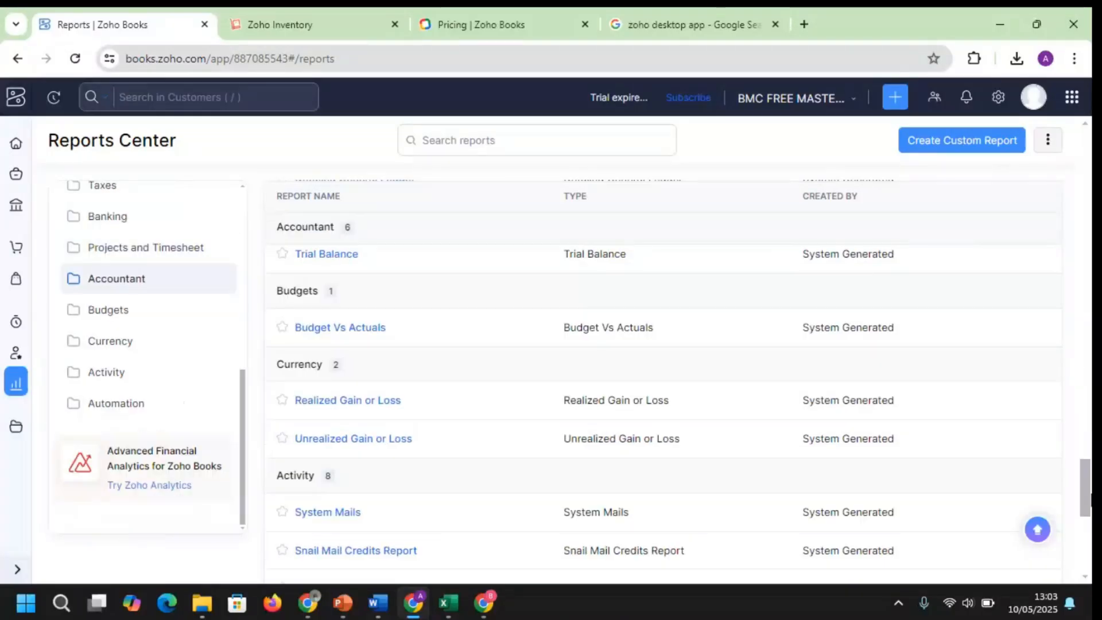
left_click(999, 98)
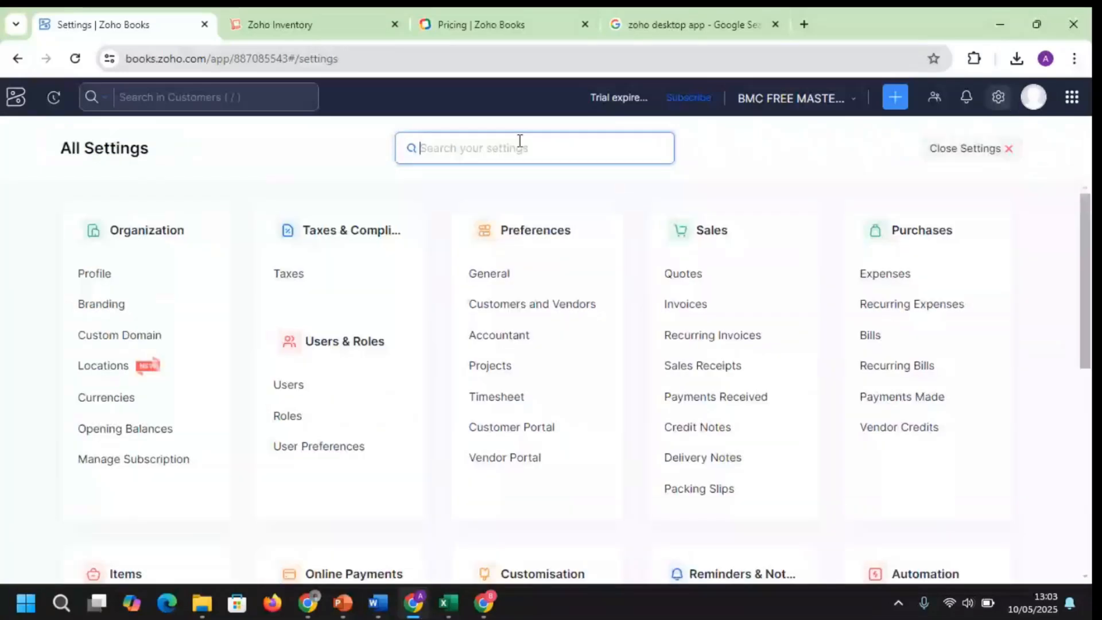
Search settings for 'AUTOMAT' to list Workflow Actions, Workflow Logs and Schedules
type("AUTOM")
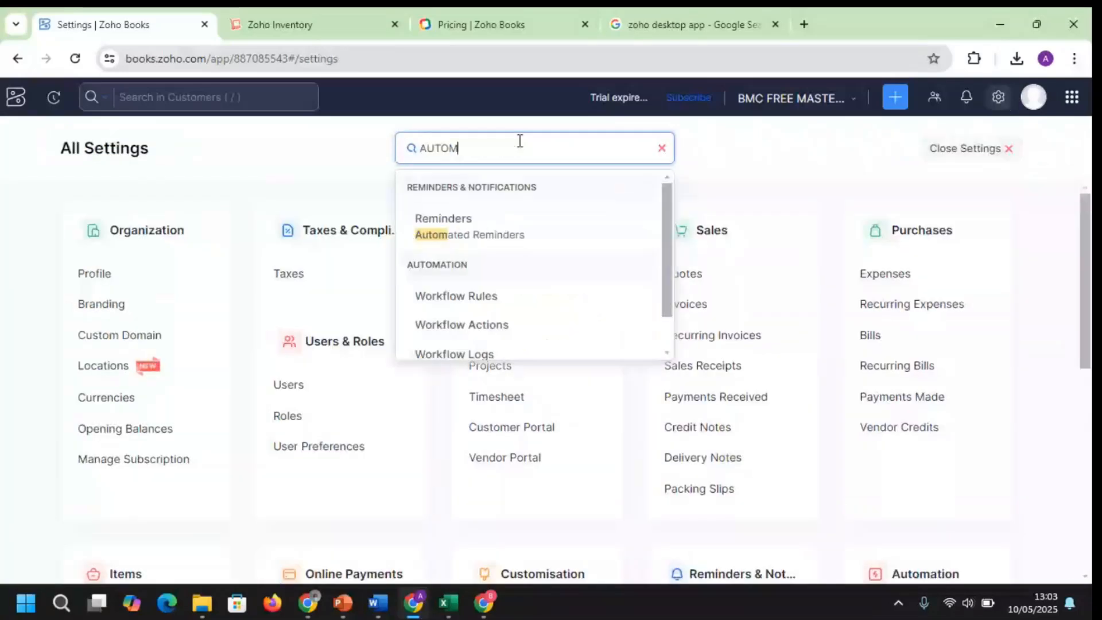
type("ATE")
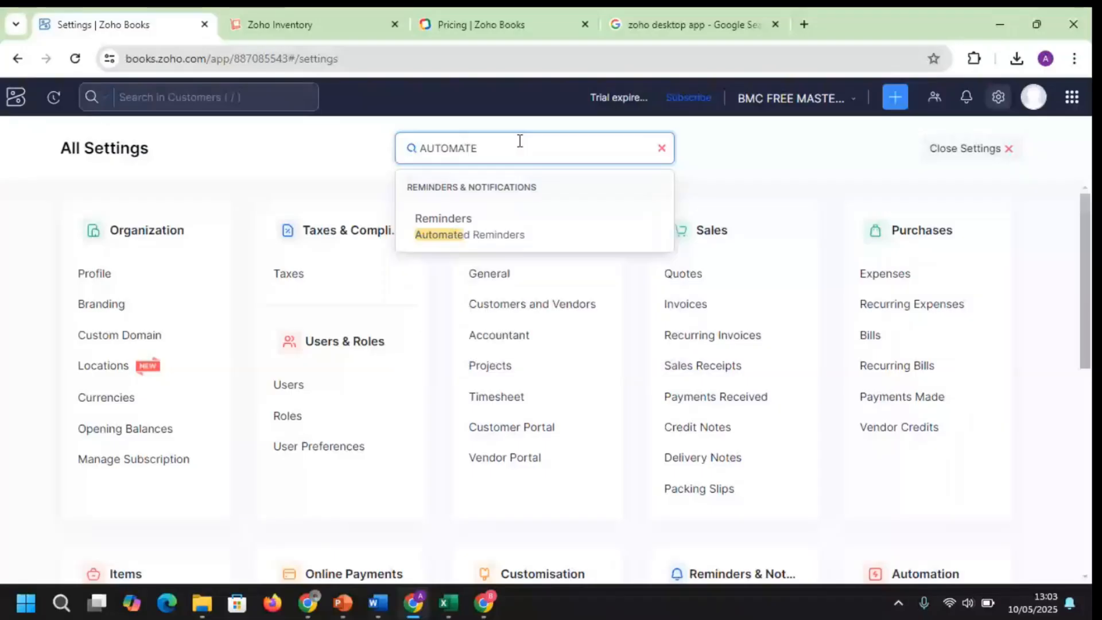
key("BackSpace")
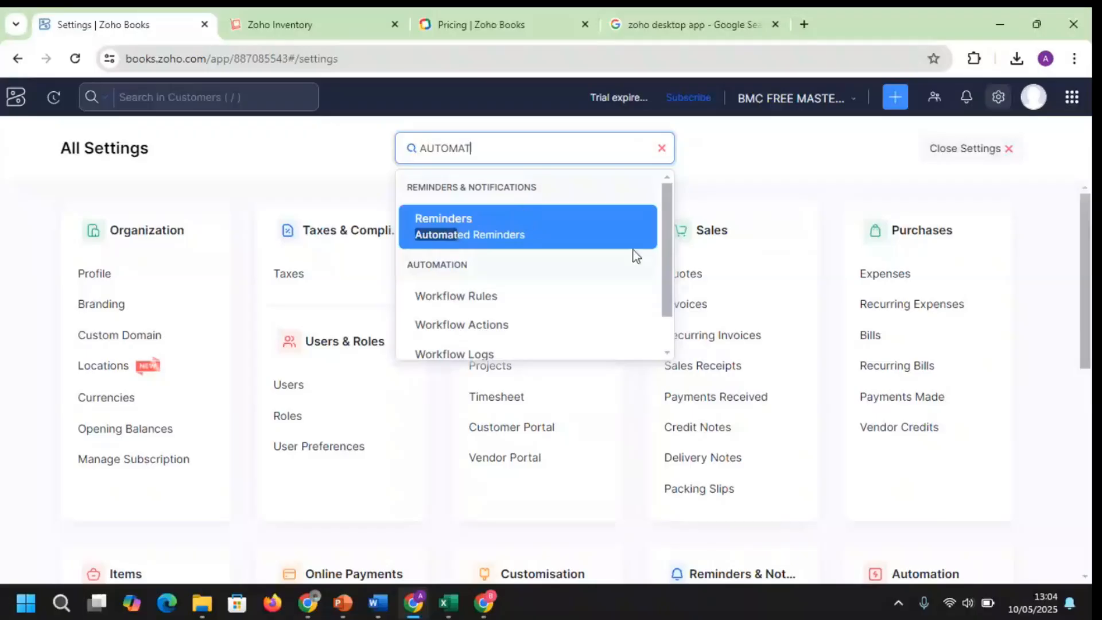
left_click_drag(667, 259, 667, 293)
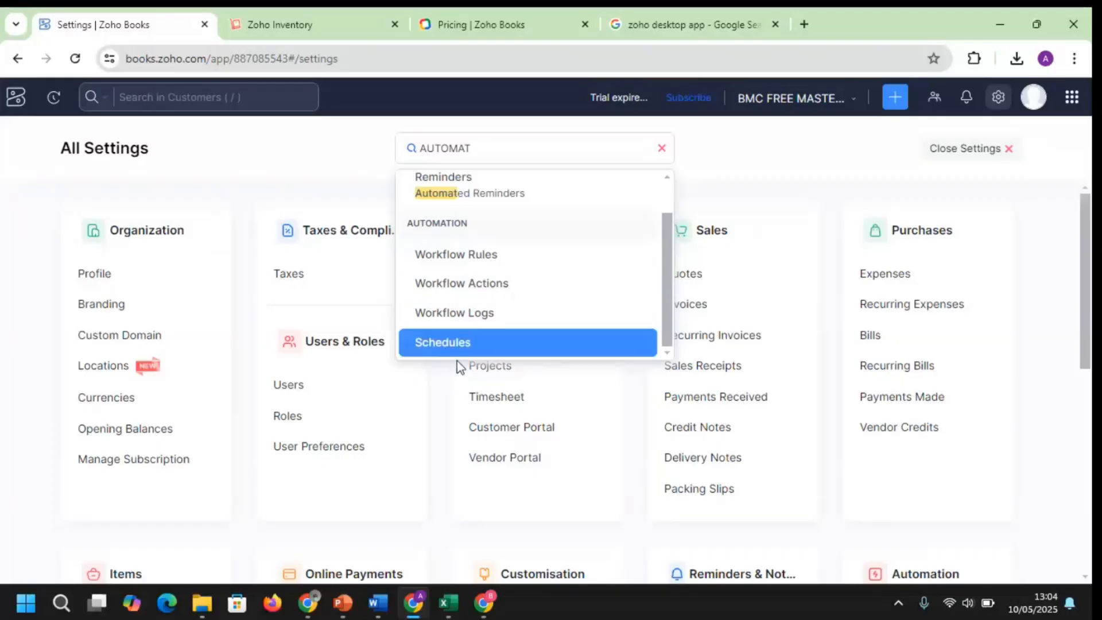
scroll(506, 208, "up", 3)
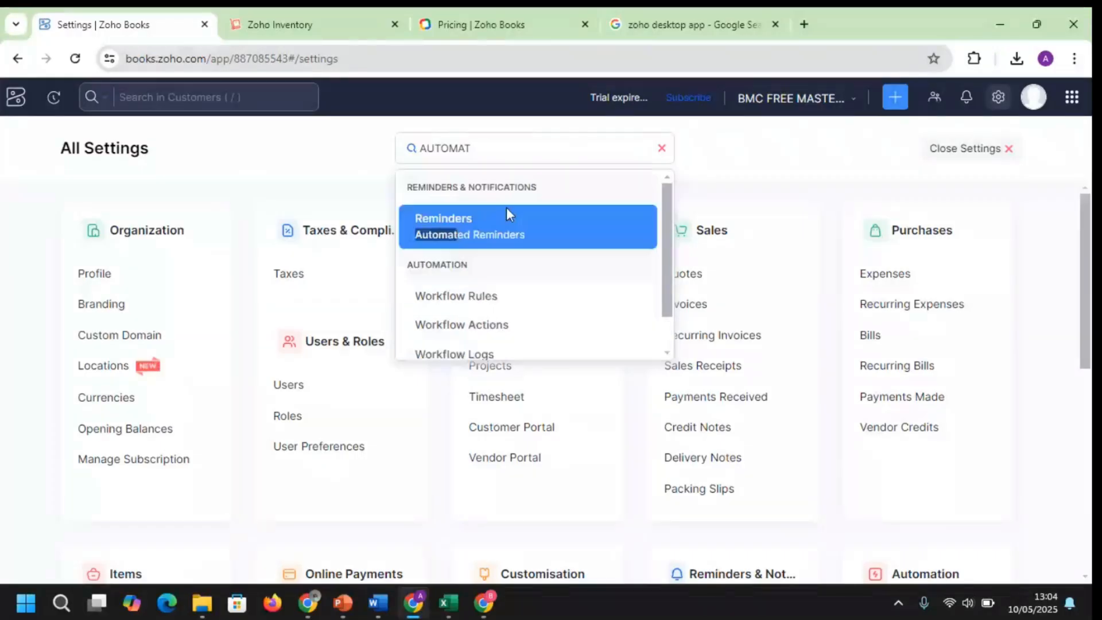
left_click(1074, 301)
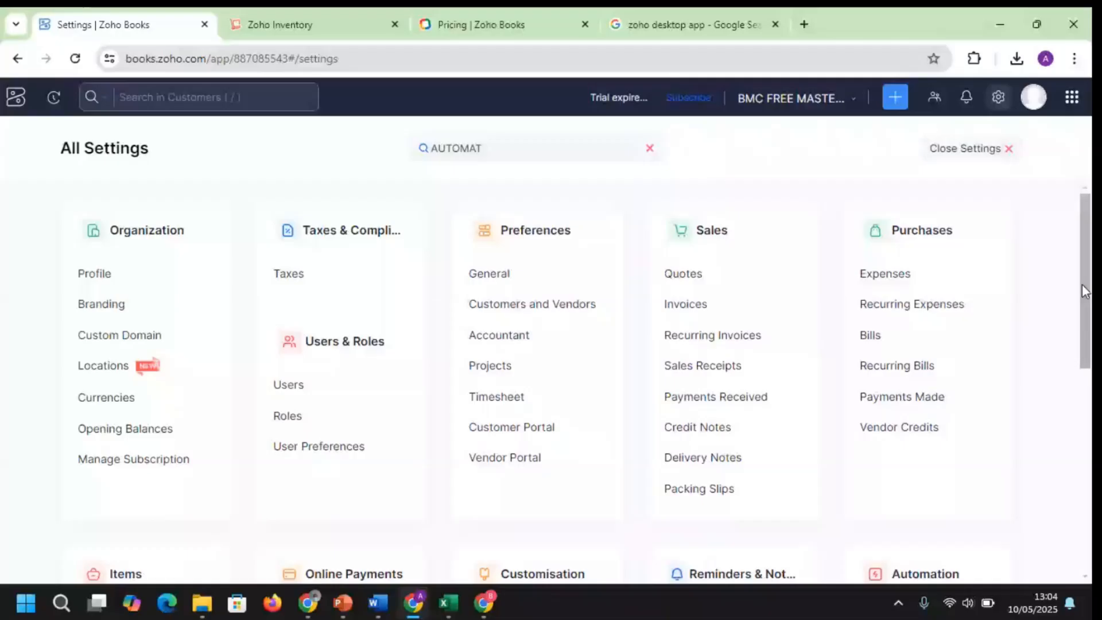
Scroll down All Settings through the Automation, Developer & Data and Integrations sections
scroll(1075, 304, "down", 5)
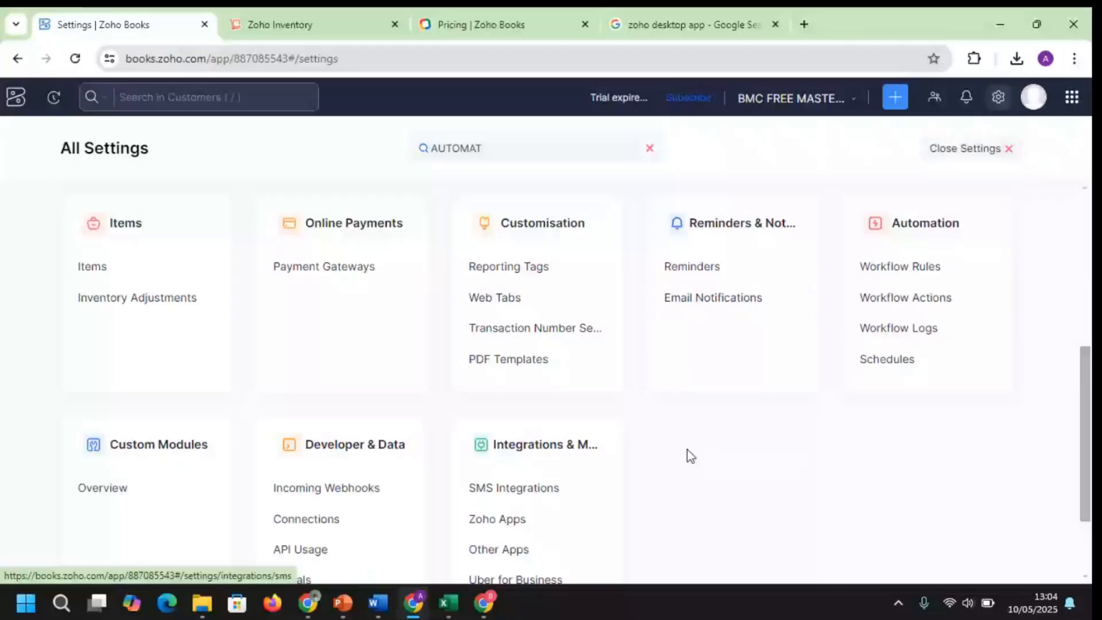
scroll(687, 449, "down", 1)
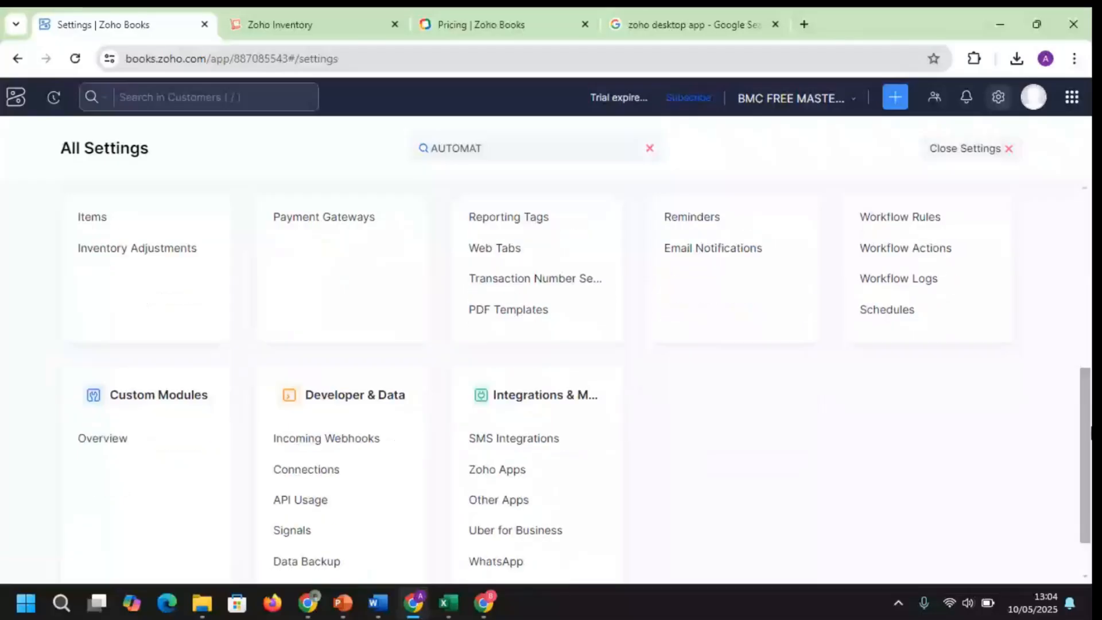
scroll(536, 384, "down", 1)
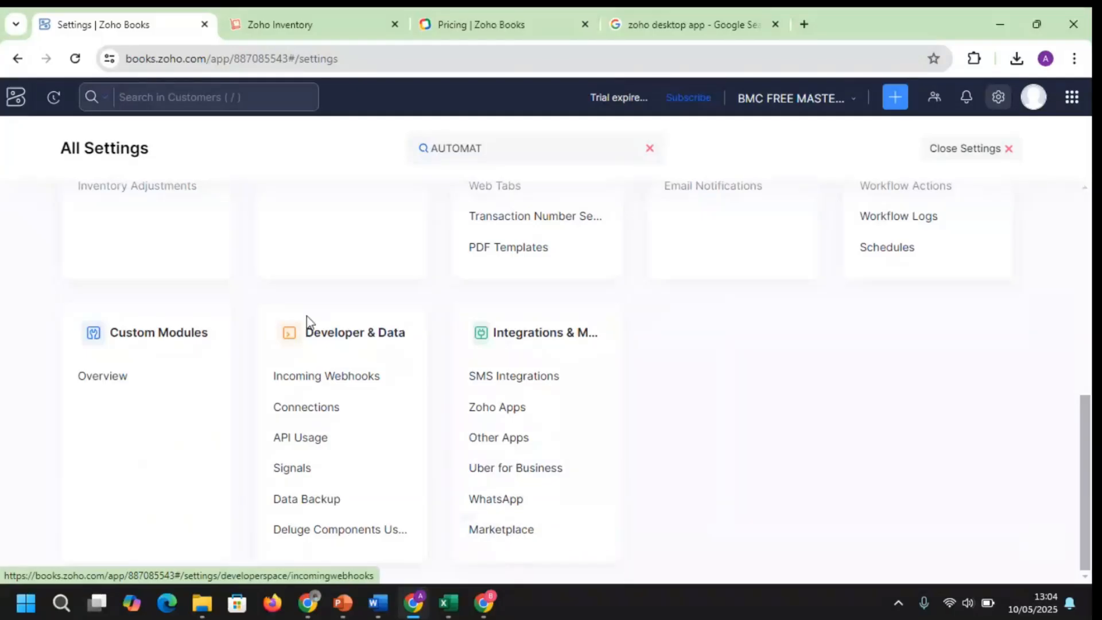
left_click(1072, 99)
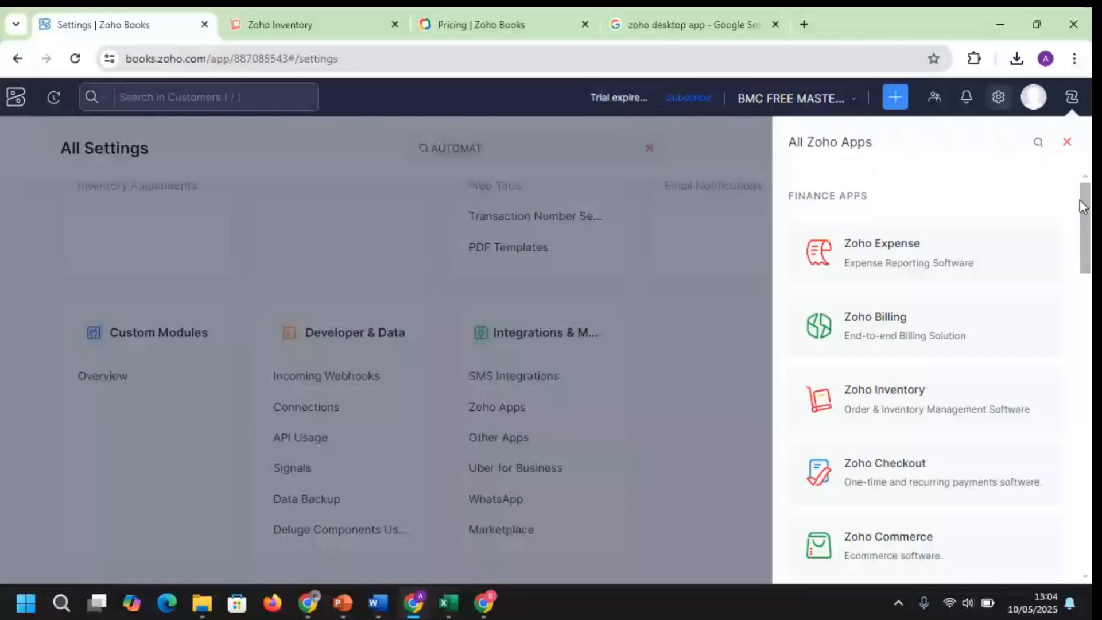
left_click_drag(1080, 198, 1090, 497)
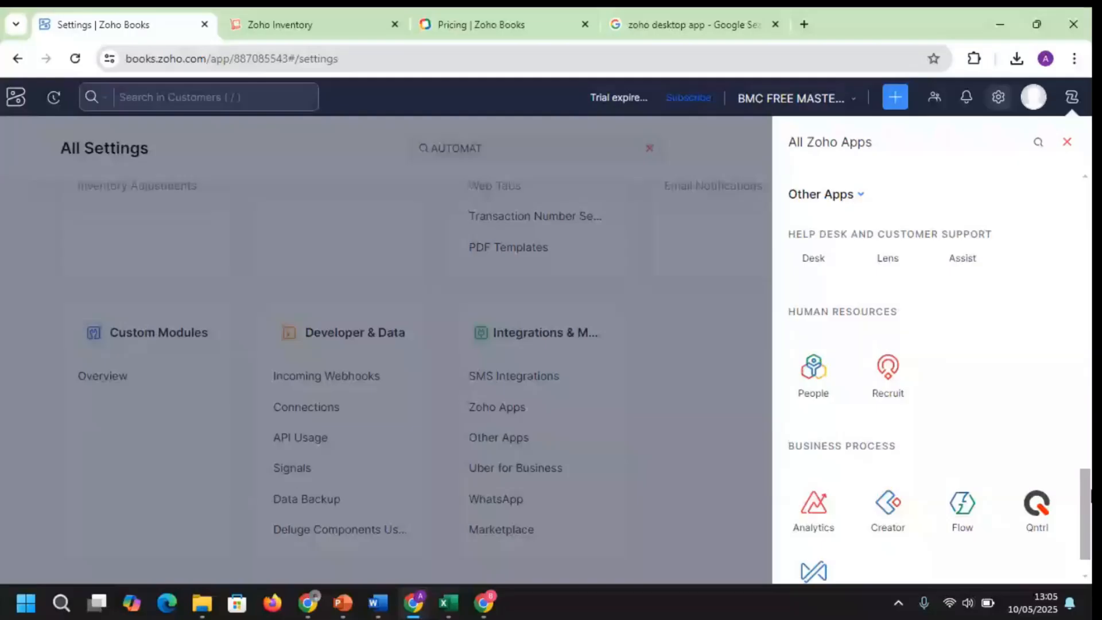
left_click_drag(1090, 497, 1090, 510)
left_click(1067, 142)
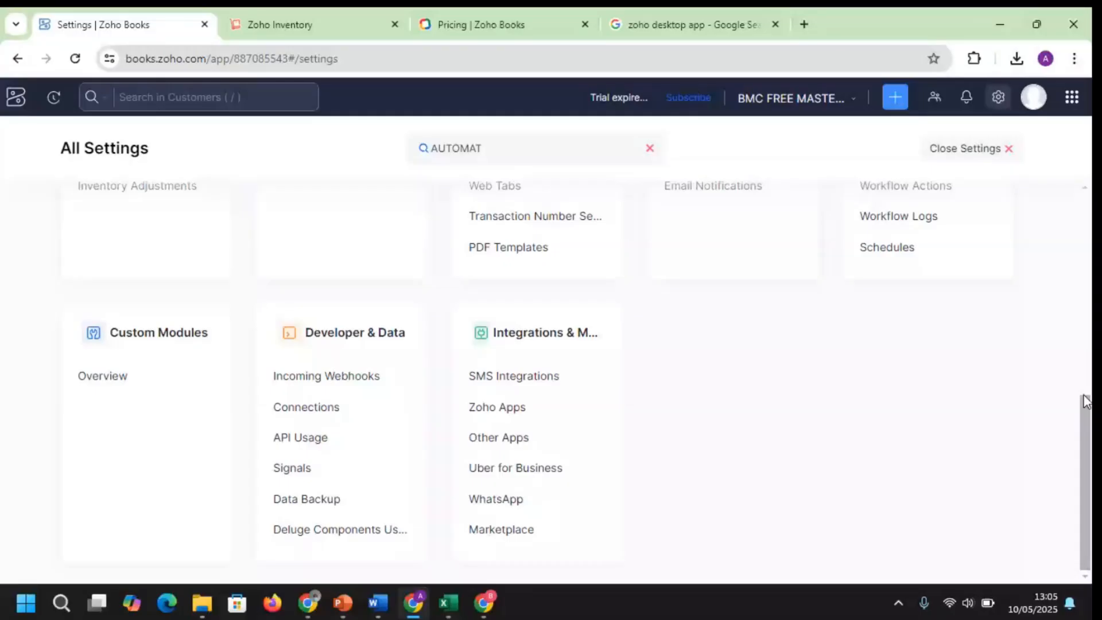
Bring the Zoho_Books_Training deck in PowerPoint to the front, showing slide 9 'Purchases & Expenses'
mouse_move(476, 612)
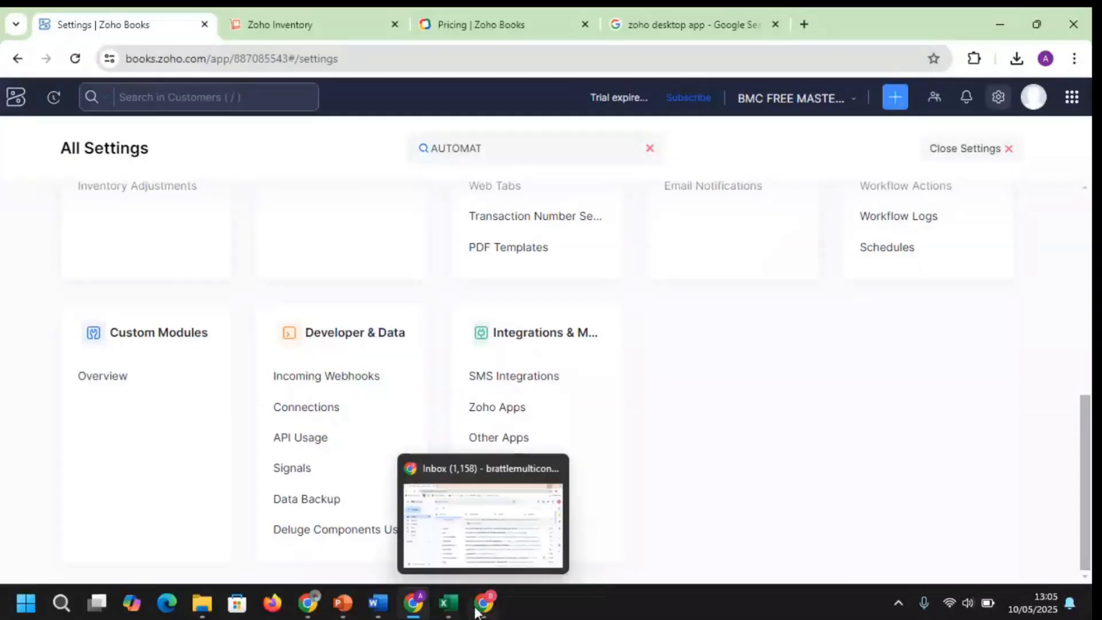
mouse_move(406, 616)
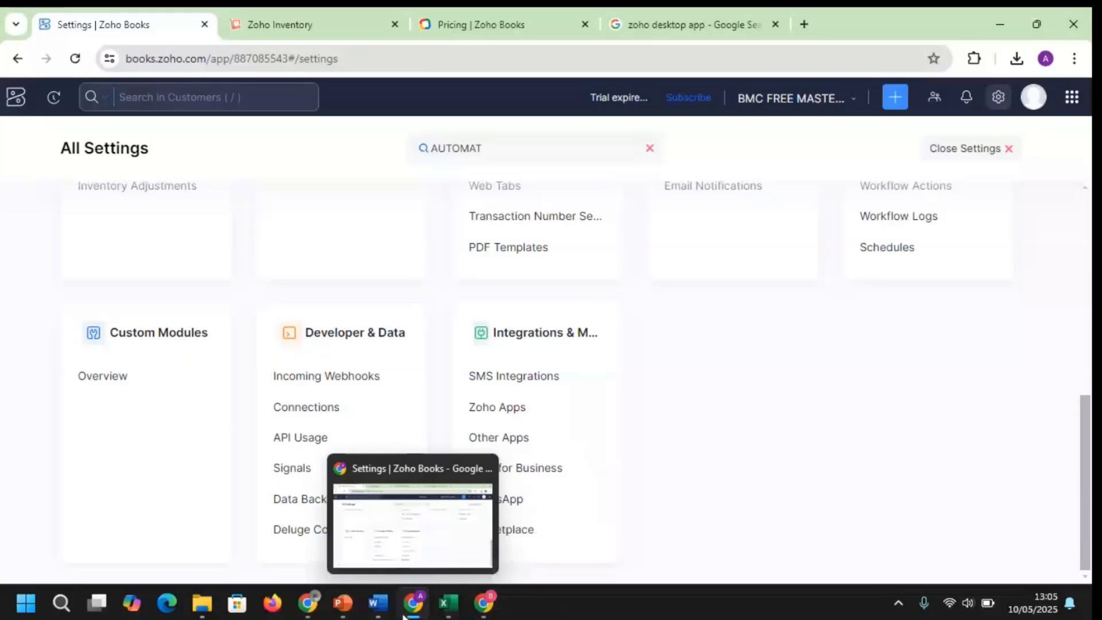
mouse_move(348, 616)
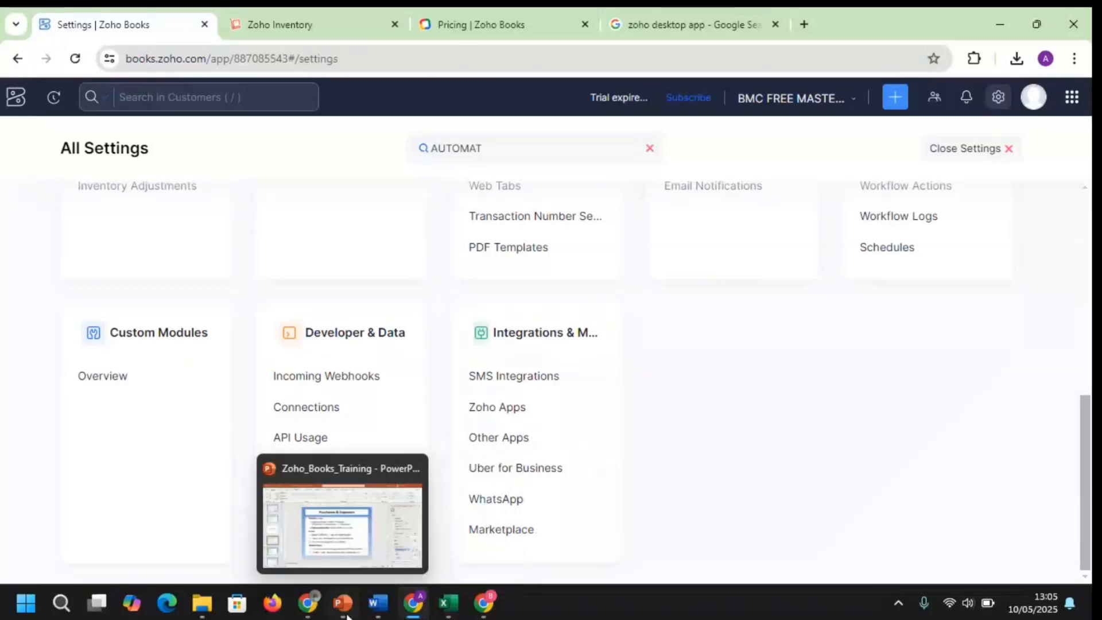
left_click(343, 604)
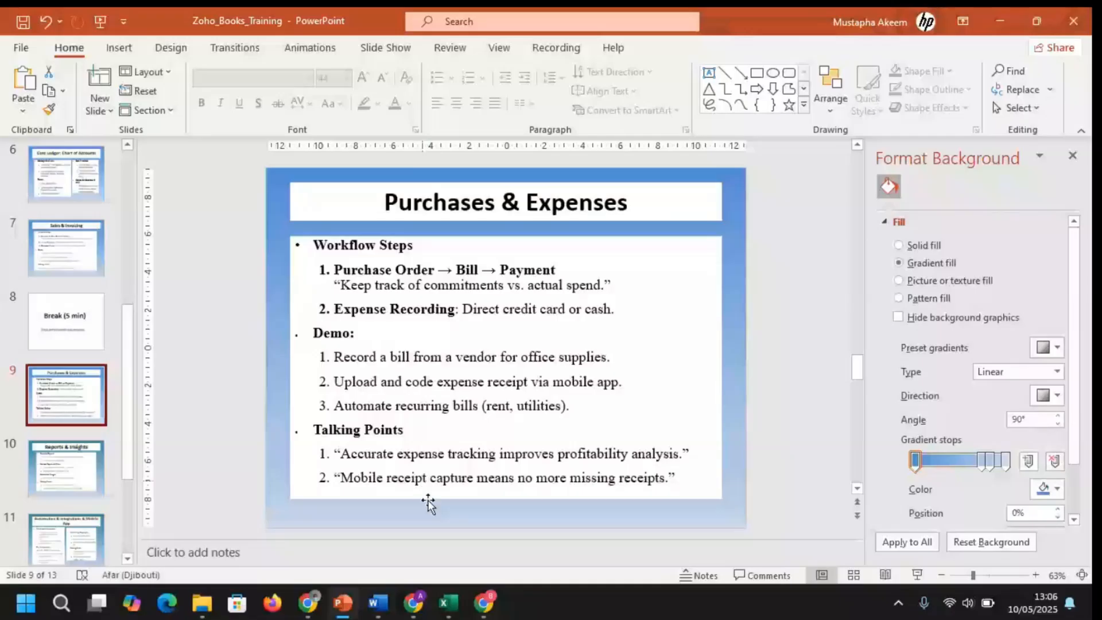
Present the deck full-screen through to the final 'Q&A & Next Steps' slide, then switch to Teams
mouse_move(350, 615)
left_click(917, 573)
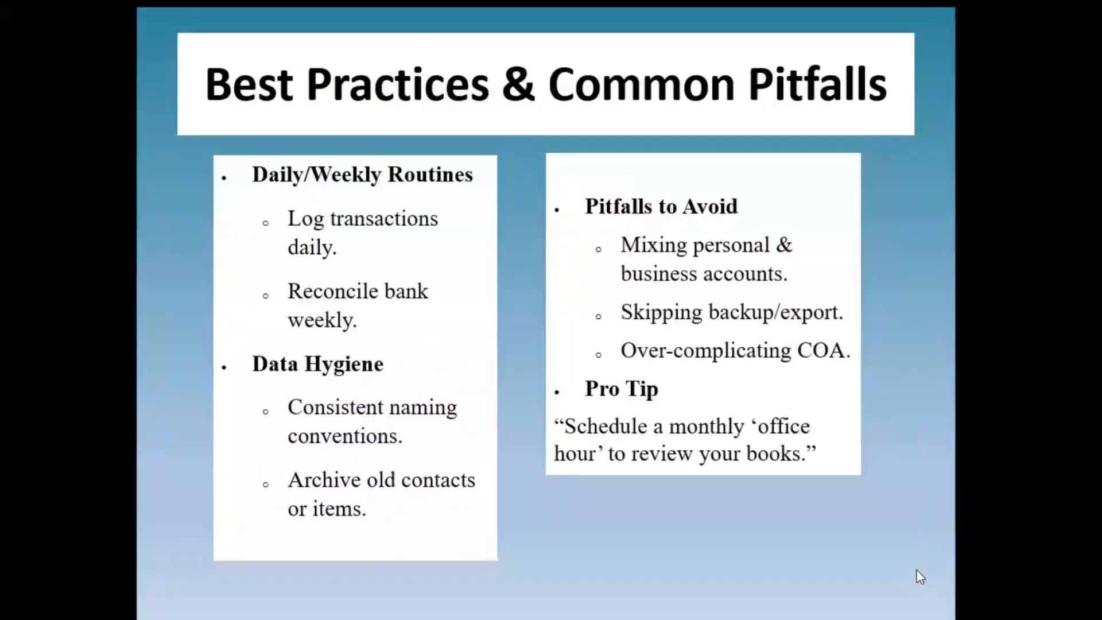
left_click(917, 571)
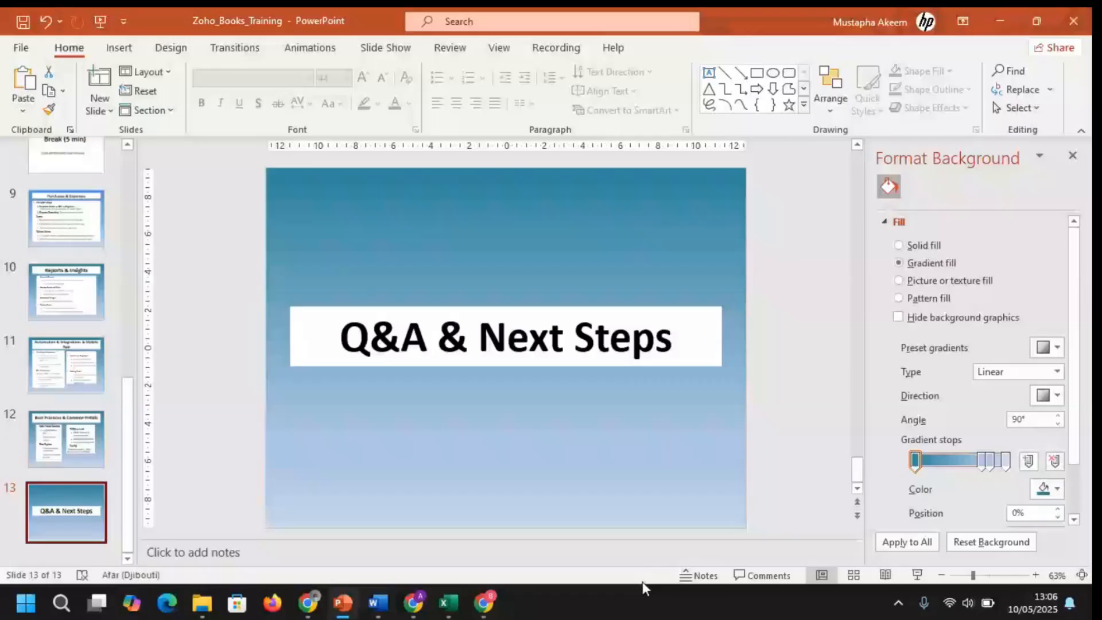
key("alt+Tab")
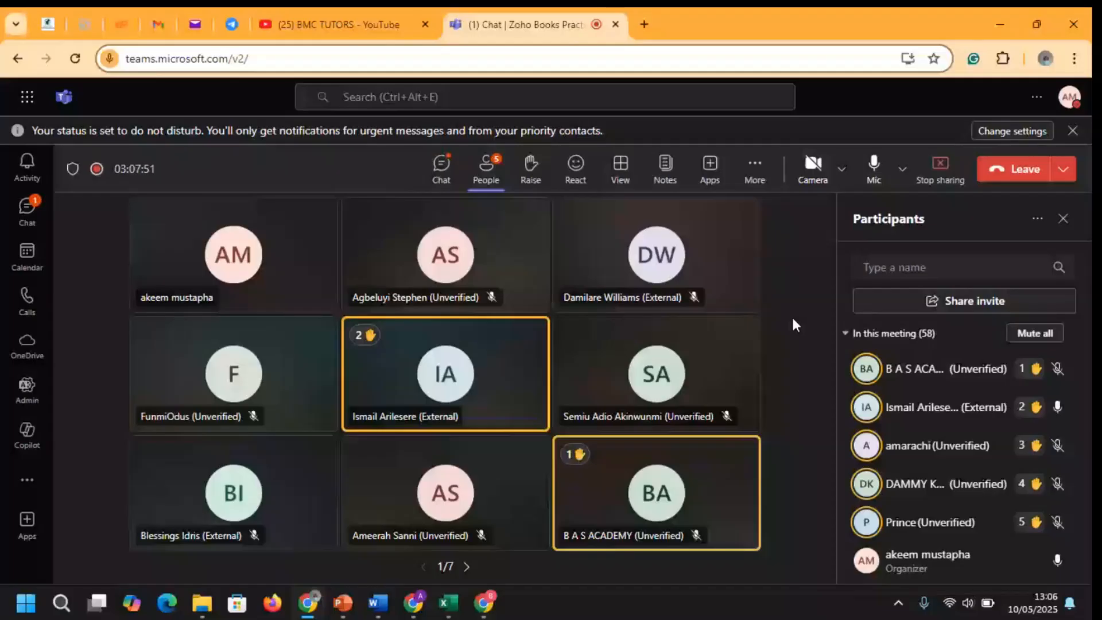
Open the meeting chat and follow the posted link to the 'Finance | Accounting | E-Commerce' LinkedIn profile
left_click(441, 167)
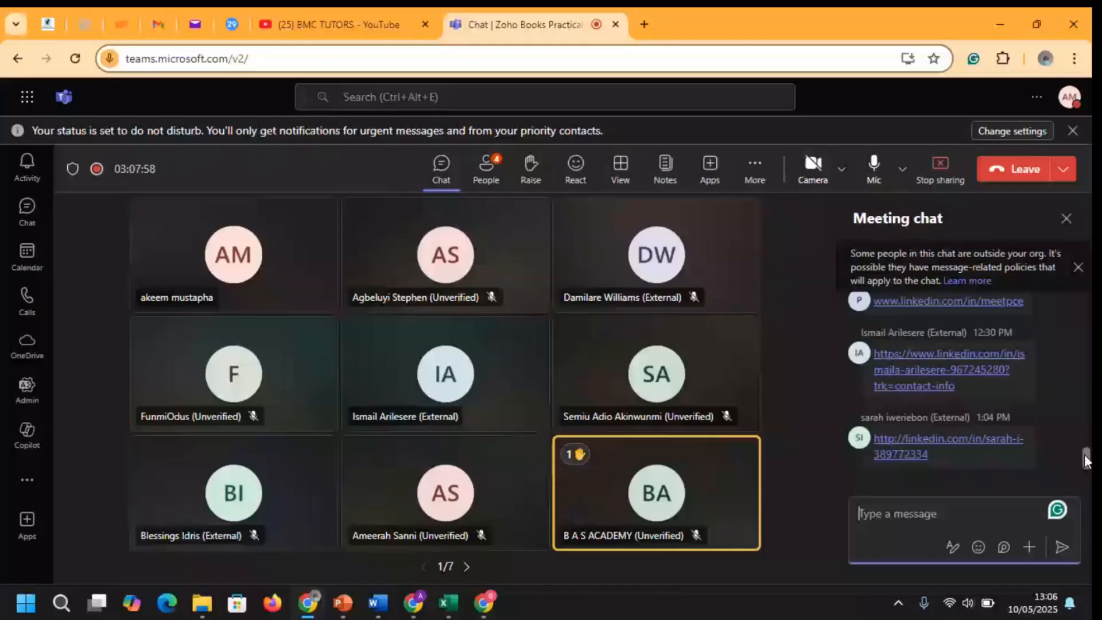
left_click(921, 453)
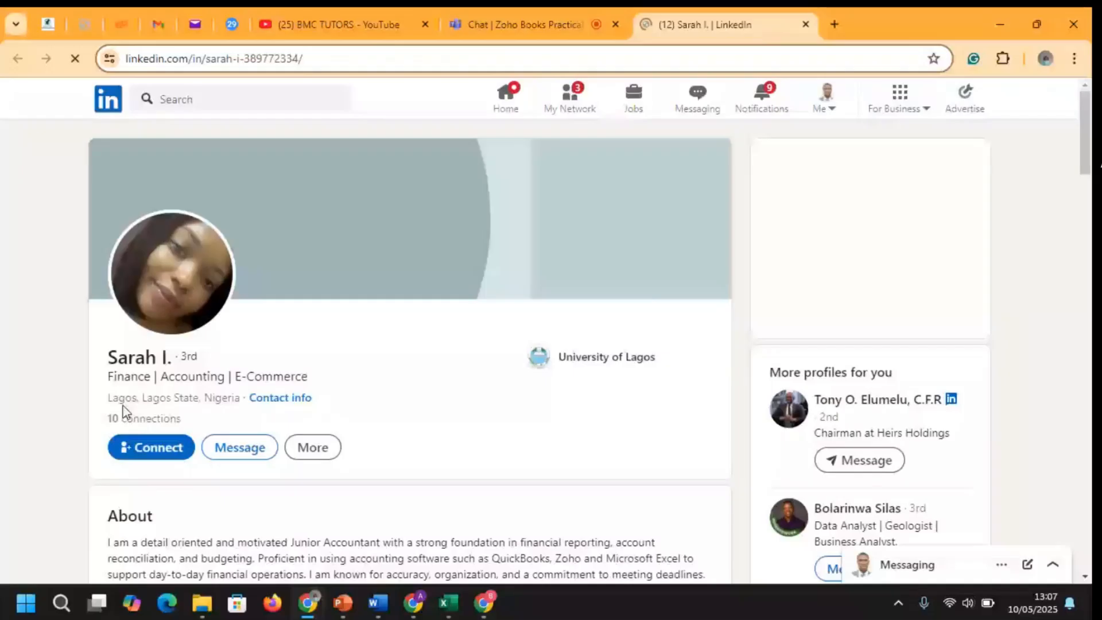
Send a connection invitation to the shared LinkedIn profile
left_click(151, 447)
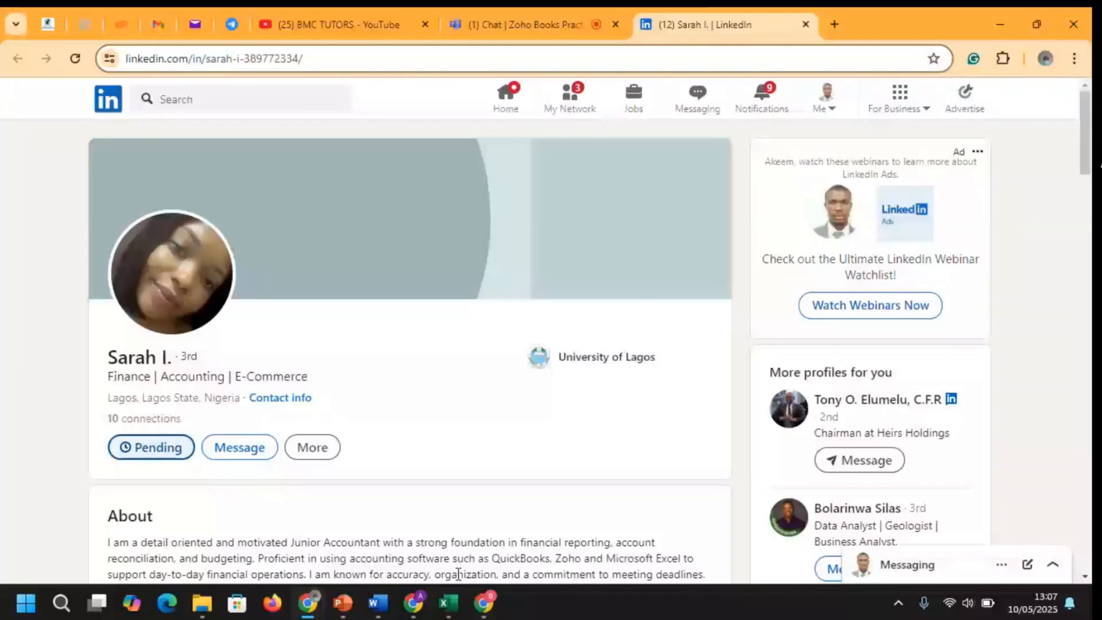
Return to Zoho Books, close Settings and open the Items list
mouse_move(413, 602)
left_click(400, 533)
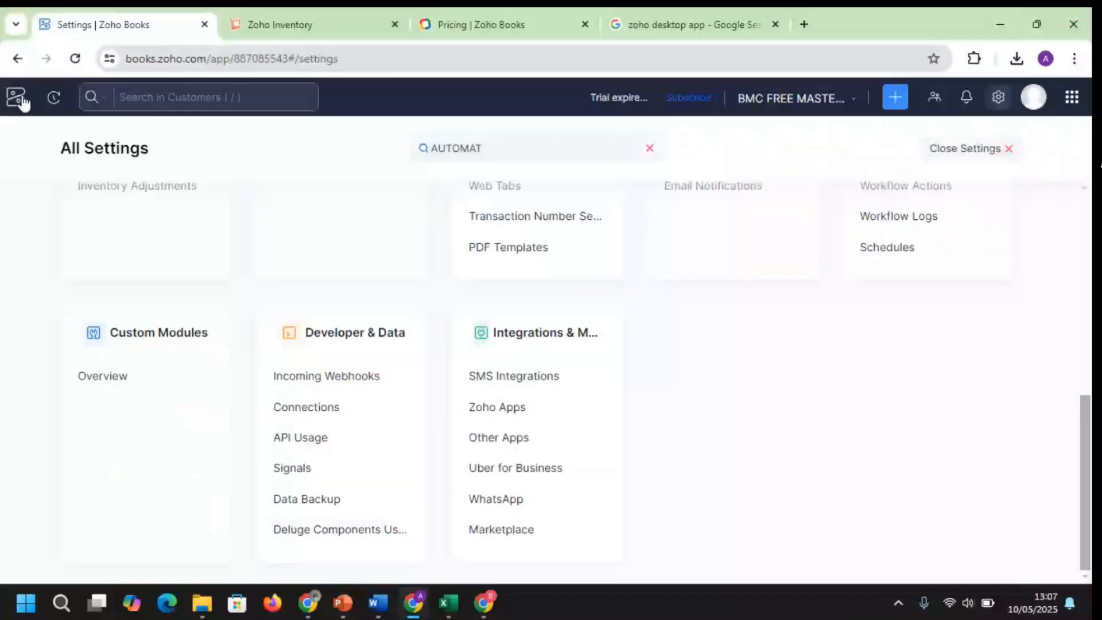
left_click(21, 99)
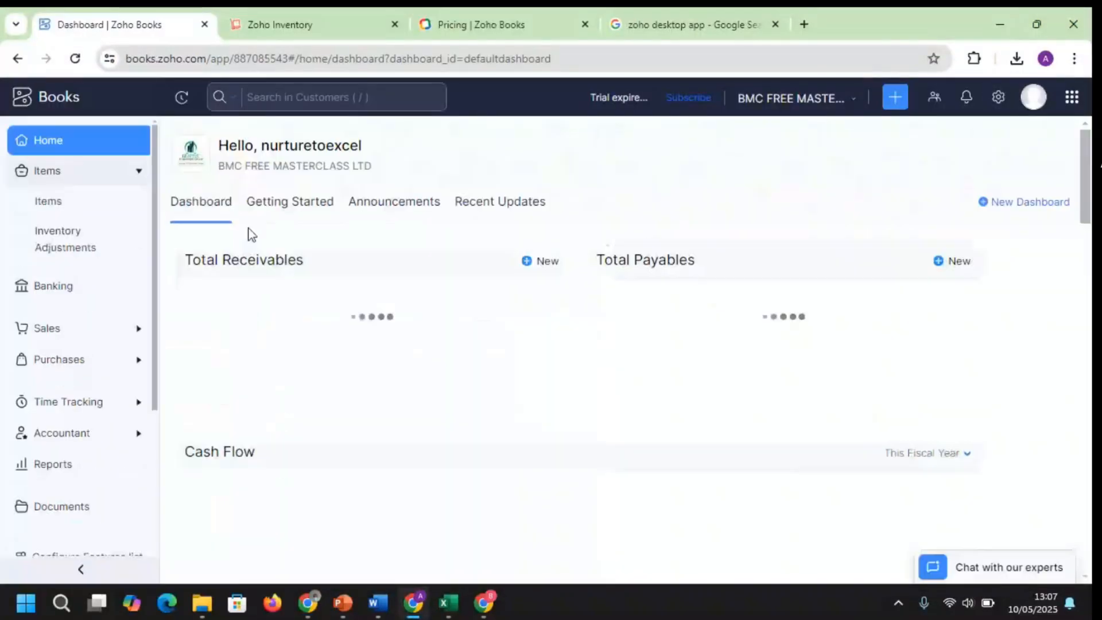
left_click(61, 211)
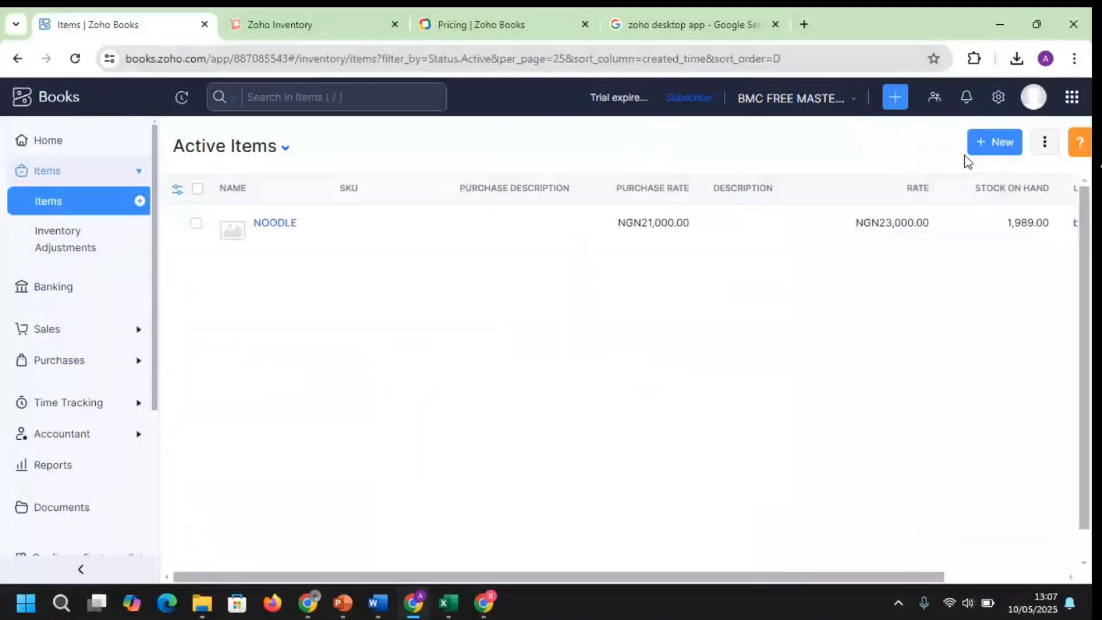
Start a new item of type Service, focus its Name field, then go to the Reports Center
left_click(979, 149)
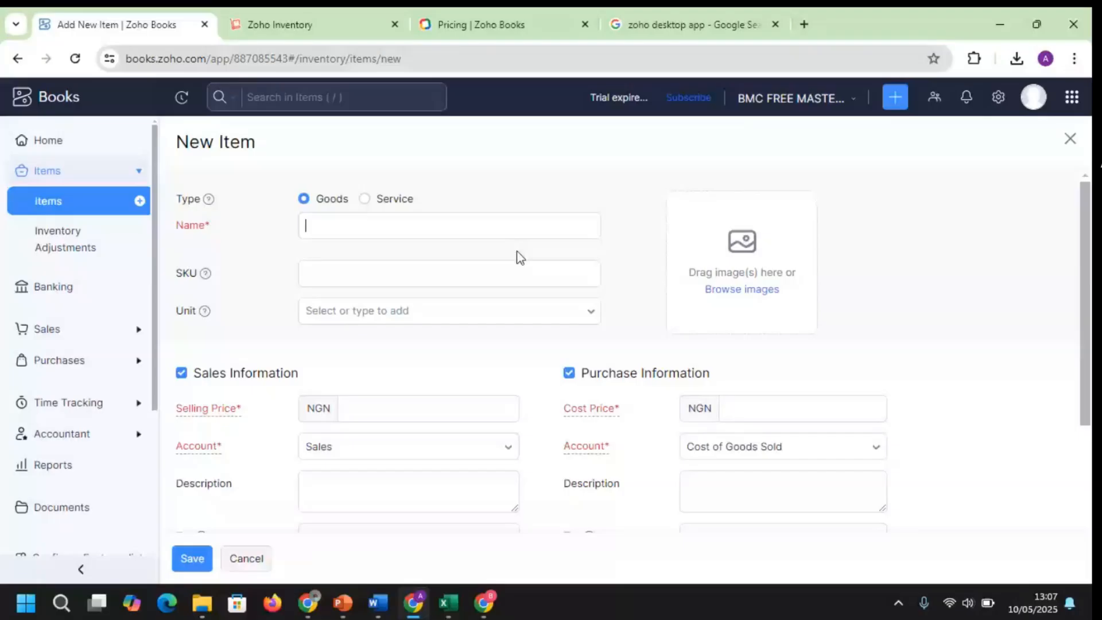
left_click(365, 200)
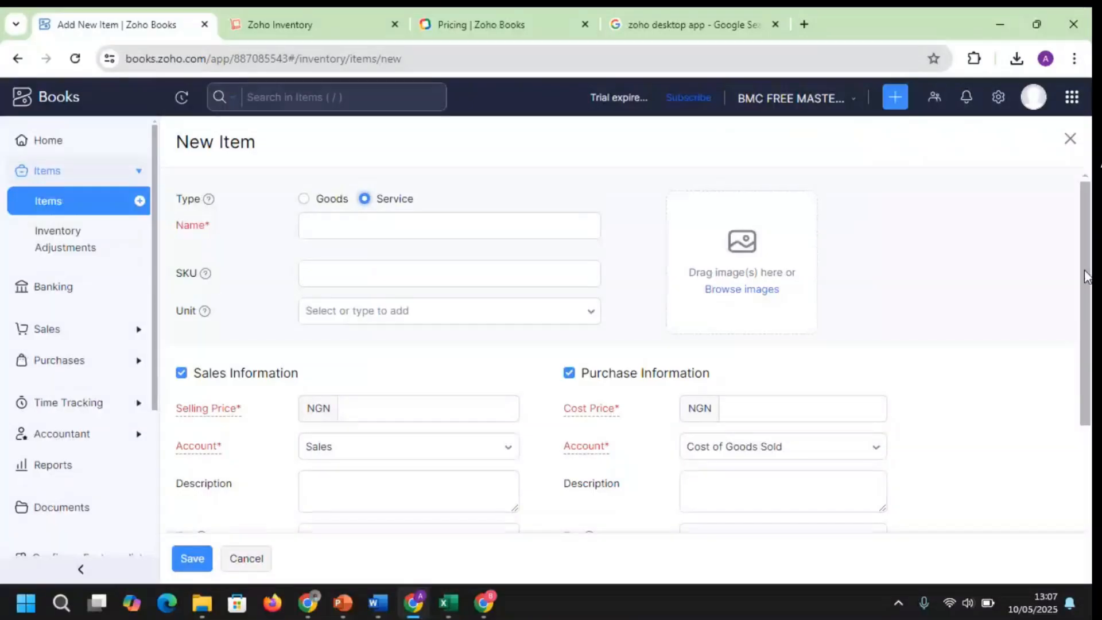
left_click_drag(1086, 277, 1091, 373)
scroll(963, 288, "up", 3)
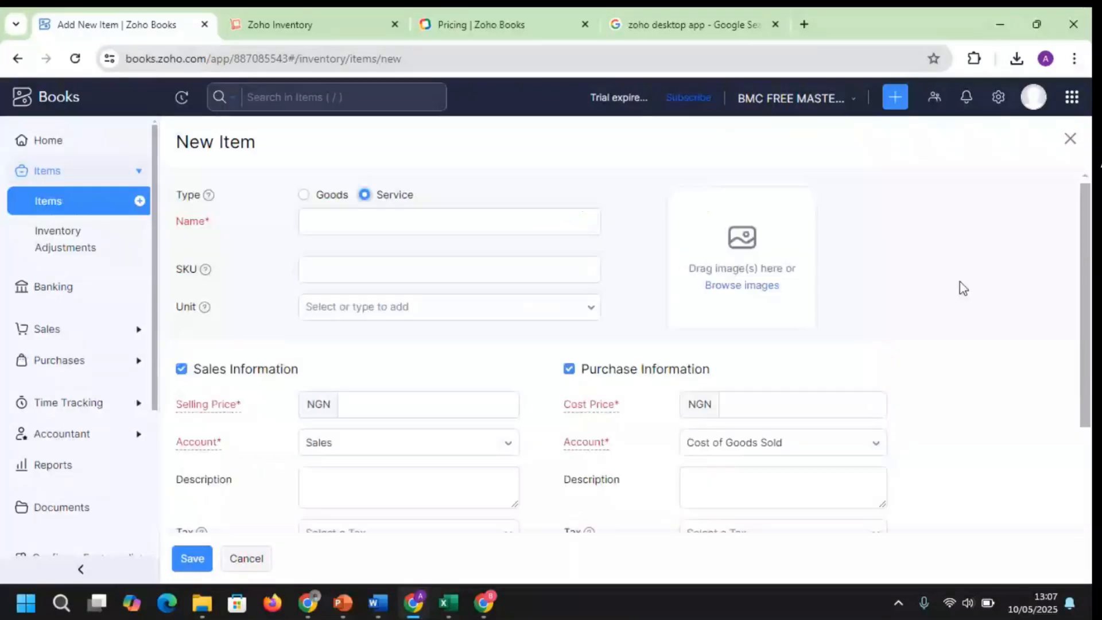
left_click(491, 220)
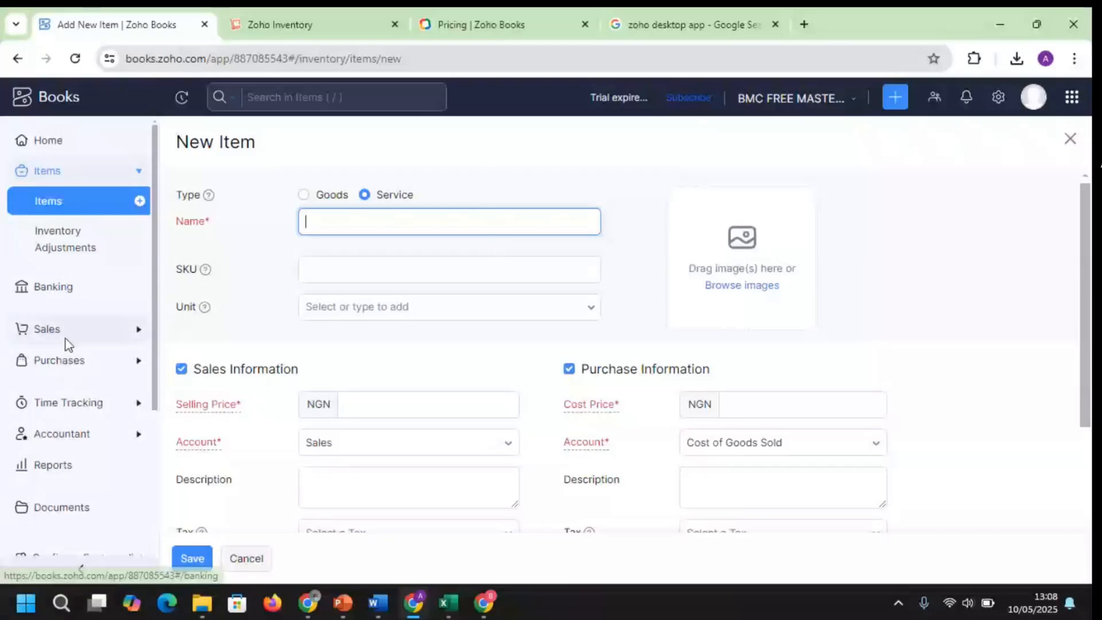
left_click(69, 481)
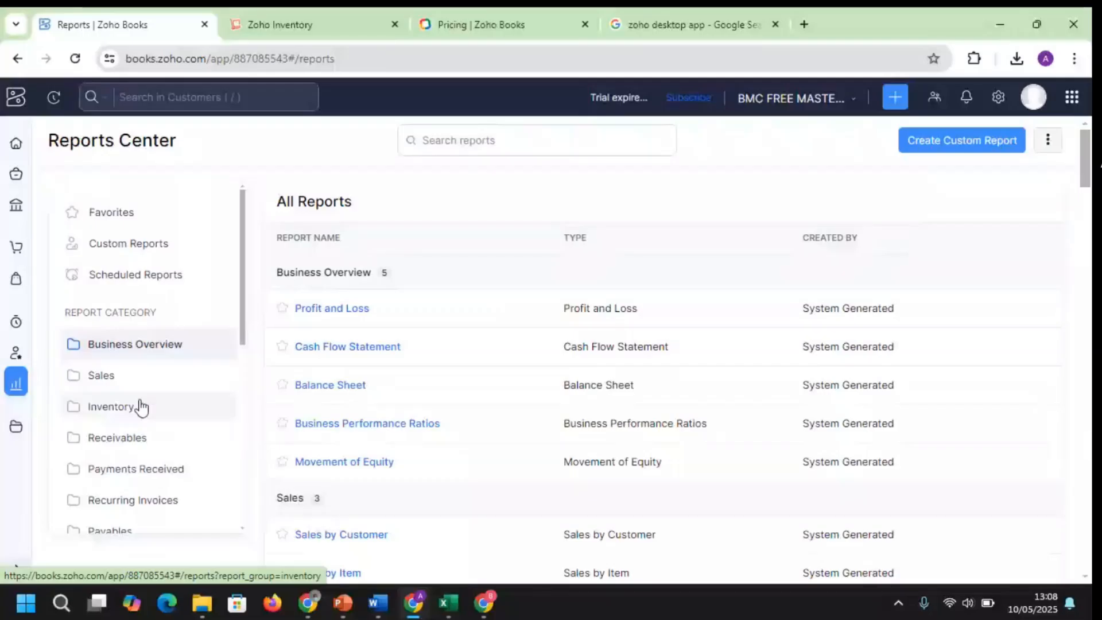
Open the AR Aging report from the Receivables reports
left_click(135, 438)
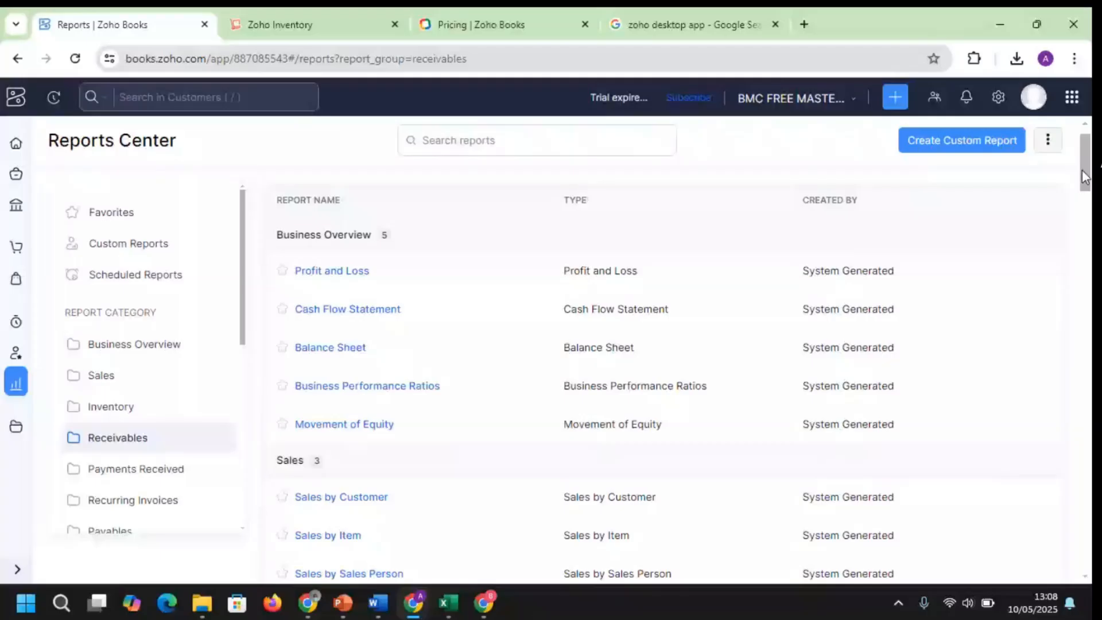
left_click_drag(1085, 176, 1085, 265)
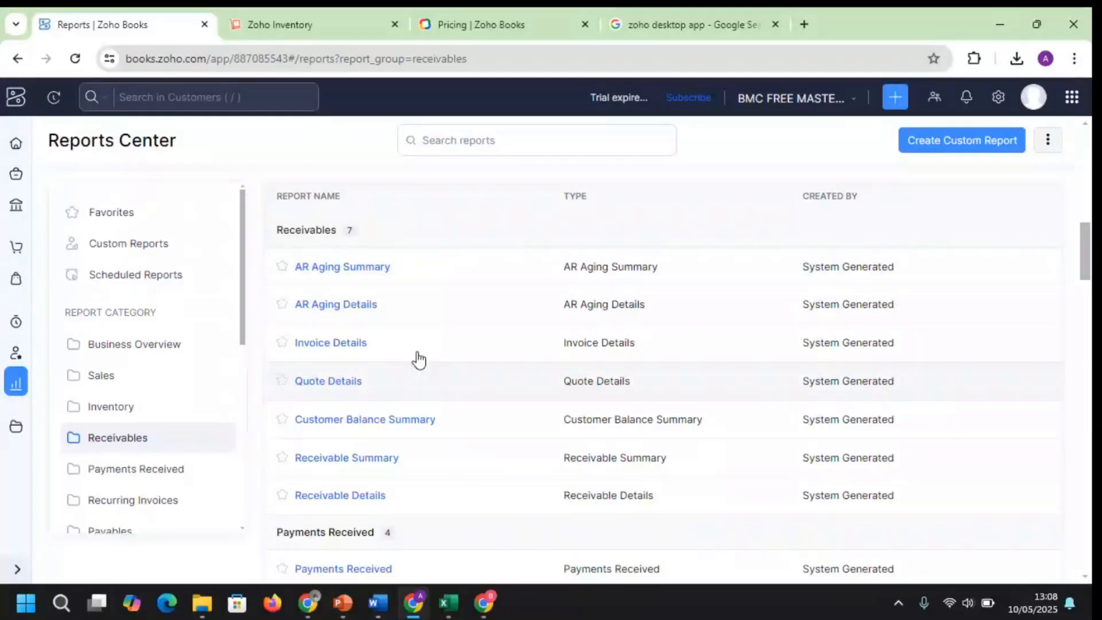
left_click(352, 306)
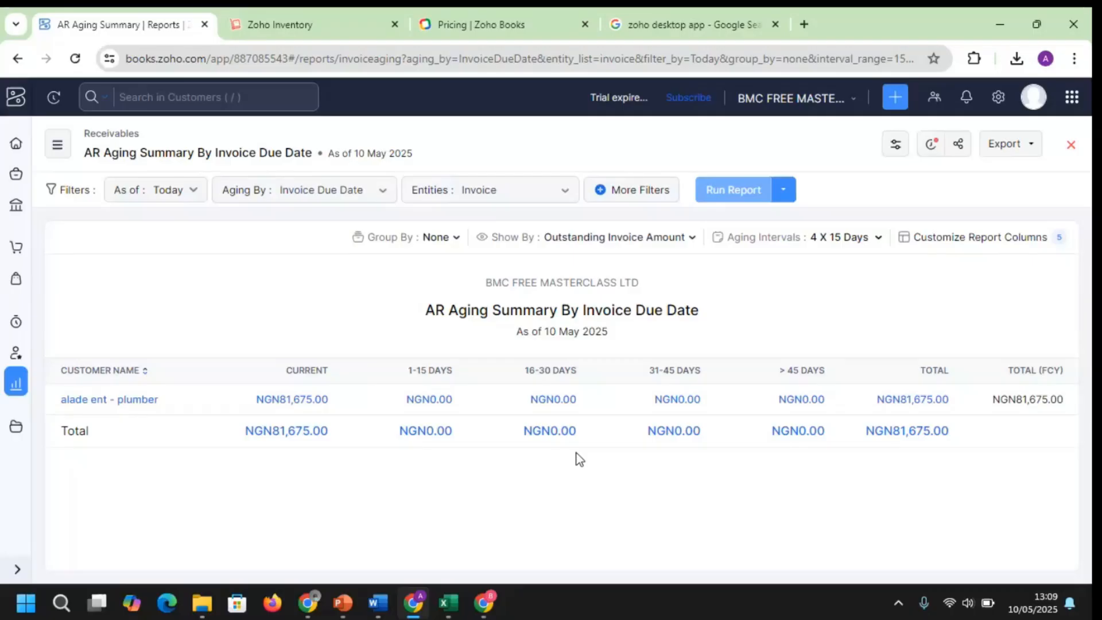
Return to the Reports Center and open Sales by Item from the Sales category
left_click(17, 386)
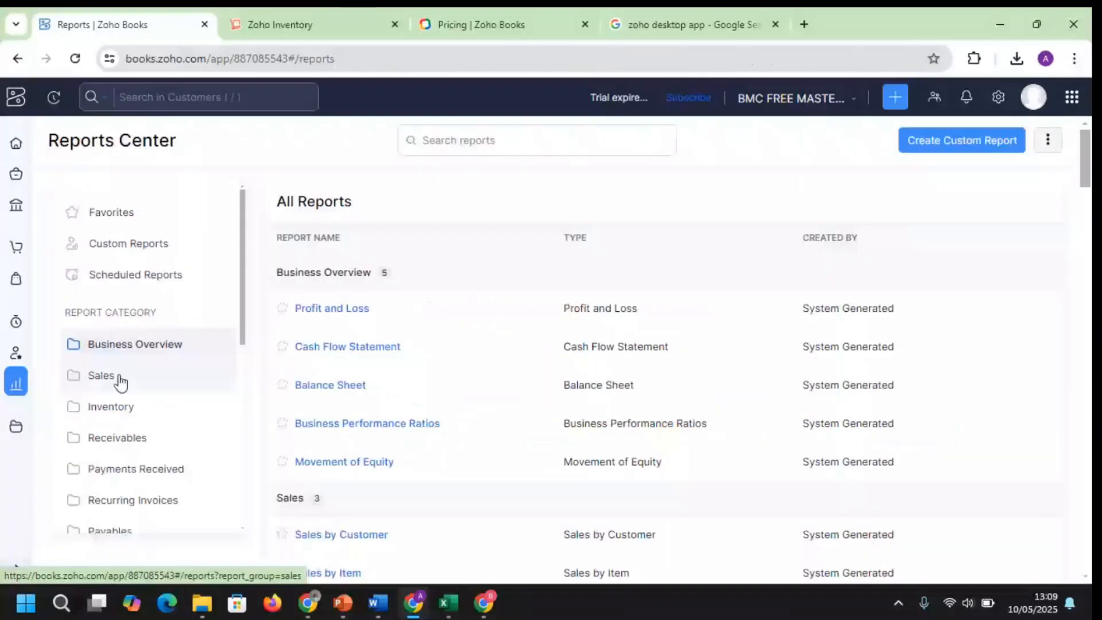
left_click(118, 379)
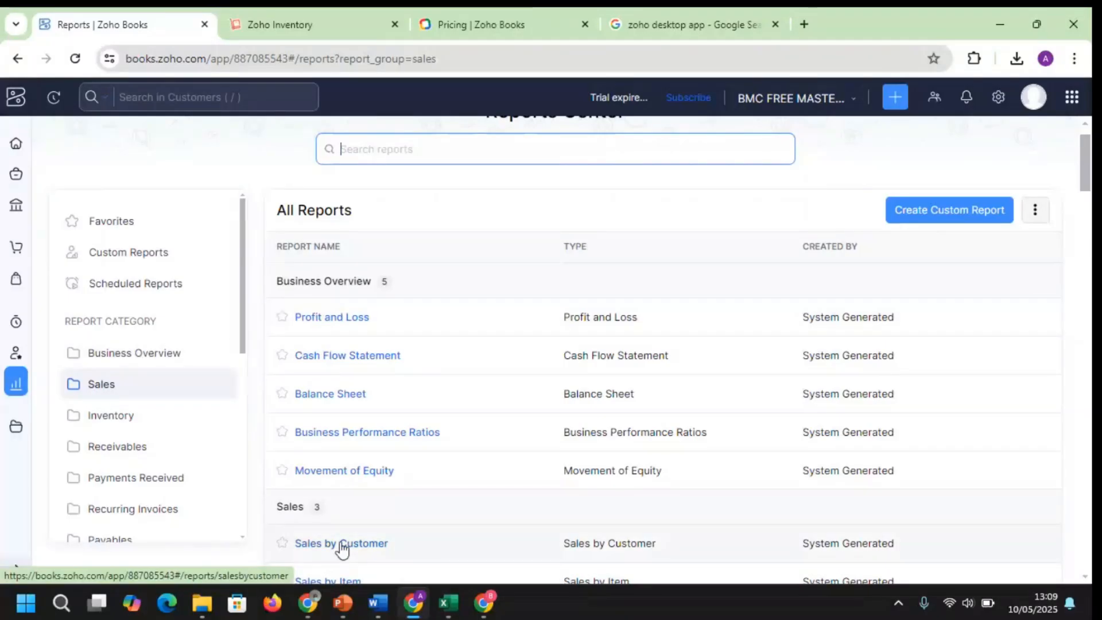
left_click(339, 581)
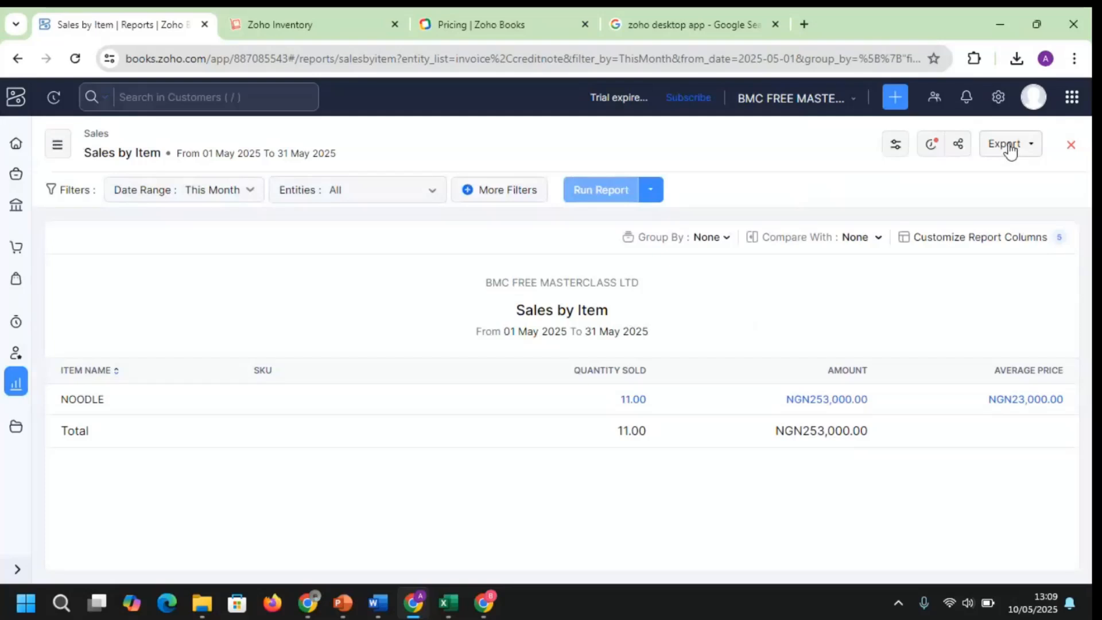
Show the Sales by Item report's Export formats, then close the list without exporting
left_click(1025, 155)
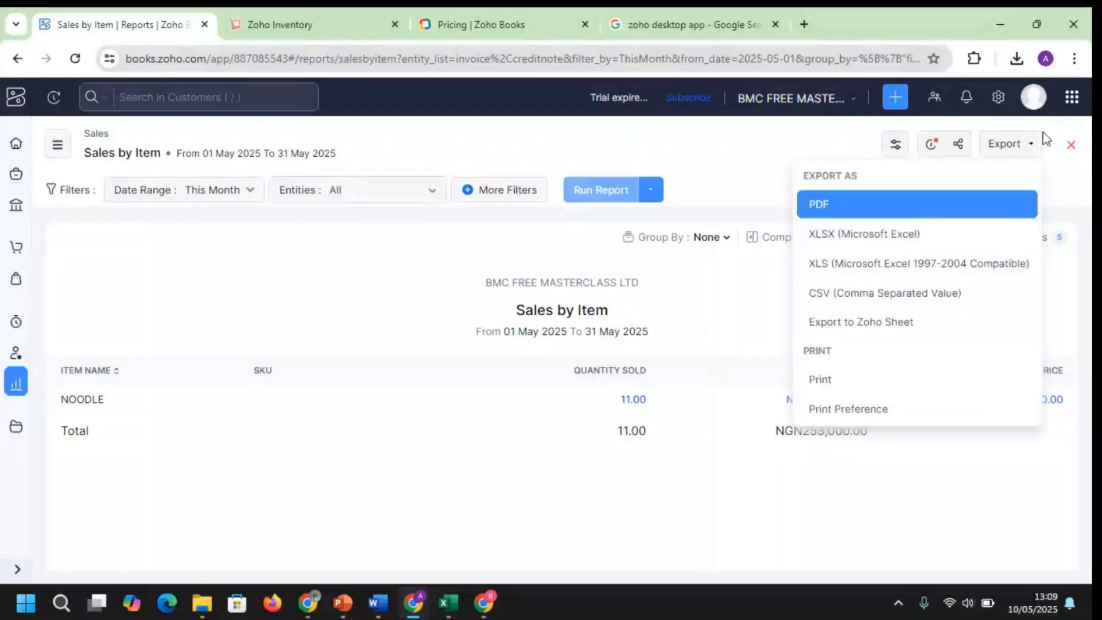
left_click(1019, 153)
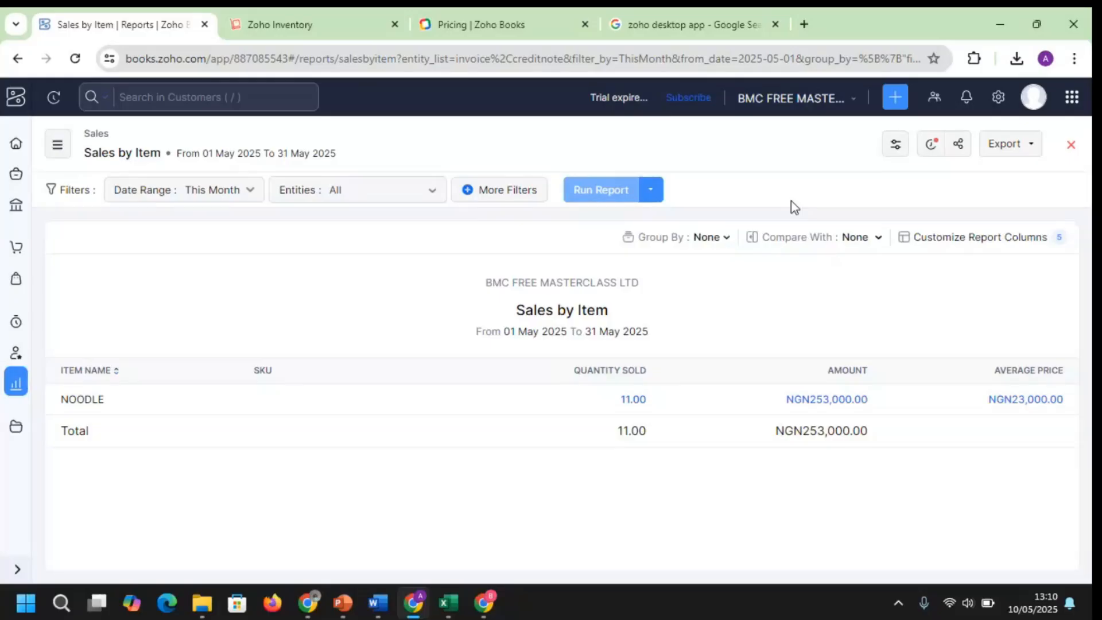
left_click(538, 23)
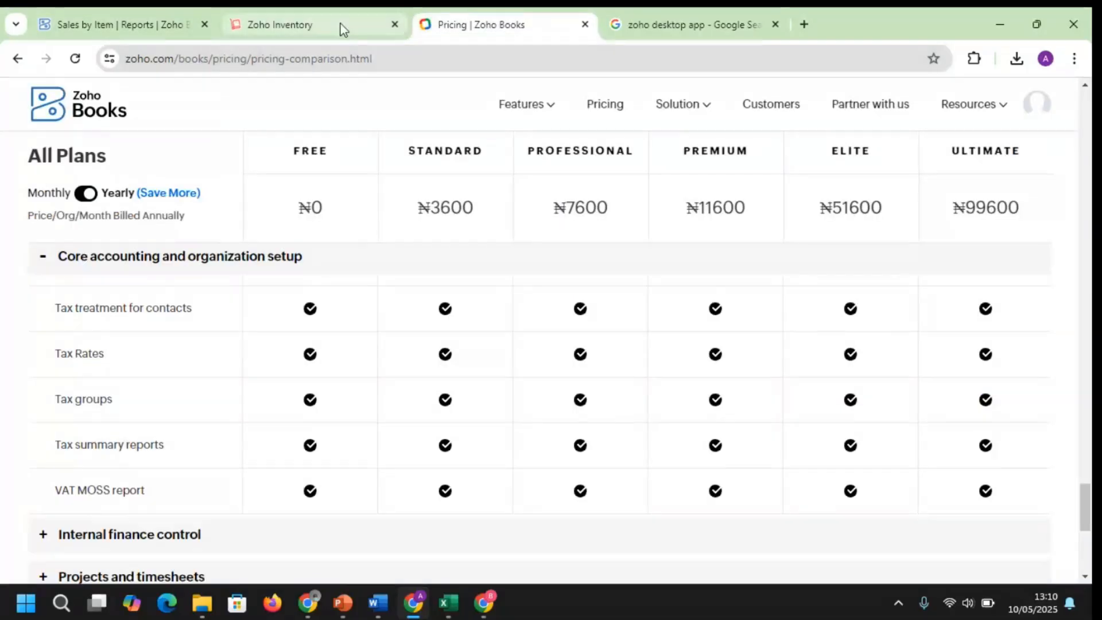
mouse_move(343, 29)
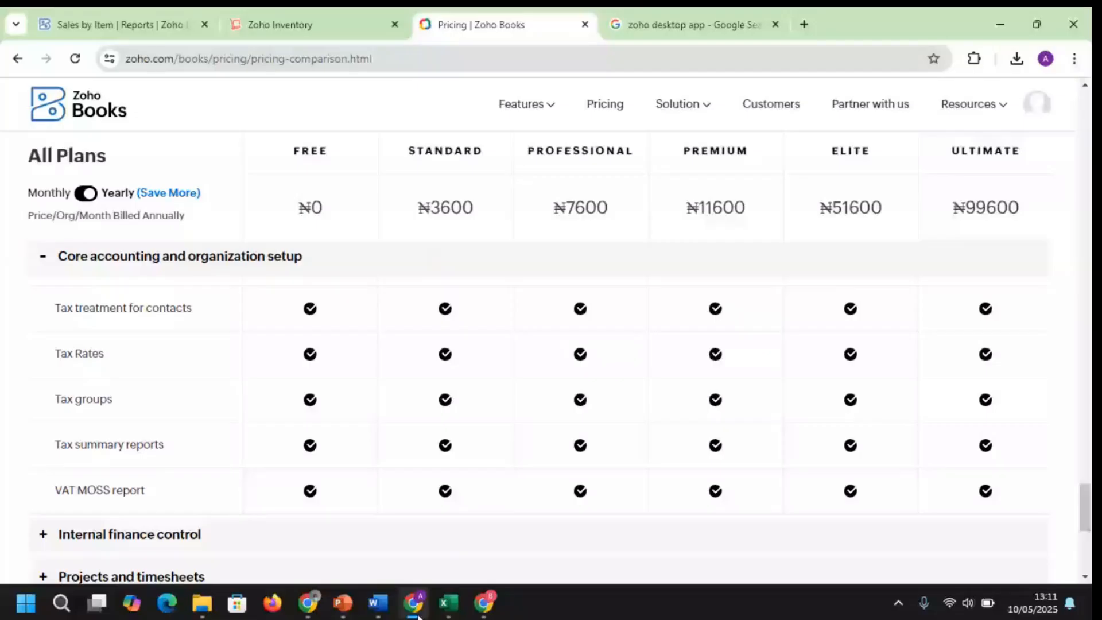
mouse_move(421, 606)
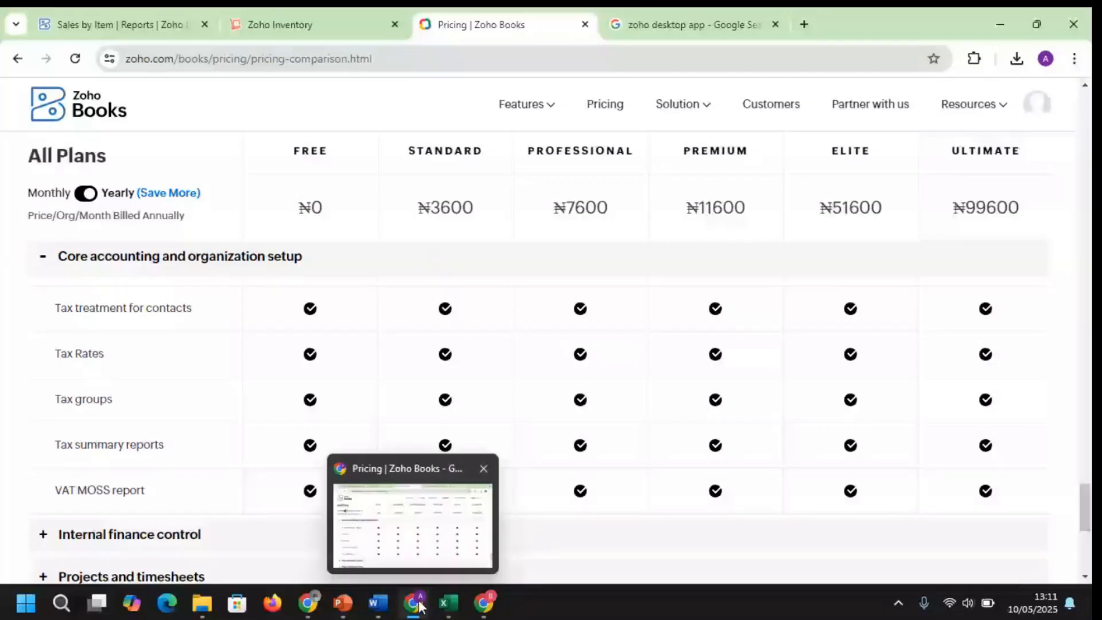
mouse_move(308, 604)
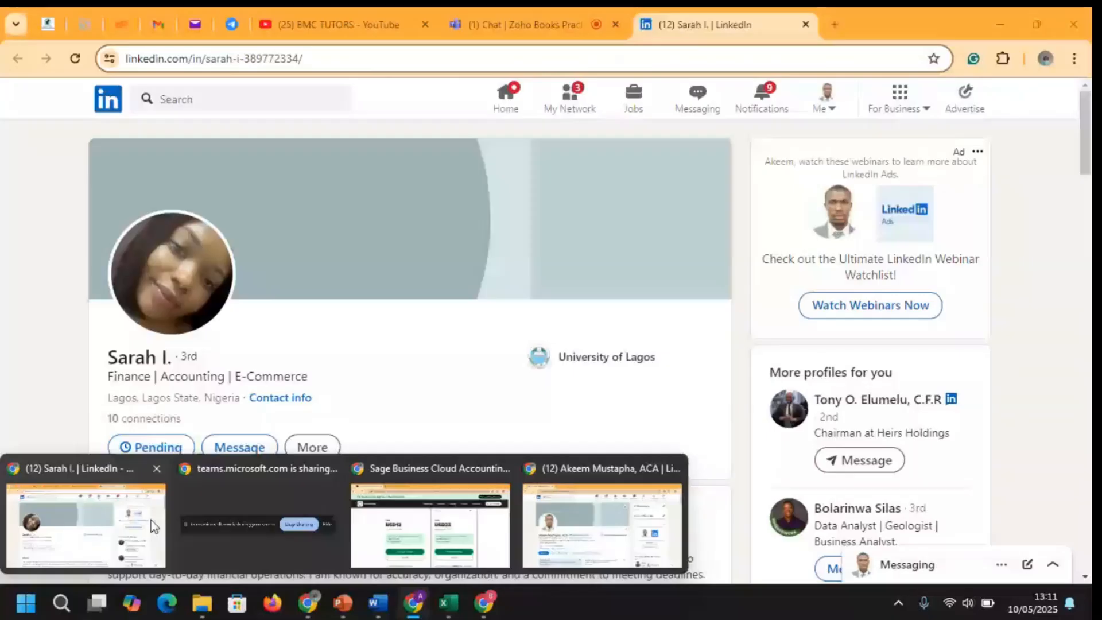
Show the Teams meeting's People list, then open a new blank browser tab
left_click(552, 26)
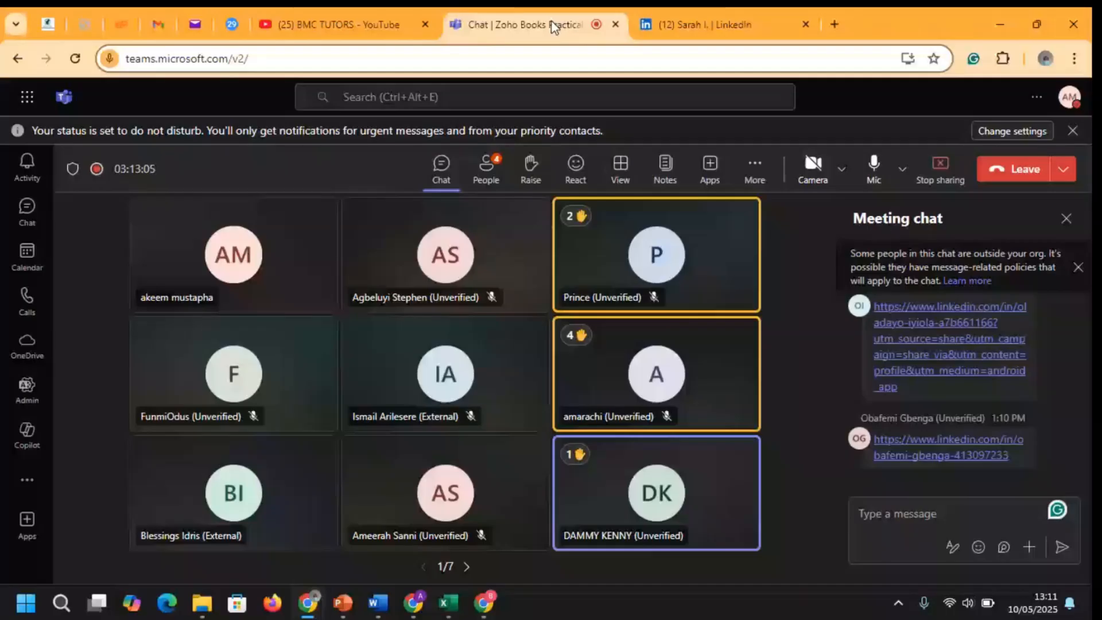
left_click(497, 172)
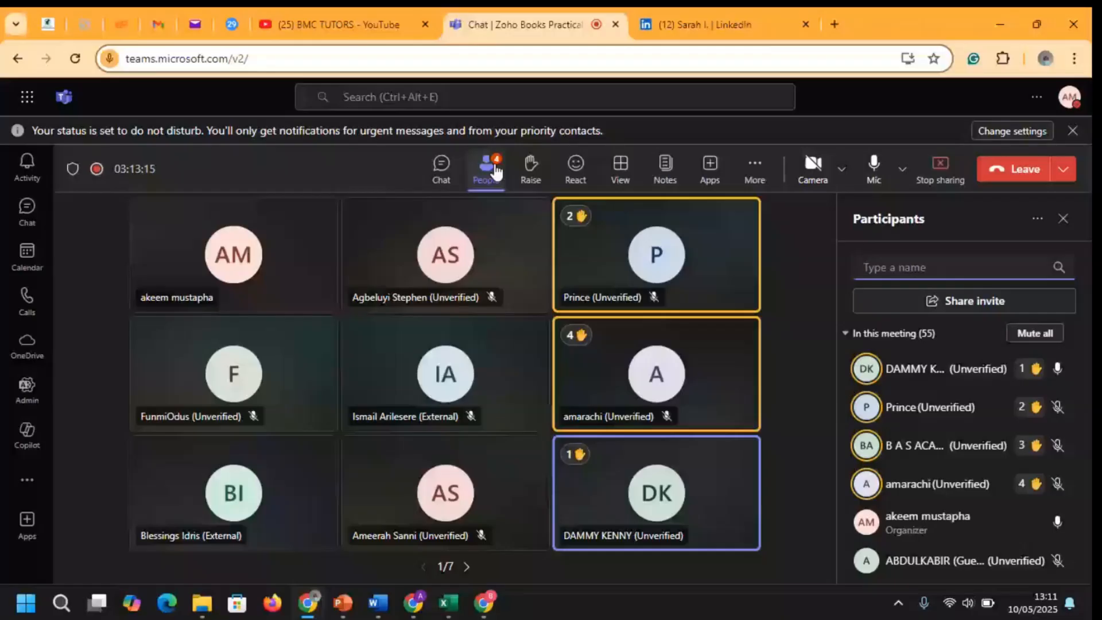
key("ctrl+t")
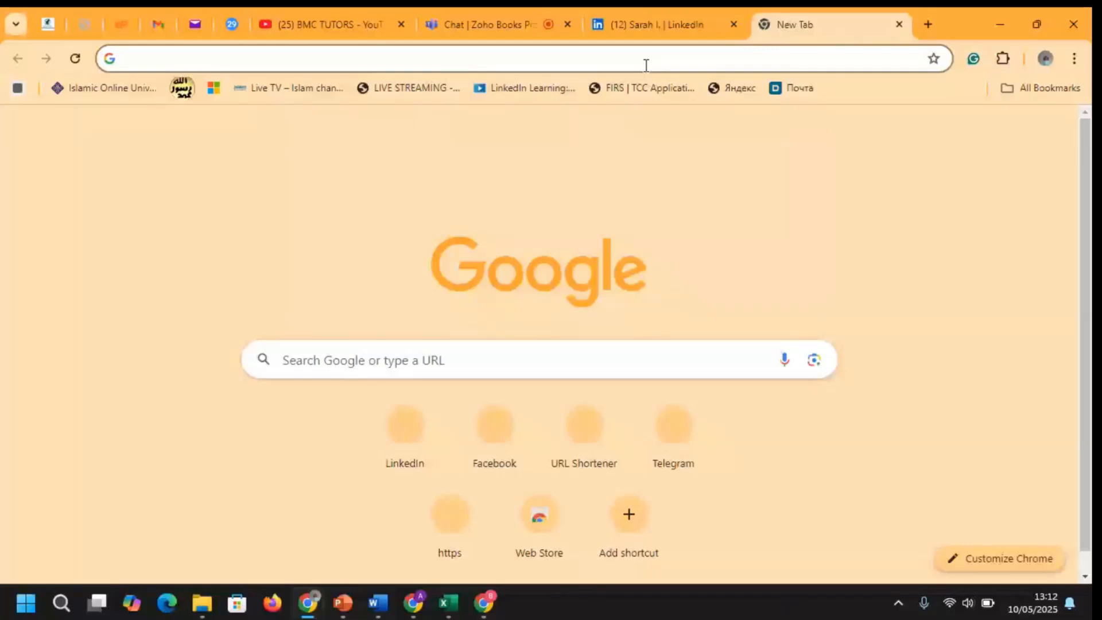
left_click(645, 65)
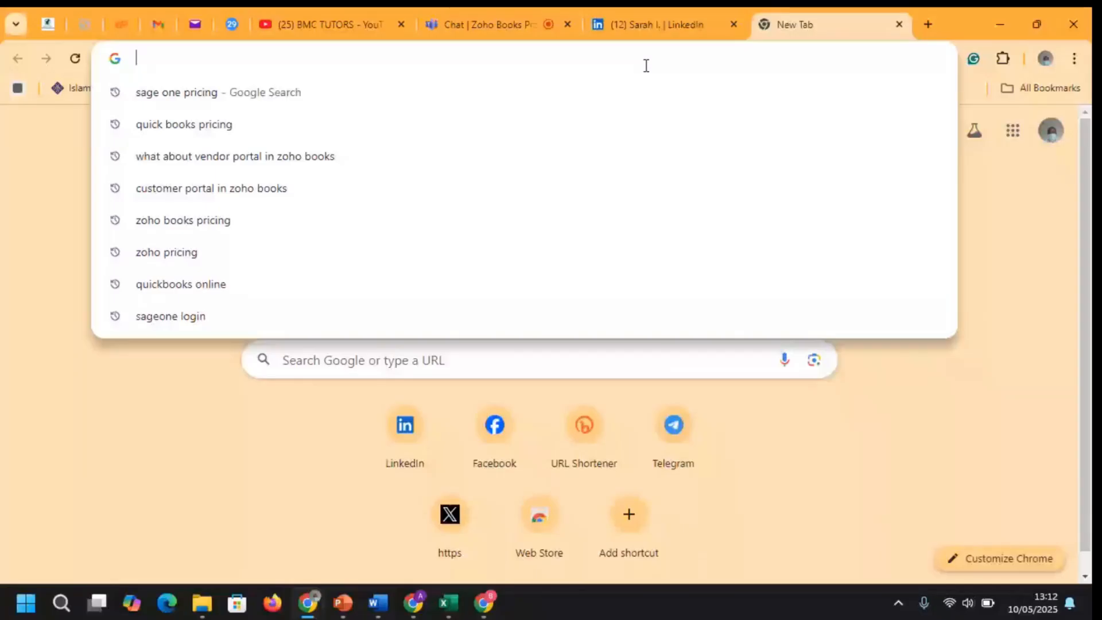
Search Google for 'ZOHO INVOICE'
type("ZOHO")
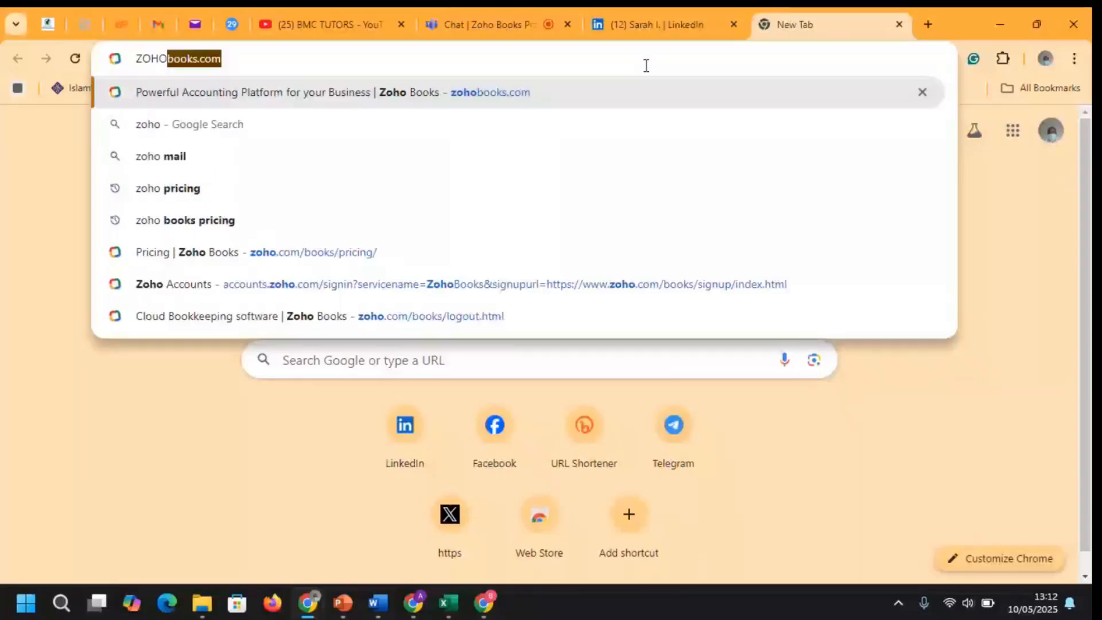
type(" IV")
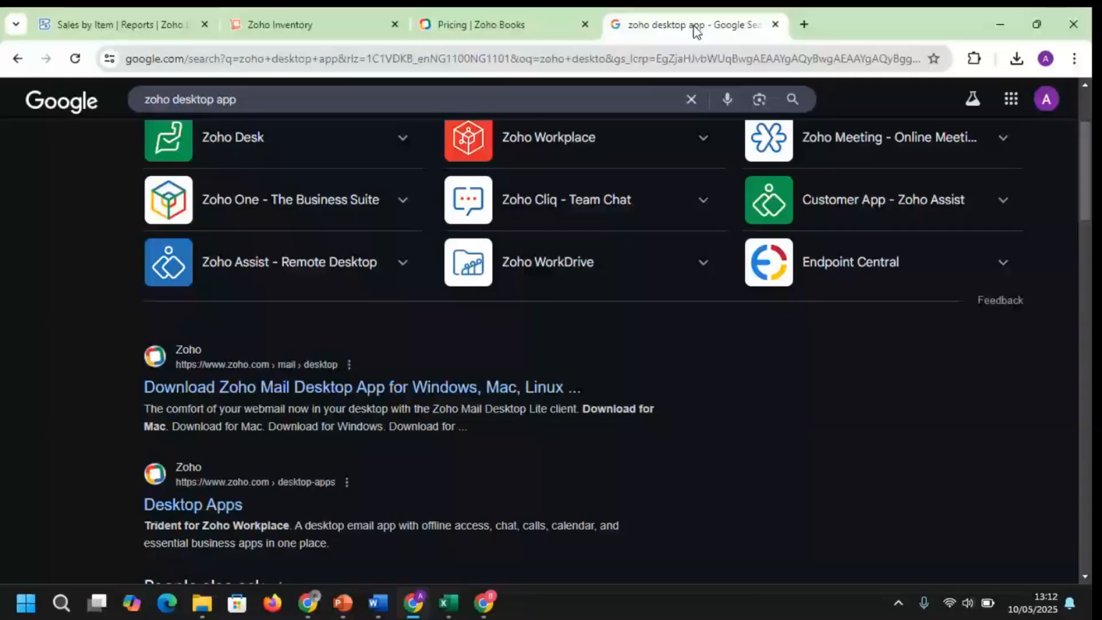
left_click(556, 59)
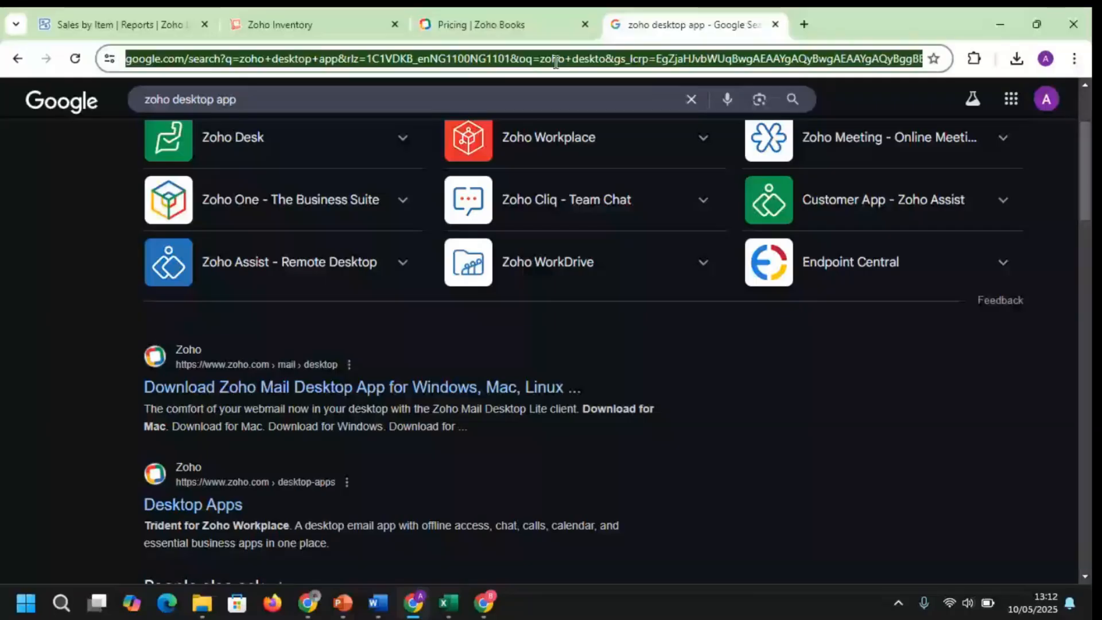
type("ZOHO INV")
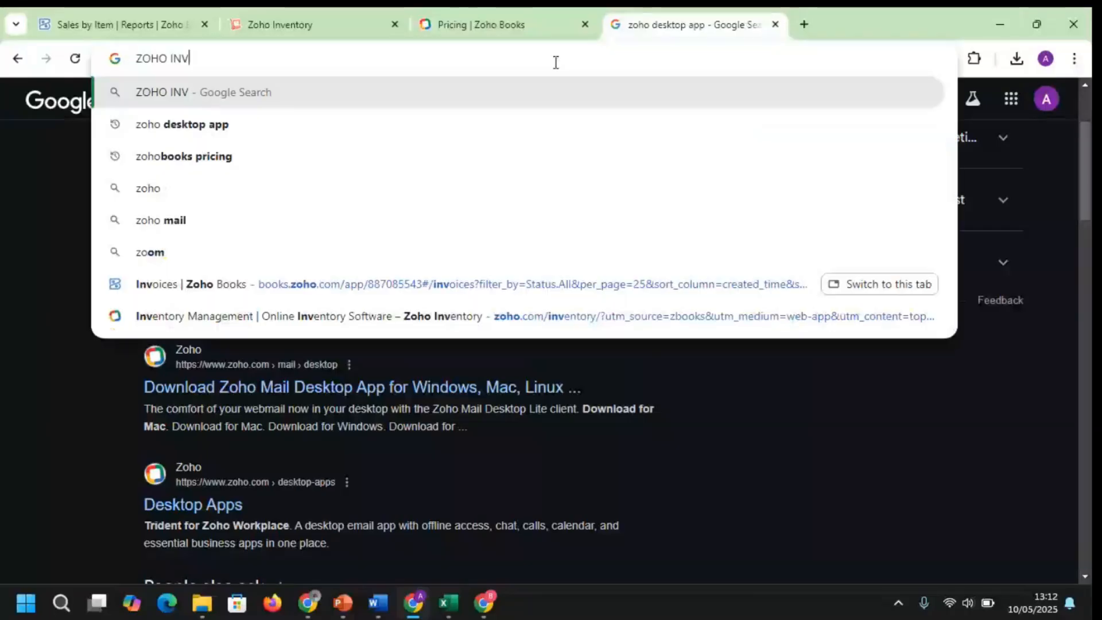
type("OICE")
key("Return")
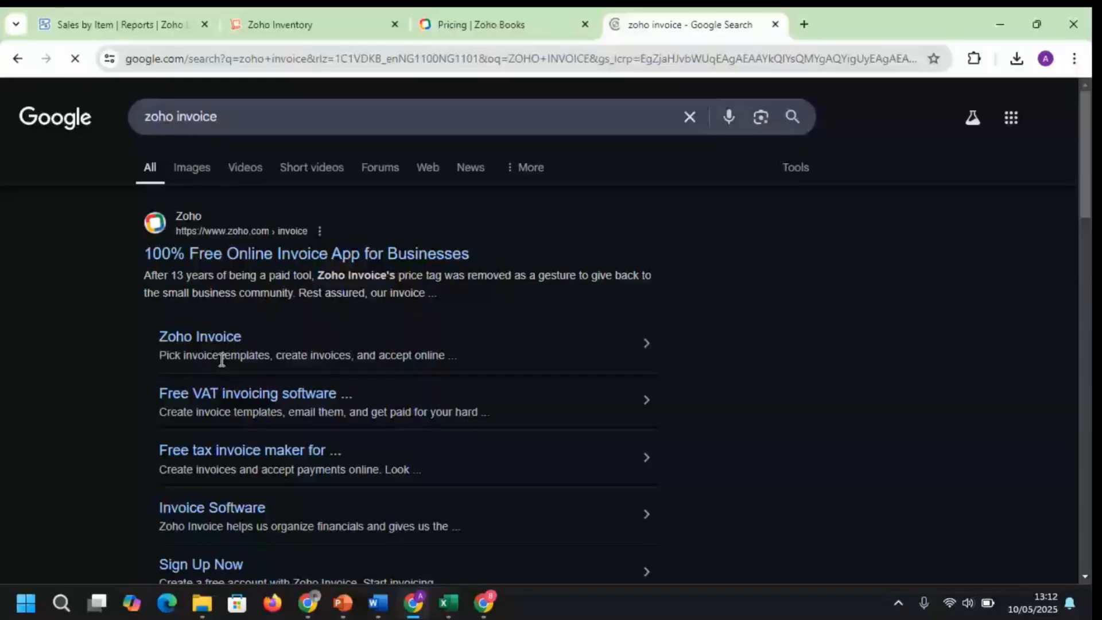
Open the zoho.com/invoice result and scroll down to the 'Loved by small businesses' testimonials
left_click(187, 255)
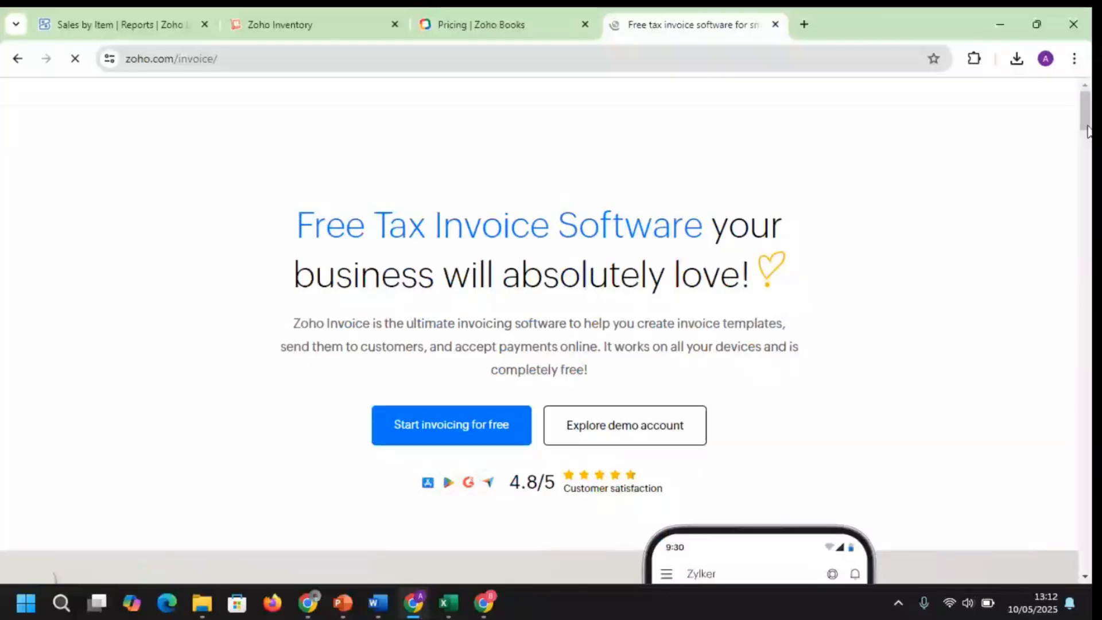
left_click_drag(1088, 131, 1089, 403)
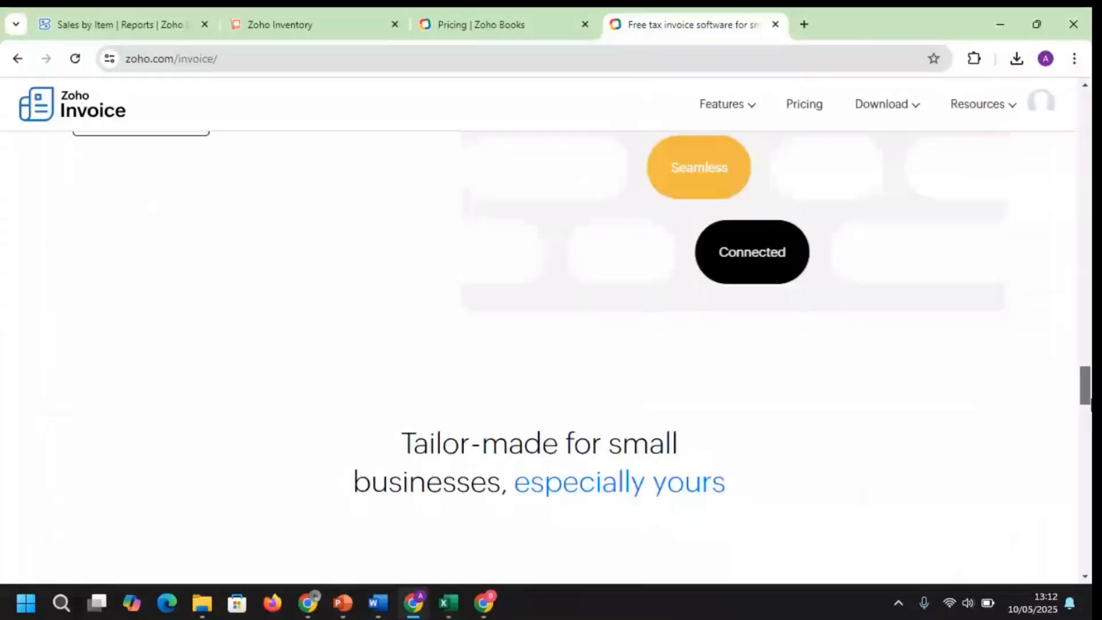
left_click_drag(1090, 404, 1087, 539)
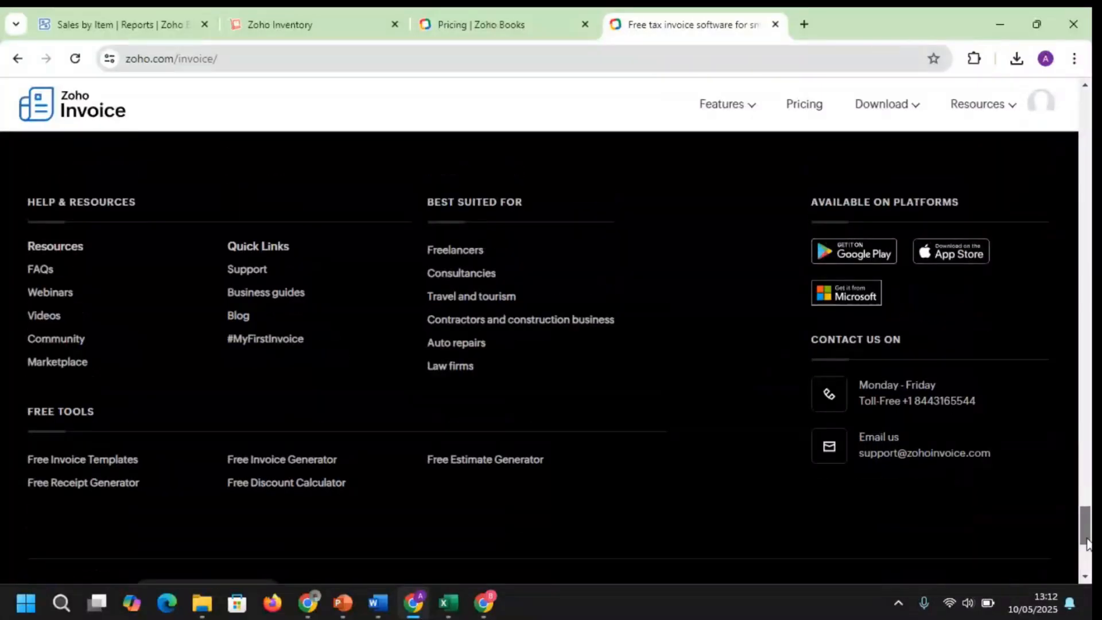
left_click_drag(1087, 540, 1086, 538)
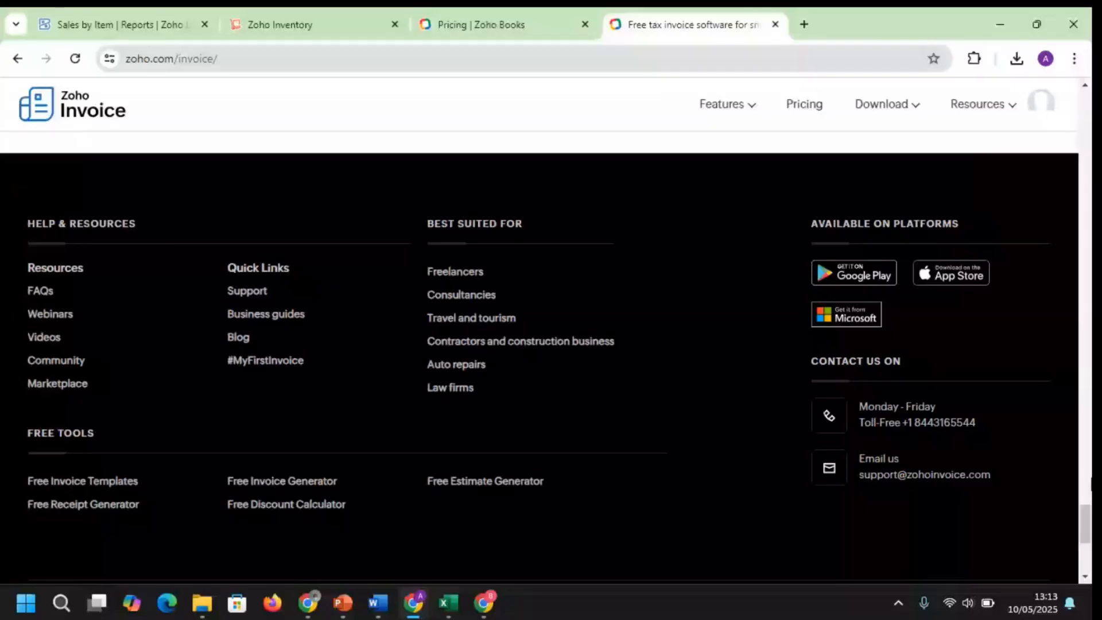
scroll(1087, 512, "up", 4)
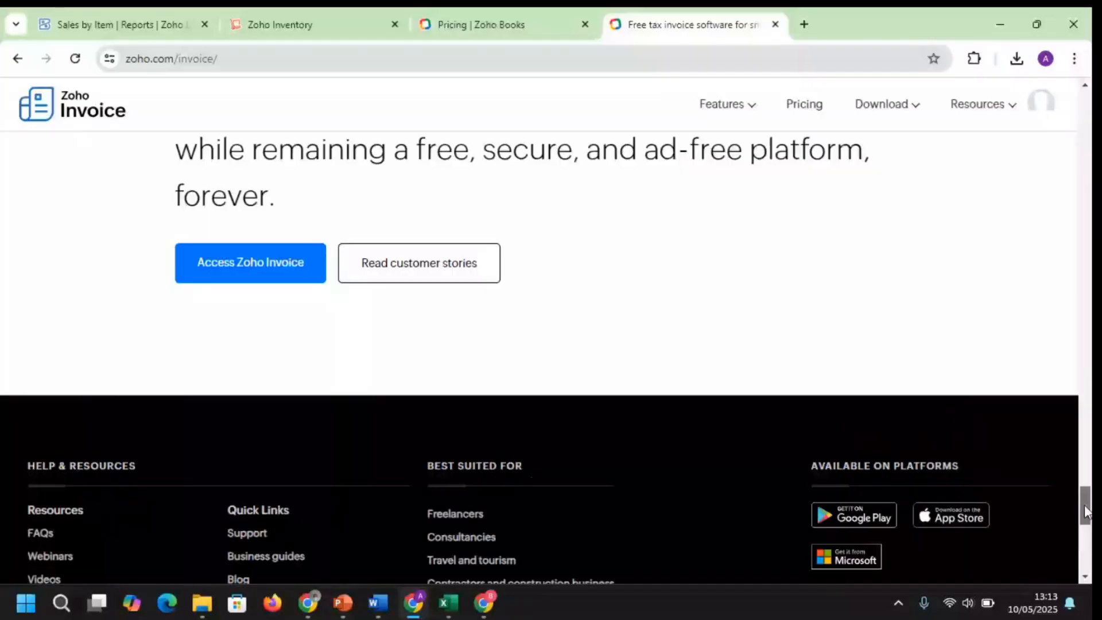
left_click_drag(1085, 510, 1082, 497)
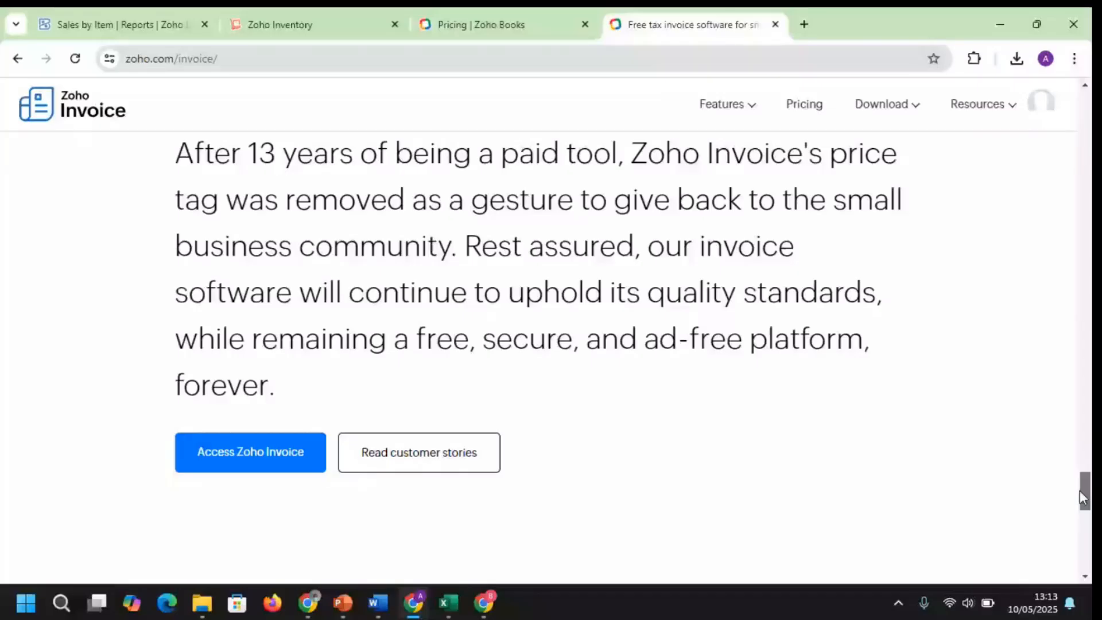
left_click_drag(1083, 496, 1083, 454)
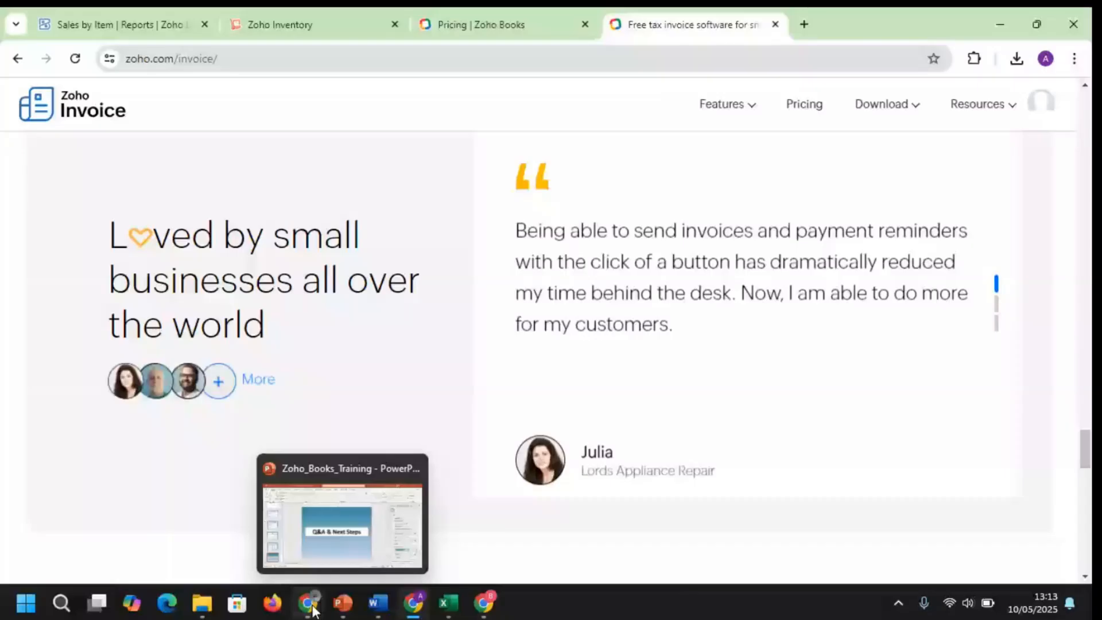
left_click(310, 603)
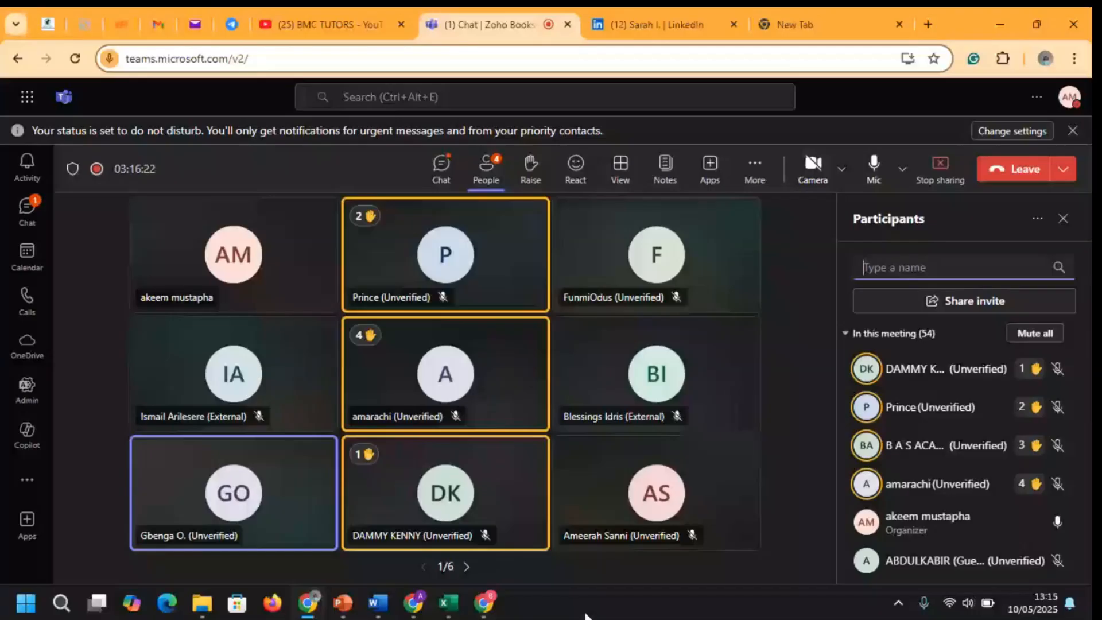
mouse_move(413, 587)
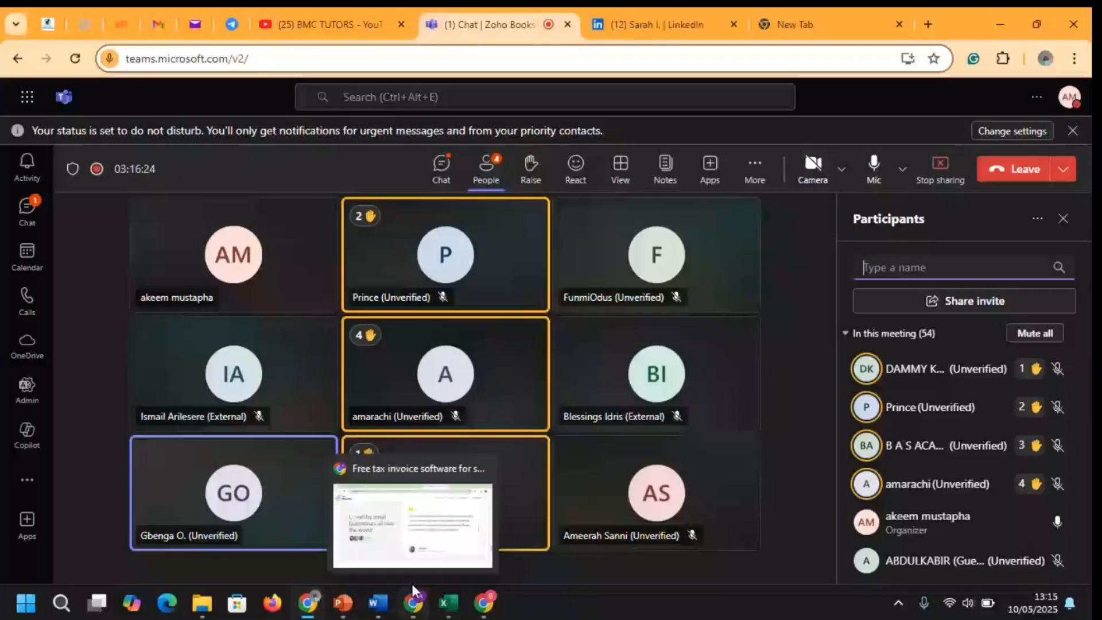
Return to Zoho Books and open the active customers list under Sales
left_click(412, 583)
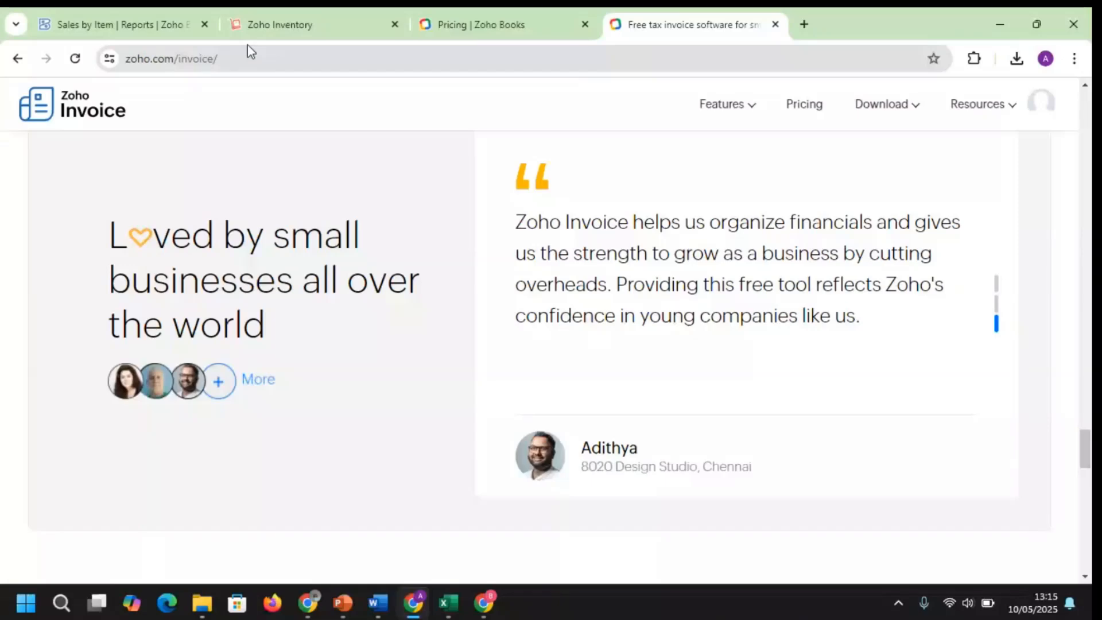
key("ctrl+1")
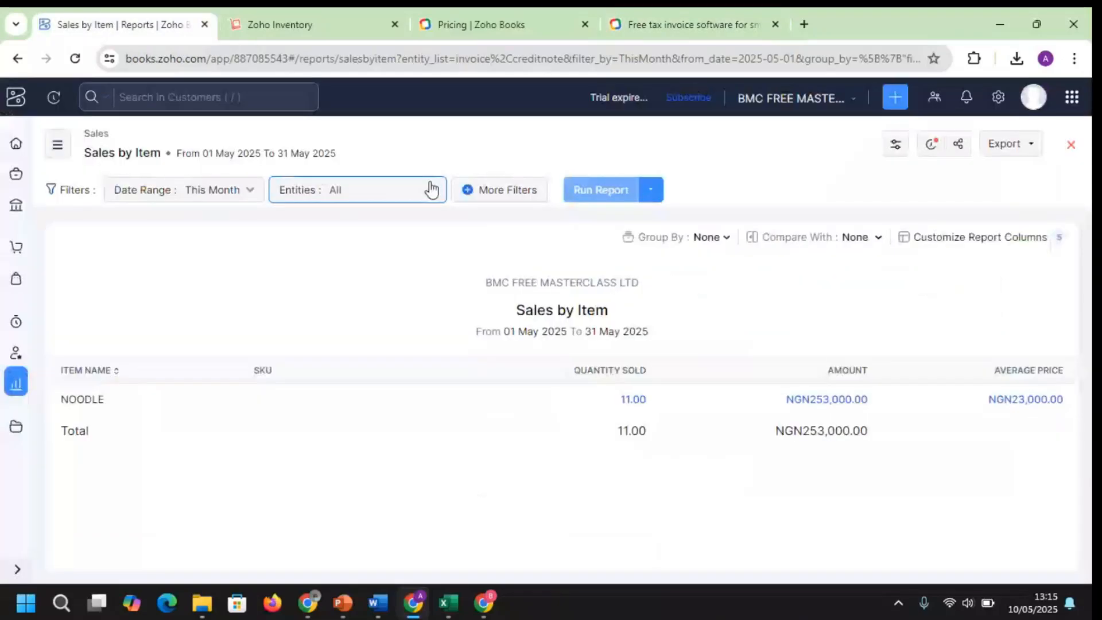
left_click(26, 213)
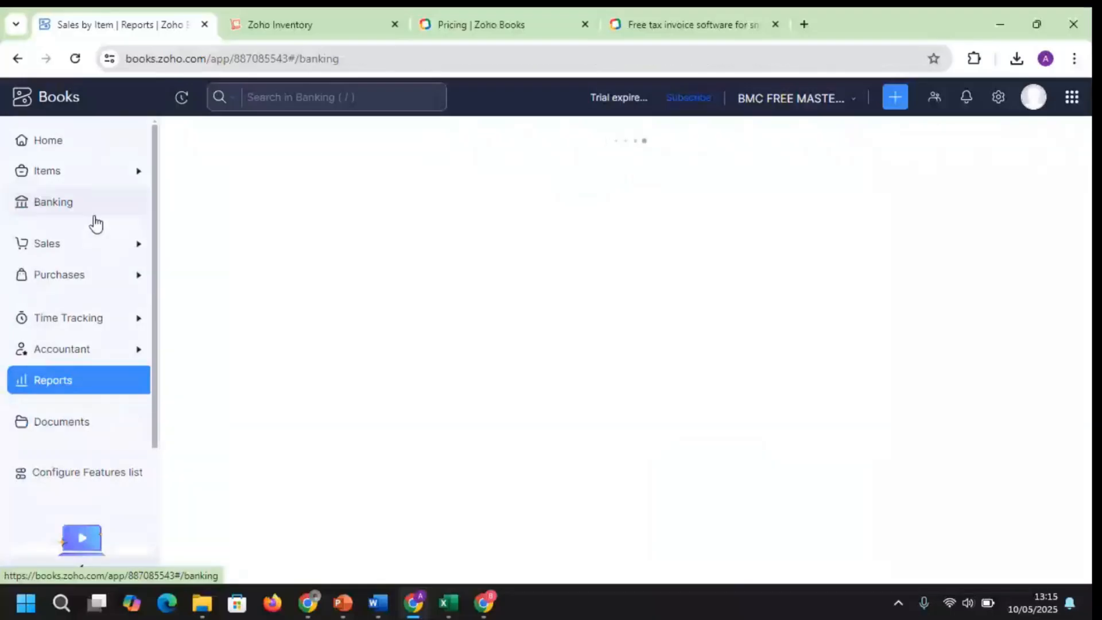
left_click(79, 253)
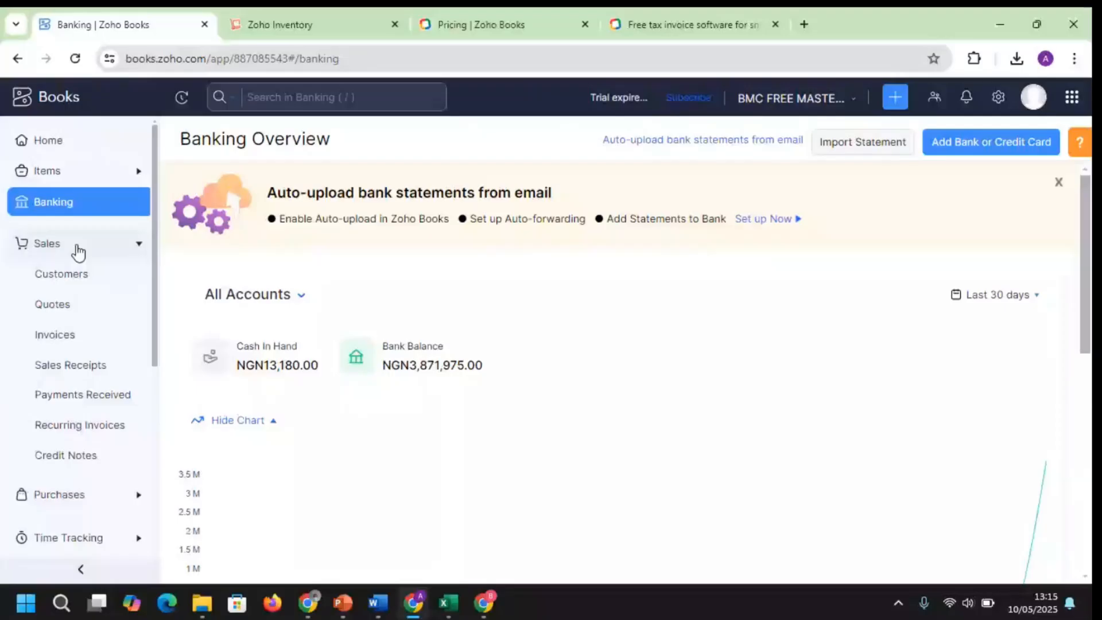
left_click(86, 278)
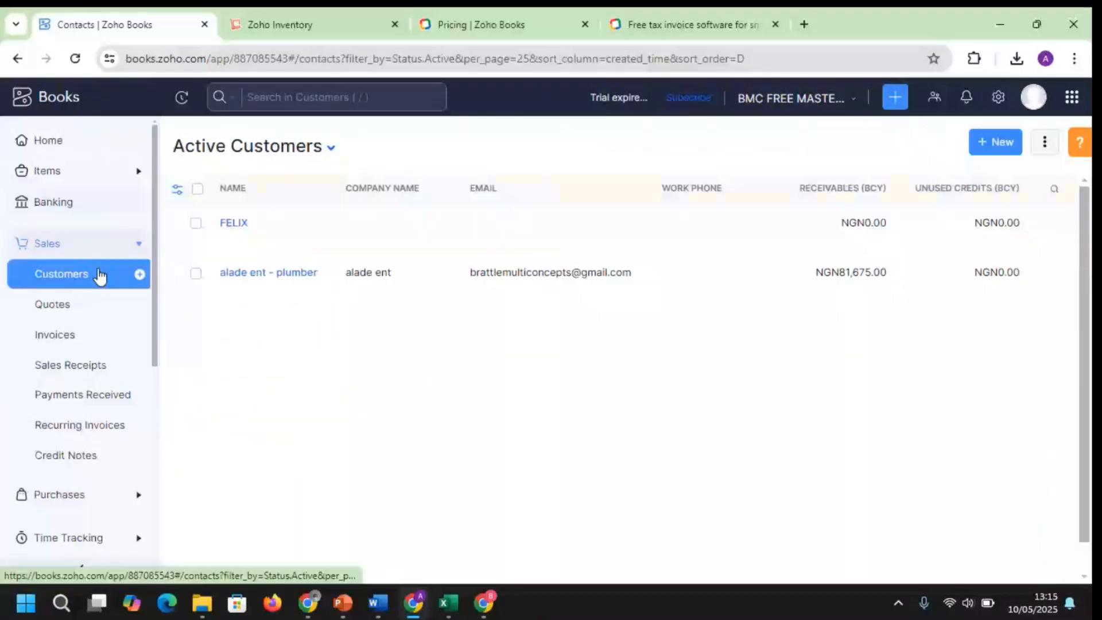
Start a new customer and scroll the blank form back to its Customer Type and name fields
left_click(140, 274)
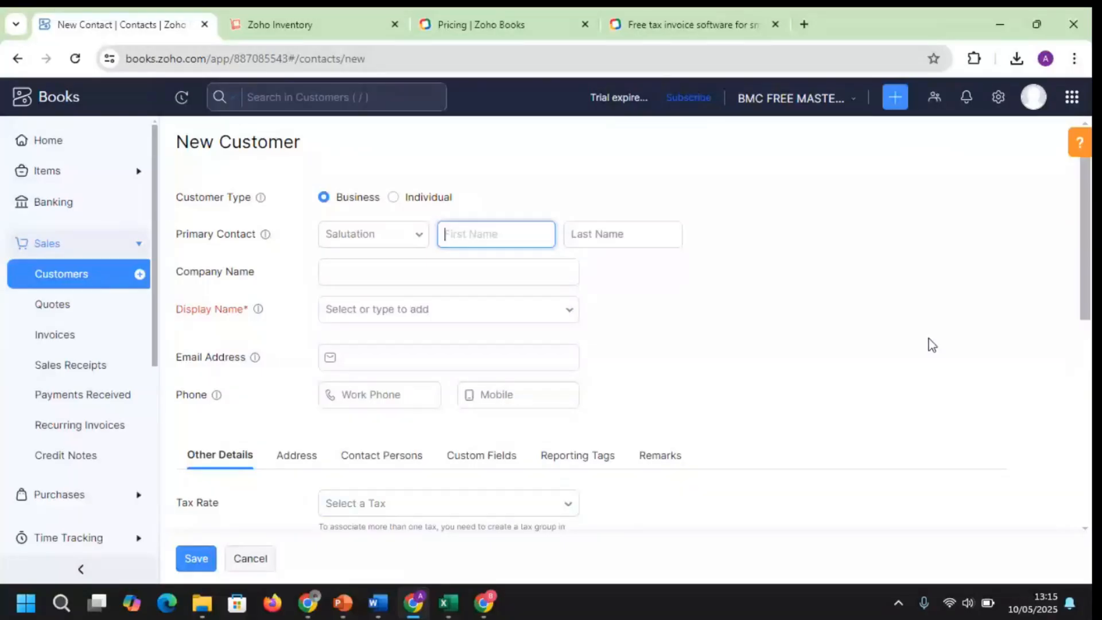
scroll(931, 344, "down", 4)
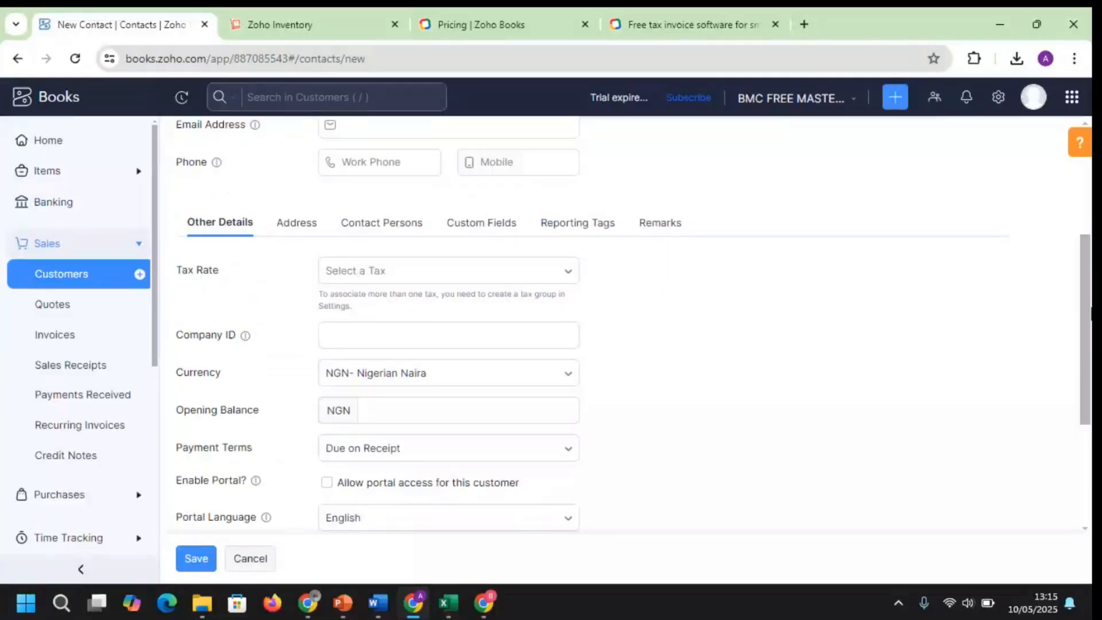
scroll(931, 344, "down", 2)
scroll(931, 344, "down", 2)
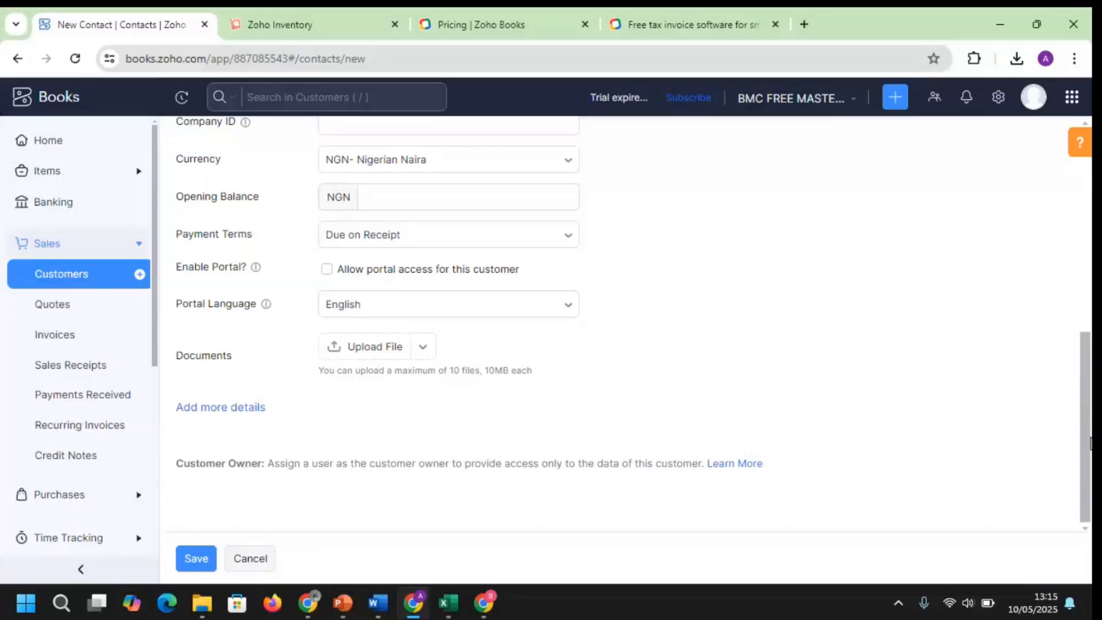
left_click_drag(1090, 442, 1089, 177)
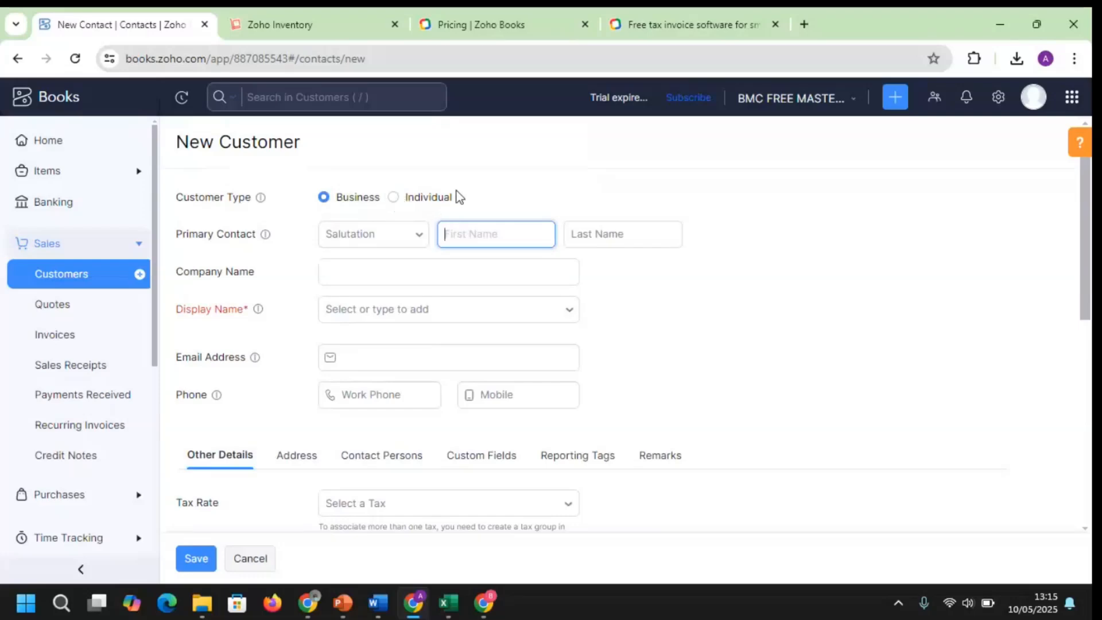
Search All Settings for 'CIS', trimmed to 'C', listing Profile, Custom Domain, Locations and Currencies
left_click(999, 99)
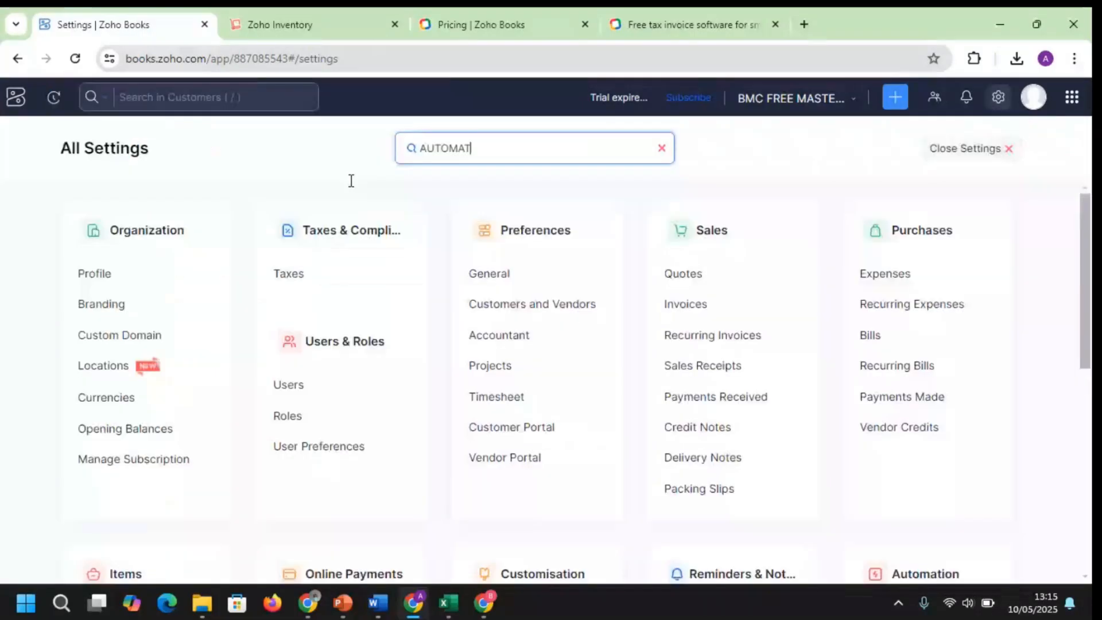
type("C")
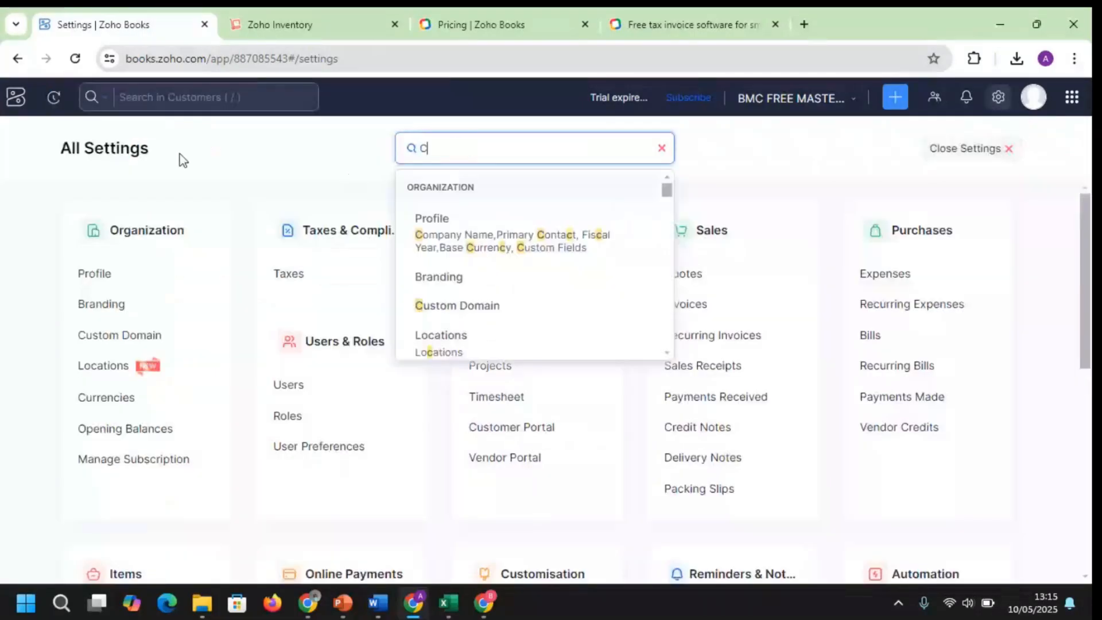
type("IS")
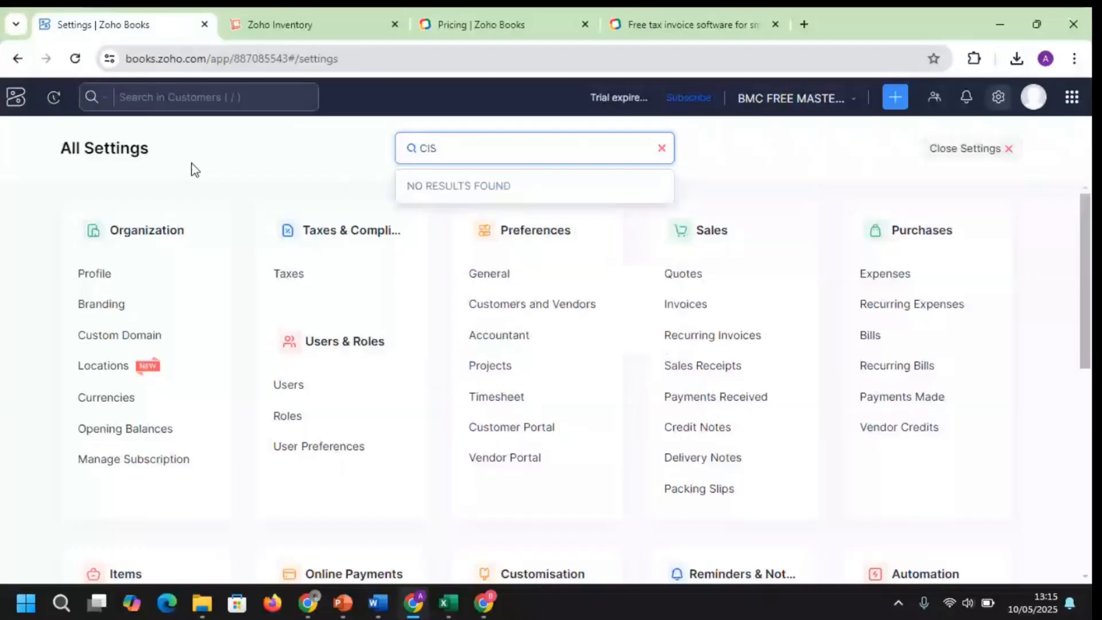
key("BackSpace")
key("BackSpace")
Switch to the Teams meeting window and glance at a guest participant's profile card
mouse_move(415, 615)
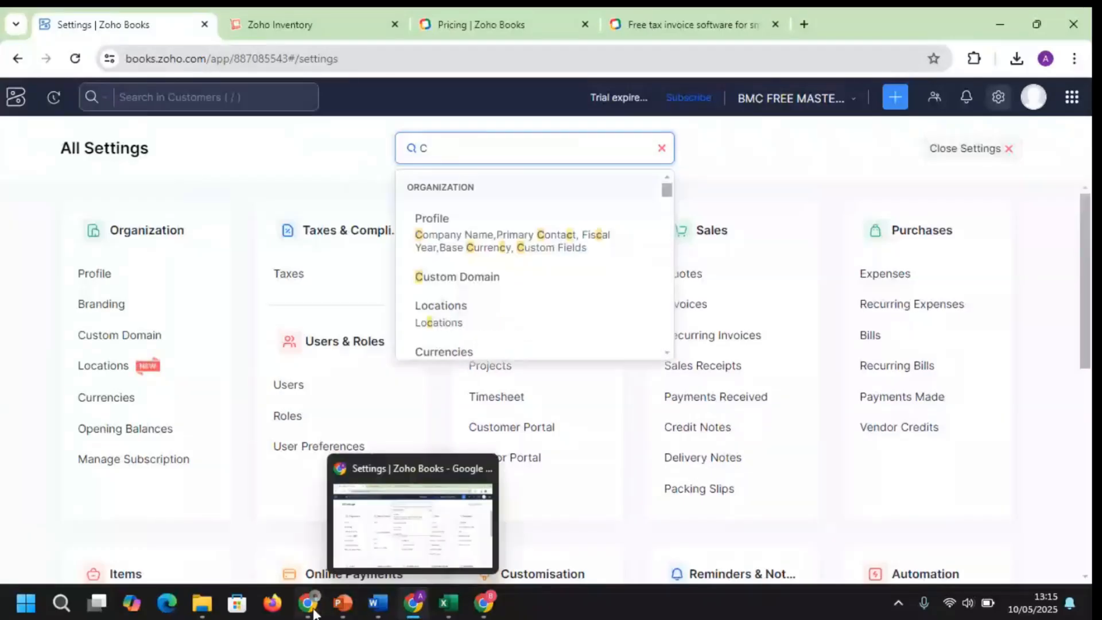
mouse_move(310, 612)
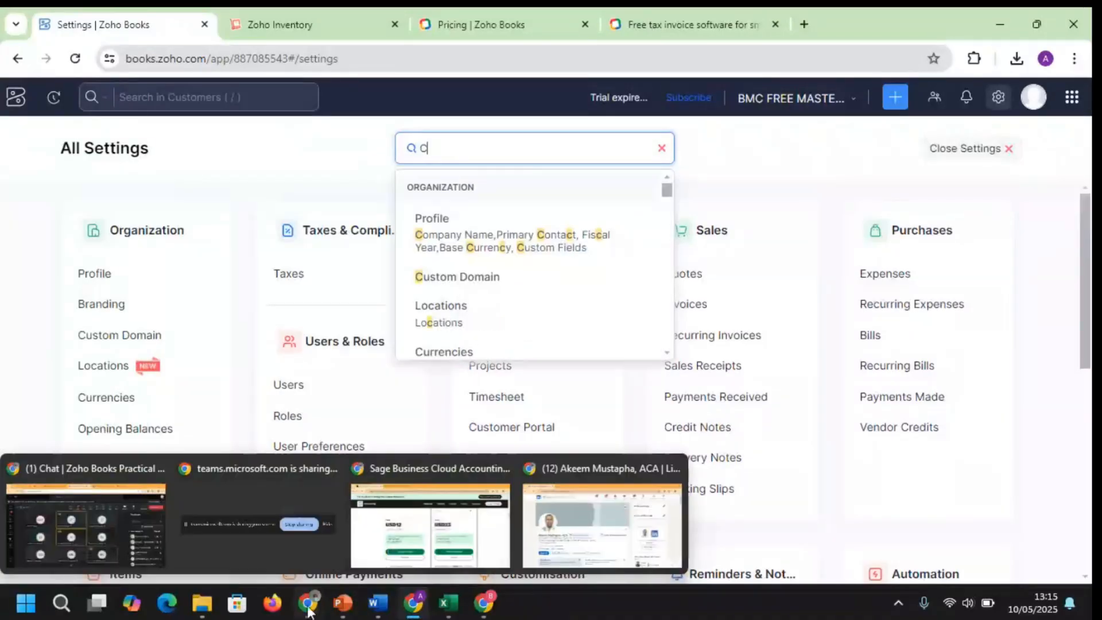
left_click(121, 534)
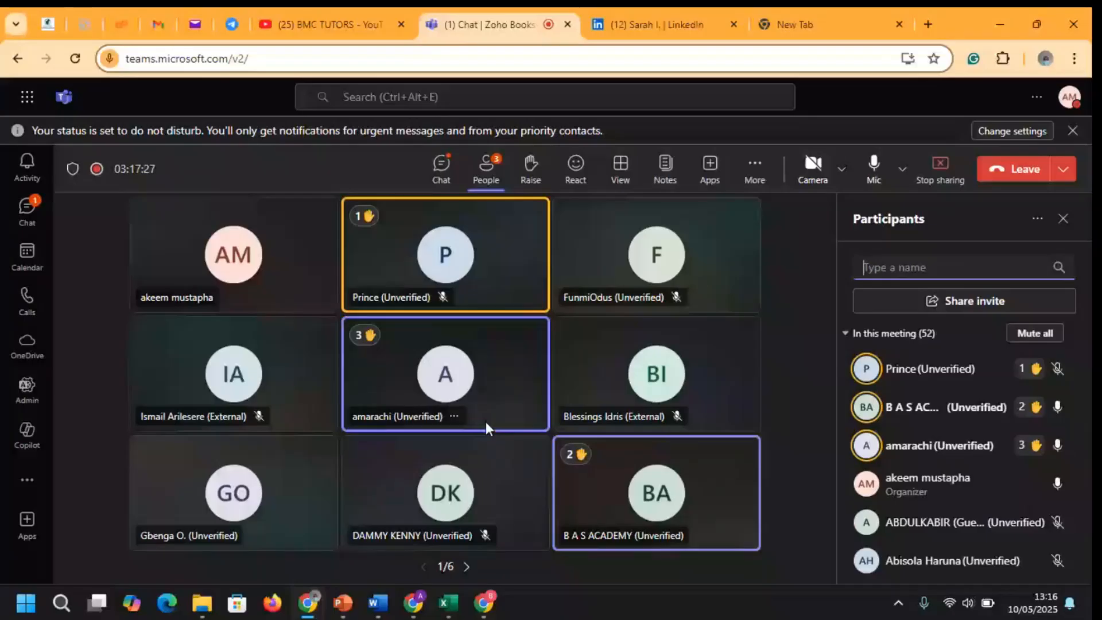
left_click(485, 423)
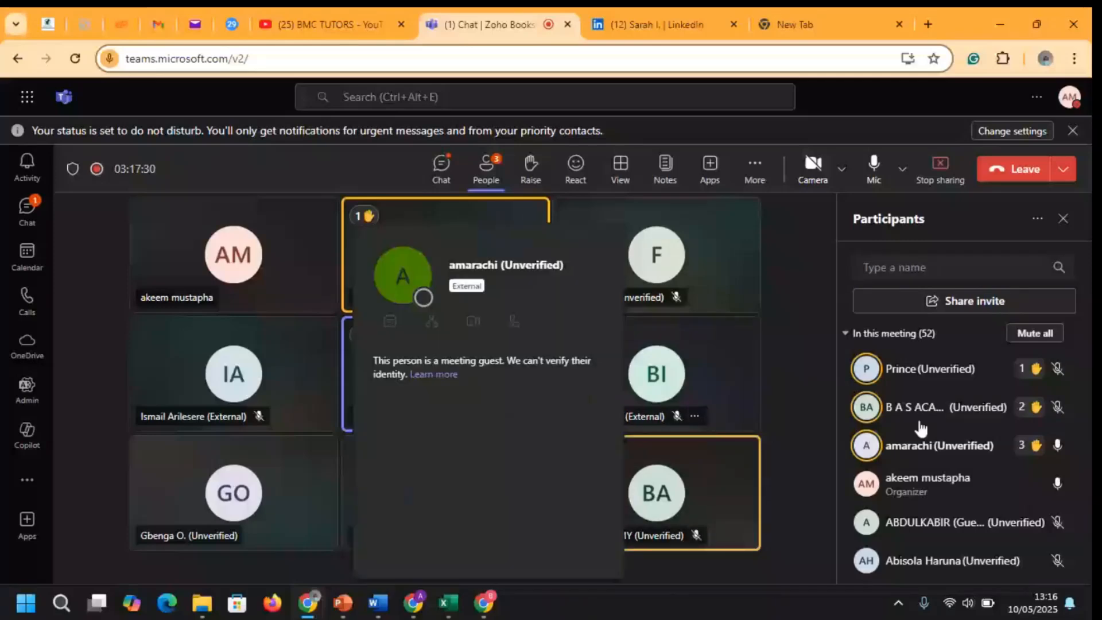
left_click(894, 447)
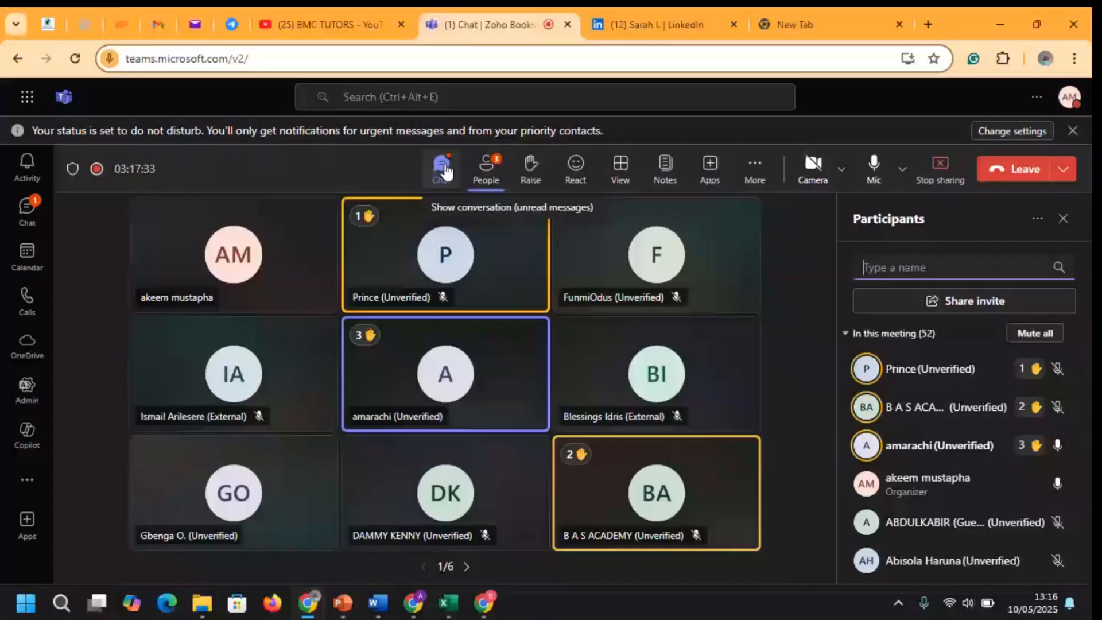
Close the open LinkedIn profile tab and return to the Teams meeting tab
left_click(683, 24)
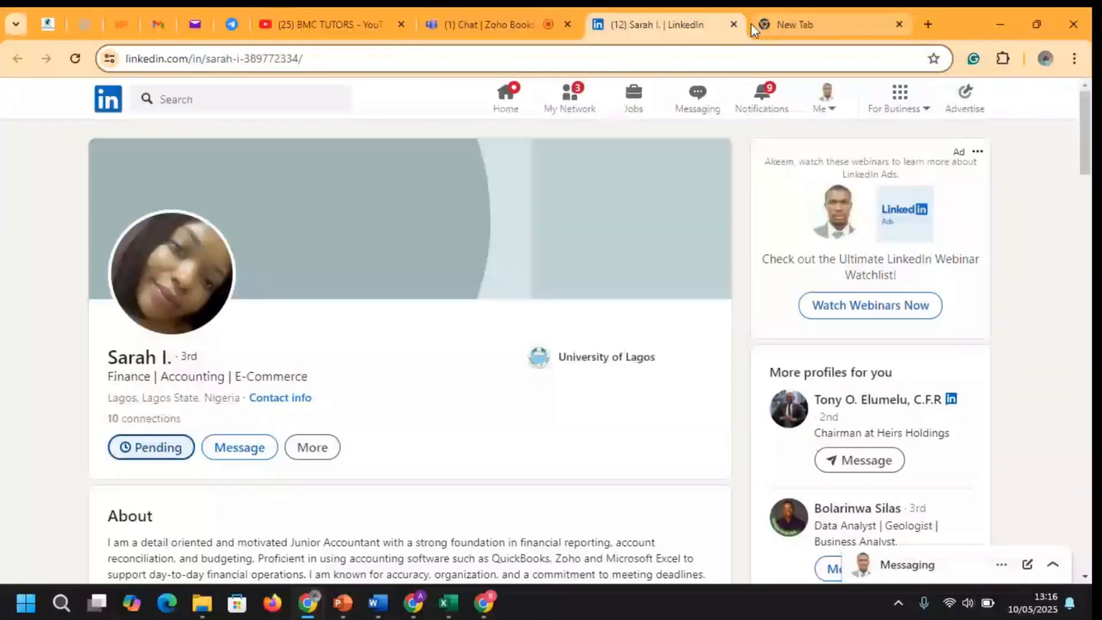
left_click(733, 24)
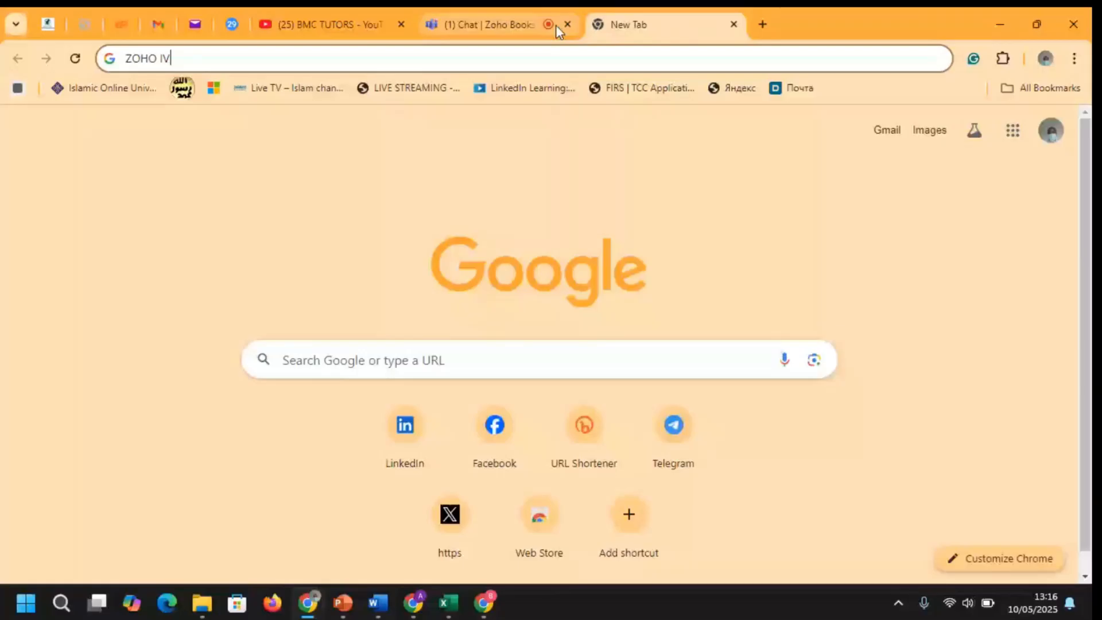
left_click(555, 27)
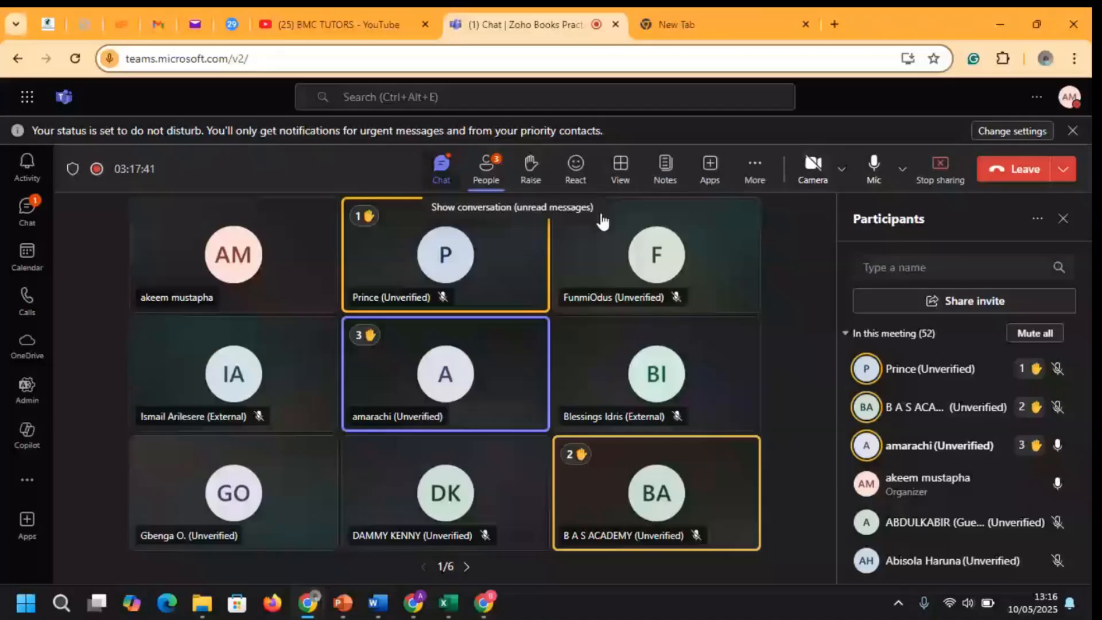
Open the meeting chat and follow the shared LinkedIn profile link, then return to Zoho Books
left_click(441, 167)
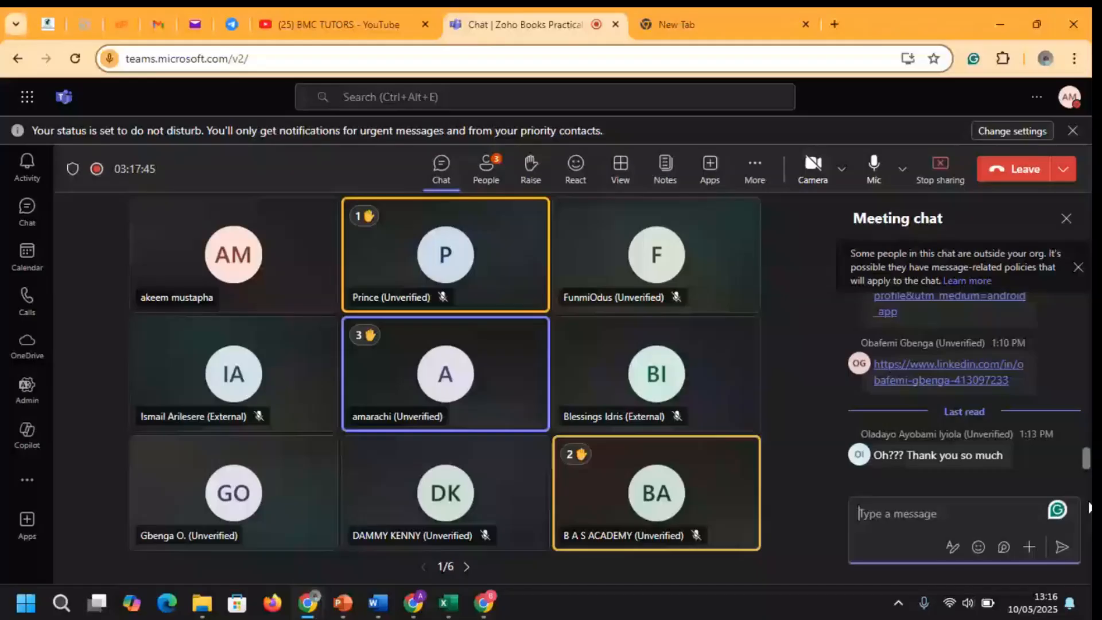
left_click(954, 381)
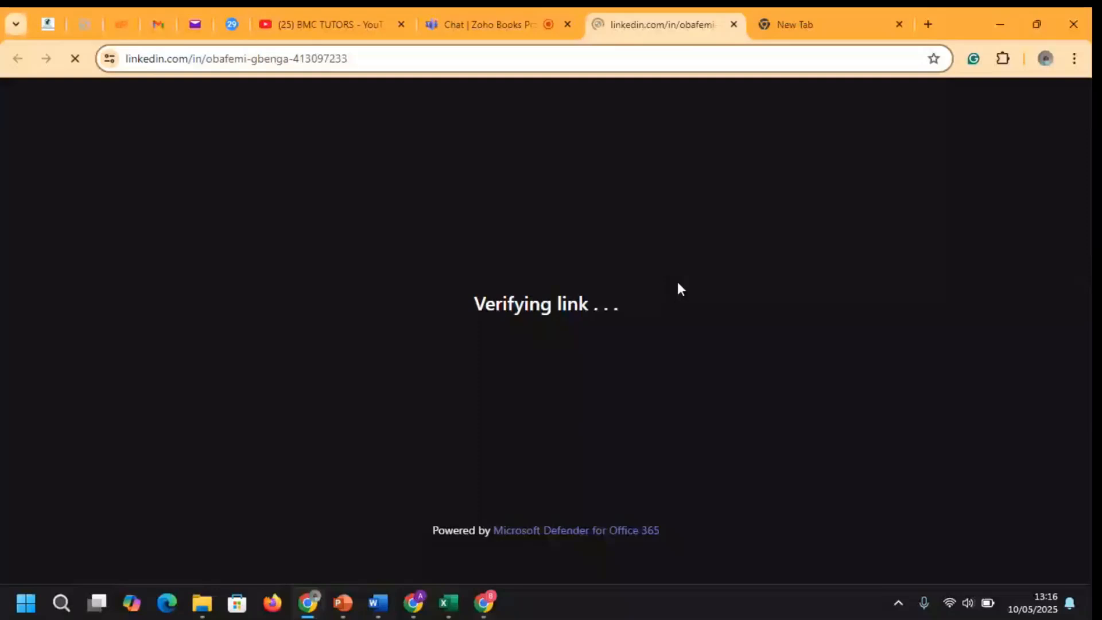
mouse_move(413, 603)
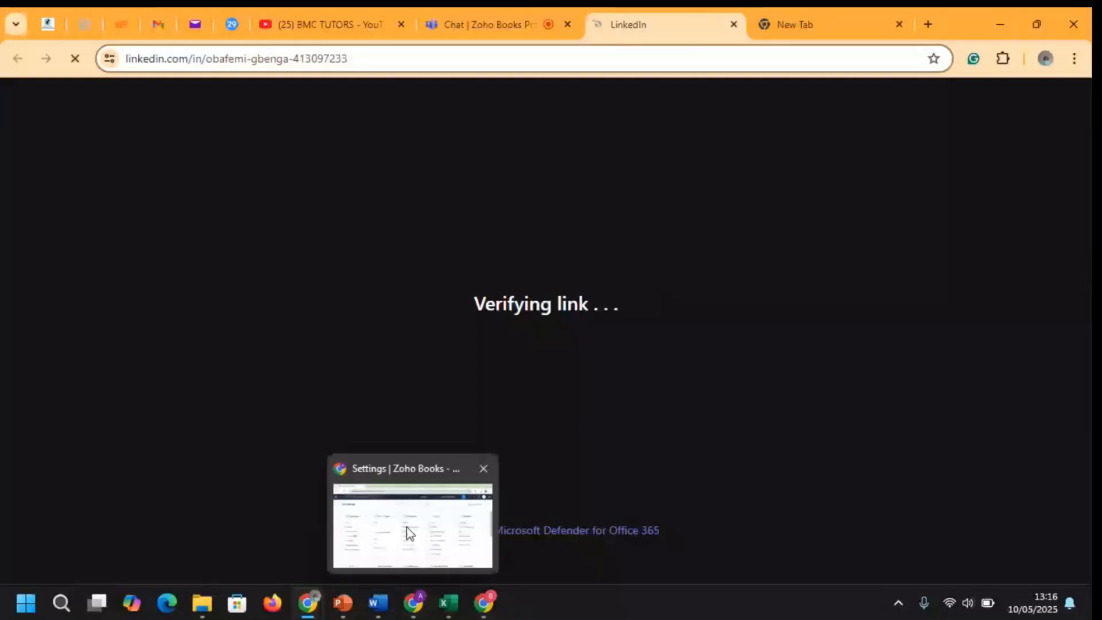
left_click(407, 529)
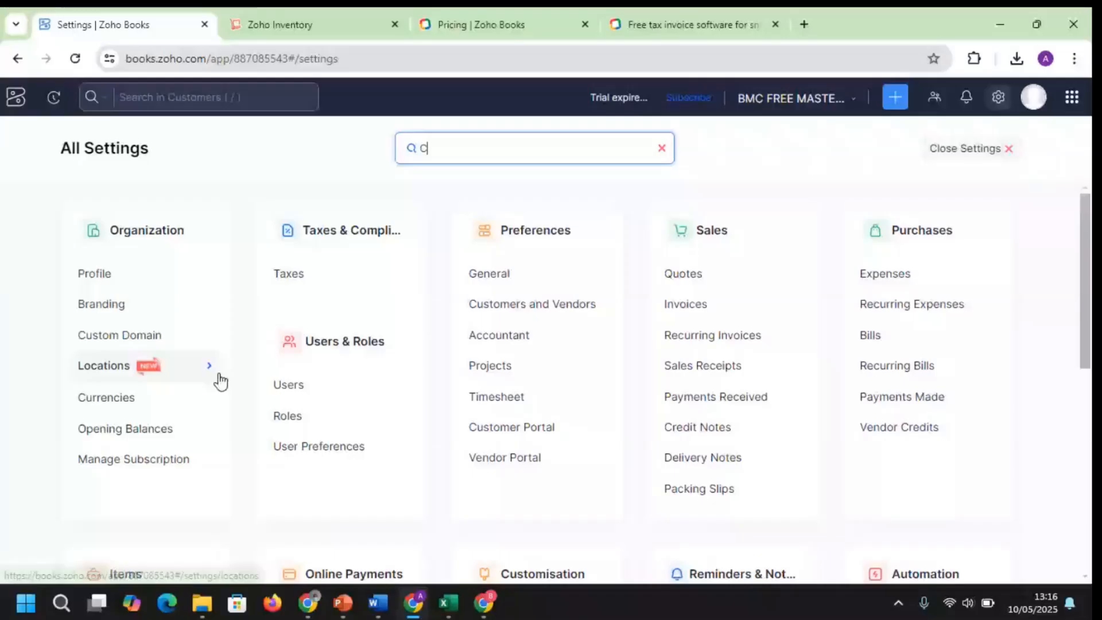
From the dashboard, open the plumber customer under Sales > Customers and view its Transactions tab
left_click(20, 108)
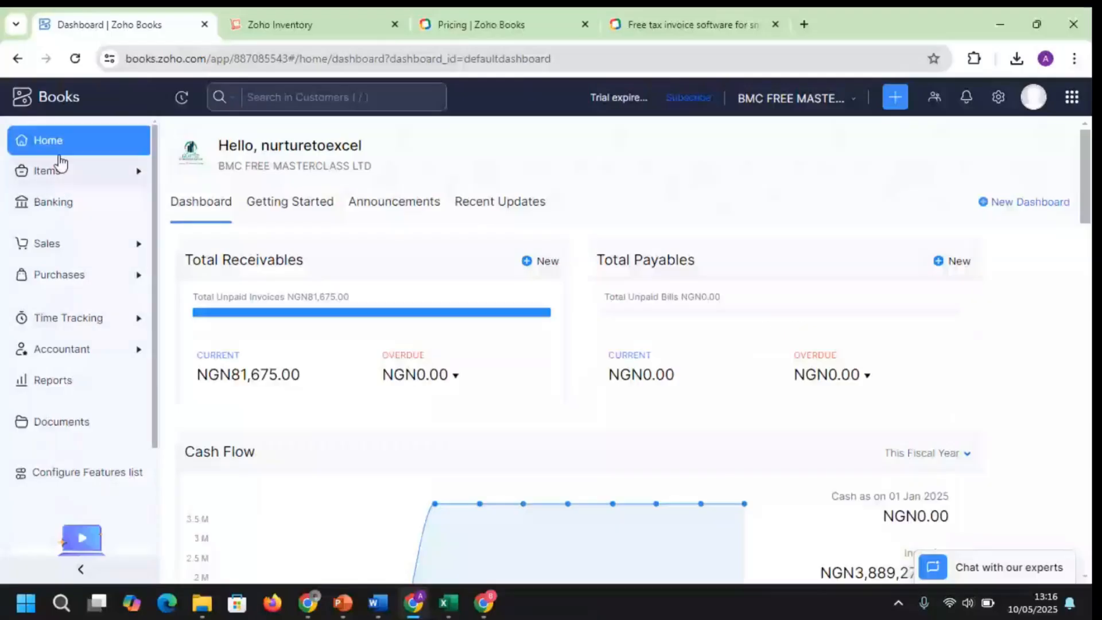
left_click(65, 249)
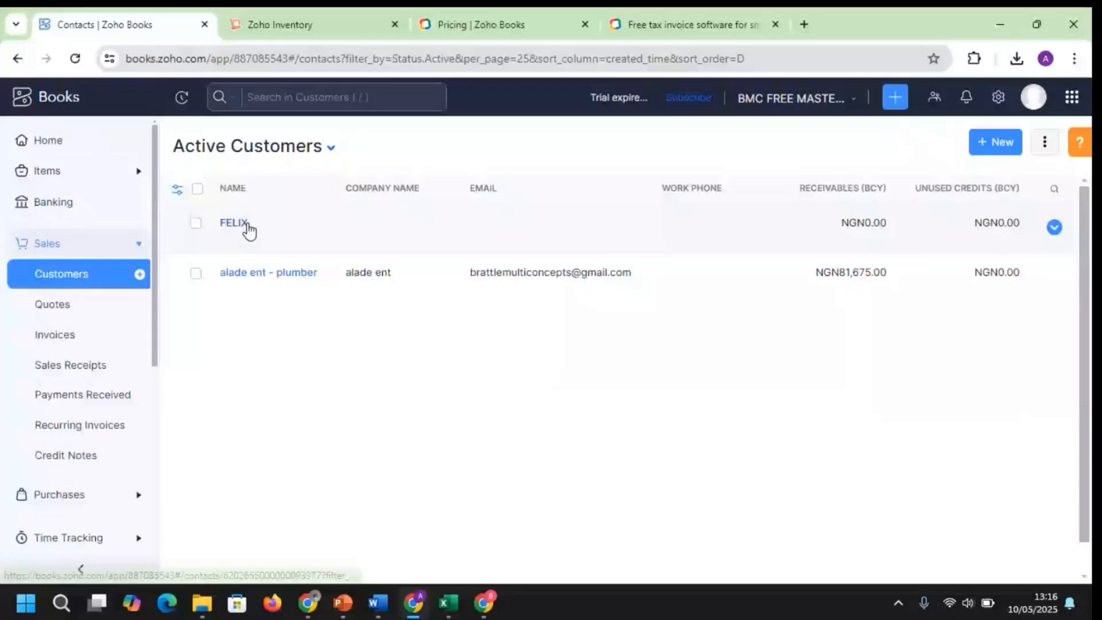
left_click(252, 273)
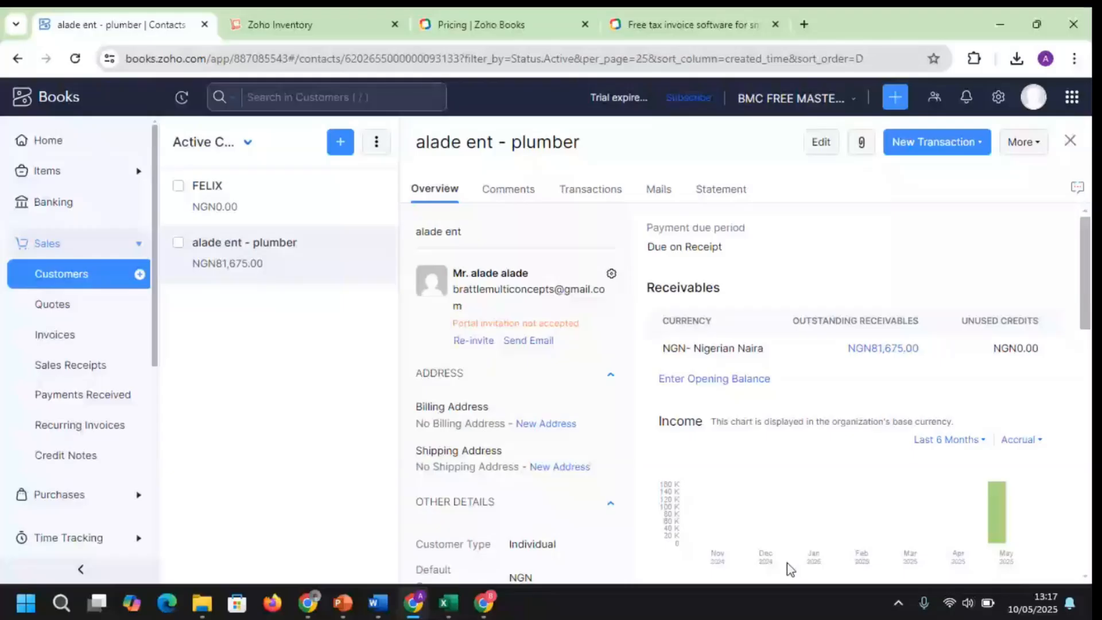
left_click(591, 193)
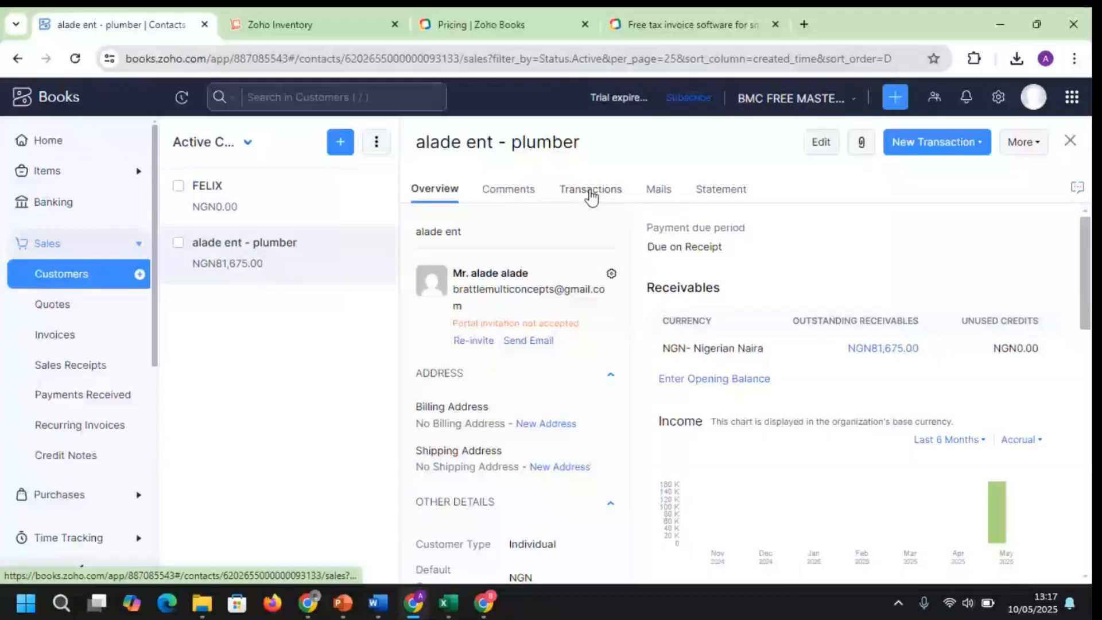
left_click(592, 197)
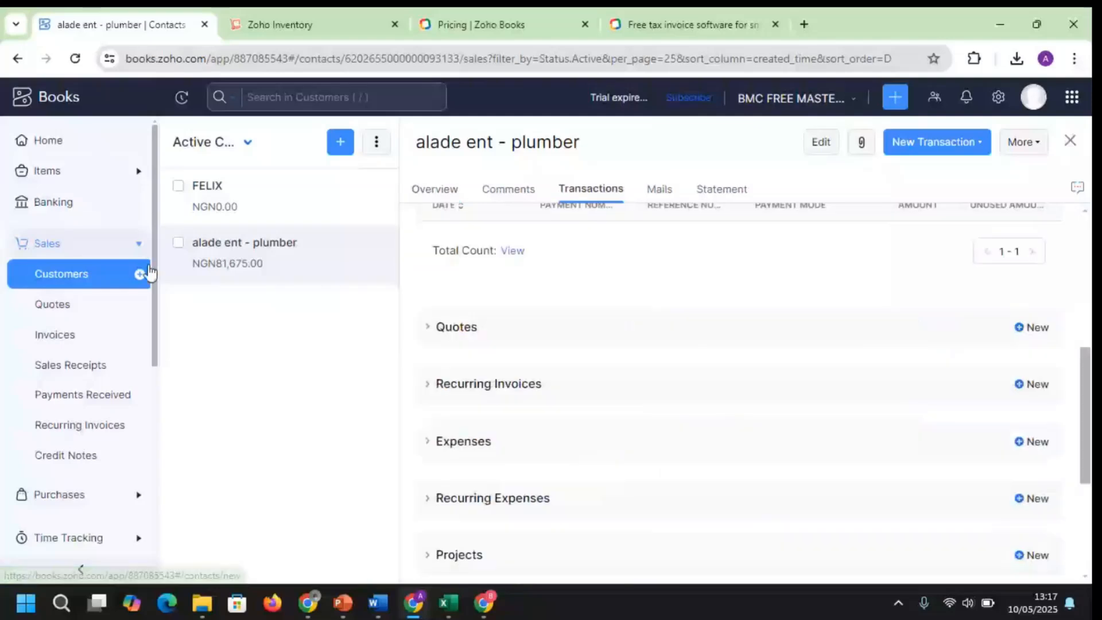
left_click(115, 247)
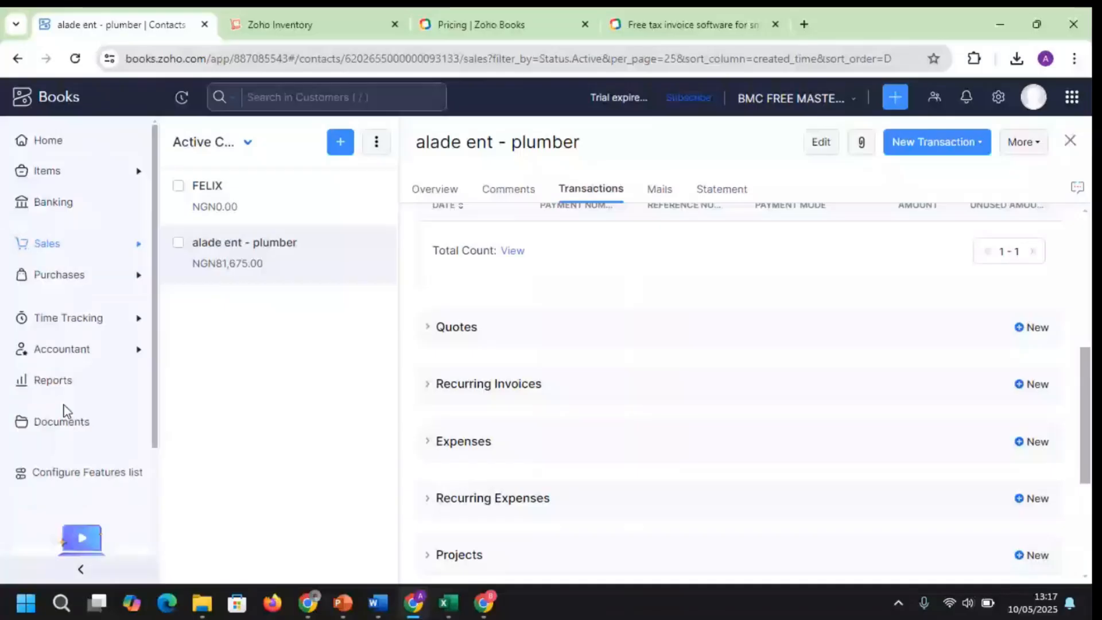
left_click(53, 380)
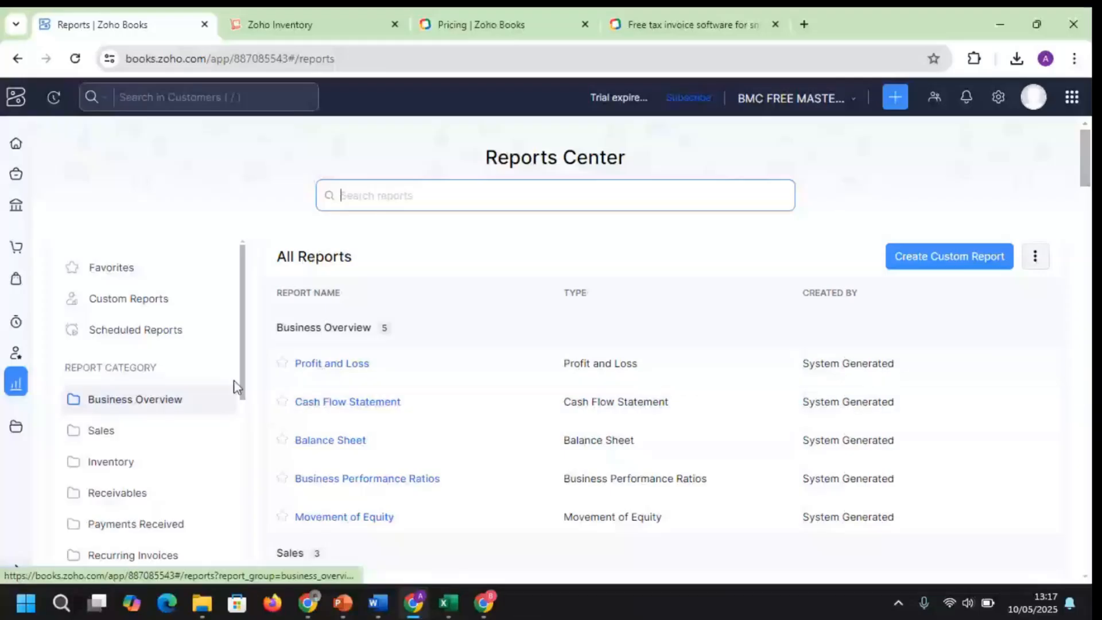
left_click_drag(244, 358, 241, 618)
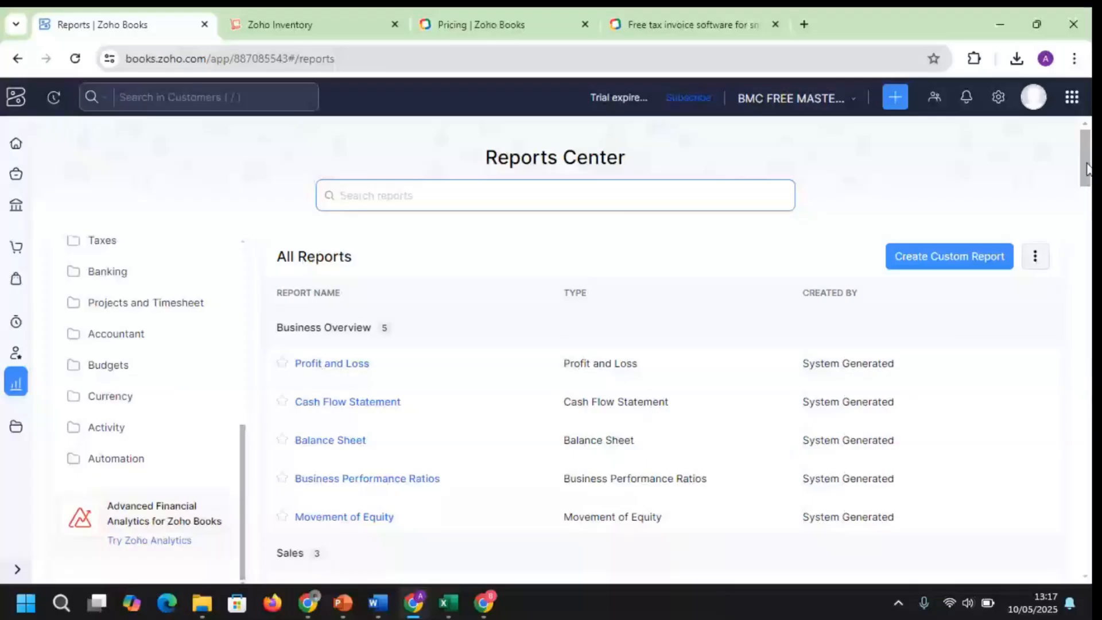
left_click_drag(1087, 168, 1087, 203)
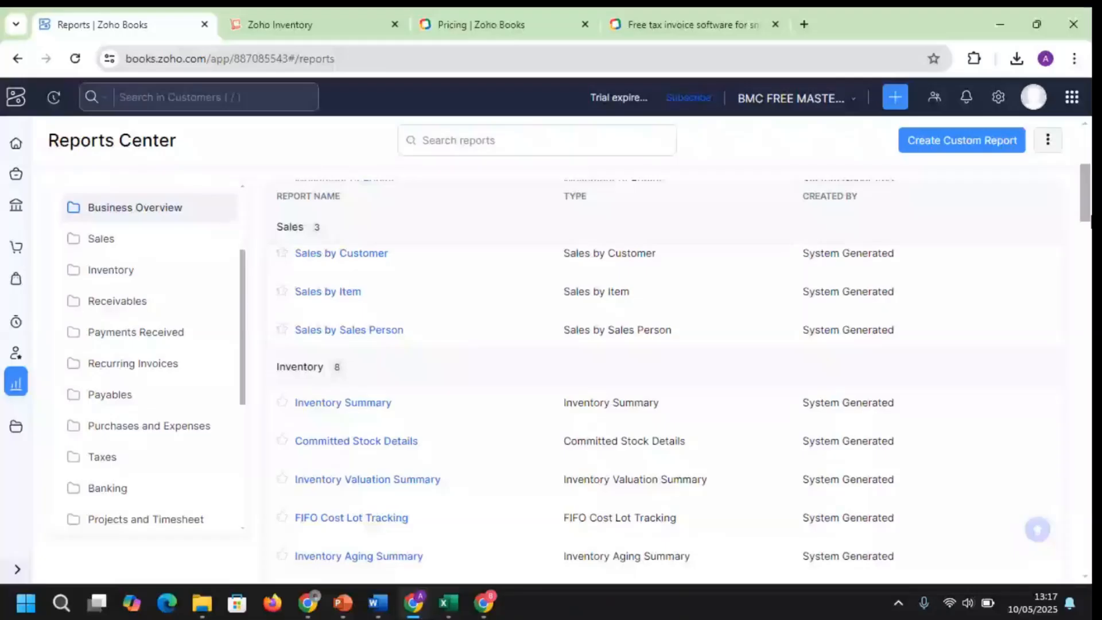
left_click_drag(1089, 210, 1089, 321)
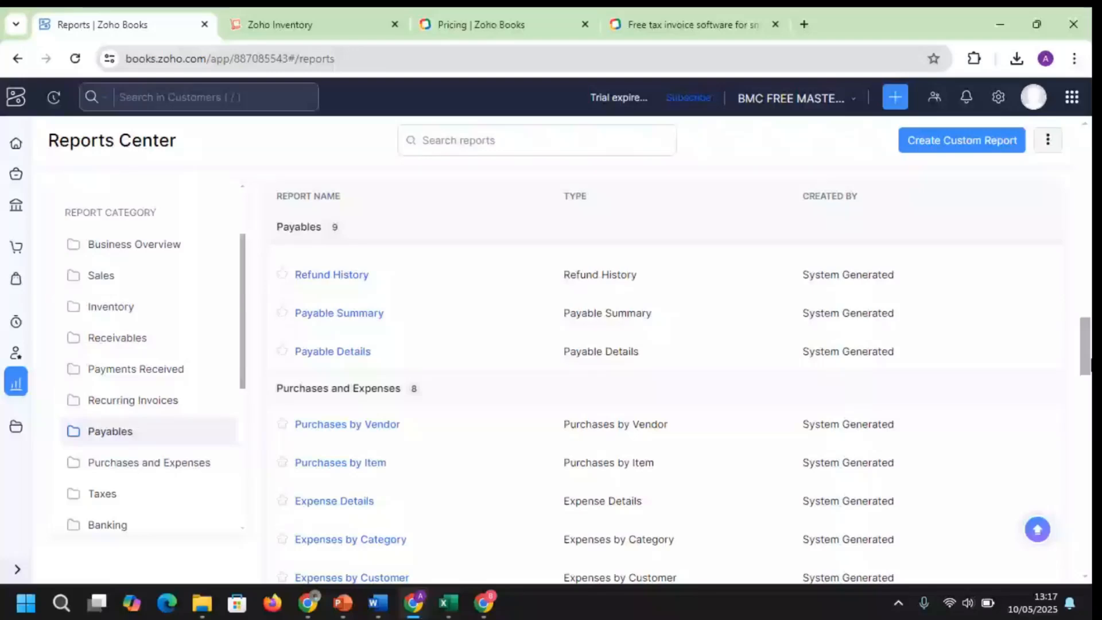
left_click_drag(1090, 362, 1090, 456)
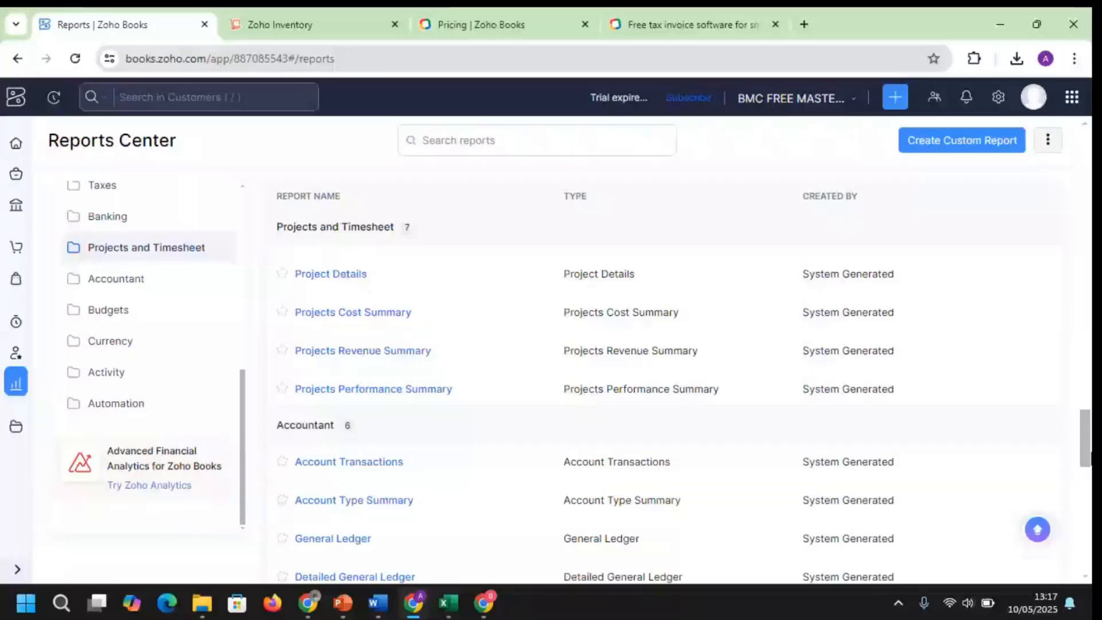
left_click_drag(1090, 457, 1058, 263)
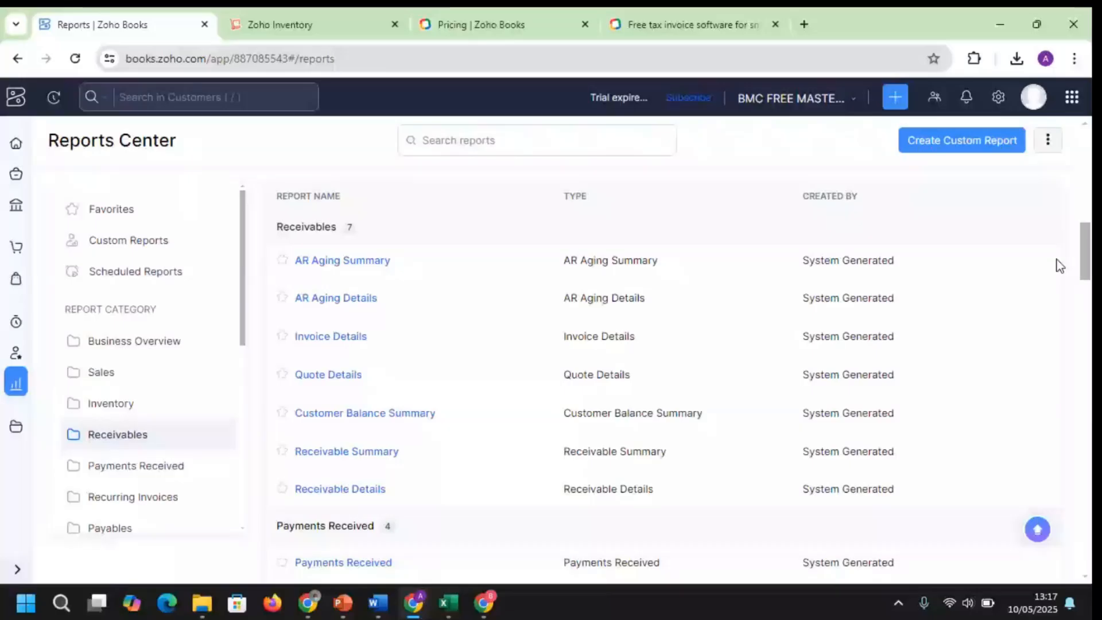
scroll(511, 444, "up", 1)
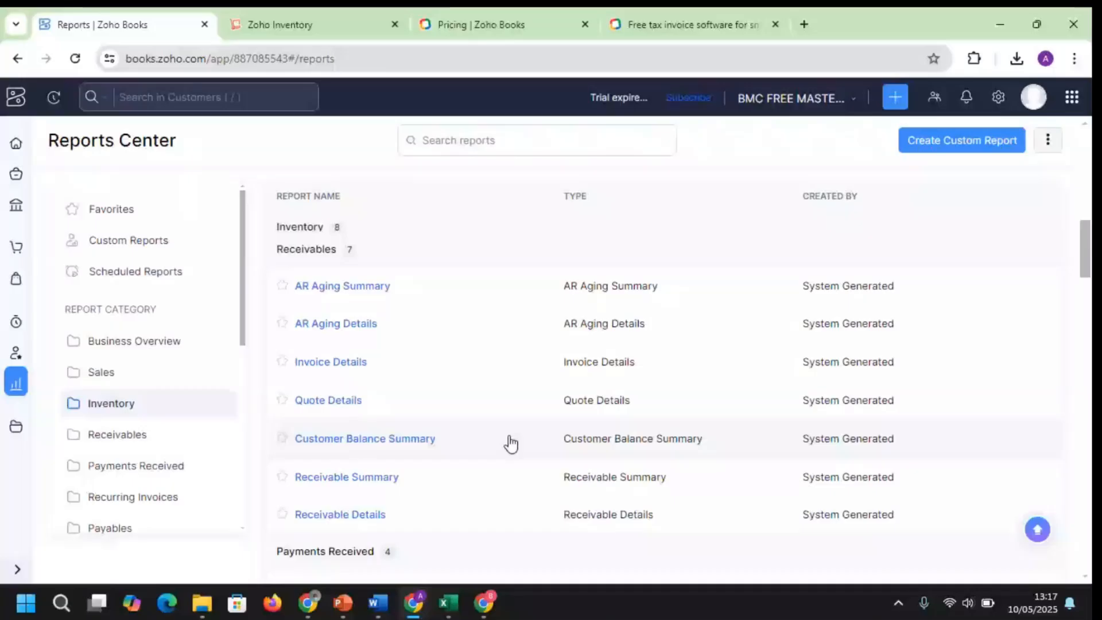
left_click_drag(1087, 259, 1087, 254)
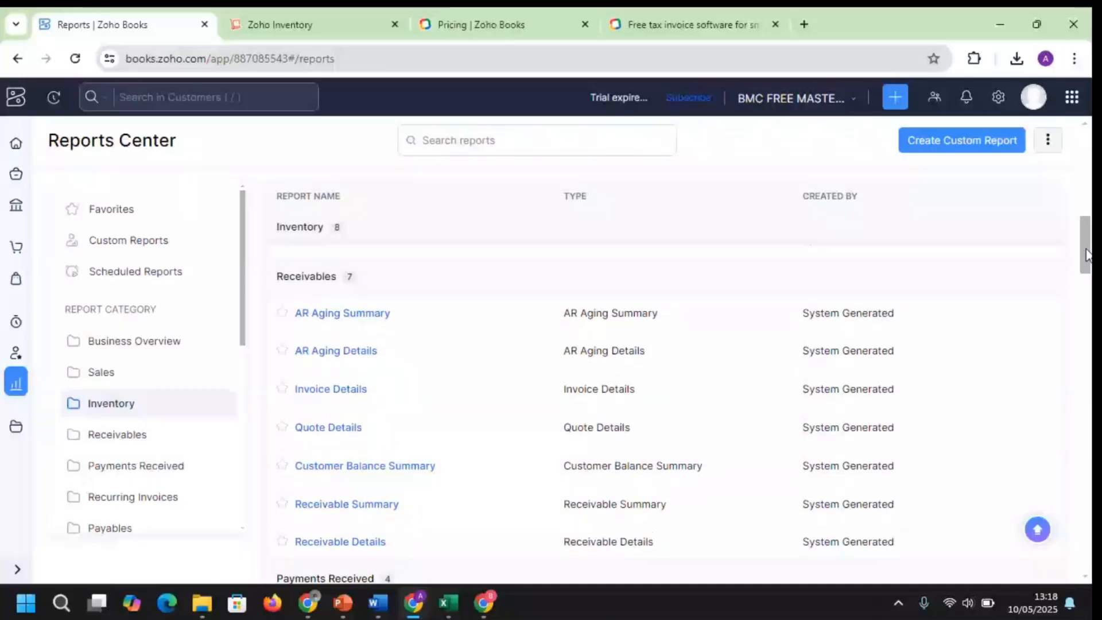
Check the Customer Balance Summary report and its More Filters, then go to the customer list
left_click(369, 468)
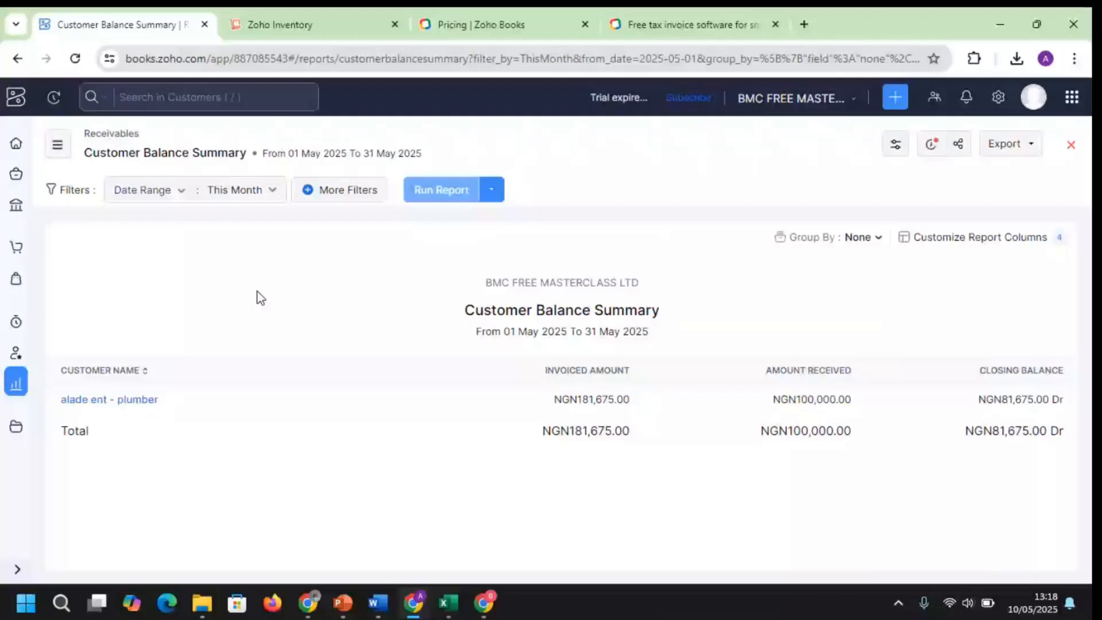
left_click(361, 193)
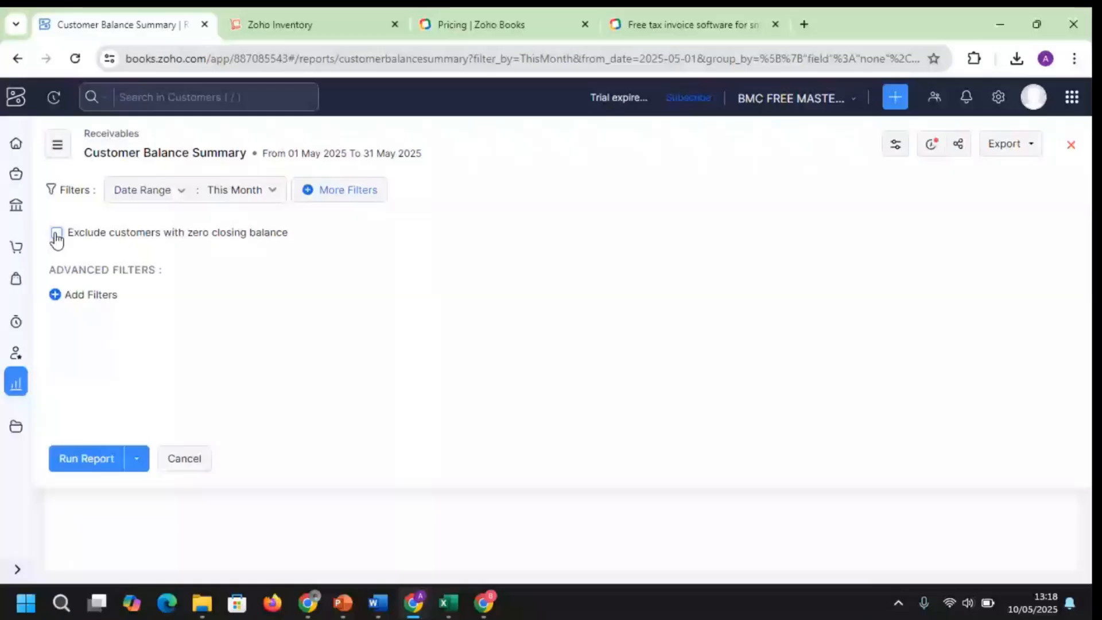
left_click(31, 237)
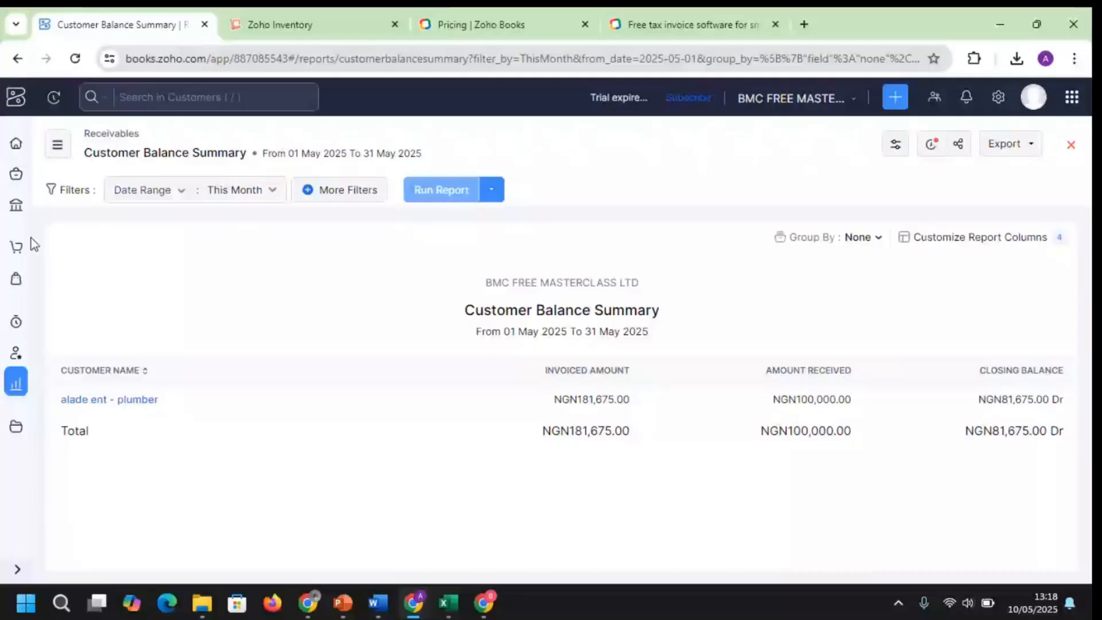
left_click(31, 238)
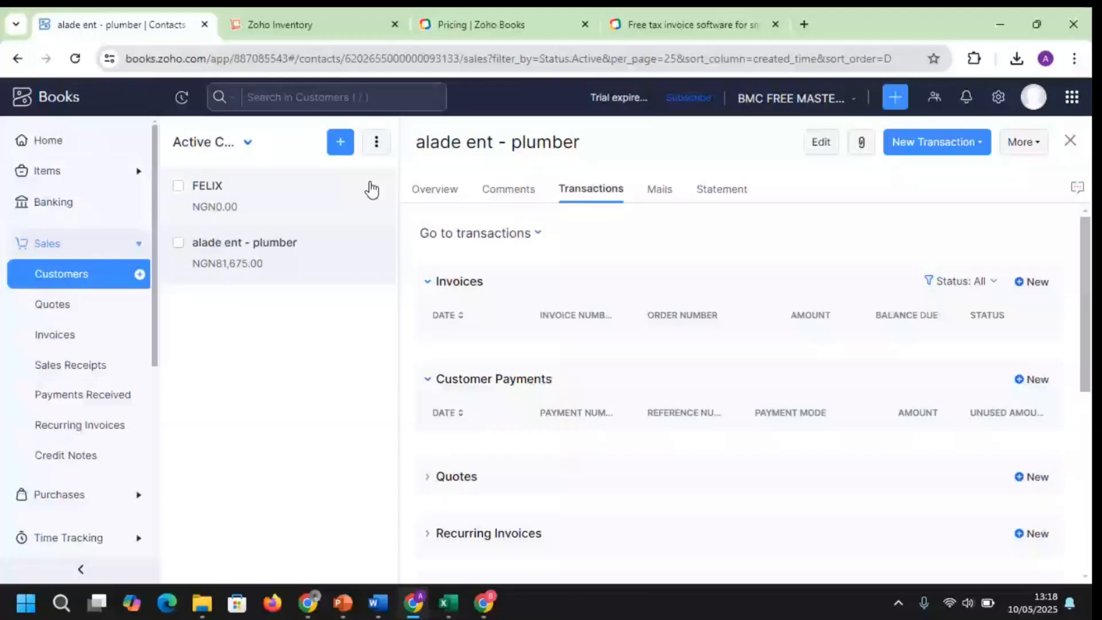
Sort the customer's invoices by Balance Due and scroll through its invoices and payments
left_click_drag(1083, 276, 1082, 311)
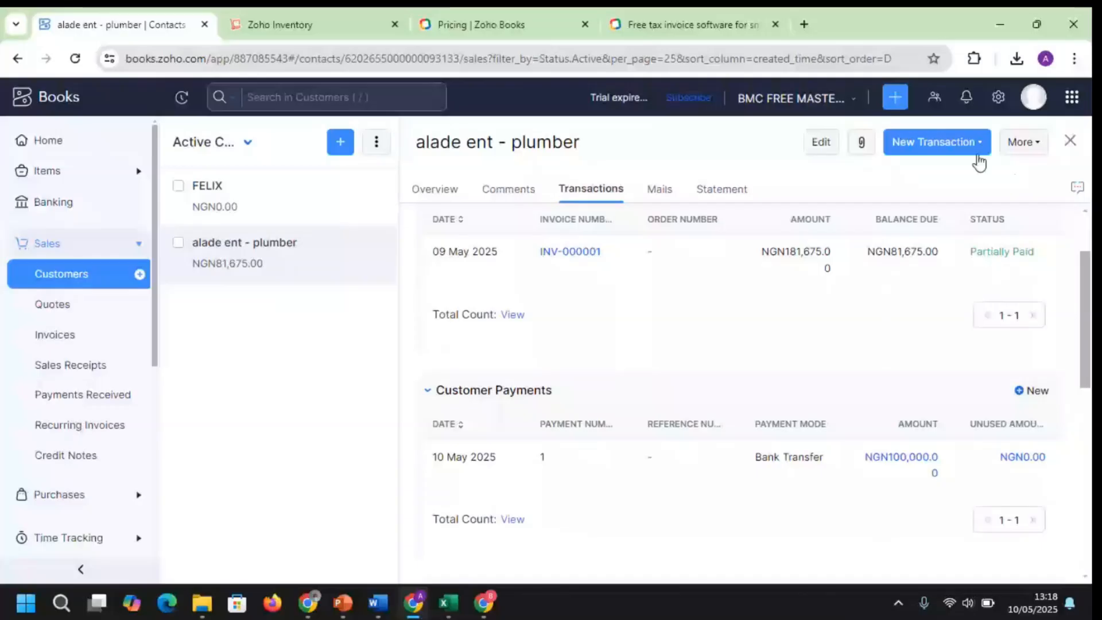
left_click(932, 224)
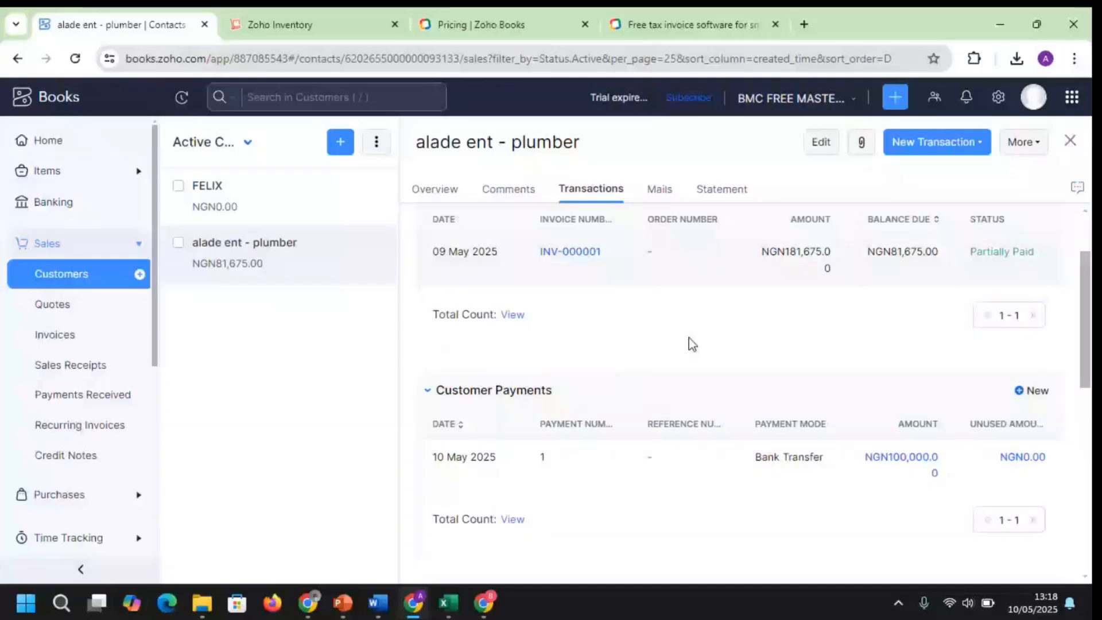
left_click_drag(1085, 253, 855, 177)
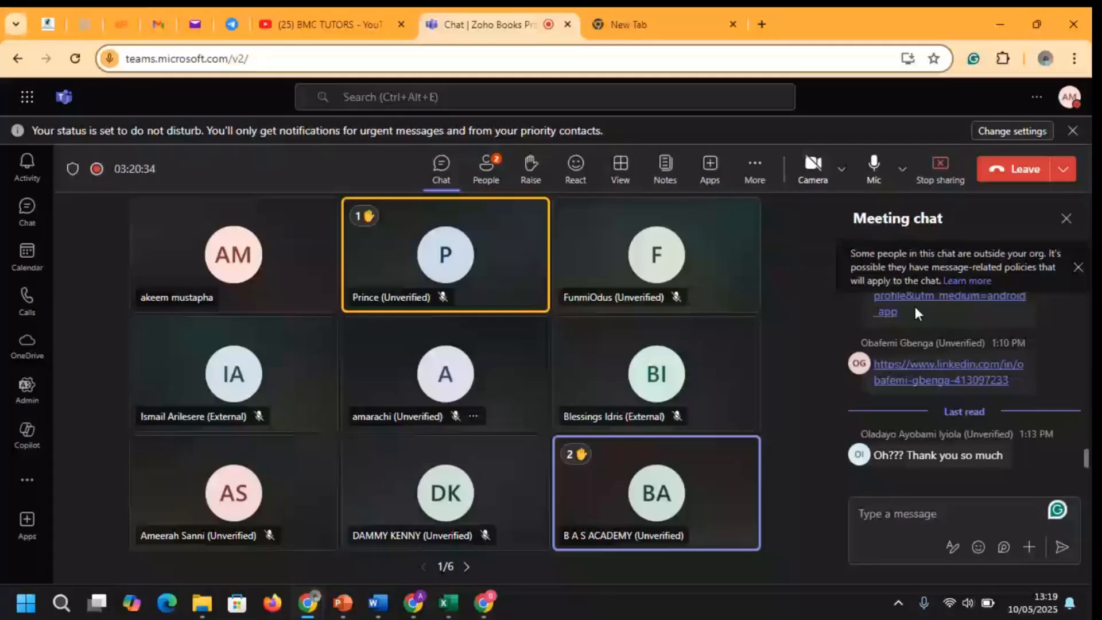
Open the chat's LinkedIn link, Connect with 'Send without a note', and close the profile tab
left_click_drag(1085, 460, 1083, 453)
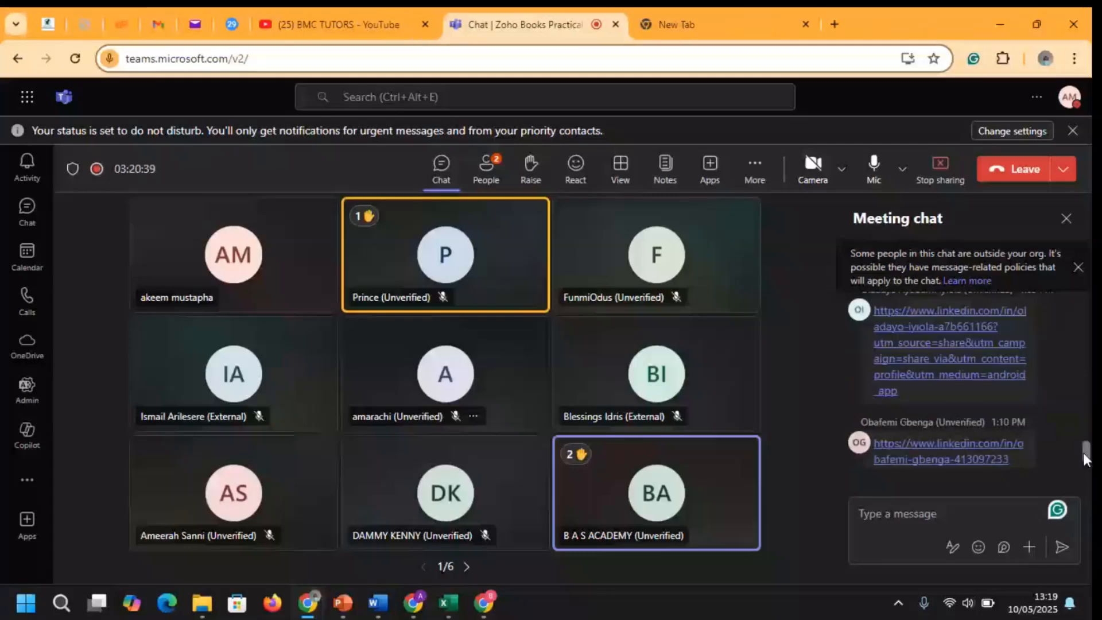
left_click(947, 374)
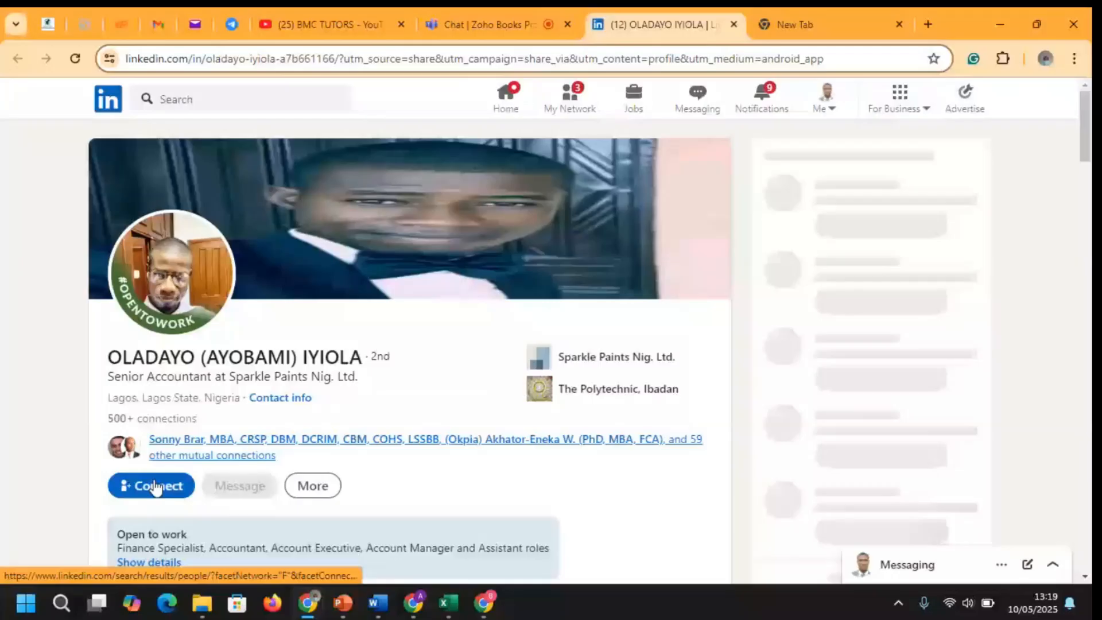
left_click(156, 486)
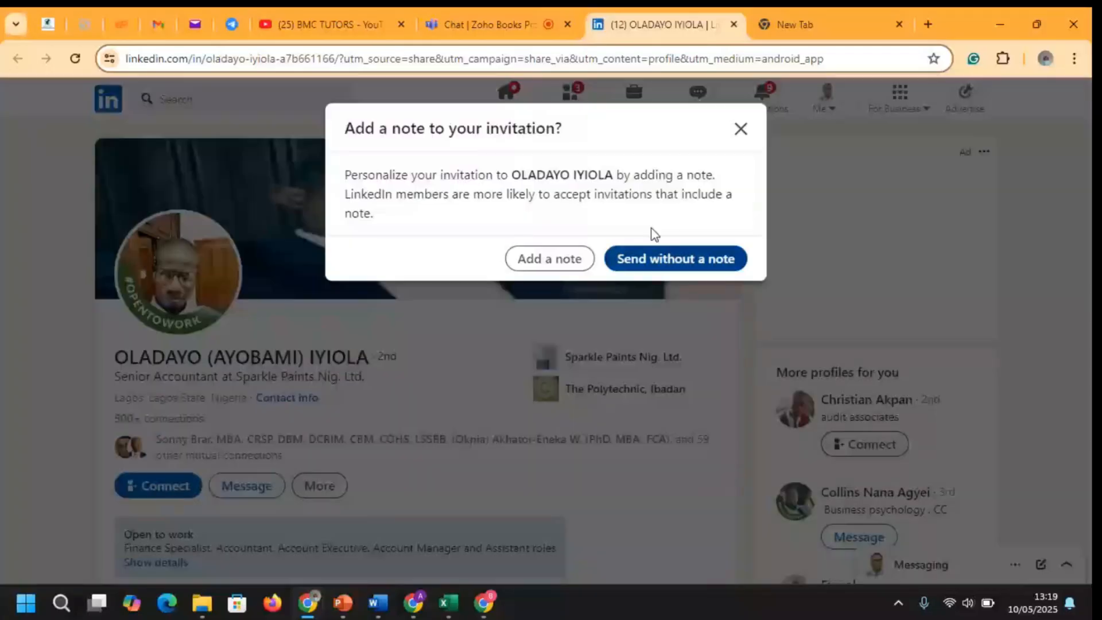
left_click(675, 259)
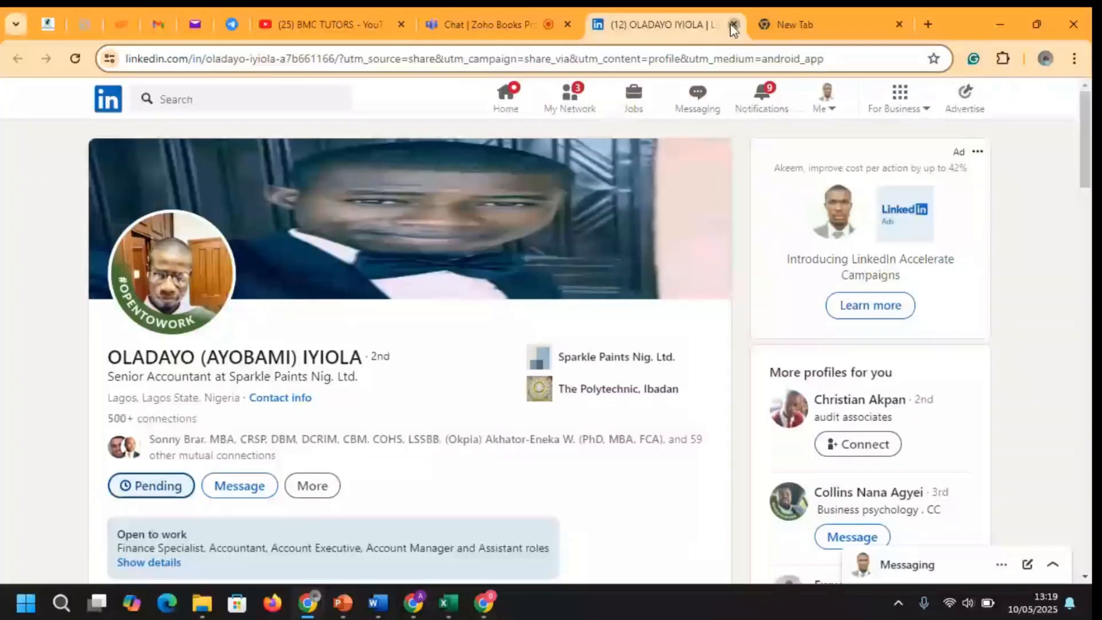
left_click(731, 25)
Close the LinkedIn tab, type and clear a search ('KIN', 'LINK'), and return to Zoho Books
left_click(708, 24)
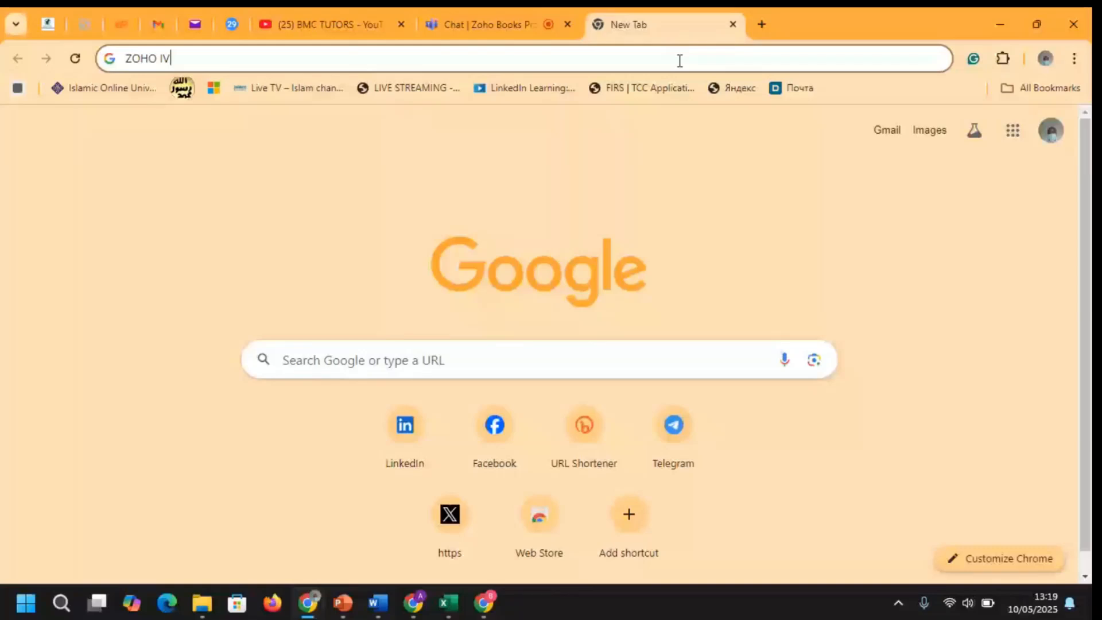
type("KIN")
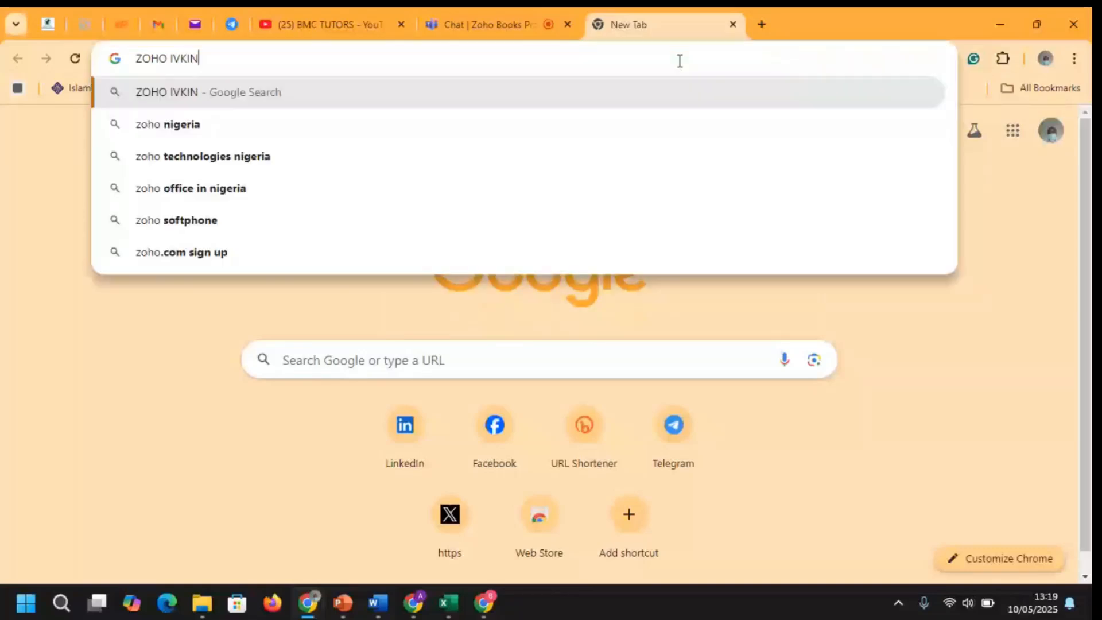
key("BackSpace")
key("BackSpace")
key("BackSpace")
key("BackSpace")
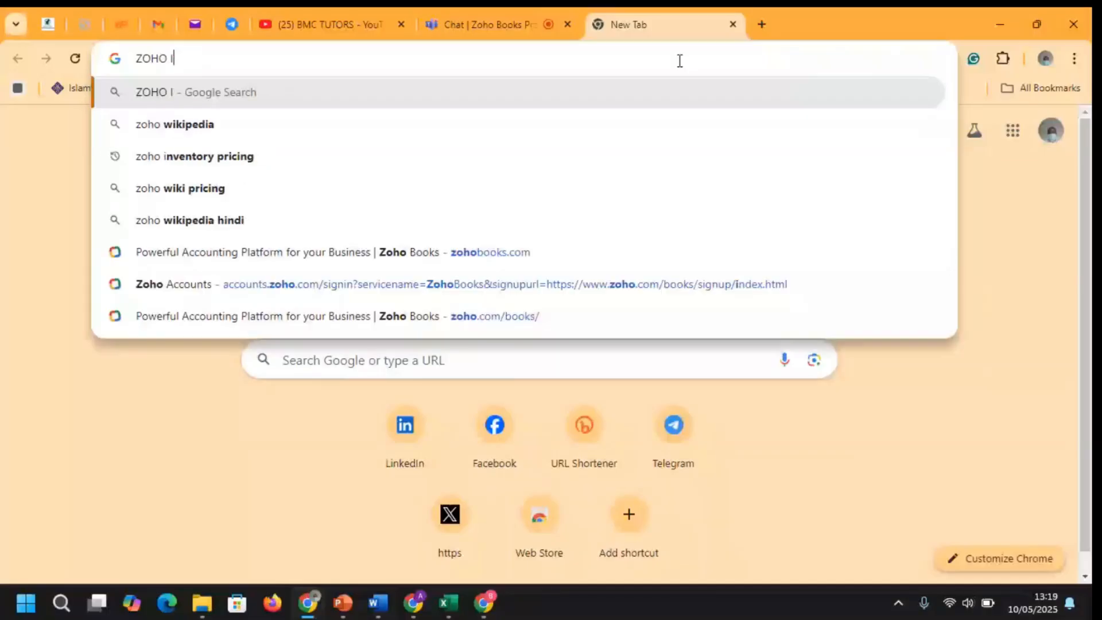
key("BackSpace")
type("LINK")
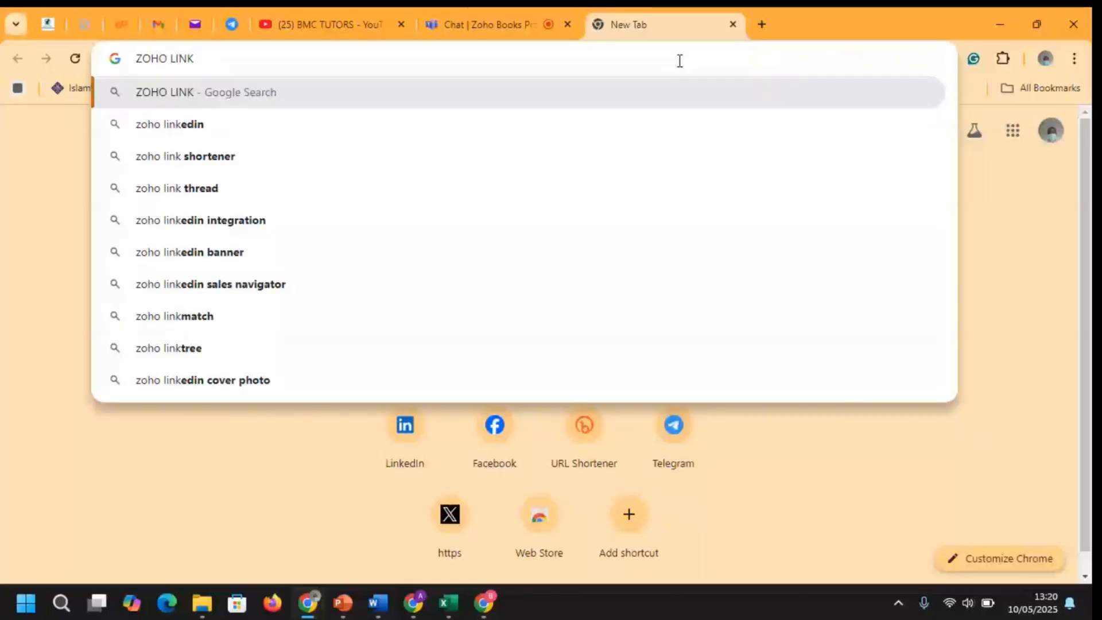
key("BackSpace")
key("BackSpace")
key("BackSpace")
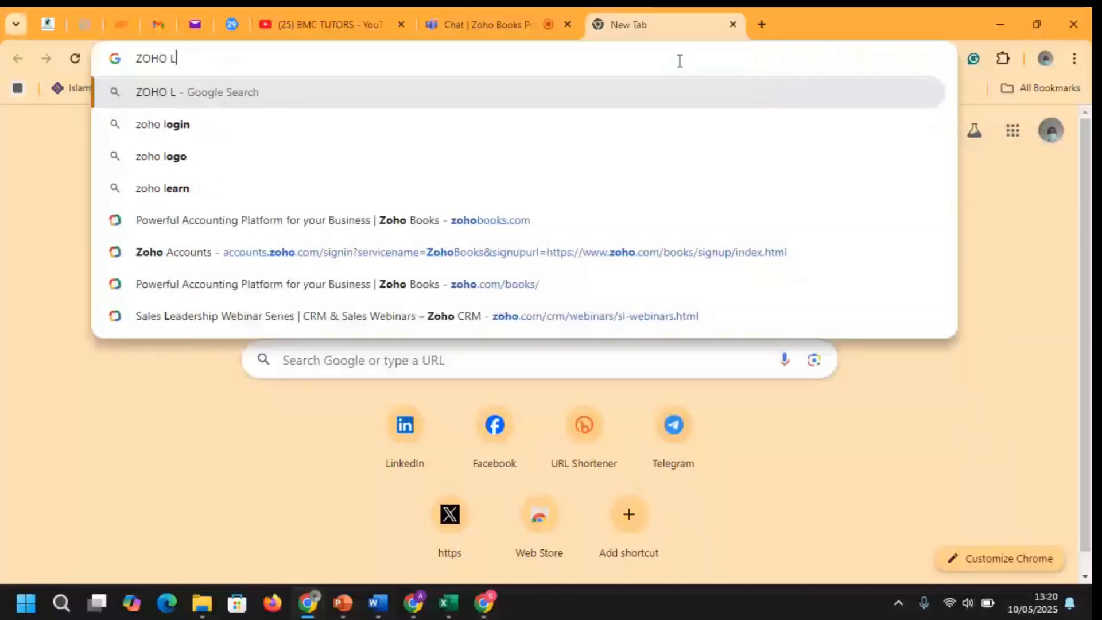
key("Escape")
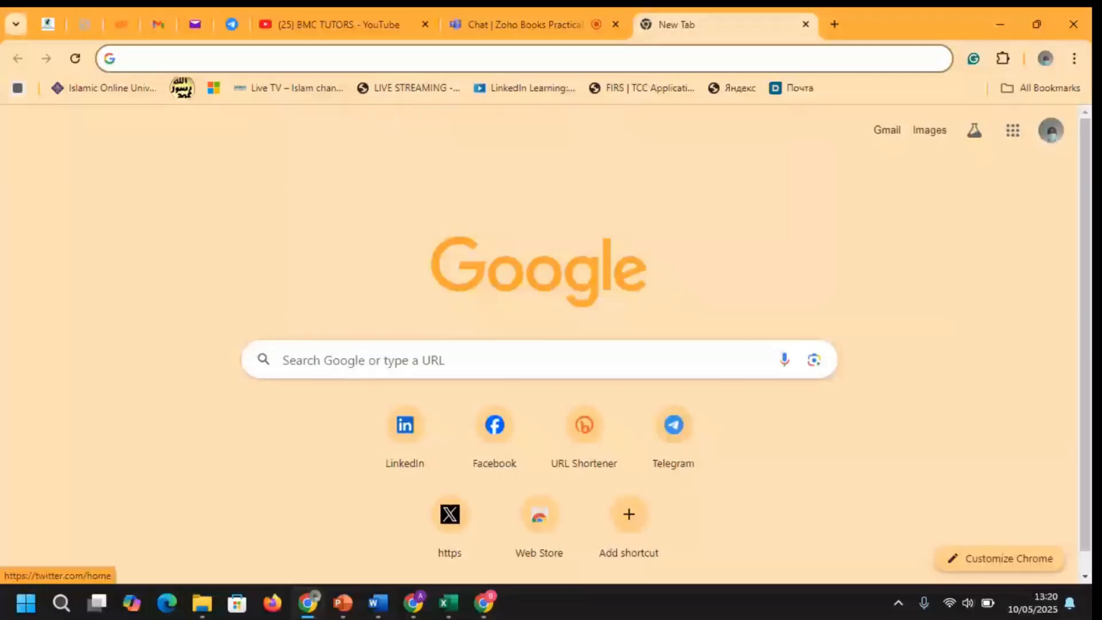
left_click(414, 602)
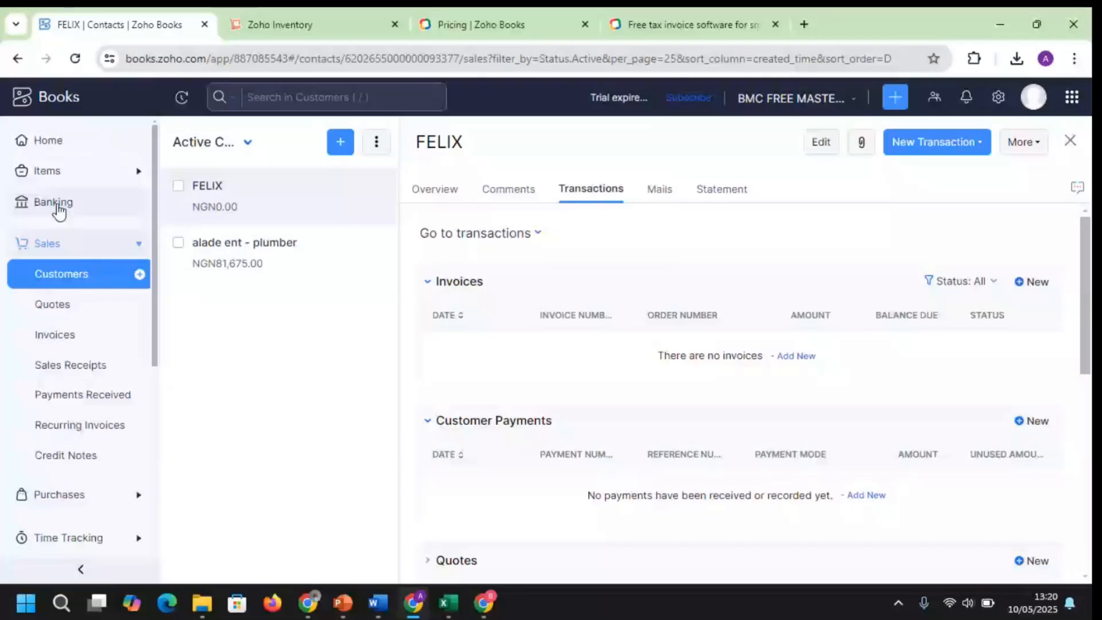
From the Banking statement import page, download sample_bankstatement.csv via Download sample file
left_click(54, 202)
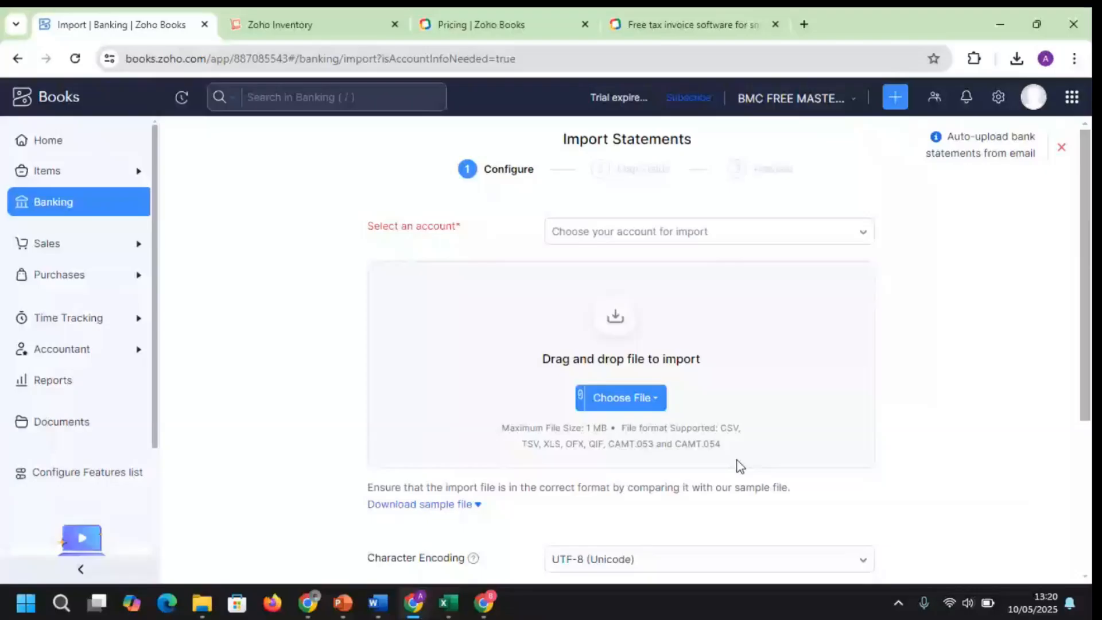
scroll(736, 463, "down", 3)
left_click(429, 298)
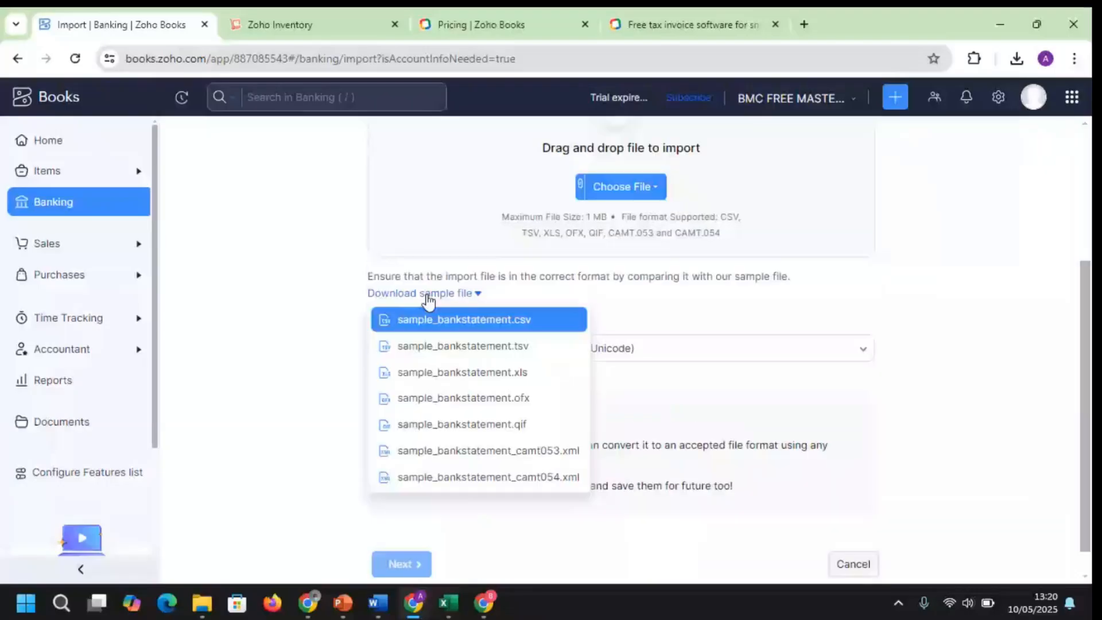
left_click(473, 323)
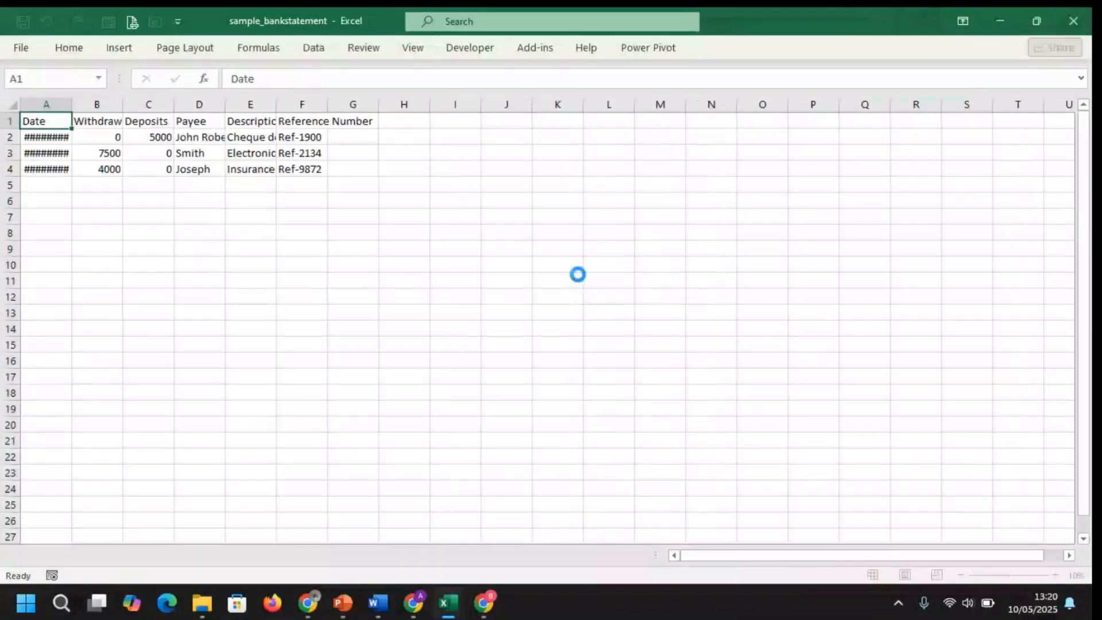
Widen the sample statement's columns B, C and E so Withdrawals and descriptions show fully
left_click(578, 275)
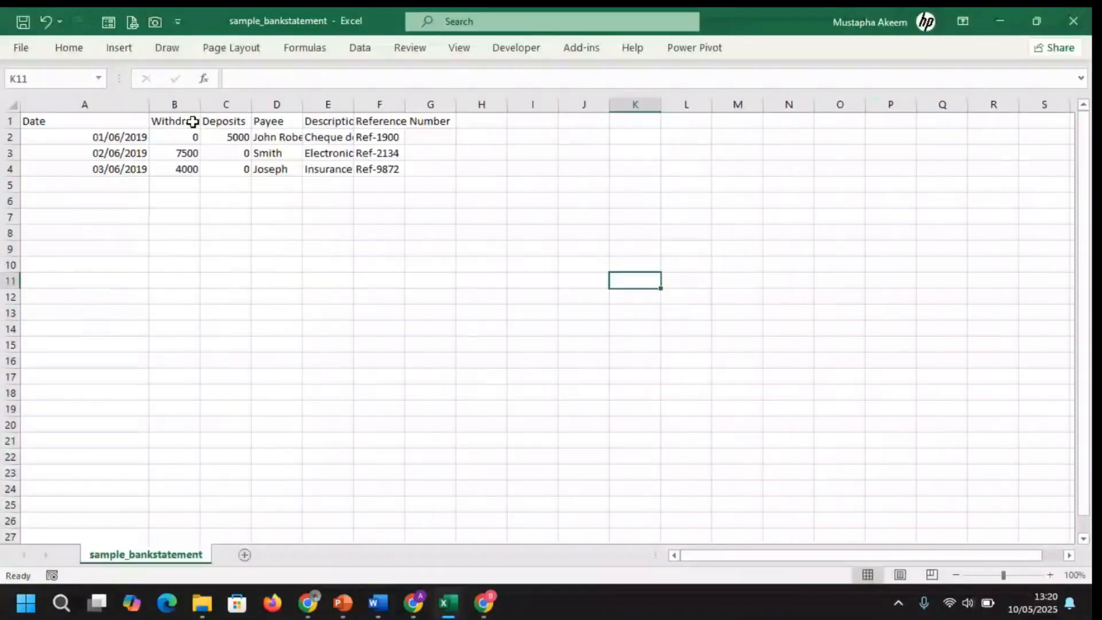
left_click_drag(200, 105, 513, 104)
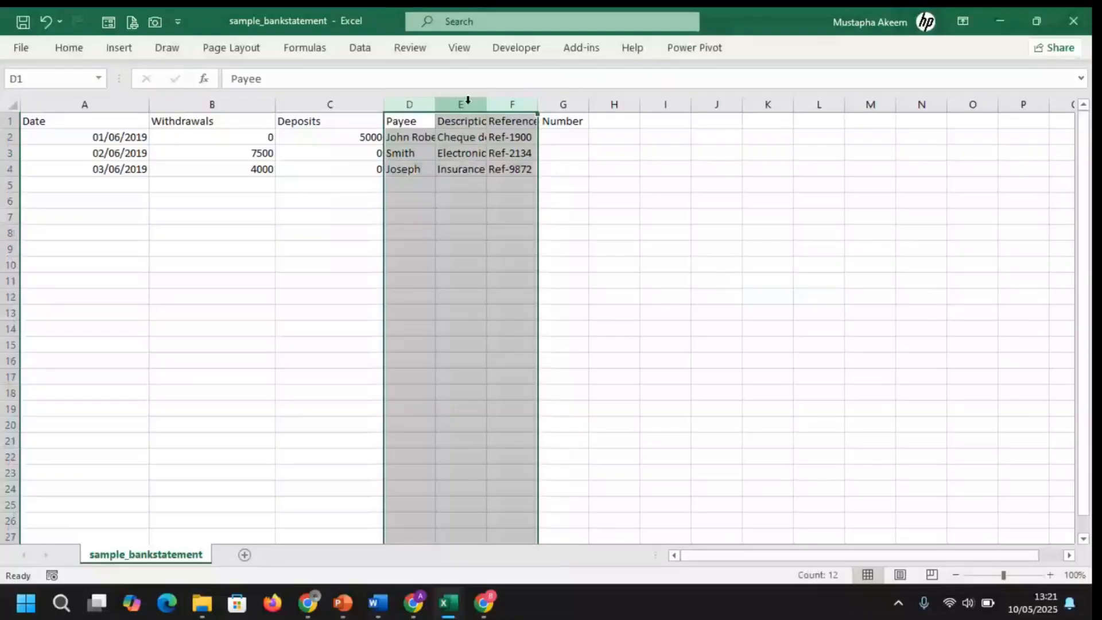
left_click_drag(436, 103, 469, 104)
left_click(513, 107)
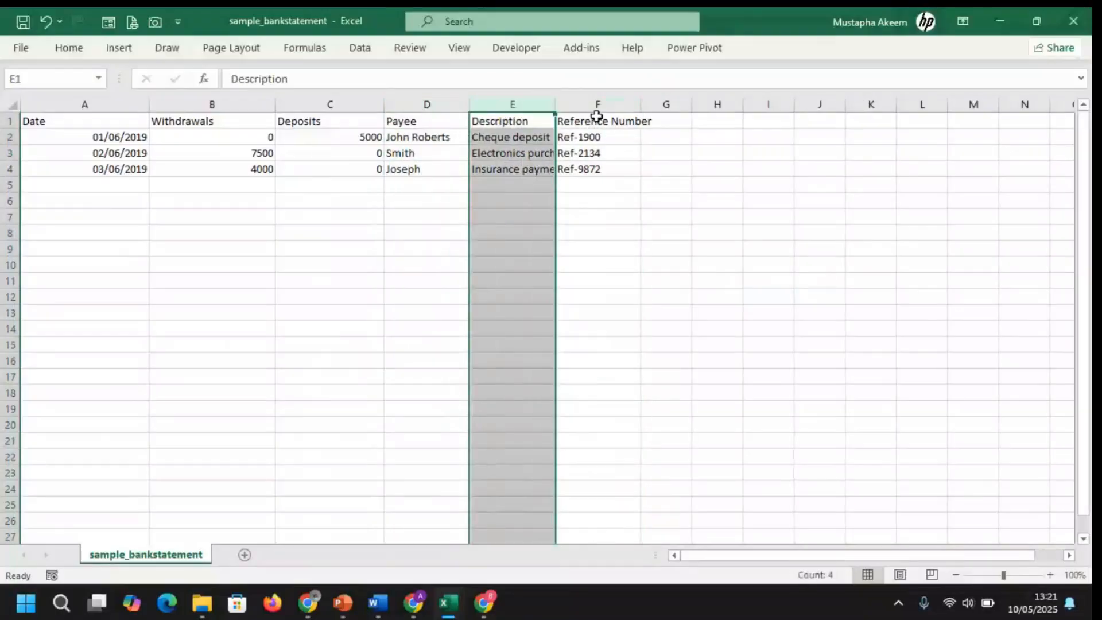
left_click(605, 104)
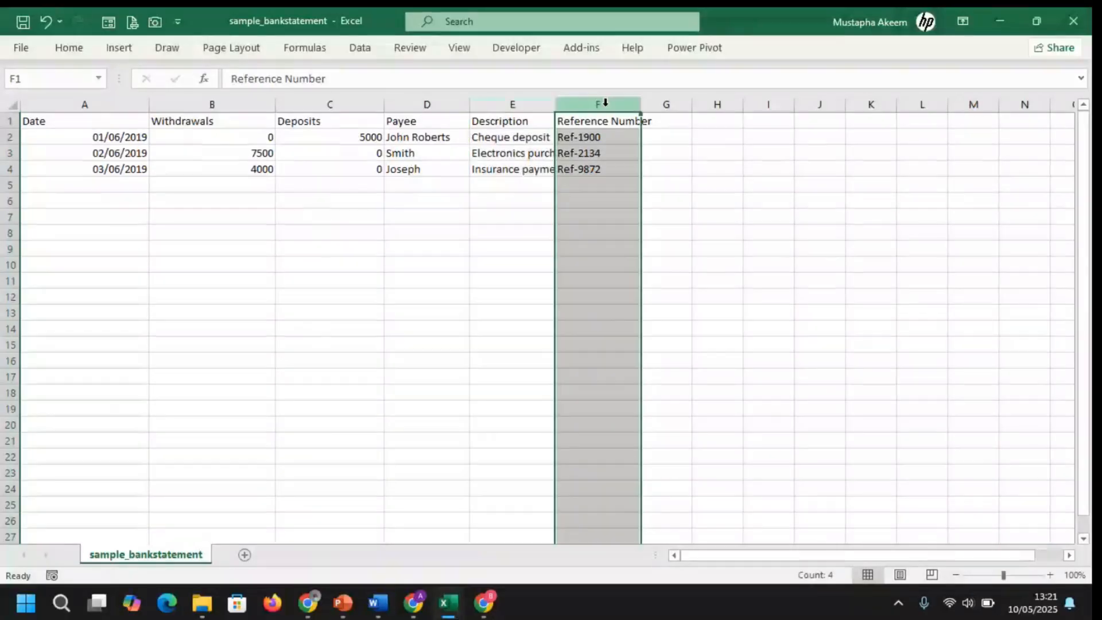
left_click_drag(555, 104, 641, 105)
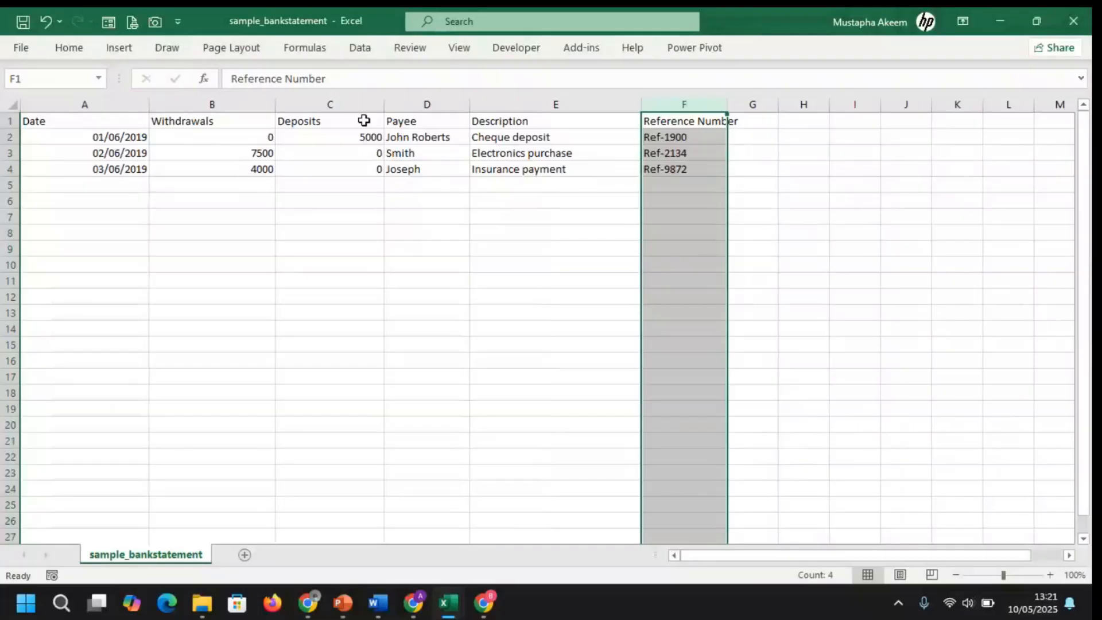
Select the Date and Withdrawals columns and data A2:E5, then minimize the workbook
left_click(91, 101)
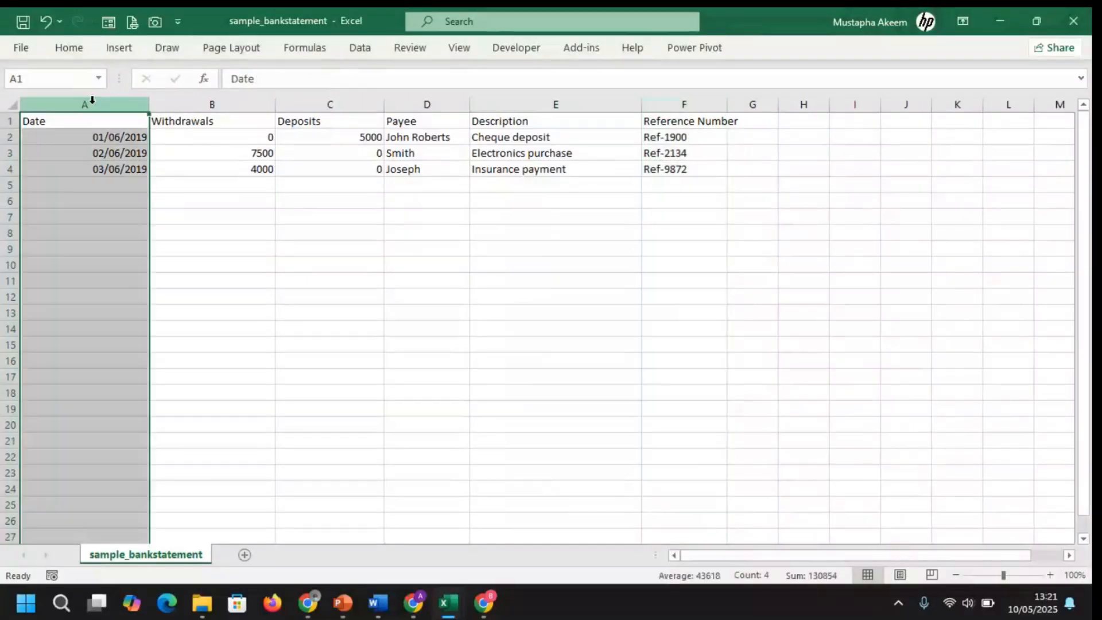
left_click(195, 96)
left_click(66, 140)
left_click_drag(67, 140, 554, 216)
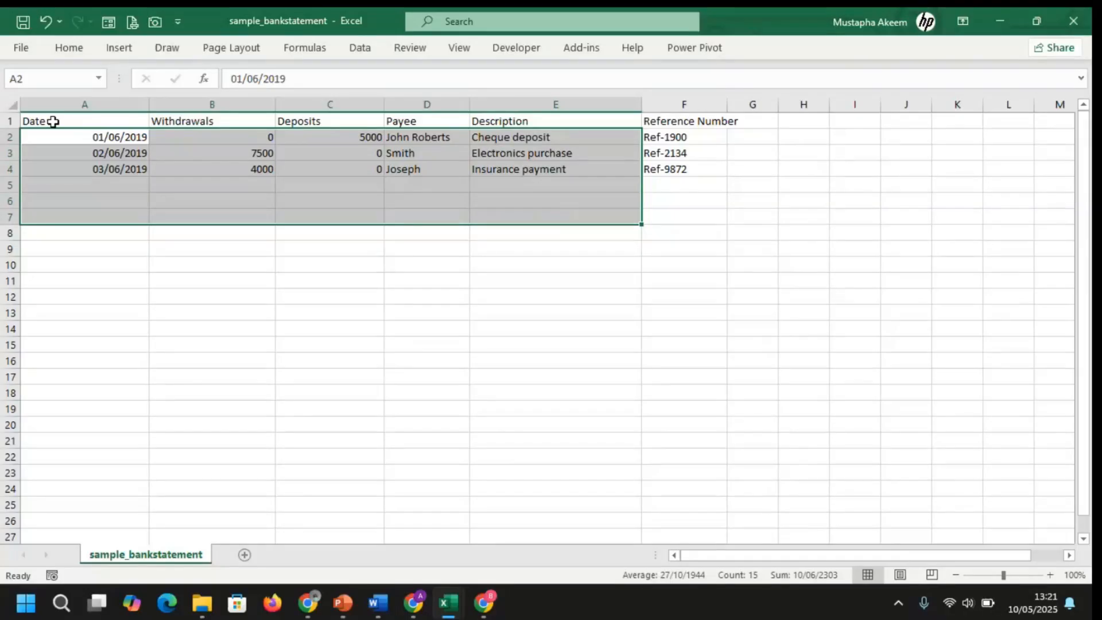
left_click(999, 23)
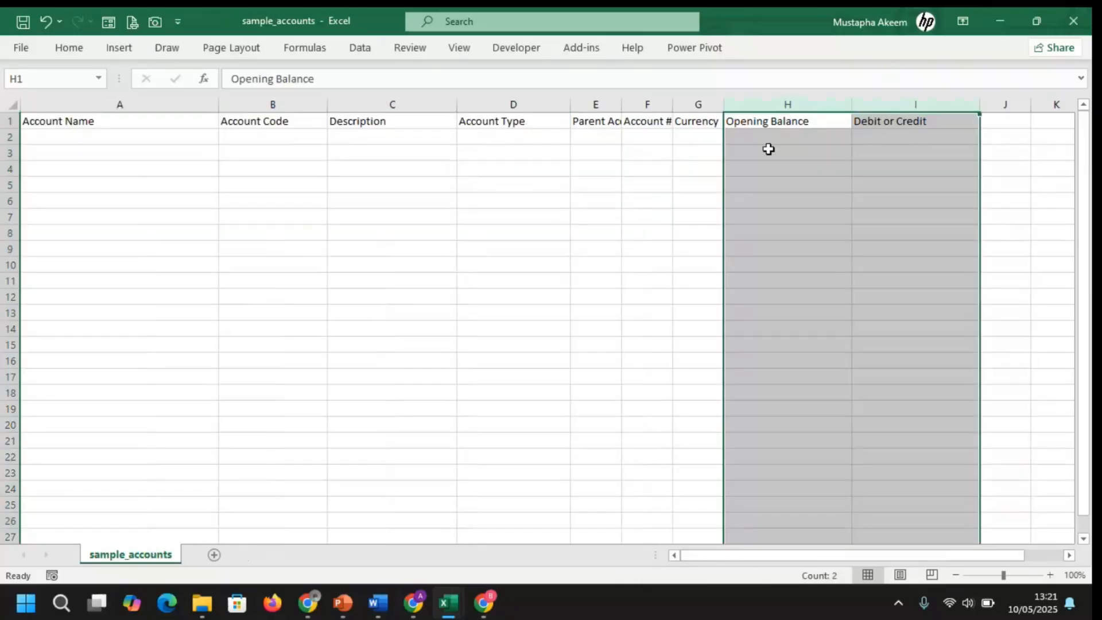
mouse_move(413, 602)
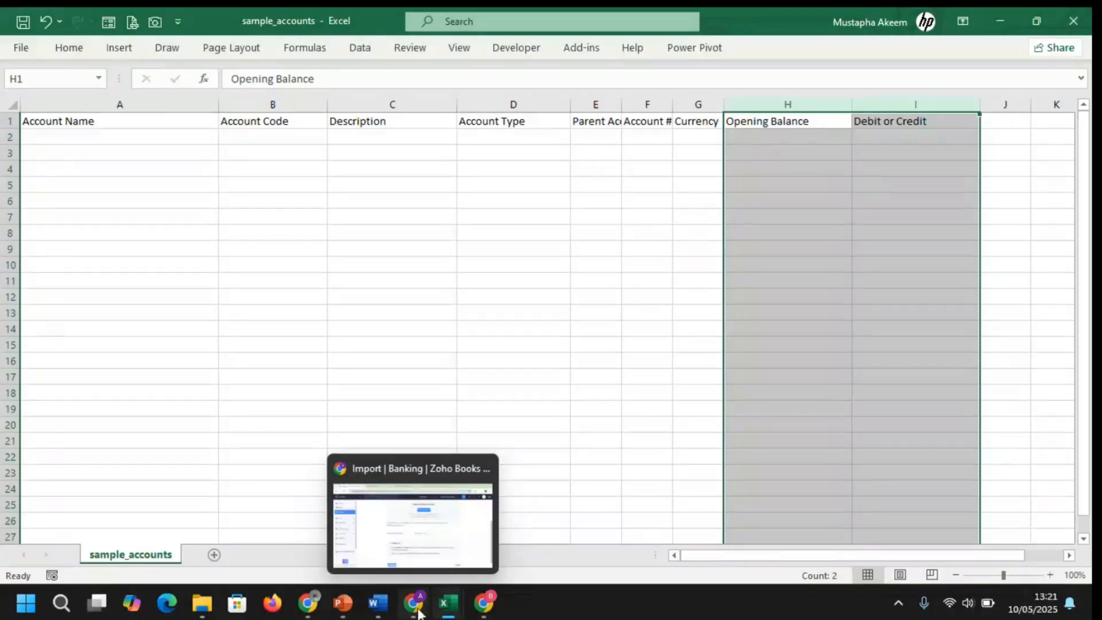
Close the Import Statements page to return to Zoho Books' Banking Overview
mouse_move(418, 545)
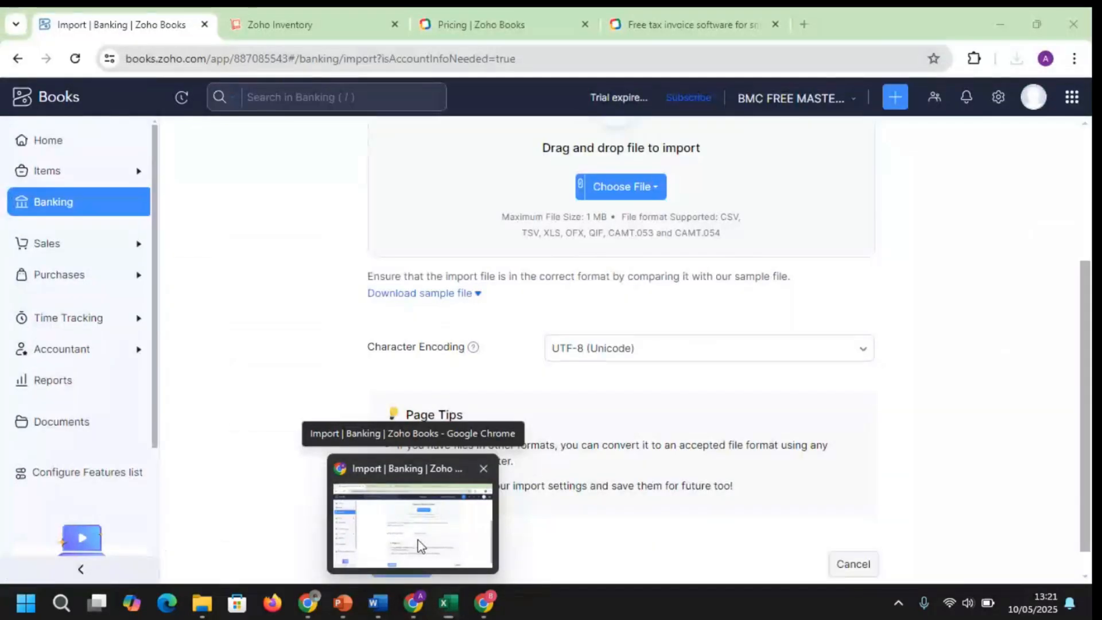
left_click(418, 540)
left_click_drag(1088, 394, 1087, 245)
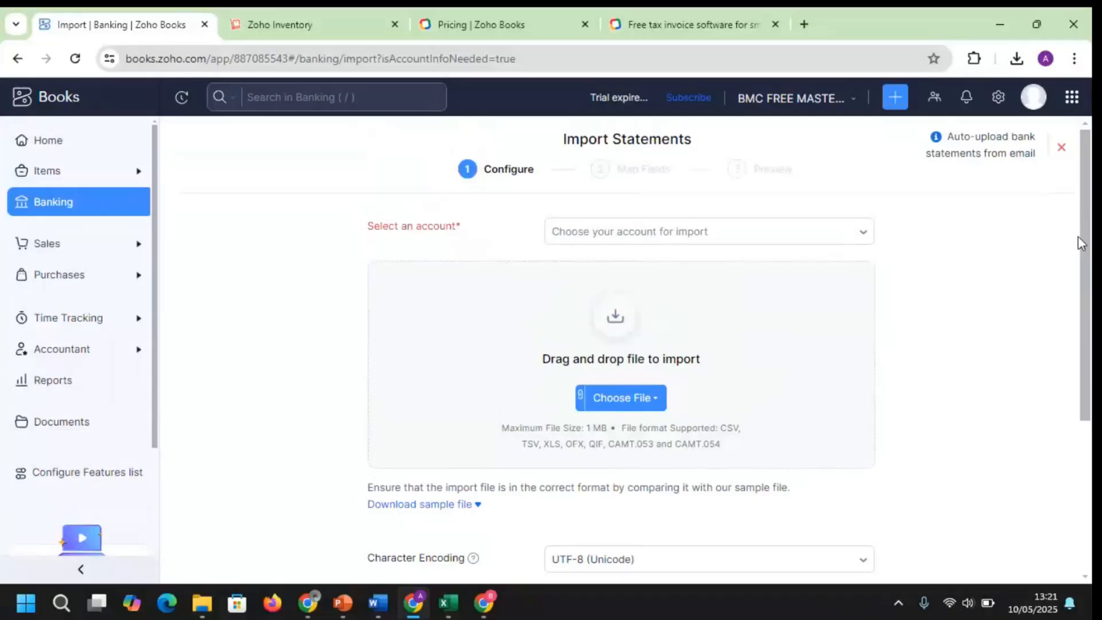
left_click(1062, 150)
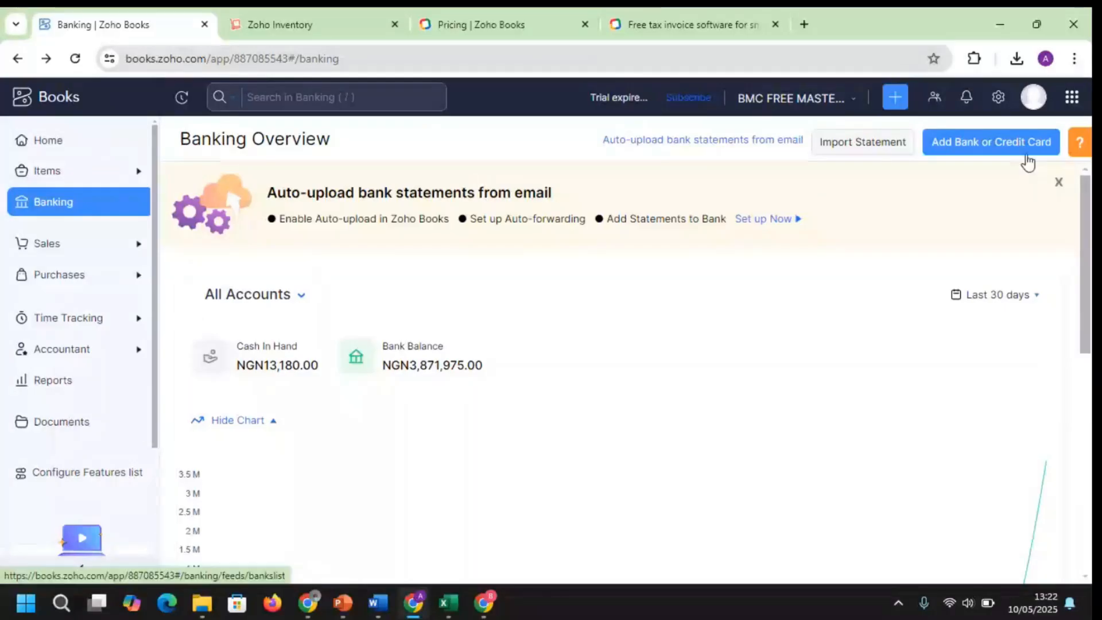
Show the Organizations panel with both trial organisations, BMC FREE MASTERCLASS LTD as current
left_click(851, 109)
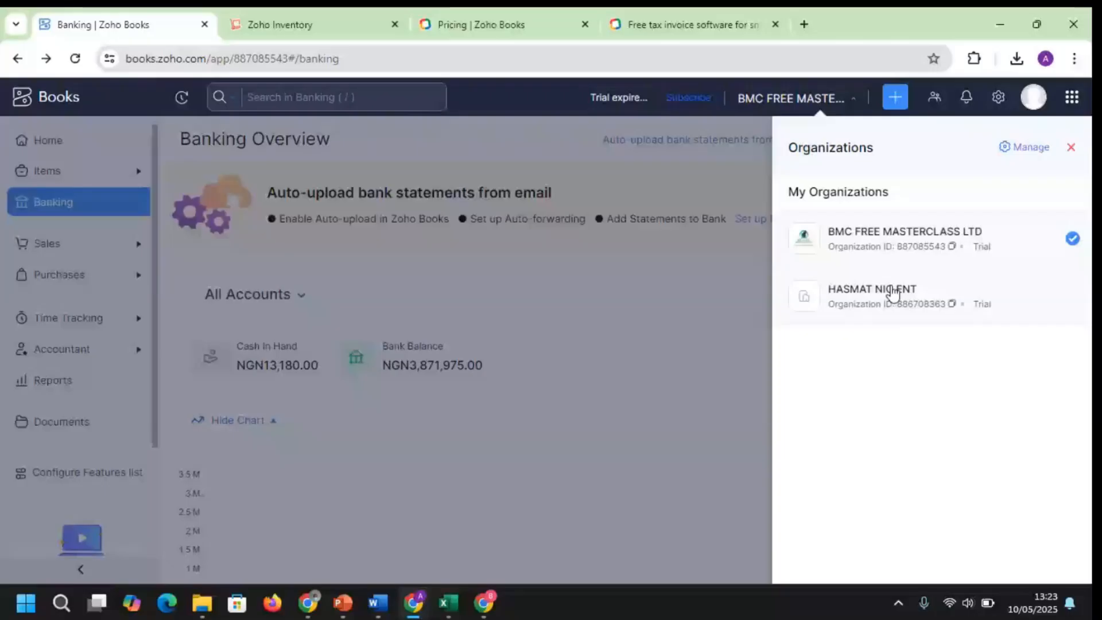
mouse_move(307, 603)
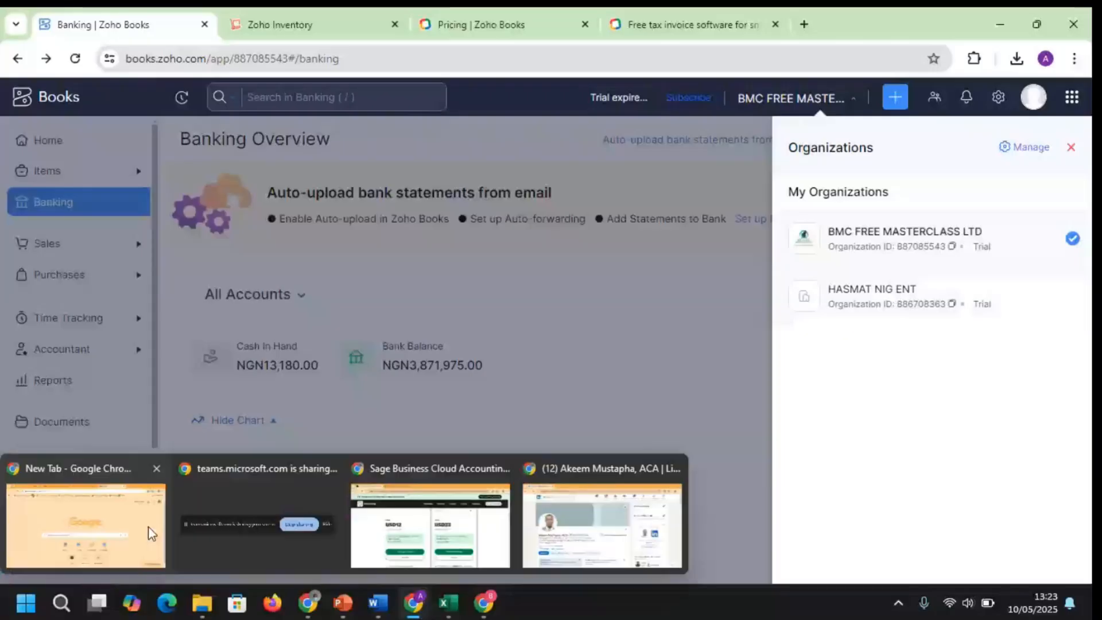
In the Teams meeting, lower a participant's raised hand from their tile
left_click(151, 534)
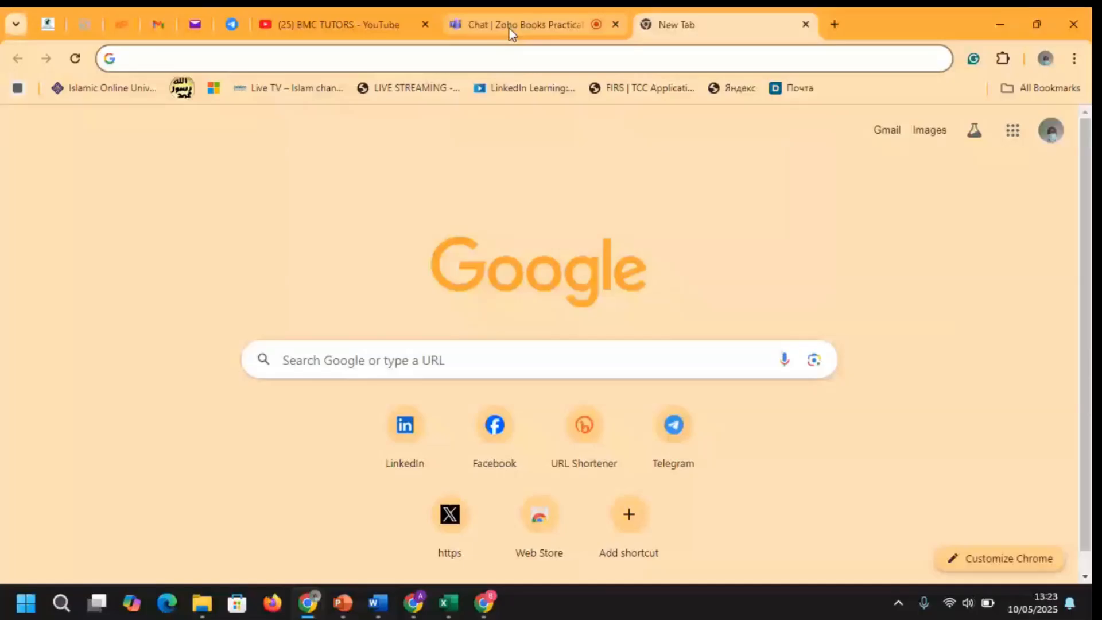
left_click(509, 28)
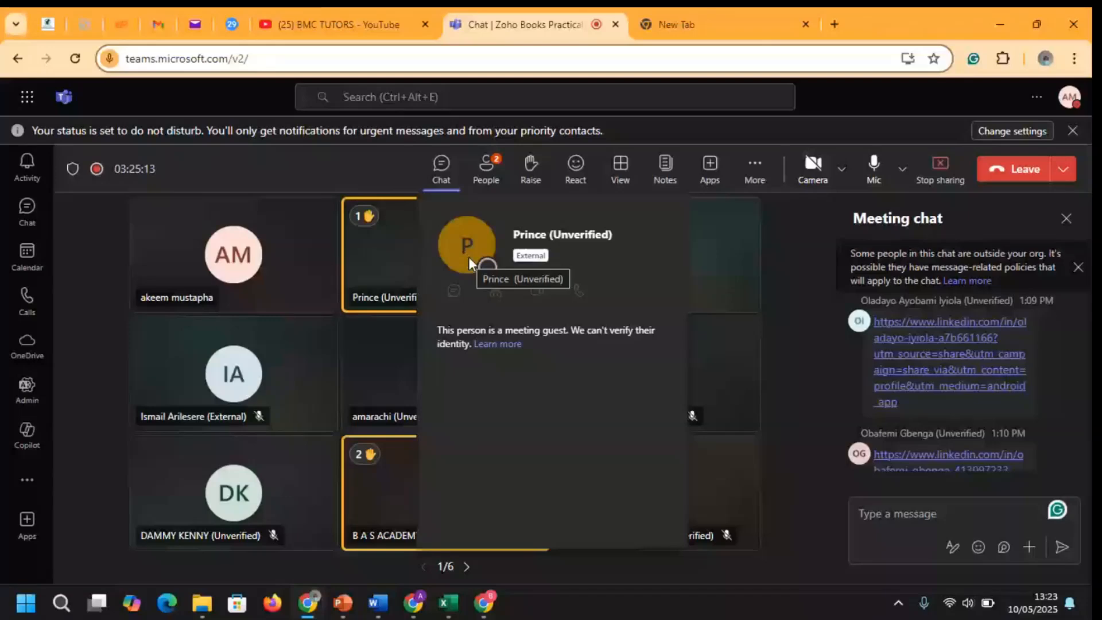
right_click(390, 409)
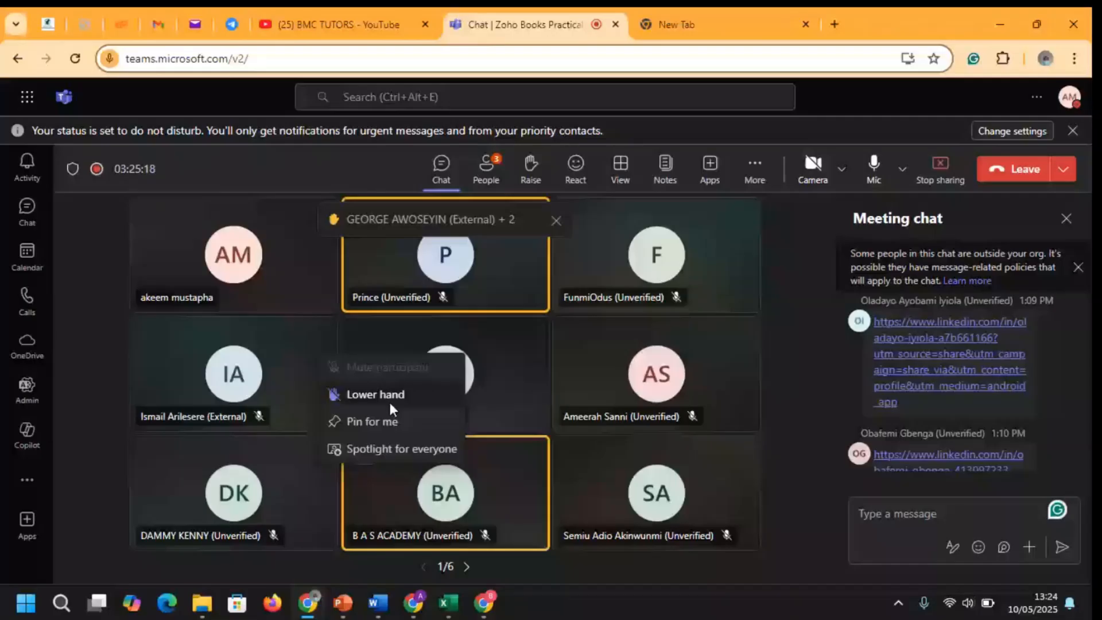
left_click(390, 396)
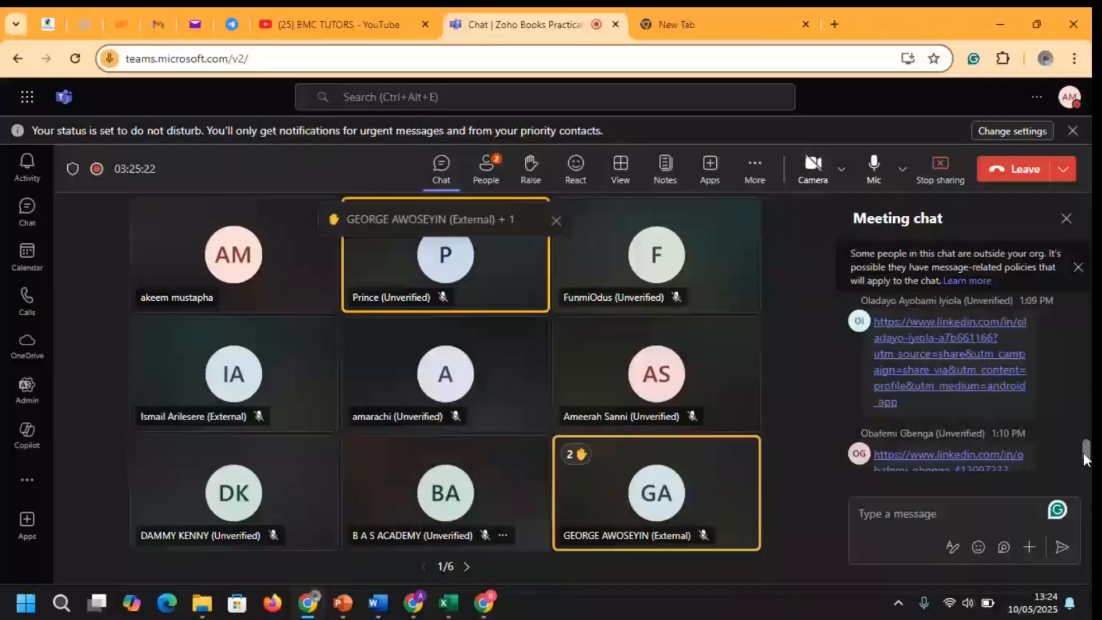
Open two LinkedIn profile links shared in the meeting chat, returning to Teams after each
left_click_drag(1085, 457, 1080, 435)
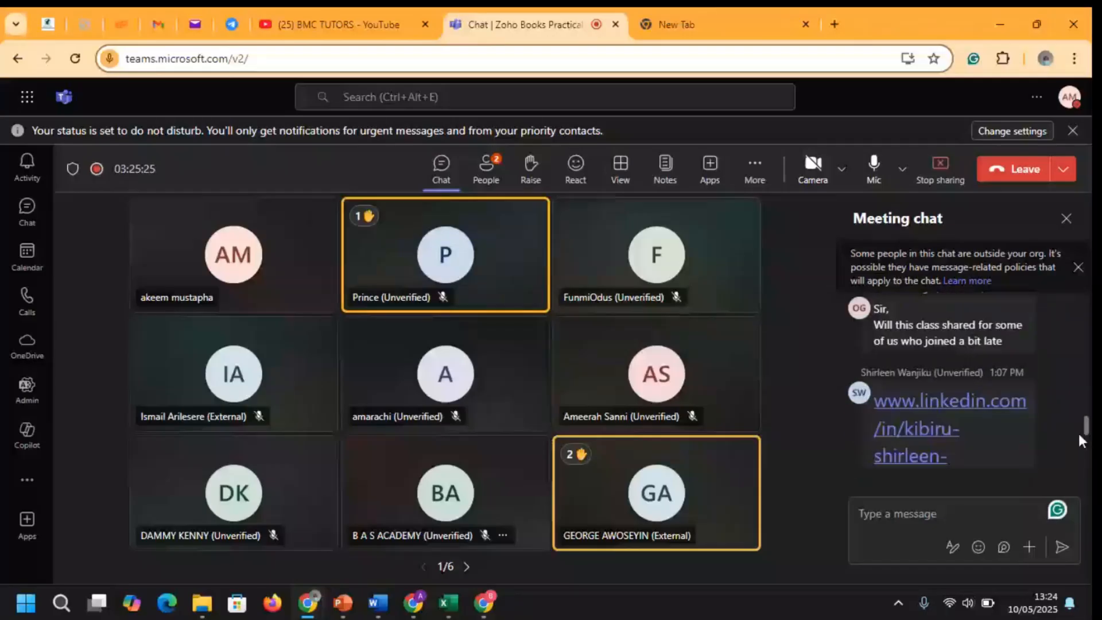
left_click(1010, 400)
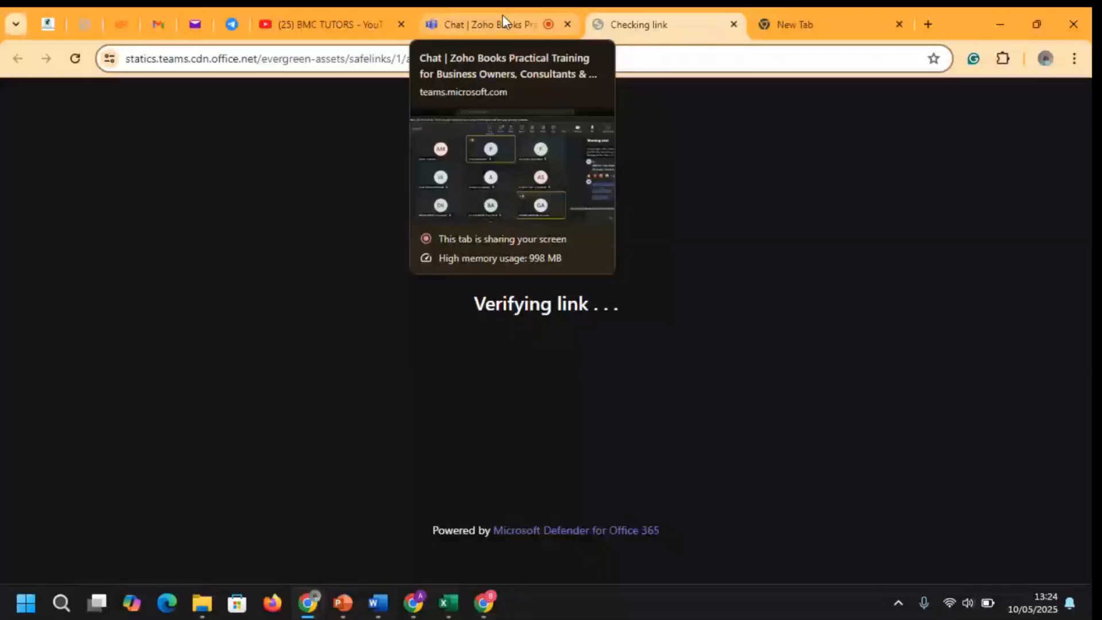
left_click(502, 15)
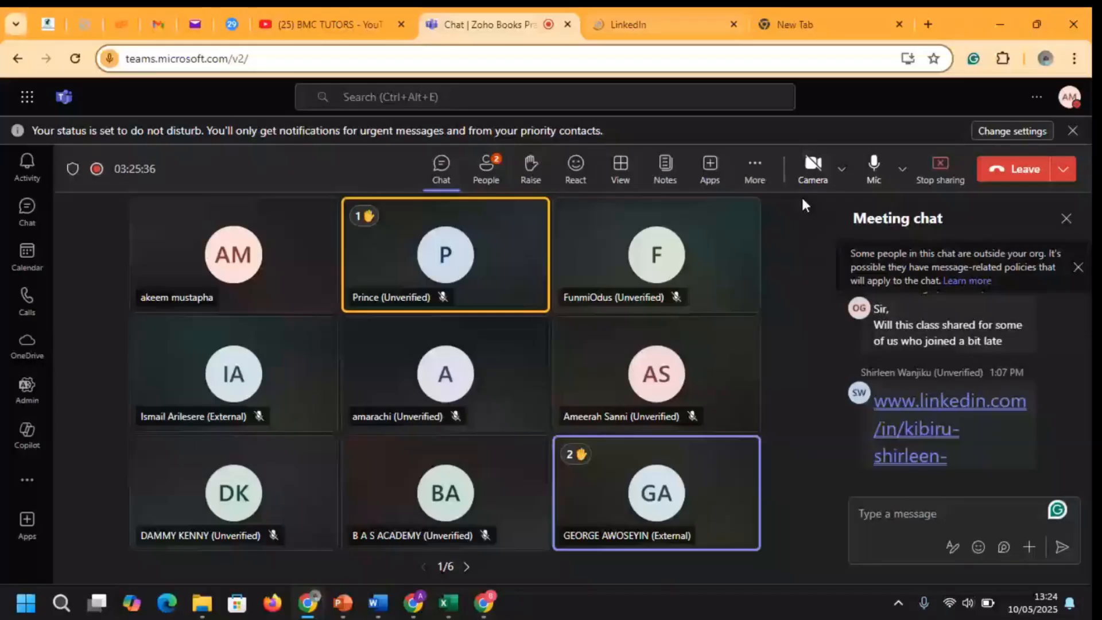
left_click_drag(1085, 456, 1084, 412)
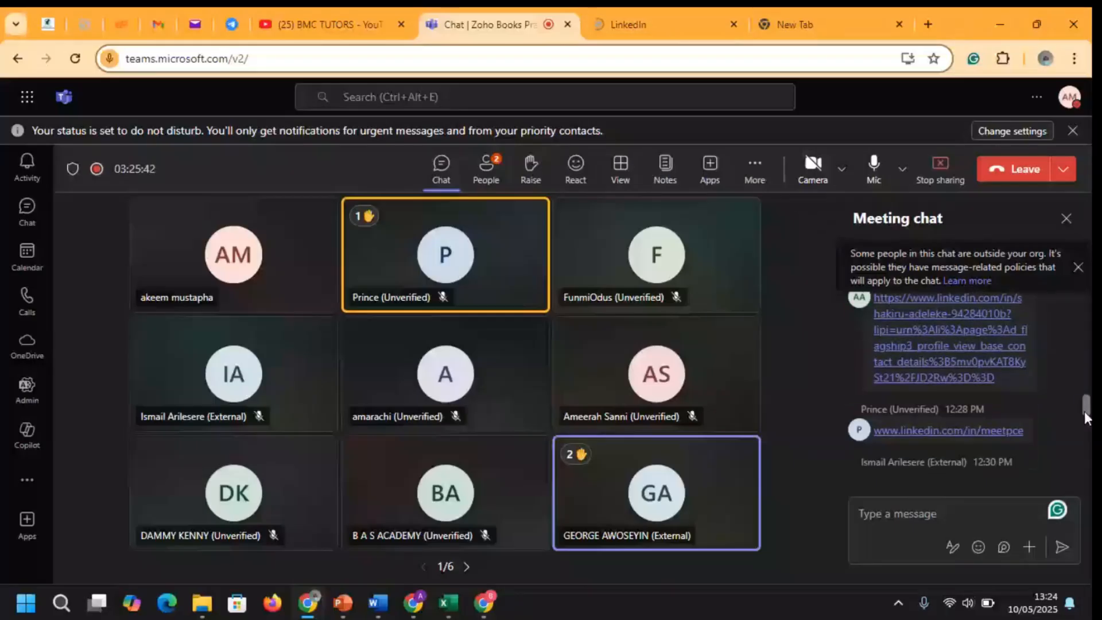
left_click(978, 431)
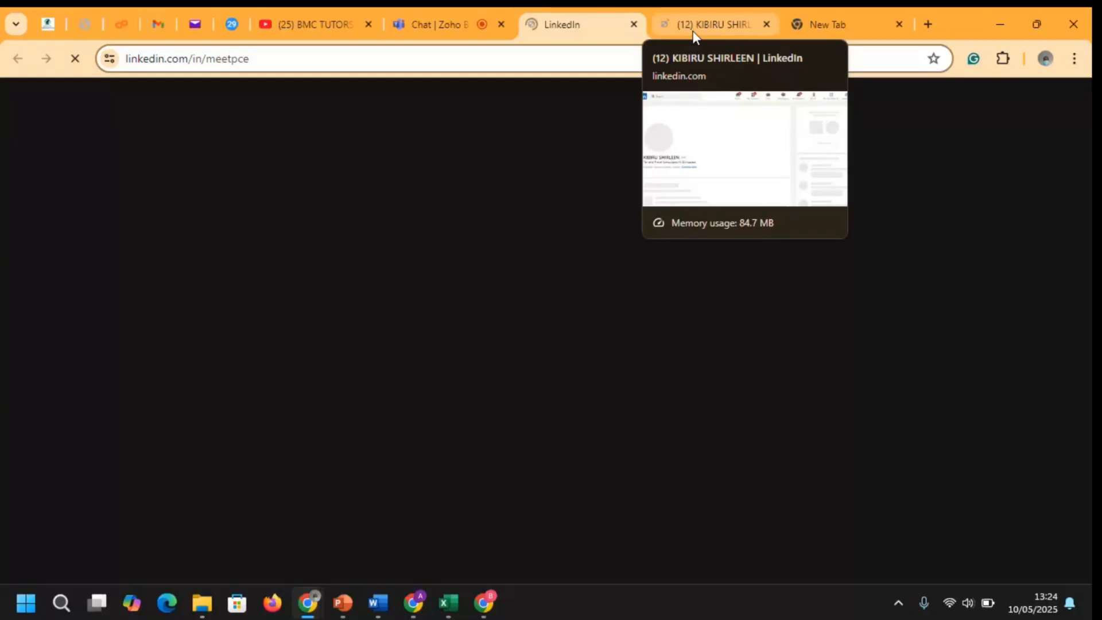
left_click(449, 21)
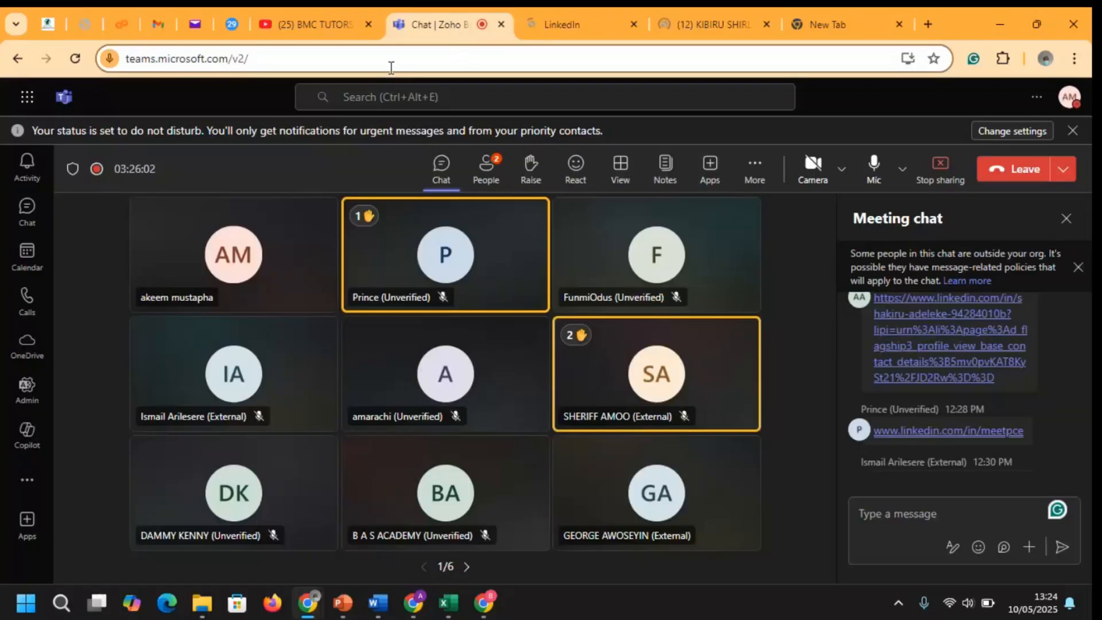
mouse_move(484, 603)
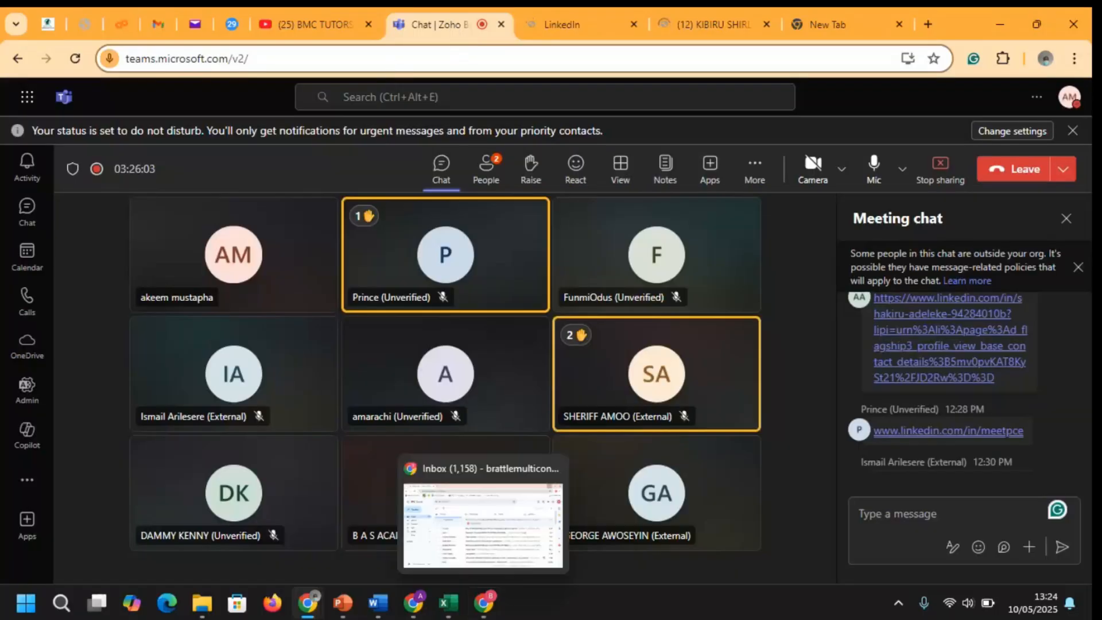
Back in Zoho Books, close the organizations list and open the Refer and Earn details
left_click(444, 514)
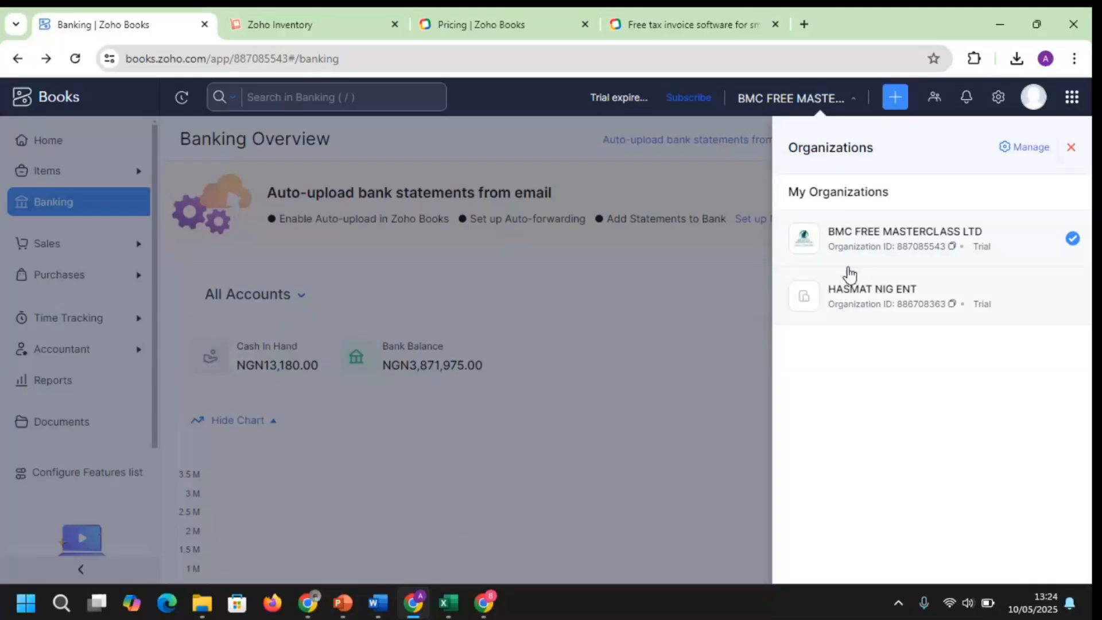
left_click(1071, 150)
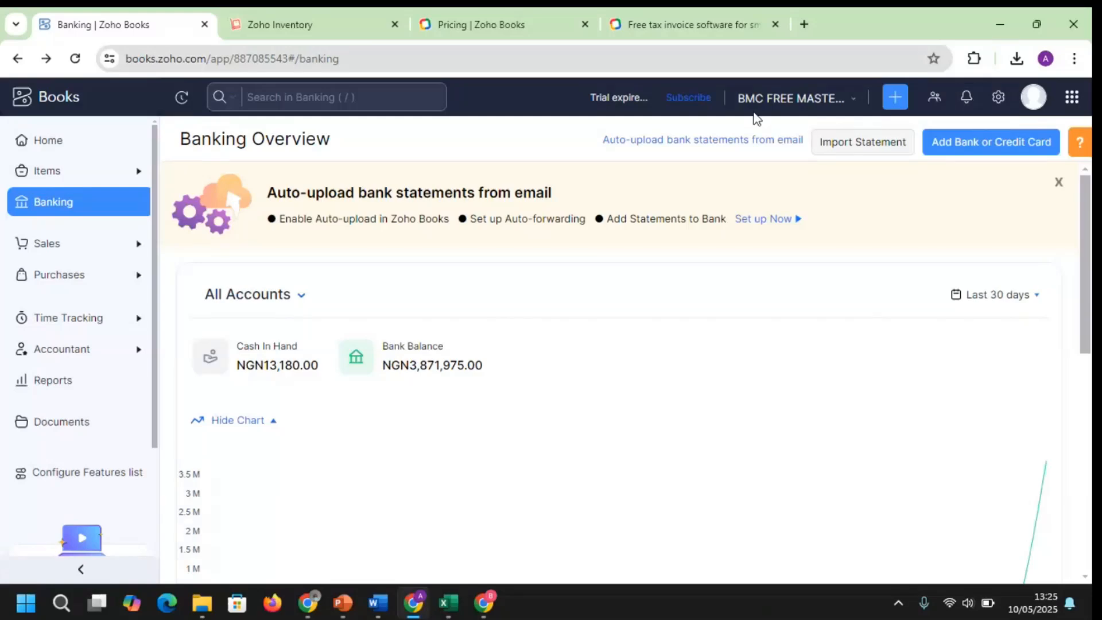
left_click(935, 98)
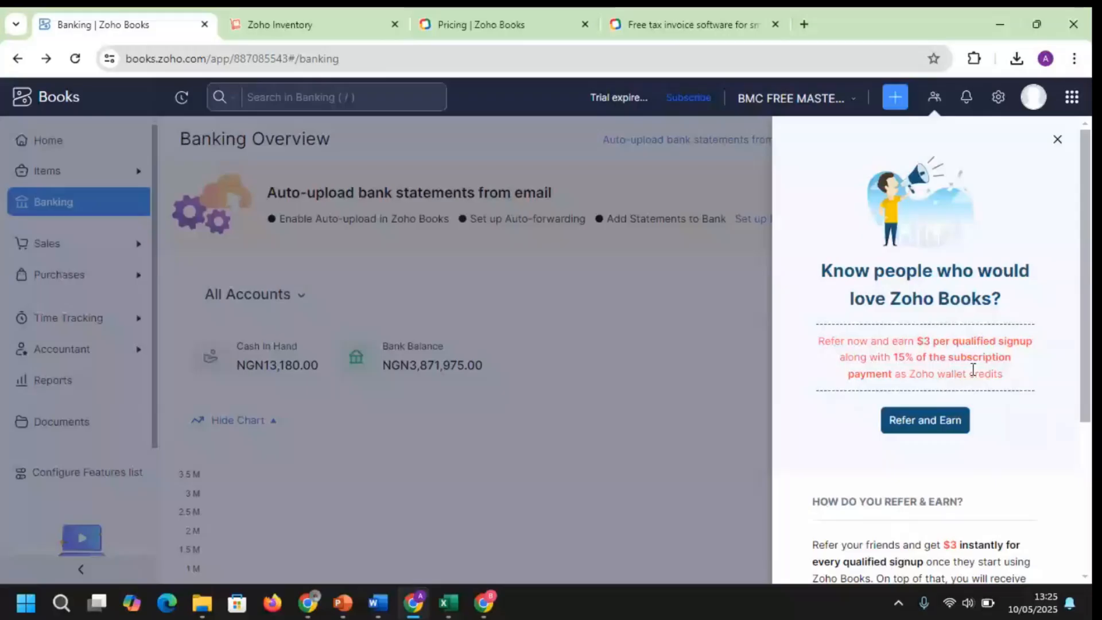
Highlight 'Zoho wallet credits' in the referral panel and scroll through its explanation
left_click_drag(973, 371, 1058, 378)
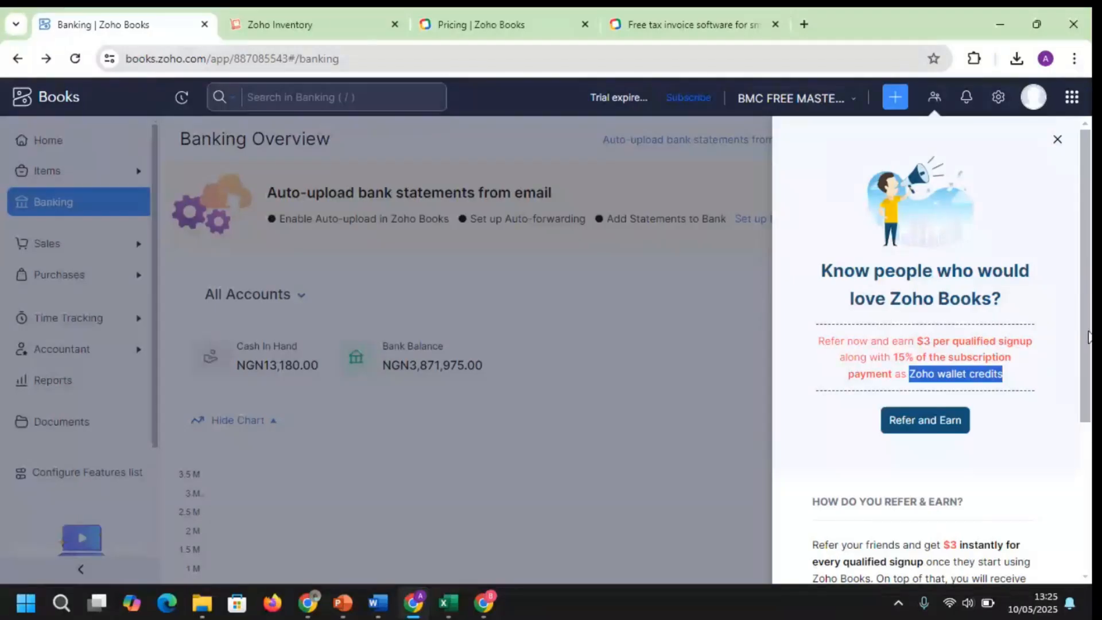
scroll(1089, 336, "down", 1)
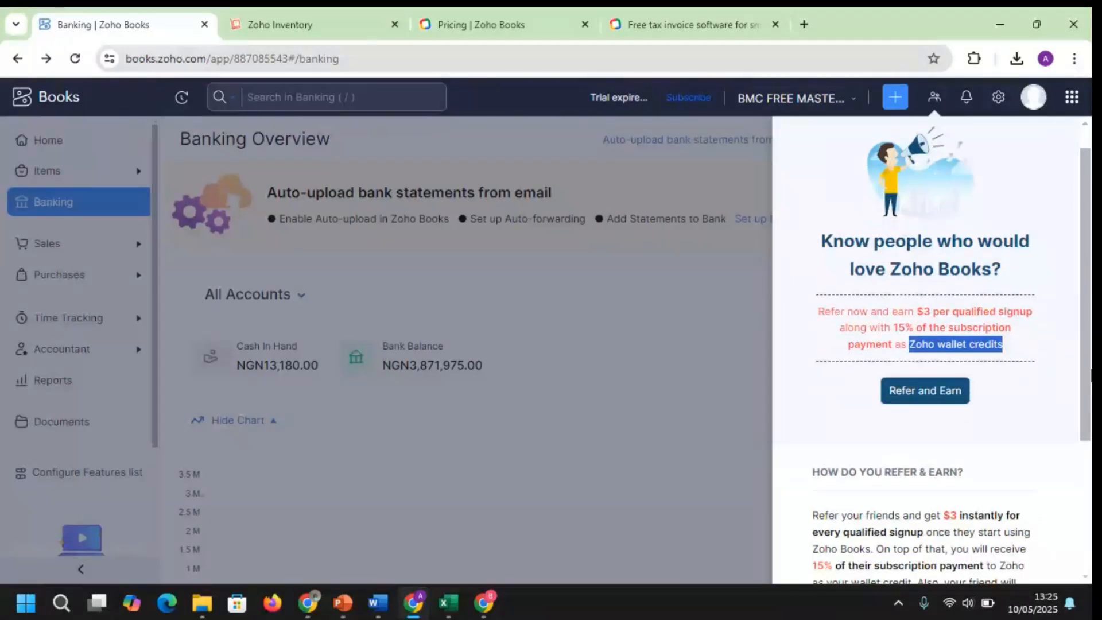
scroll(1083, 315, "up", 1)
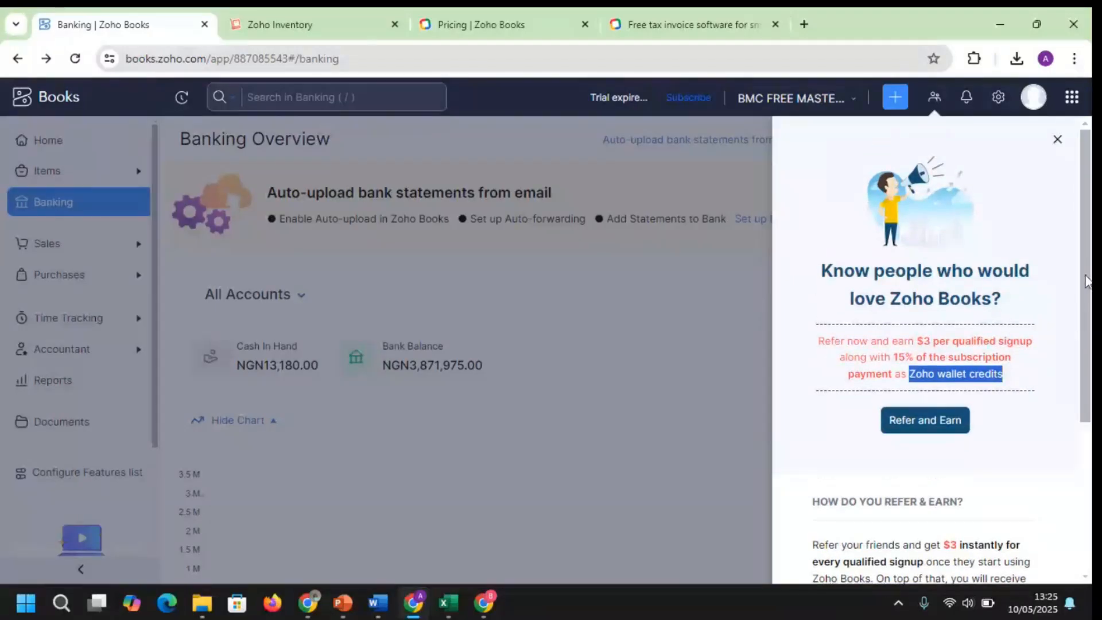
left_click_drag(1086, 282, 1090, 388)
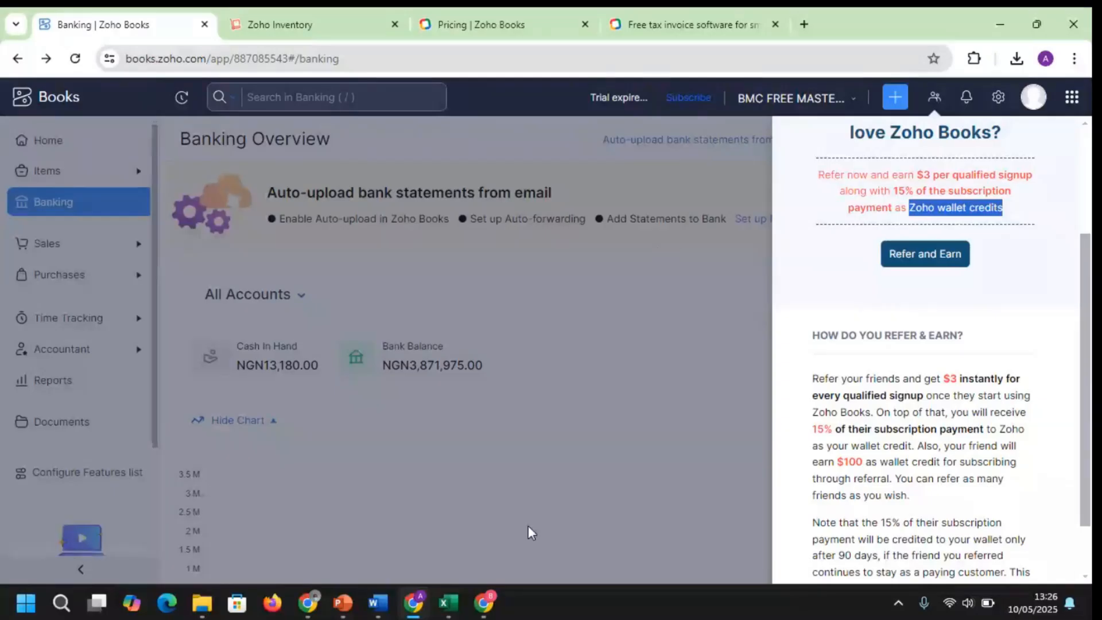
mouse_move(413, 603)
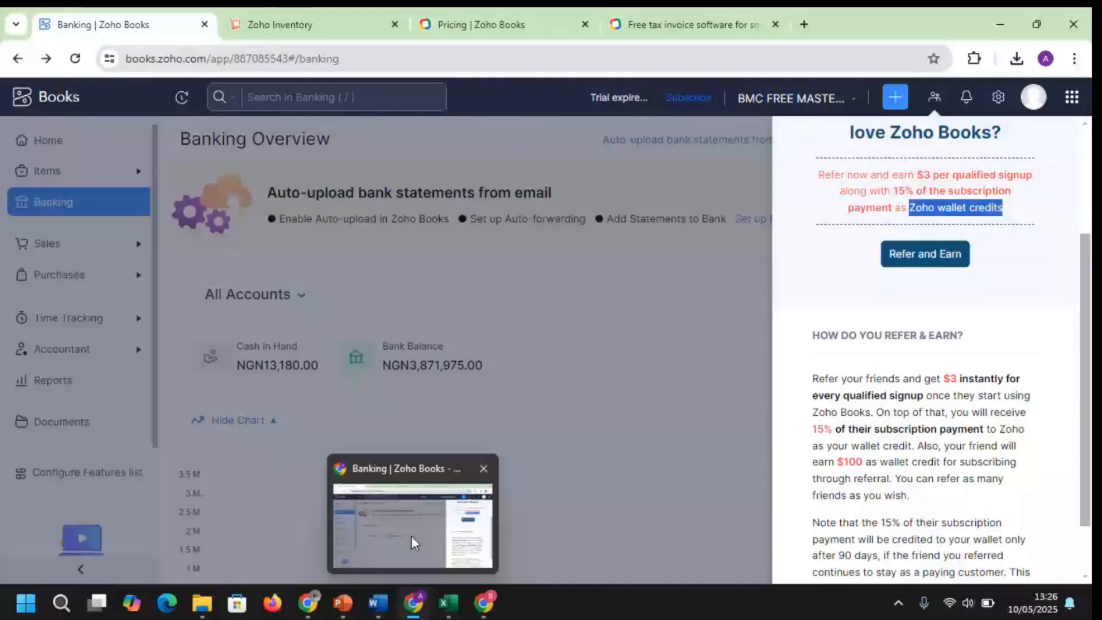
mouse_move(305, 606)
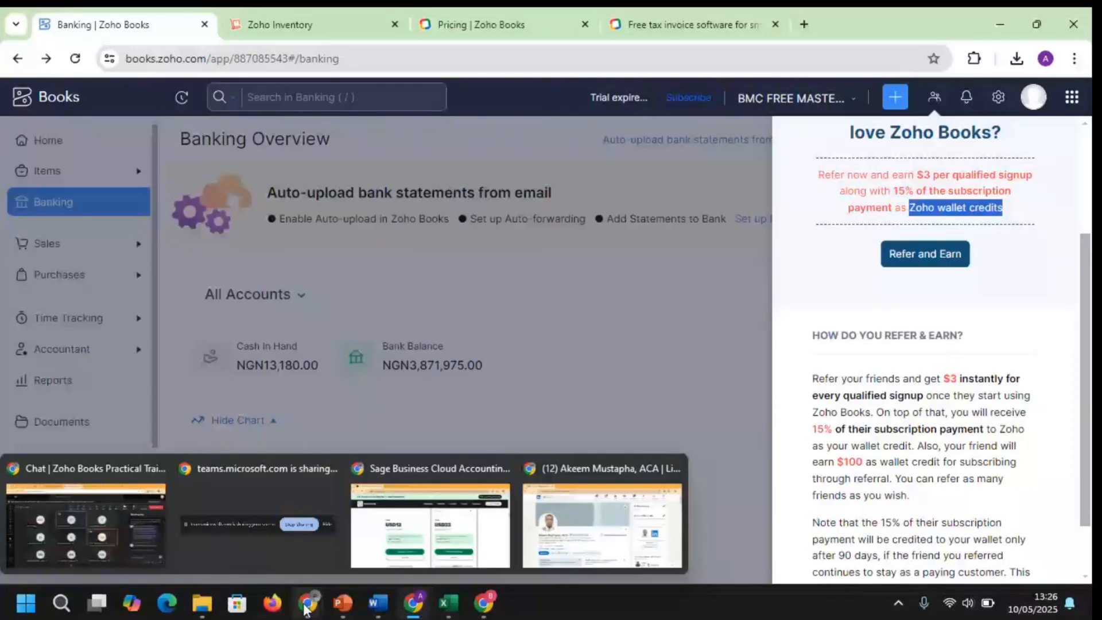
Return to the Teams meeting, close the meeting chat, and cycle windows back to the gallery
left_click(87, 522)
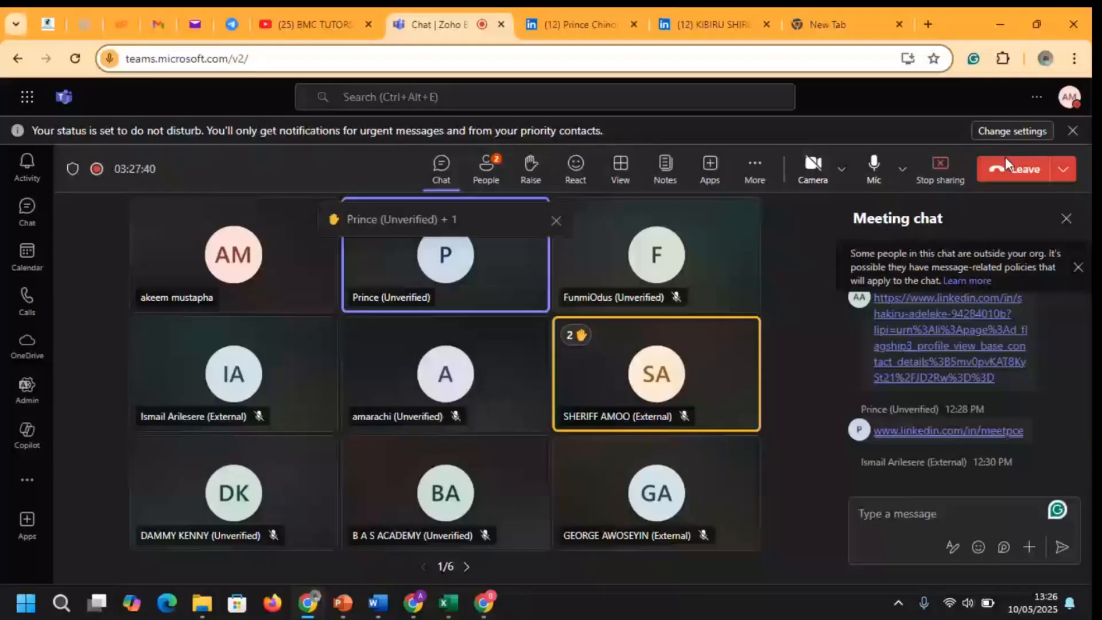
left_click(1066, 219)
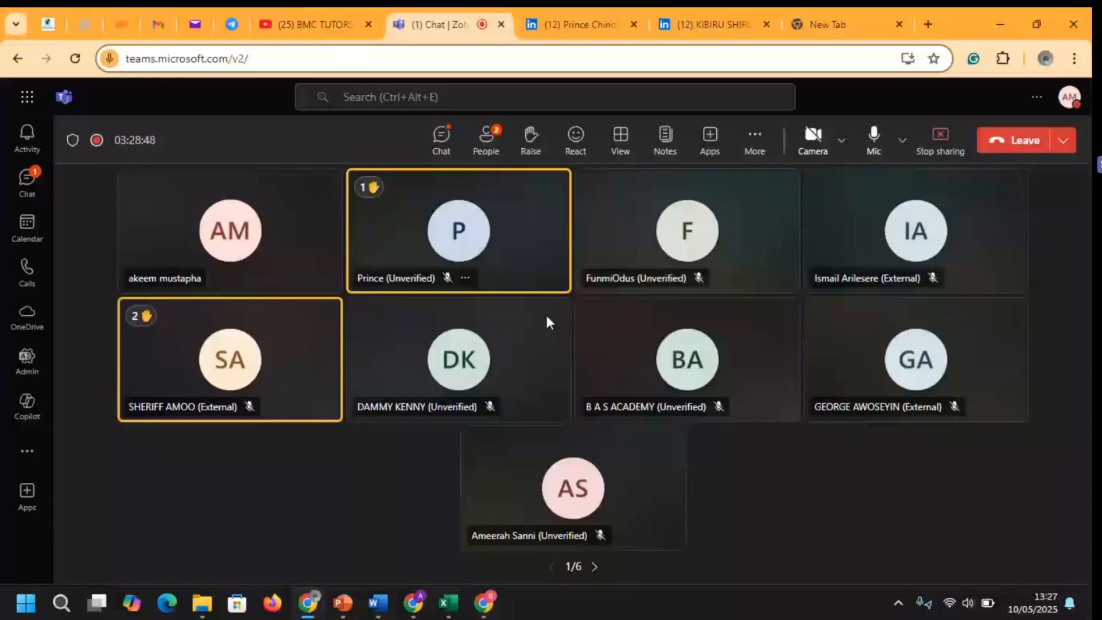
key("alt+Tab")
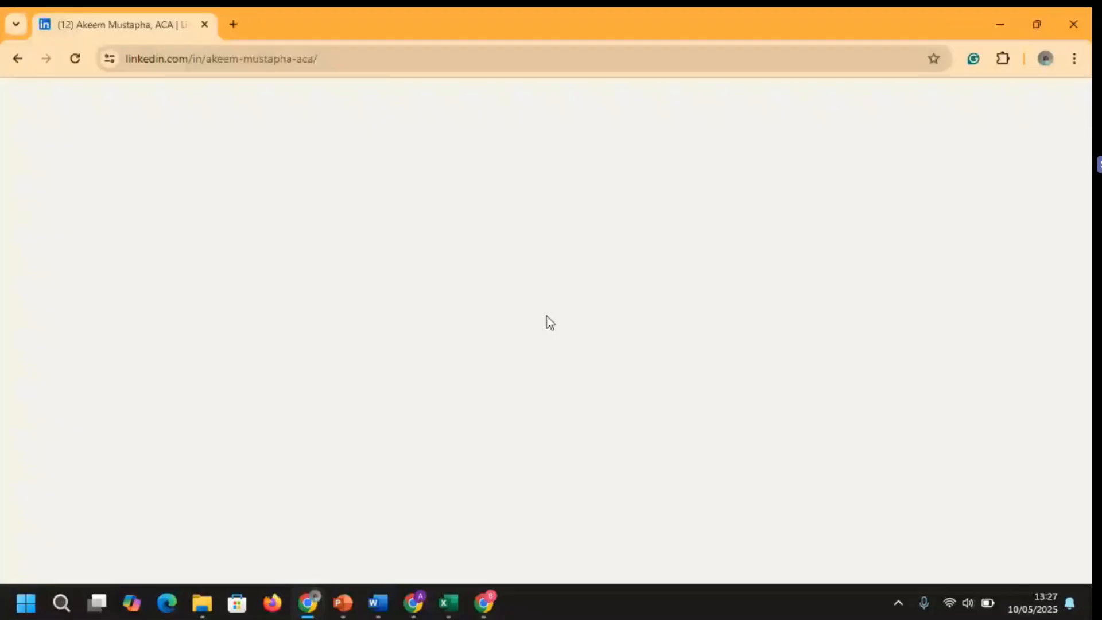
key("alt+Tab")
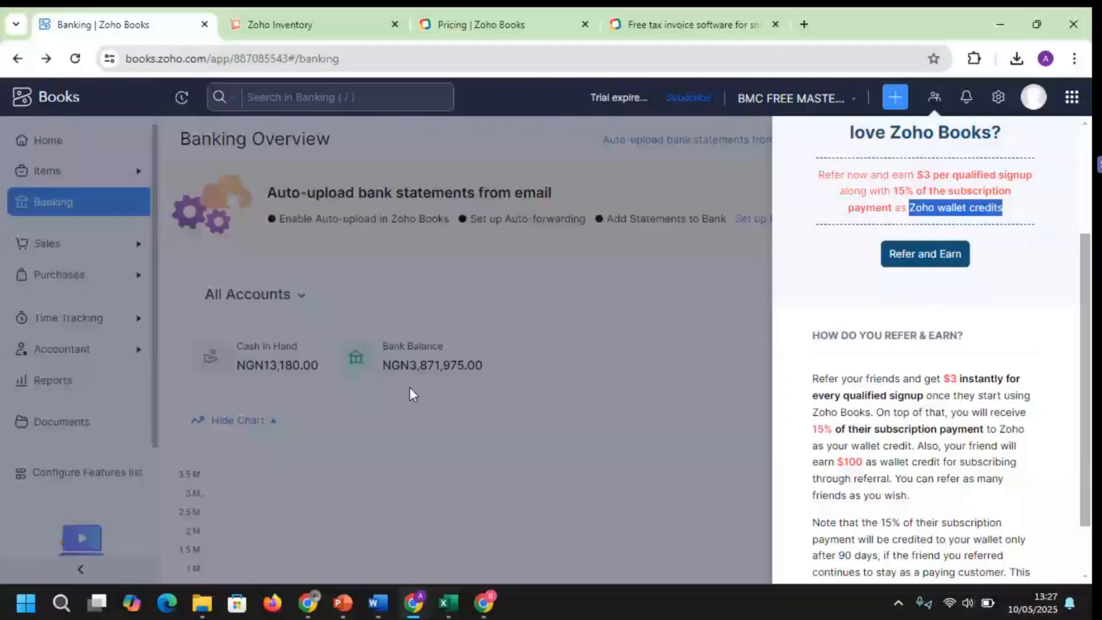
key("alt+Tab")
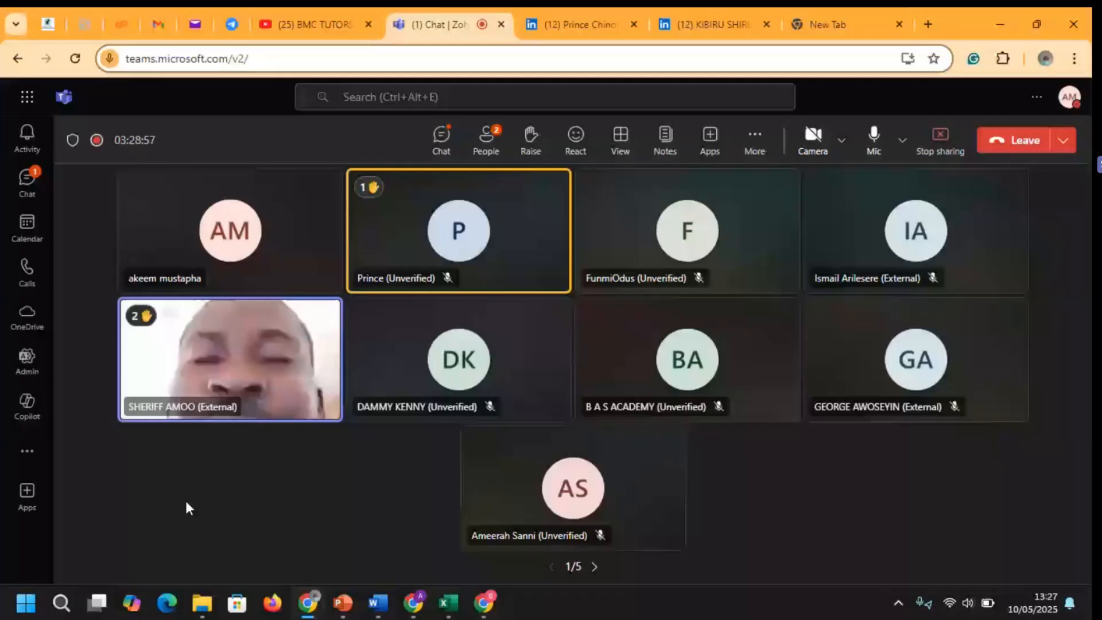
Pin the raised-hand participant for yourself and mute them
right_click(230, 350)
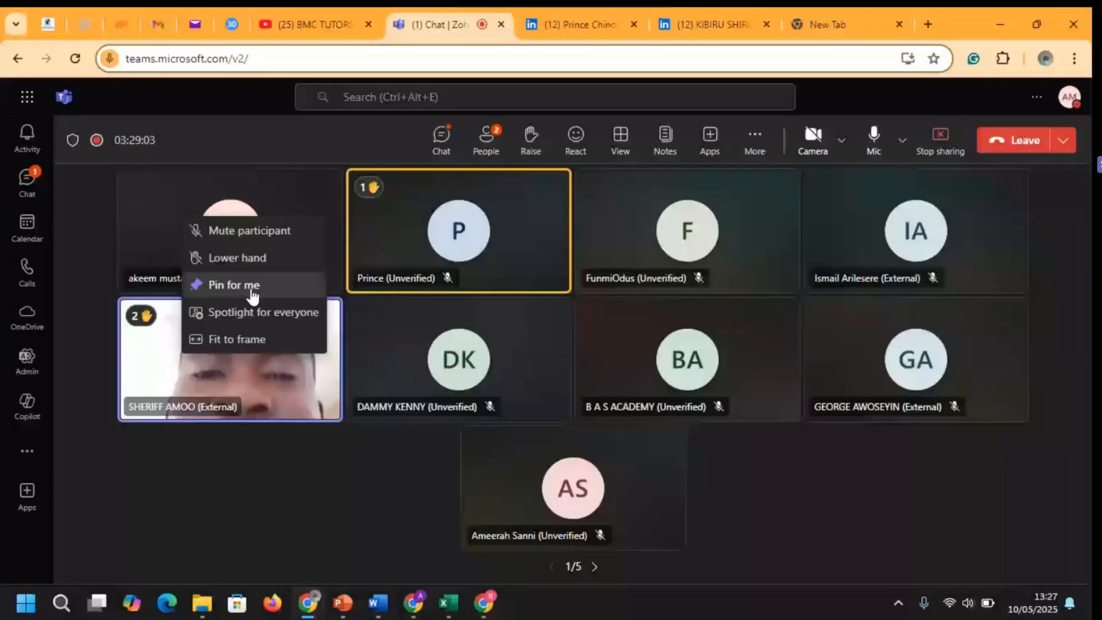
left_click(251, 287)
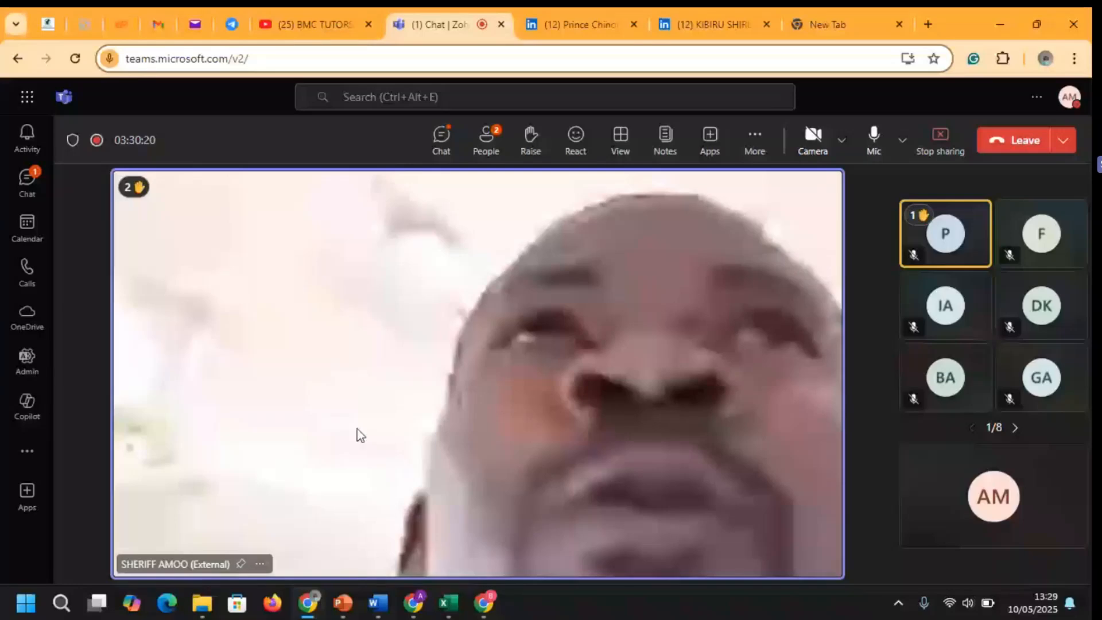
right_click(290, 375)
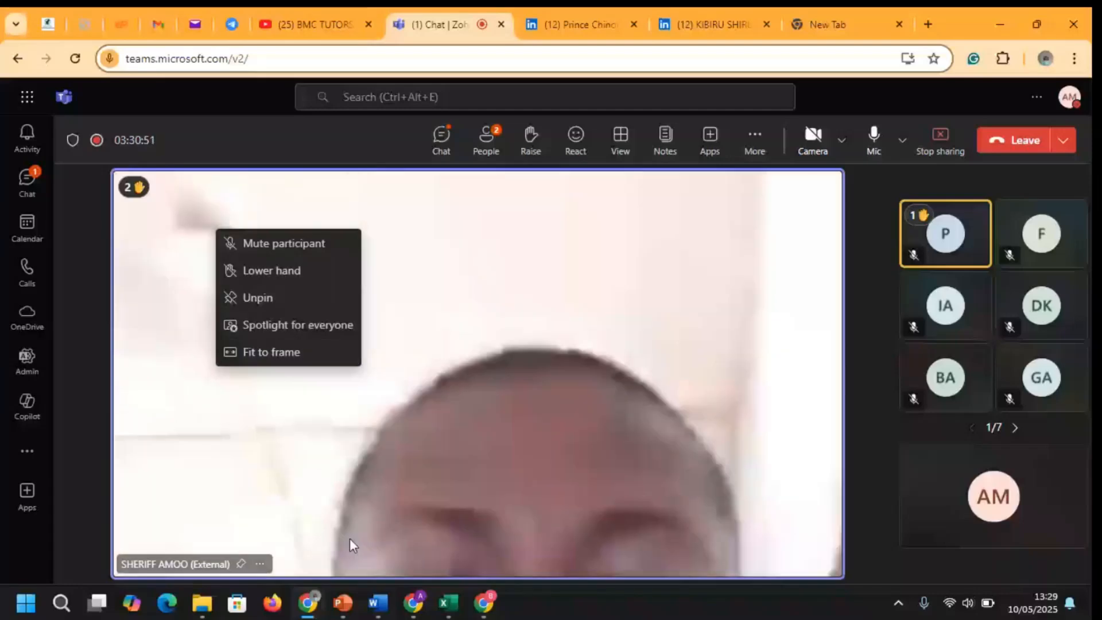
left_click(350, 538)
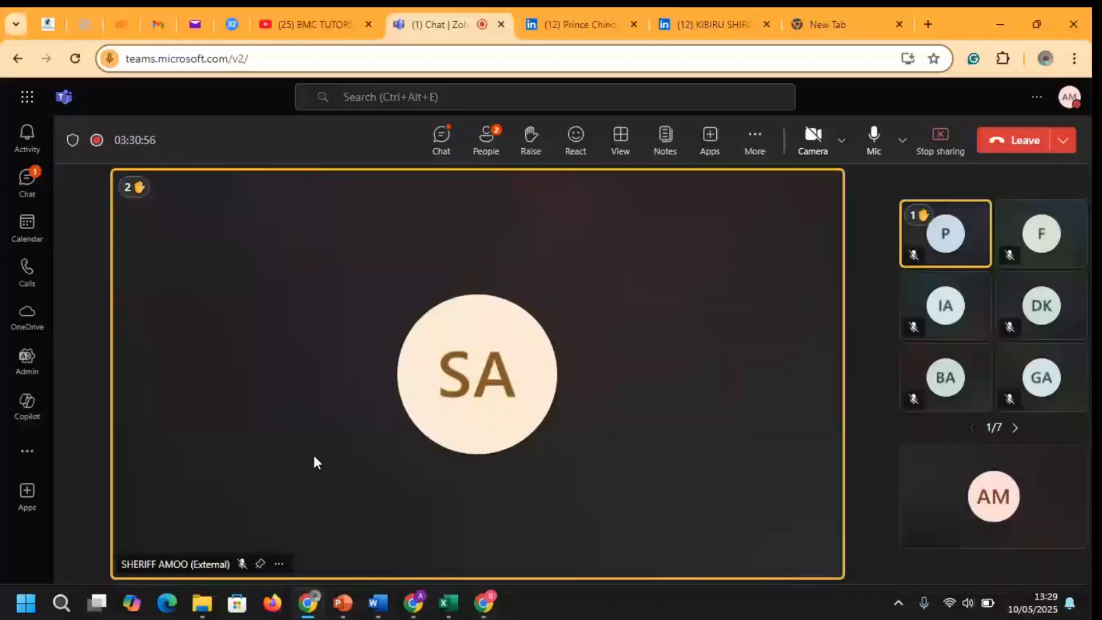
right_click(316, 463)
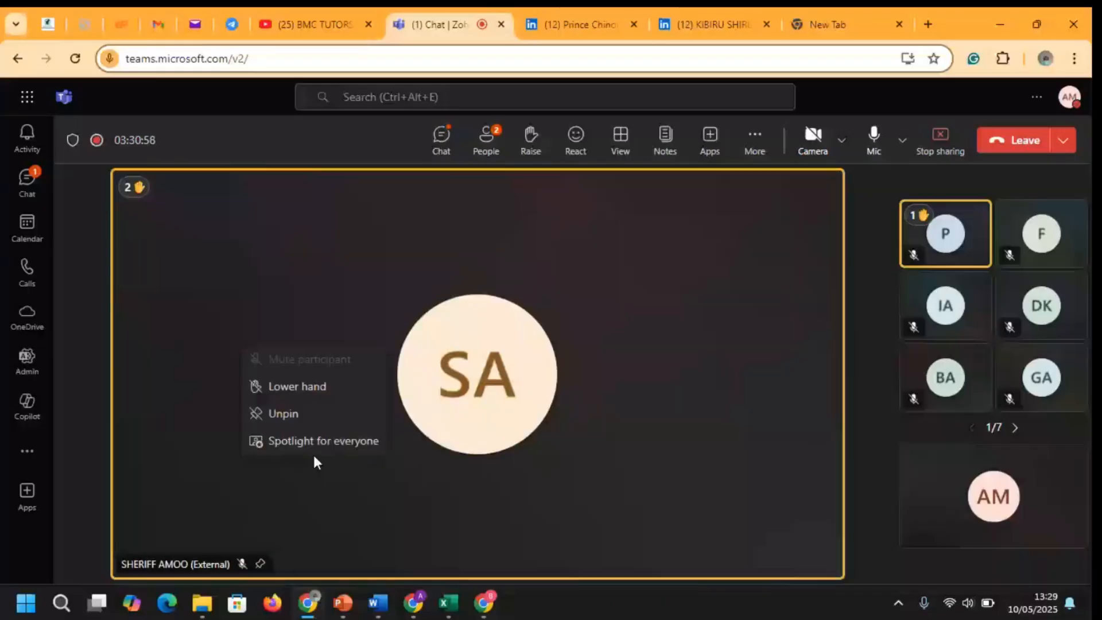
Unpin the participant to restore the full gallery grid
left_click(304, 417)
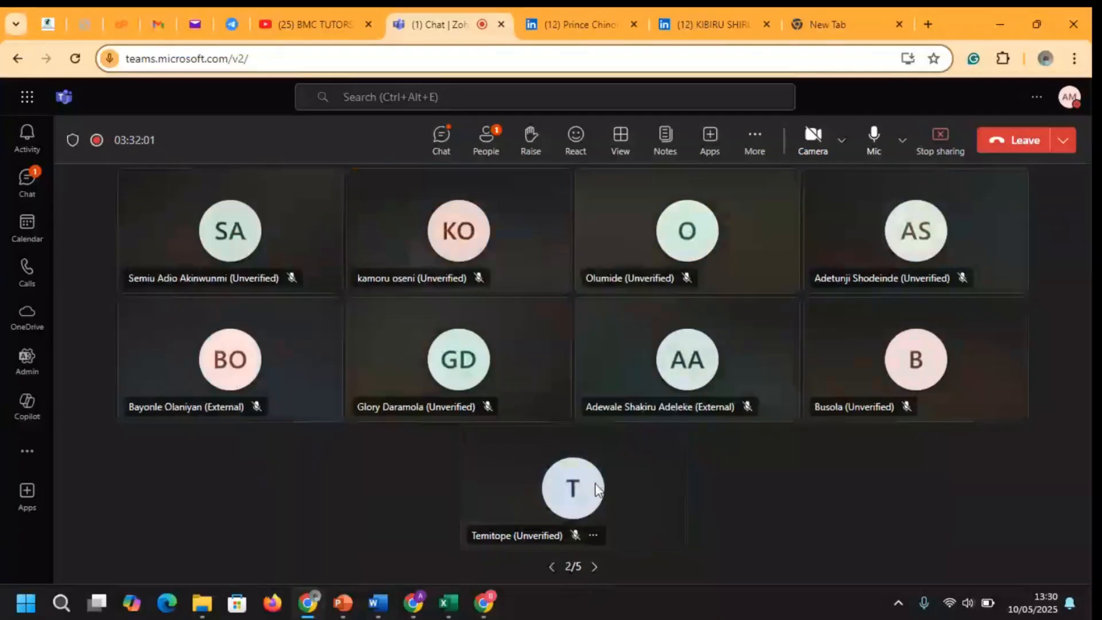
Page back to the first gallery page and spotlight the unverified guest for everyone
left_click(597, 567)
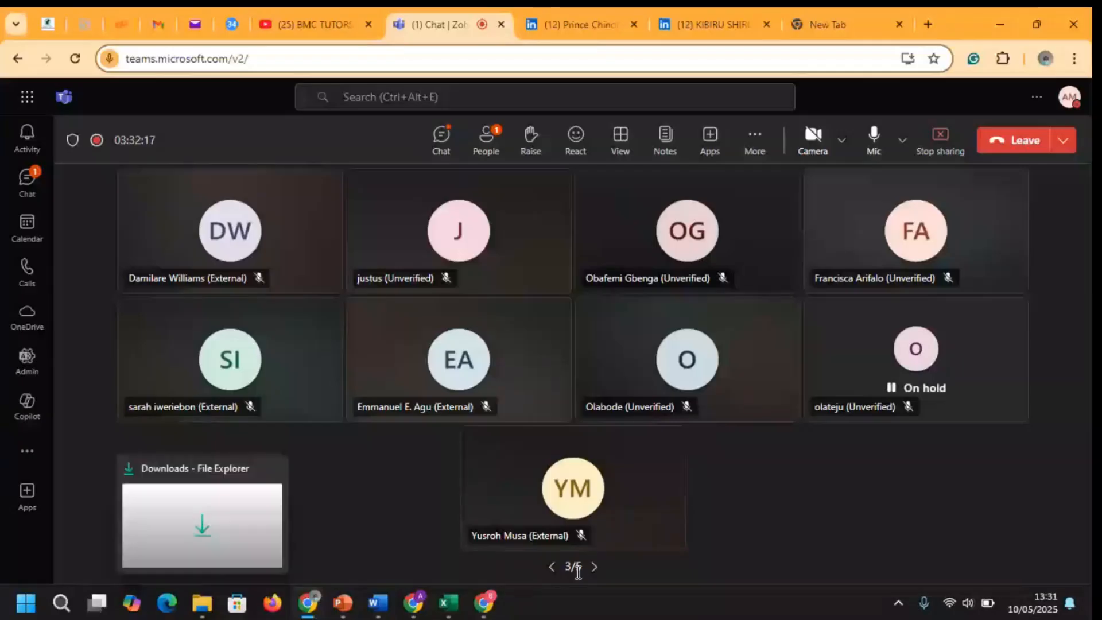
left_click(552, 568)
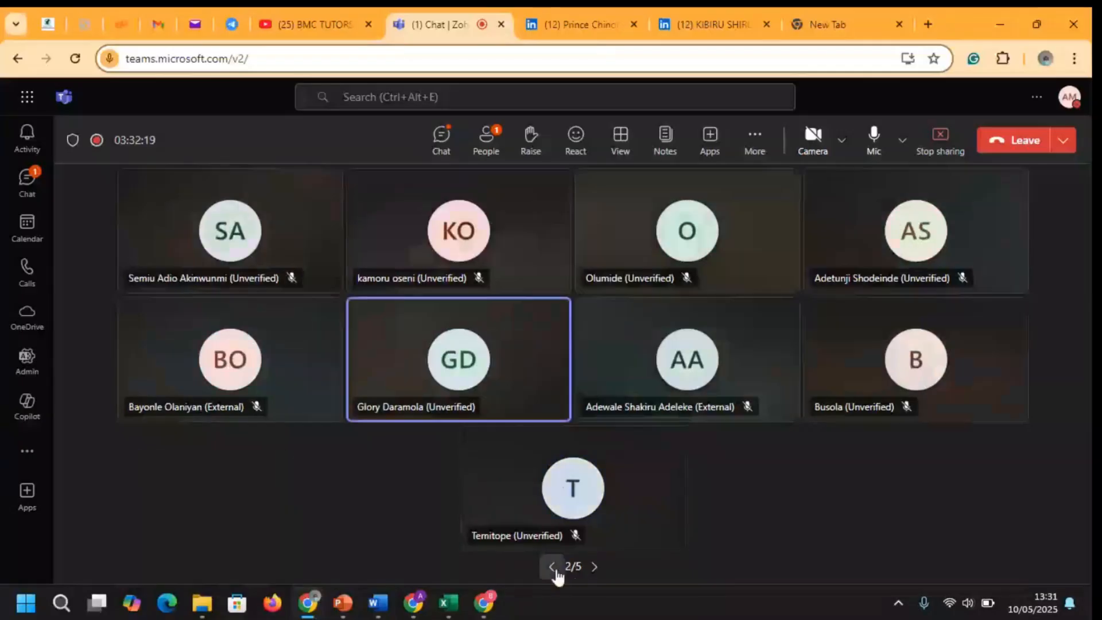
left_click(552, 568)
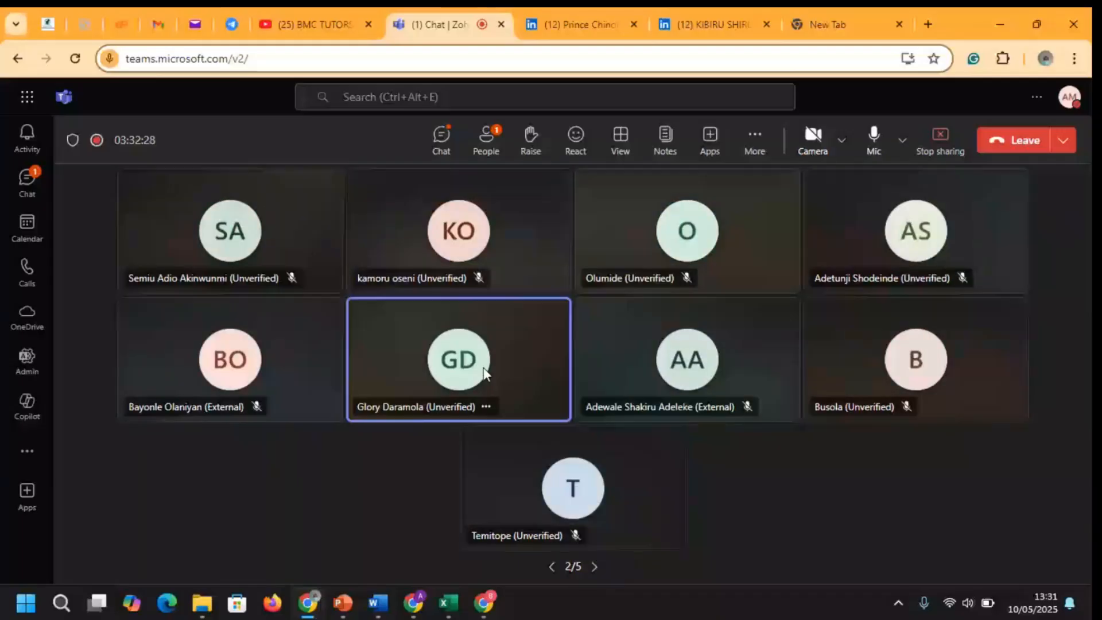
left_click(485, 373)
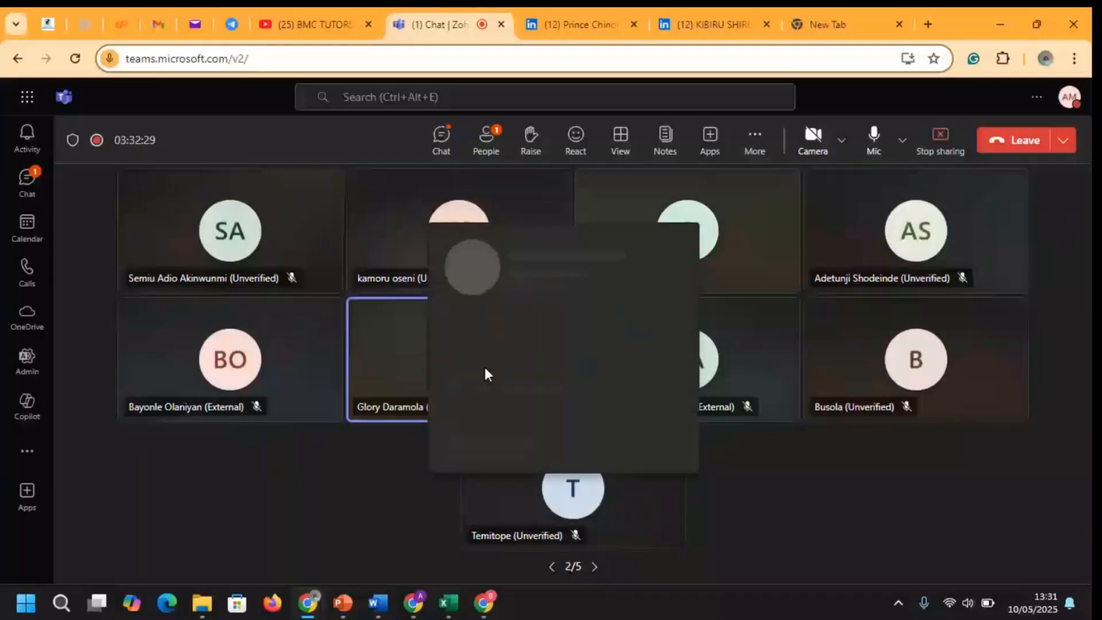
right_click(409, 347)
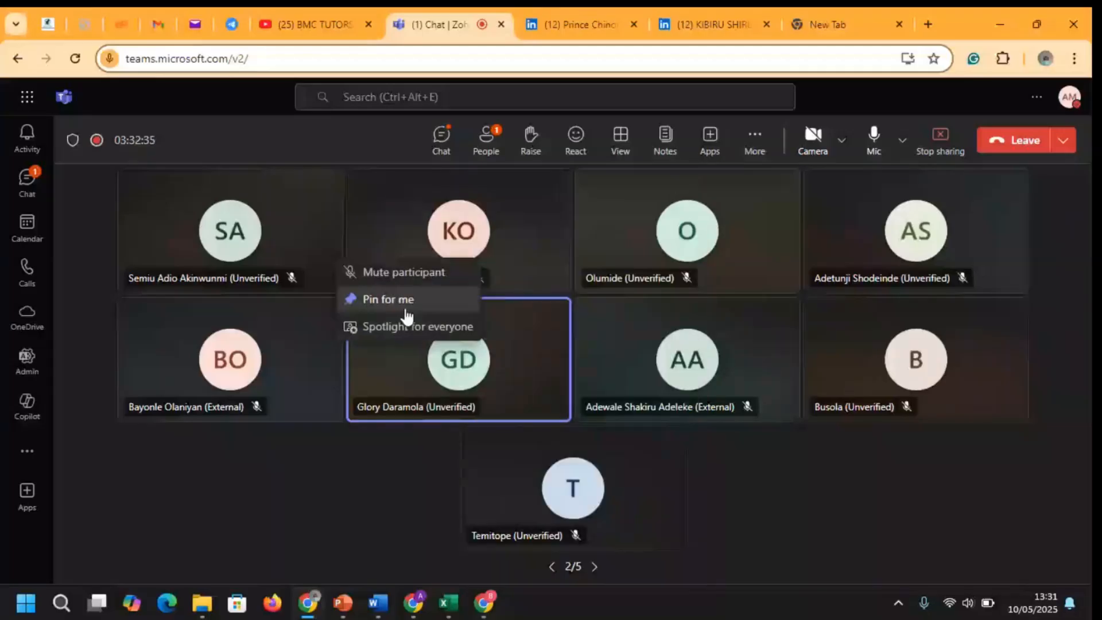
left_click(411, 328)
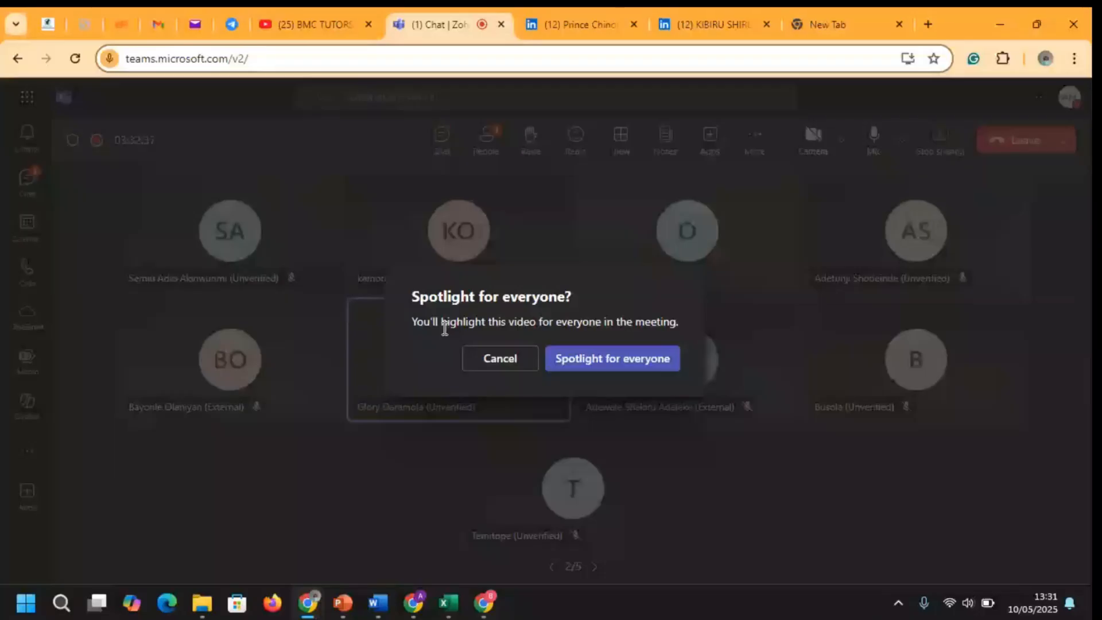
left_click(610, 359)
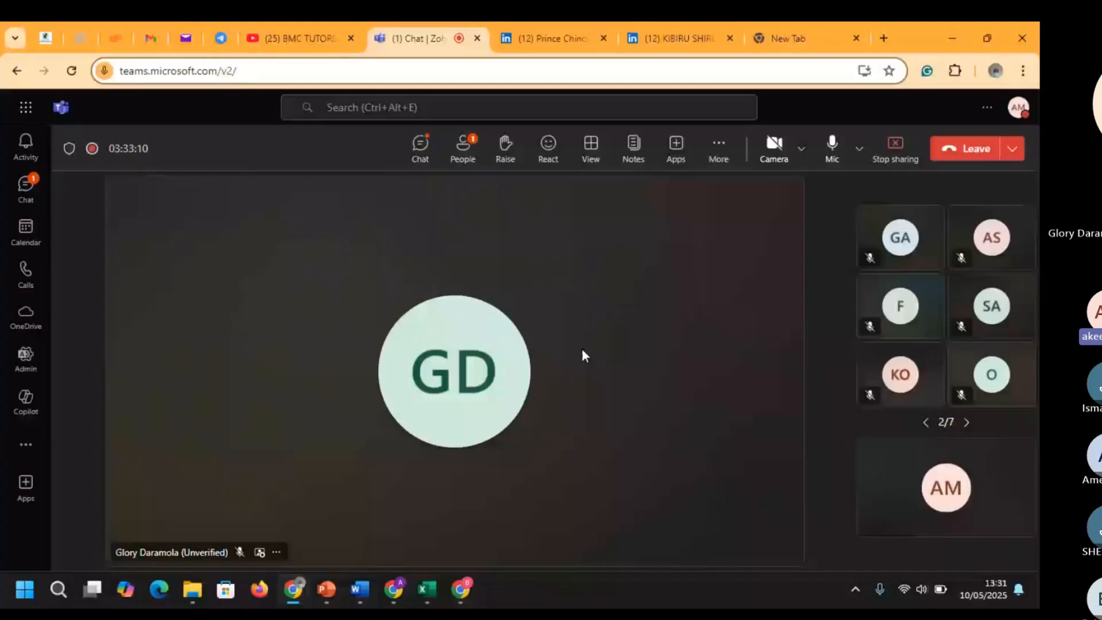
Turn your camera on and choose Stop spotlighting on the guest's tile
left_click(784, 146)
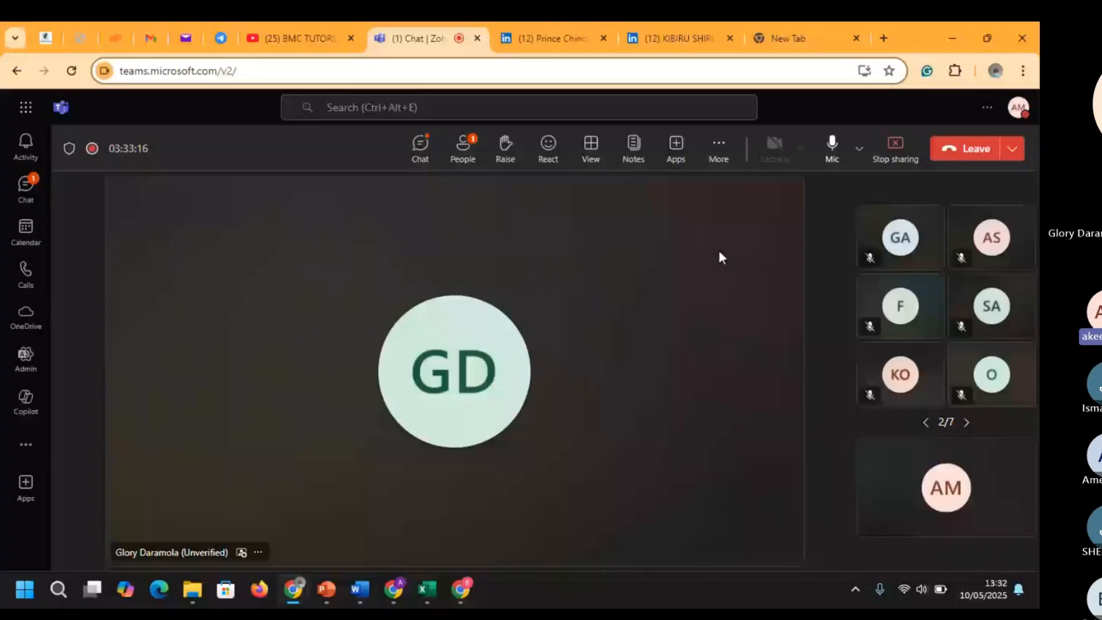
right_click(743, 298)
left_click(746, 287)
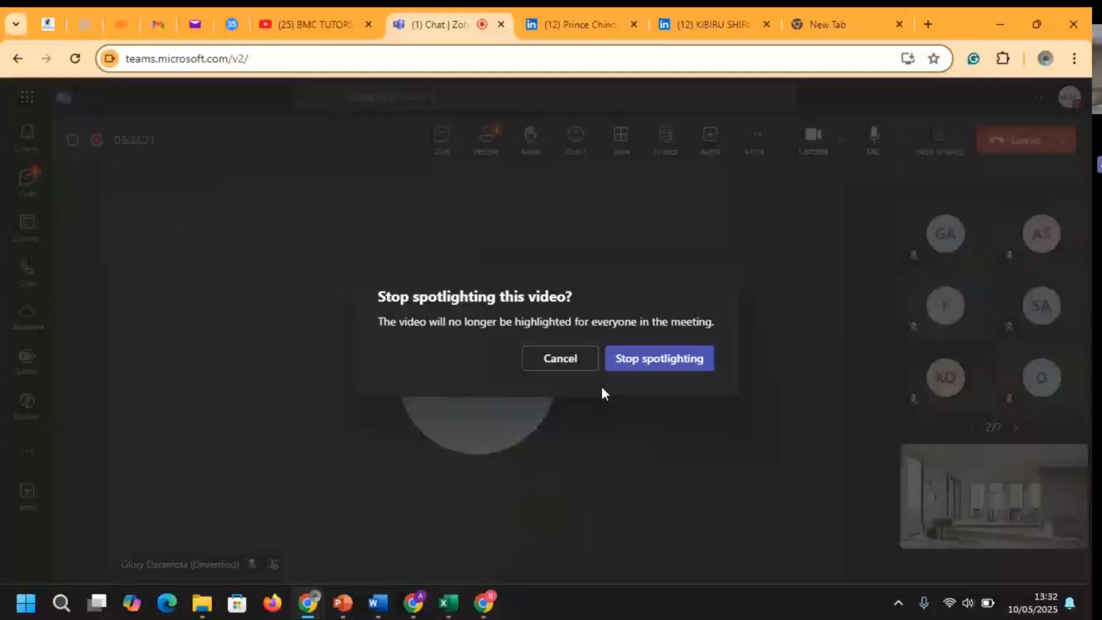
Confirm ending the spotlight, then stop the meeting's recording and transcription
left_click(666, 363)
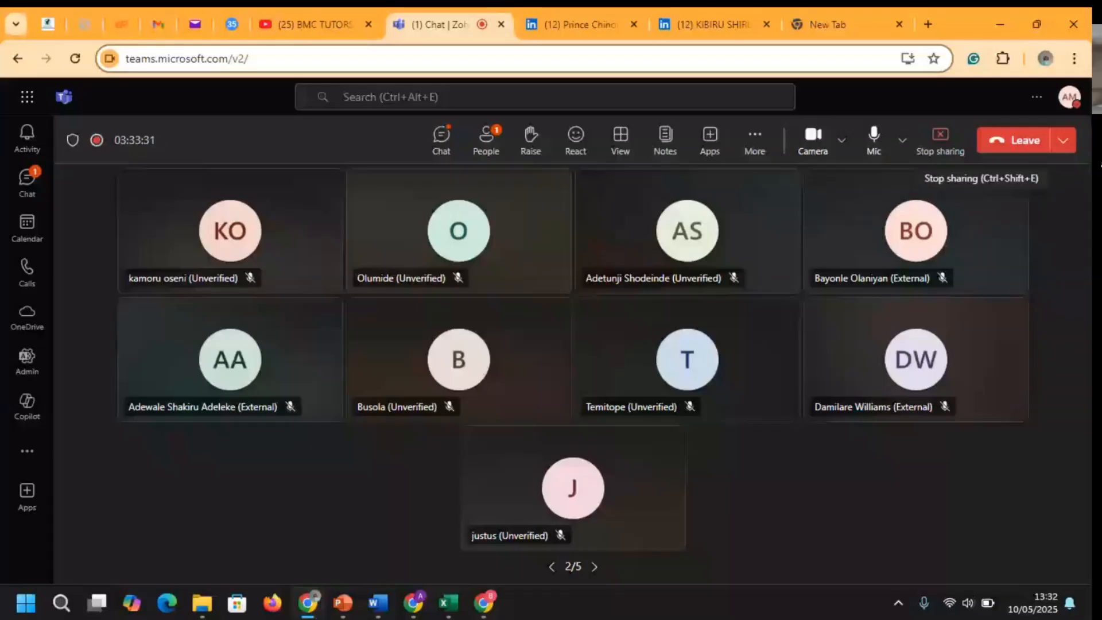
left_click(1063, 141)
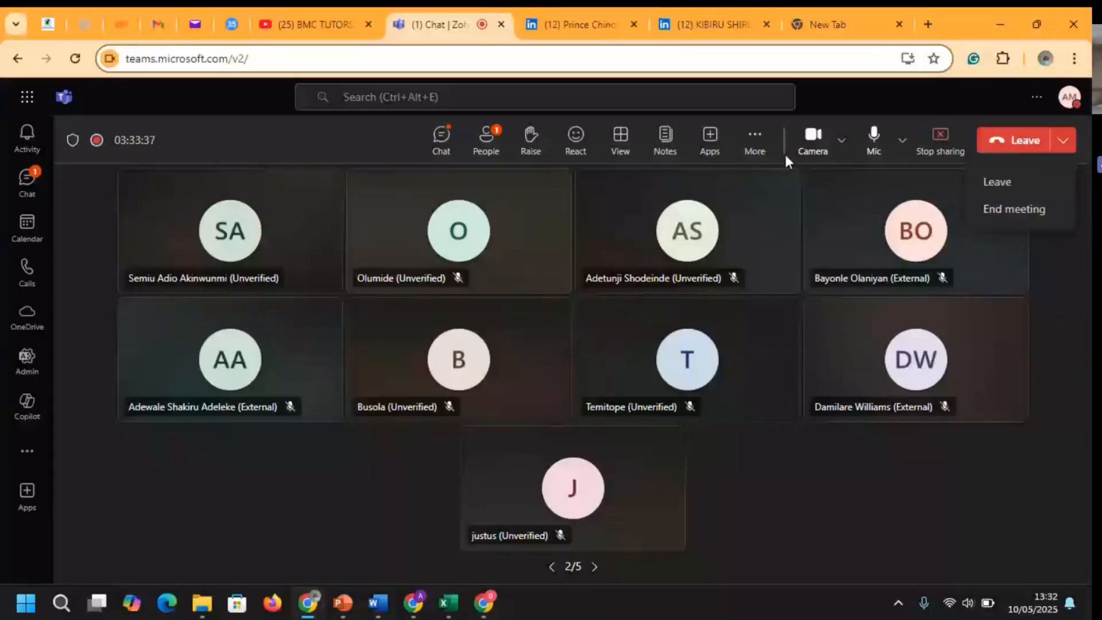
left_click(755, 141)
mouse_move(796, 194)
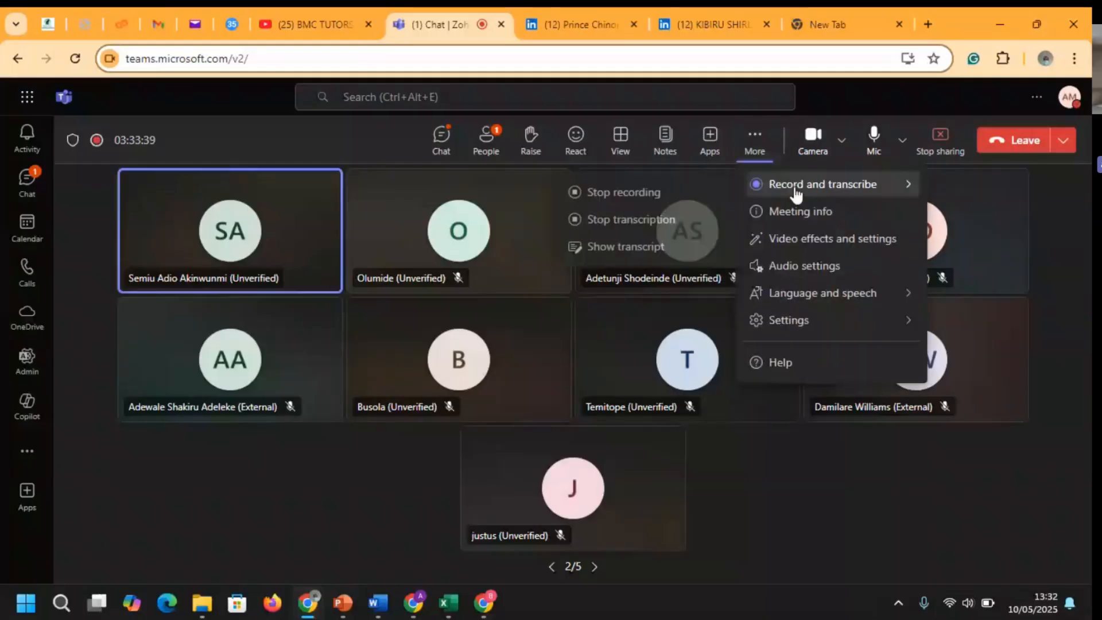
left_click(627, 205)
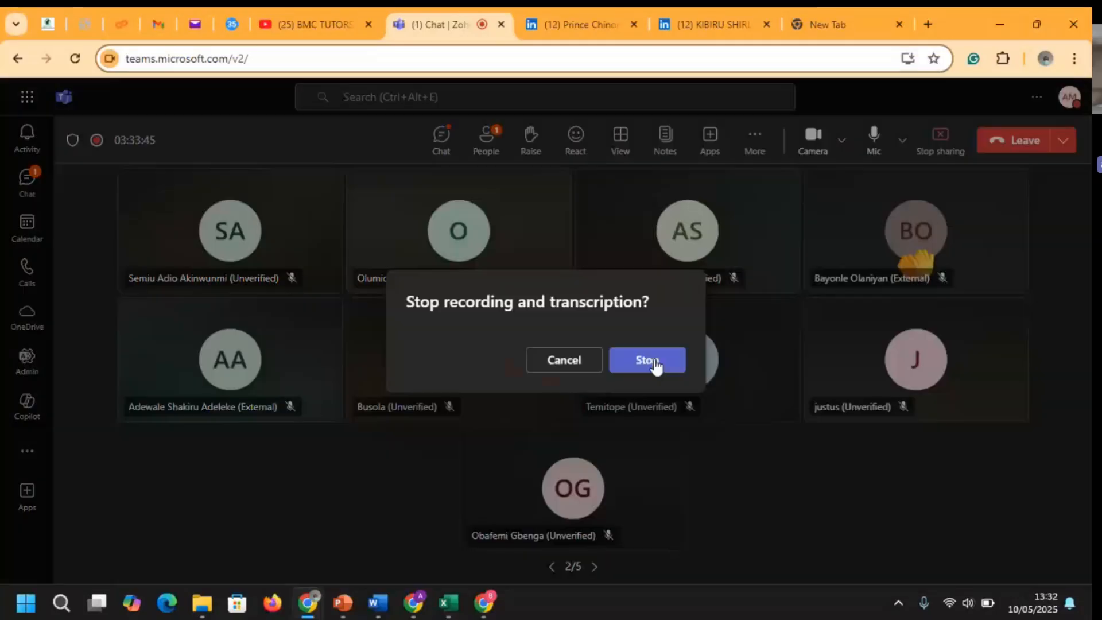
left_click(656, 364)
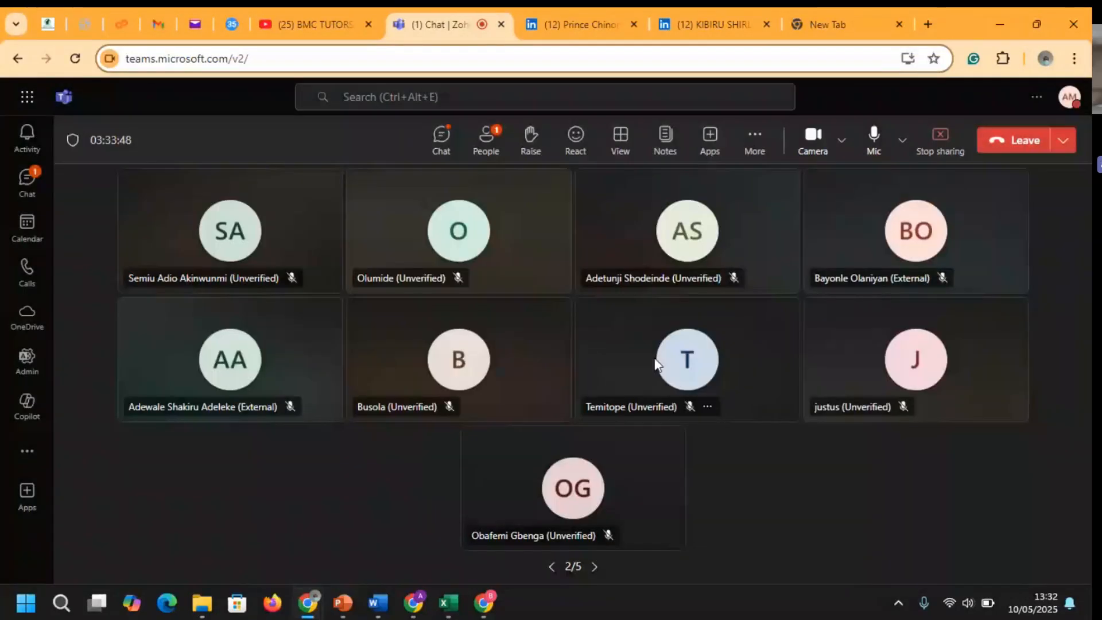